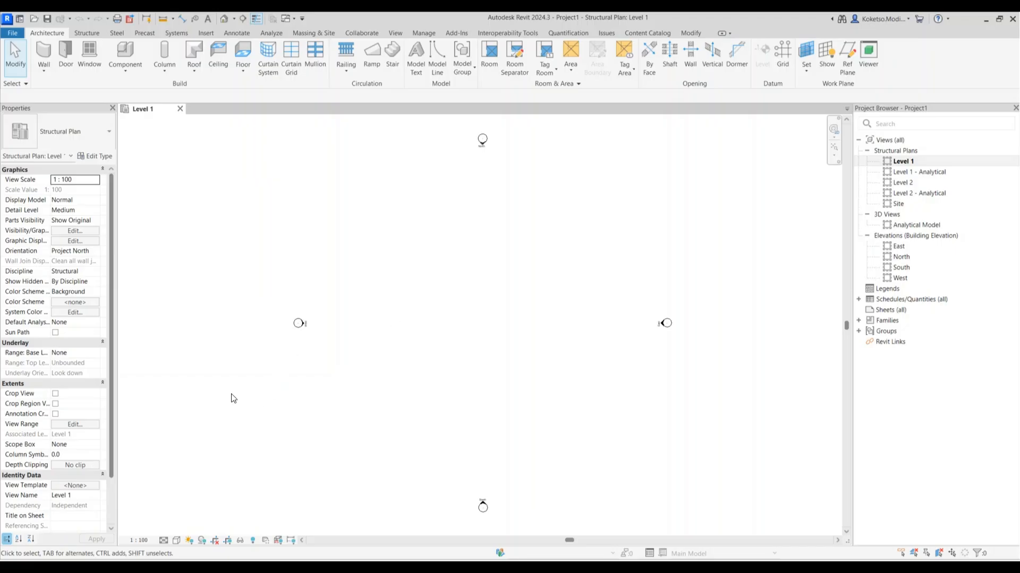
- Set the view scale to 1:200 and move the west elevation marker about 50000 mm outward
click(138, 541)
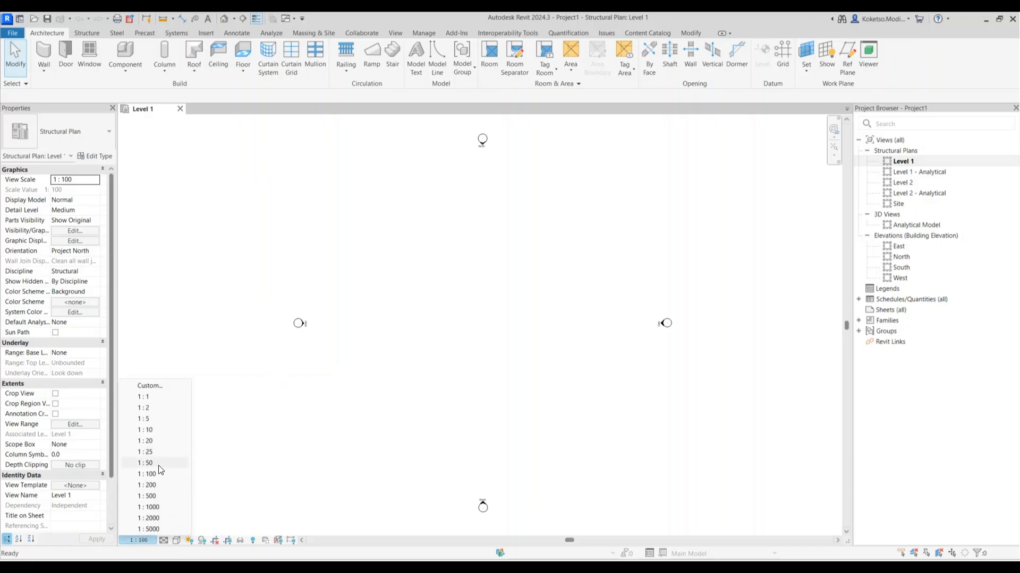
click(152, 485)
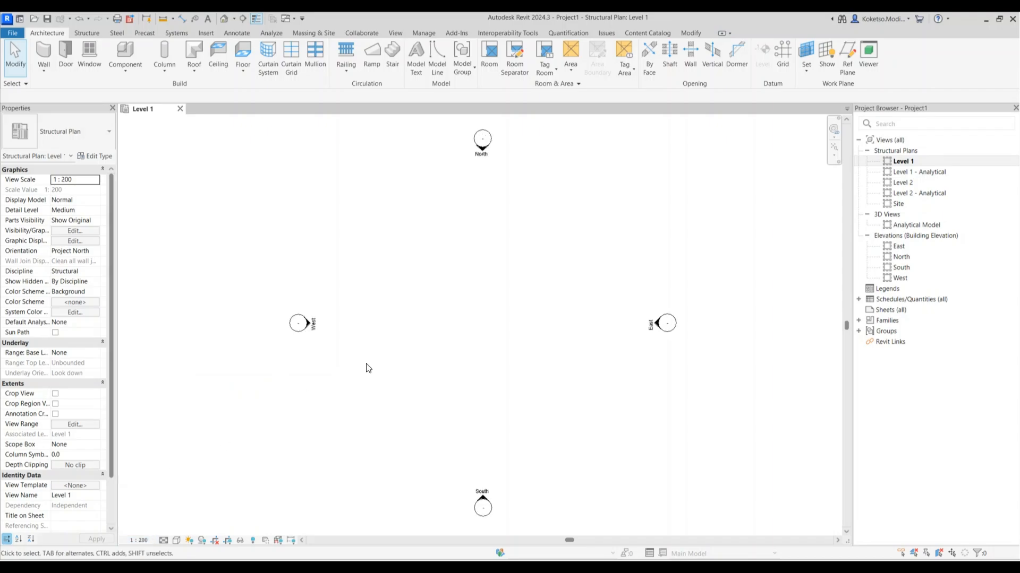
drag(405, 303, 254, 383)
mouse_move(356, 273)
middle_down()
mouse_move(428, 273)
mouse_move(471, 311)
middle_up()
scroll(472, 311, up, 1)
click(223, 69)
click(440, 394)
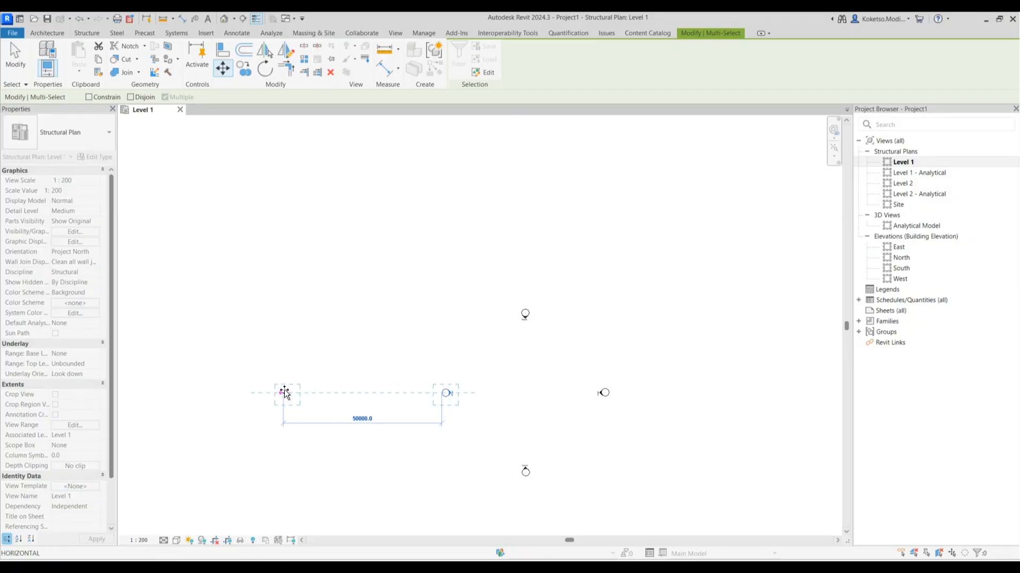
click(287, 393)
- Move the east elevation marker horizontally outward to roughly the same distance from the centre as the west marker
drag(641, 369, 566, 419)
middle_drag(518, 414, 355, 328)
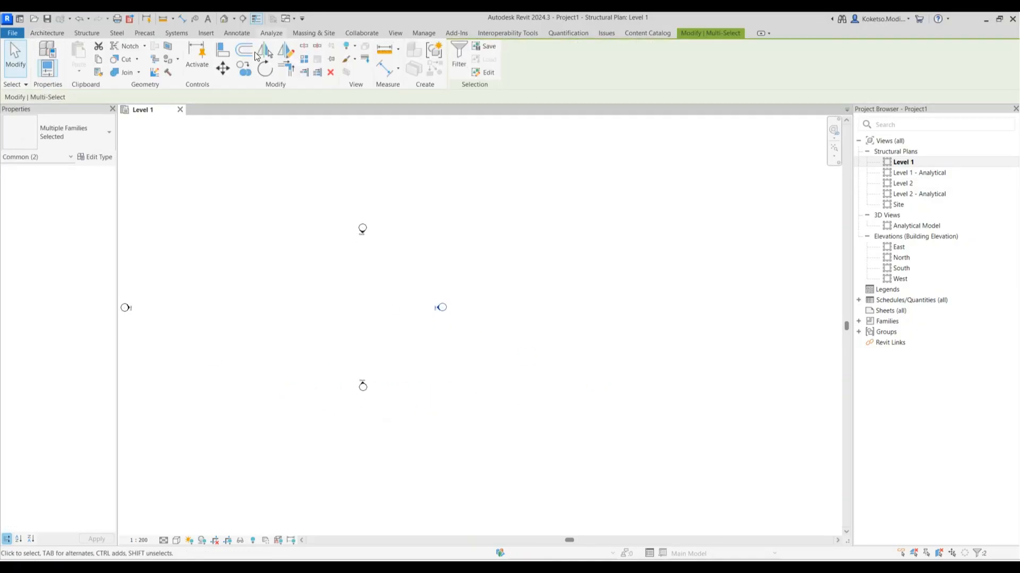
click(223, 69)
click(447, 308)
scroll(441, 306, down, 2)
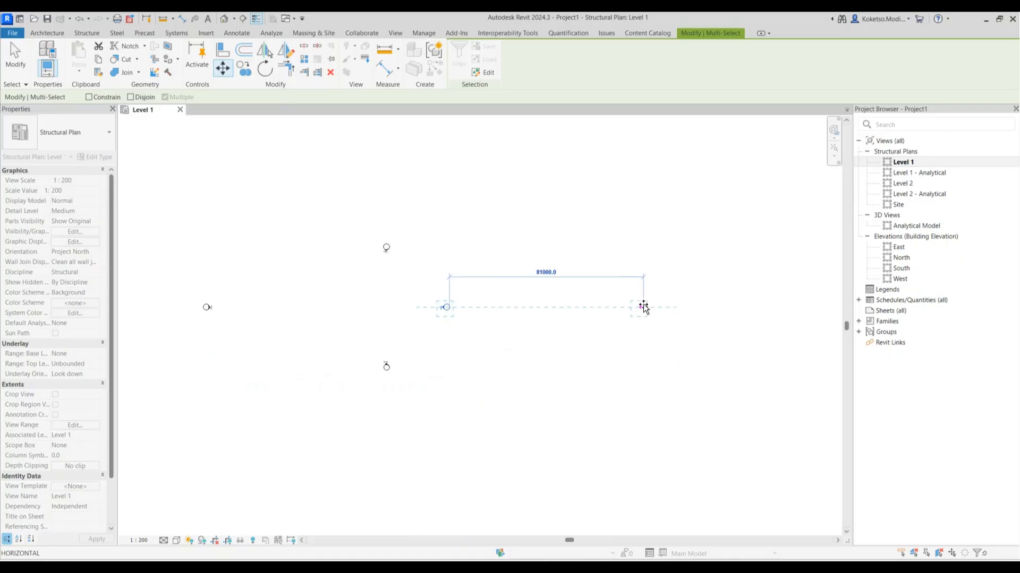
click(566, 308)
- Move the north elevation marker vertically outward, about as far from the centre as the west and east markers
middle_drag(335, 301, 381, 375)
scroll(381, 374, down, 1)
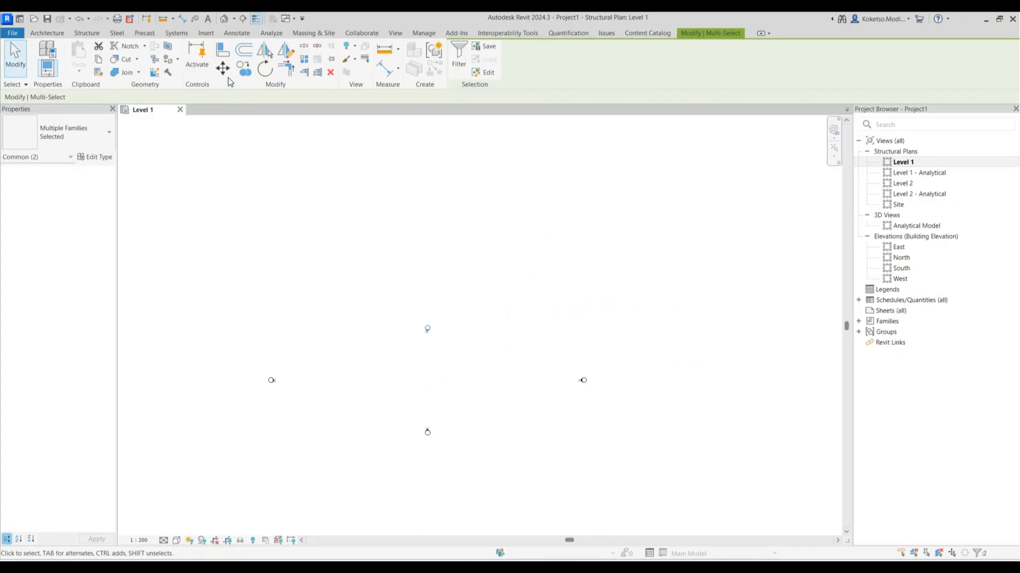
click(226, 73)
click(427, 328)
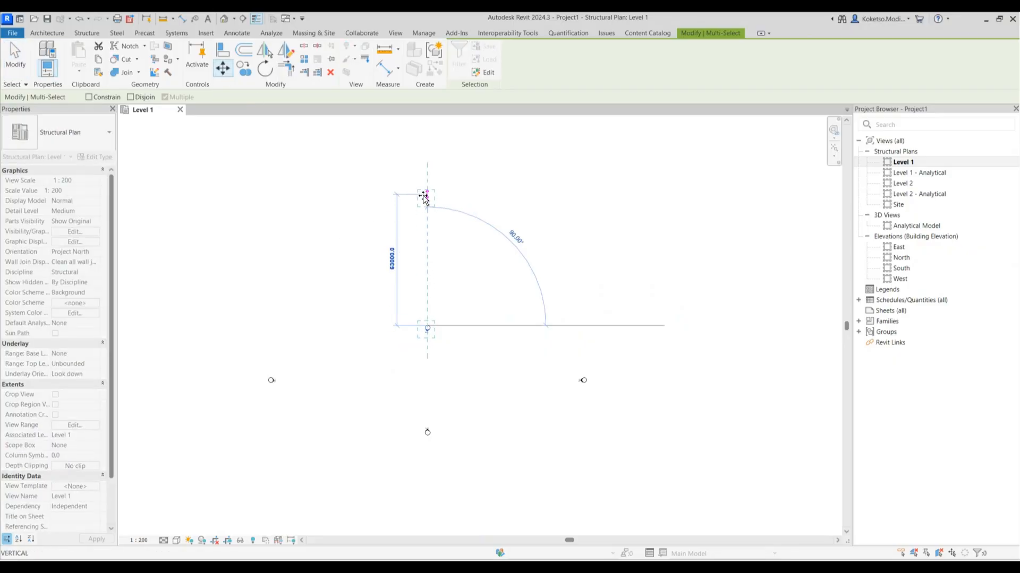
click(427, 224)
- Move the south elevation marker vertically outward by about 50000 mm
click(473, 401)
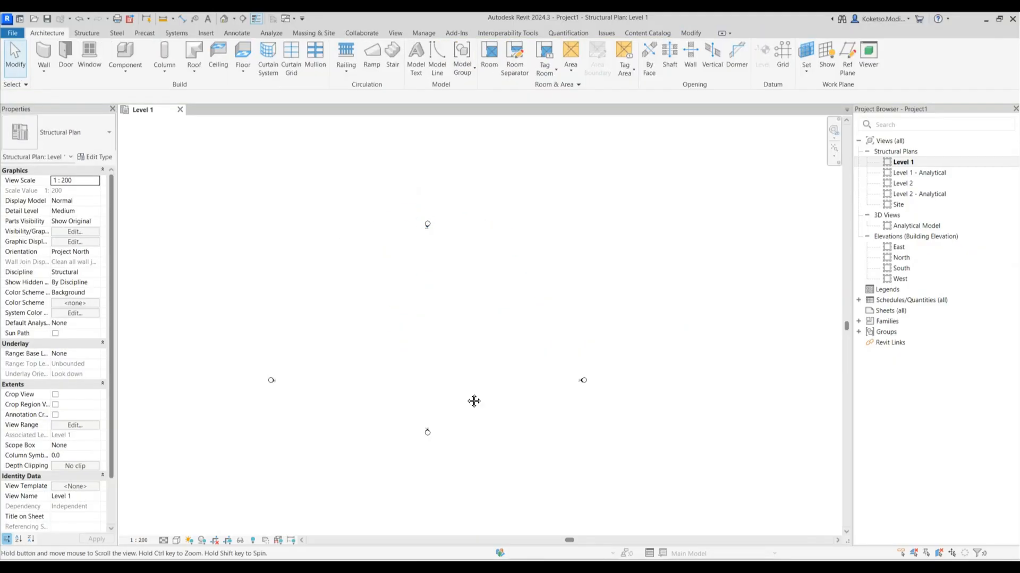
middle_drag(473, 401, 493, 322)
drag(487, 314, 409, 421)
click(218, 69)
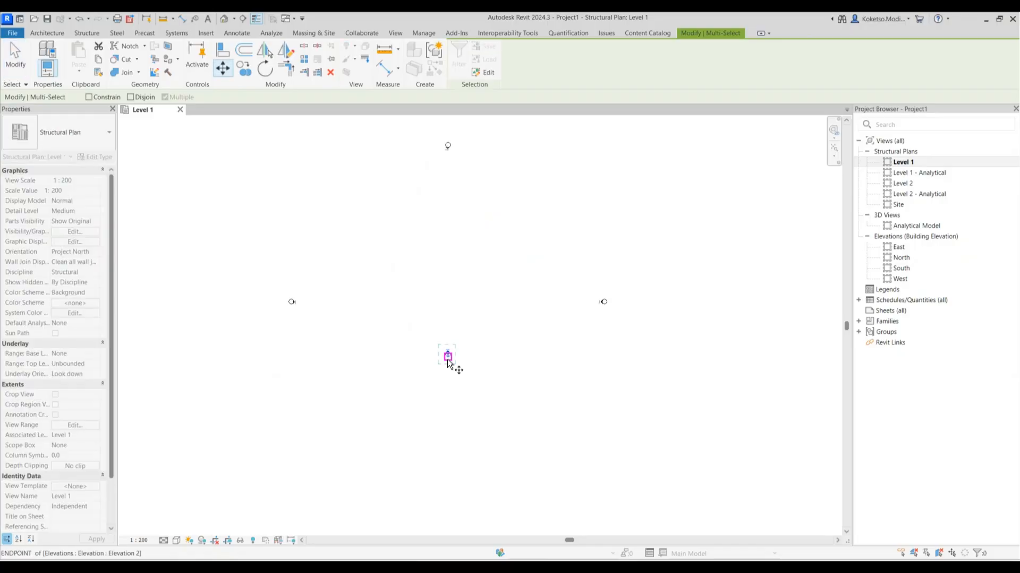
click(448, 354)
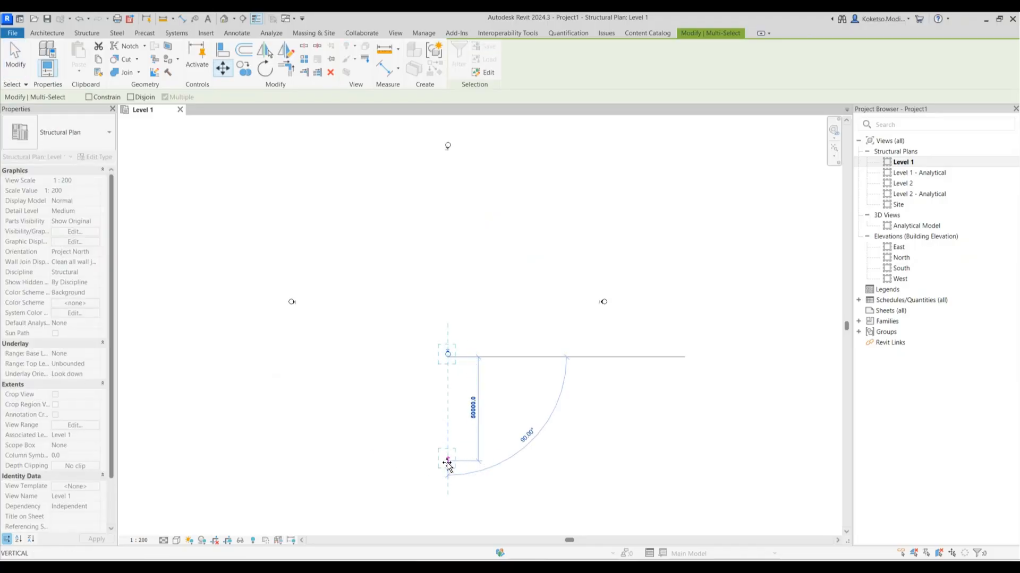
click(448, 458)
key(Escape)
scroll(442, 287, up, 1)
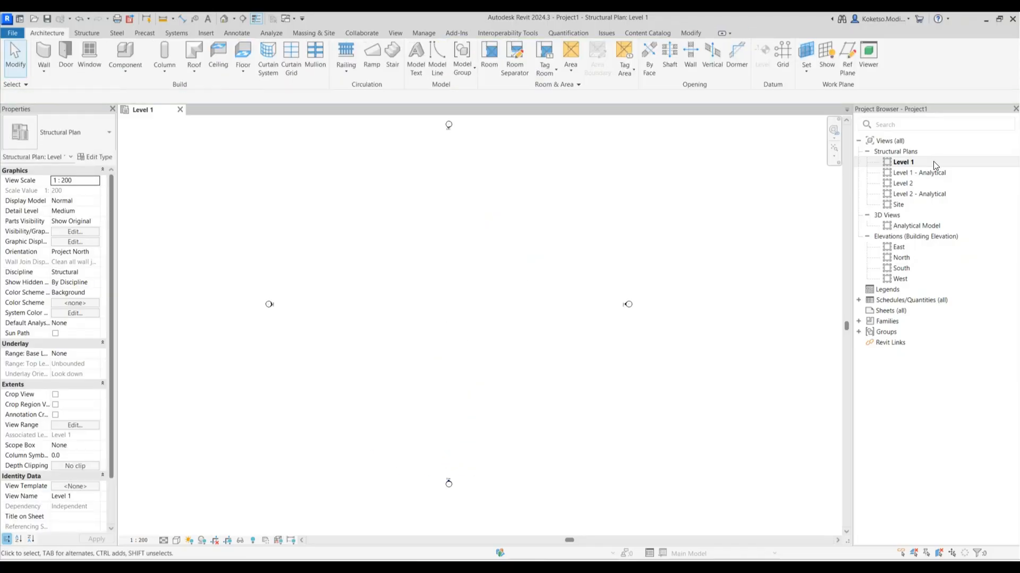
- Draw a vertical grid line just inside the west elevation marker, ending near the level of the south marker
click(834, 148)
click(338, 284)
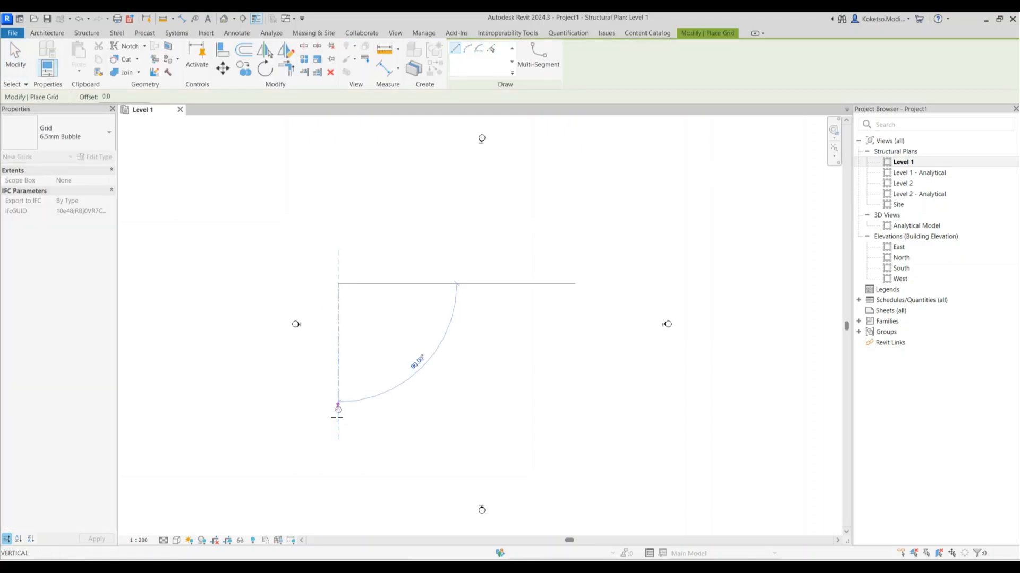
click(337, 495)
middle_drag(369, 436, 382, 405)
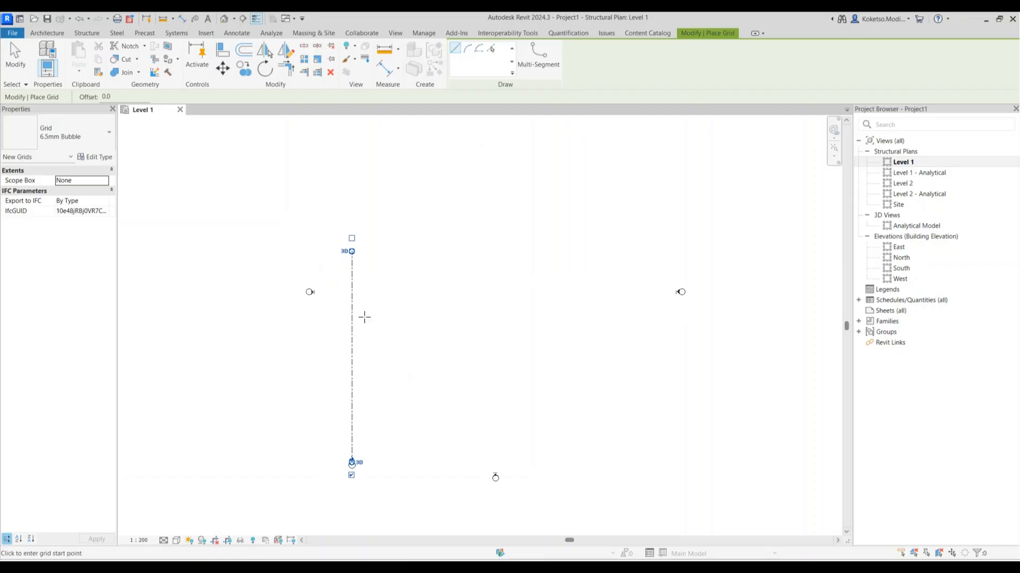
- Draw a horizontal grid line from just inside the west elevation marker to just inside the east marker
middle_drag(371, 307, 370, 320)
scroll(370, 321, down, 1)
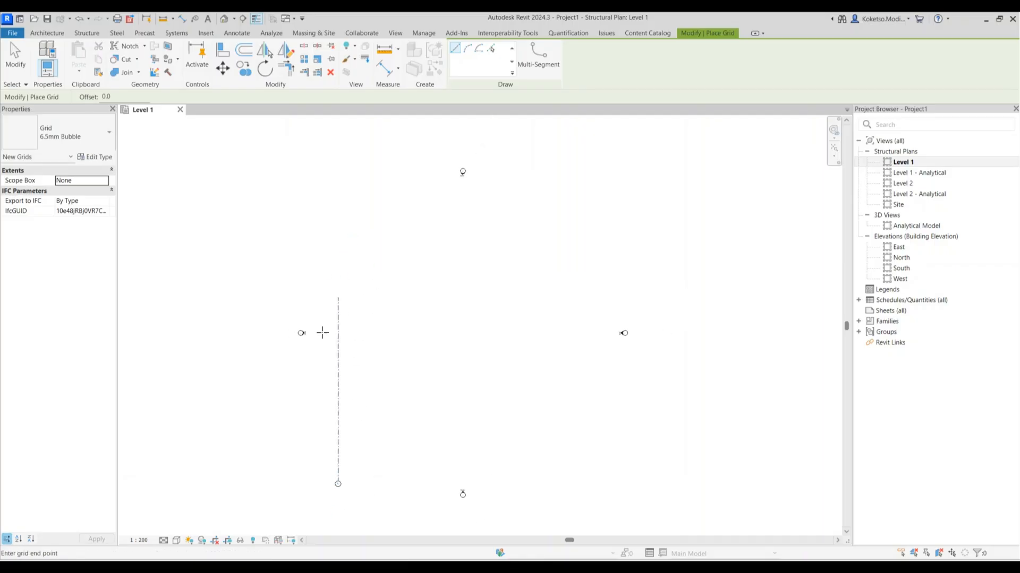
click(321, 332)
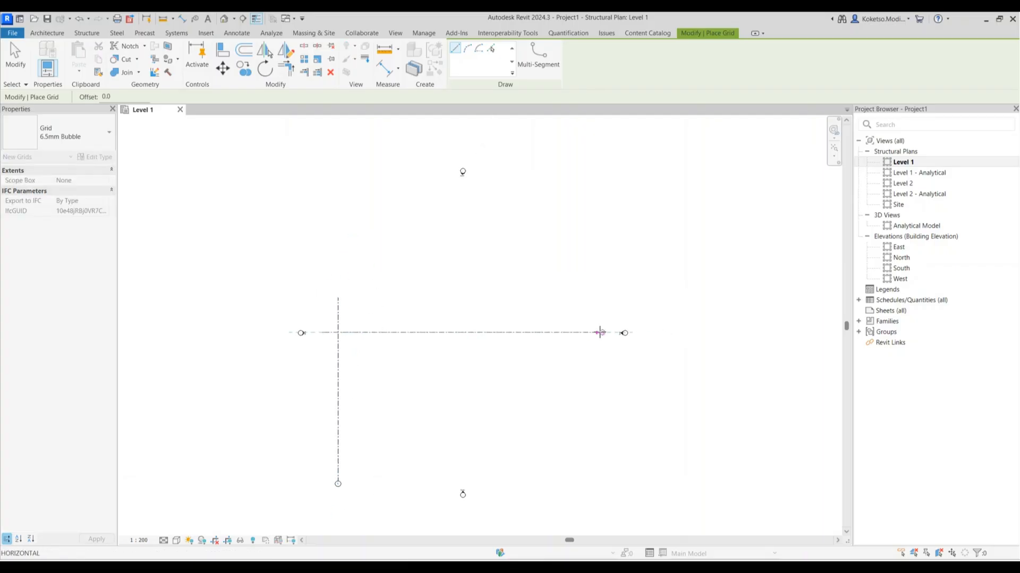
click(602, 332)
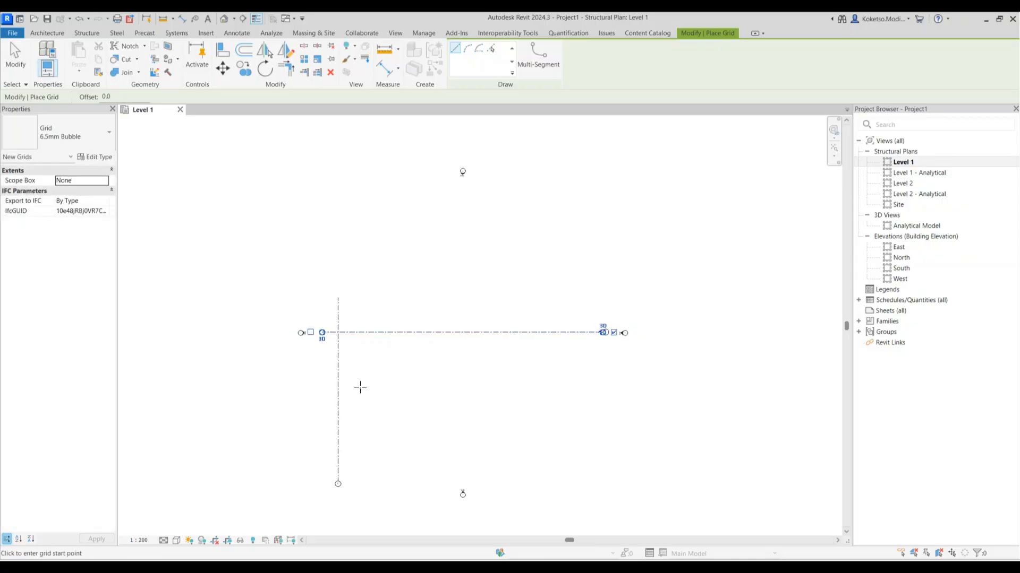
- Create a second vertical grid line east of the first one by picking it with a 2800 mm offset
scroll(360, 387, up, 2)
click(490, 49)
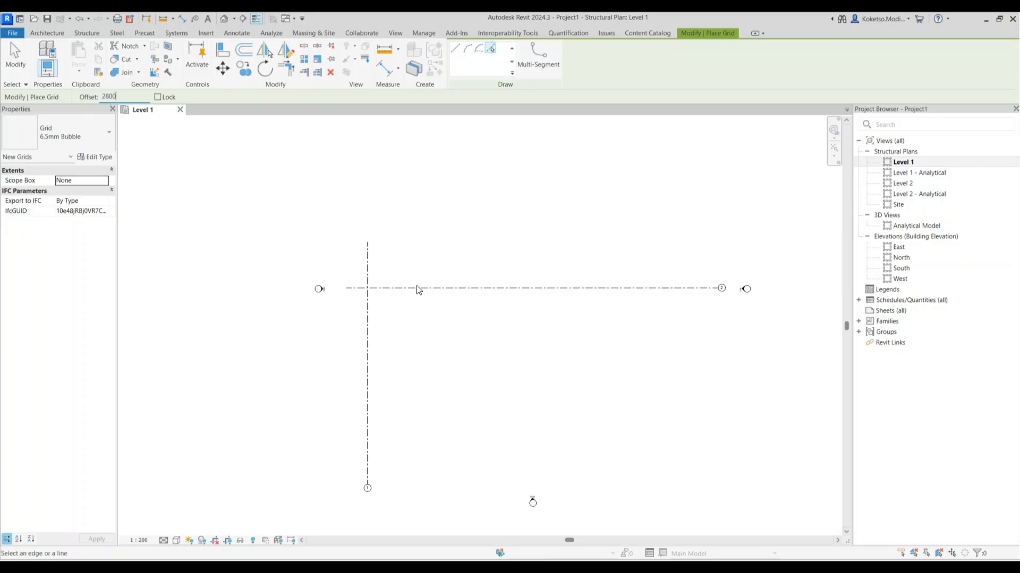
click(371, 346)
scroll(409, 364, up, 2)
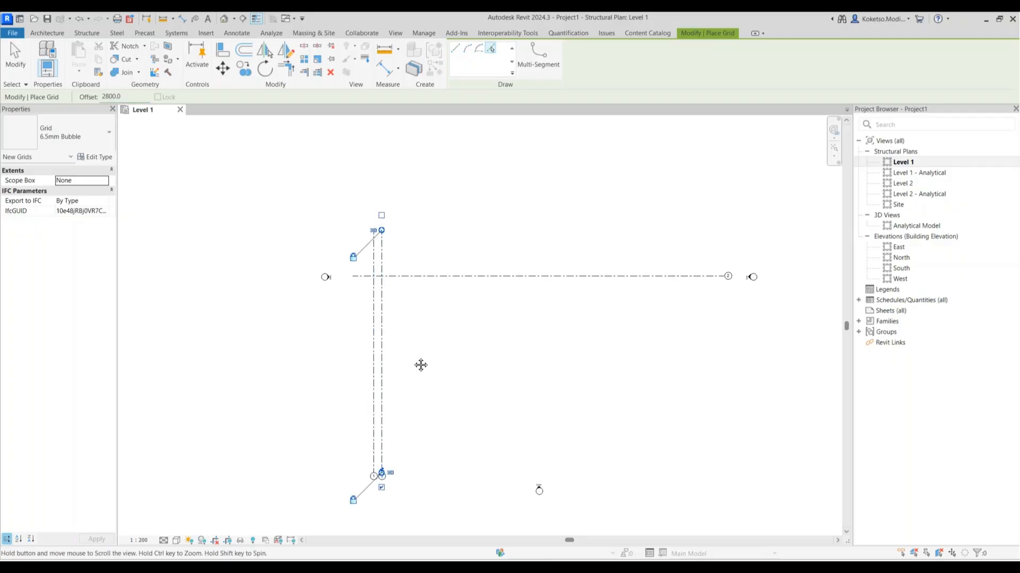
- Create a third vertical grid line 20000 mm east of the second one using the pick-lines offset
double_click(108, 97)
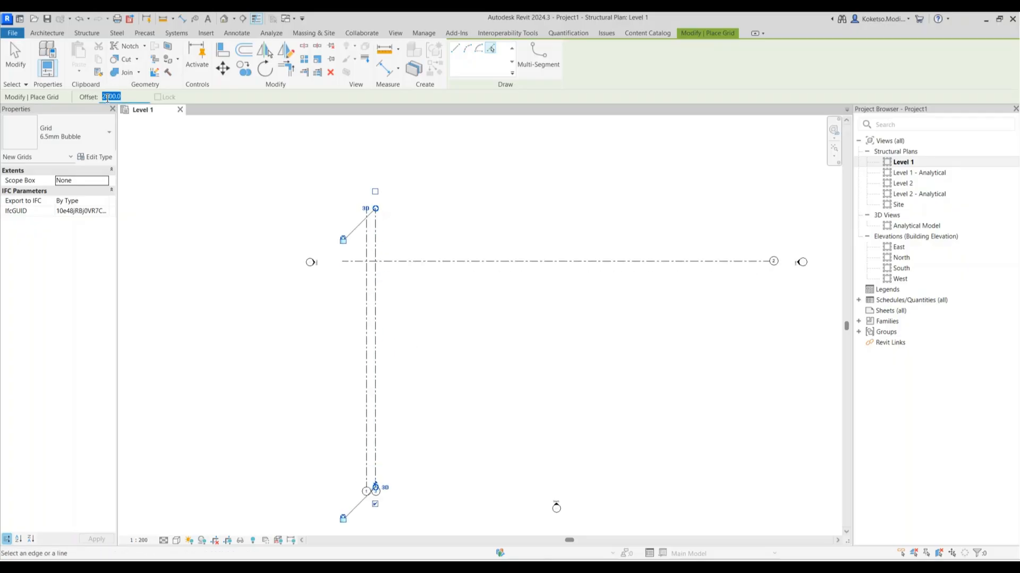
text(20000)
click(376, 234)
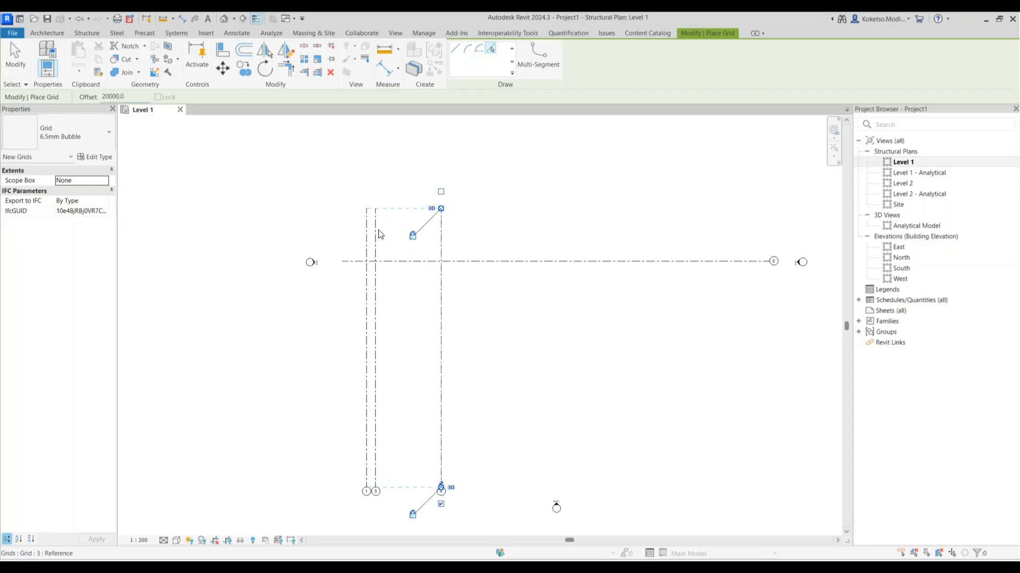
- Create a fourth vertical grid line 2800 mm east of the third one and end the Grid command
drag(126, 97, 102, 96)
text(2)
click(442, 233)
key(Escape)
key(Escape)
- Move the four vertical grid lines together eastward to around the middle of the horizontal grid line
drag(518, 323, 357, 358)
scroll(456, 318, down, 3)
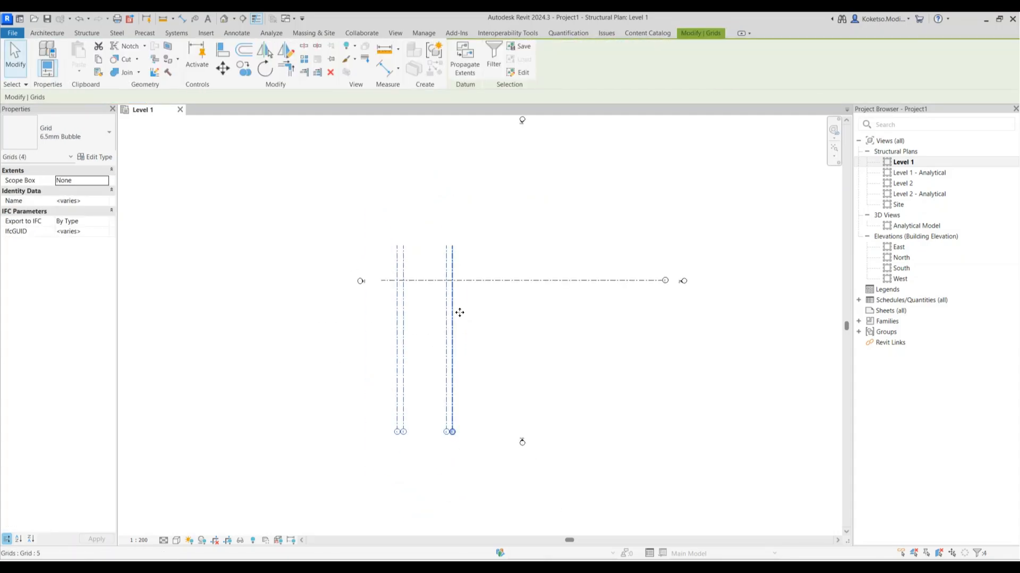
ctrl+drag(459, 313, 556, 313)
key(Escape)
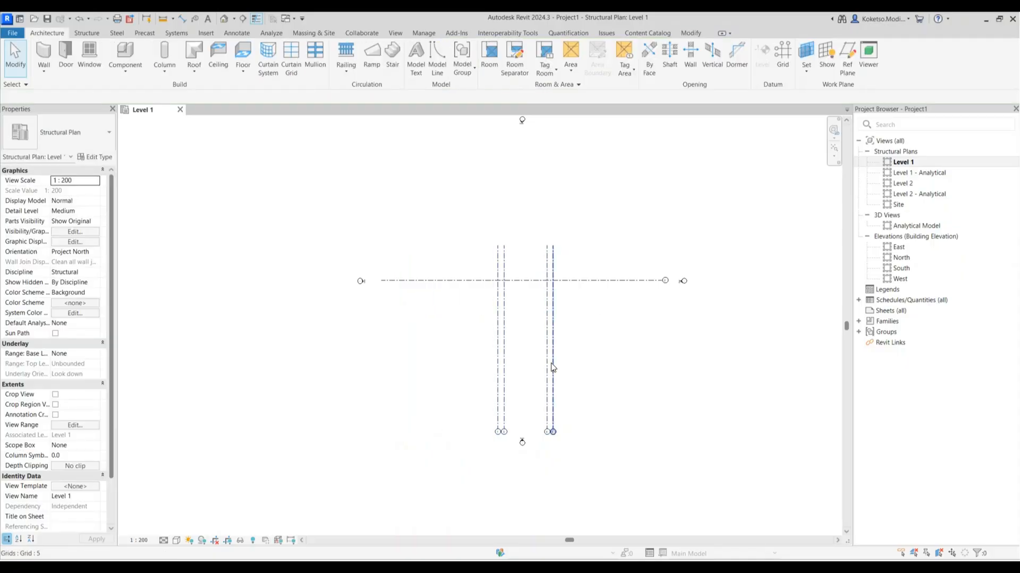
scroll(554, 444, up, 2)
- Unlock the lower end of grid 4 and shorten it upward to a short distance below the horizontal grid line
click(553, 425)
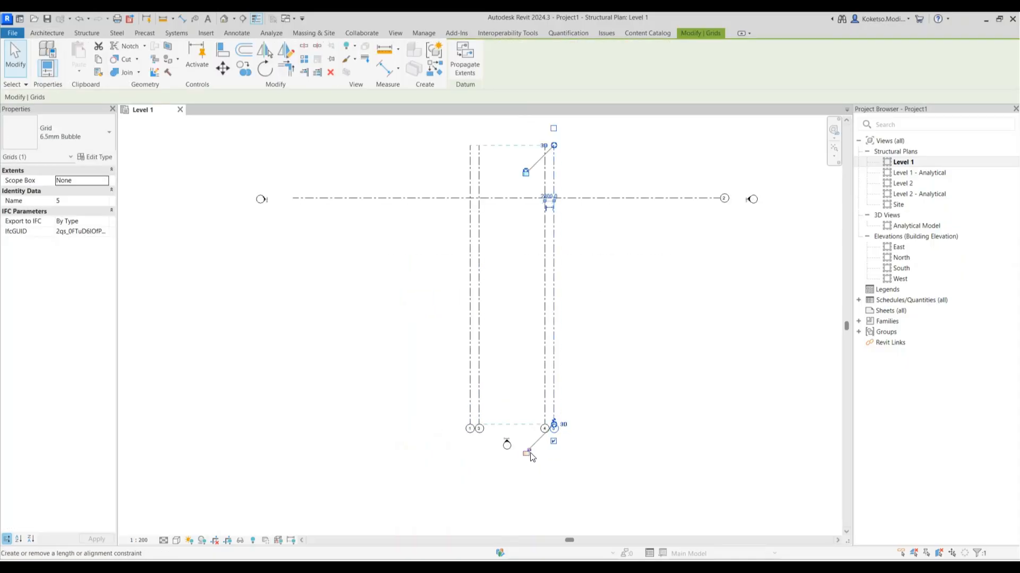
click(545, 427)
click(518, 453)
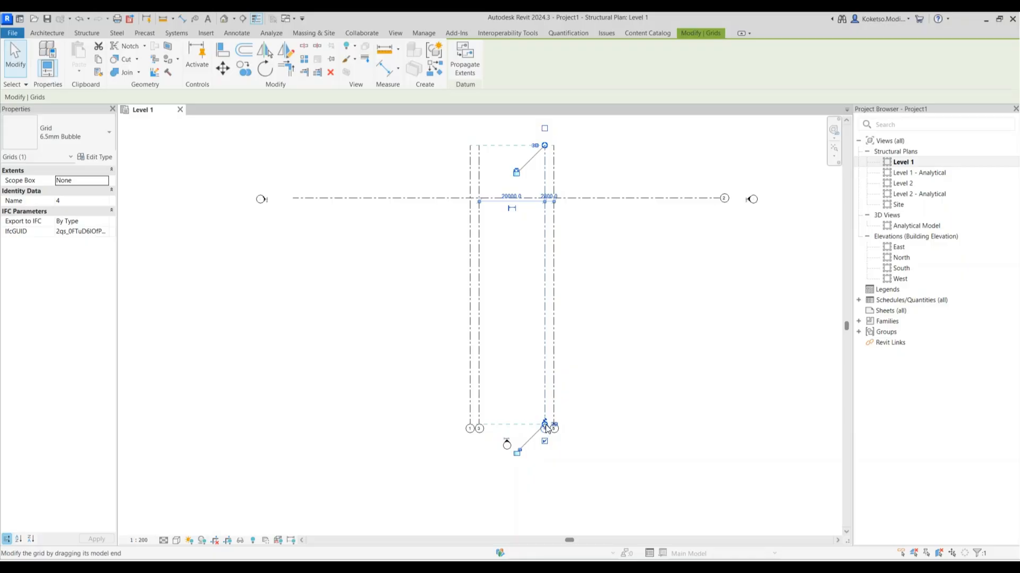
drag(546, 425, 545, 291)
click(554, 426)
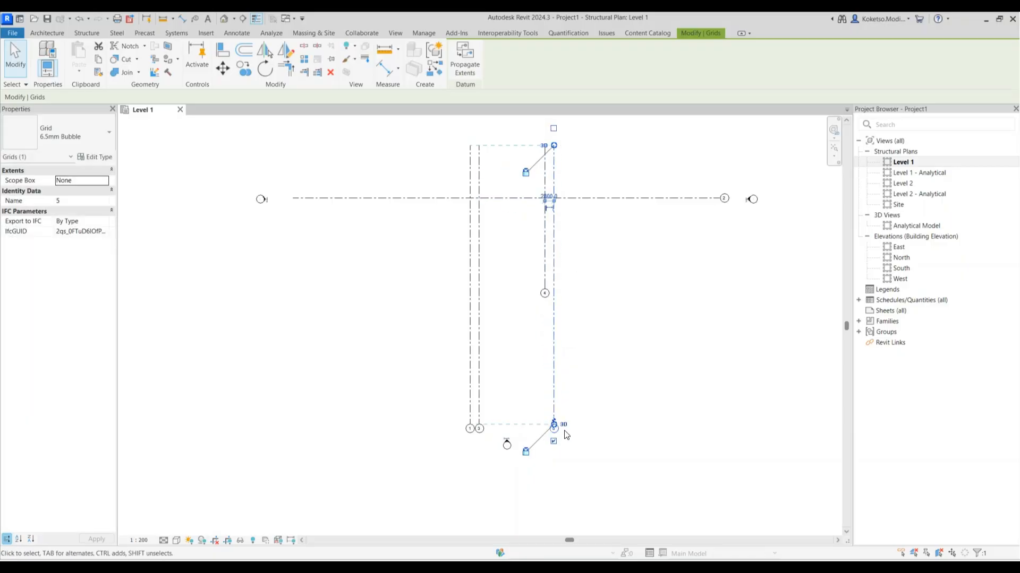
drag(554, 425, 554, 375)
key(ctrl+z)
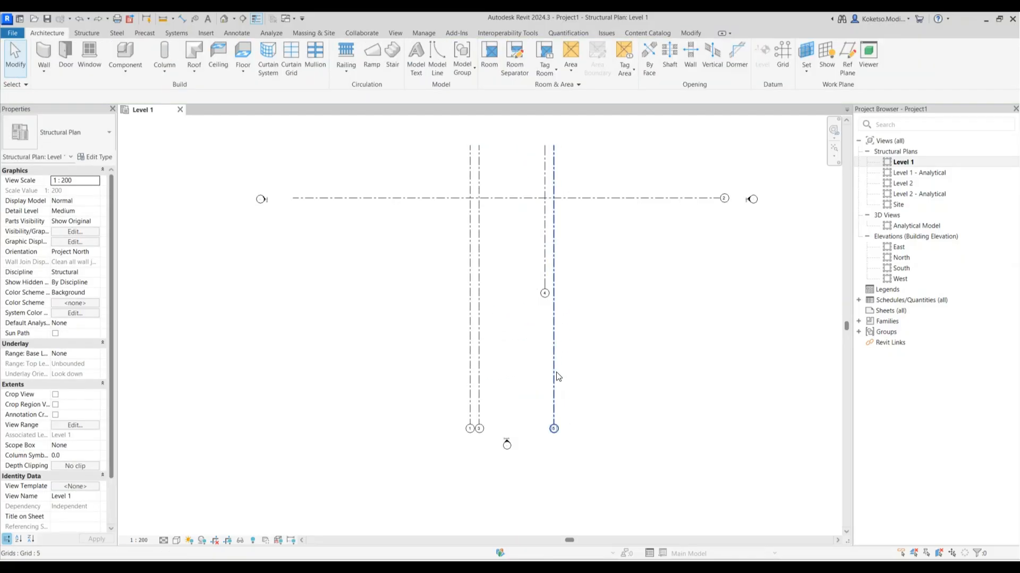
- Shorten grid 5's lower end to align with grid 4 and extend its unlocked upper end close to the north marker's level
click(554, 420)
drag(554, 424, 554, 290)
middle_drag(557, 191, 510, 329)
scroll(510, 327, down, 1)
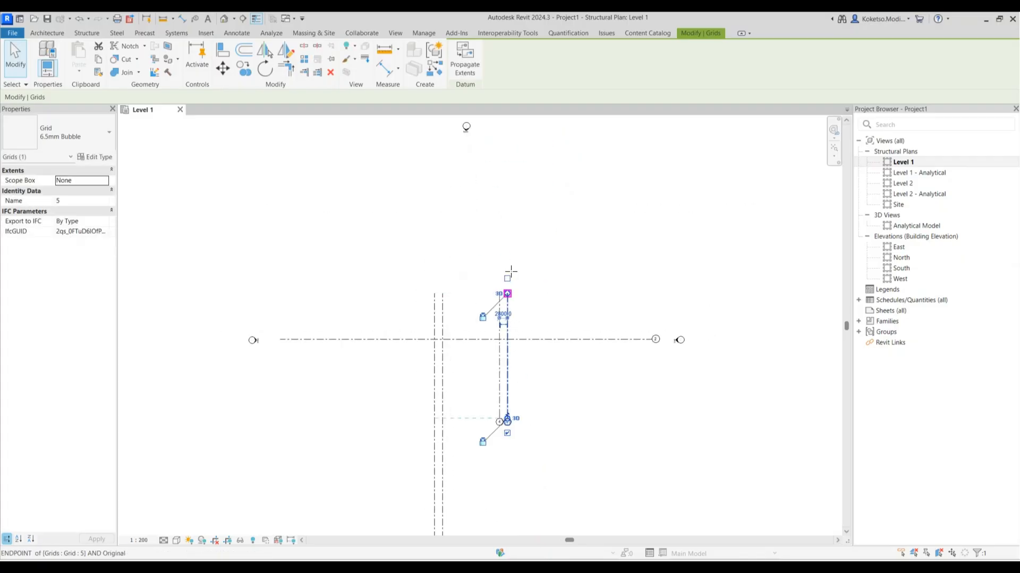
drag(507, 293, 523, 152)
click(482, 298)
- Unlock the upper end of grid 4 and extend it upward to align with the top of grid 5
click(500, 296)
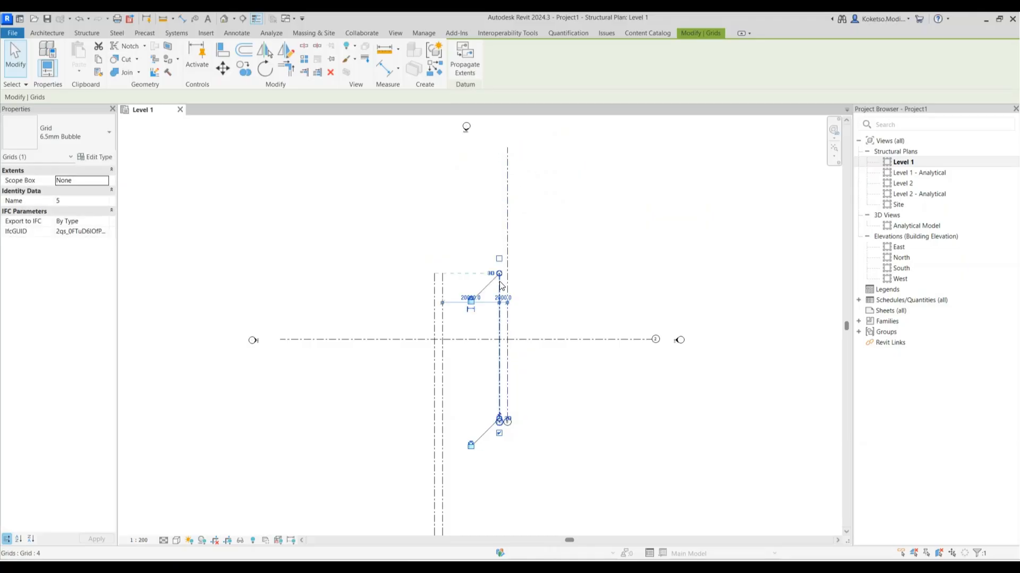
click(471, 303)
drag(501, 274, 500, 149)
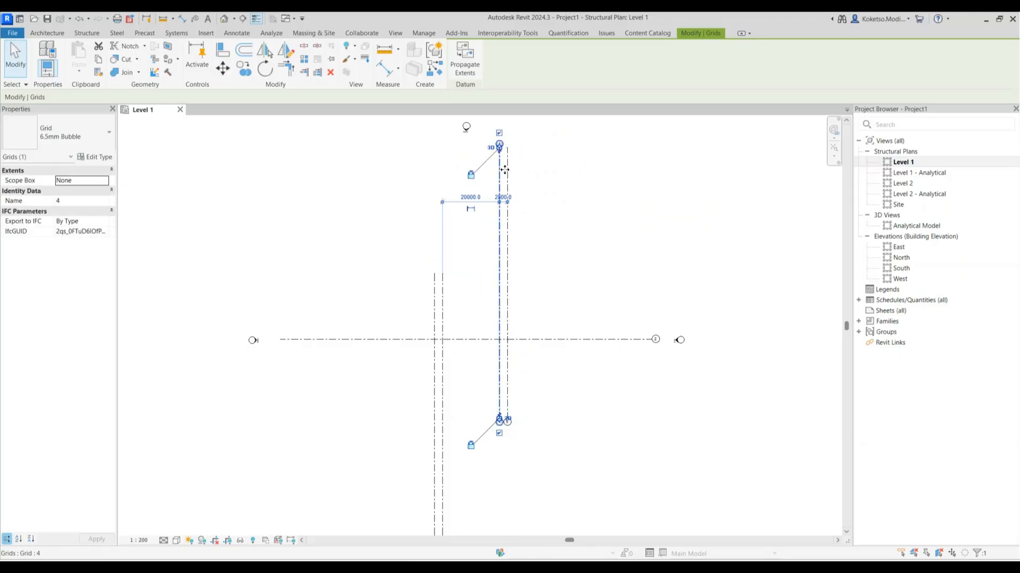
- Show the grid bubbles at the upper ends of grids 4 and 5 and hide those at their lower ends
click(507, 155)
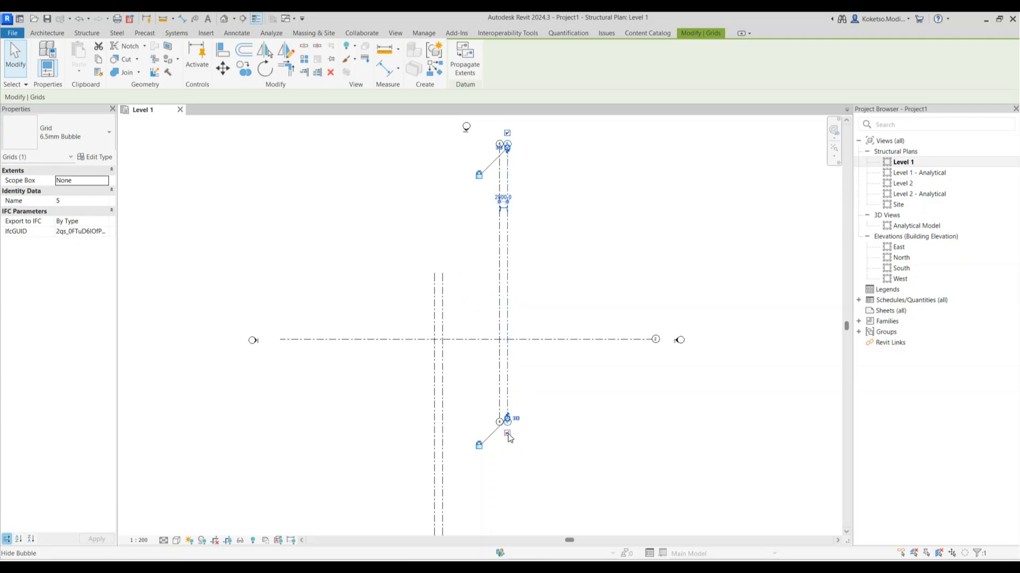
click(550, 399)
scroll(550, 399, down, 2)
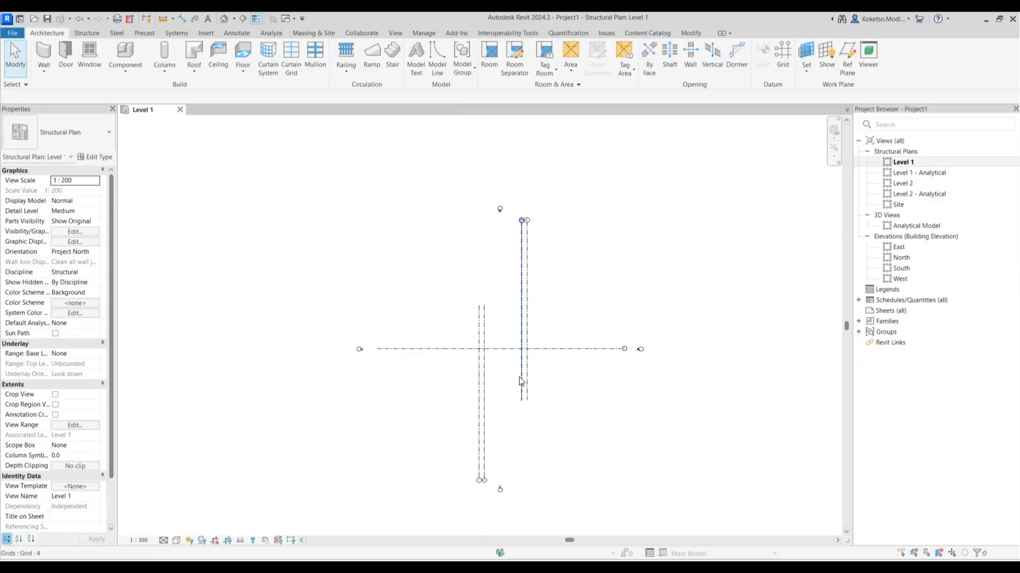
- Draw a horizontal grid line just above grid 2, from left of grid 4 to align with grid 2's bubble end
scroll(552, 398, up, 2)
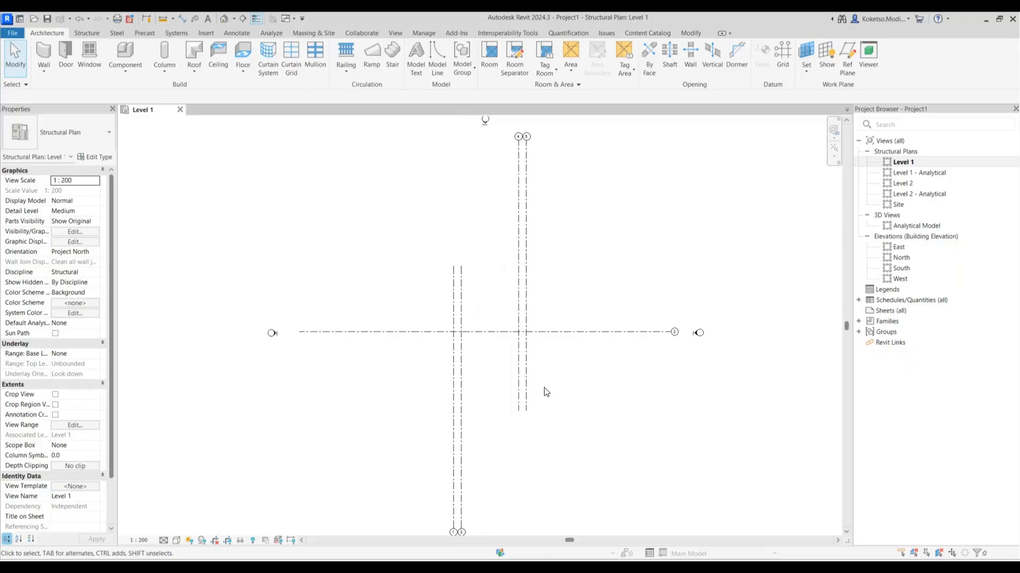
scroll(543, 400, up, 2)
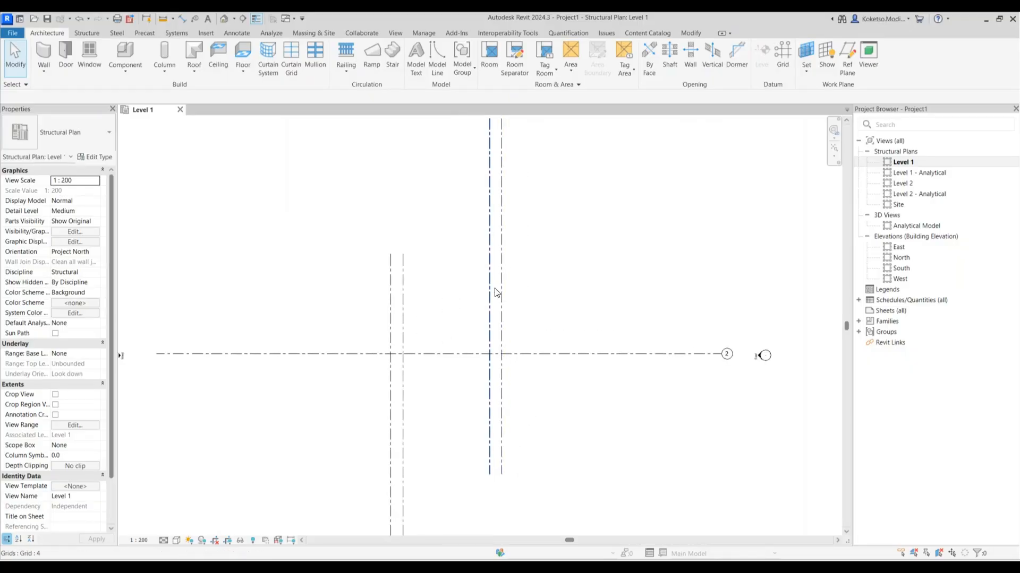
middle_drag(494, 293, 495, 386)
scroll(451, 374, up, 1)
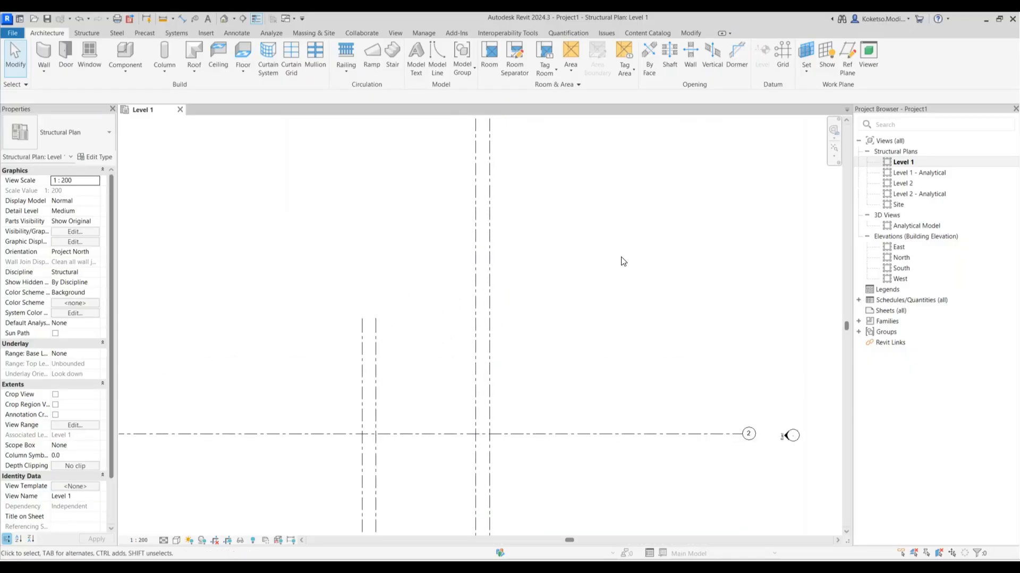
click(781, 58)
click(446, 412)
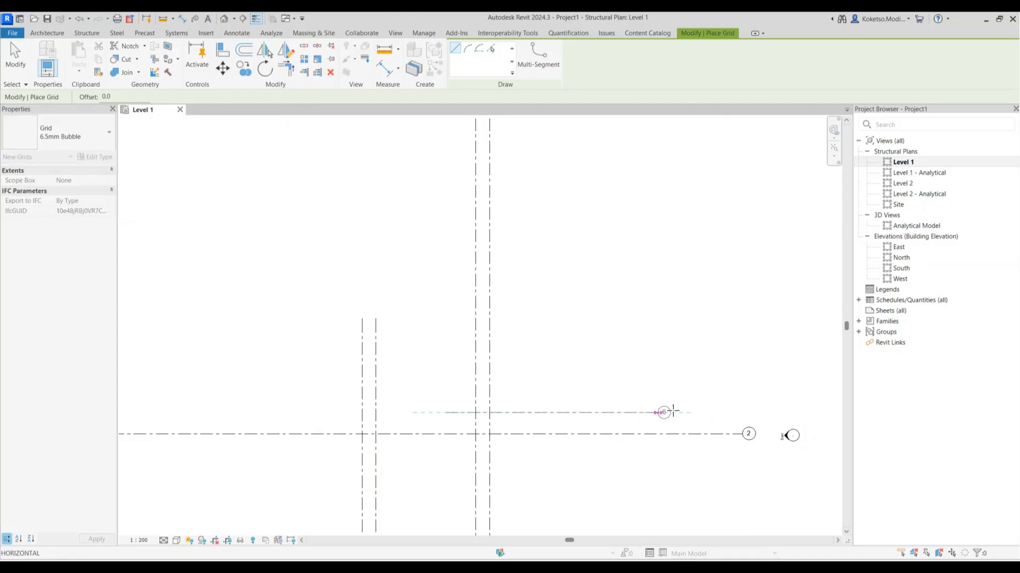
click(742, 412)
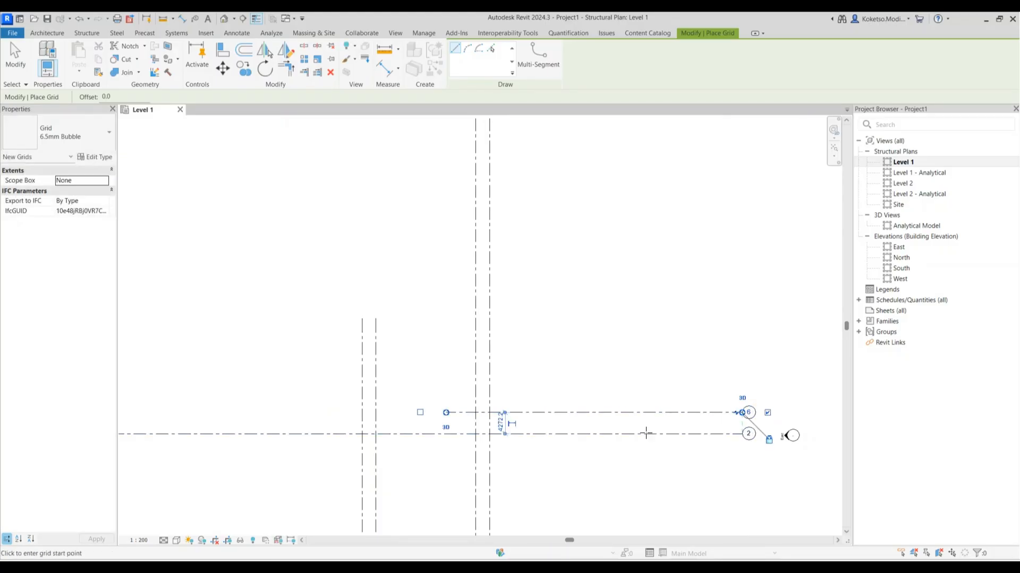
key(Escape)
key(Escape)
- Set the distance between the new horizontal grid 6 and grid 2 to 10000
scroll(502, 425, up, 1)
click(502, 422)
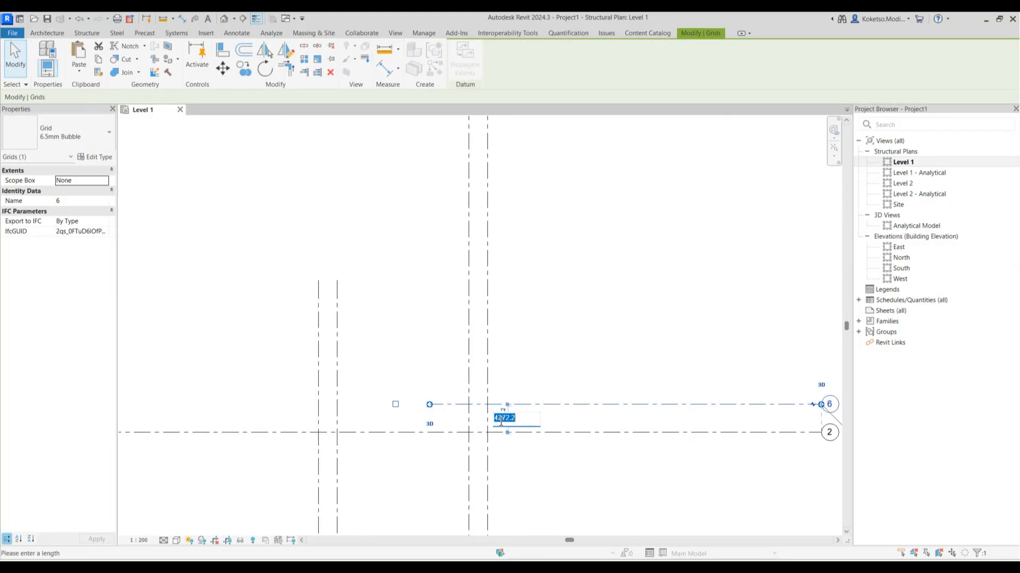
text(10000)
key(Return)
scroll(471, 378, down, 3)
scroll(471, 379, up, 1)
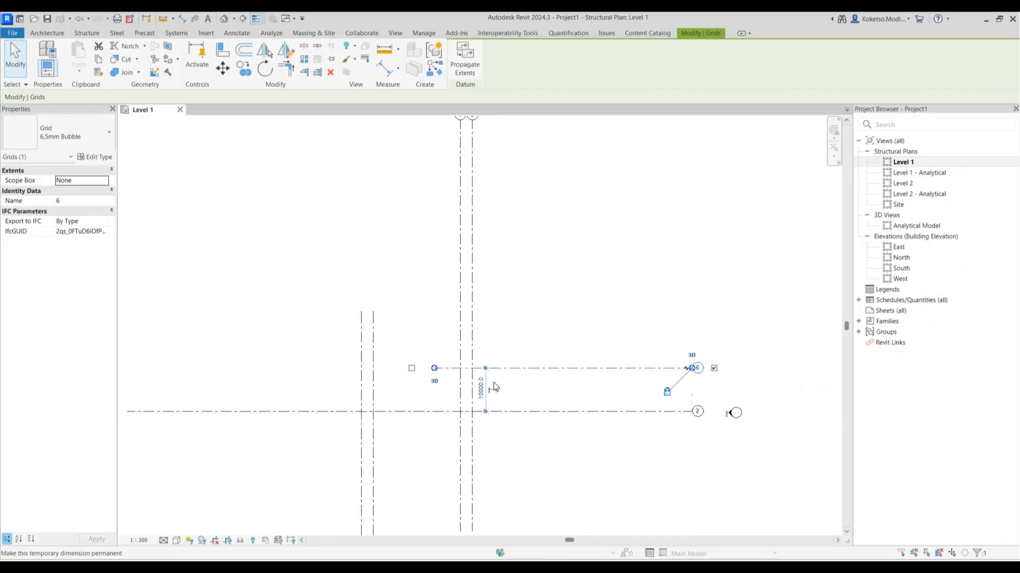
- Copy grid 6 upward four times at 10000 intervals using multiple copy
click(247, 70)
click(511, 368)
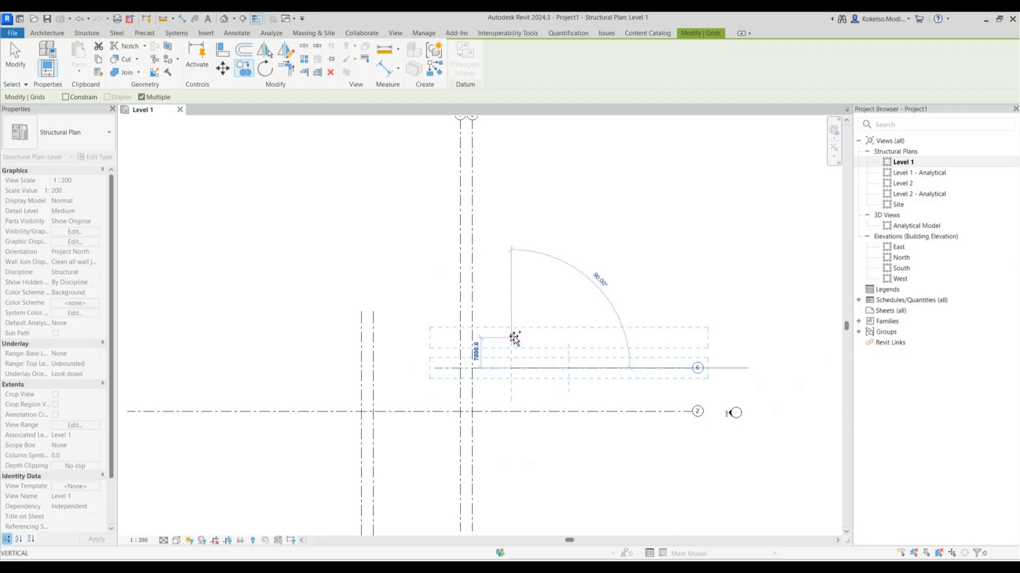
click(512, 324)
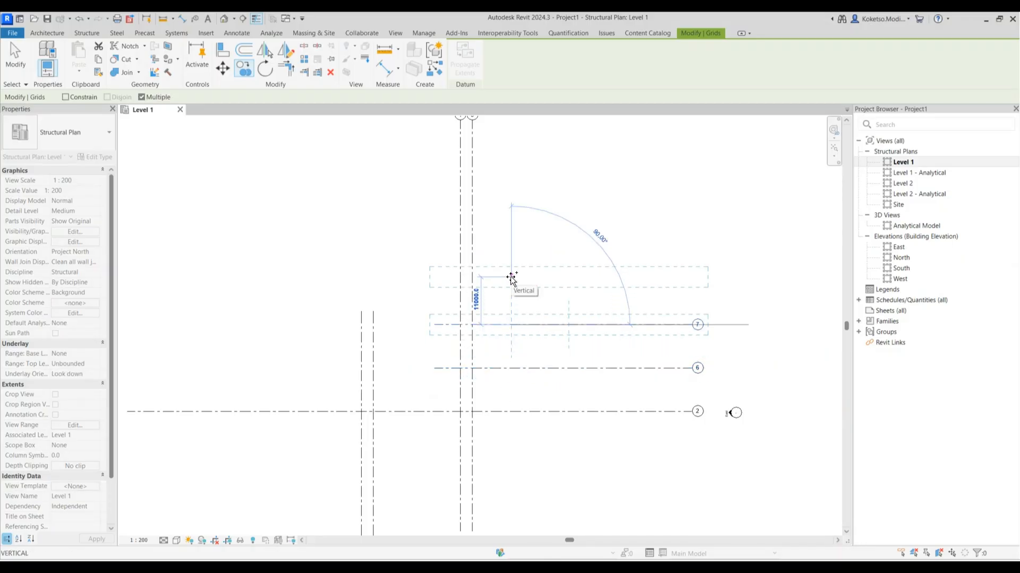
click(511, 281)
scroll(496, 303, down, 1)
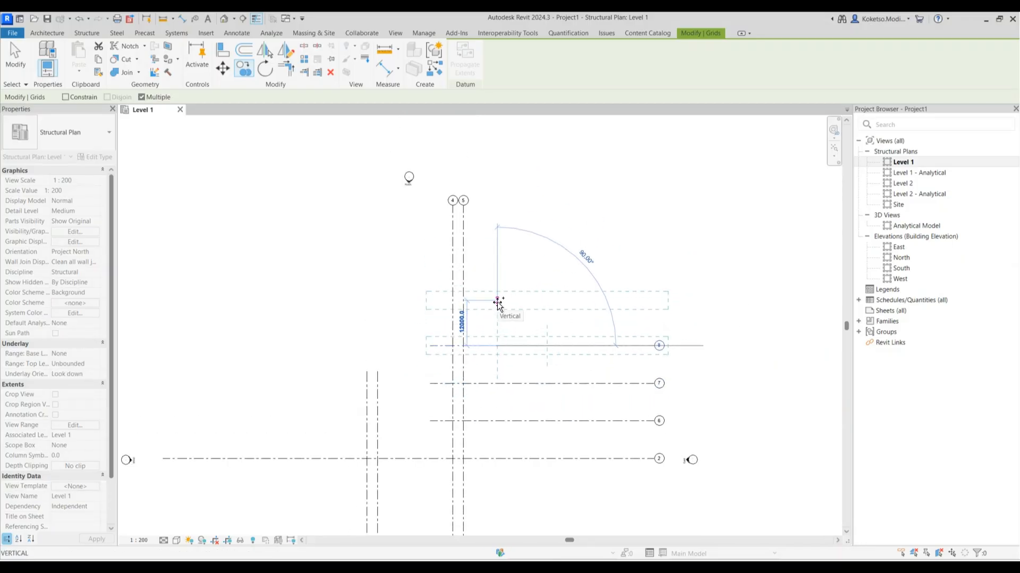
click(497, 307)
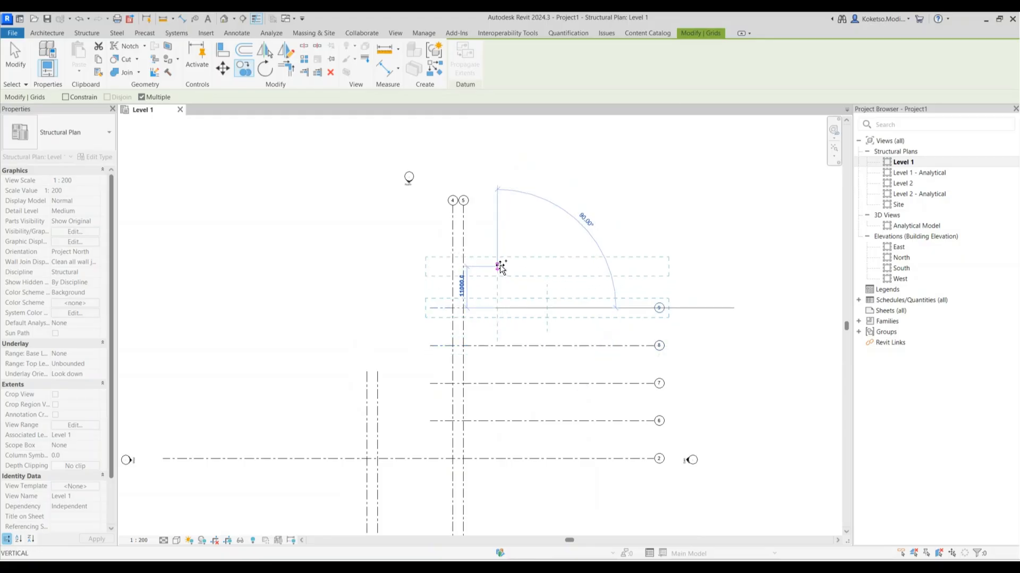
click(498, 269)
key(Escape)
key(Escape)
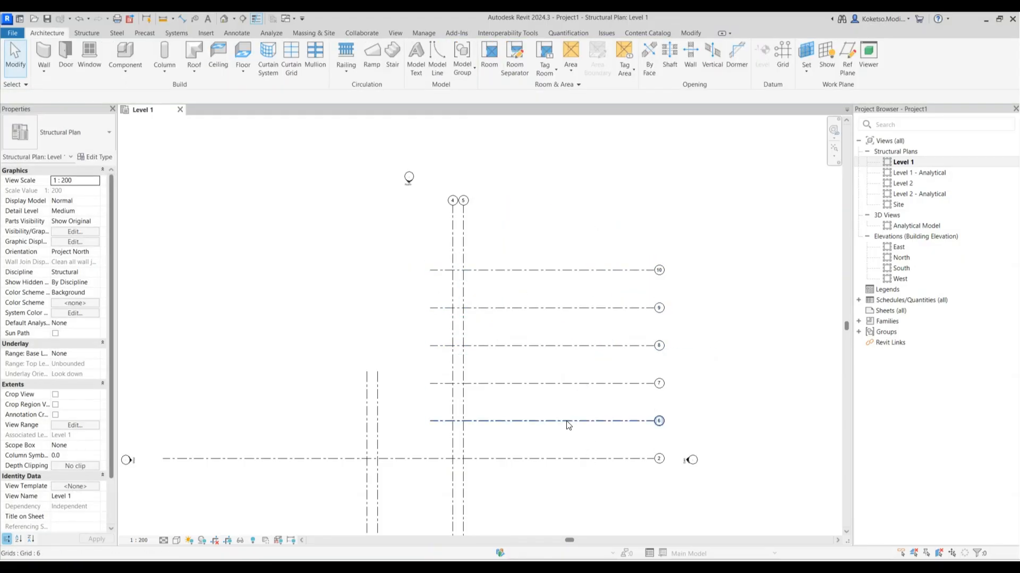
- Draw a horizontal grid line below grid 2, from just right of grid 3 leftward to align with grid 2's left end
scroll(556, 268, down, 2)
scroll(454, 470, up, 2)
middle_drag(454, 470, 508, 376)
click(783, 55)
middle_drag(487, 265, 552, 271)
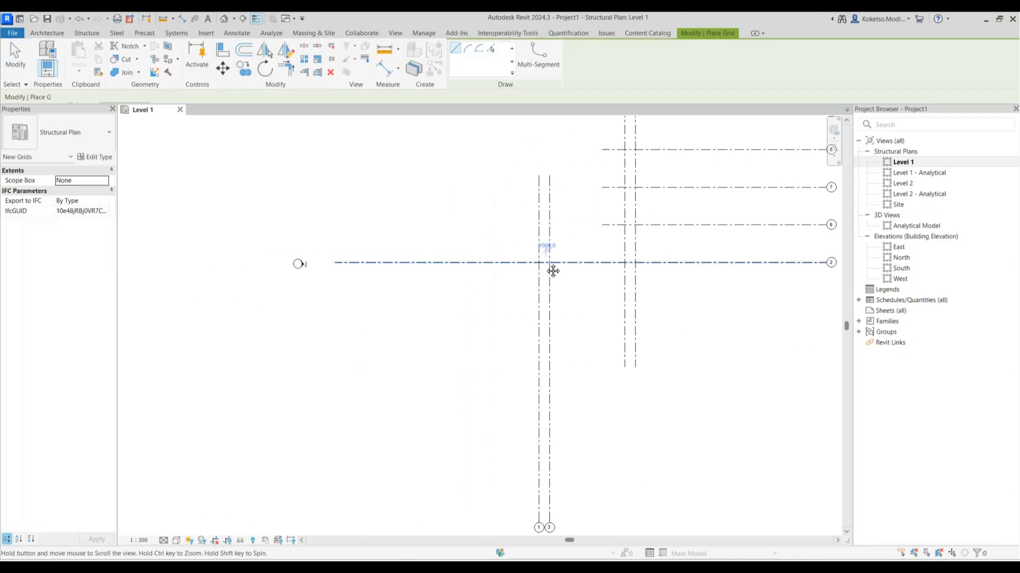
click(566, 302)
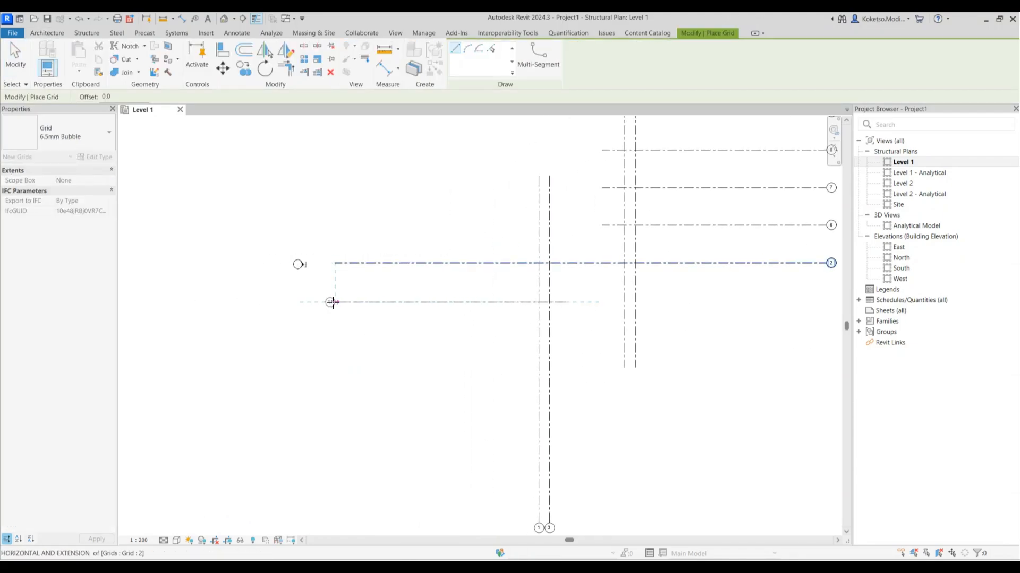
click(330, 303)
key(Escape)
key(Escape)
- Set the distance between grid 11 and grid 2 to 10000
click(513, 287)
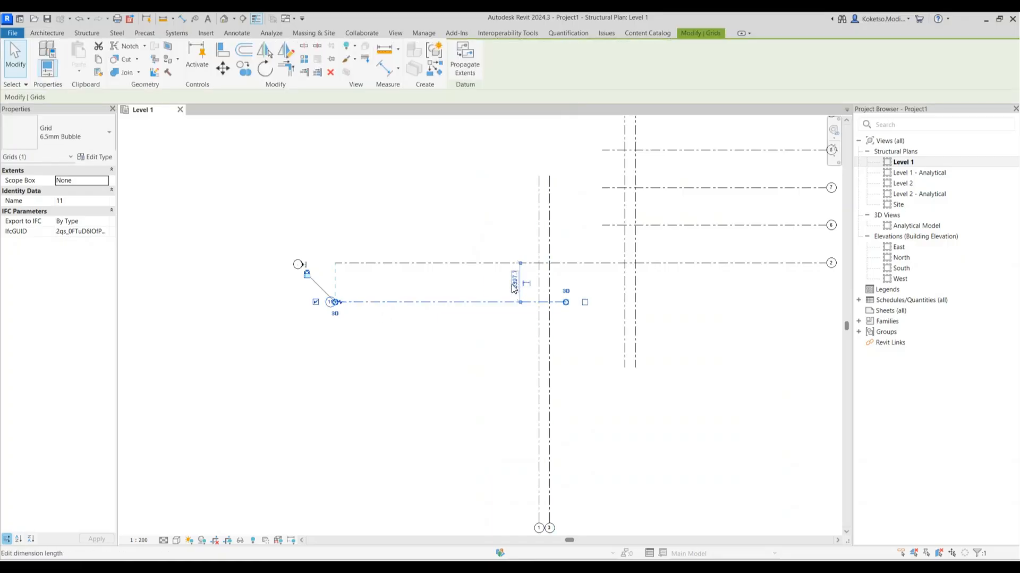
text(10)
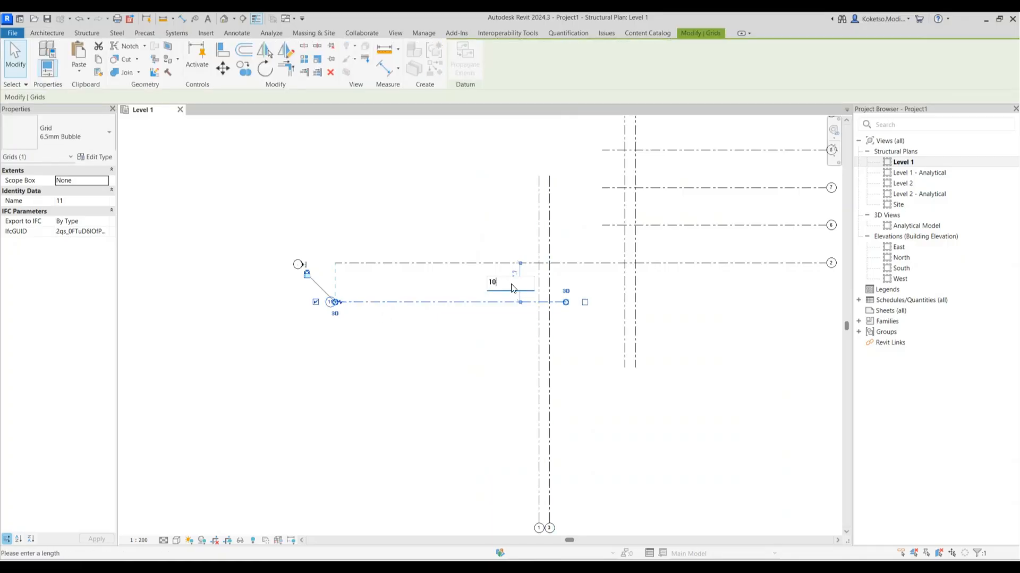
text(000)
key(Return)
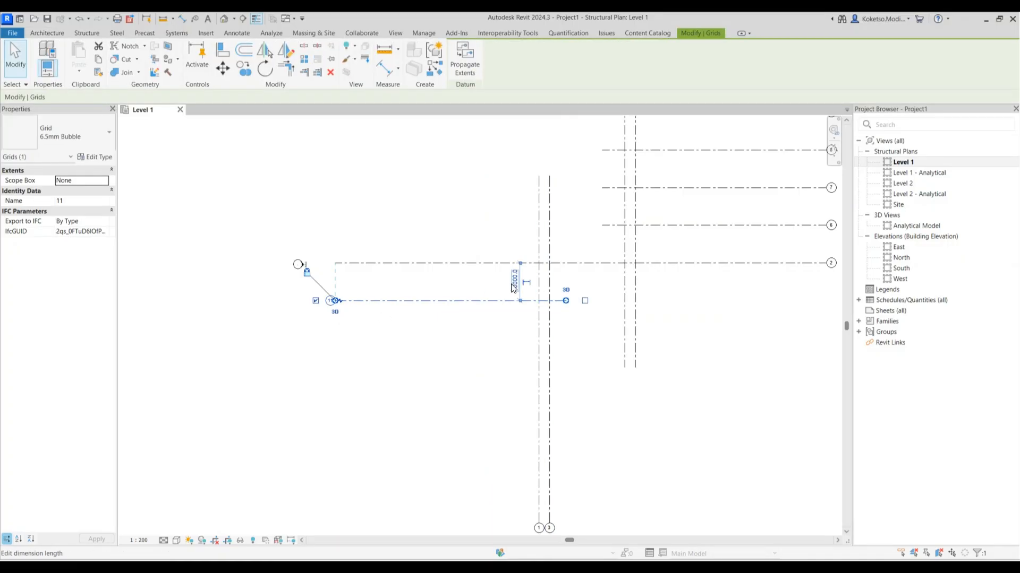
- Copy grid 11 downward four times at 10000 intervals using multiple copy
click(240, 67)
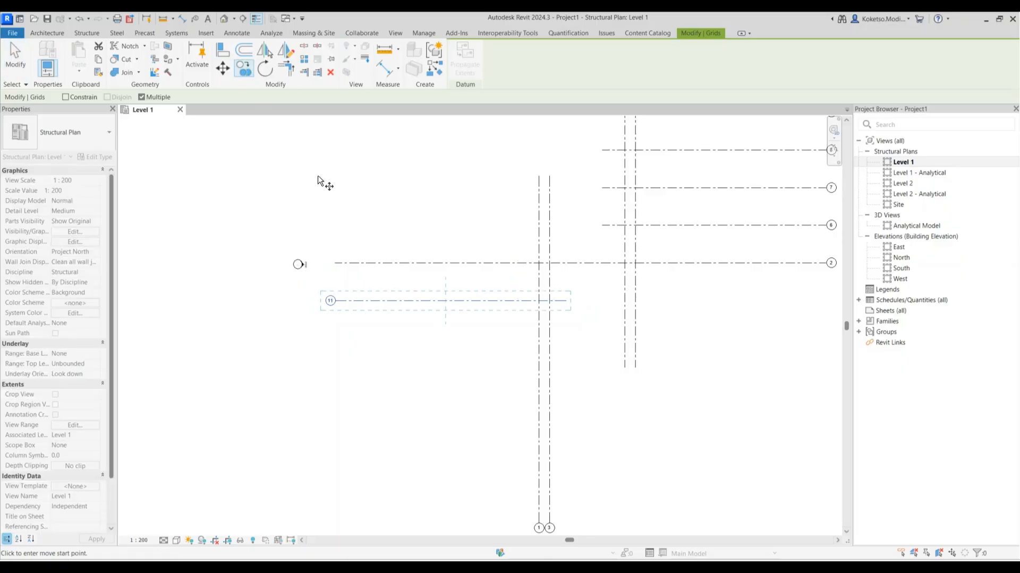
click(463, 300)
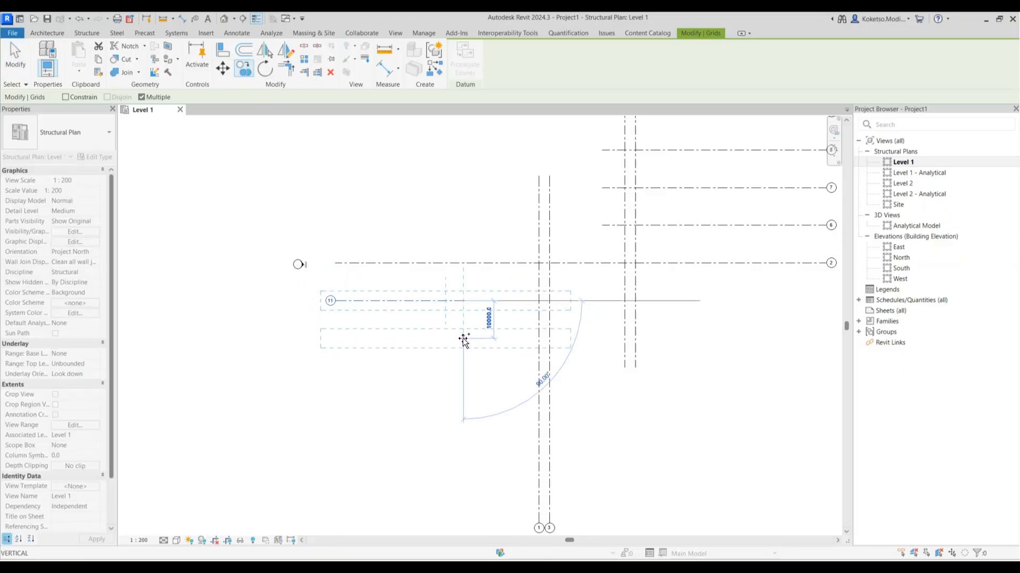
click(463, 338)
click(463, 376)
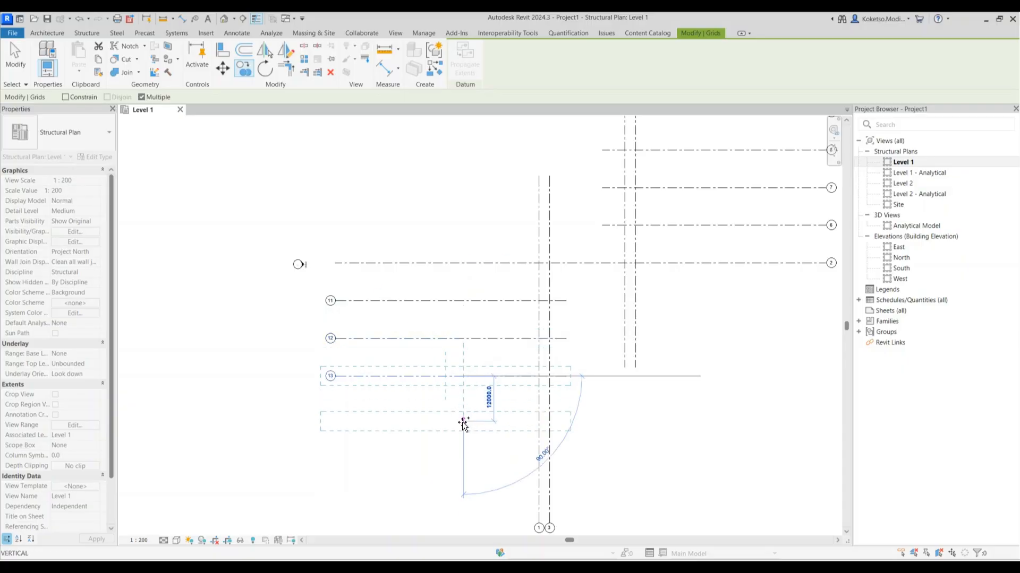
click(463, 414)
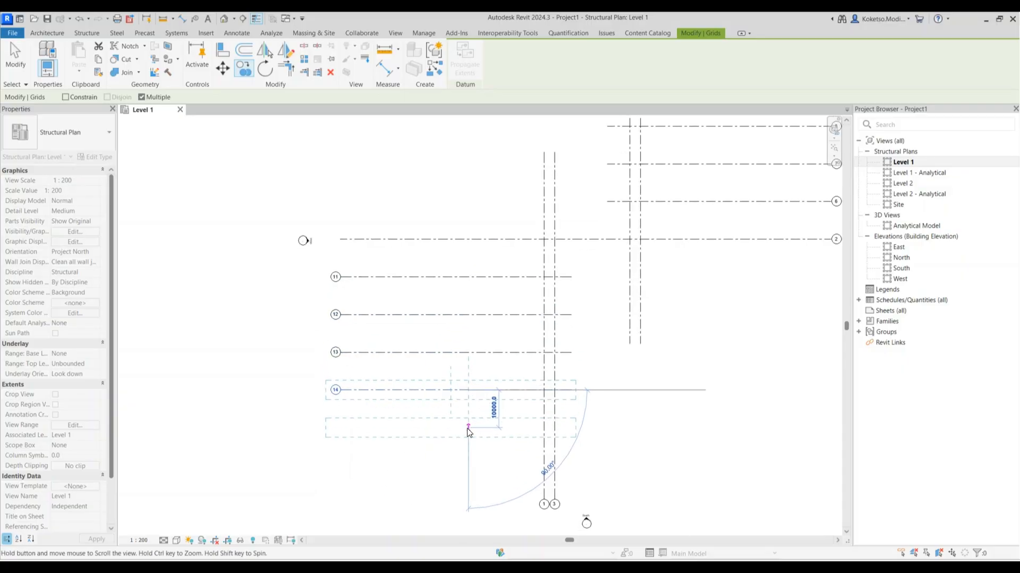
middle_drag(463, 447, 466, 428)
click(468, 429)
key(Escape)
key(Escape)
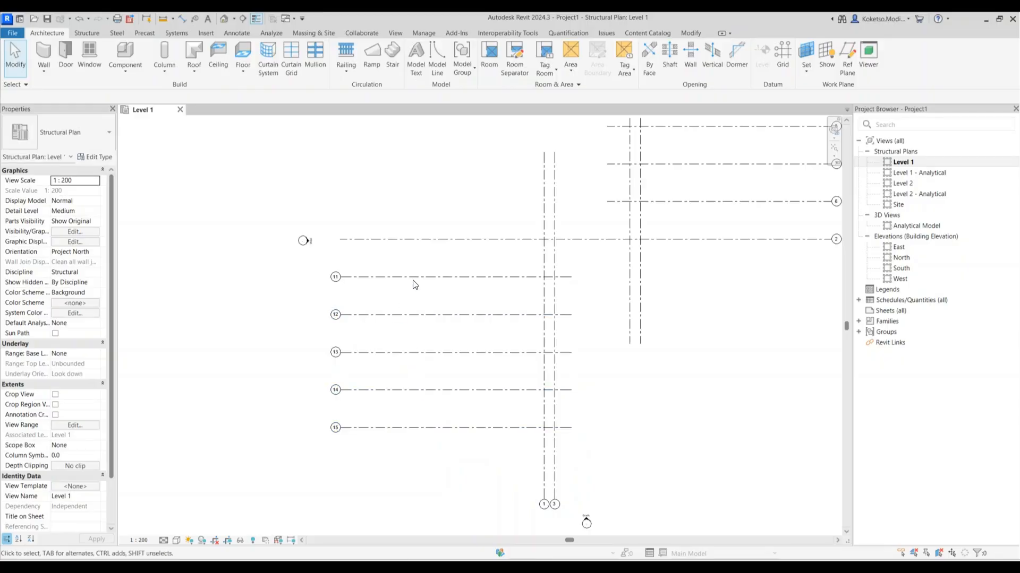
- Start the Reference Plane command with the pick-lines method and set the offset to 1150
scroll(413, 278, down, 5)
scroll(589, 240, up, 2)
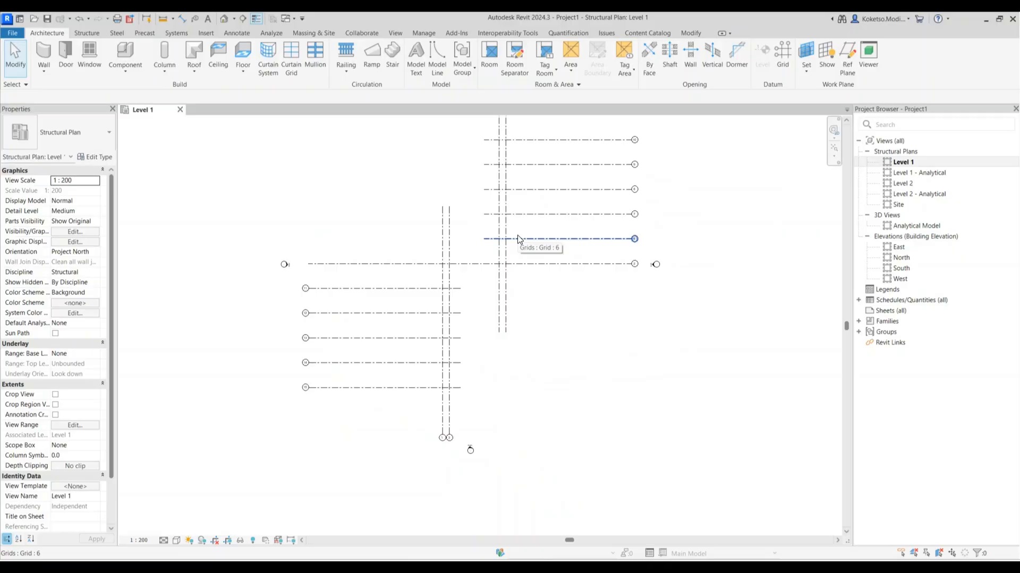
scroll(521, 244, up, 3)
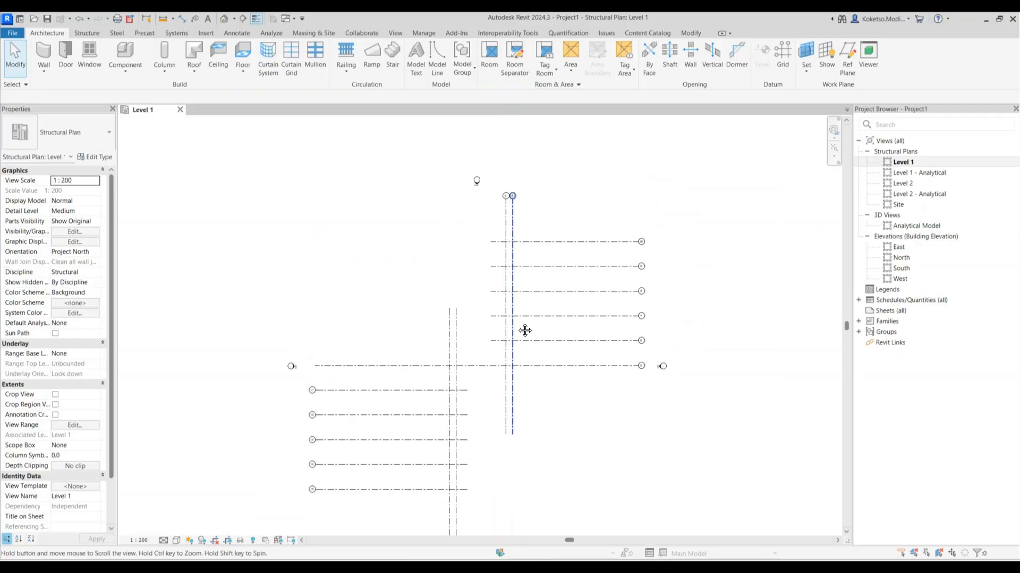
click(847, 58)
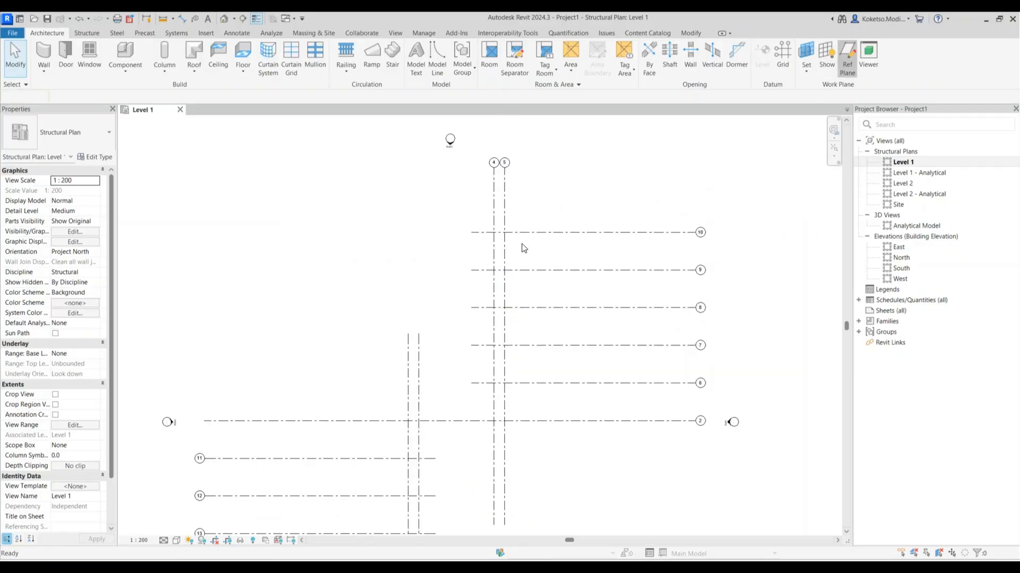
middle_drag(523, 246, 519, 195)
scroll(529, 202, up, 2)
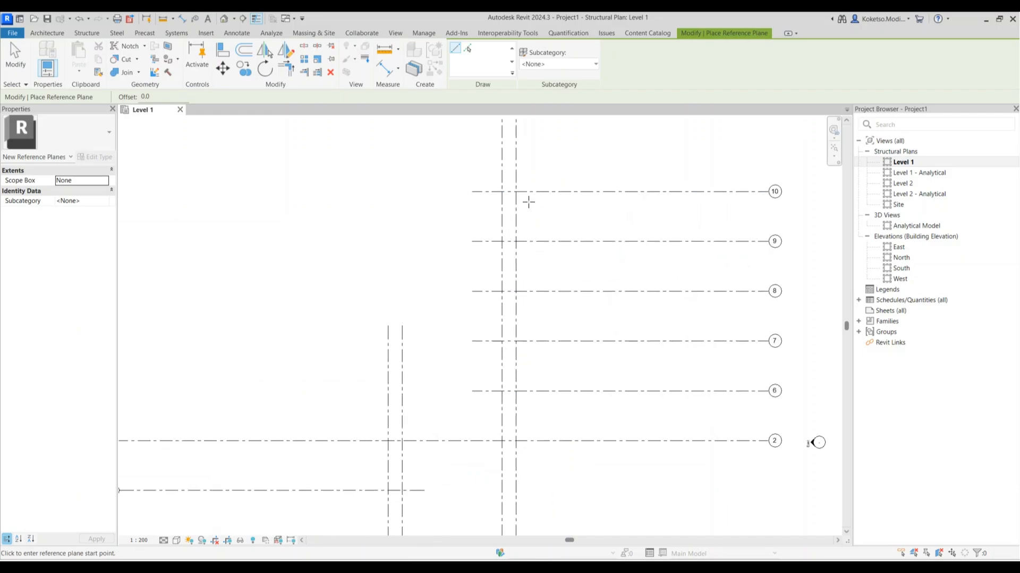
scroll(527, 202, down, 1)
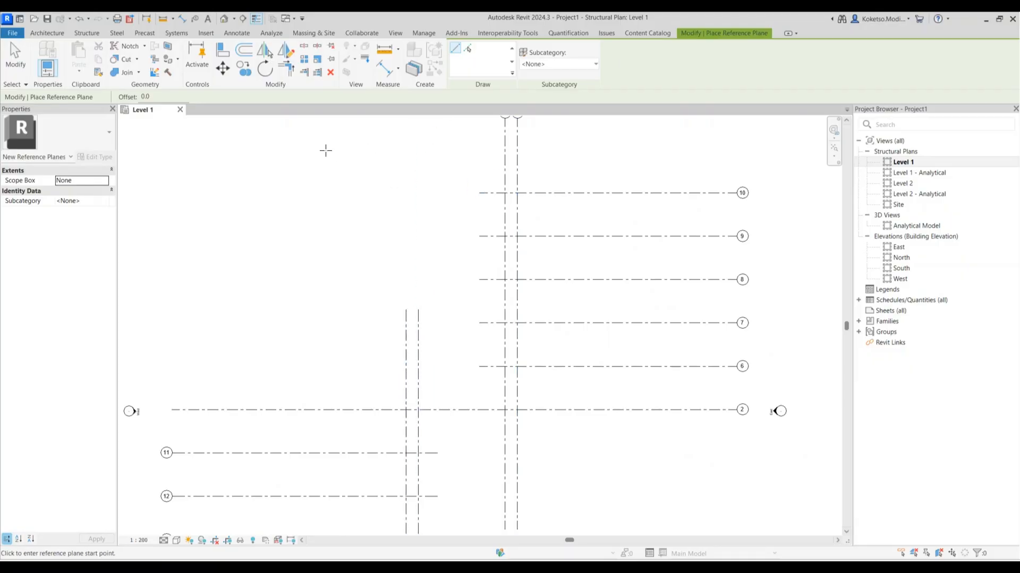
click(467, 48)
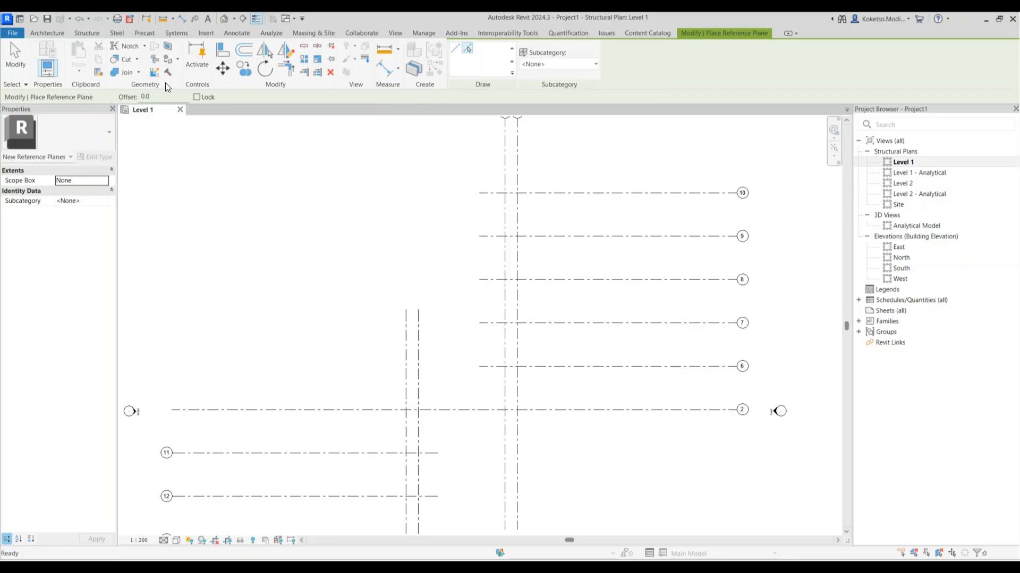
click(139, 97)
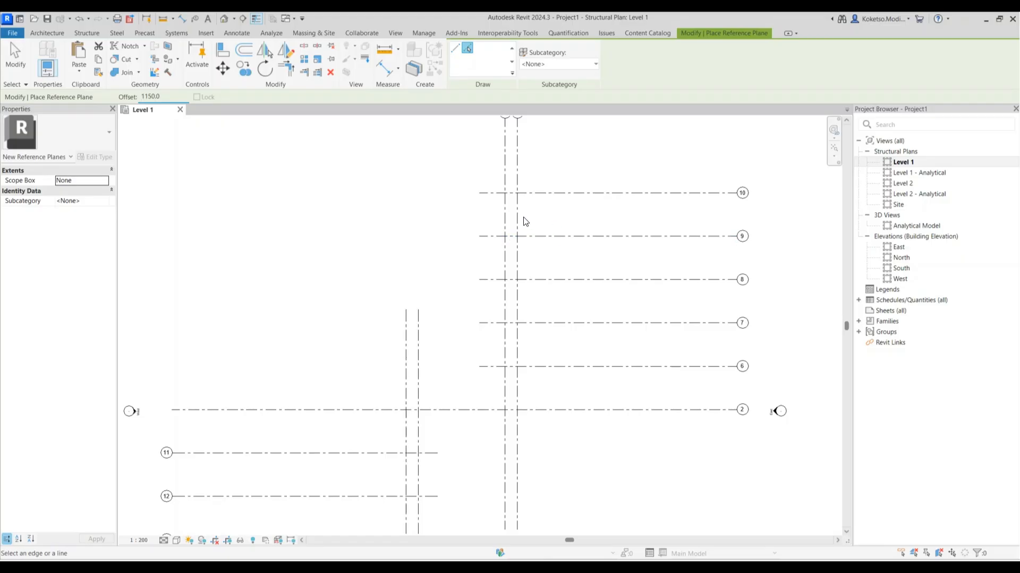
- Place reference planes offset 1150 on both sides of vertical grids 4 and 5
scroll(509, 218, up, 3)
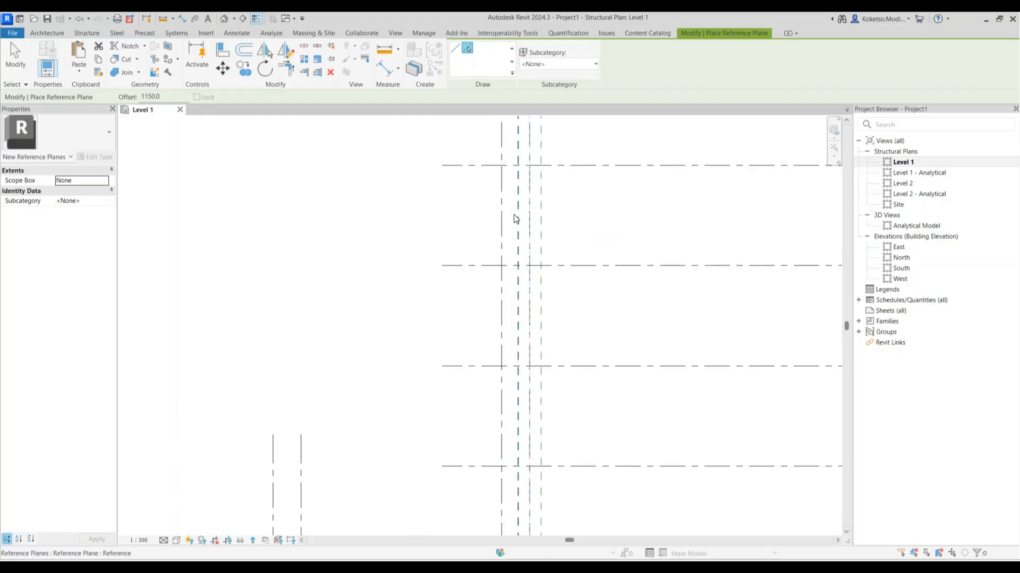
scroll(504, 219, up, 2)
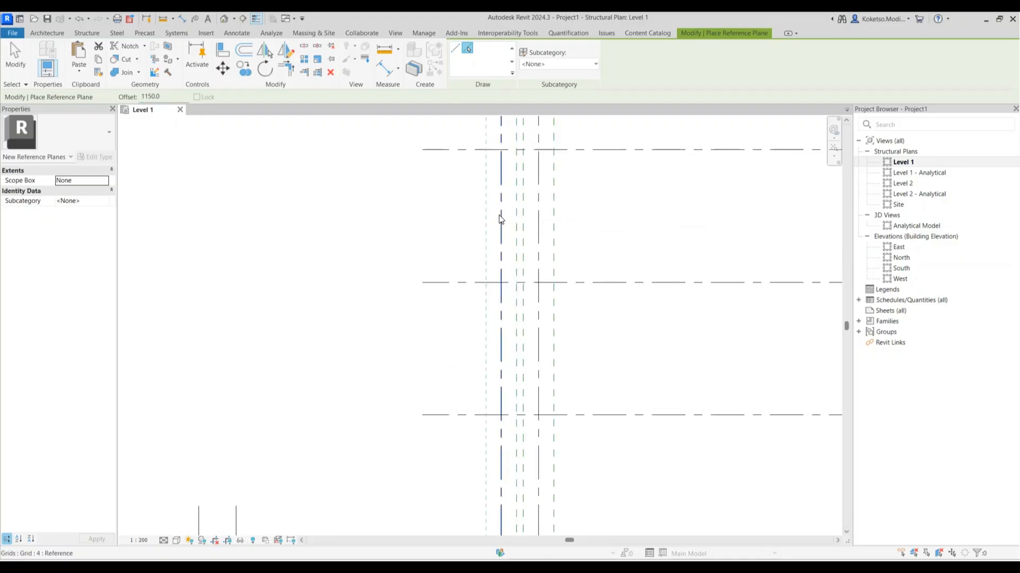
scroll(478, 234, up, 2)
middle_drag(532, 215, 537, 300)
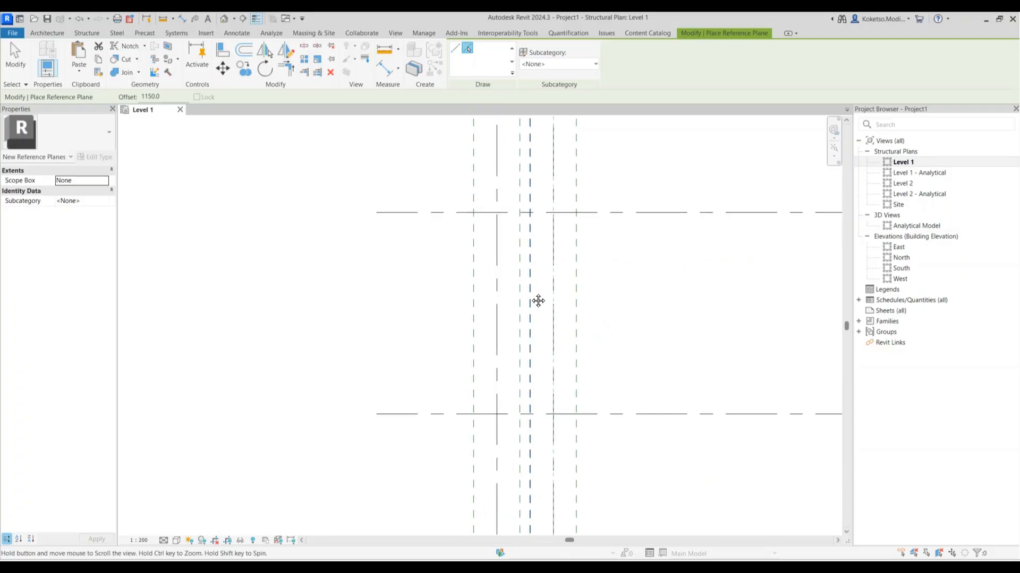
scroll(516, 273, down, 1)
scroll(517, 268, up, 2)
scroll(509, 253, down, 15)
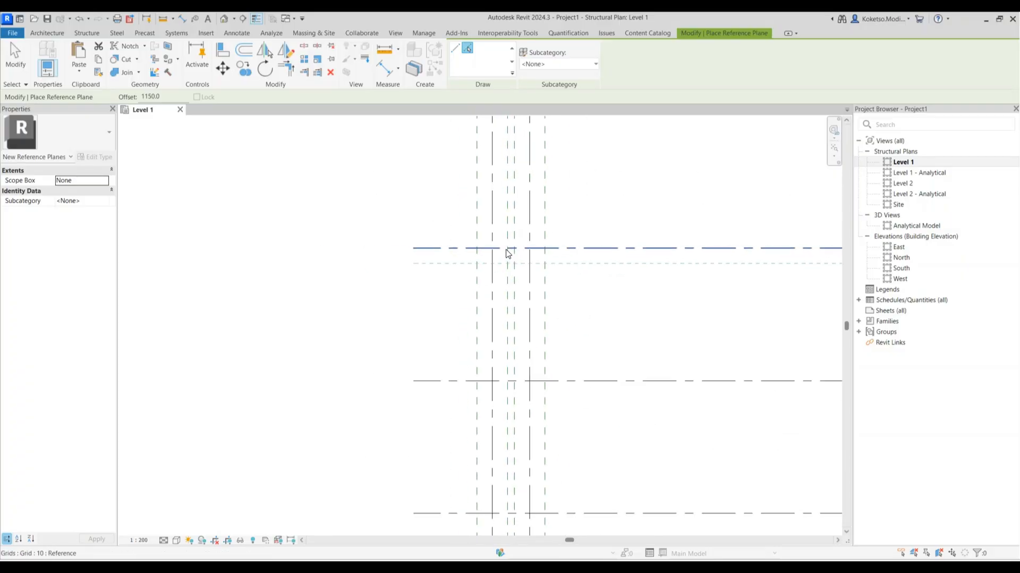
- Place reference planes offset 1150 on both sides of vertical grids 1 and 3
scroll(541, 259, up, 1)
middle_drag(443, 438, 515, 353)
scroll(543, 260, up, 3)
scroll(500, 325, up, 1)
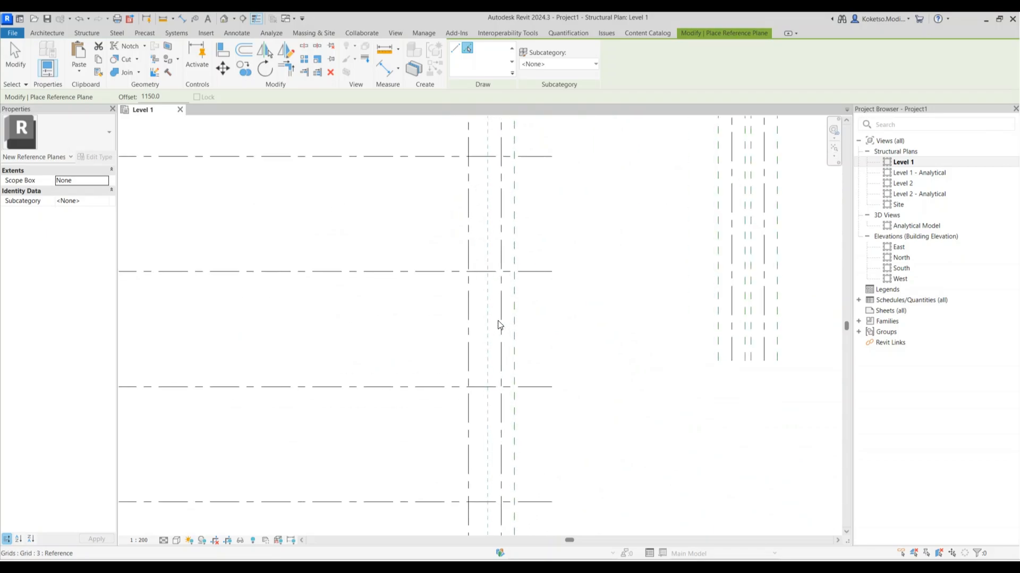
scroll(471, 313, up, 3)
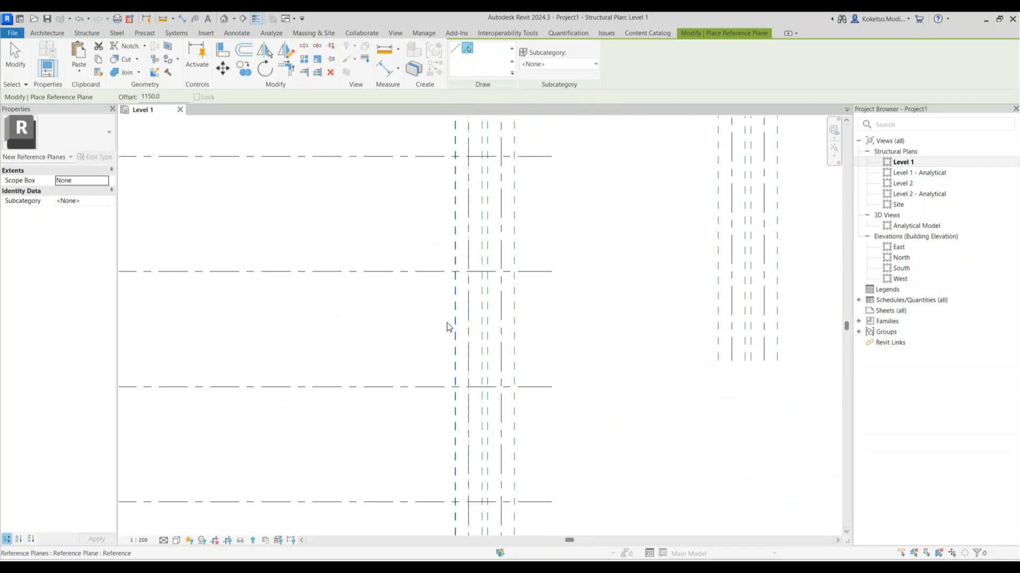
- End the Reference Plane command and examine the grid and reference plane layout around vertical grids 1, 3, 4 and 5
scroll(448, 325, down, 3)
key(Escape)
scroll(423, 295, up, 2)
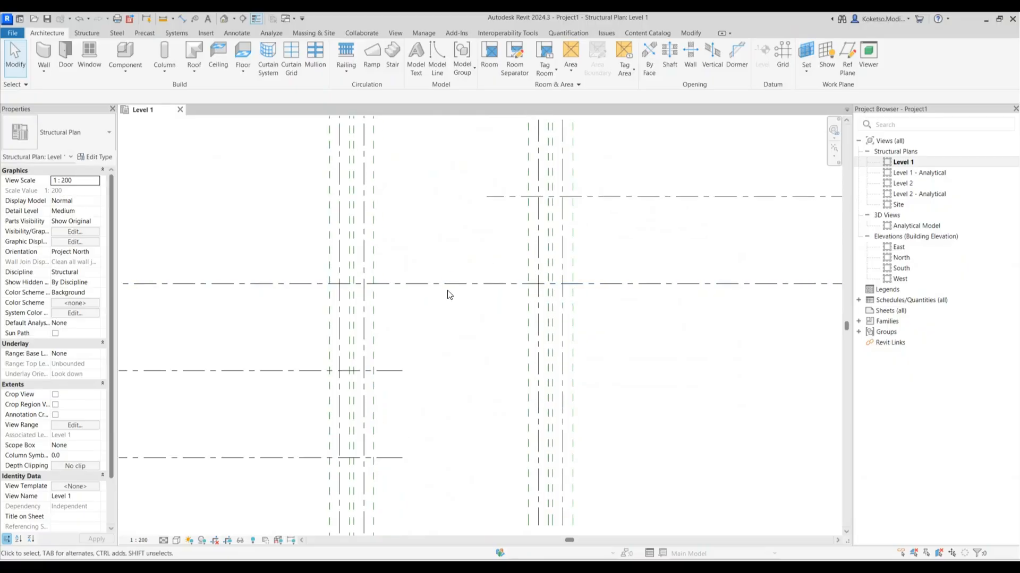
scroll(567, 250, down, 2)
middle_drag(493, 349, 478, 365)
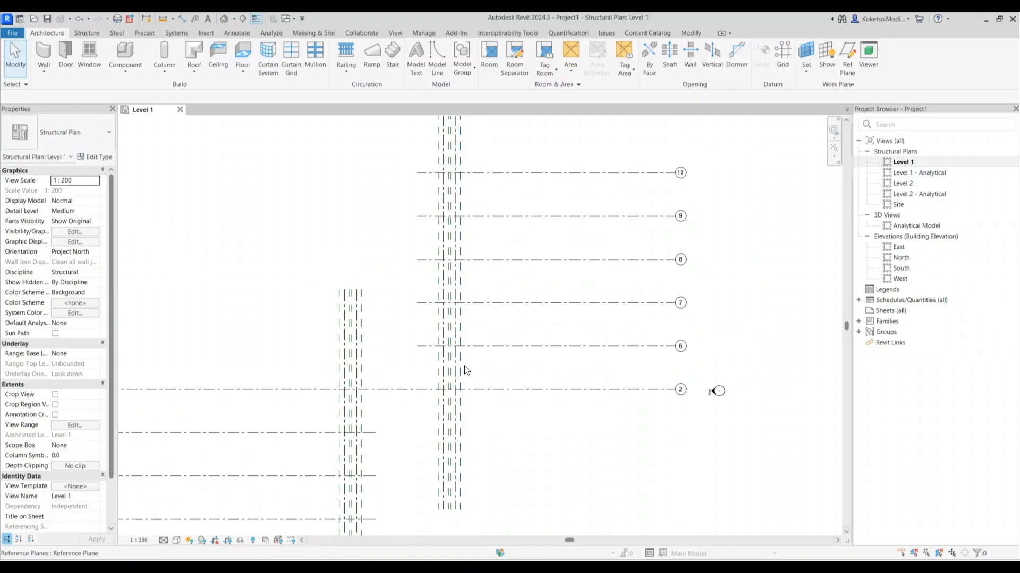
scroll(465, 370, up, 2)
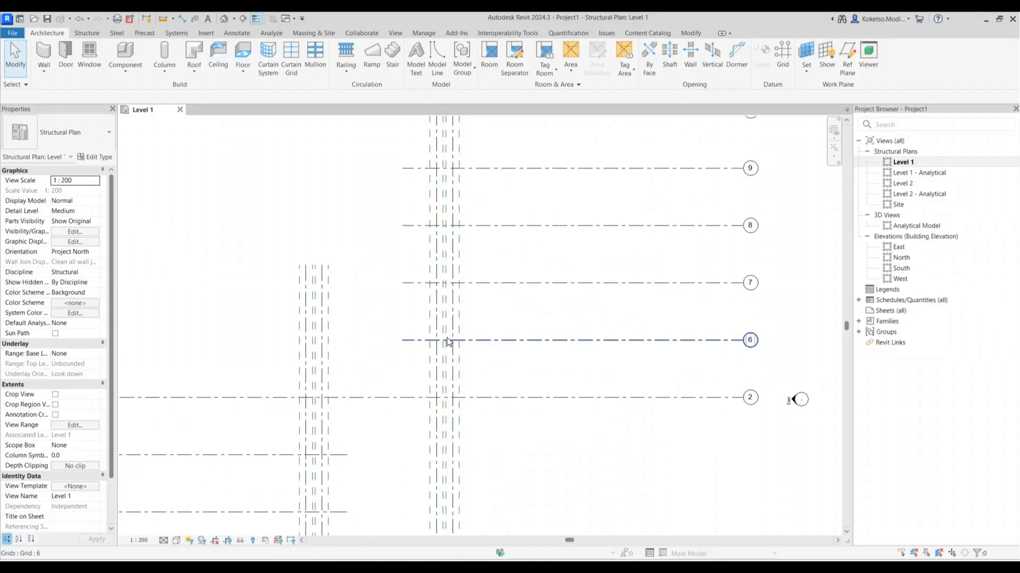
middle_drag(458, 333, 465, 393)
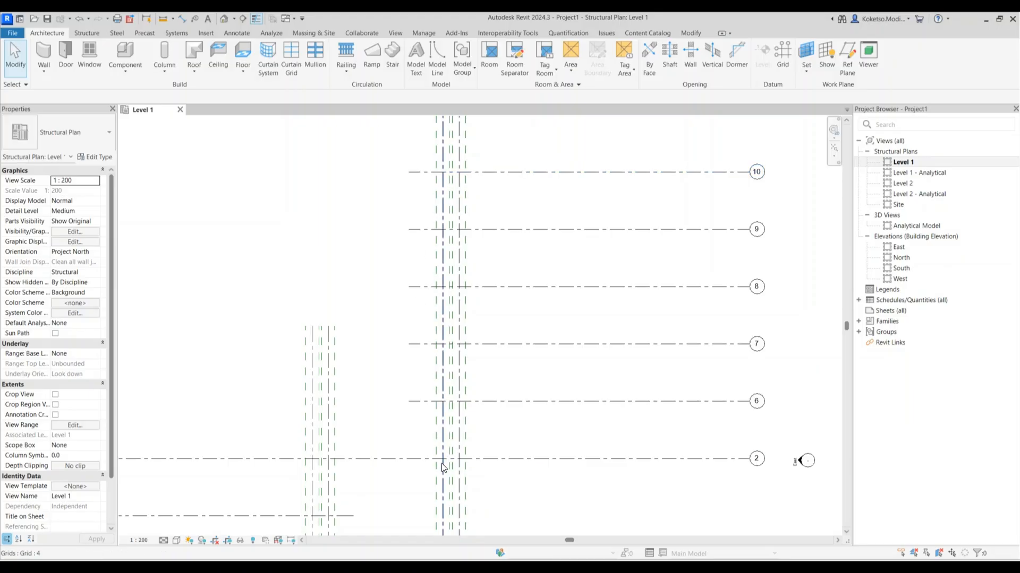
scroll(439, 462, up, 2)
middle_drag(437, 462, 547, 295)
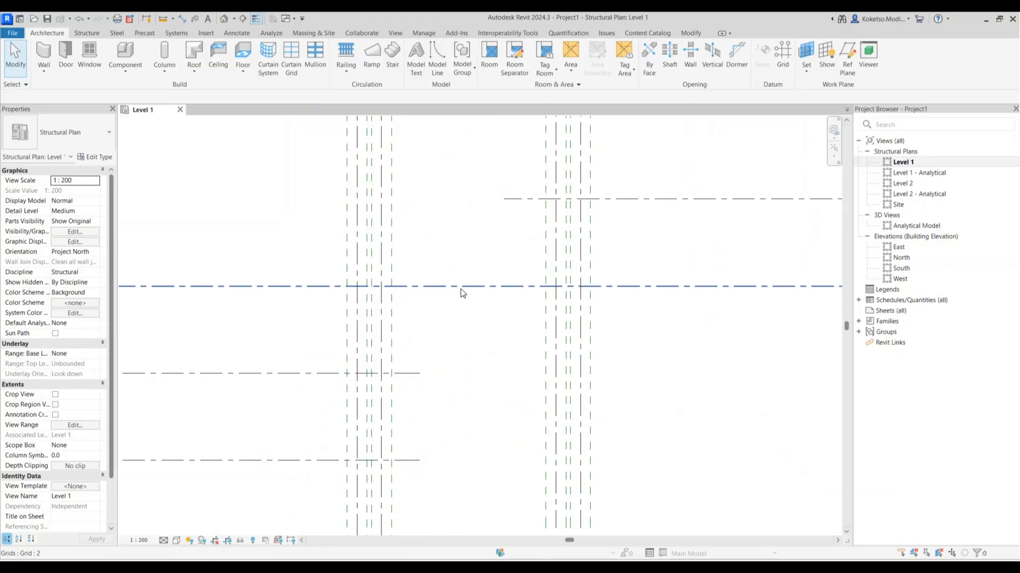
scroll(434, 292, down, 1)
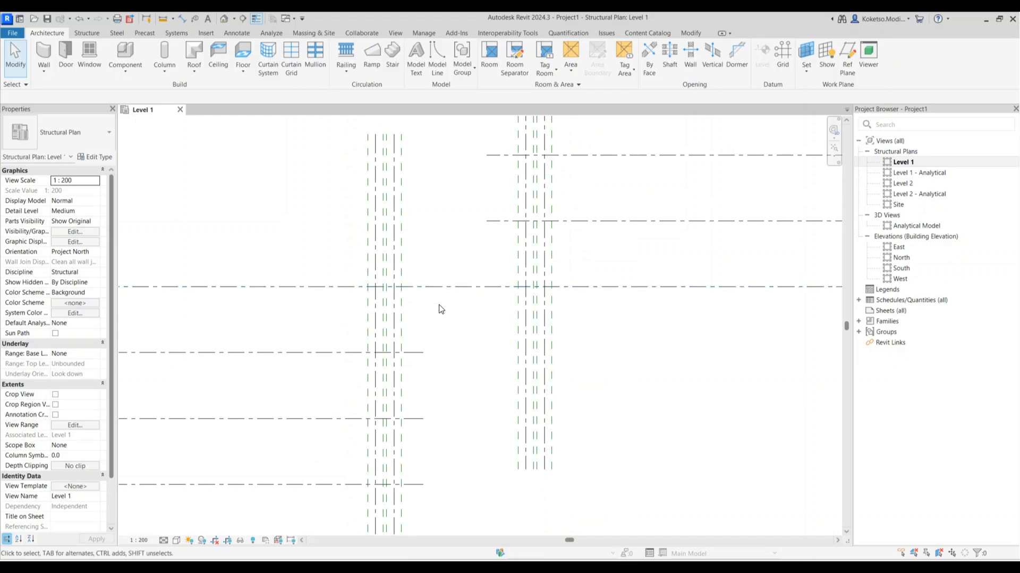
scroll(439, 314, down, 2)
middle_drag(514, 298, 499, 410)
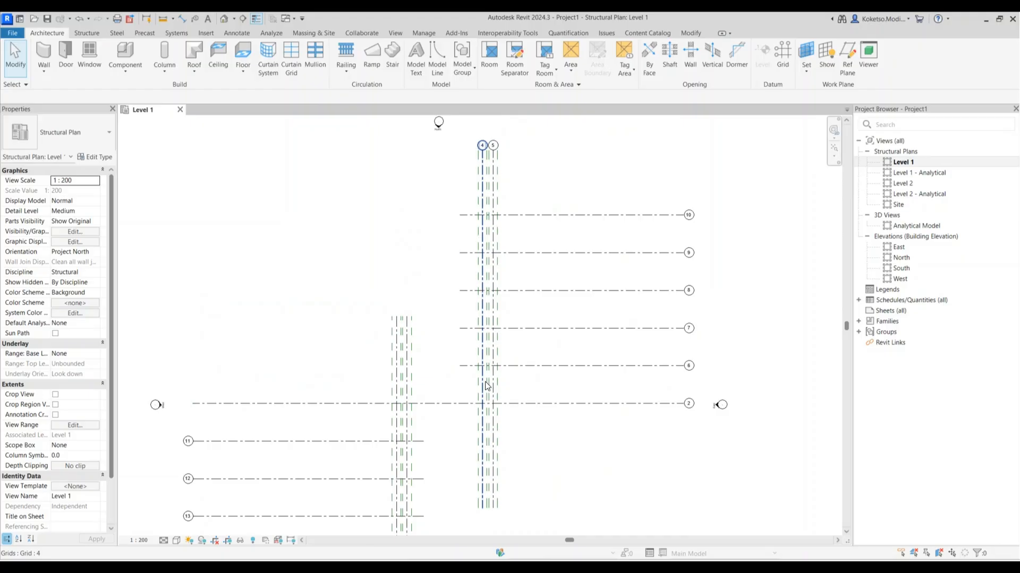
scroll(412, 425, up, 3)
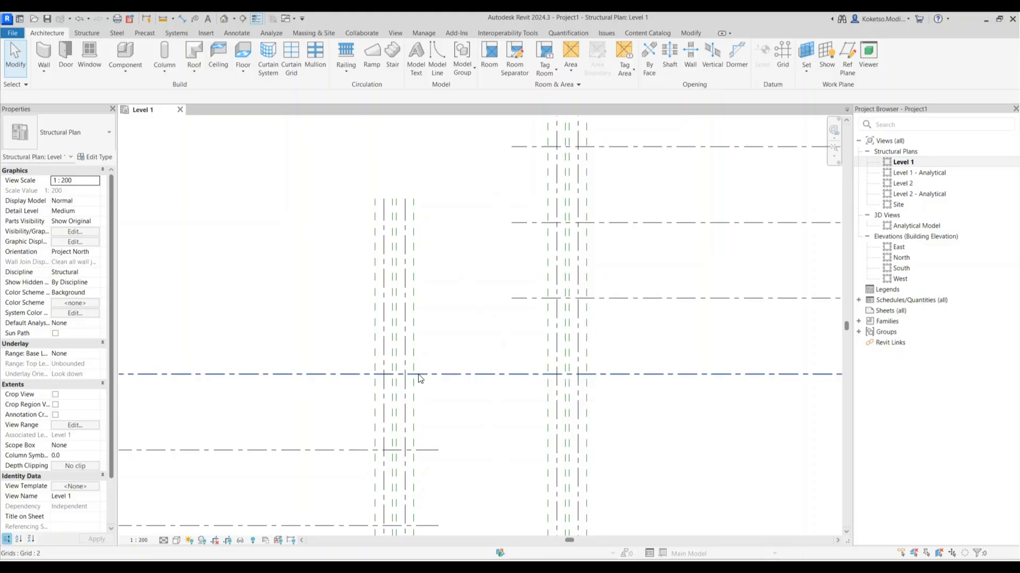
scroll(417, 393, up, 1)
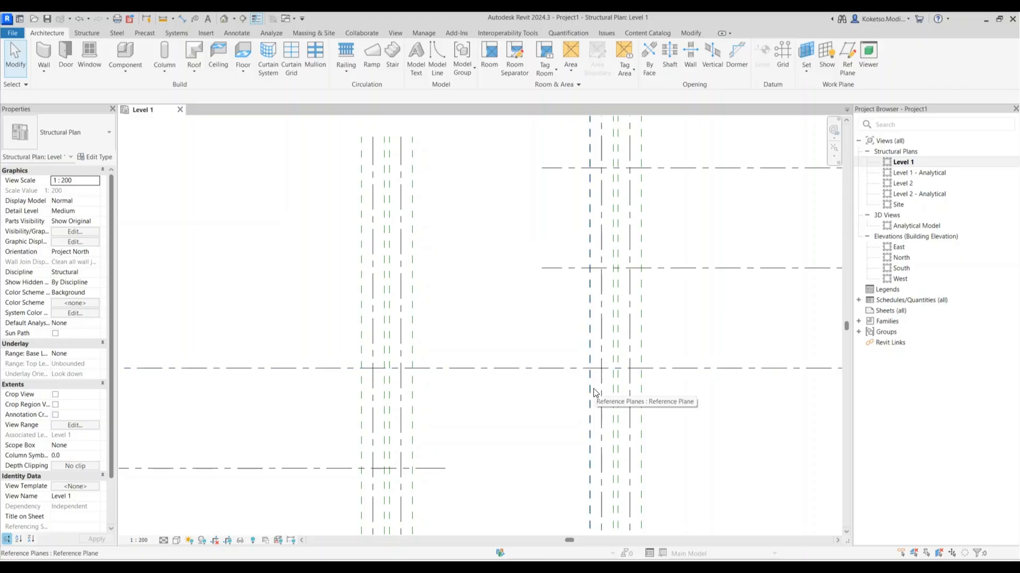
scroll(589, 313, down, 3)
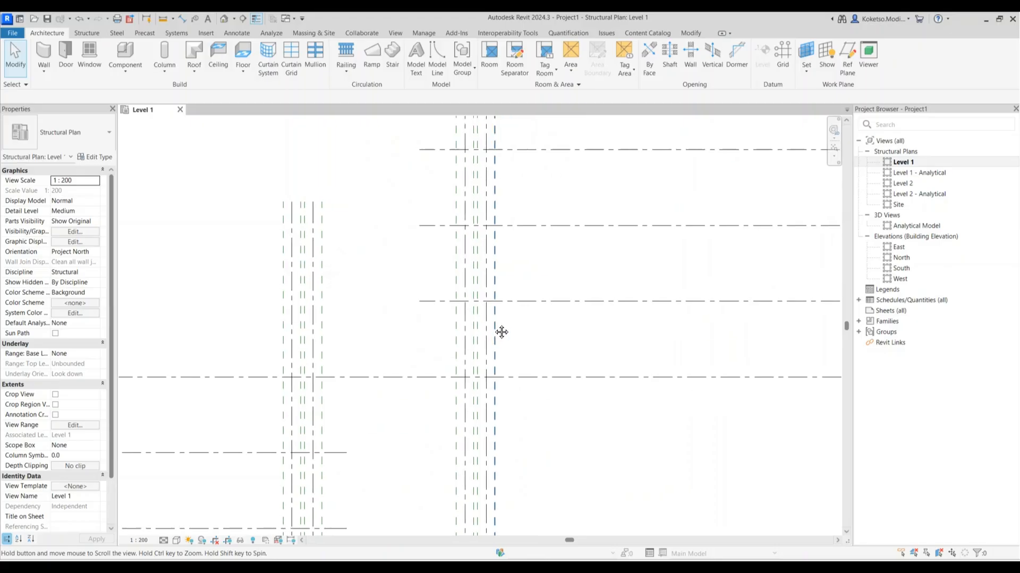
scroll(502, 312, up, 1)
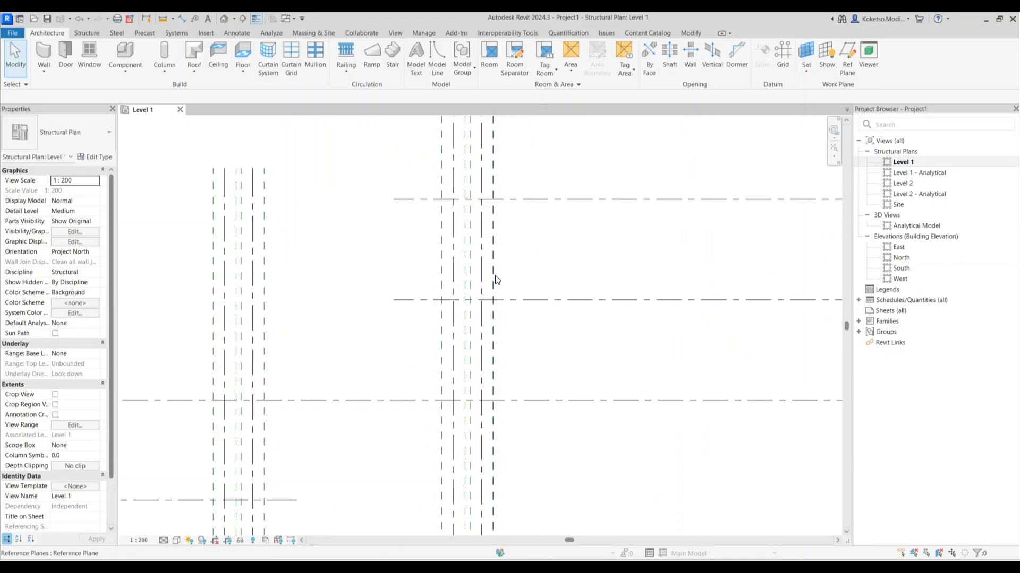
scroll(499, 277, up, 2)
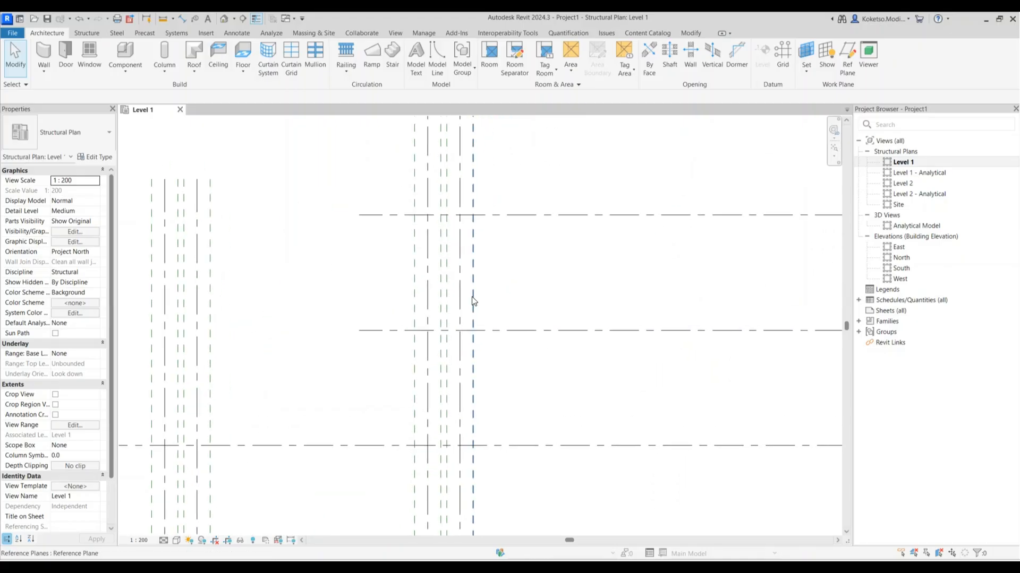
middle_drag(468, 278, 453, 319)
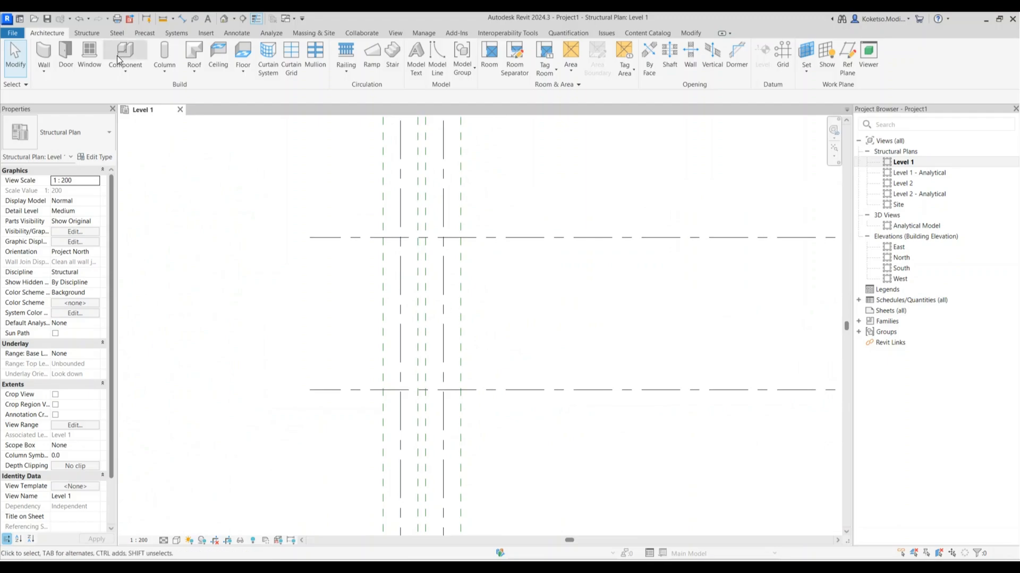
- Start a structural floor and duplicate its Generic 300mm type as 250 THK SLAB
click(80, 33)
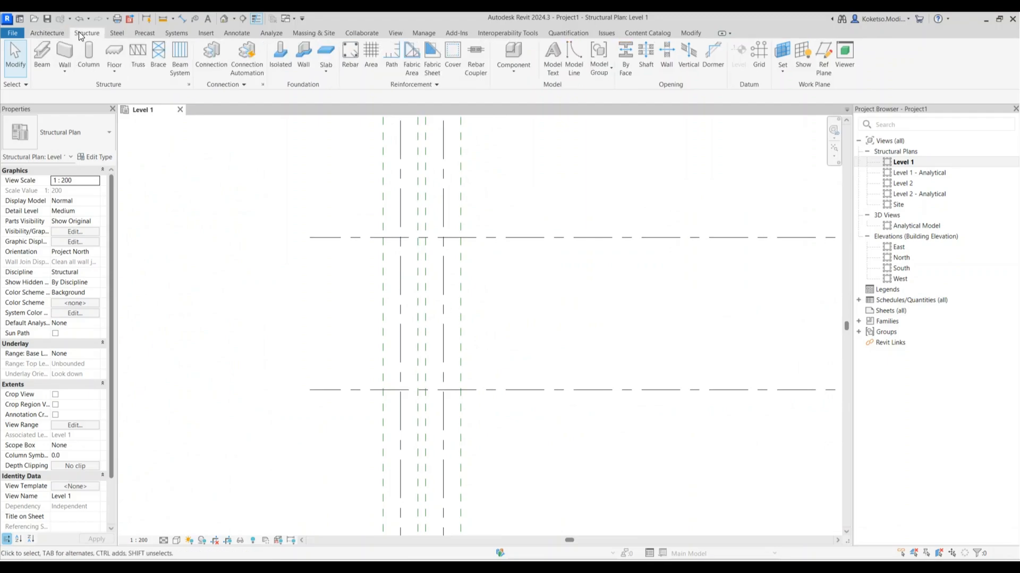
click(112, 51)
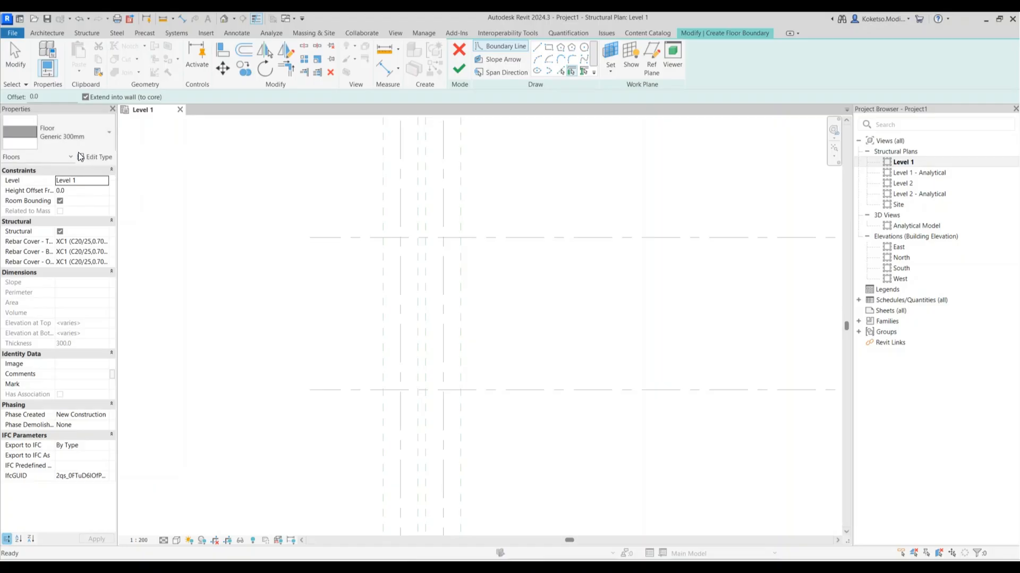
click(93, 157)
click(765, 140)
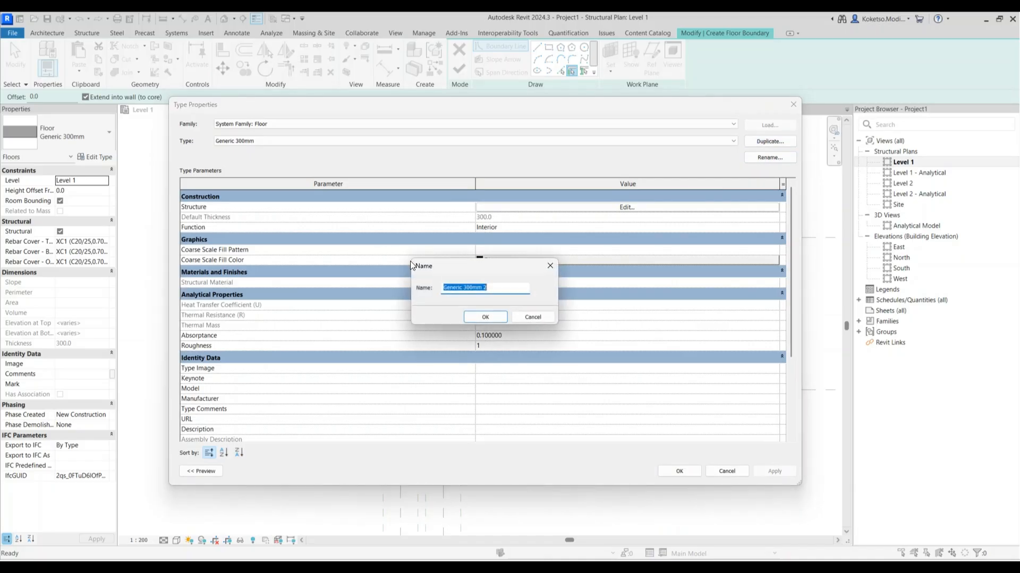
text(250 THK SLAB)
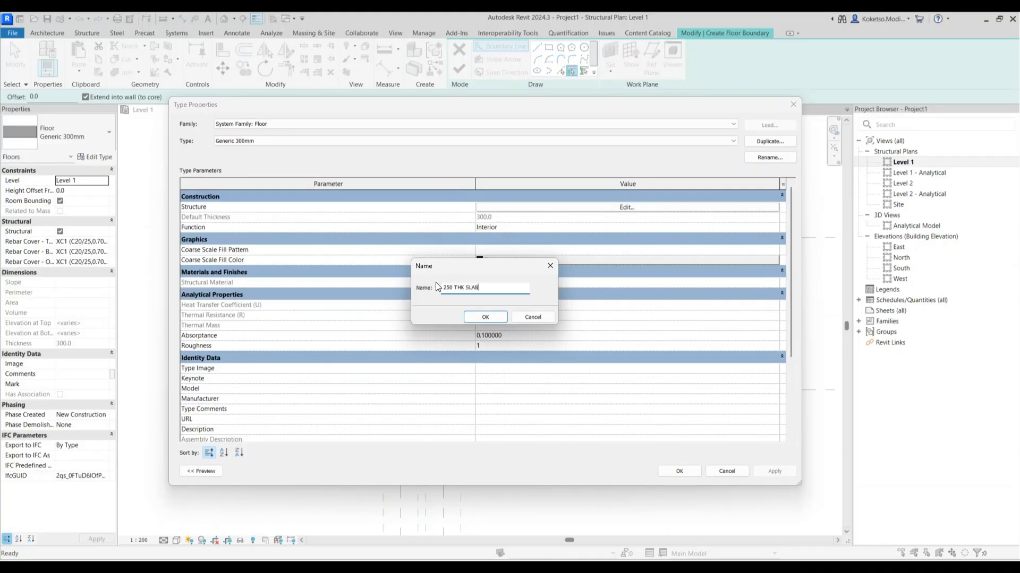
click(485, 317)
- Set the slab type's structure layer to 250 thickness with Concrete - Cast-in-Place Concrete as its material
click(511, 208)
click(470, 207)
text(250)
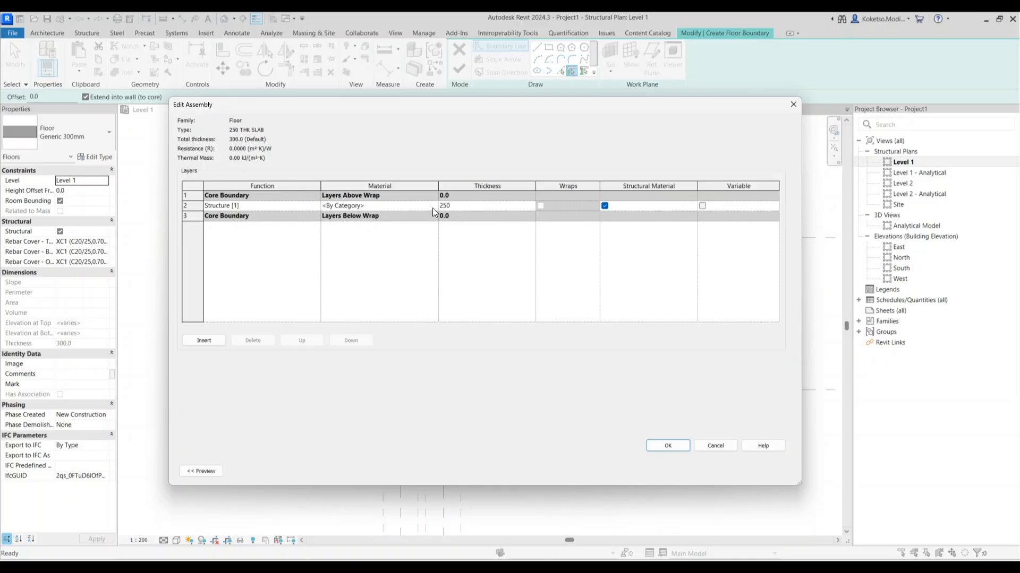
click(433, 209)
click(434, 206)
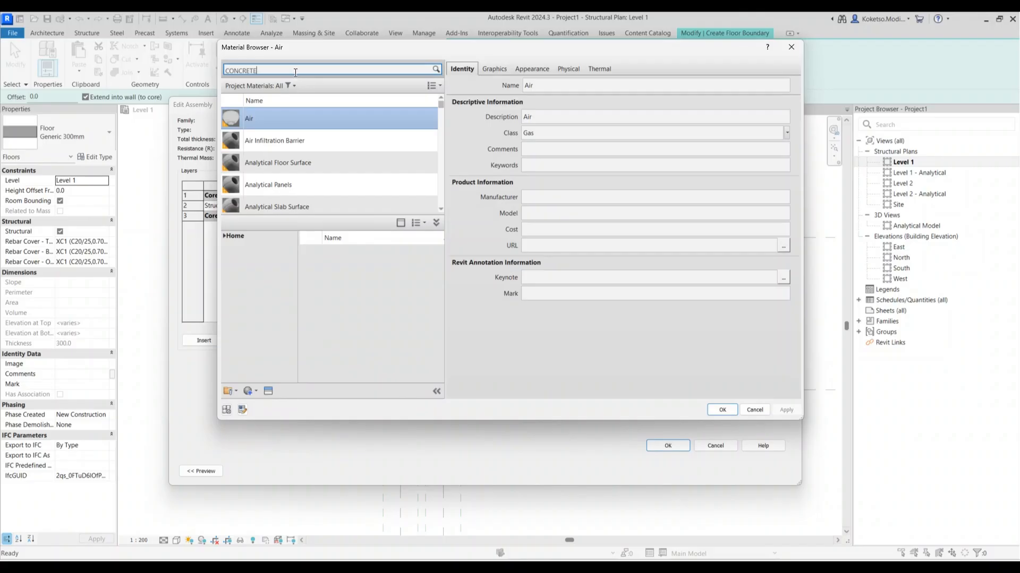
click(330, 156)
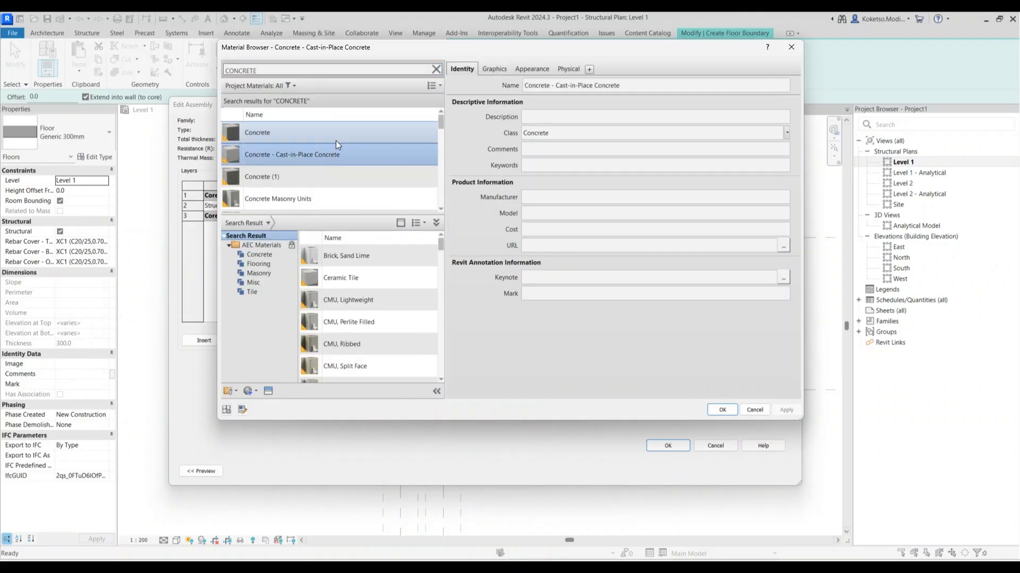
click(726, 410)
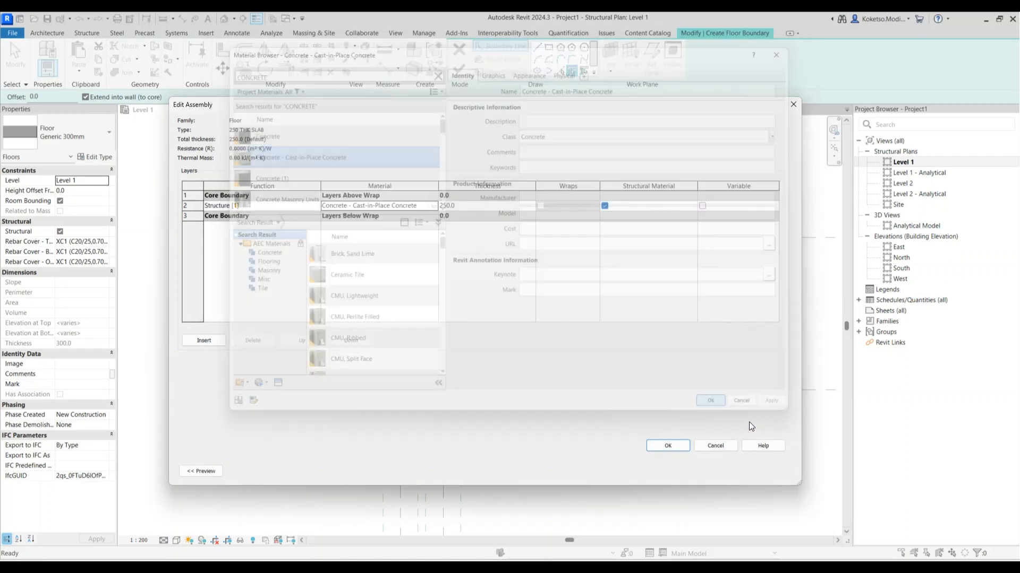
click(668, 445)
click(771, 471)
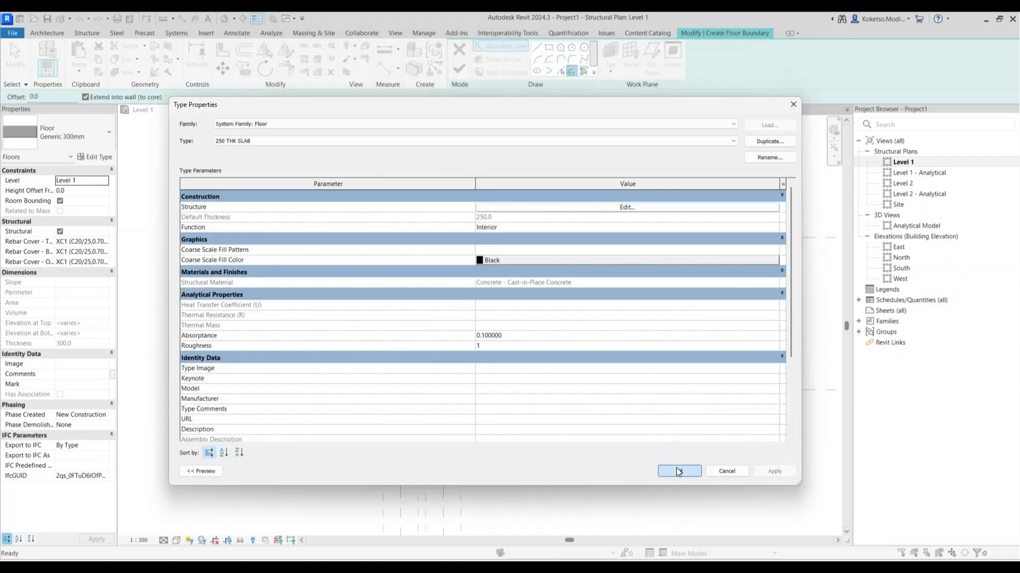
click(678, 470)
- Sketch a rectangular floor boundary between the reference planes on both sides of grid 5, from grid 6 to grid 7
scroll(446, 312, up, 1)
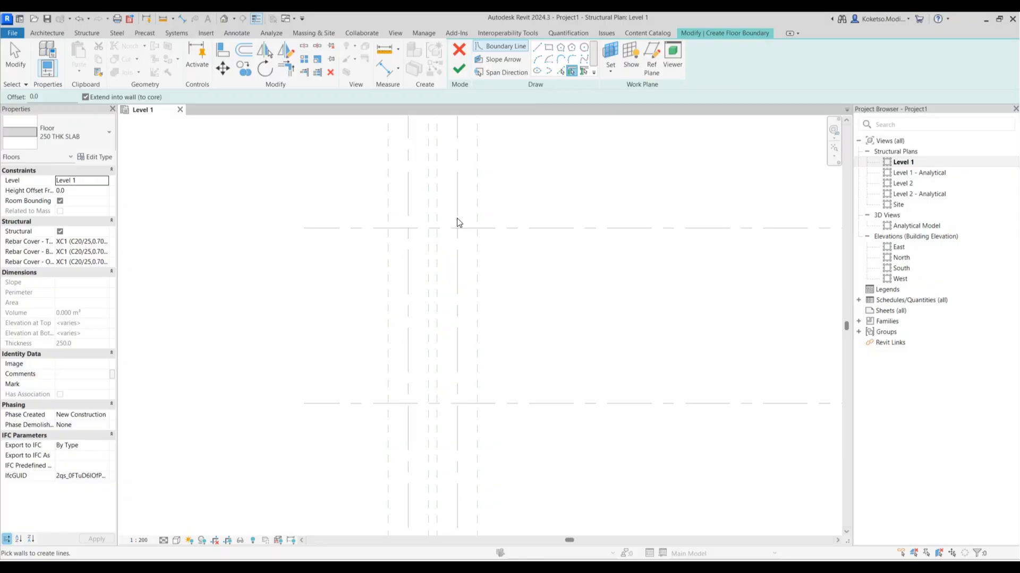
scroll(460, 298, down, 3)
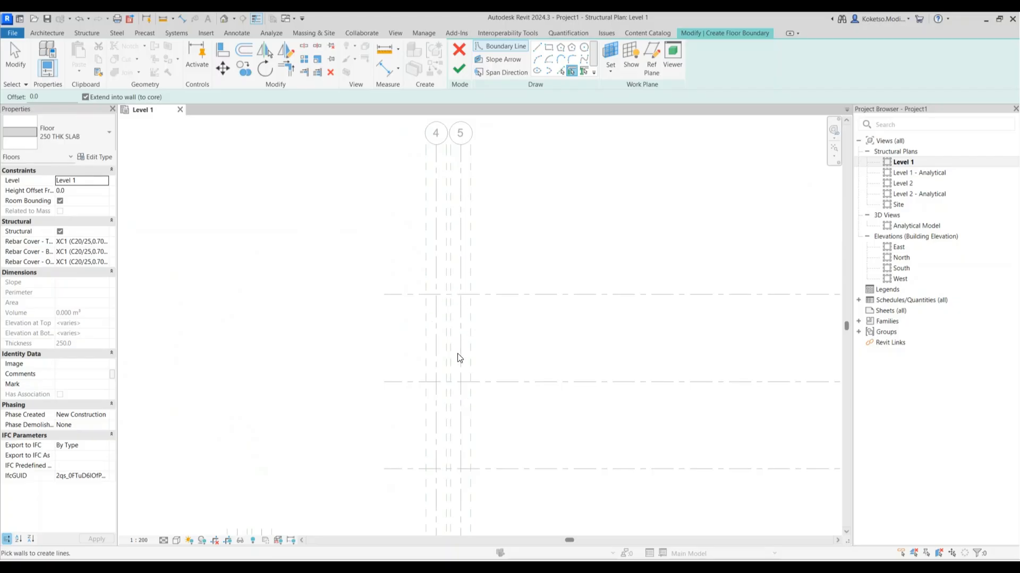
middle_drag(469, 450, 474, 219)
middle_drag(472, 395, 446, 269)
scroll(430, 269, down, 2)
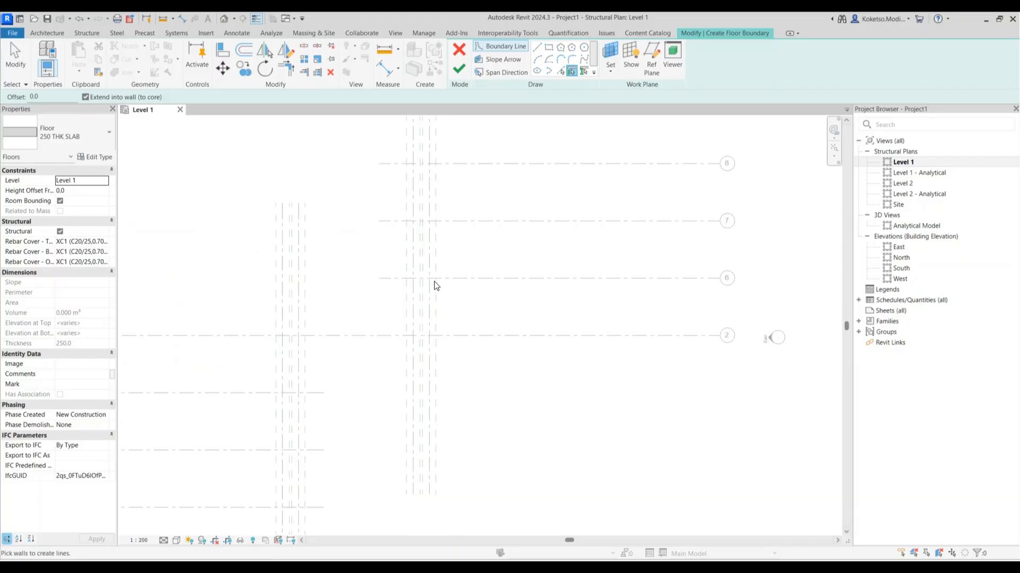
scroll(436, 284, up, 5)
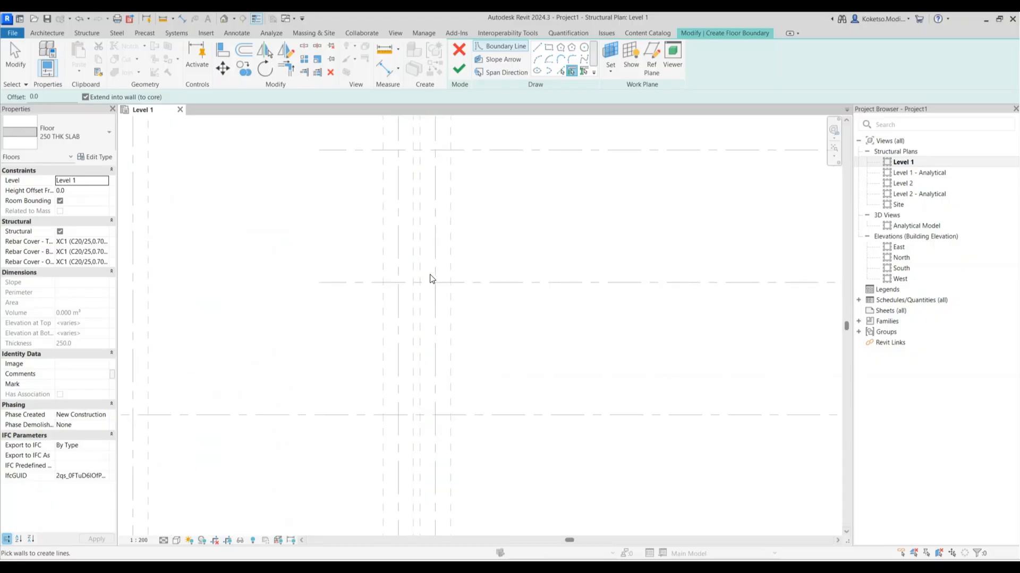
click(550, 48)
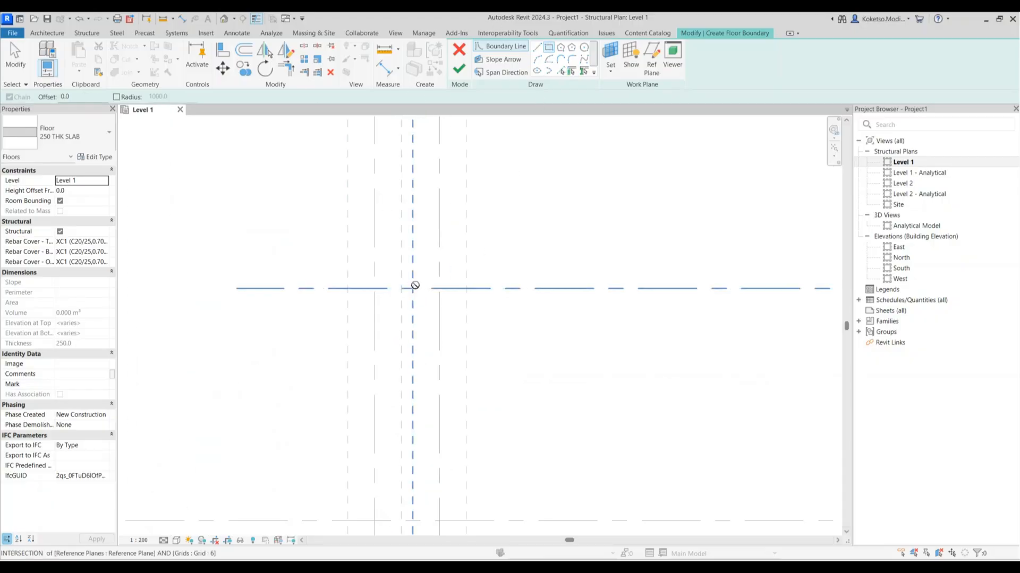
click(412, 288)
middle_drag(469, 232, 469, 398)
click(467, 225)
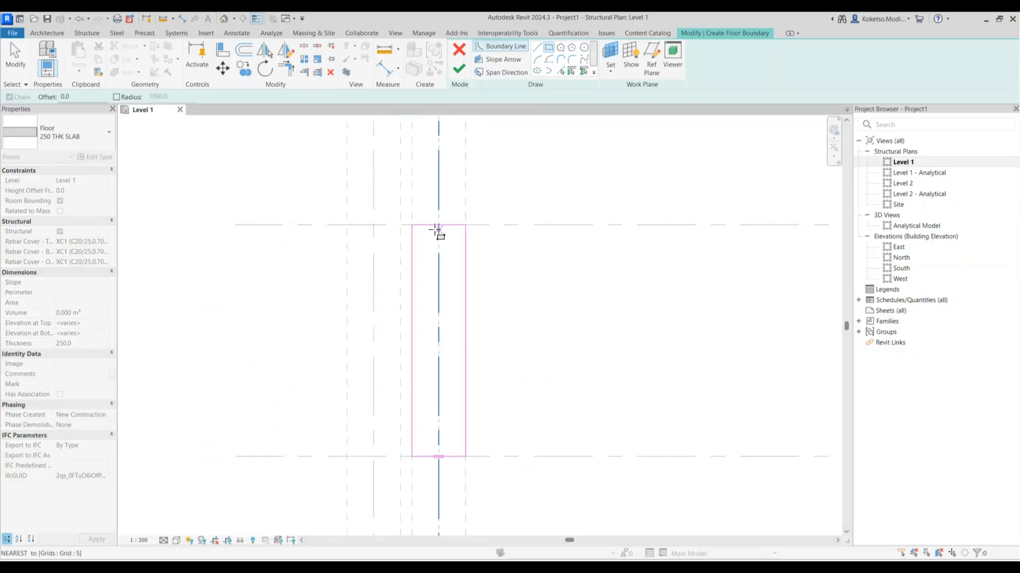
- Move the boundary's upper edge down from grid 7 and set its distance from that grid to 750
key(Escape)
drag(441, 227, 447, 248)
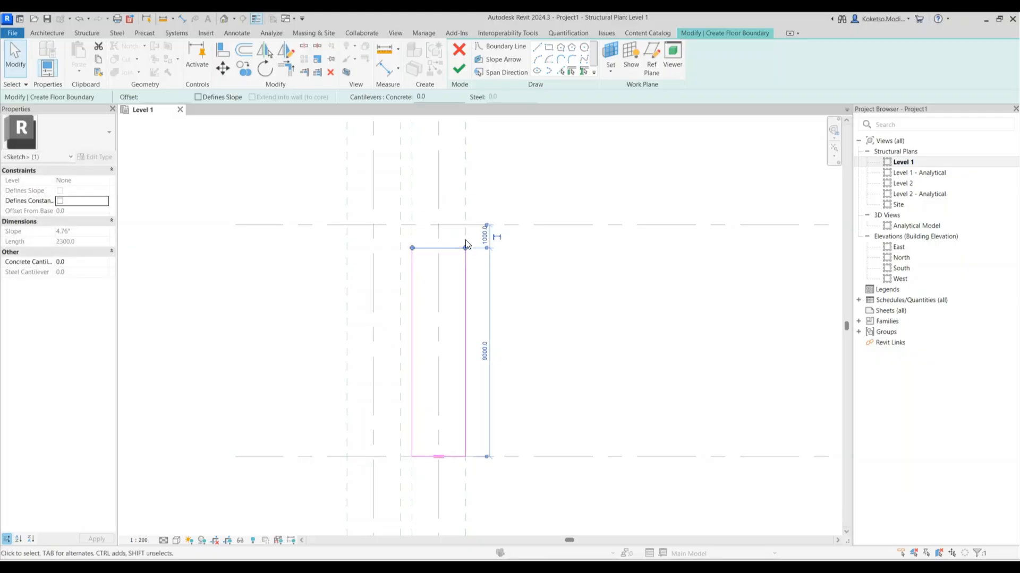
click(484, 236)
text(750)
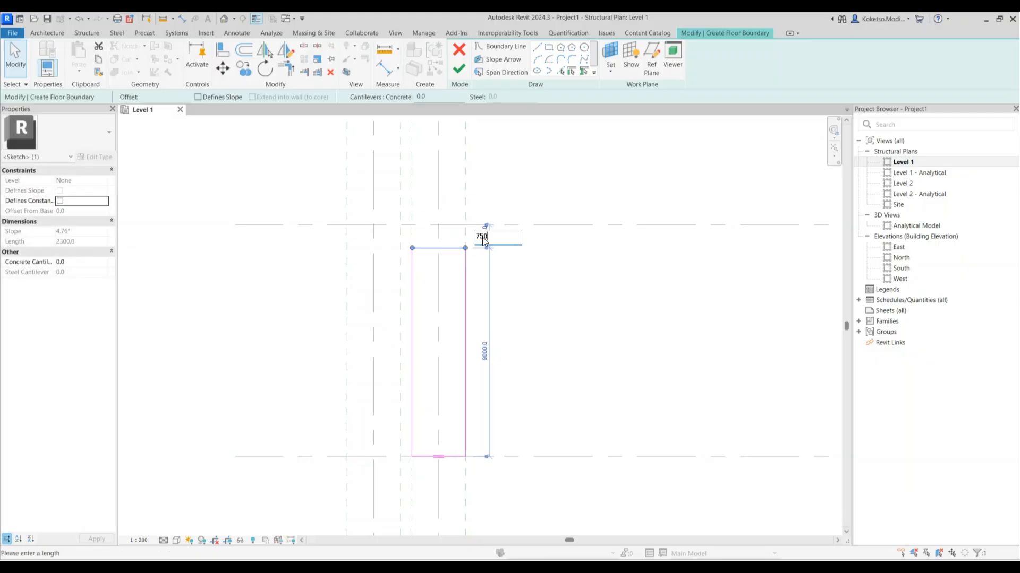
key(Return)
key(Escape)
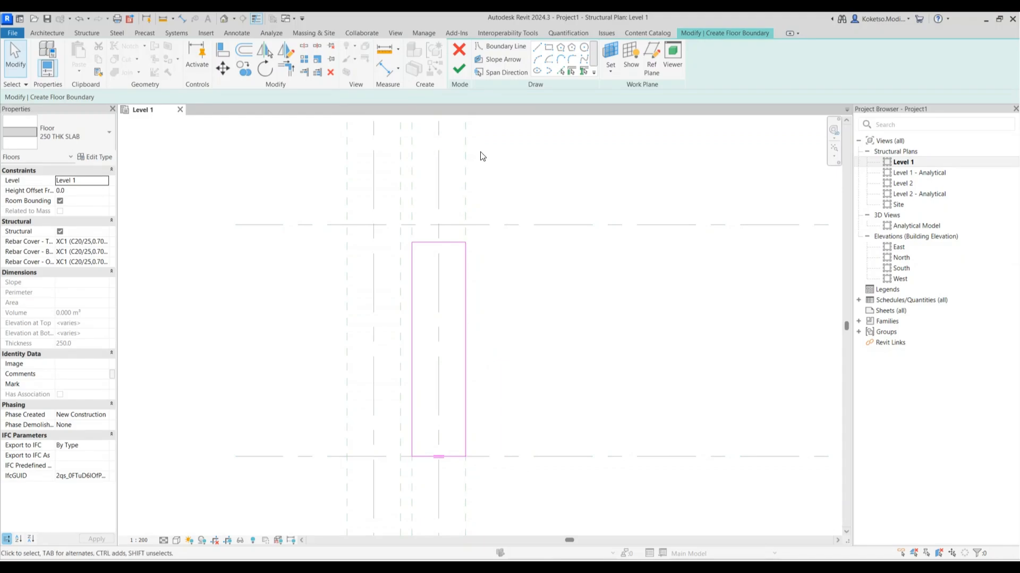
- Draw a slope arrow along grid 5 from the boundary's lower edge to its upper edge
click(510, 59)
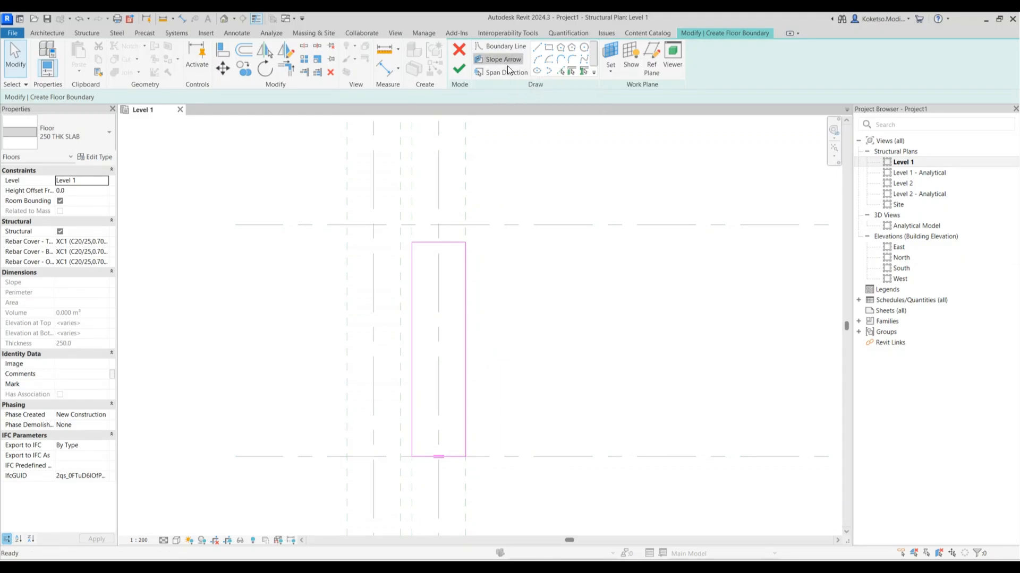
click(438, 456)
click(438, 243)
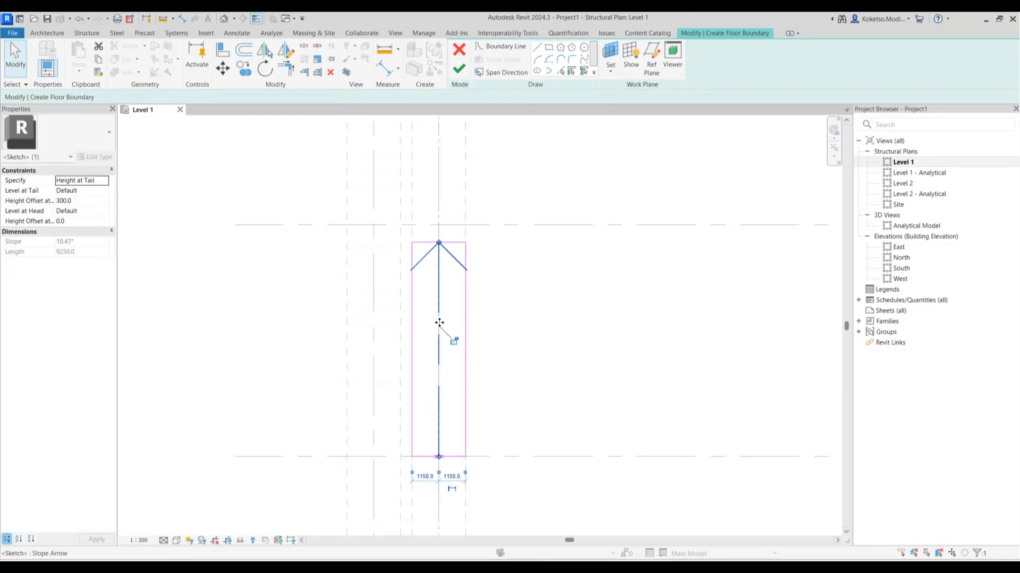
- Define the slope arrow by Slope, with height offset at tail 0 and slope 3.89°, and finish the floor
click(105, 181)
click(64, 201)
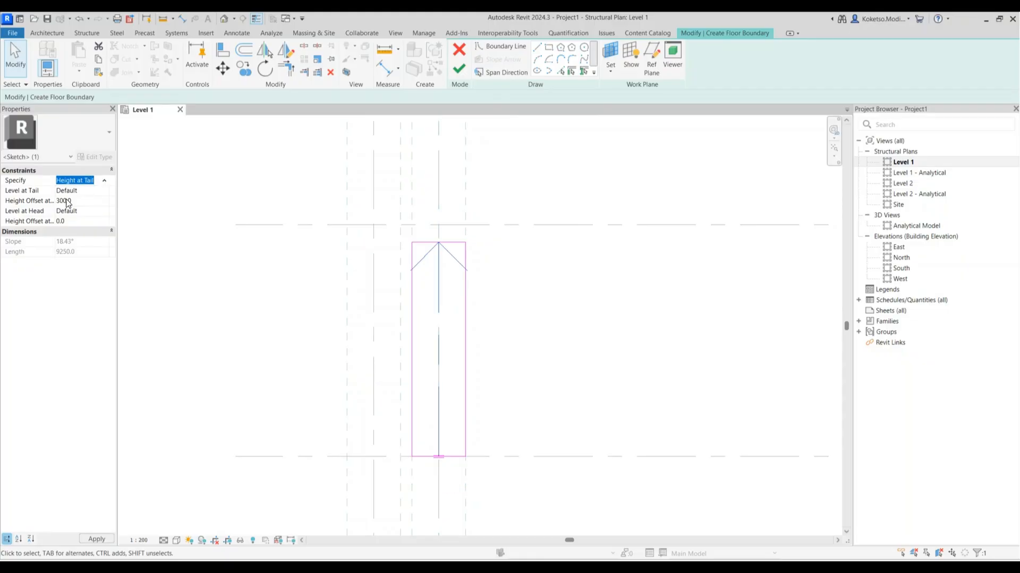
click(88, 200)
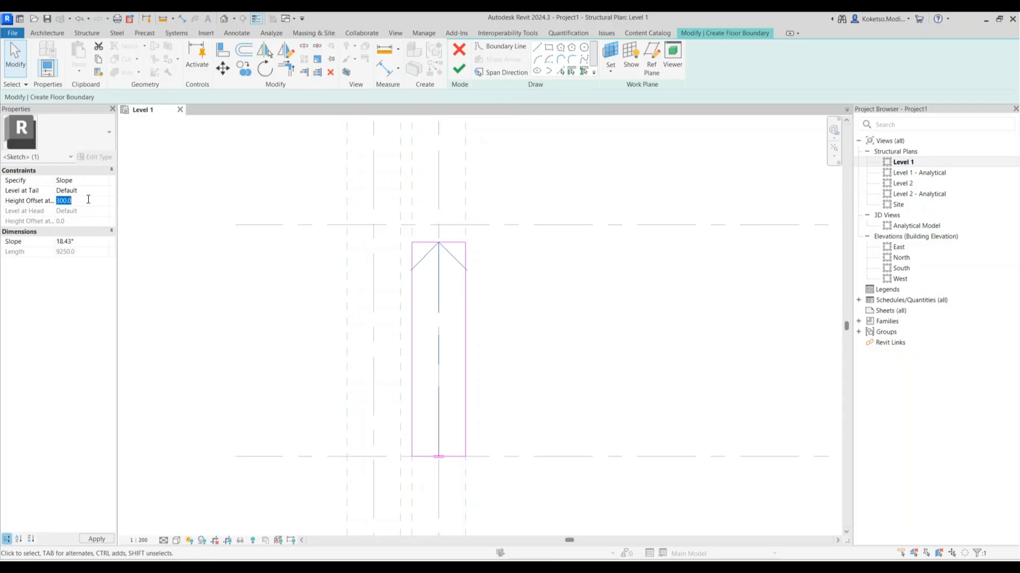
text(0)
click(83, 243)
text(3.89)
key(Return)
click(459, 69)
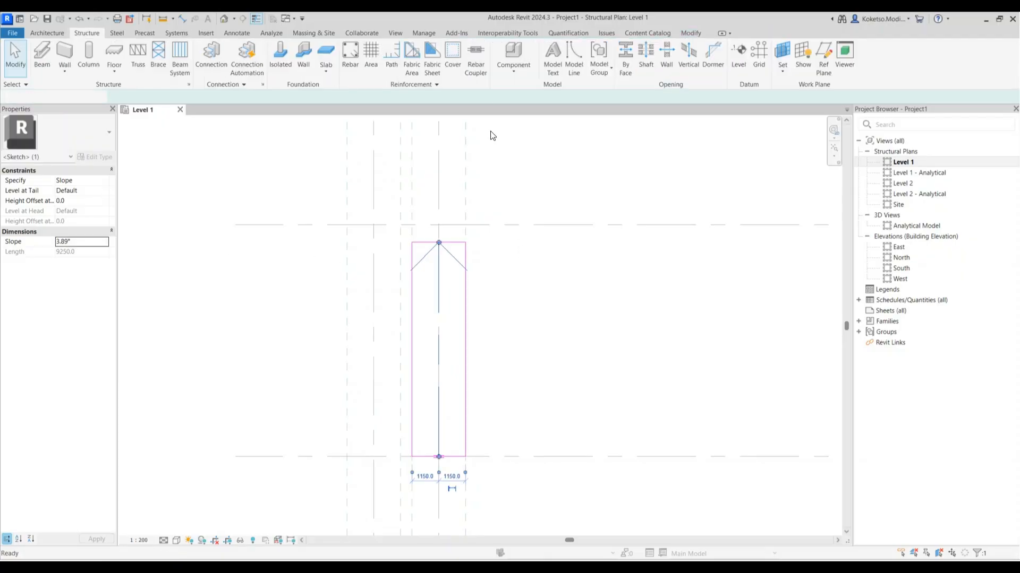
- Set the plan's view range to Unlimited for top, bottom and view depth, with a cut plane offset of 10000
middle_drag(483, 286, 485, 291)
scroll(484, 289, down, 2)
click(511, 296)
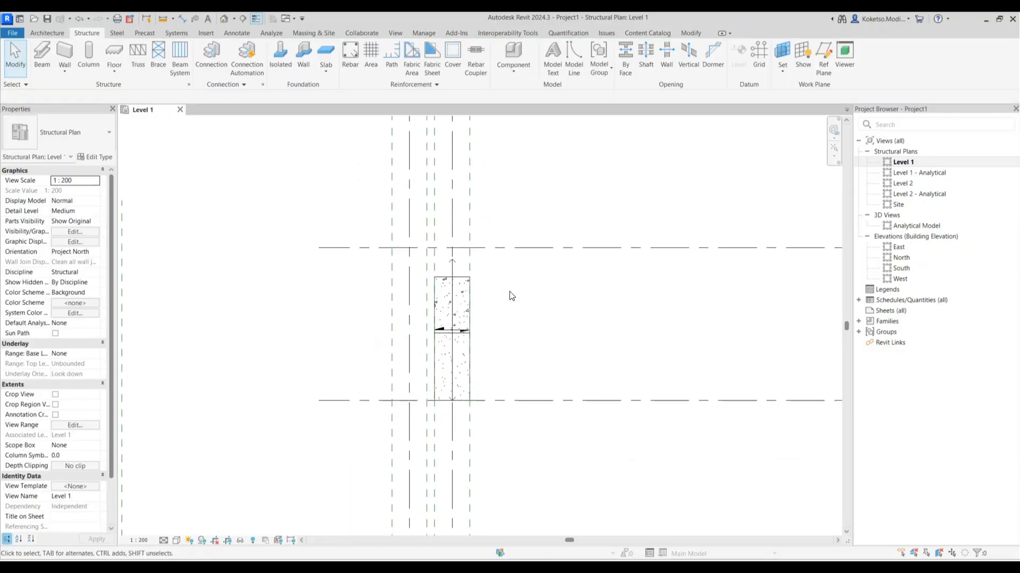
key(v)
key(r)
click(635, 226)
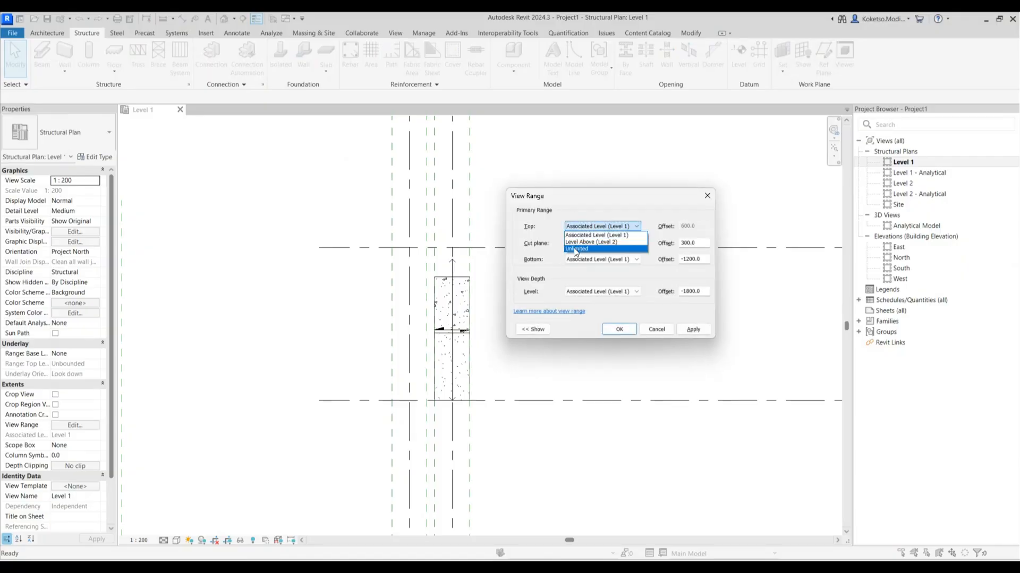
click(576, 249)
click(611, 259)
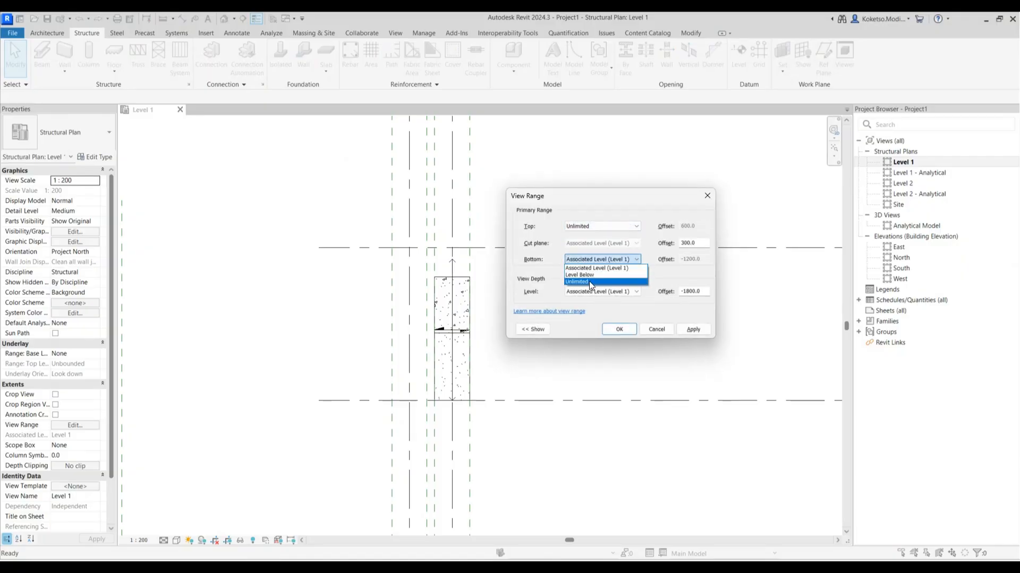
click(591, 282)
click(584, 292)
click(581, 315)
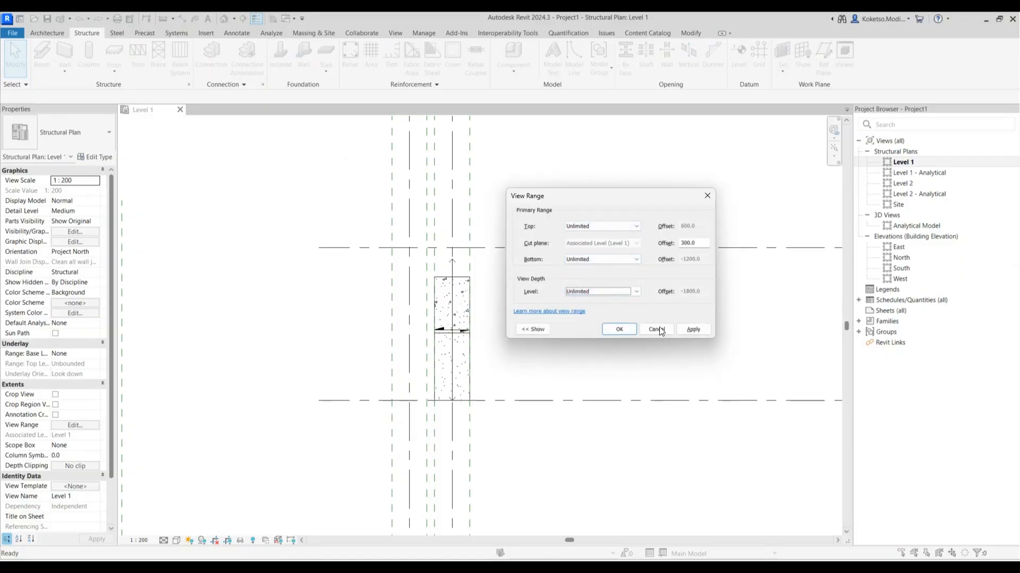
double_click(701, 242)
text(10000)
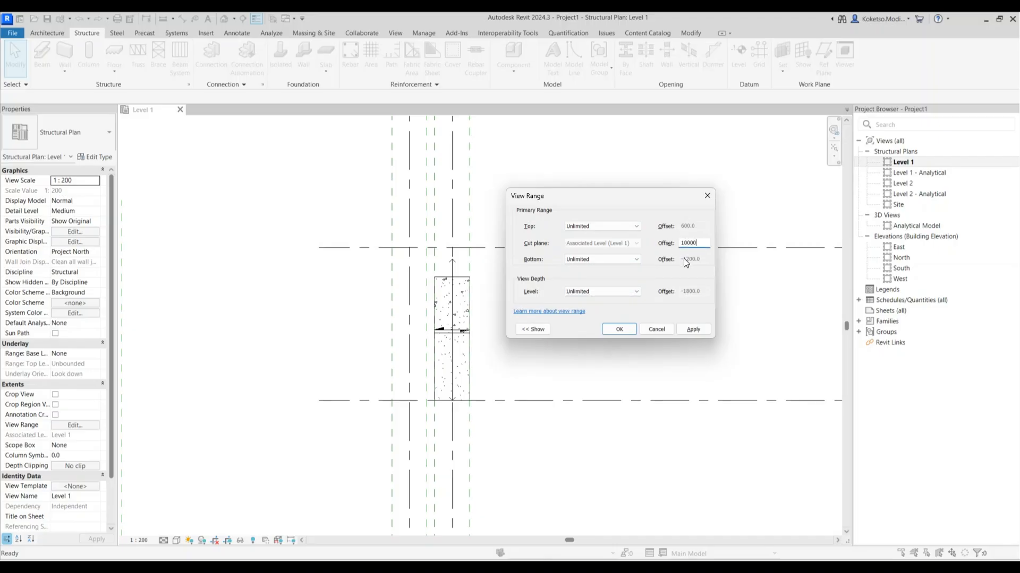
click(693, 329)
click(619, 329)
- Sketch a 2300 by 750 rectangular floor boundary from the sloped slab's upper end to grid 7, between the reference planes
scroll(462, 266, up, 2)
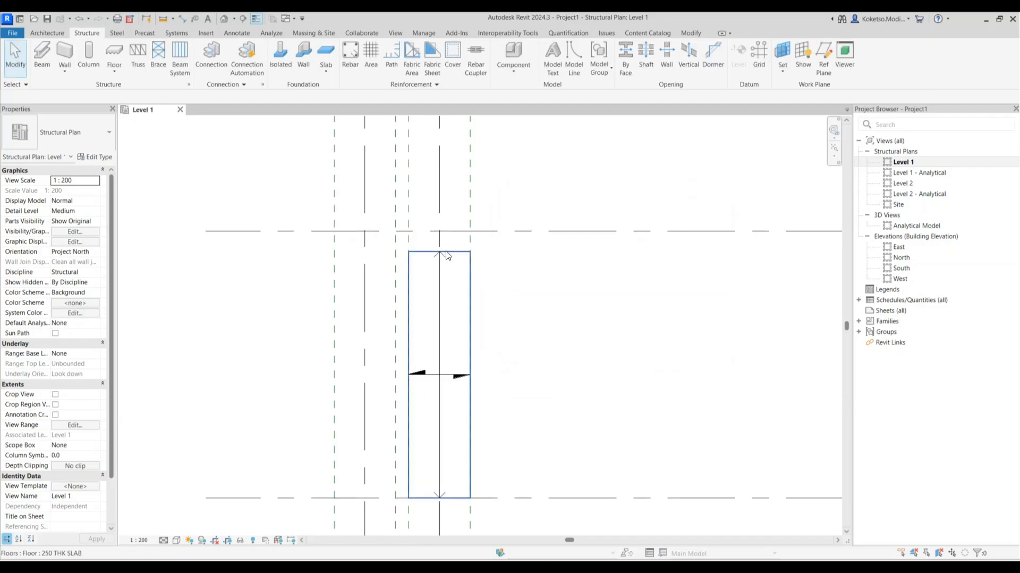
scroll(439, 221, up, 2)
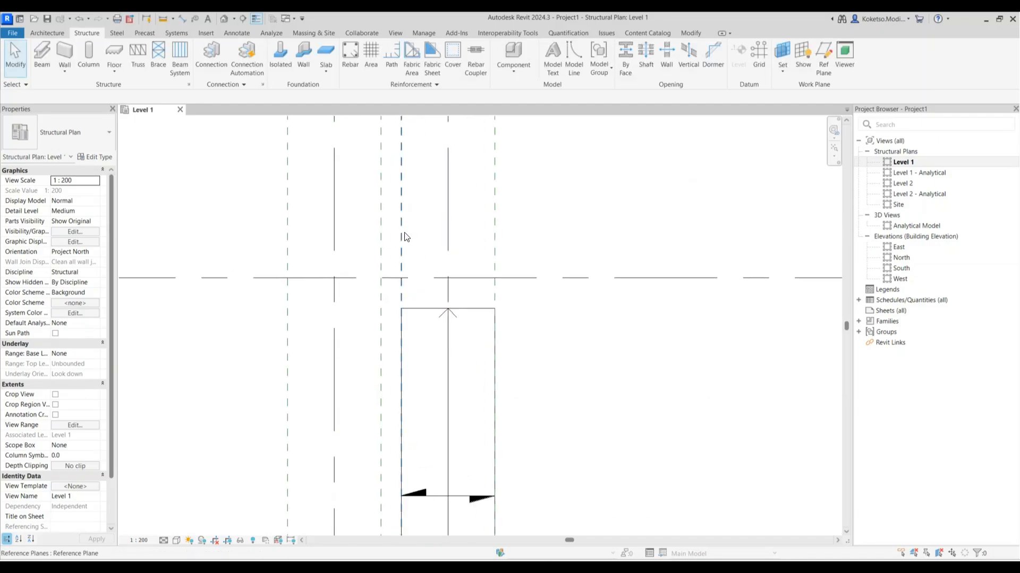
click(113, 51)
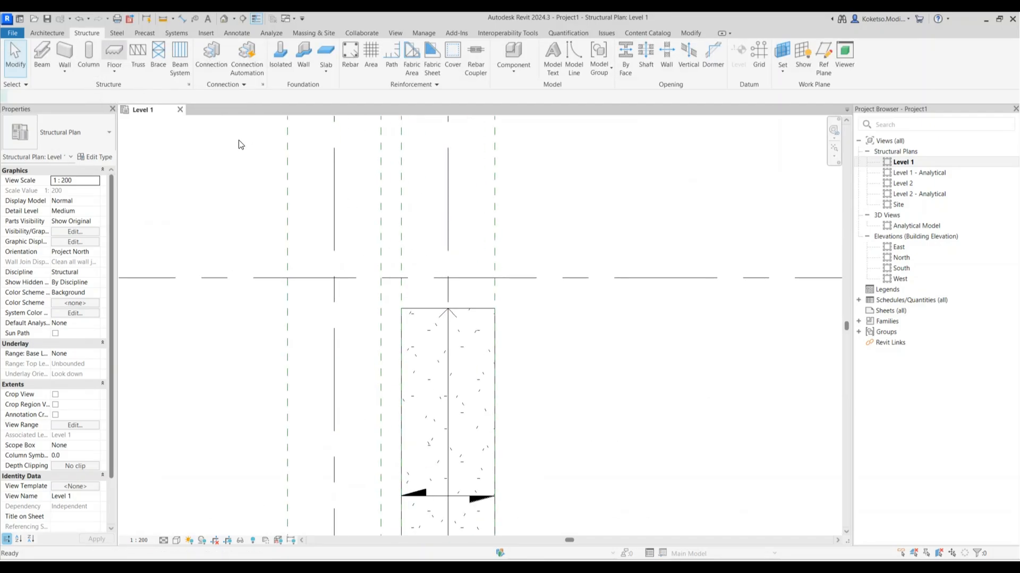
click(548, 47)
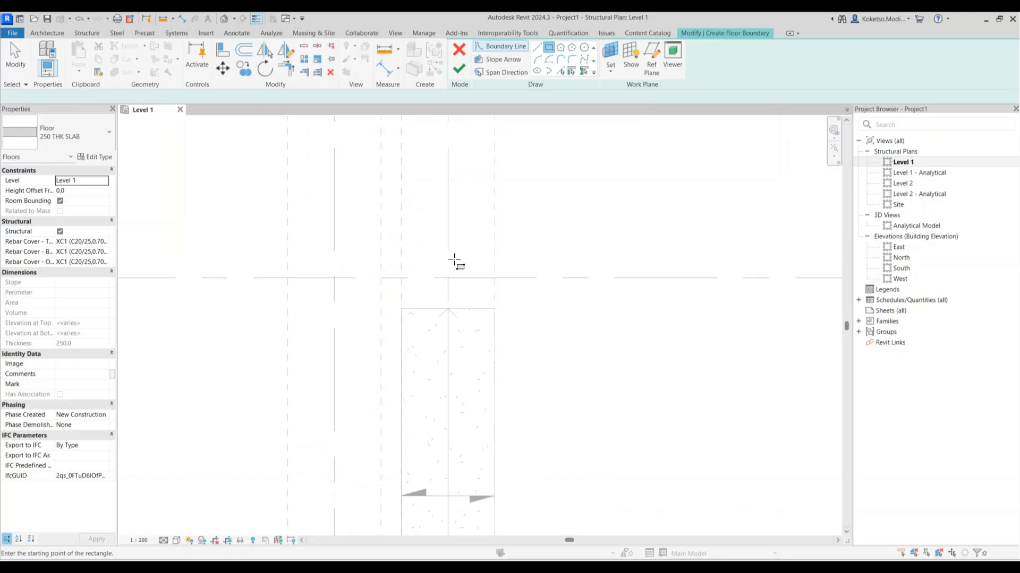
click(401, 308)
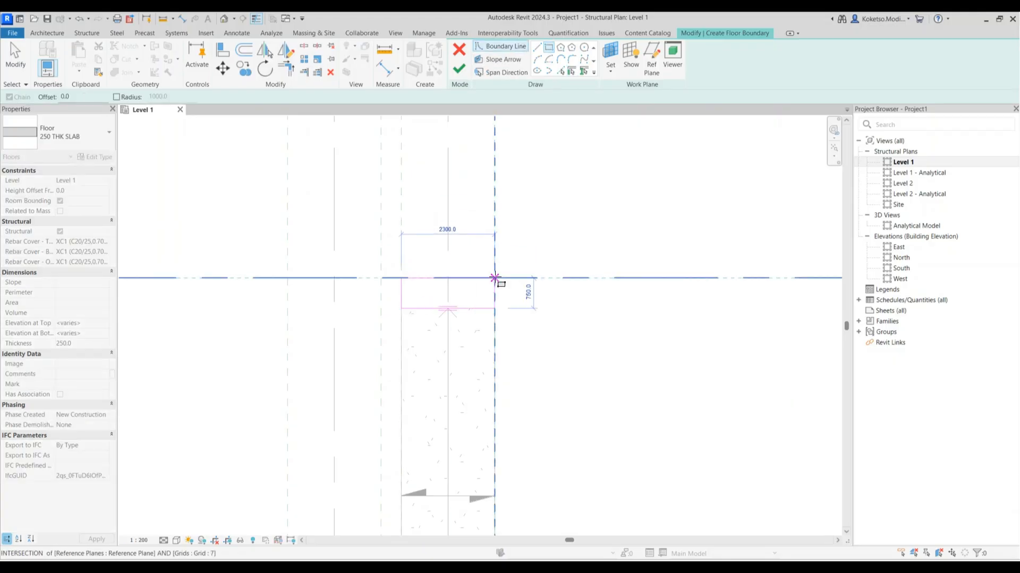
click(494, 277)
key(Escape)
key(Escape)
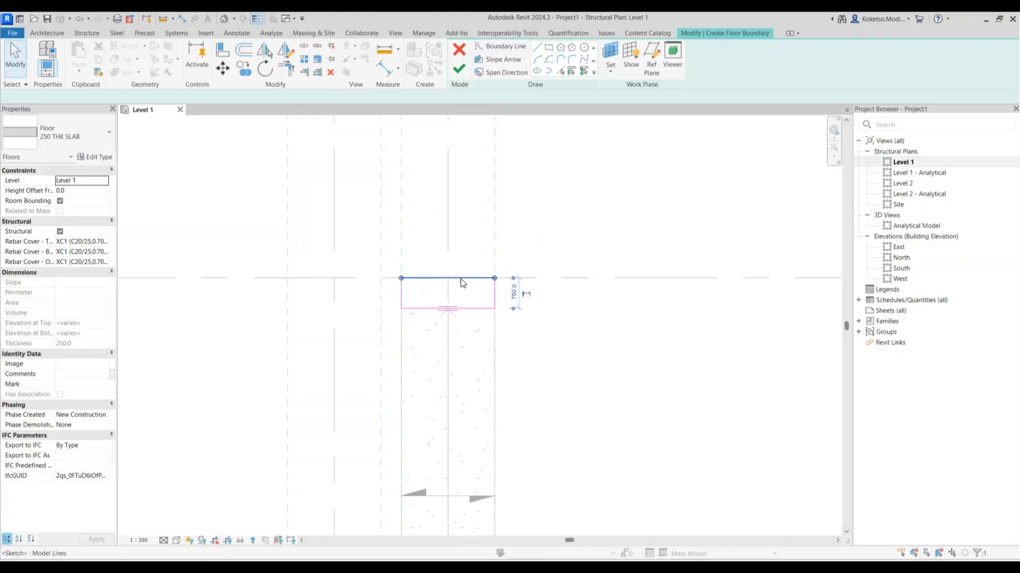
- Move the landing boundary's upper edge about 750 beyond grid 7 and finish the floor
click(460, 277)
drag(465, 277, 467, 247)
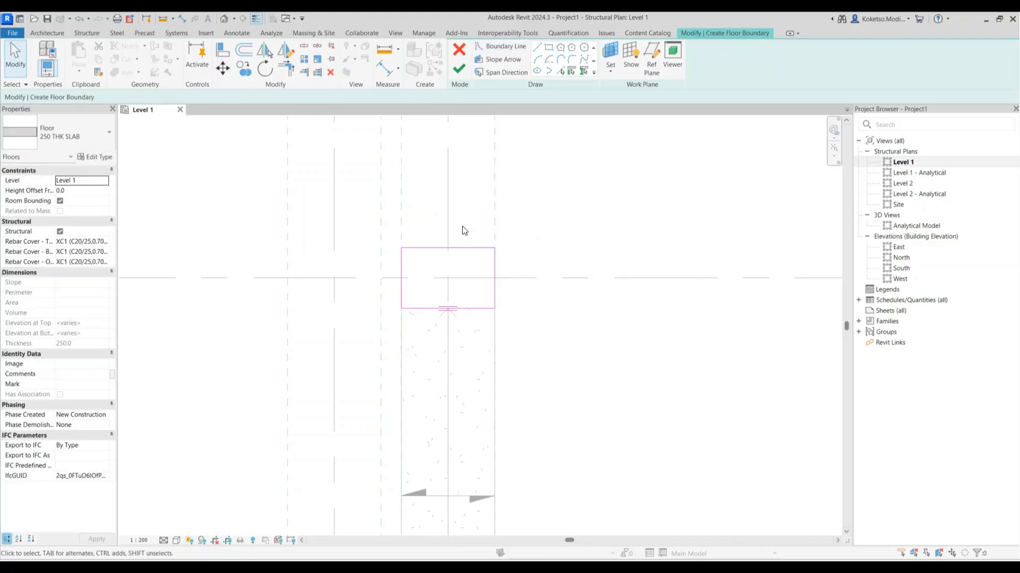
click(457, 69)
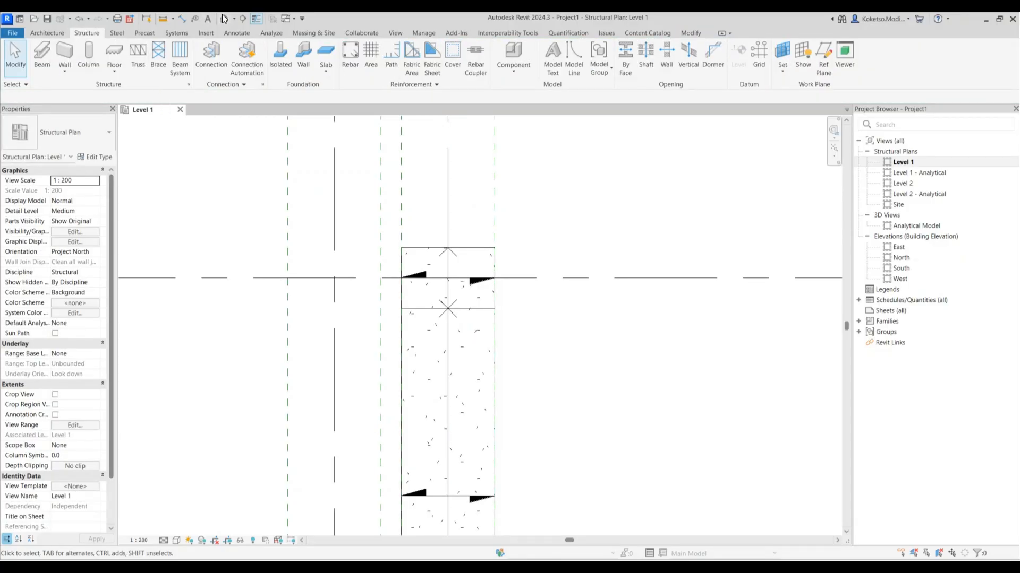
- Open the default 3D view and set its visual style to Shaded
click(223, 19)
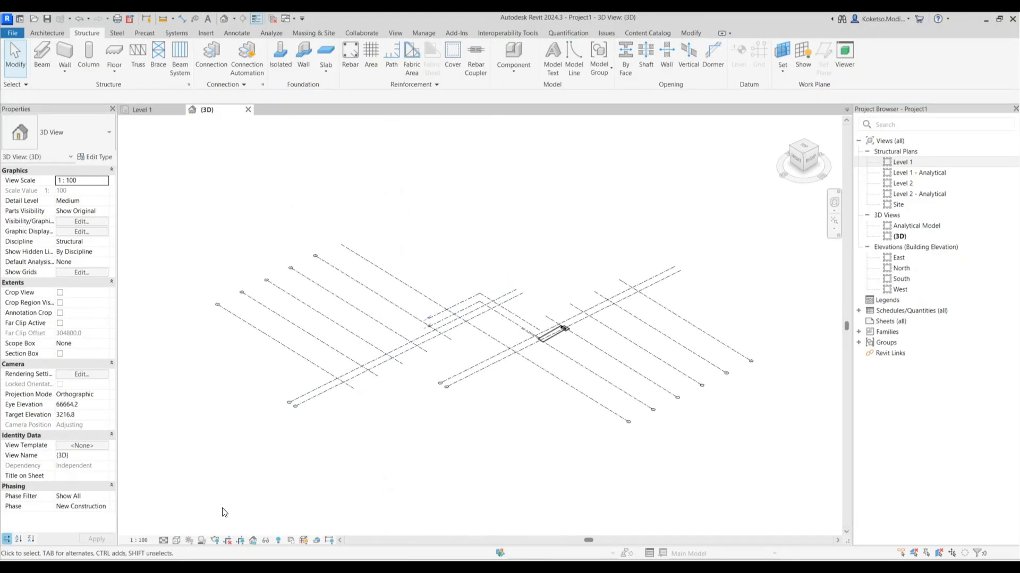
click(177, 540)
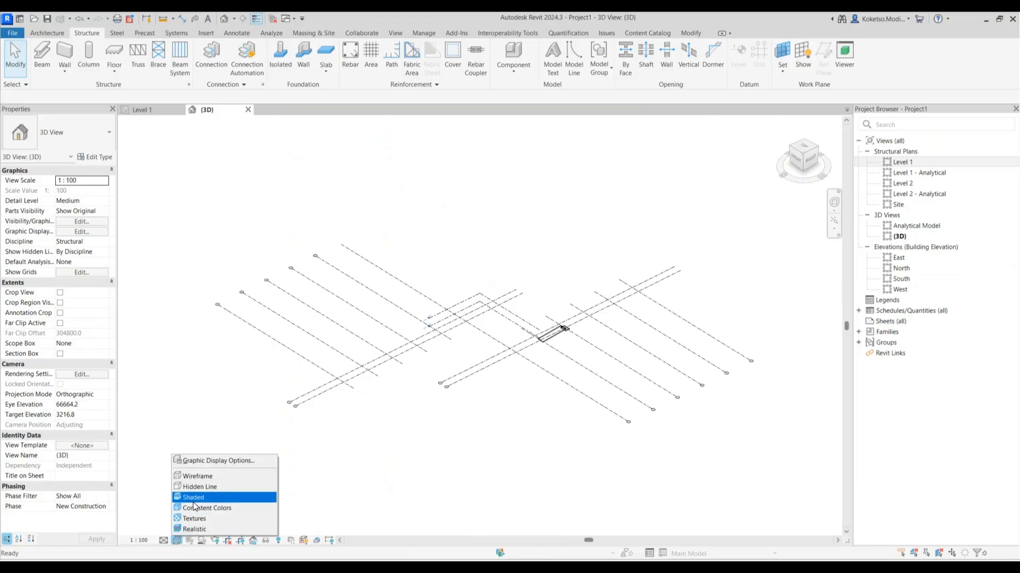
click(193, 498)
scroll(571, 326, up, 8)
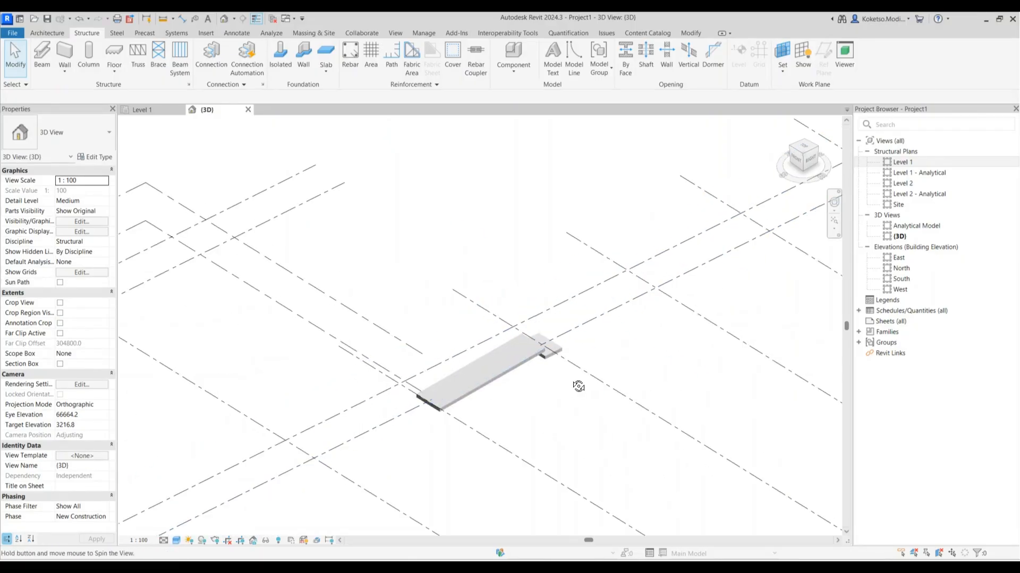
shift+middle_drag(579, 386, 554, 383)
scroll(561, 409, up, 4)
shift+middle_drag(594, 417, 605, 386)
- Align the landing slab's top face with the top edge at the sloped slab's upper end
key(l)
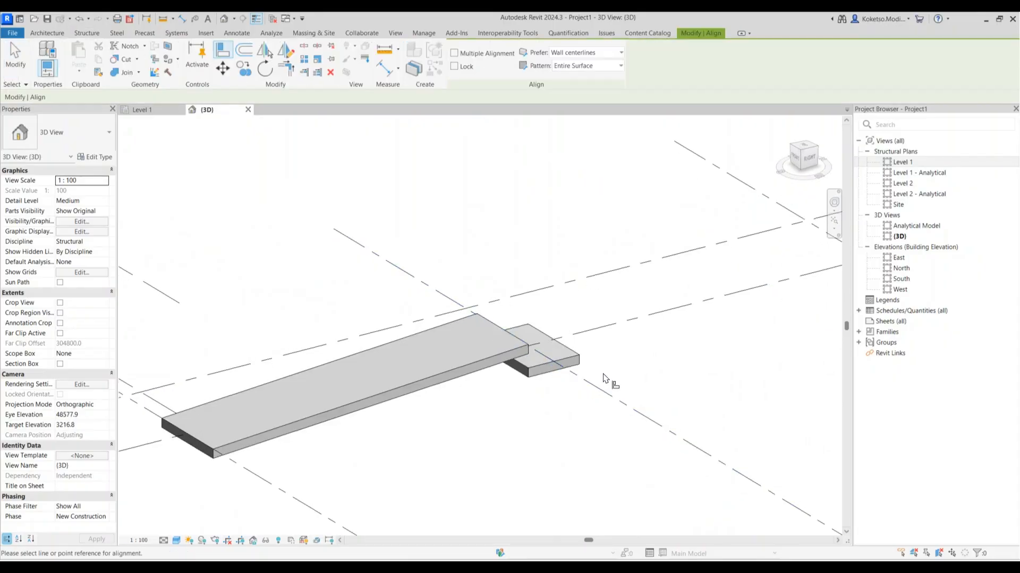
shift+middle_drag(666, 386, 384, 412)
middle_drag(246, 501, 551, 217)
scroll(415, 387, up, 2)
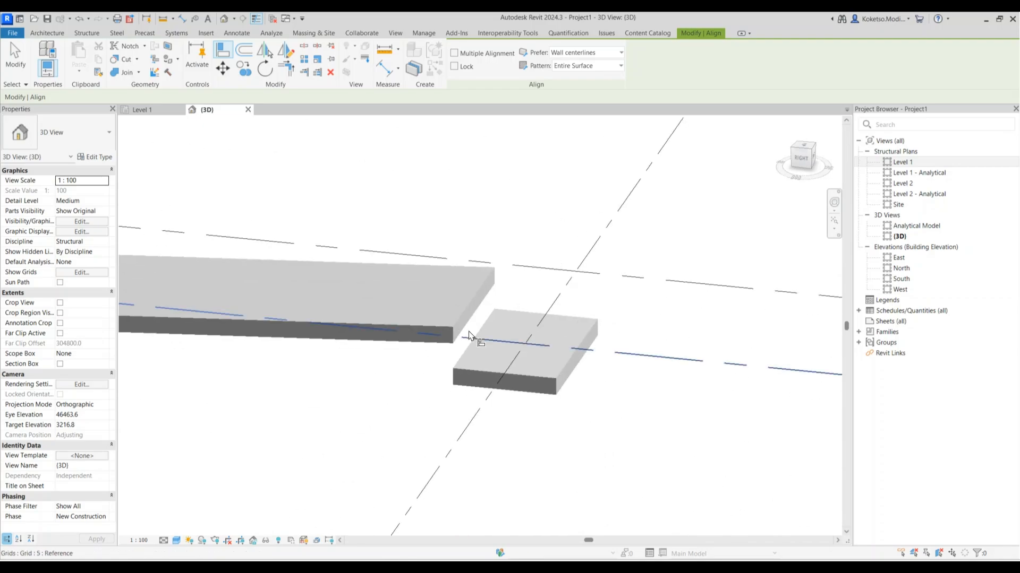
click(477, 297)
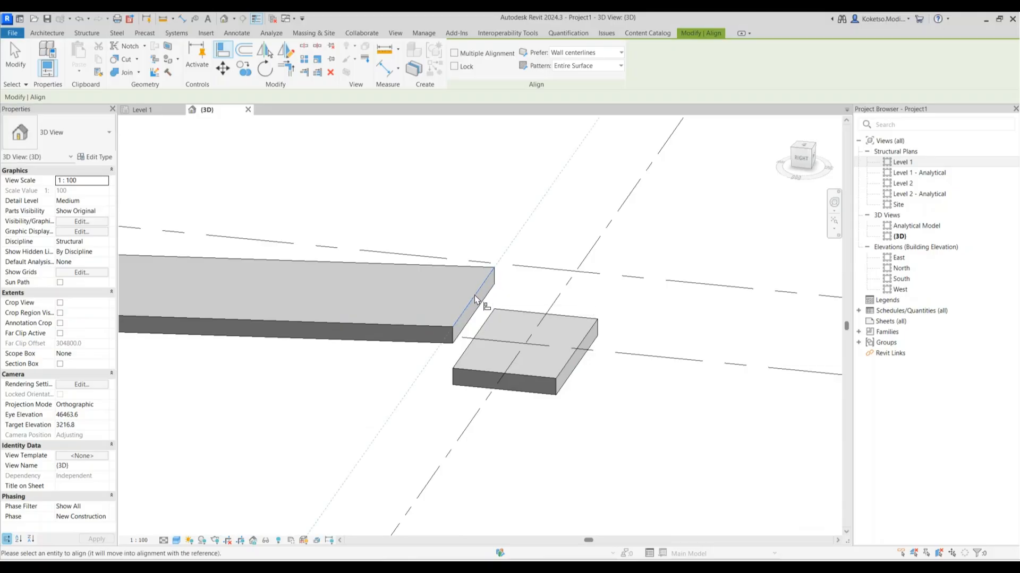
click(508, 315)
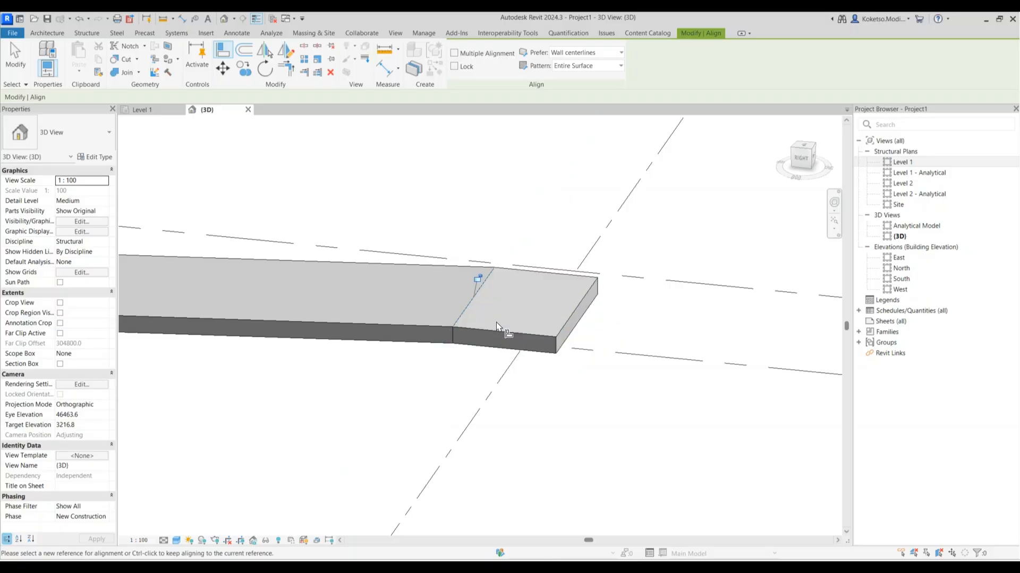
key(Escape)
key(Escape)
- Inspect the landing slab and its joint with the sloped slab in 3D
click(469, 330)
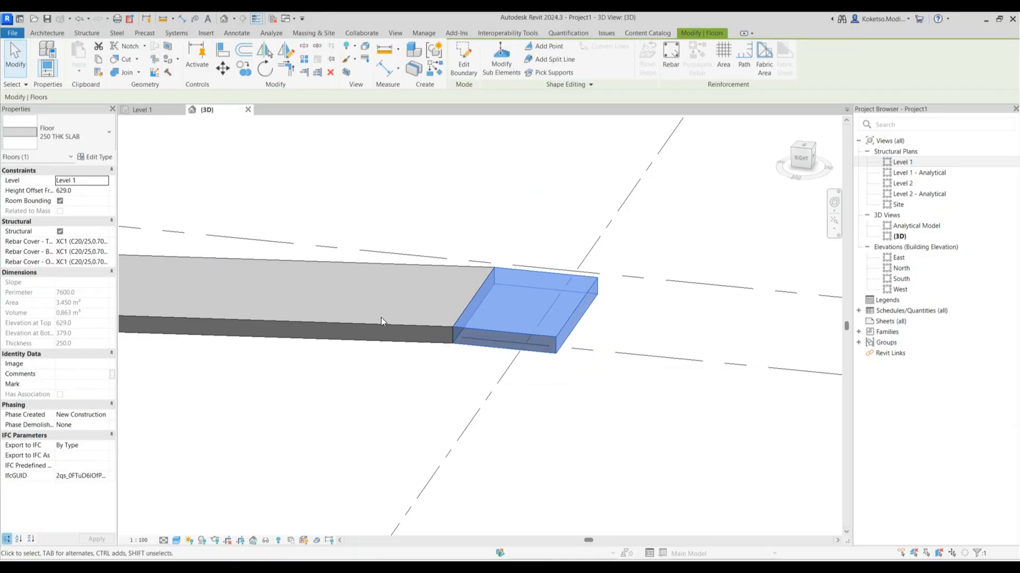
scroll(416, 332, down, 3)
shift+middle_drag(416, 332, 587, 326)
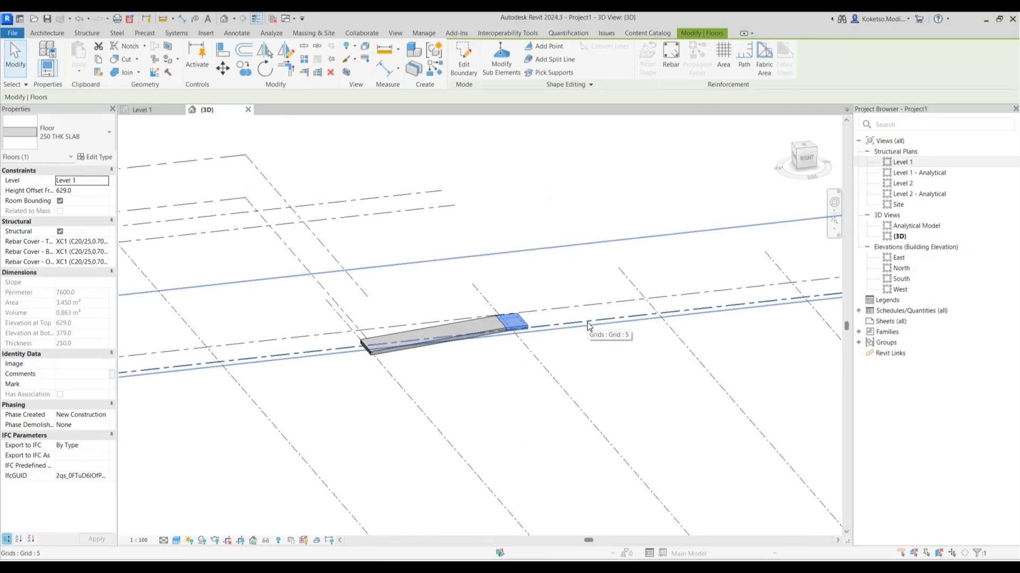
click(562, 330)
shift+middle_drag(522, 336, 622, 362)
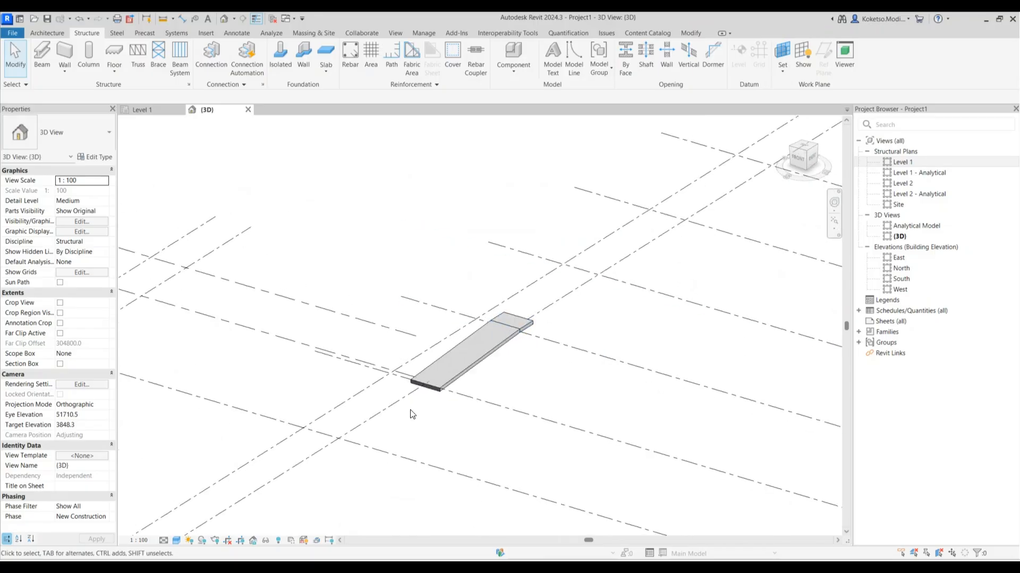
scroll(413, 415, down, 4)
- On the Level 1 plan, copy the sloped slab and its landing together from grid 6 to grid 7 along grid 5
click(141, 109)
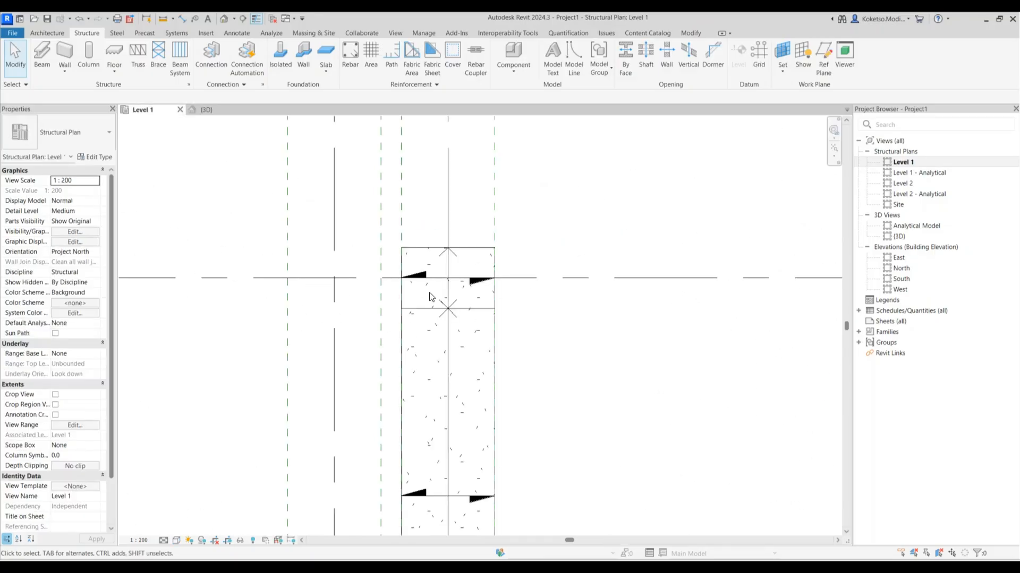
middle_drag(476, 223, 475, 334)
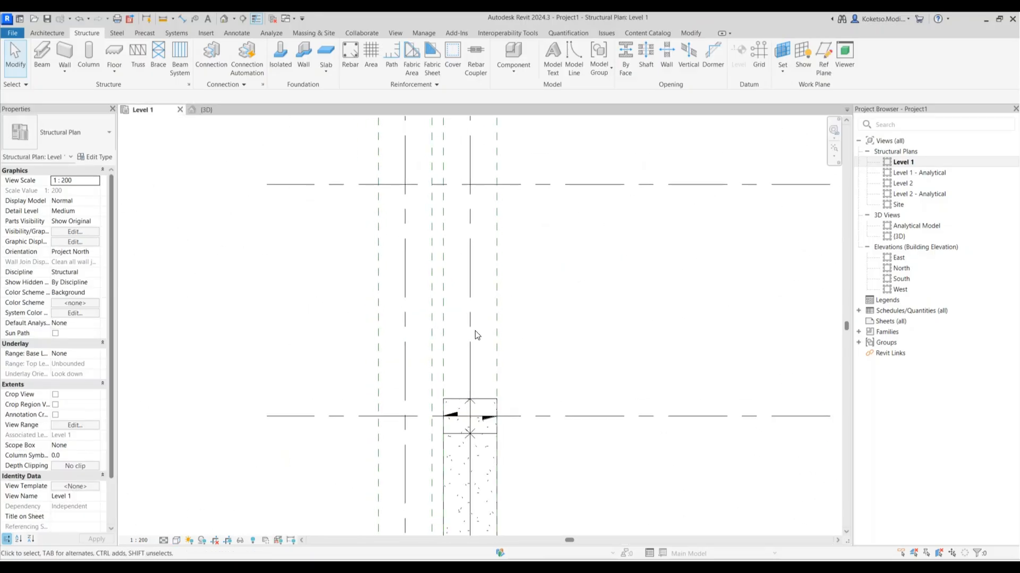
middle_drag(467, 444, 503, 252)
click(515, 289)
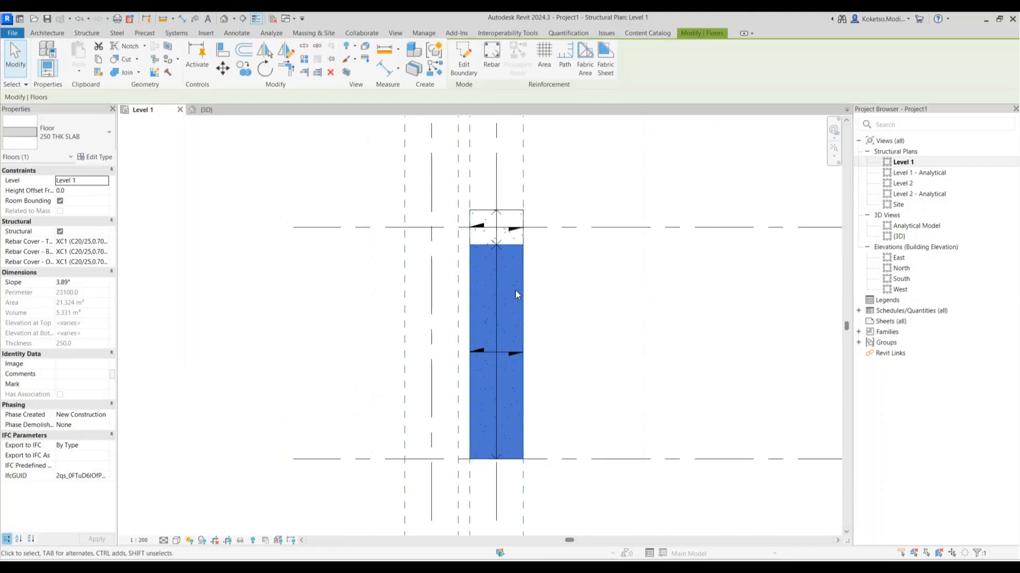
ctrl+click(515, 214)
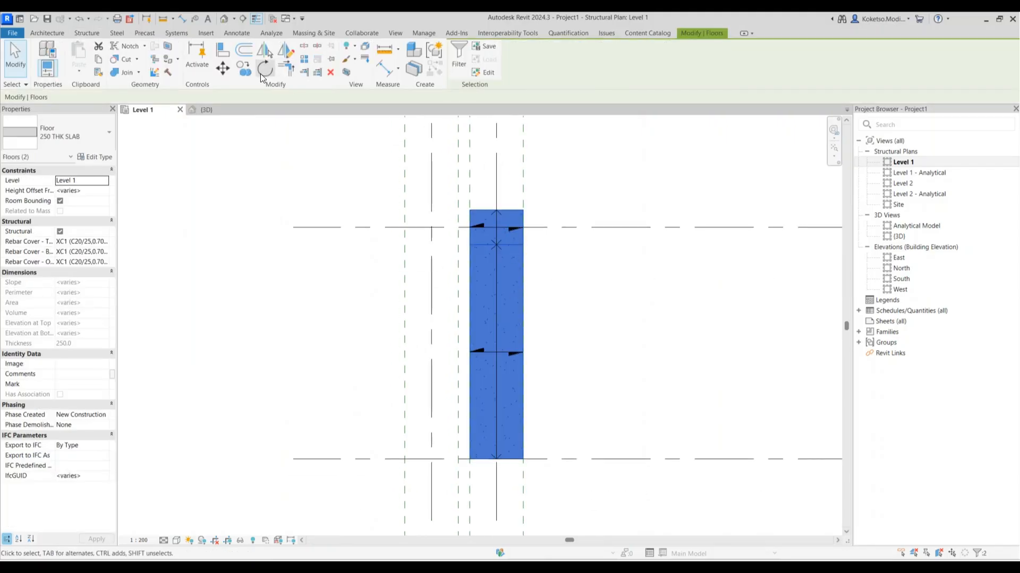
click(244, 68)
click(523, 459)
middle_drag(567, 340, 526, 259)
click(513, 385)
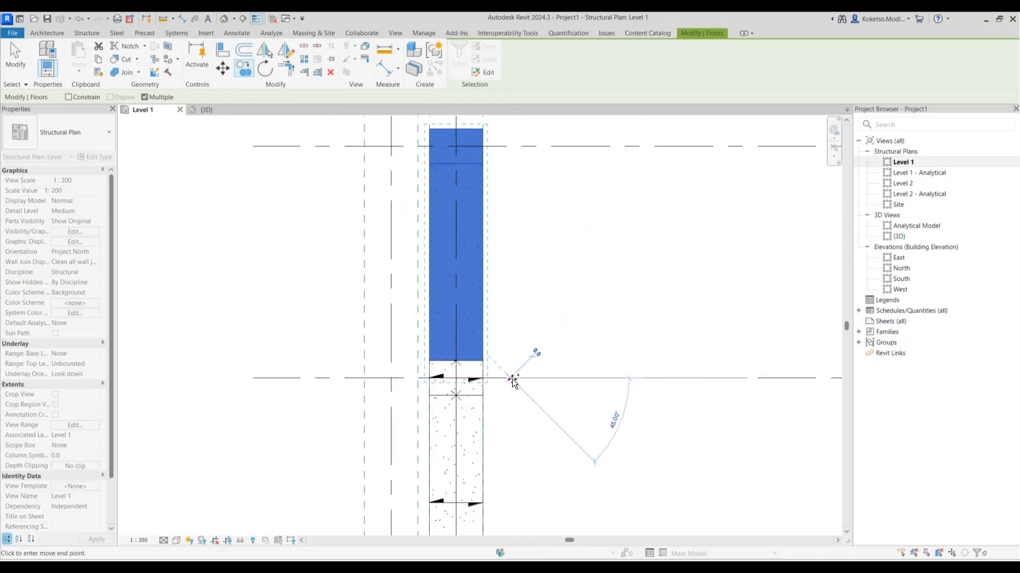
key(Escape)
key(Escape)
- In the 3D view, align the copied sloped slab's lower end with the top edge of the landing at grid 7
click(207, 109)
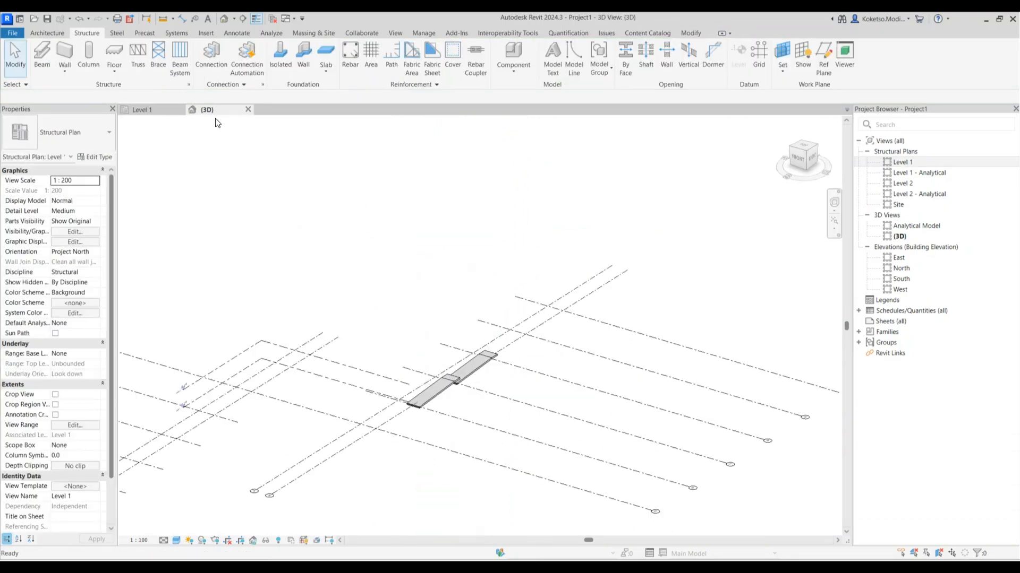
shift+middle_drag(581, 386, 470, 375)
scroll(470, 375, up, 5)
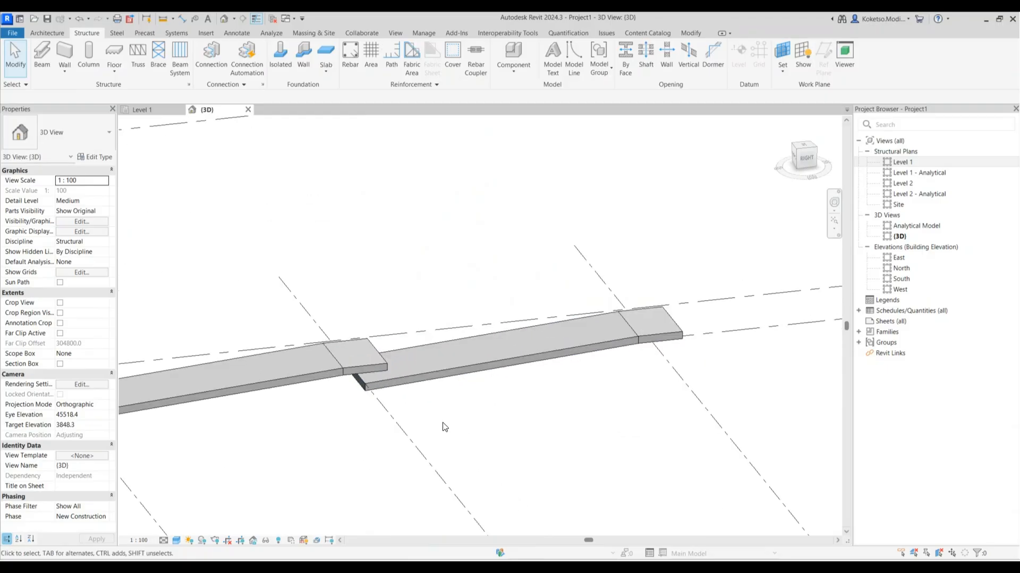
key(l)
scroll(367, 361, up, 2)
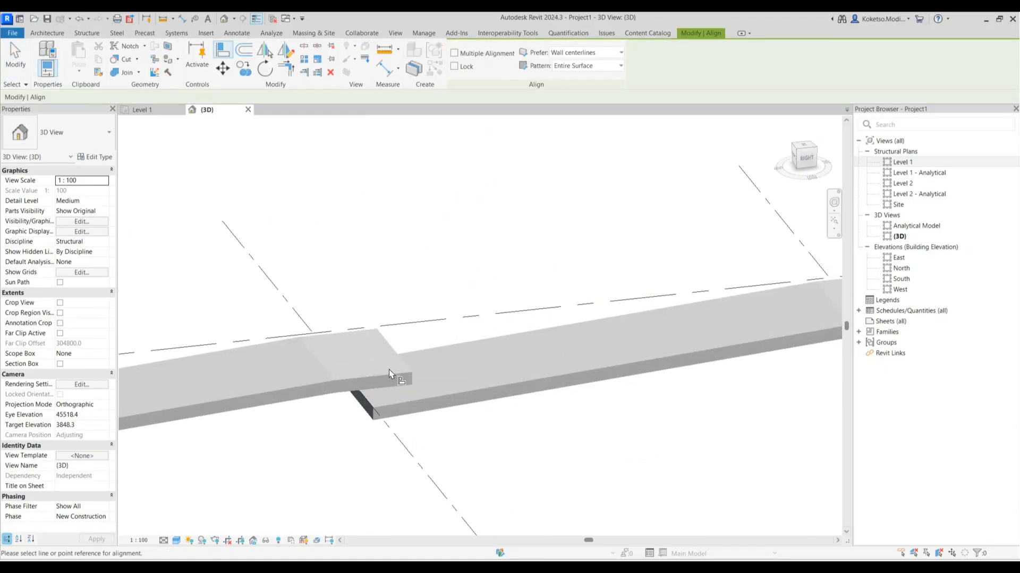
click(399, 370)
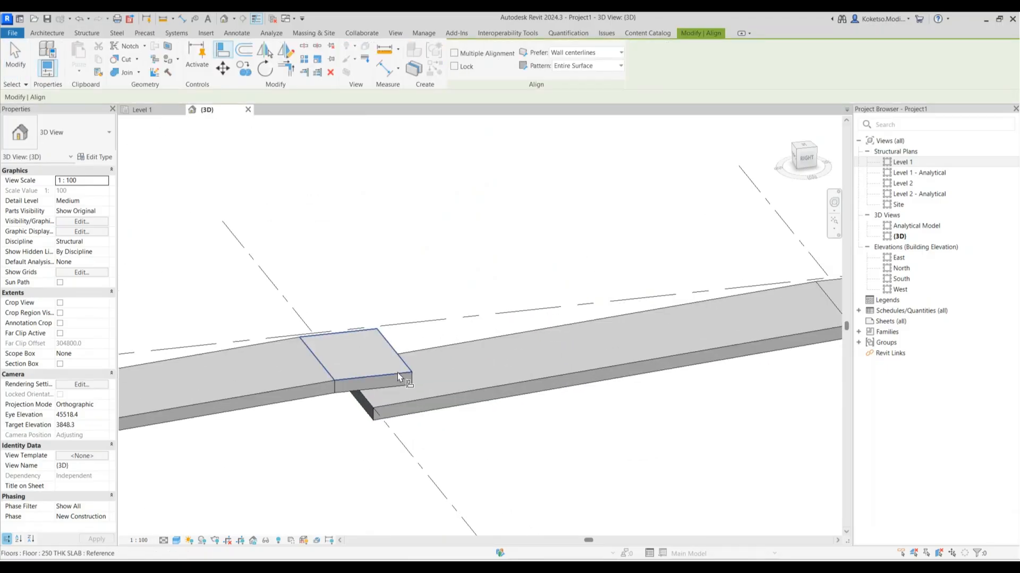
click(367, 400)
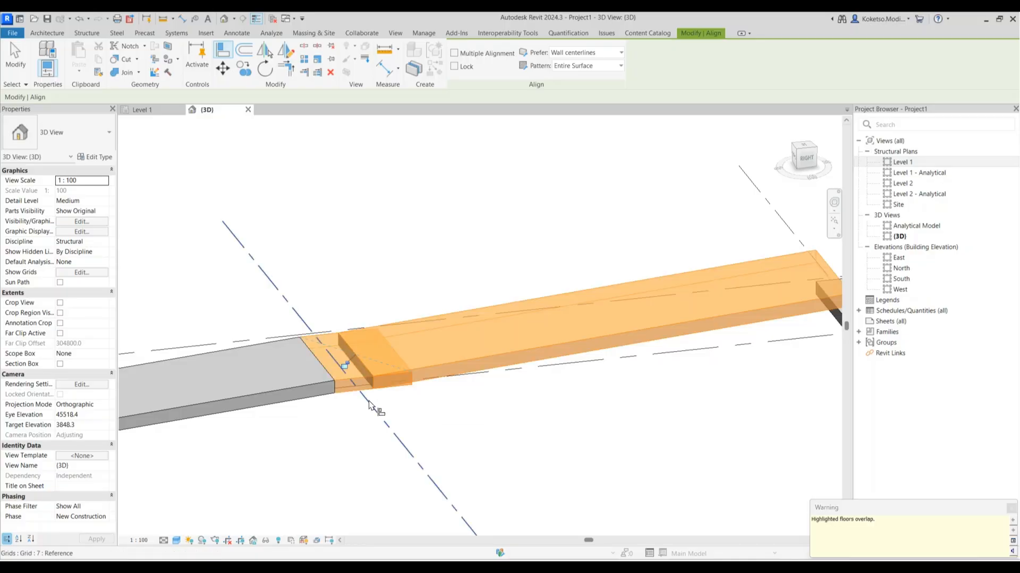
key(Escape)
key(Escape)
scroll(416, 398, down, 1)
shift+middle_drag(418, 401, 460, 410)
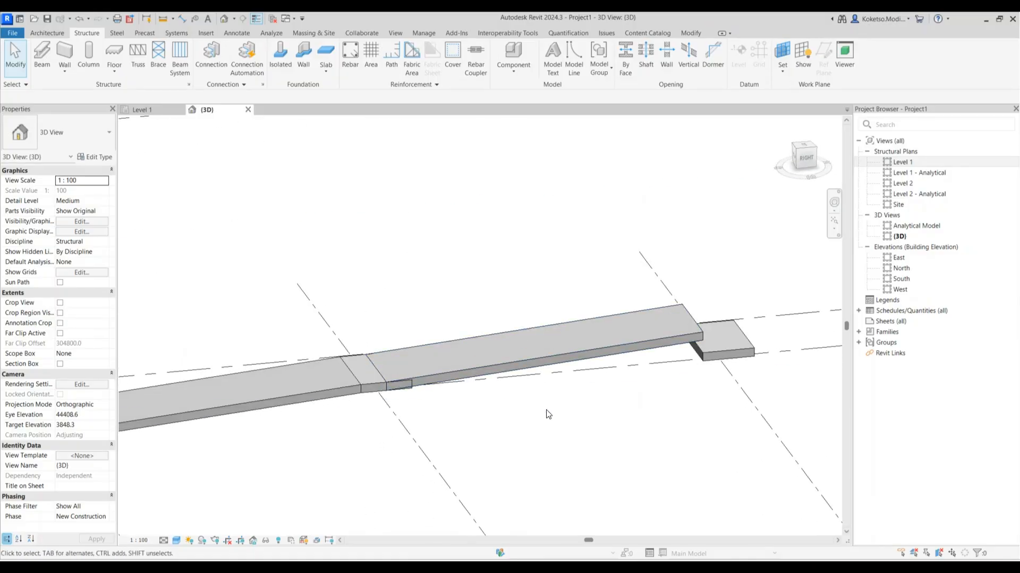
- Edit the copied sloped slab's boundary on the Level 1 plan, aligning its lower edge with the outer edge of the grid 7 landing
scroll(417, 380, up, 2)
click(418, 377)
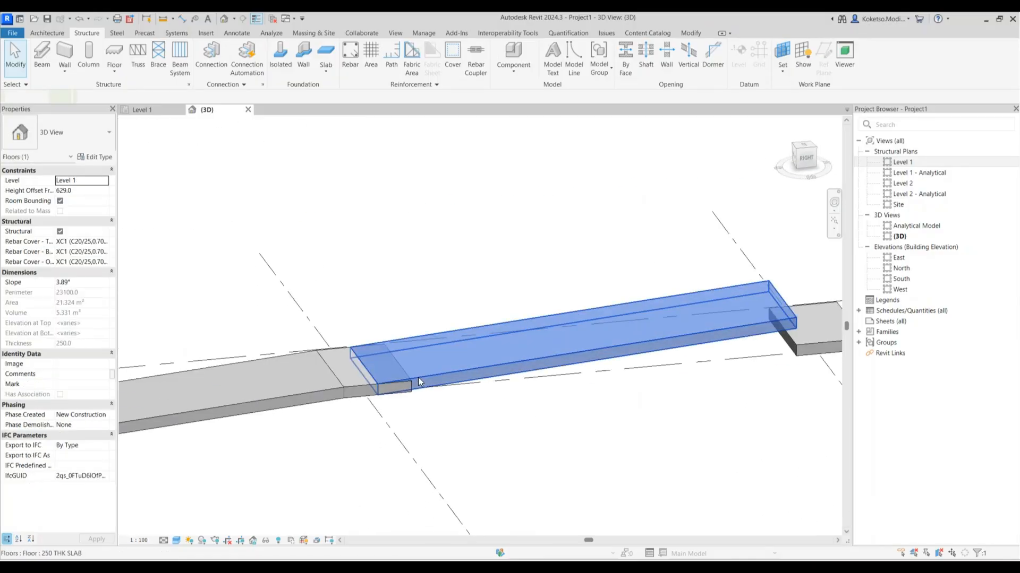
click(151, 110)
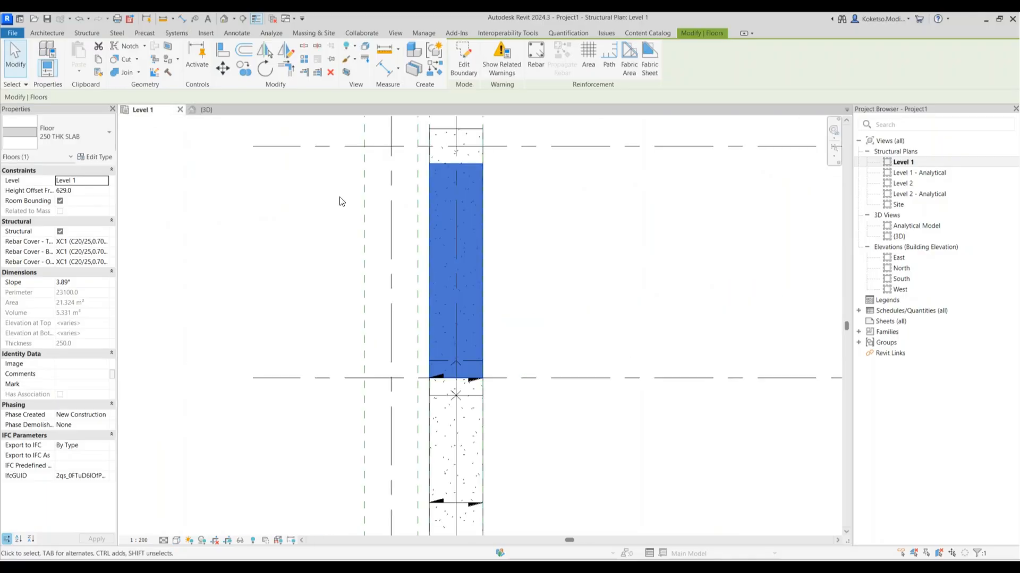
click(464, 58)
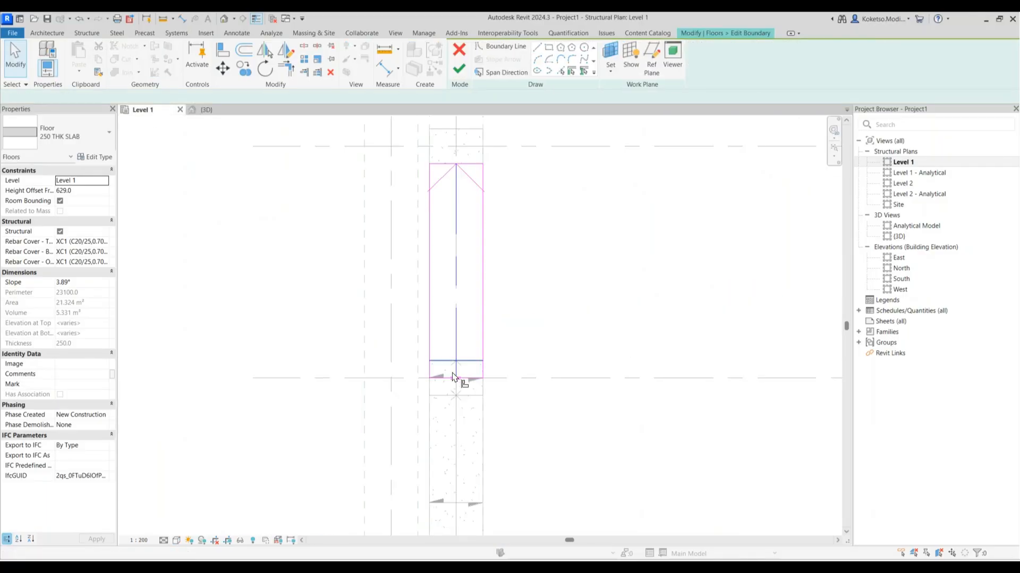
key(a)
key(l)
scroll(452, 371, up, 2)
click(464, 361)
click(465, 378)
key(Escape)
key(Escape)
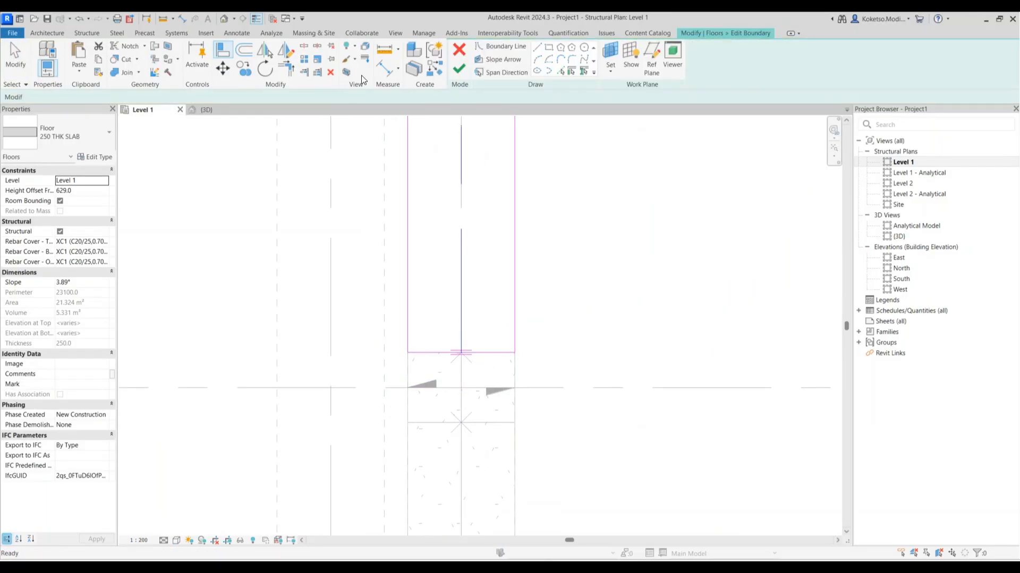
click(459, 70)
click(207, 110)
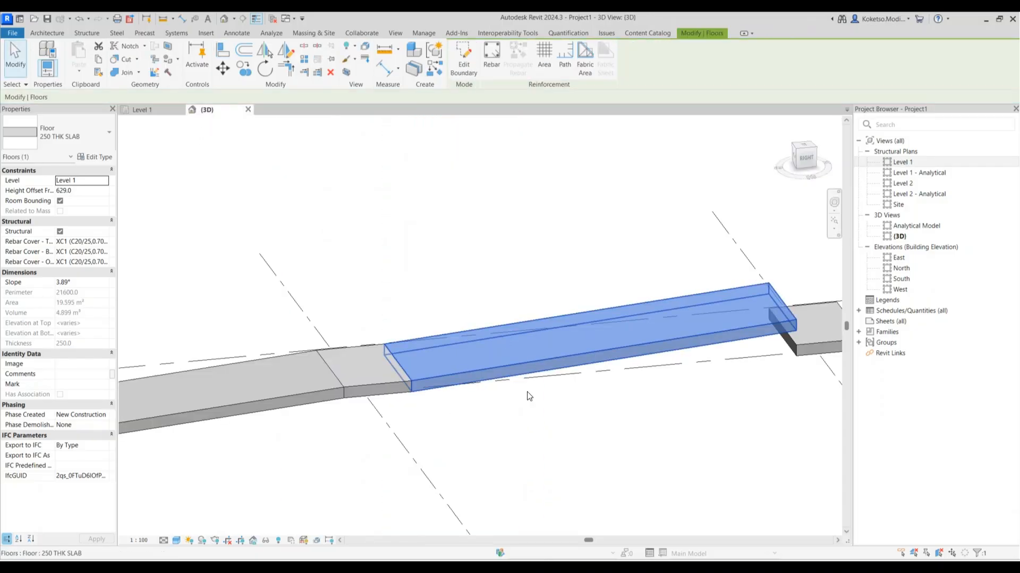
click(521, 455)
shift+middle_drag(521, 455, 526, 435)
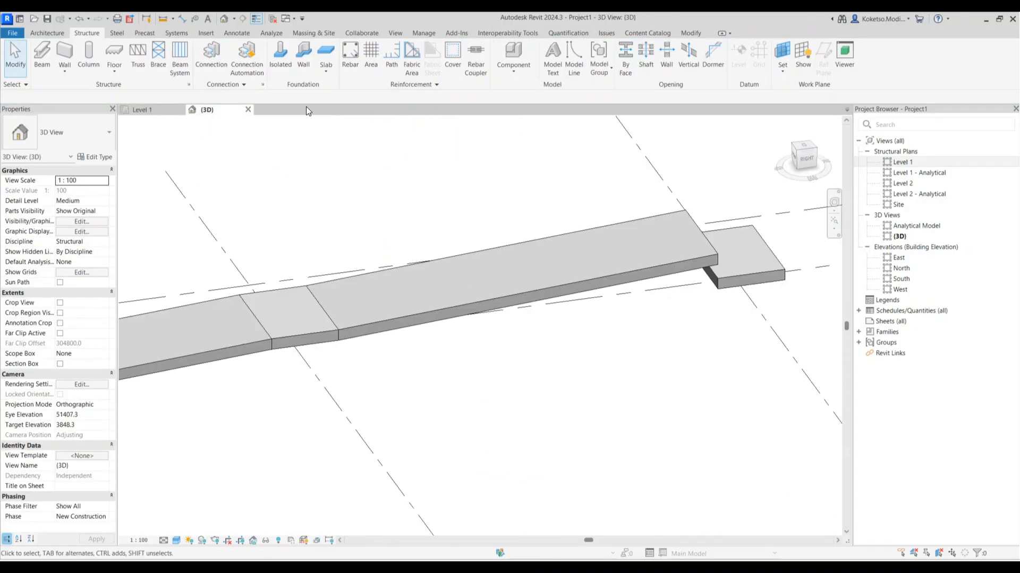
- In 3D, align the grid 8 landing's top face with the top edge at the copied sloped slab's upper end
middle_drag(771, 312, 719, 321)
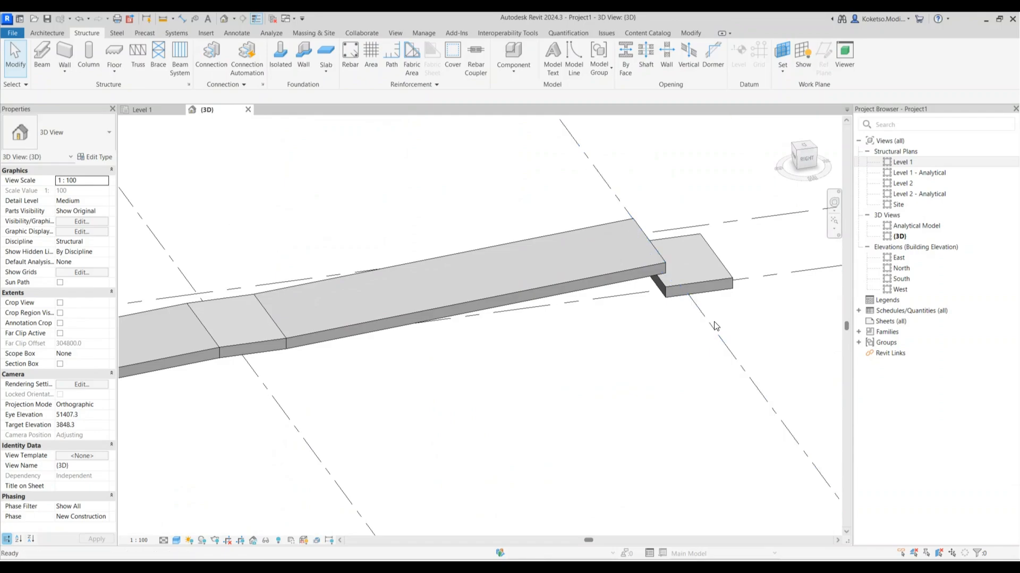
key(a)
key(l)
shift+middle_drag(653, 246, 627, 385)
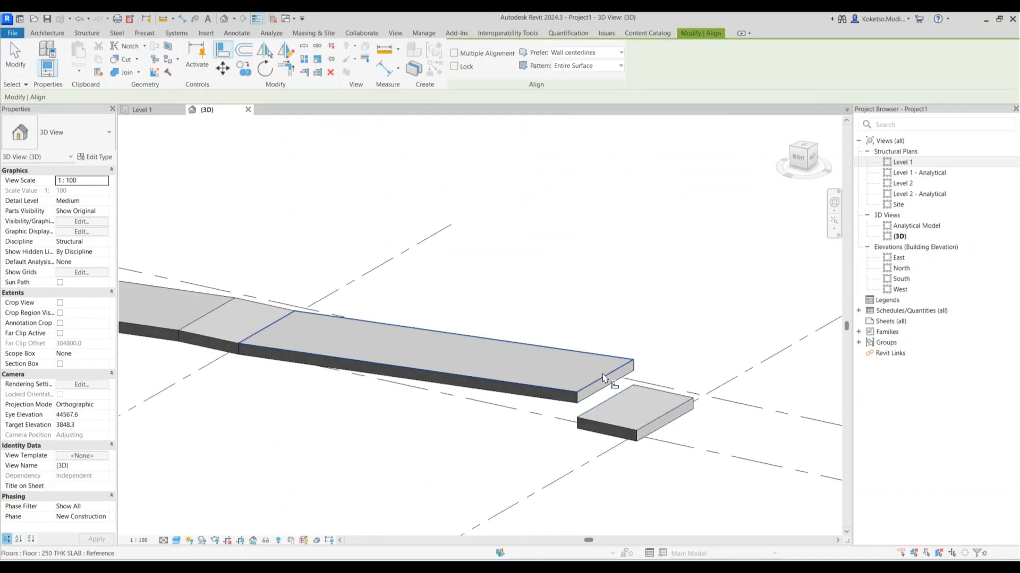
click(602, 378)
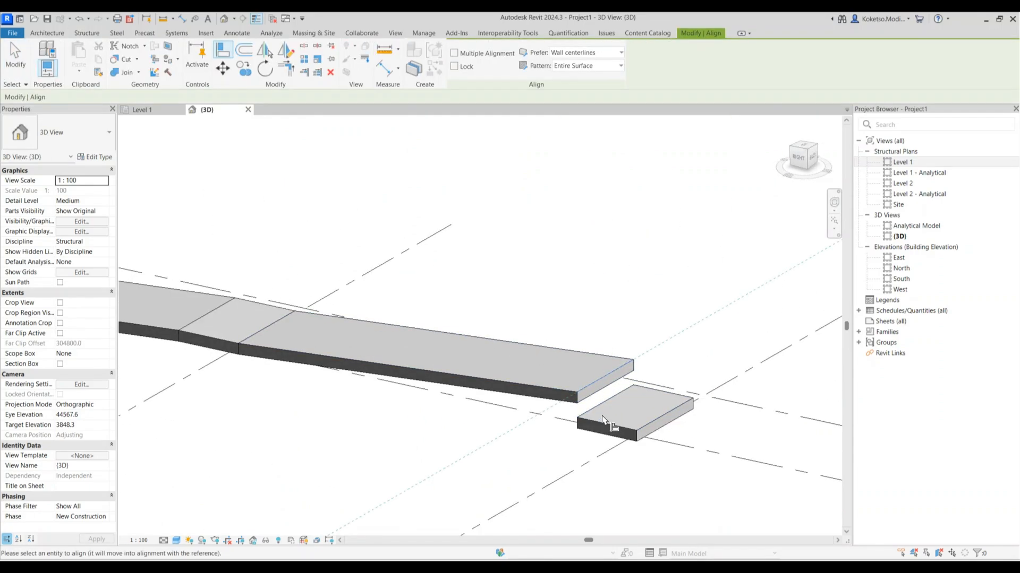
click(602, 416)
key(Escape)
- On the Level 1 plan, copy the second sloped slab and its landing together from grid 7 to grids 8 and 9, using multiple copies
click(620, 361)
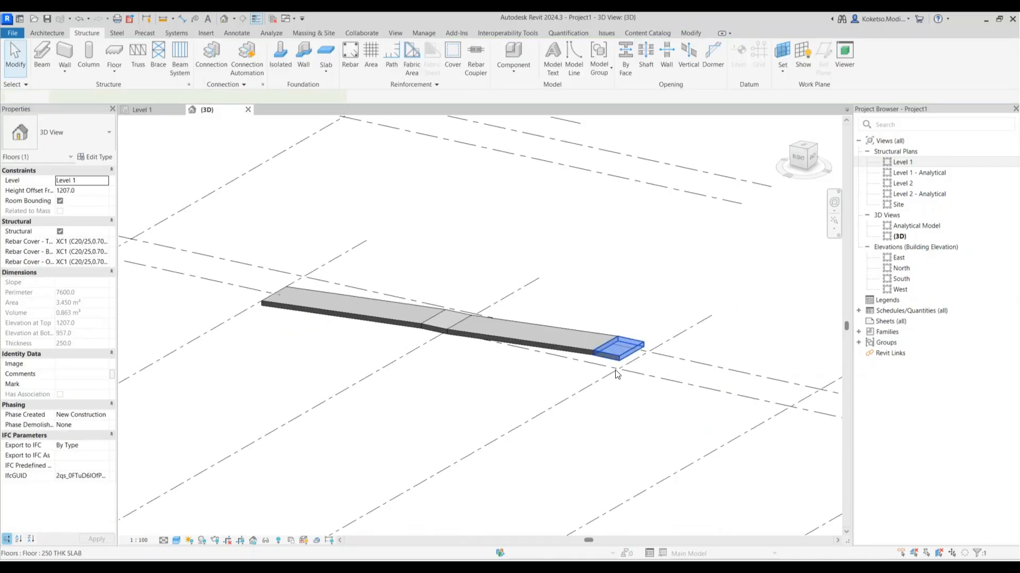
shift+middle_drag(620, 361, 617, 443)
click(574, 387)
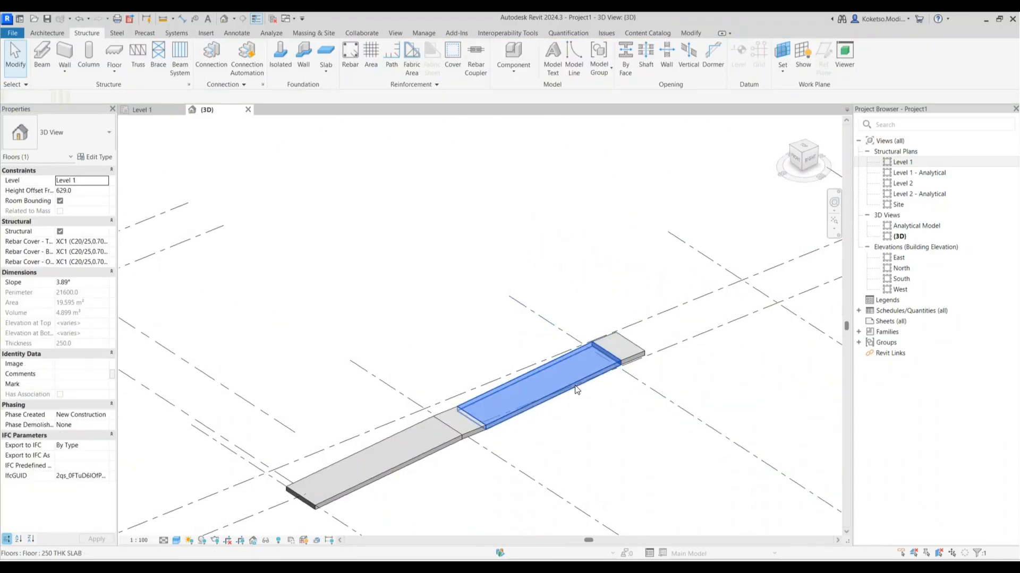
ctrl+click(638, 352)
click(150, 112)
scroll(478, 371, down, 3)
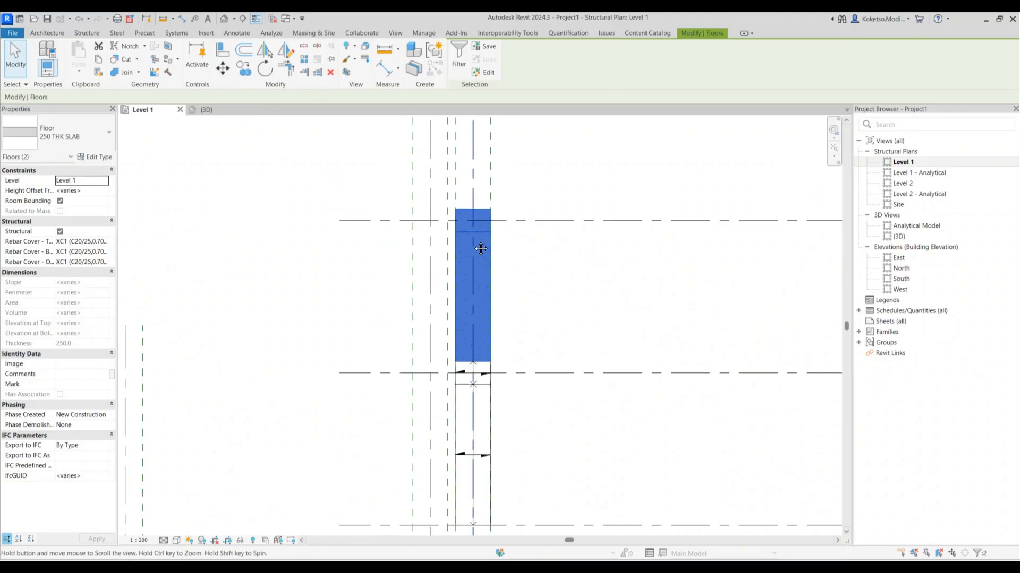
middle_drag(481, 370, 471, 470)
click(243, 65)
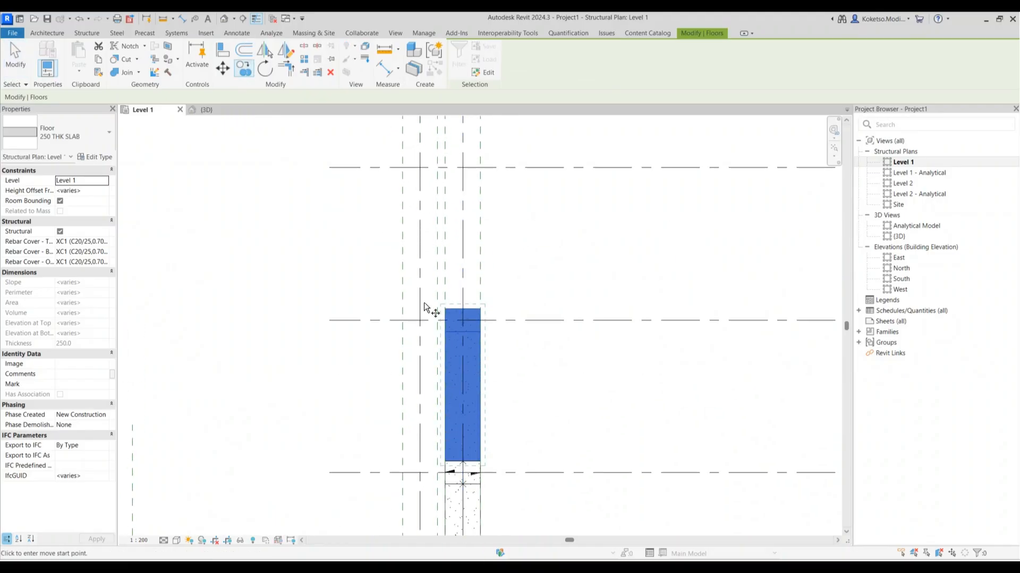
click(508, 472)
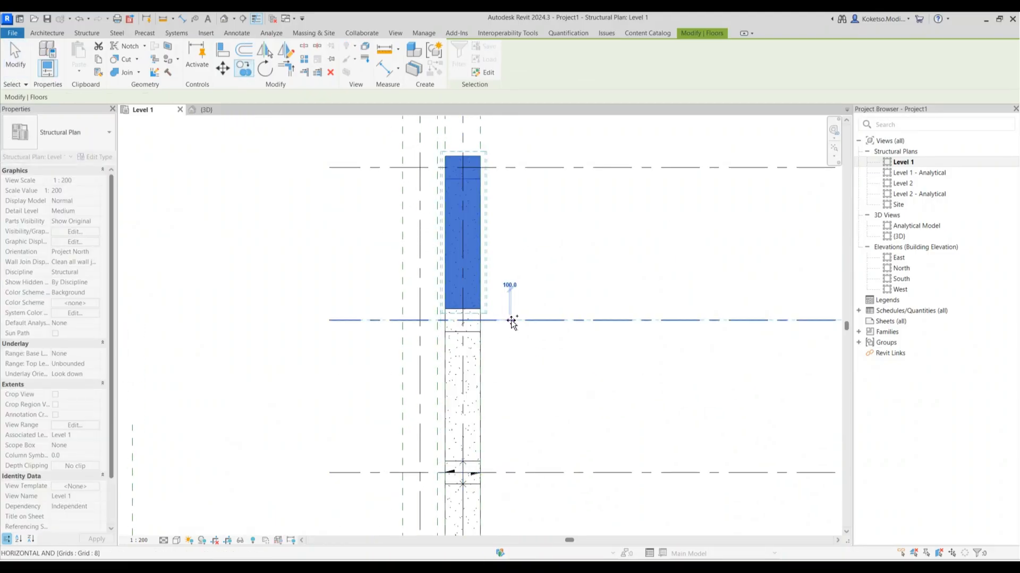
middle_drag(506, 266, 517, 362)
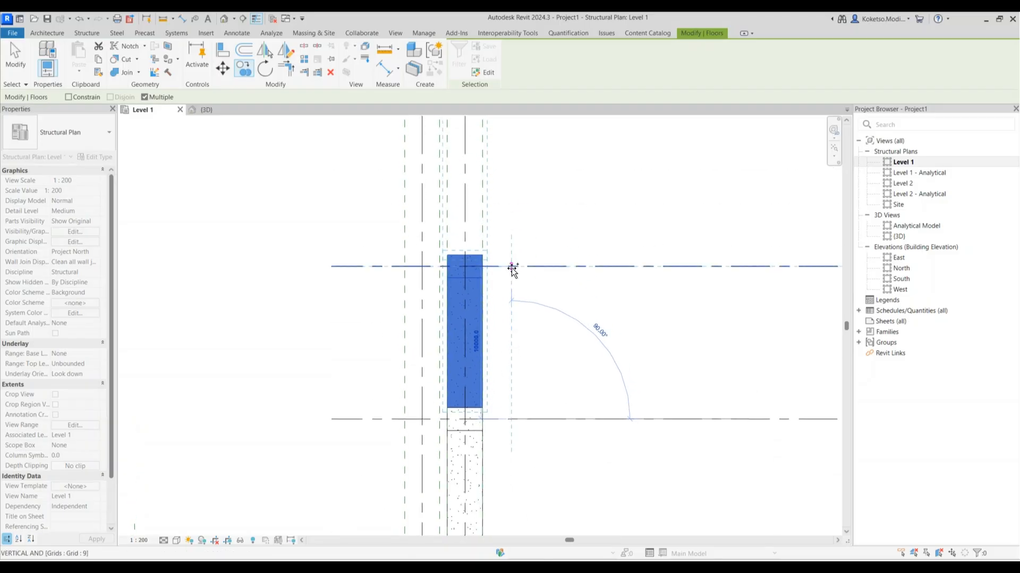
click(512, 267)
middle_drag(515, 262, 519, 334)
scroll(517, 420, down, 1)
scroll(519, 333, up, 1)
key(Escape)
scroll(471, 229, up, 1)
key(Escape)
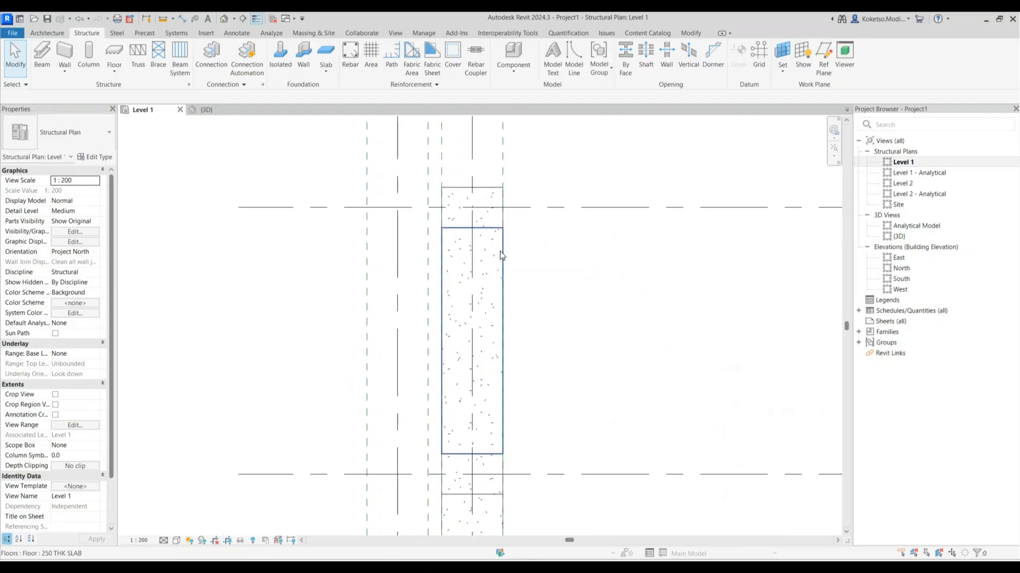
- Edit the last landing's boundary so its inner edge lies 900 mm from the grid line and its overall depth is 1800 mm
click(501, 218)
scroll(470, 185, up, 1)
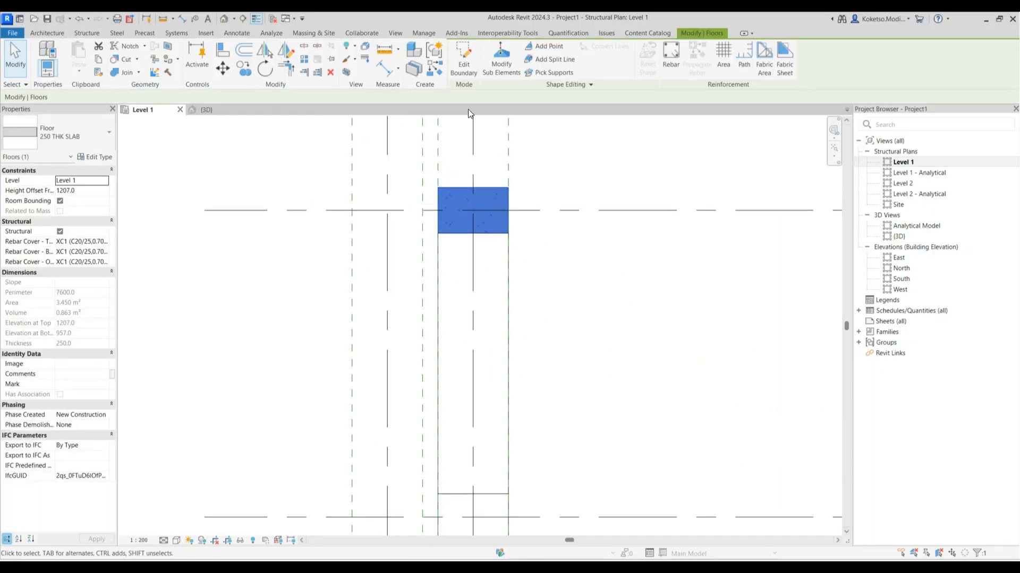
click(466, 60)
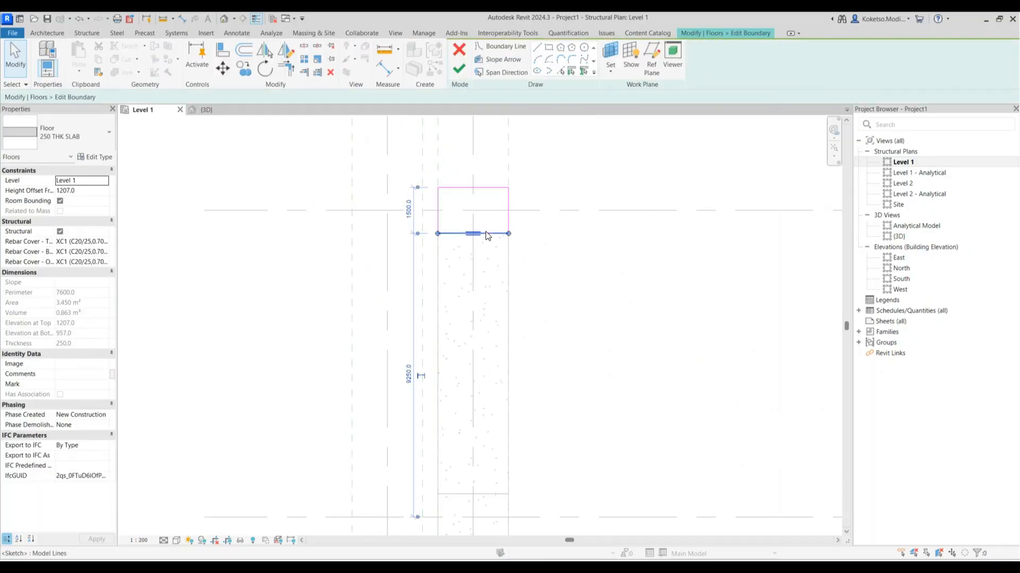
drag(396, 171, 387, 202)
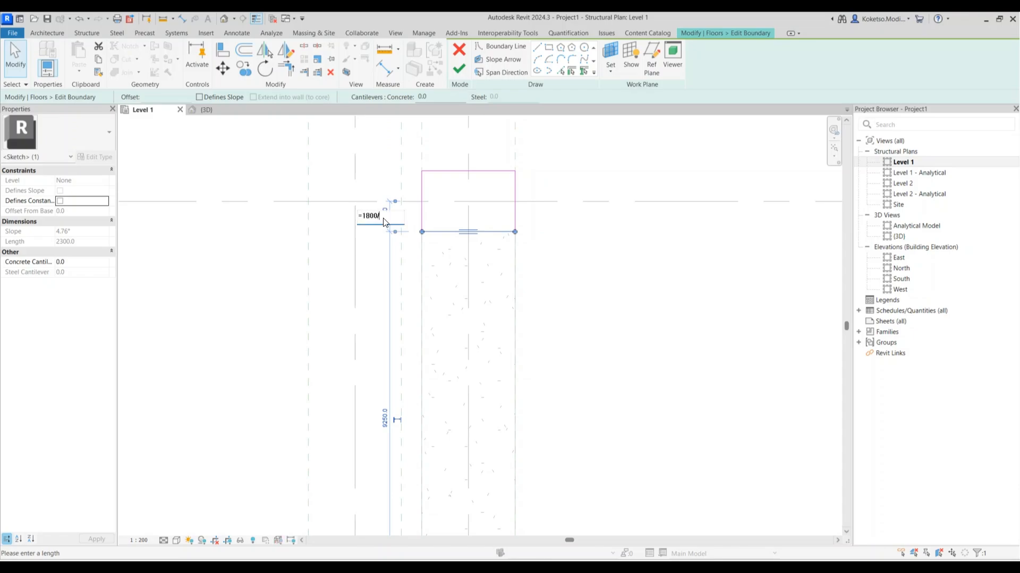
key(Return)
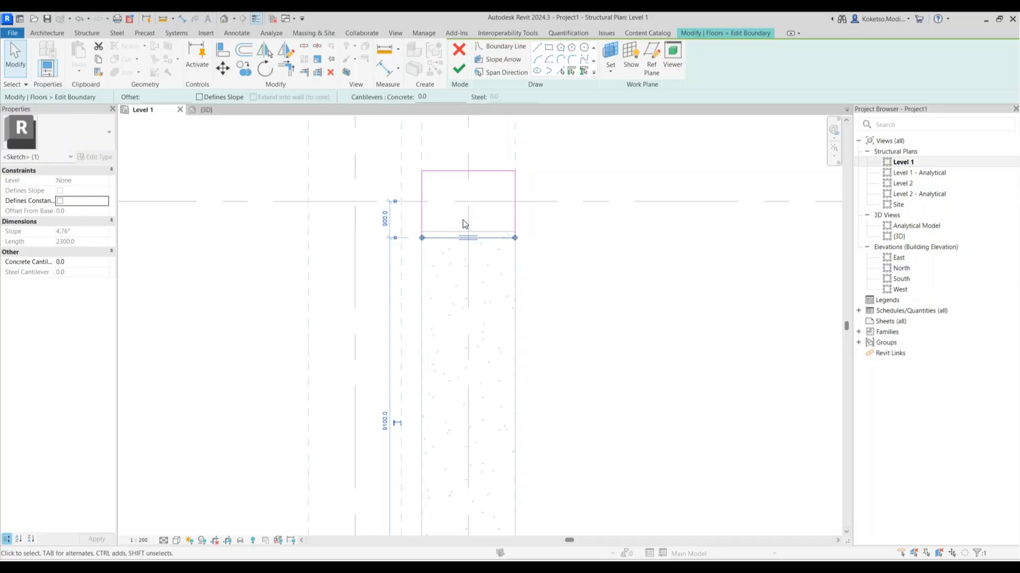
click(440, 184)
click(444, 171)
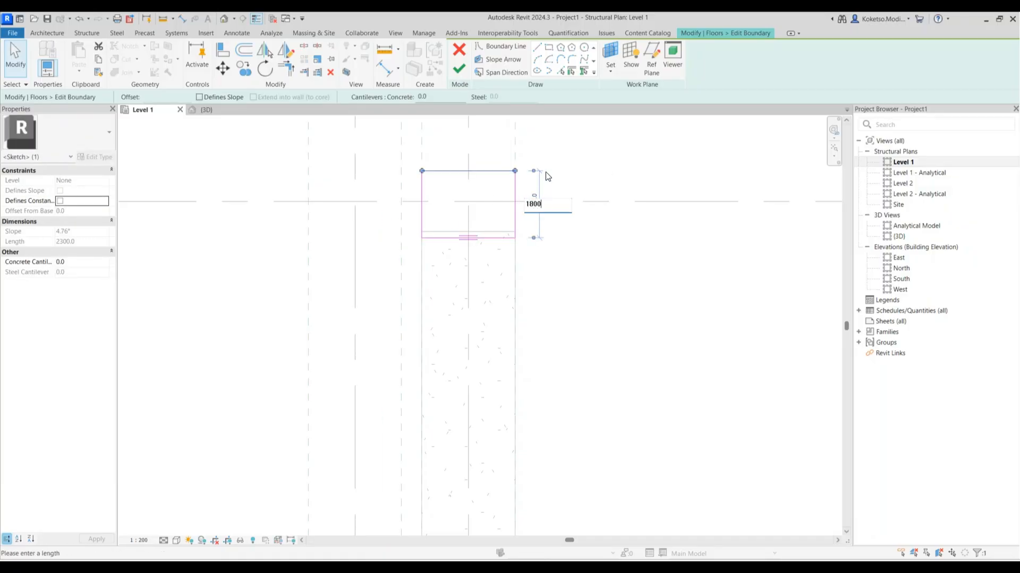
key(Return)
key(Escape)
click(459, 68)
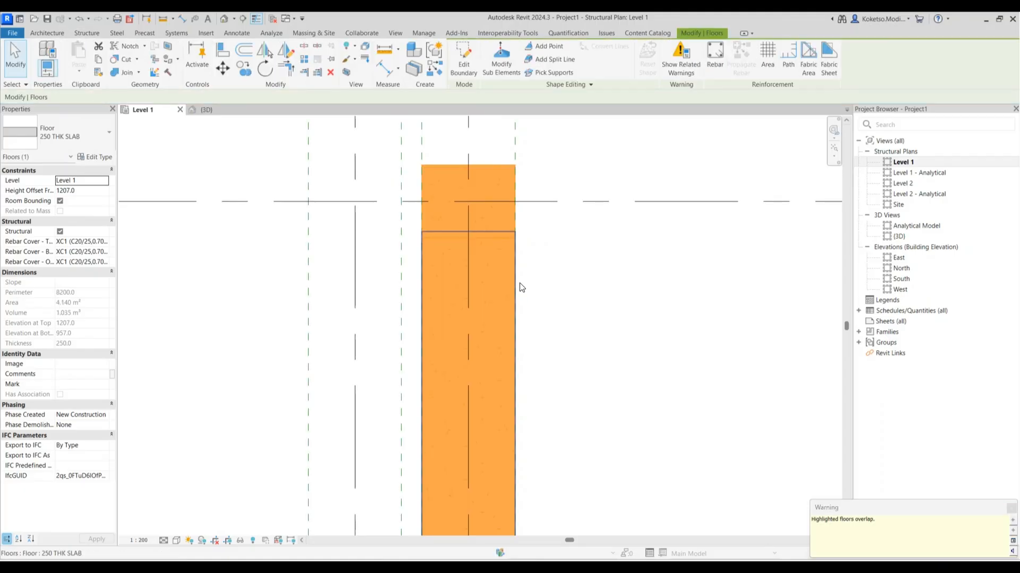
- Edit the last sloped slab's boundary, aligning its upper edge with the resized landing's inner edge
click(469, 61)
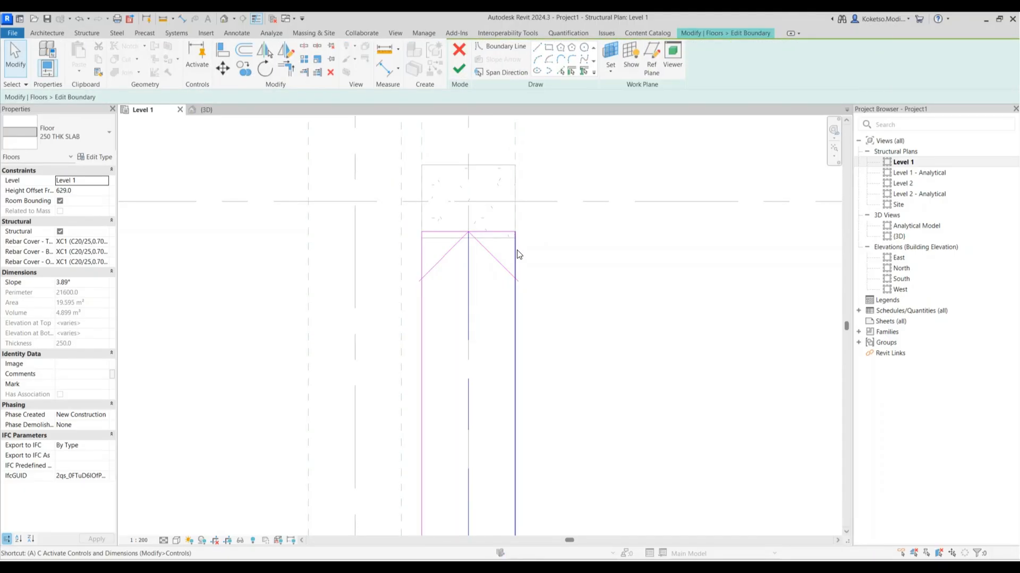
key(a)
key(l)
click(511, 239)
click(501, 232)
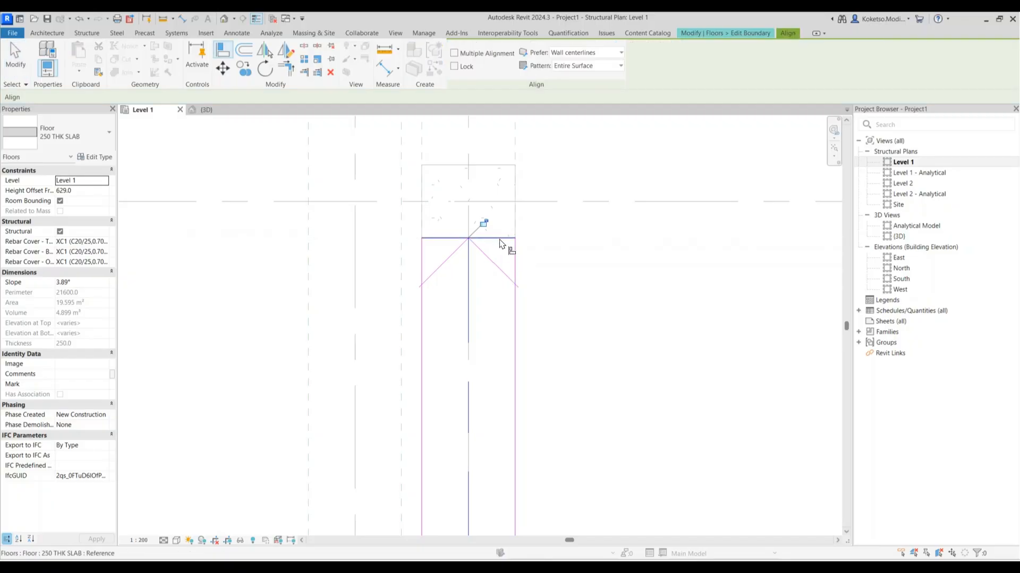
key(Escape)
click(461, 68)
click(365, 139)
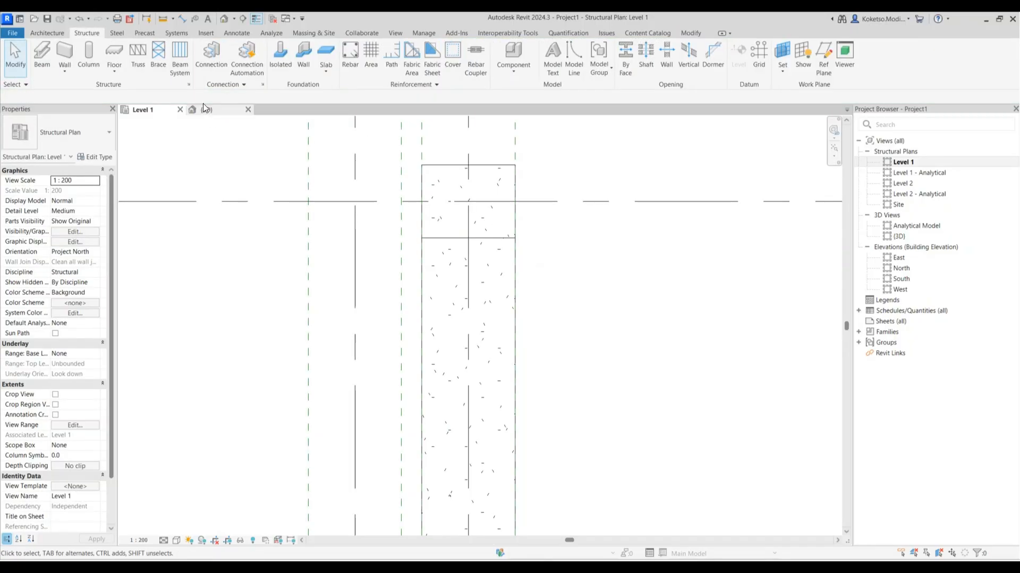
- In 3D, align the lower end of the sloped slab beyond grid 8 with the top edge of the grid 8 landing
click(203, 108)
shift+middle_drag(584, 323, 554, 257)
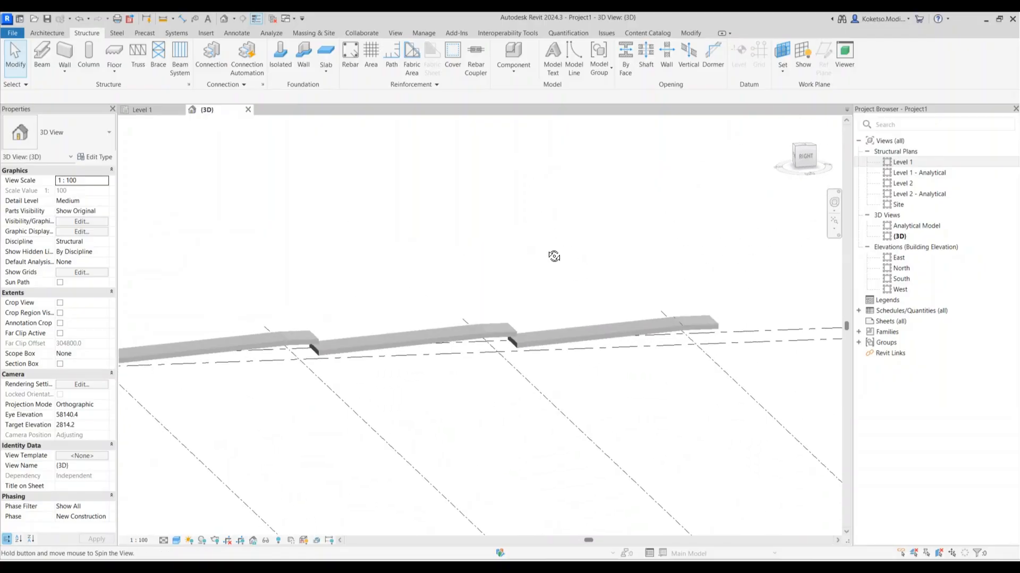
shift+middle_drag(428, 348, 500, 400)
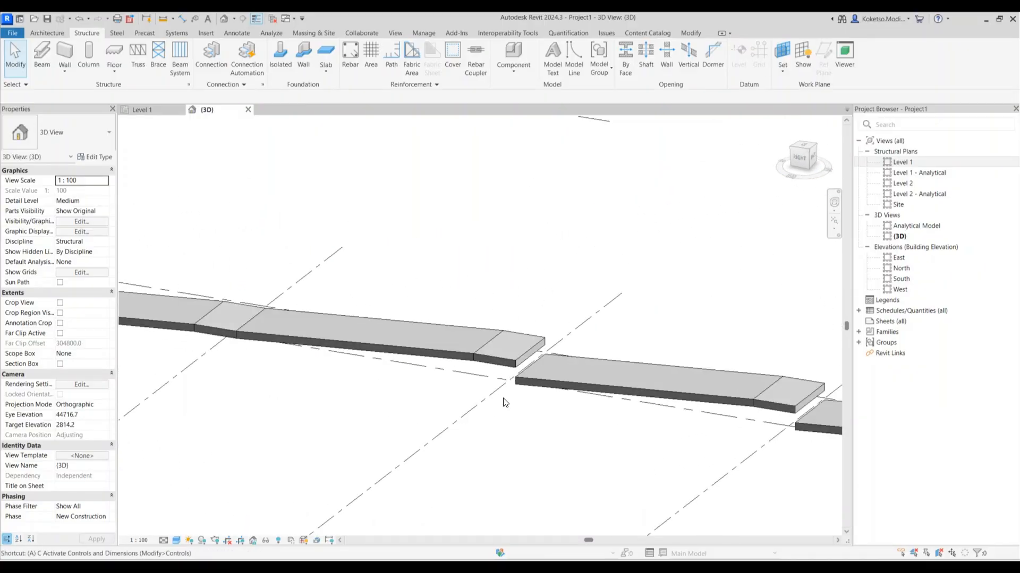
key(l)
scroll(515, 372, up, 1)
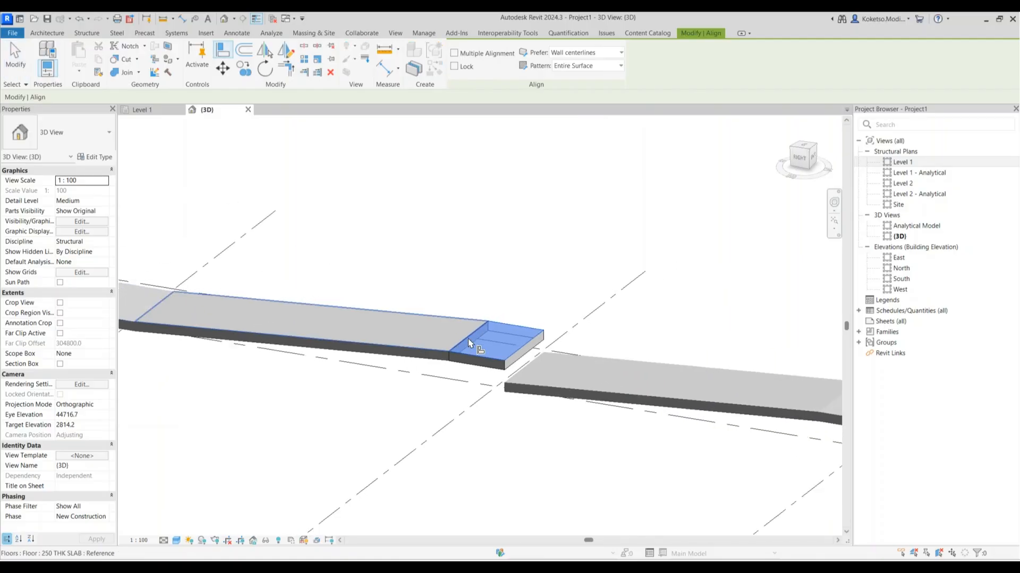
scroll(520, 371, up, 2)
click(529, 366)
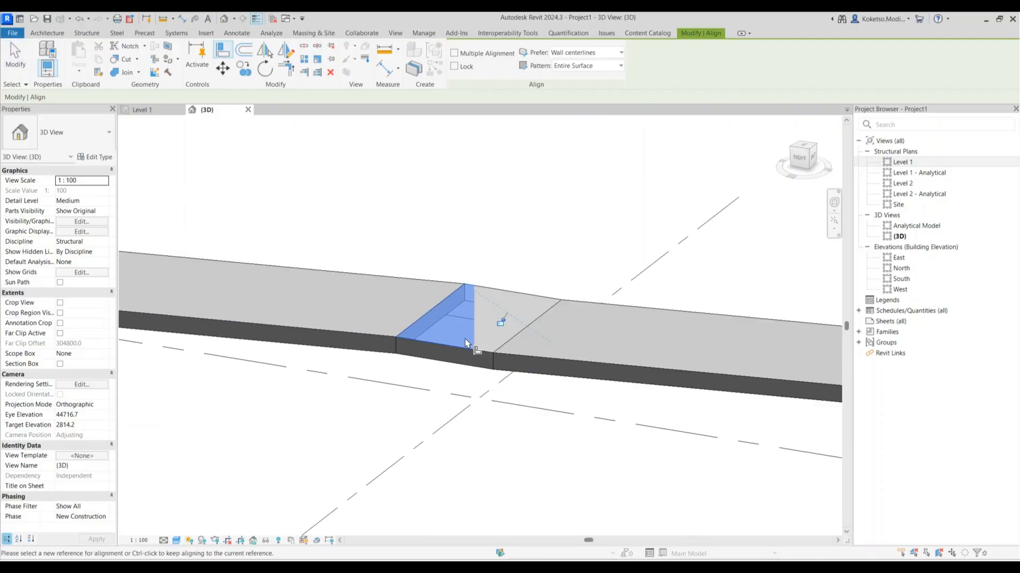
- In 3D, align the grid 9 landing with the sloped slab ending there, and the following slab's lower end with that landing's top edge
scroll(466, 343, down, 3)
scroll(657, 367, up, 2)
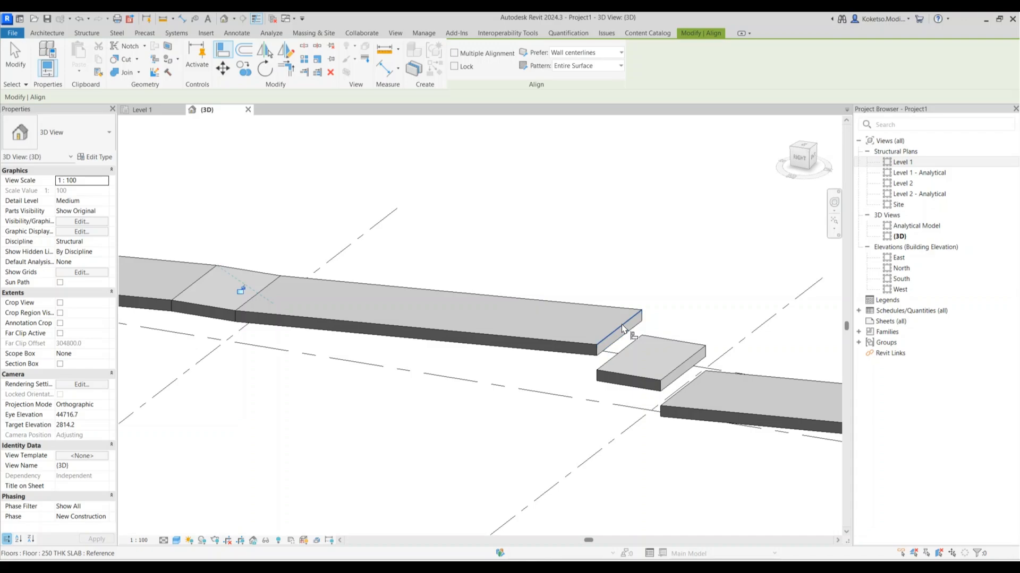
click(622, 325)
click(642, 344)
scroll(453, 320, down, 5)
scroll(716, 373, up, 3)
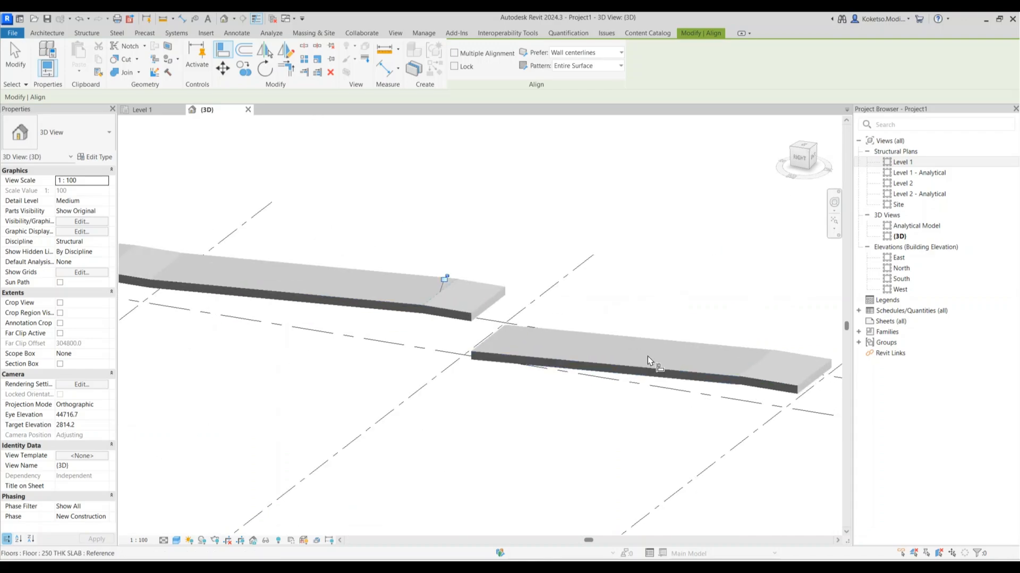
click(495, 293)
click(499, 338)
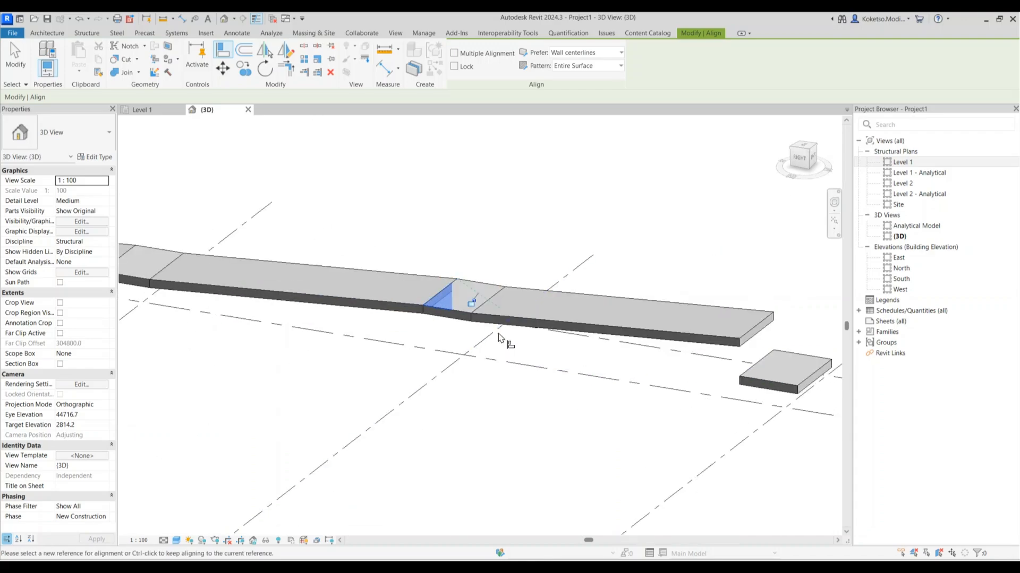
- Align the grid 10 landing with the top edge at the upper end of the last sloped slab
middle_drag(810, 347, 597, 347)
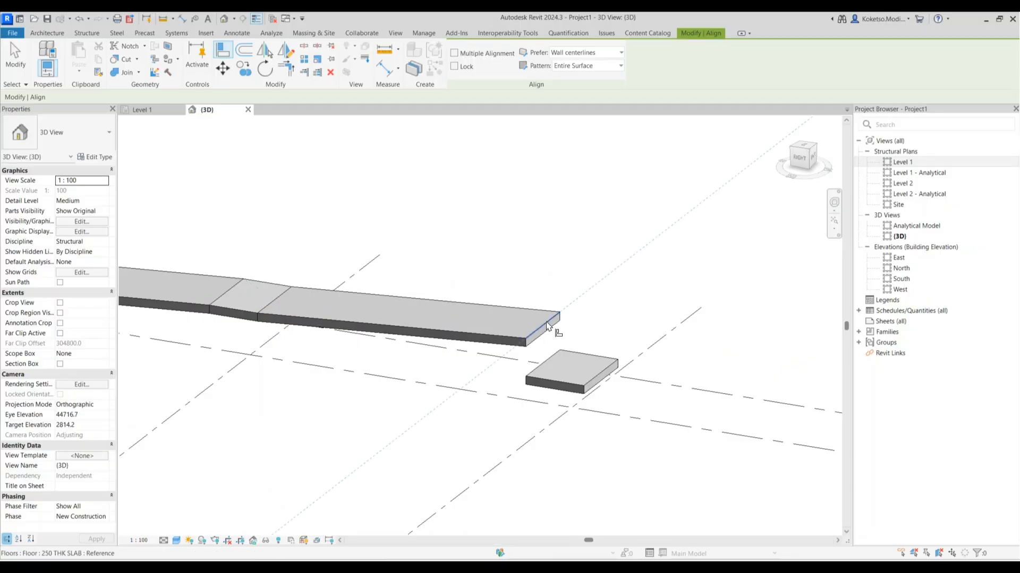
click(539, 330)
click(566, 362)
scroll(616, 353, down, 2)
key(Escape)
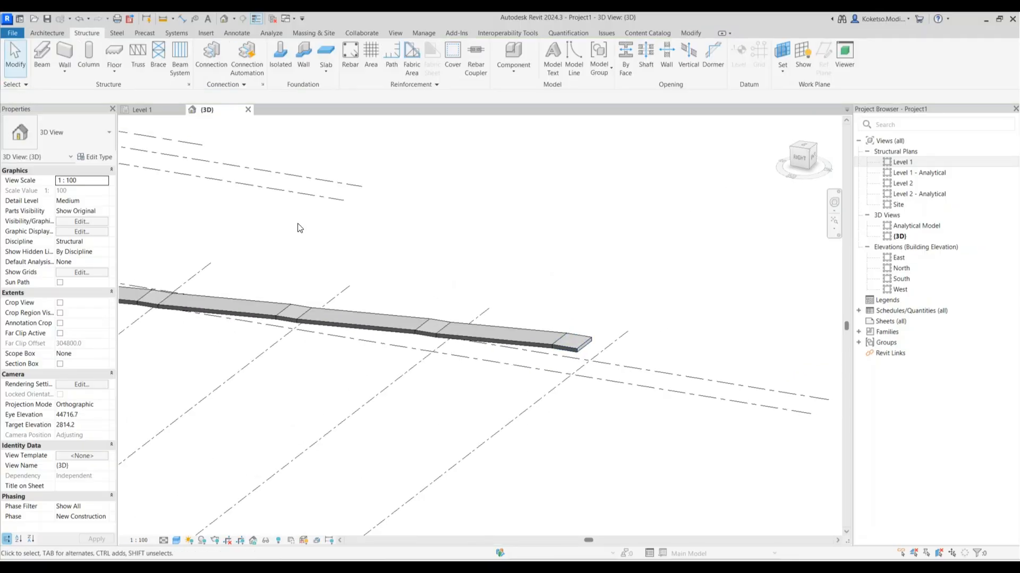
- On the Level 1 plan, extend the grid 10 landing's boundary across grid 4 by aligning its side edge with the far reference plane
click(142, 110)
scroll(568, 285, down, 1)
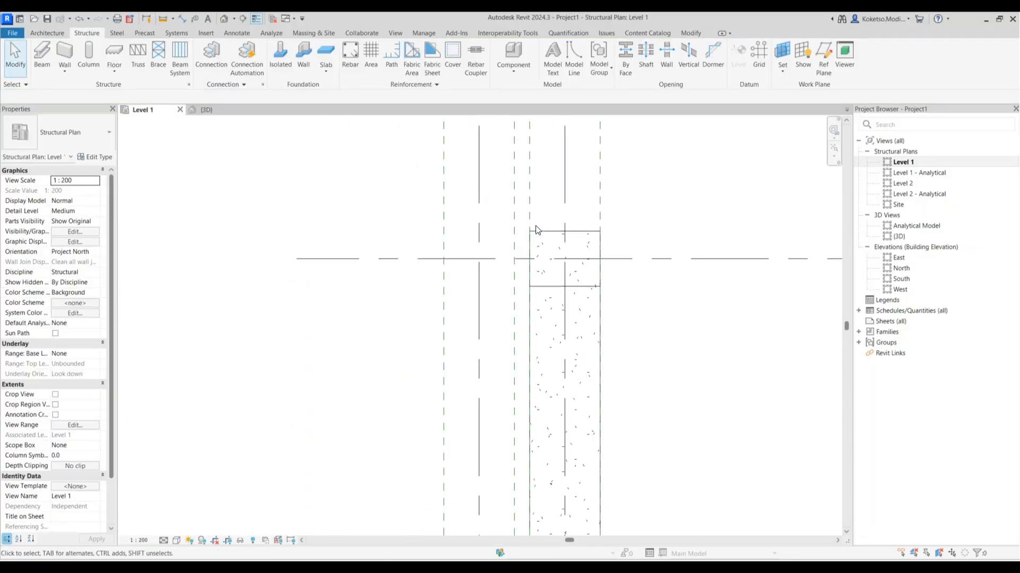
click(541, 234)
scroll(563, 259, up, 2)
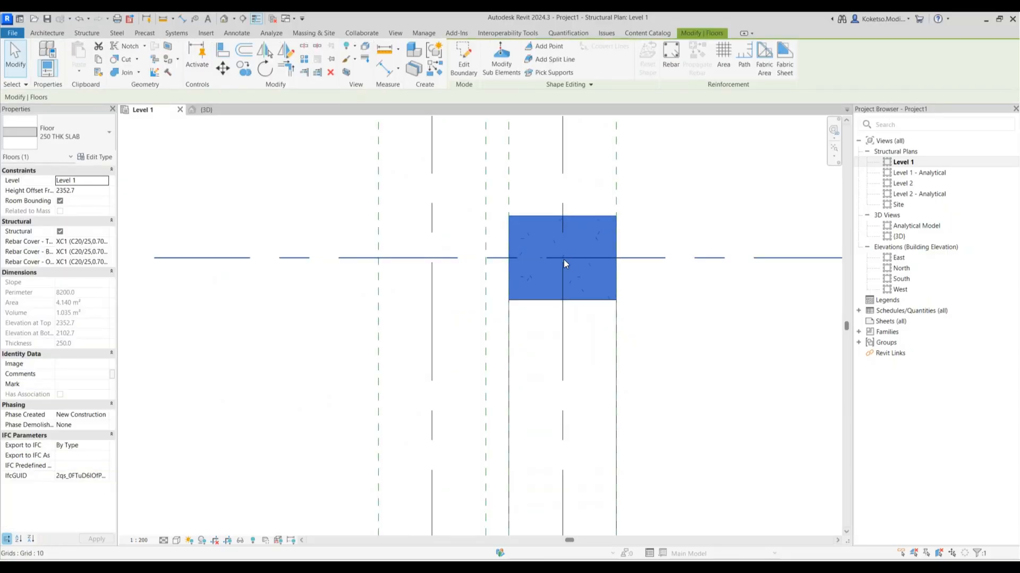
click(464, 64)
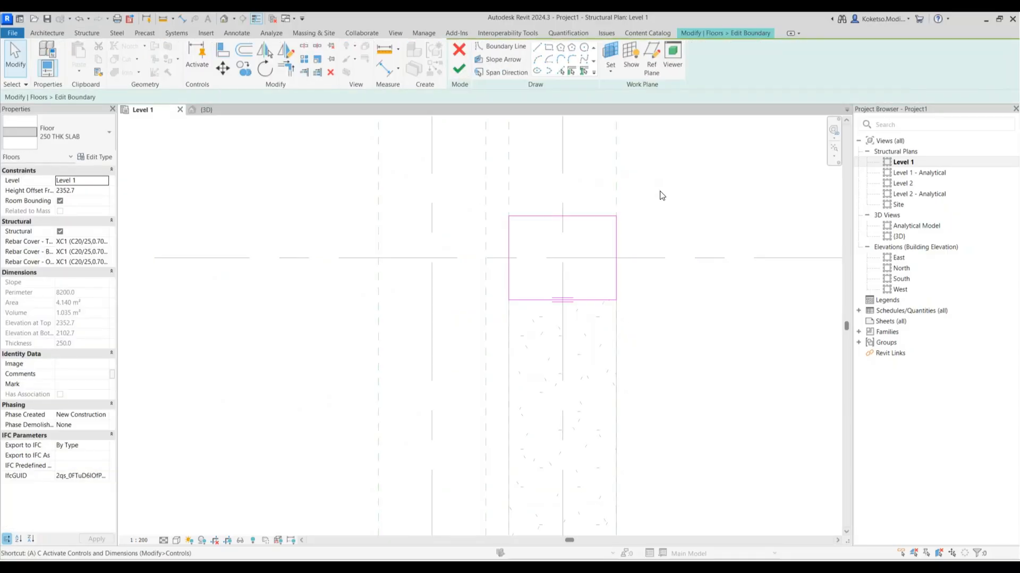
key(a)
key(l)
click(379, 234)
click(510, 239)
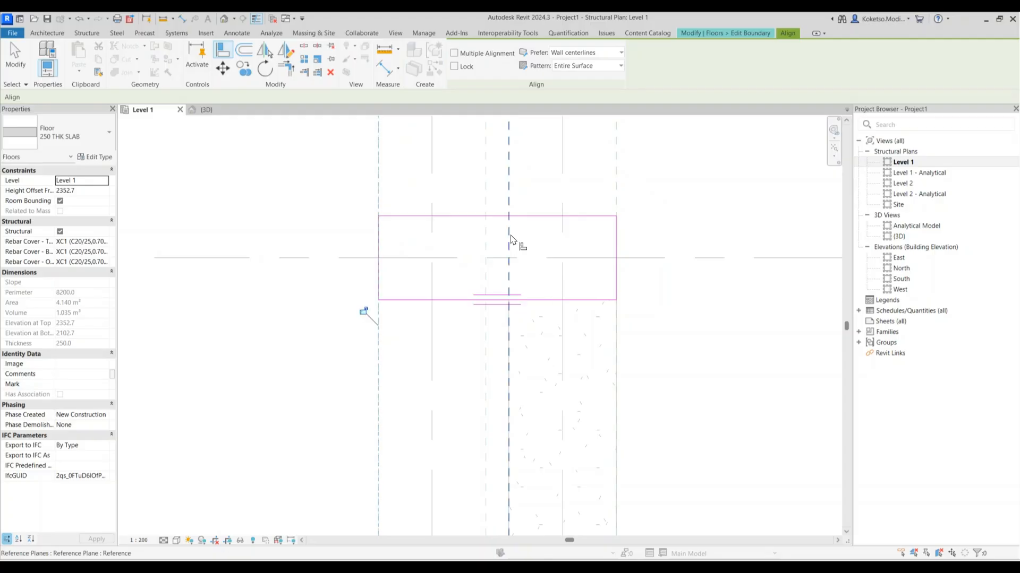
key(Escape)
scroll(445, 142, down, 2)
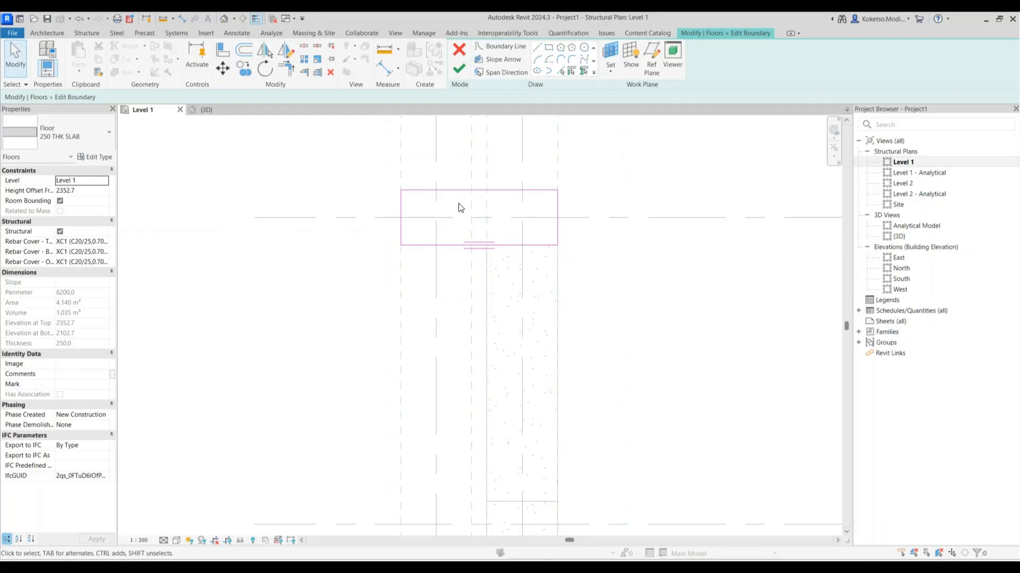
click(460, 68)
key(Escape)
scroll(467, 218, up, 1)
scroll(515, 233, down, 2)
click(216, 111)
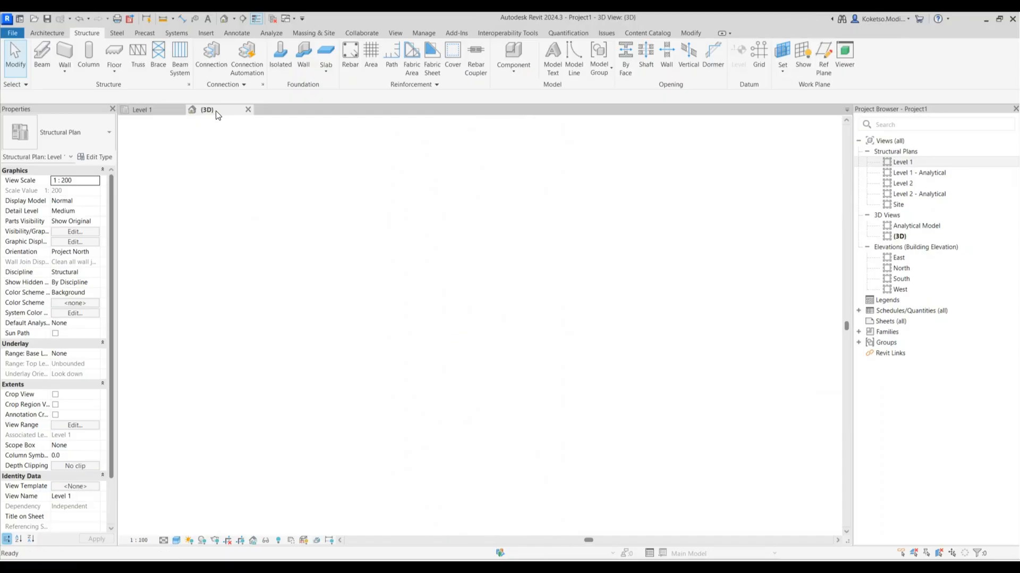
scroll(546, 294, down, 1)
shift+middle_drag(469, 303, 342, 182)
- On Level 1, start a 250 THK SLAB floor and sketch a rectangle along grid 4 from the grid 10 landing's inner edge to grid 9
click(163, 113)
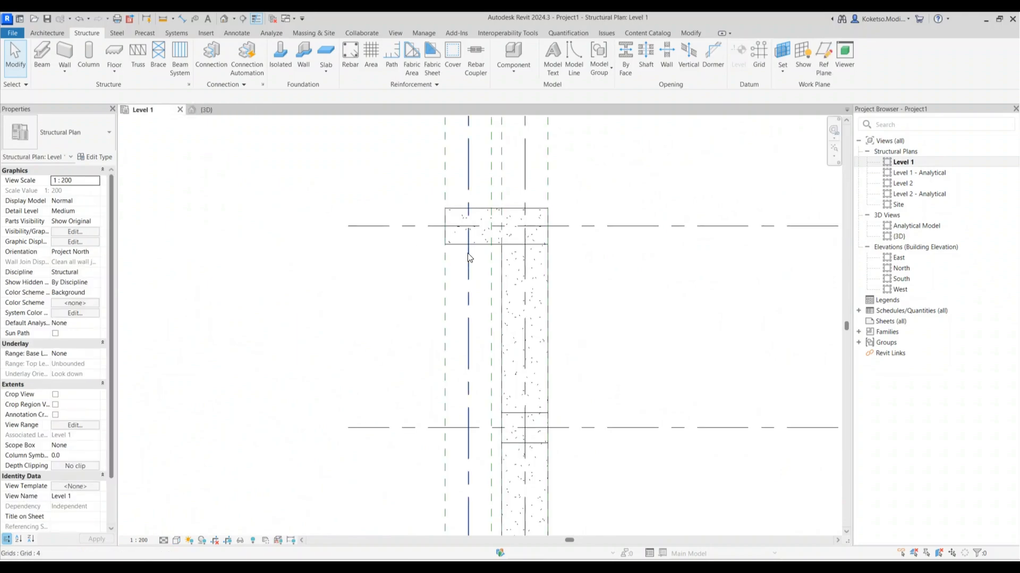
scroll(466, 255, up, 2)
click(112, 51)
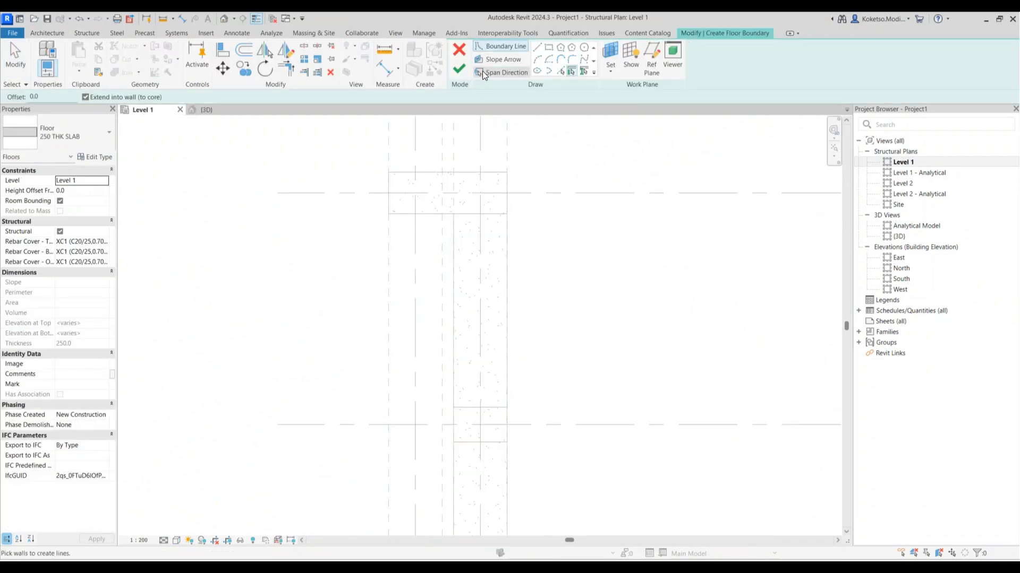
click(548, 46)
click(389, 214)
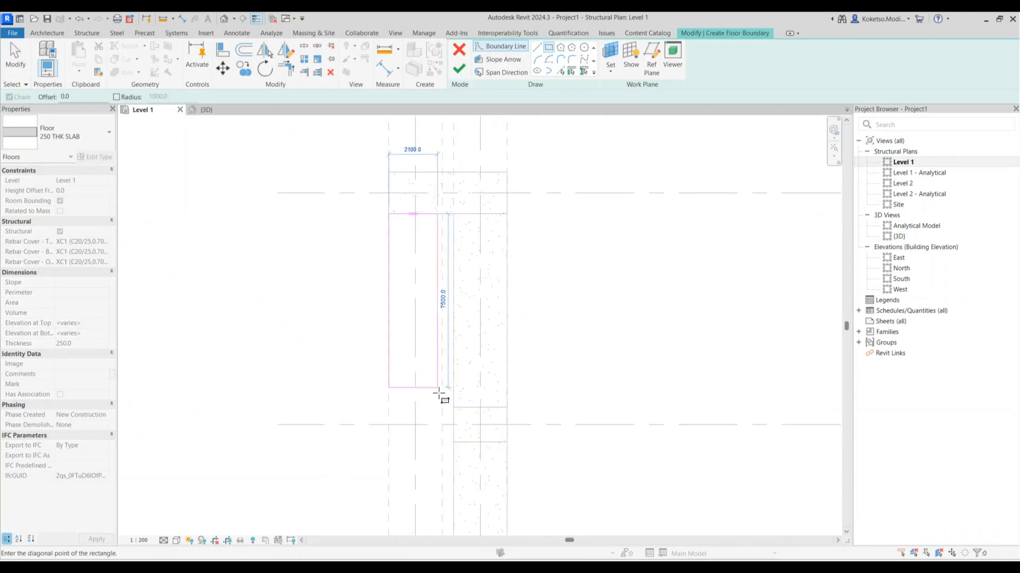
click(442, 425)
scroll(428, 439, up, 3)
key(Escape)
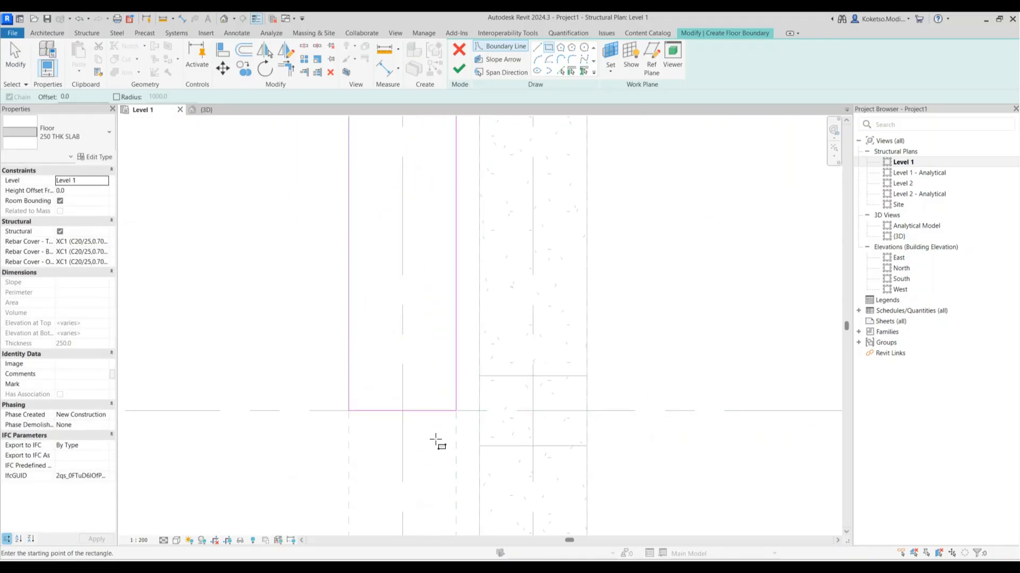
key(Escape)
- Align the new floor sketch's edge at grid 9 with the inner edge of the neighbouring grid 9 landing
middle_drag(443, 441, 437, 381)
scroll(434, 378, down, 2)
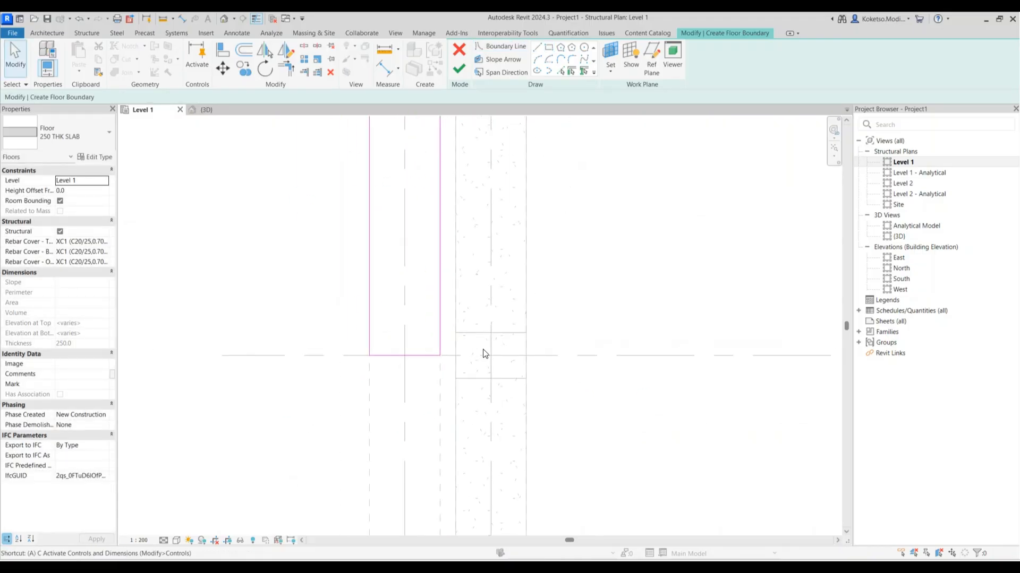
key(a)
key(l)
click(458, 334)
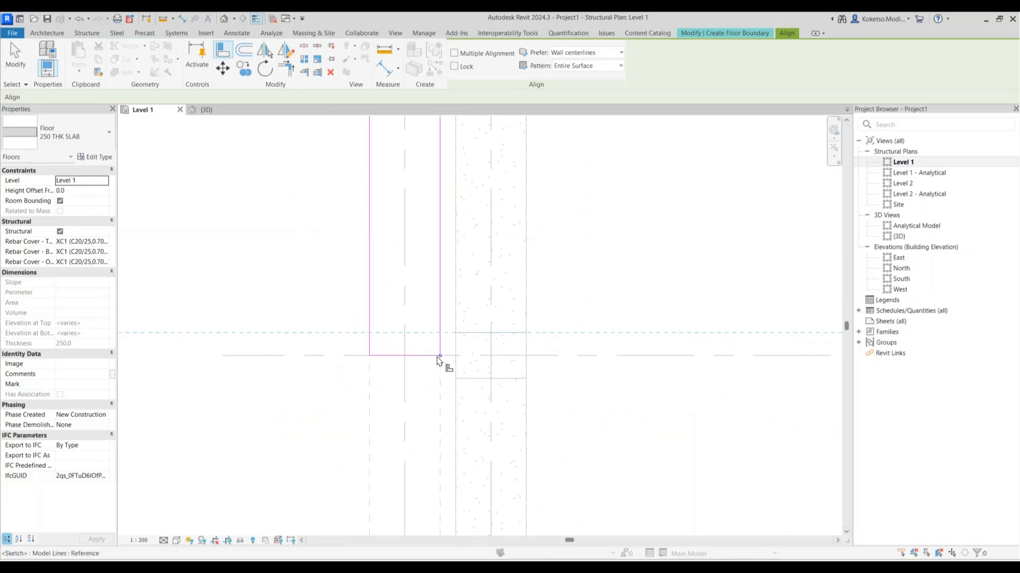
click(419, 356)
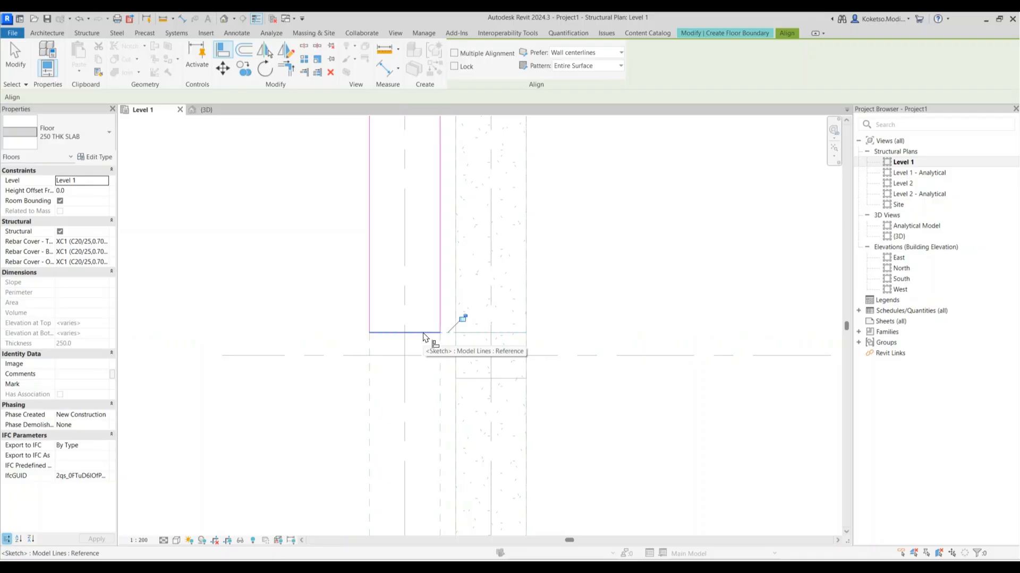
key(Escape)
key(Escape)
- Add a slope arrow along the sketch's centreline, starting at the grid 10 landing and ending at the edge near grid 9
scroll(392, 340, down, 5)
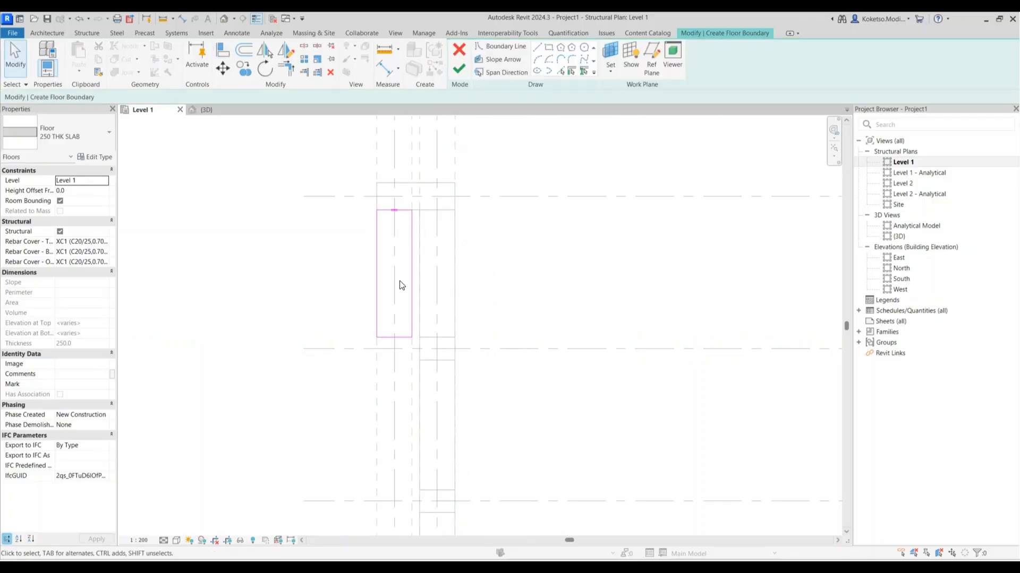
scroll(400, 258, up, 3)
middle_drag(404, 194, 446, 208)
click(489, 60)
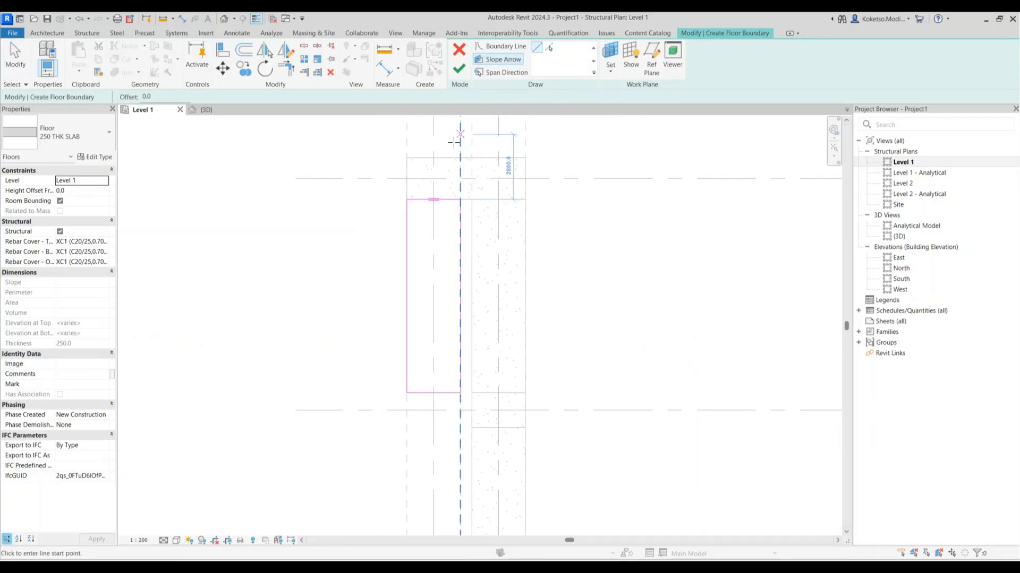
click(433, 200)
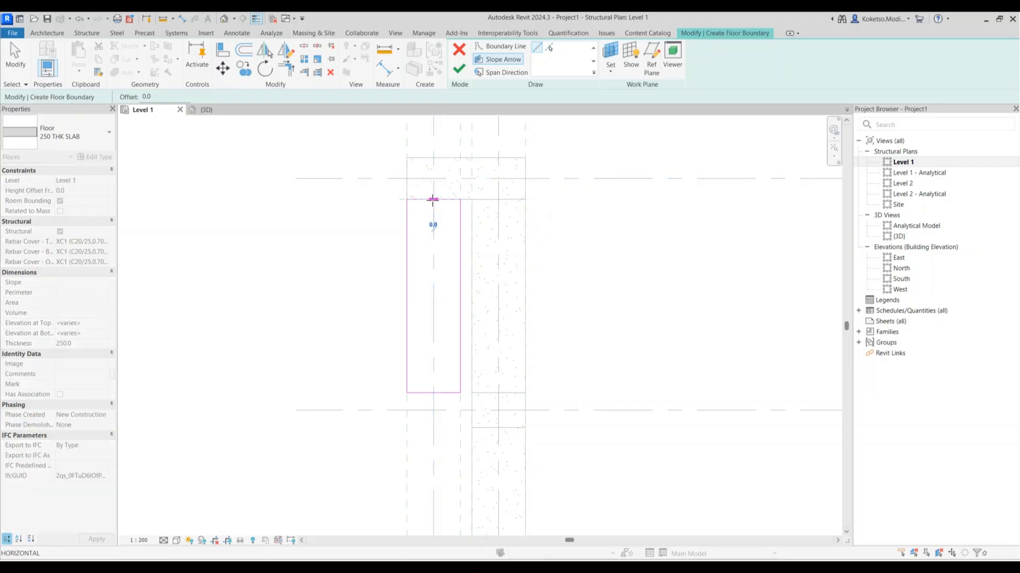
click(432, 382)
key(Escape)
key(Escape)
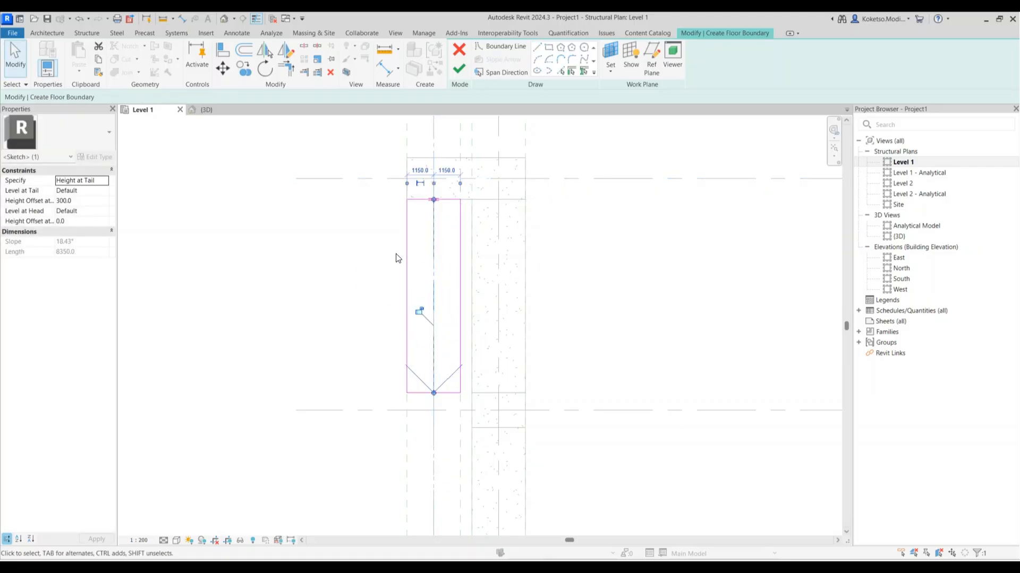
- Define the slope arrow by Slope, set it to 3.89°, and finish the floor sketch
click(88, 200)
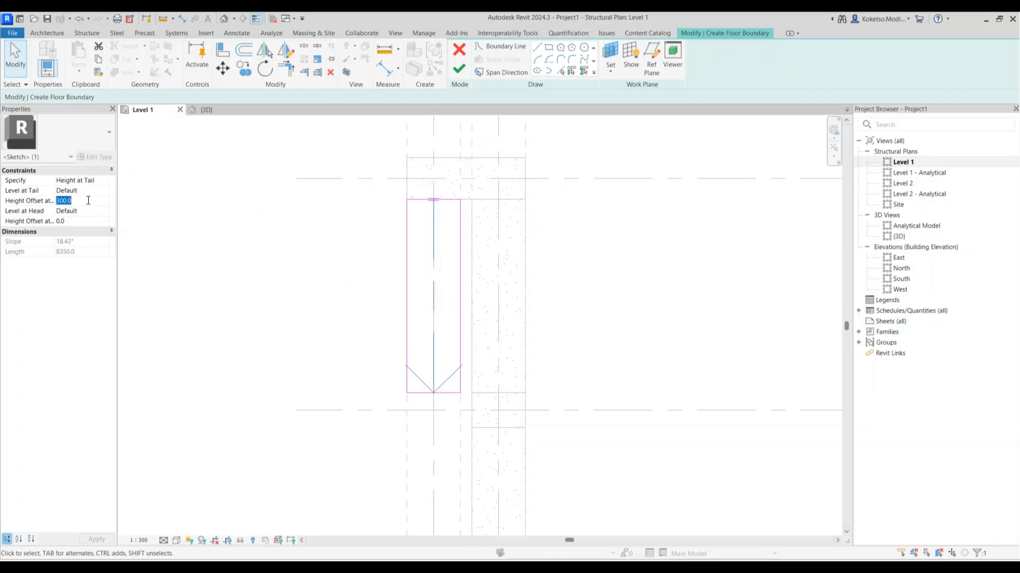
click(104, 182)
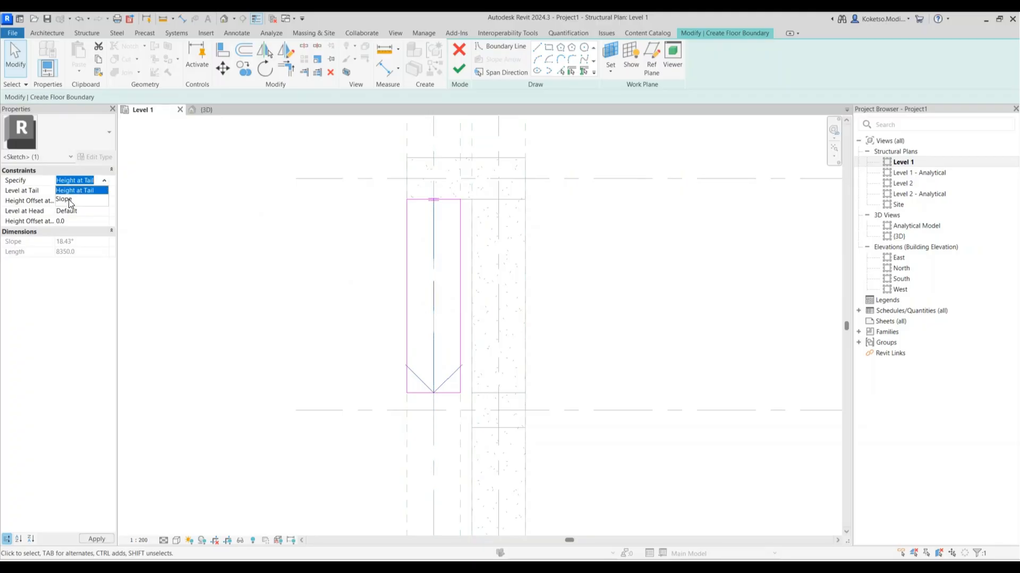
click(69, 199)
click(89, 203)
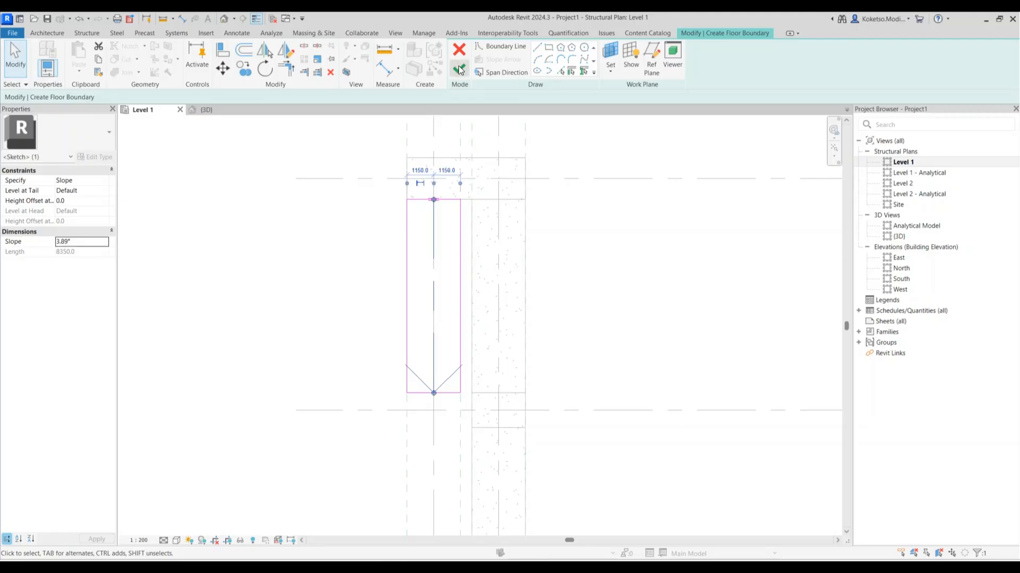
click(459, 68)
- In 3D, align the lower end of the new grid 4 slab with the extended grid 10 landing's inner top edge
click(207, 109)
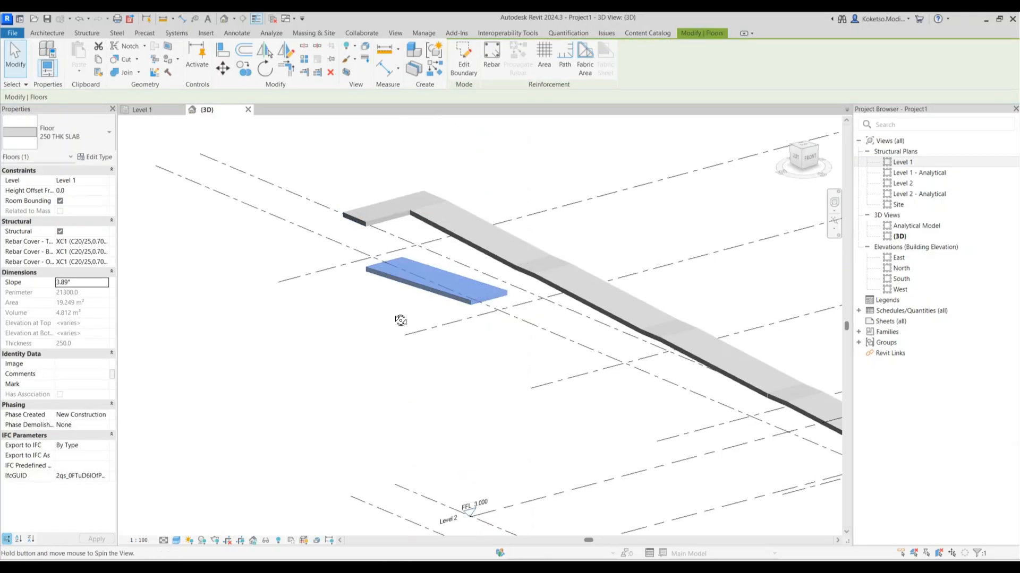
shift+middle_drag(400, 320, 396, 323)
key(a)
key(l)
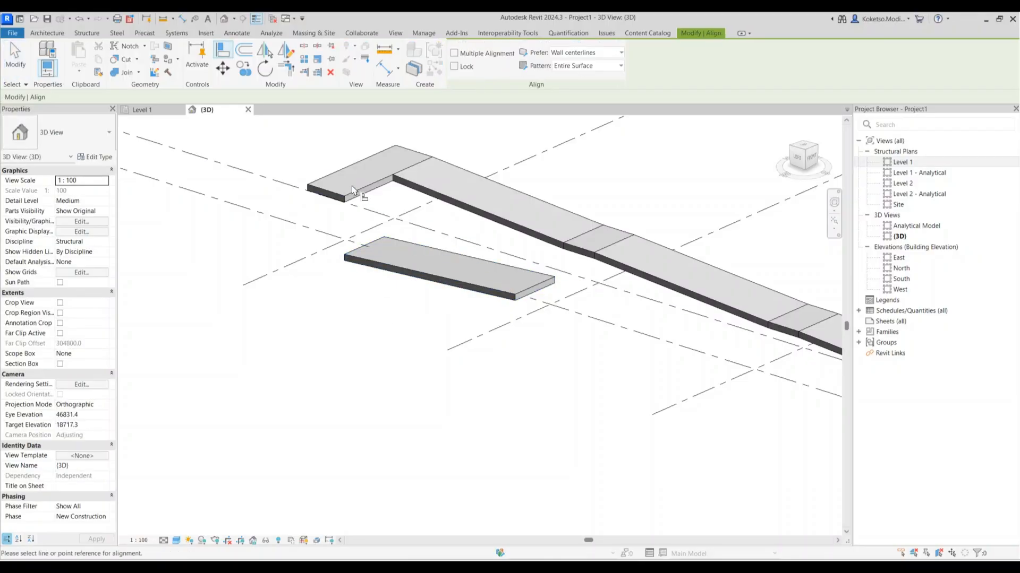
click(353, 192)
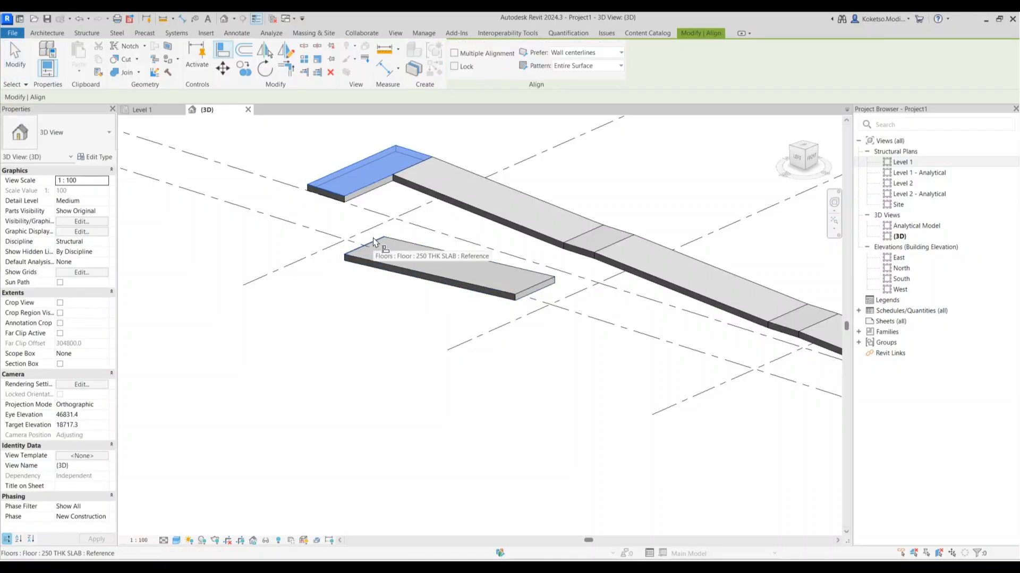
click(374, 240)
key(Escape)
key(Escape)
scroll(478, 274, down, 3)
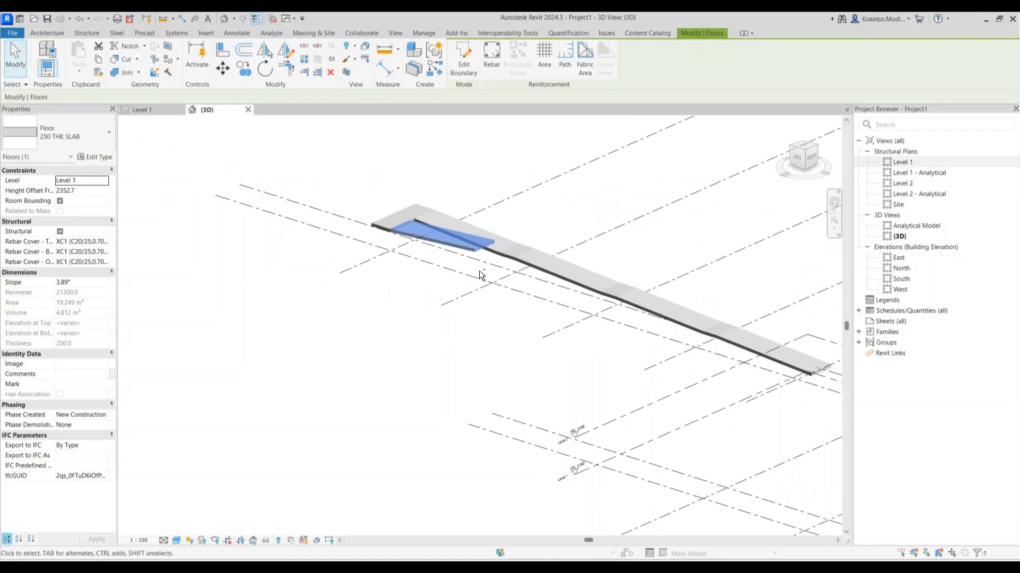
shift+middle_drag(480, 276, 425, 255)
click(519, 298)
- On the Level 1 plan, copy the grid 9 landing across to grid 4, meeting the end of the new sloped slab
click(152, 112)
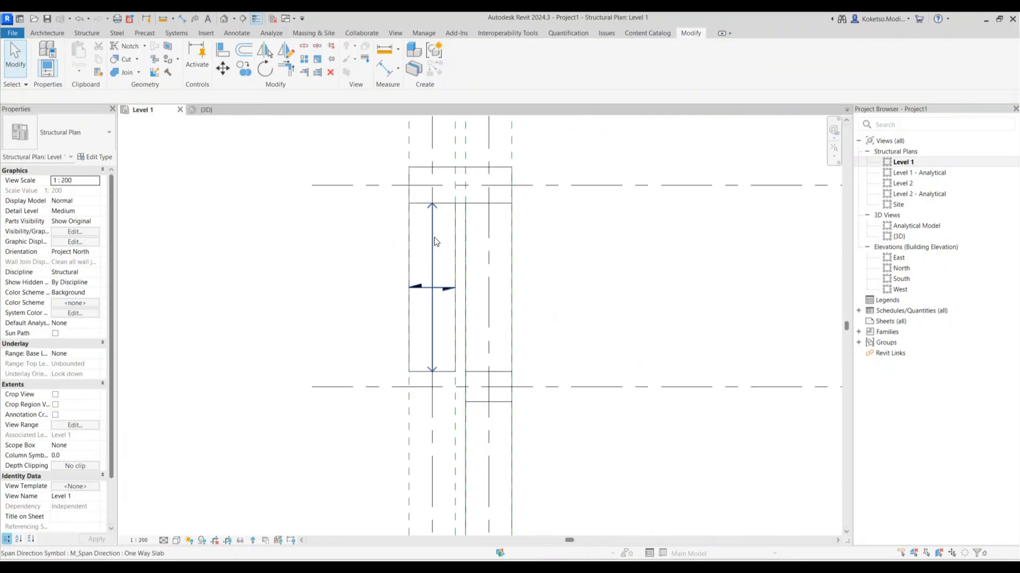
scroll(457, 297, up, 2)
click(449, 313)
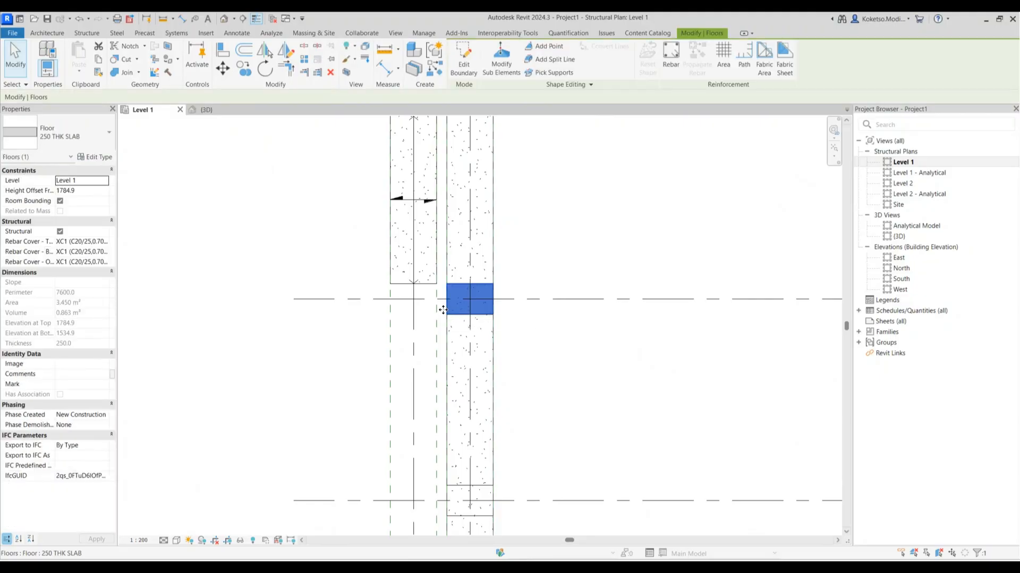
scroll(417, 297, up, 2)
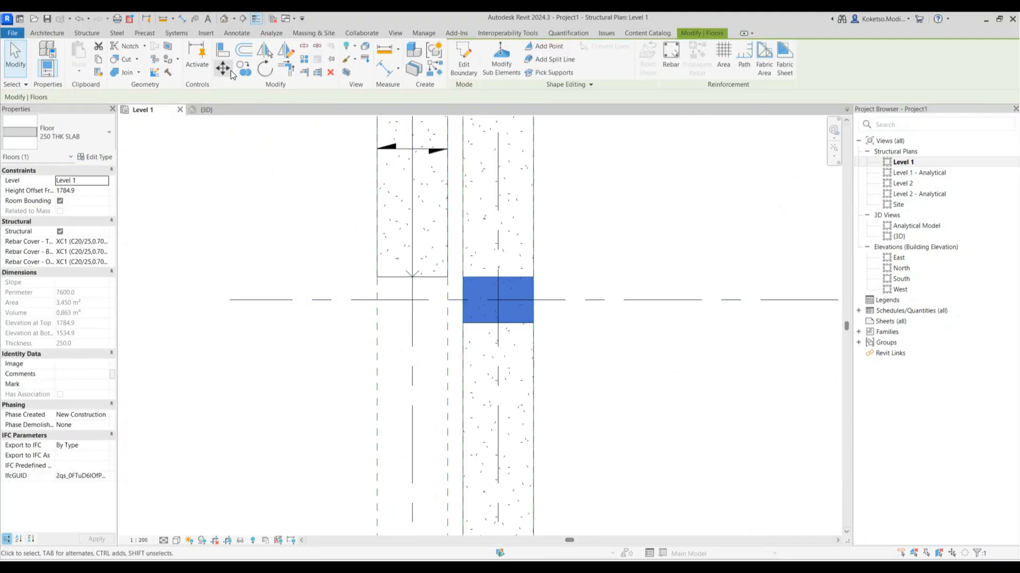
key(c)
key(o)
click(533, 276)
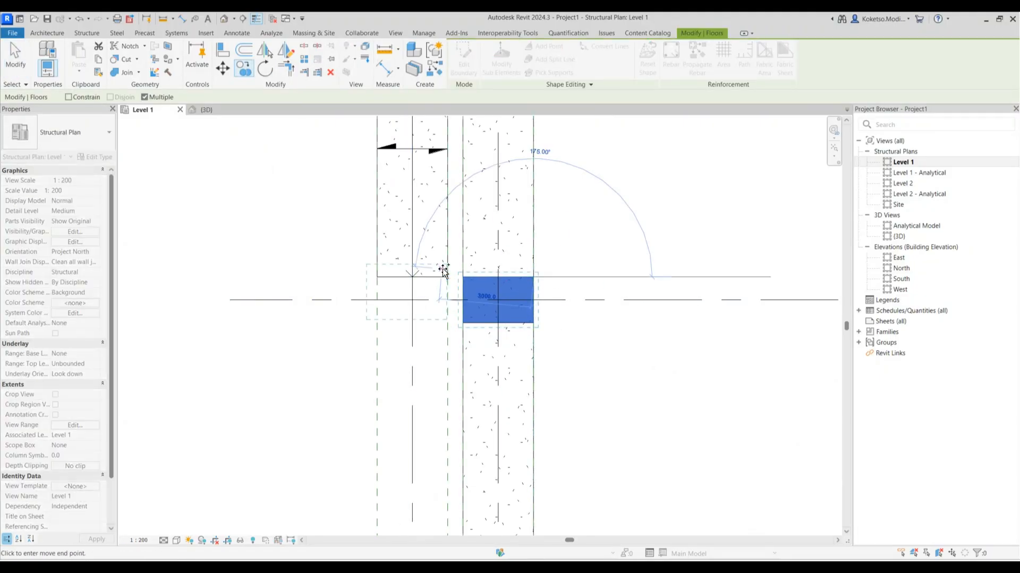
click(449, 277)
scroll(448, 246, down, 2)
key(Escape)
- Copy the grid 5 landing one bay below grid 9 straight across to the grid 4 strip
middle_drag(491, 460, 535, 250)
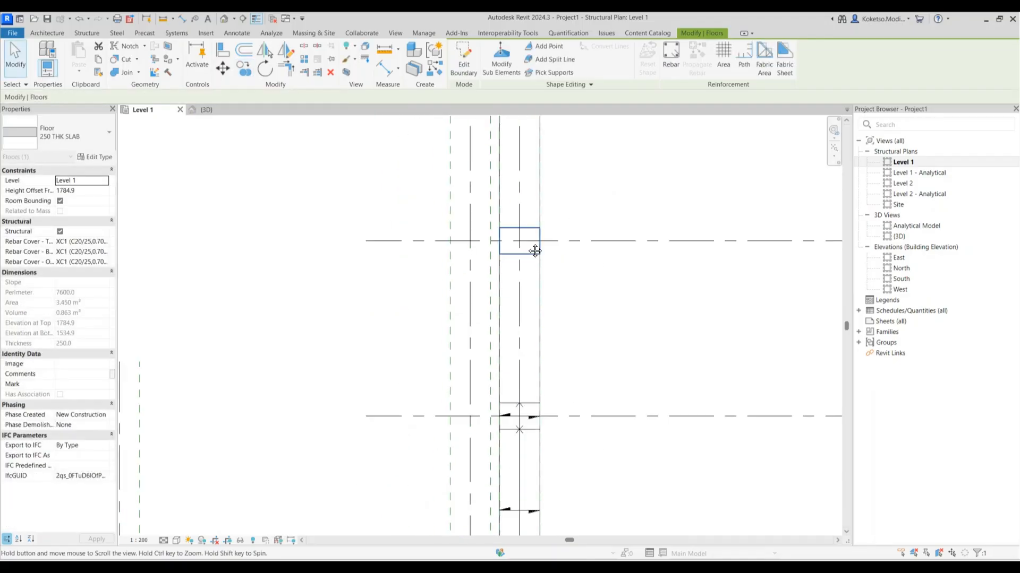
scroll(531, 235, down, 1)
click(531, 234)
scroll(531, 235, up, 2)
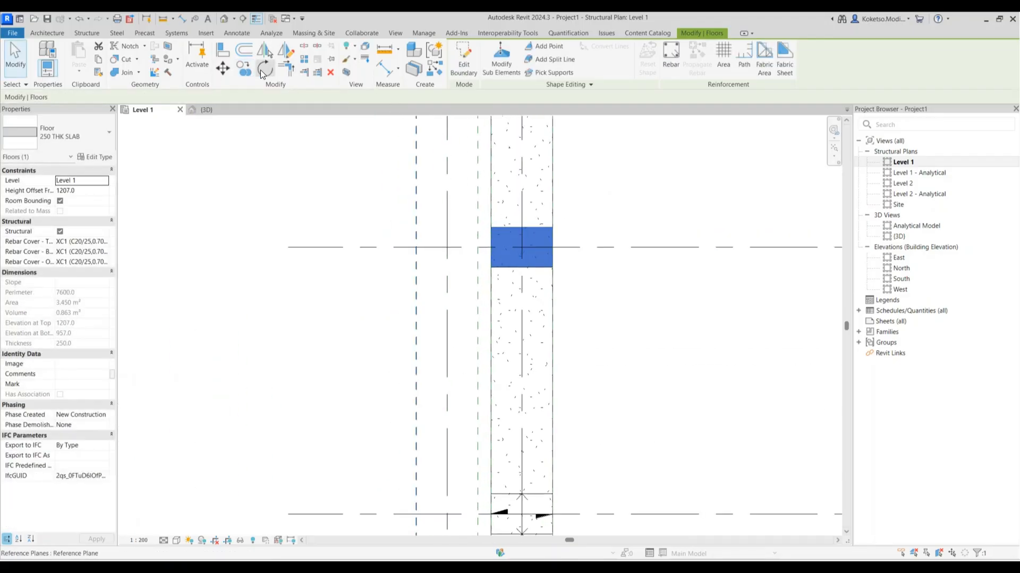
key(c)
key(o)
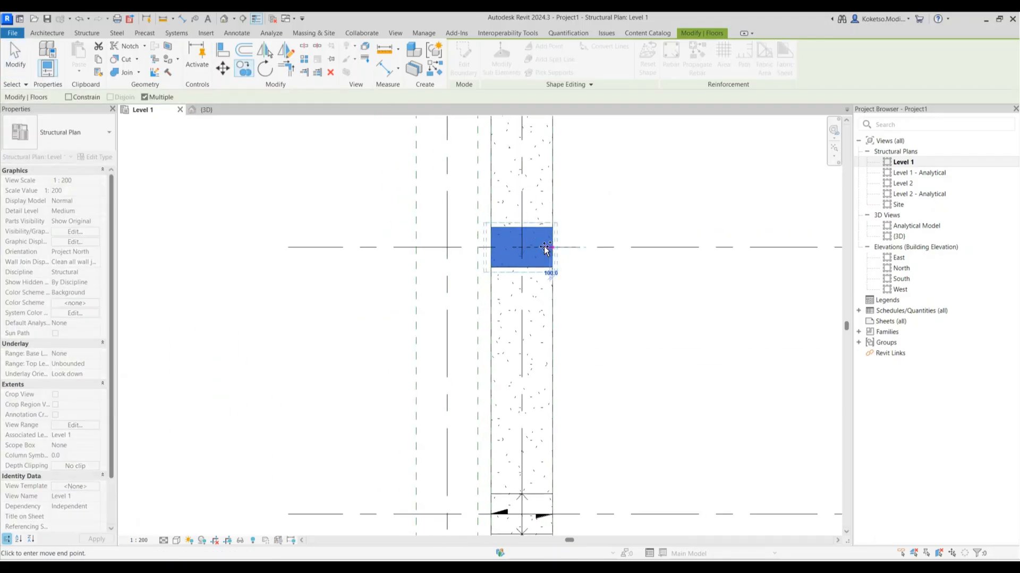
click(478, 248)
scroll(478, 247, down, 2)
middle_drag(514, 364, 540, 303)
scroll(542, 329, up, 1)
key(Escape)
key(Escape)
- Copy the grid 5 landing two bays below grid 9 straight across to the grid 4 strip
click(545, 304)
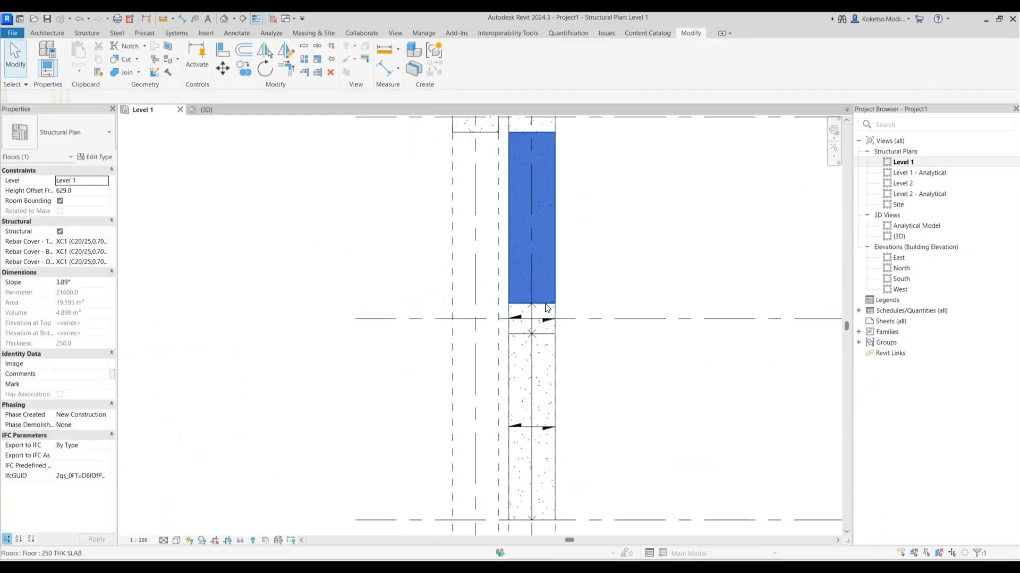
key(Escape)
click(547, 334)
middle_drag(552, 378, 577, 302)
scroll(577, 303, down, 2)
scroll(573, 241, up, 2)
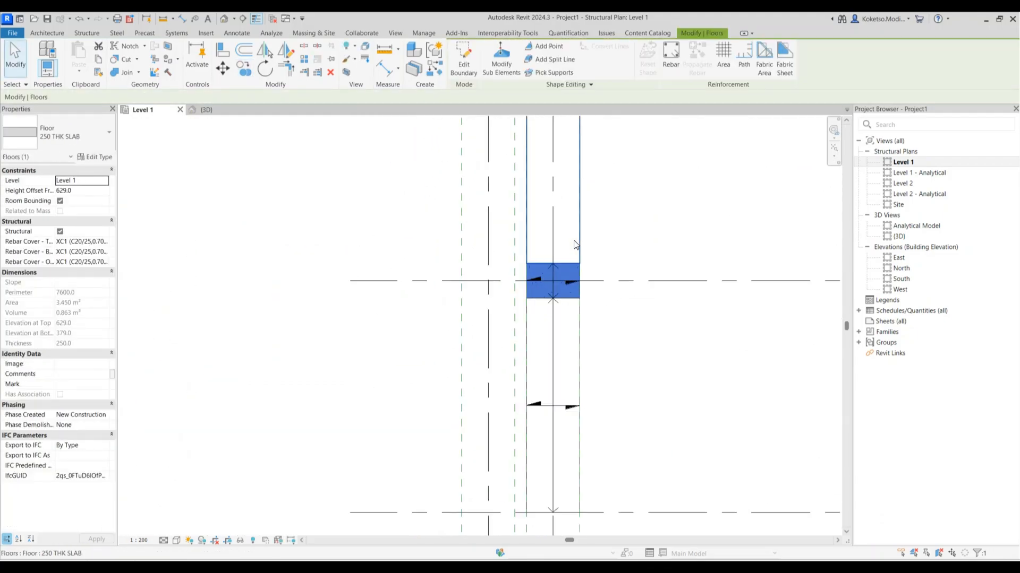
click(243, 69)
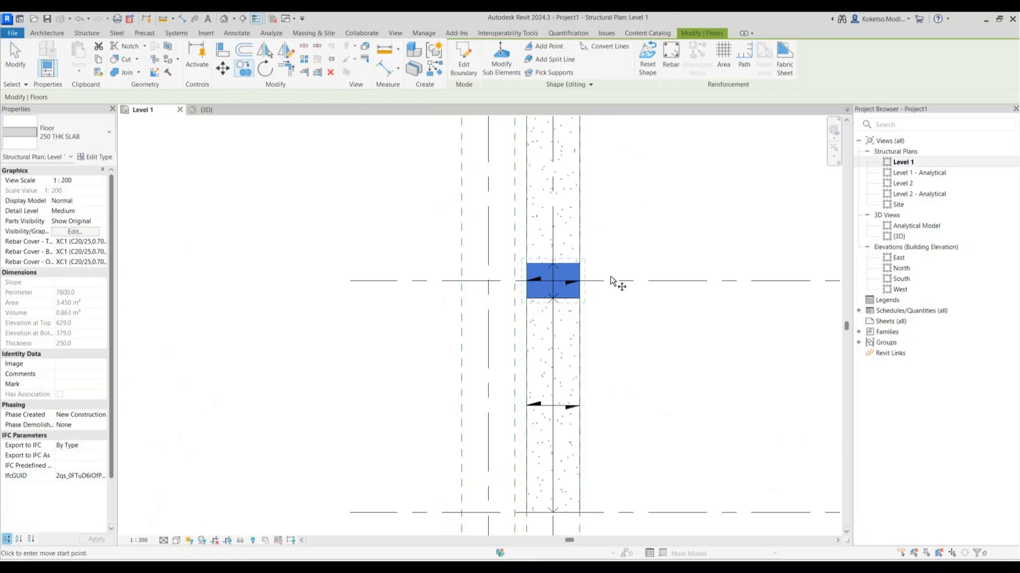
click(579, 280)
click(514, 282)
middle_drag(533, 313, 510, 367)
scroll(509, 367, down, 2)
key(Escape)
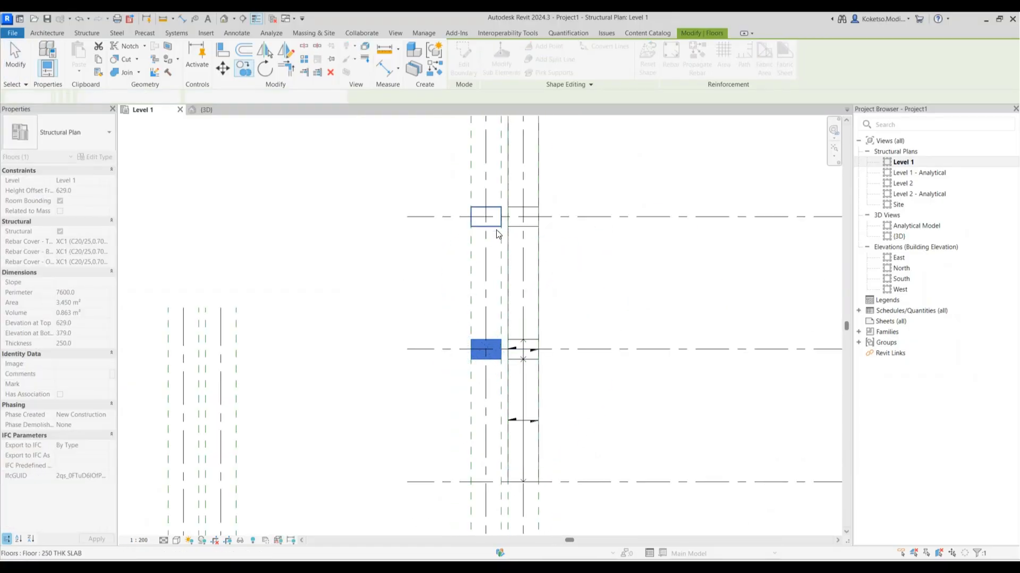
key(Escape)
middle_drag(497, 215, 446, 376)
scroll(412, 290, up, 3)
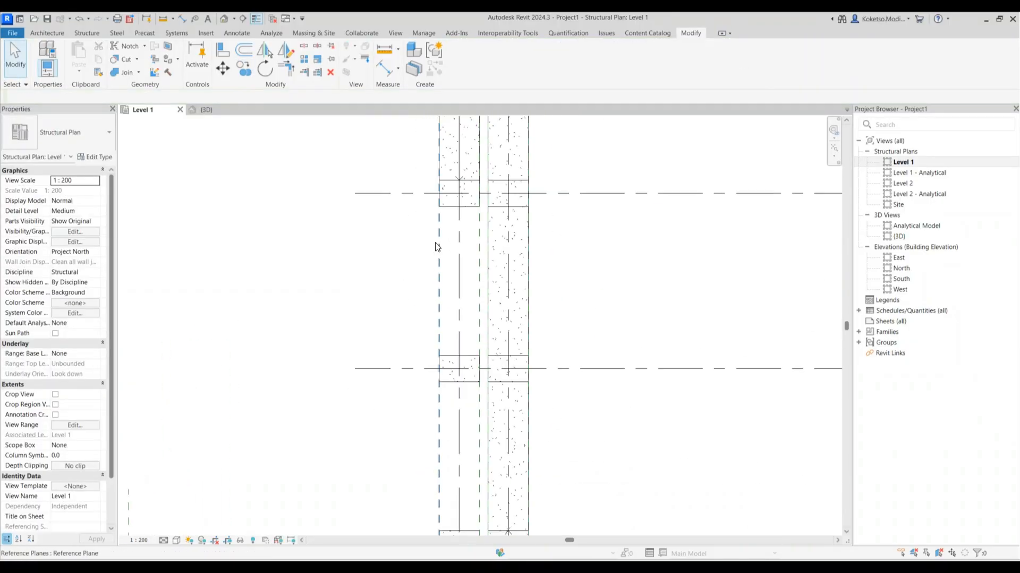
click(86, 32)
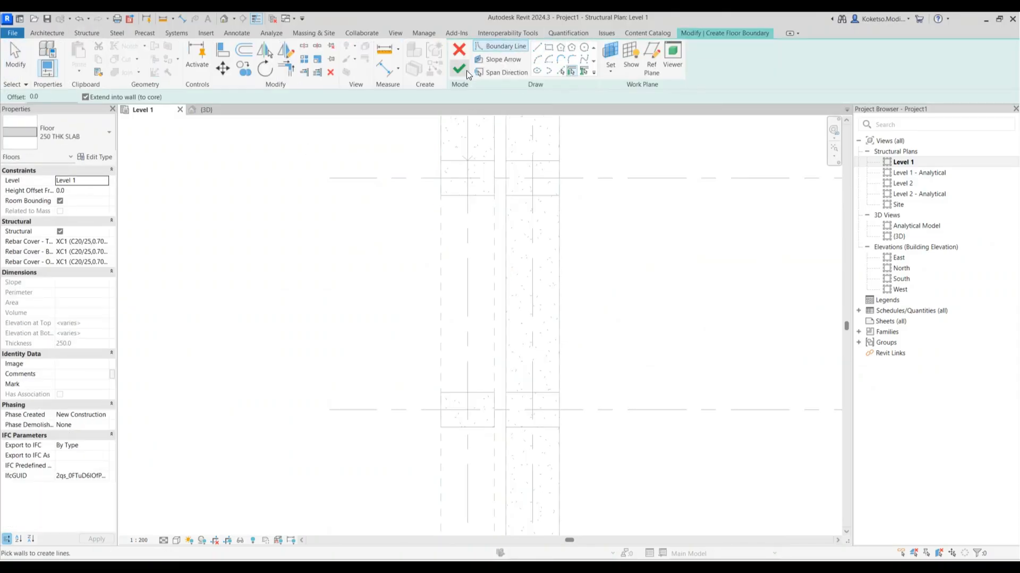
click(460, 68)
- Copy the grid 4 sloped slab from its grid 10 end to the far edge of the grid 9 landing
scroll(478, 200, down, 2)
click(455, 230)
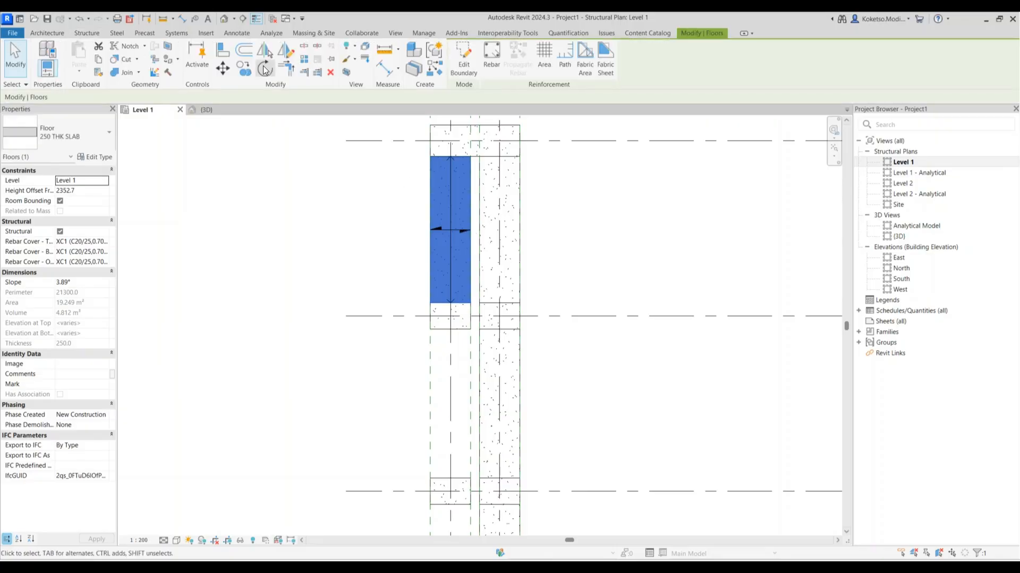
click(248, 71)
click(430, 156)
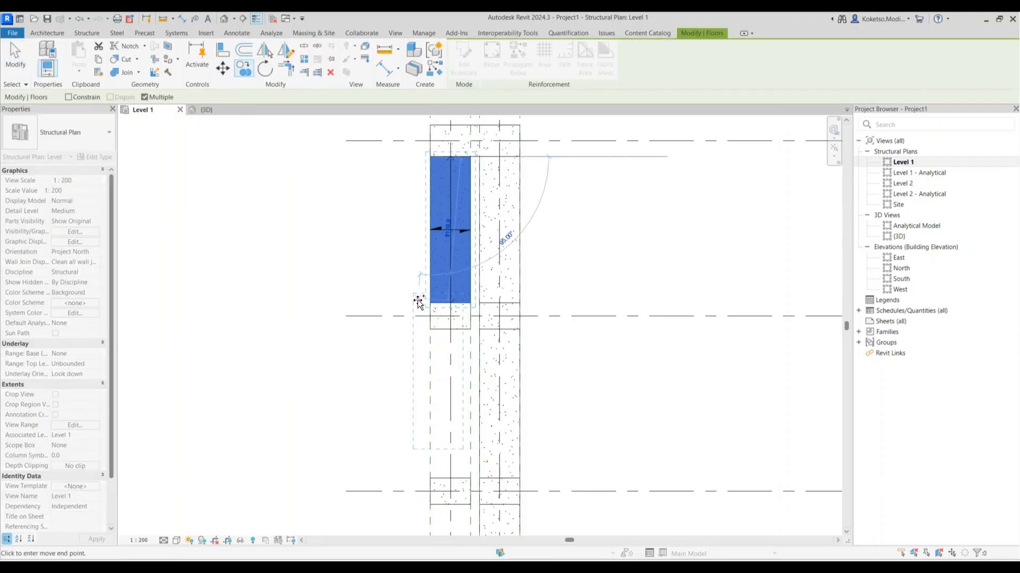
click(431, 329)
scroll(428, 280, up, 2)
key(Escape)
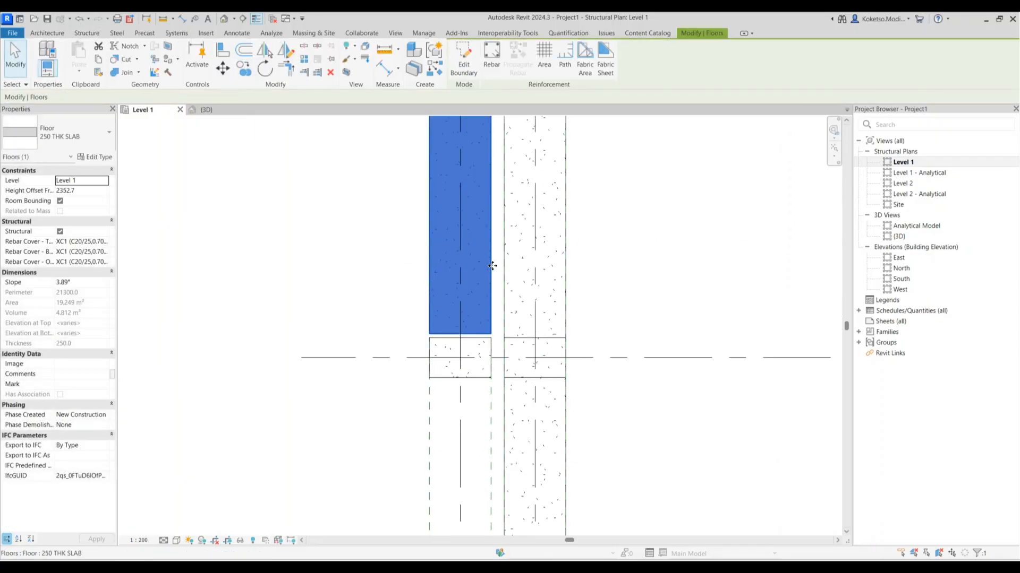
- Edit the copied slab's boundary, aligning its far edge with the near edge of the next landing, and finish the sketch
click(464, 60)
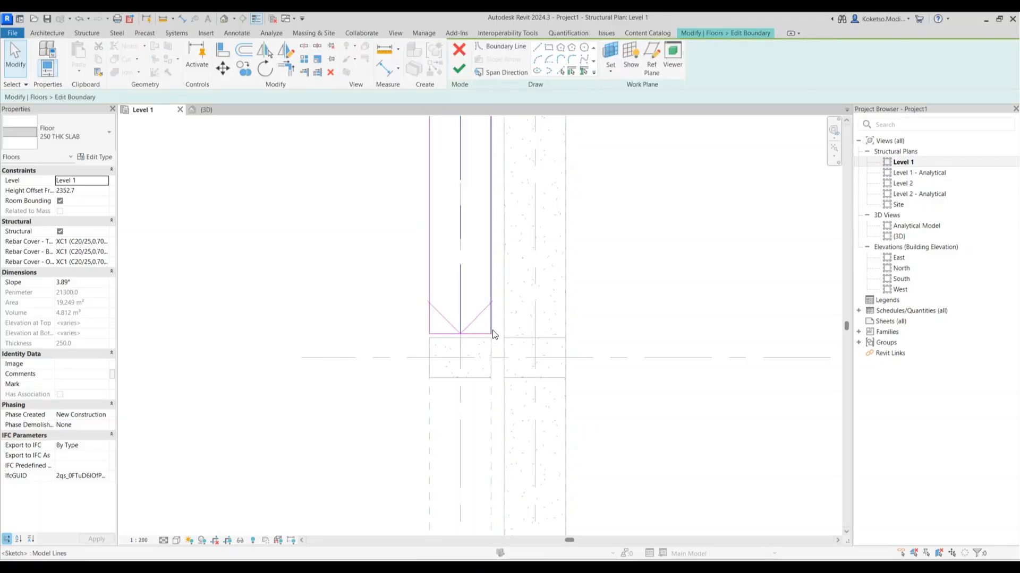
key(l)
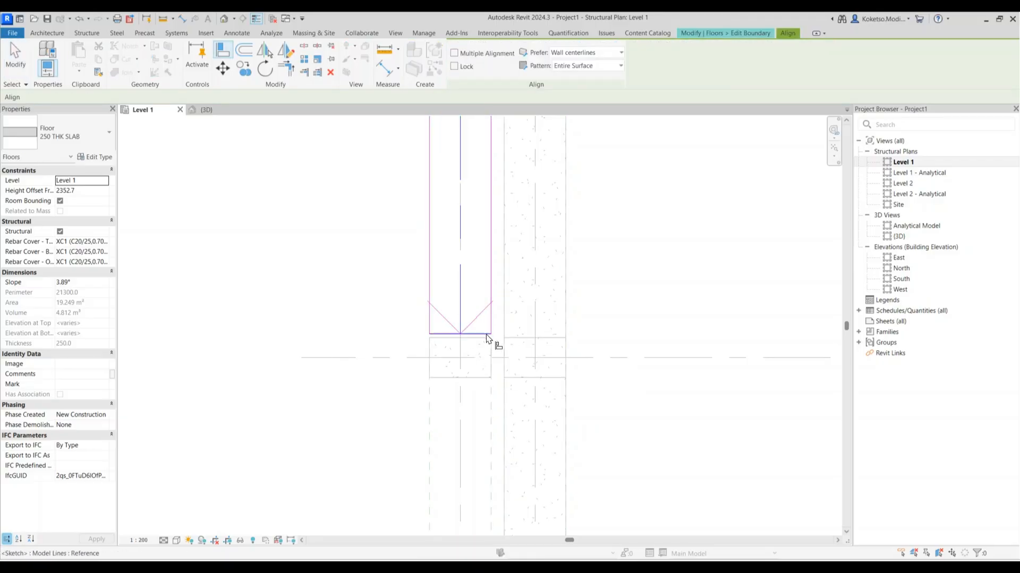
scroll(484, 339, up, 1)
click(481, 338)
click(480, 333)
scroll(477, 369, down, 2)
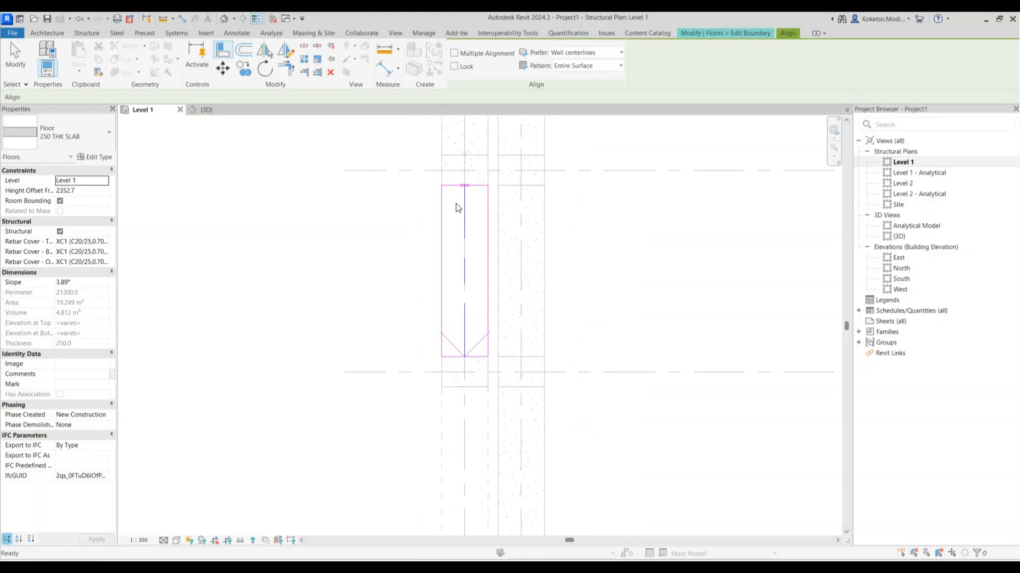
key(Escape)
click(463, 62)
- Copy the lengthened sloped slab into the next two bays along grid 4, starting each copy at the preceding landing's far edge
scroll(491, 268, down, 1)
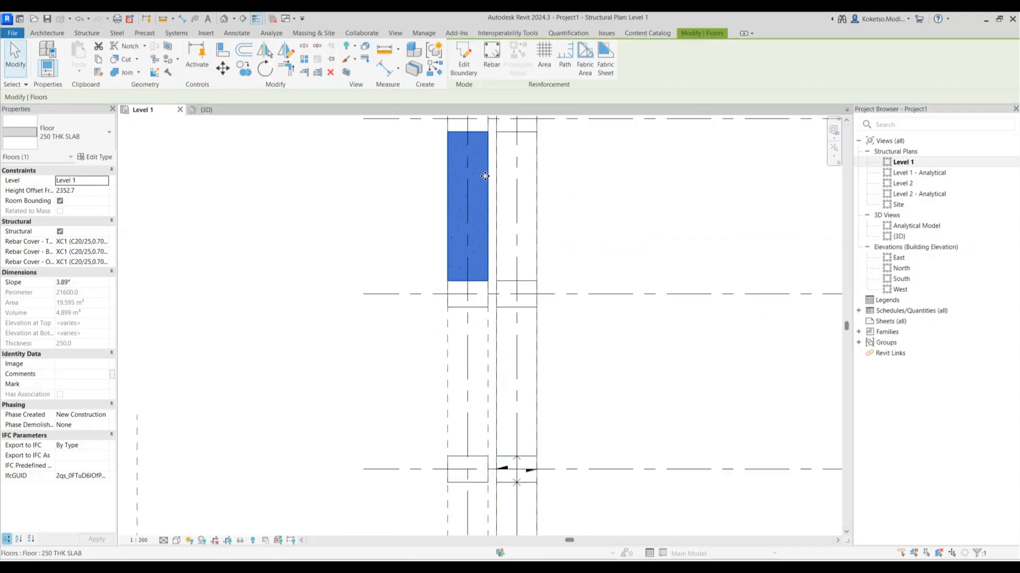
key(c)
key(o)
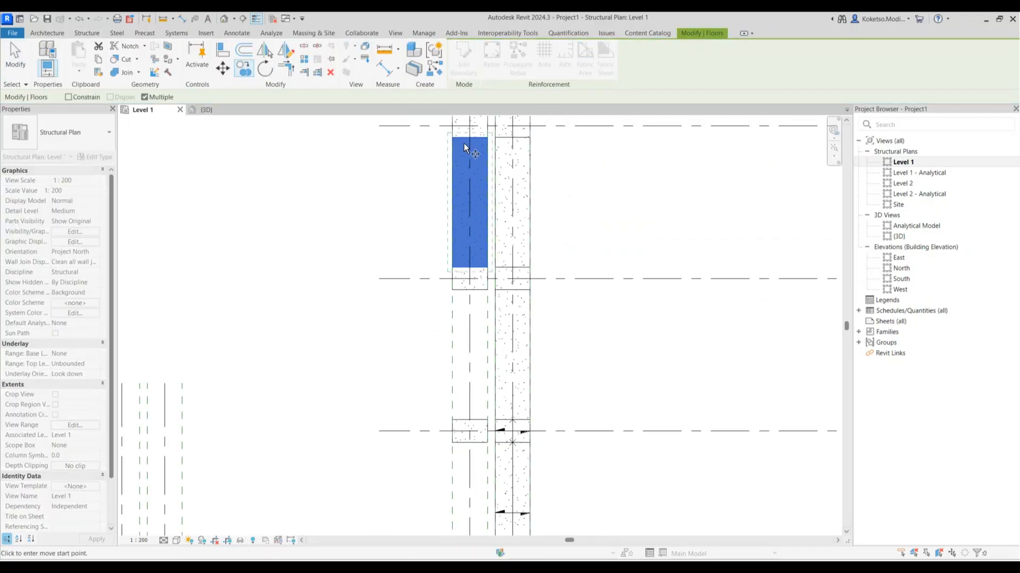
click(454, 136)
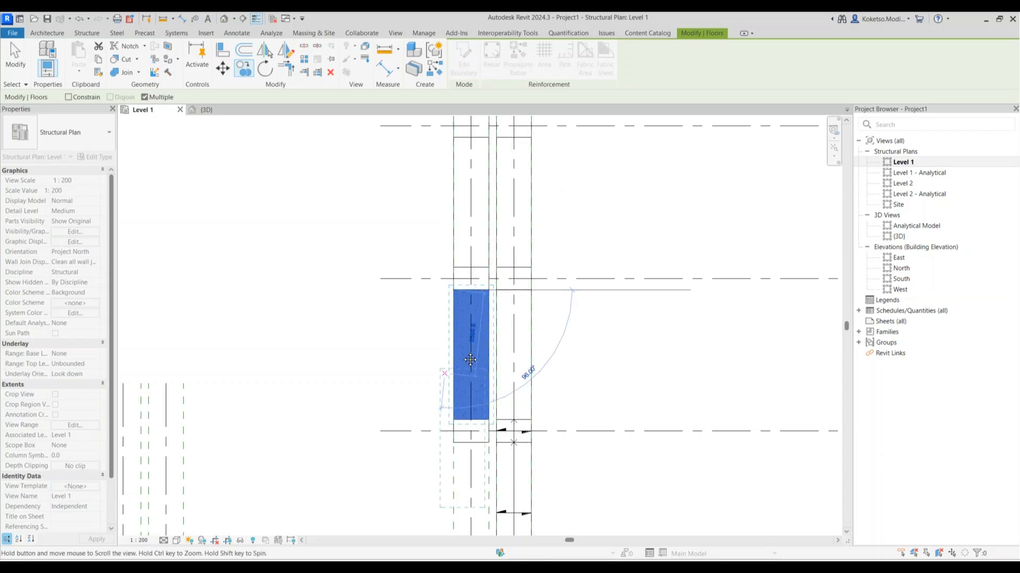
middle_drag(454, 429, 491, 220)
click(492, 234)
middle_drag(480, 285, 459, 427)
key(Escape)
key(Escape)
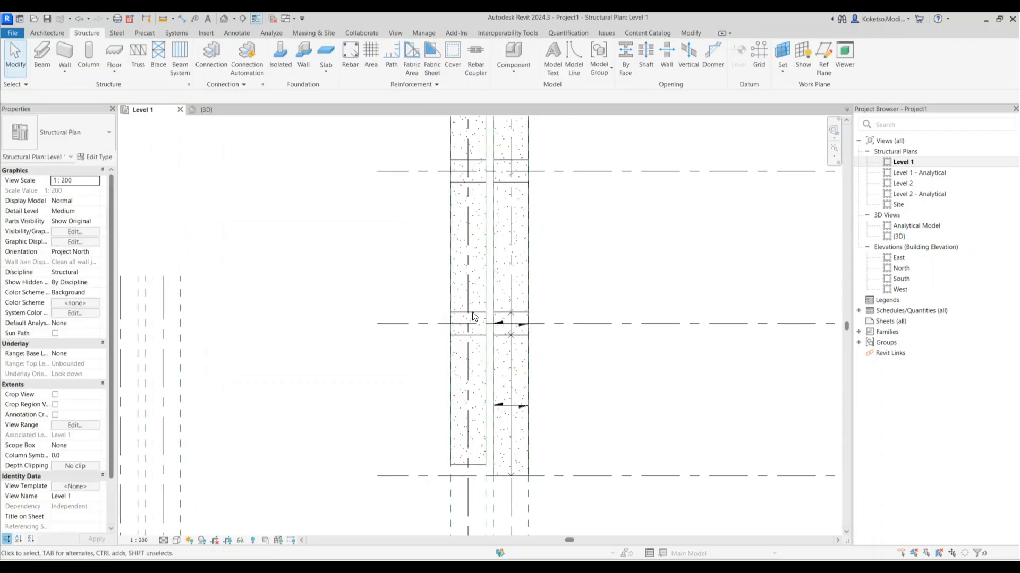
- Copy the grid 4 landing two bays below grid 9 onto the far end of the last sloped slab
scroll(476, 318, up, 3)
scroll(487, 303, down, 4)
click(489, 316)
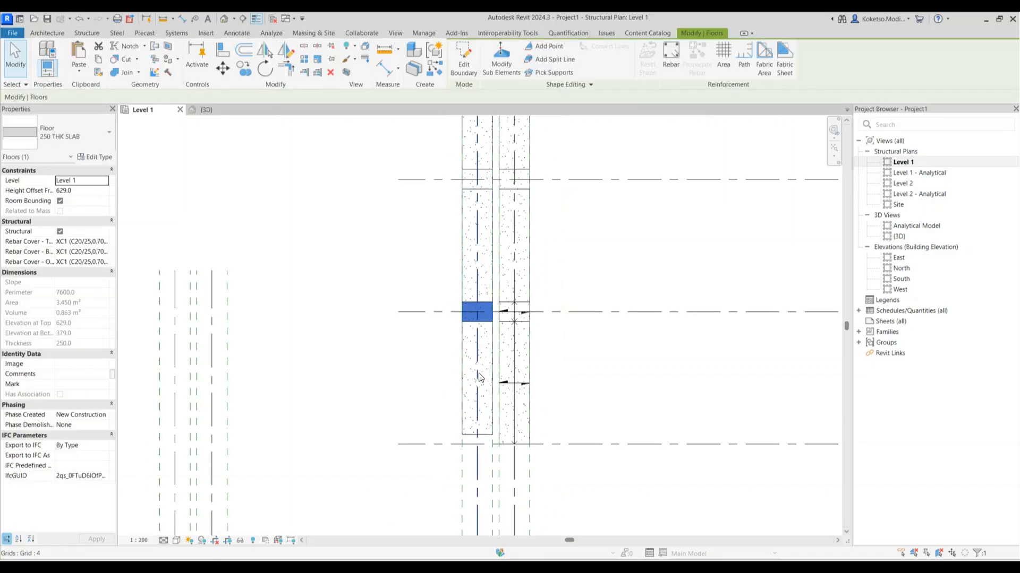
scroll(450, 215, up, 2)
click(245, 70)
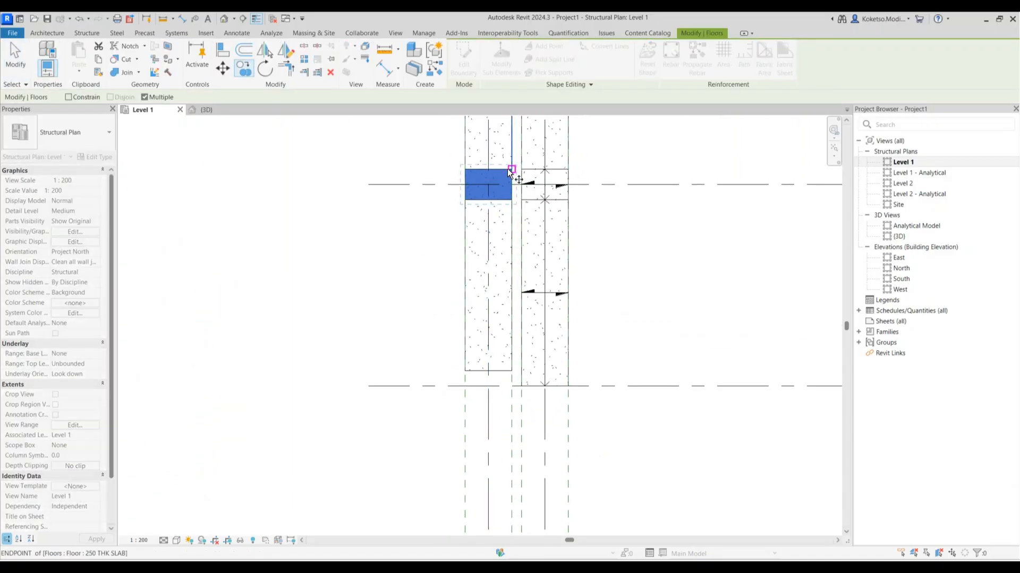
click(511, 169)
click(511, 371)
key(Escape)
key(Escape)
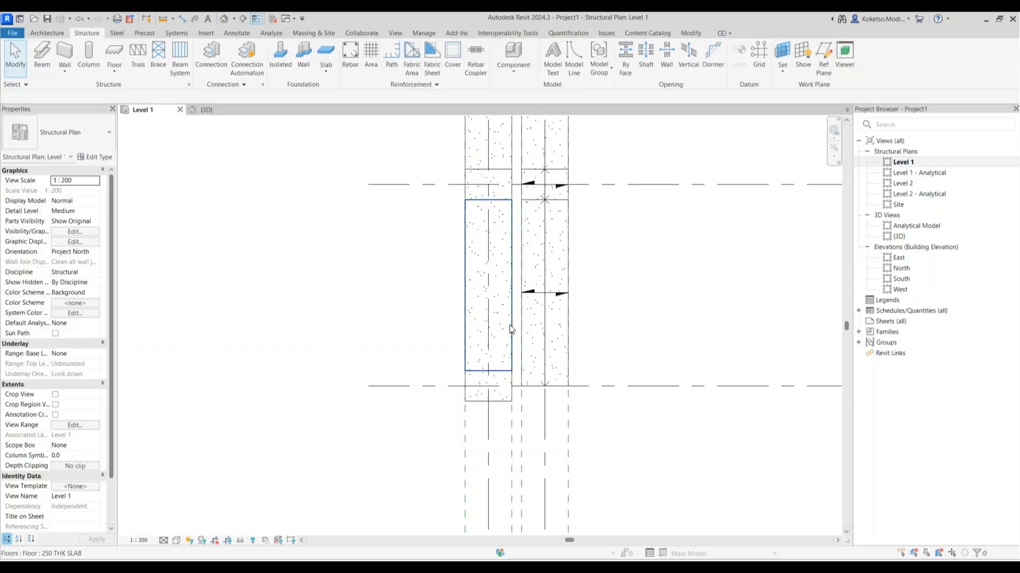
- Copy the last grid 4 sloped slab one bay further, starting at the far edge of the new end landing
click(511, 330)
middle_drag(484, 320, 430, 300)
scroll(408, 176, down, 1)
click(243, 71)
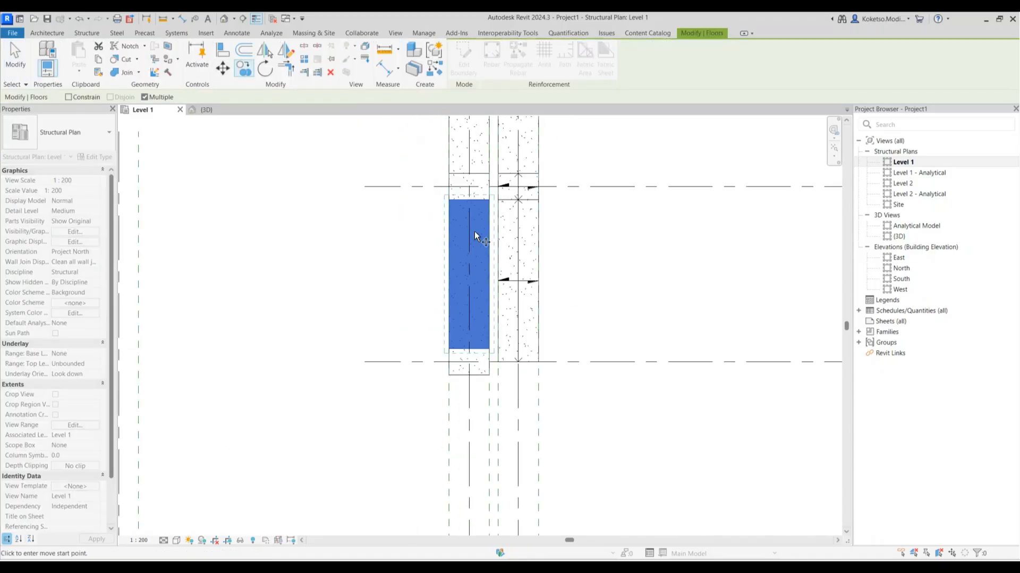
middle_drag(426, 424, 439, 310)
scroll(440, 309, down, 2)
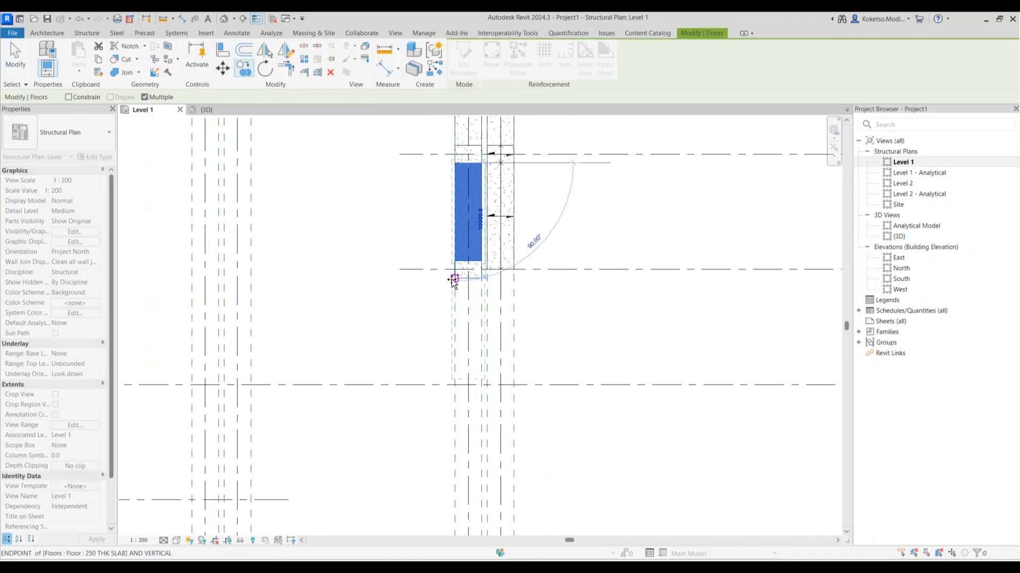
click(454, 279)
key(Escape)
key(Escape)
- Copy the landing between the last two grid 4 sloped slabs onto the far end of the final slab
scroll(470, 369, up, 3)
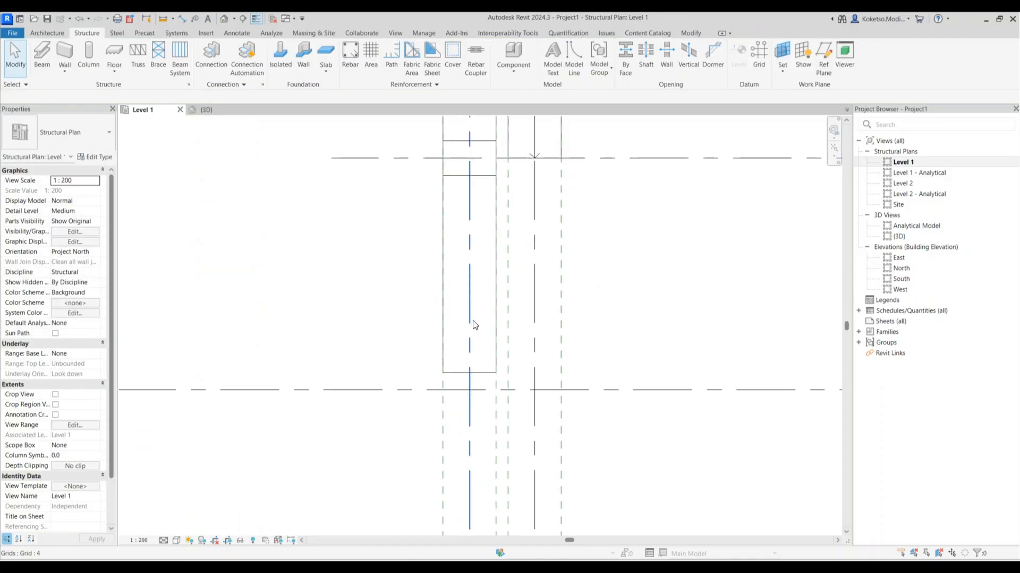
click(497, 158)
click(246, 67)
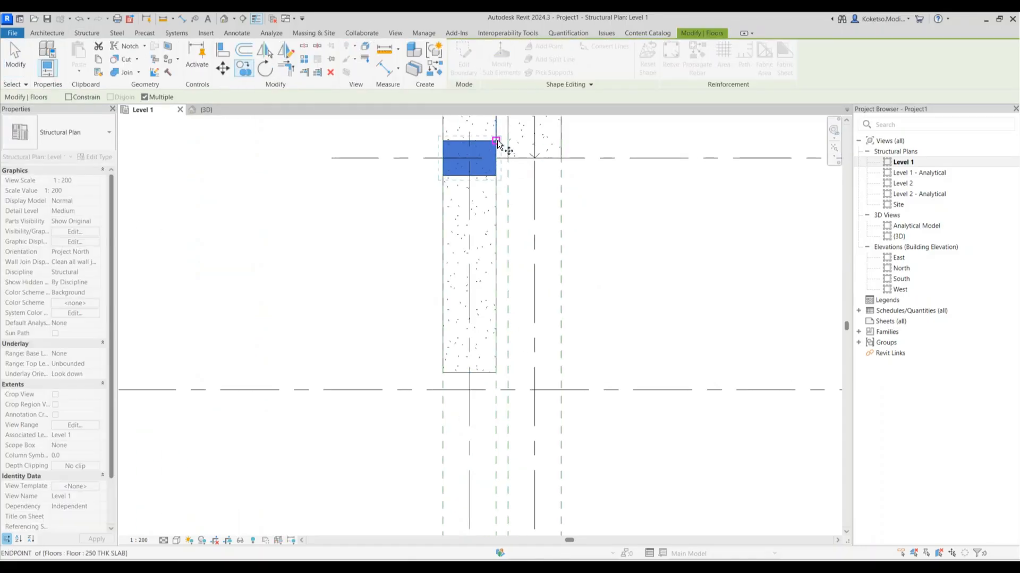
click(496, 140)
click(496, 373)
key(Escape)
key(Escape)
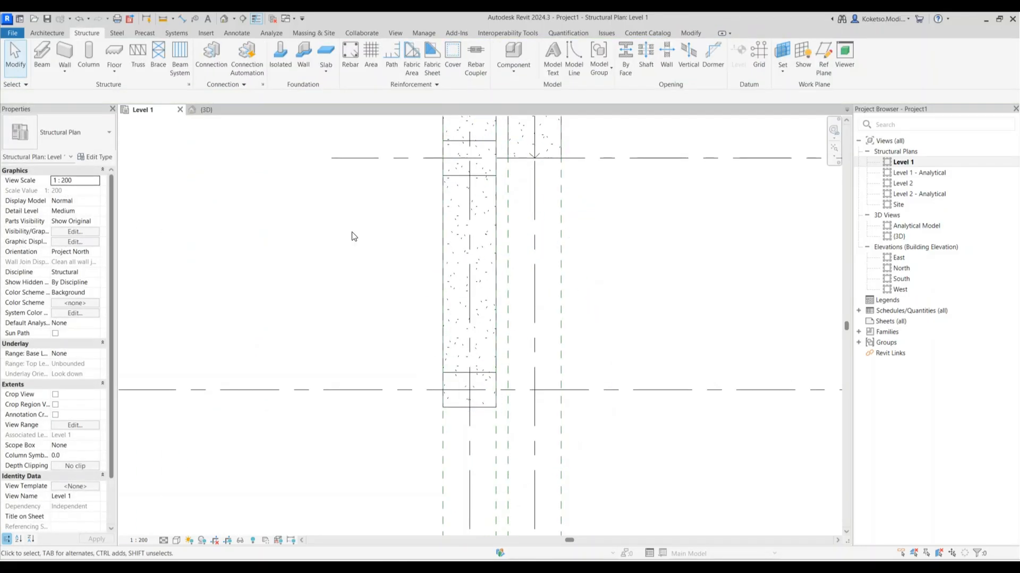
- In the 3D view, align the grid 4 landing at grid 9 with the upper end of the first sloped slab
click(203, 109)
scroll(474, 349, down, 3)
shift+middle_drag(474, 348, 687, 329)
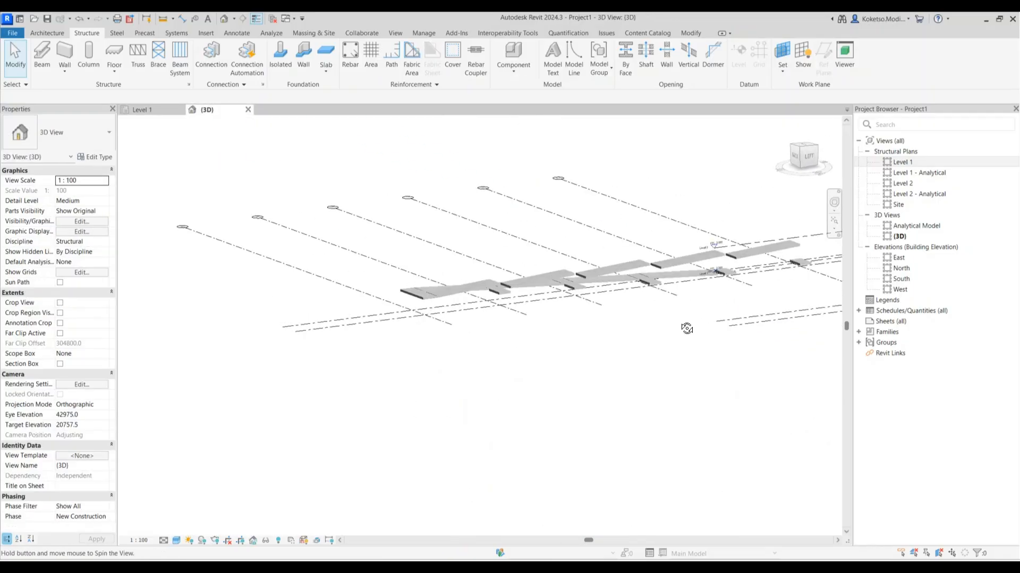
scroll(544, 288, up, 2)
shift+middle_drag(544, 291, 370, 417)
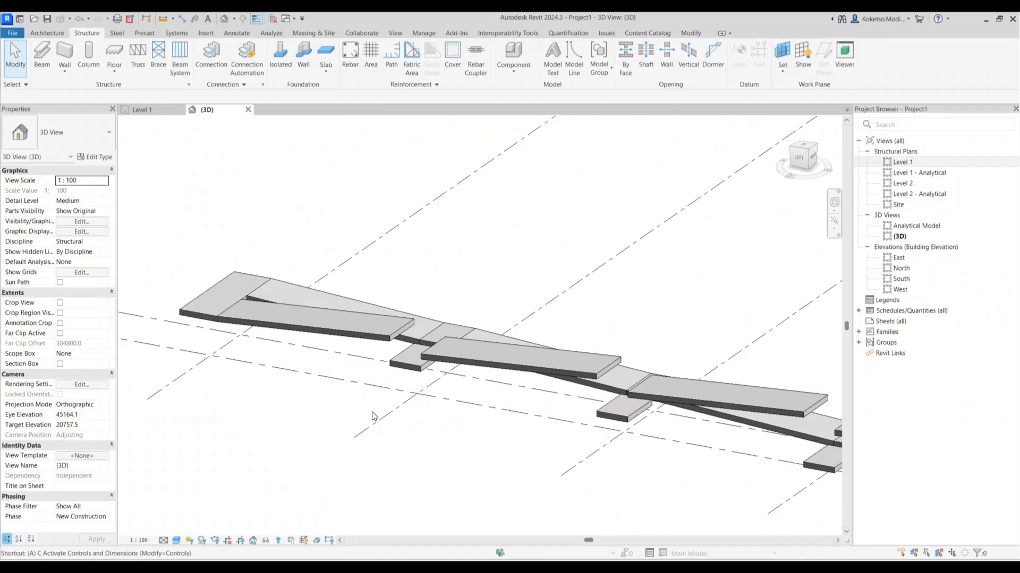
key(l)
scroll(396, 359, up, 3)
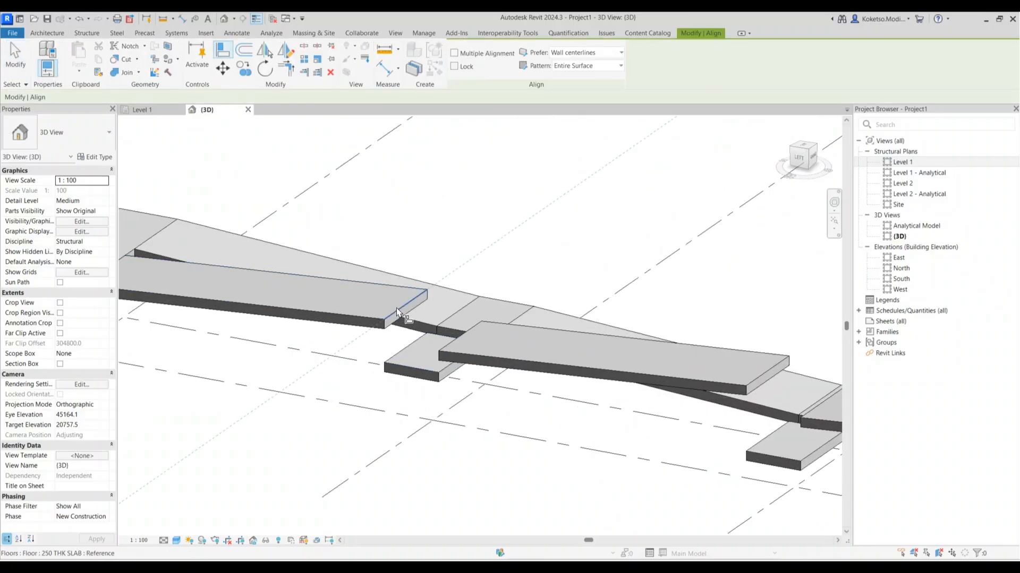
click(403, 348)
- Align the second grid 4 sloped slab with the grid 9 landing's outer edge, and the following landing with that slab's upper end
scroll(358, 301, down, 2)
scroll(431, 322, up, 3)
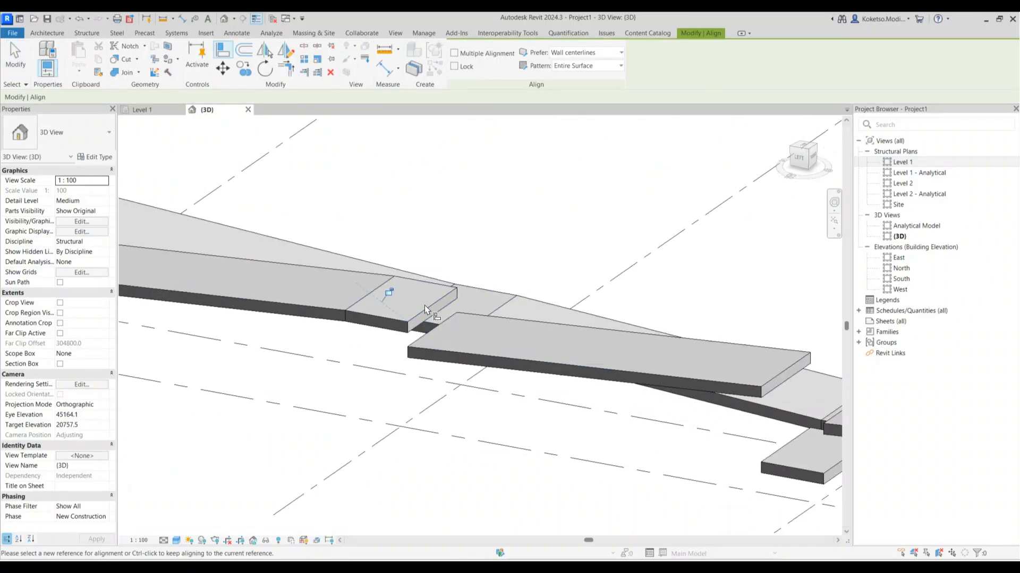
click(427, 310)
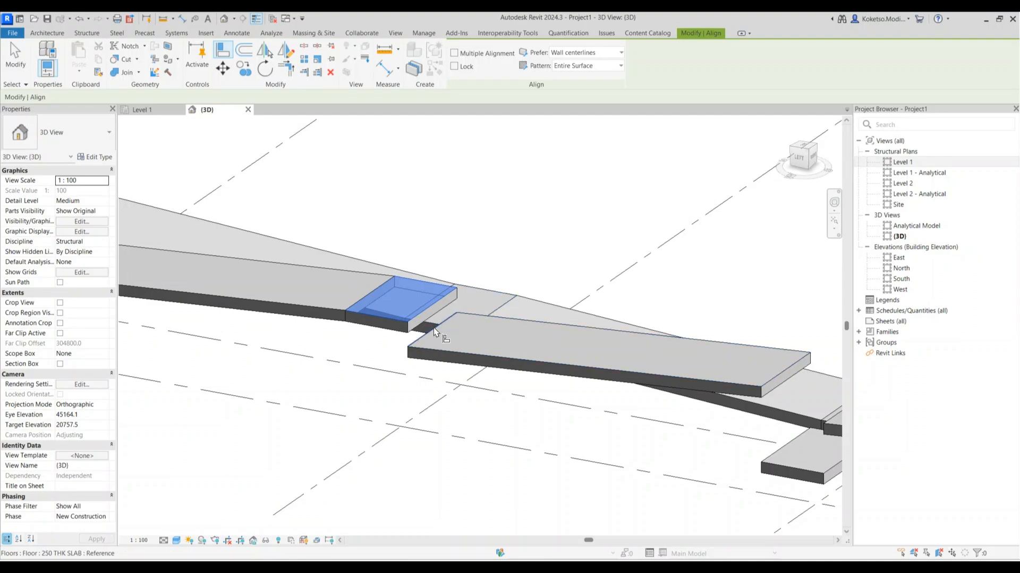
click(434, 333)
scroll(434, 334, down, 2)
scroll(499, 295, up, 3)
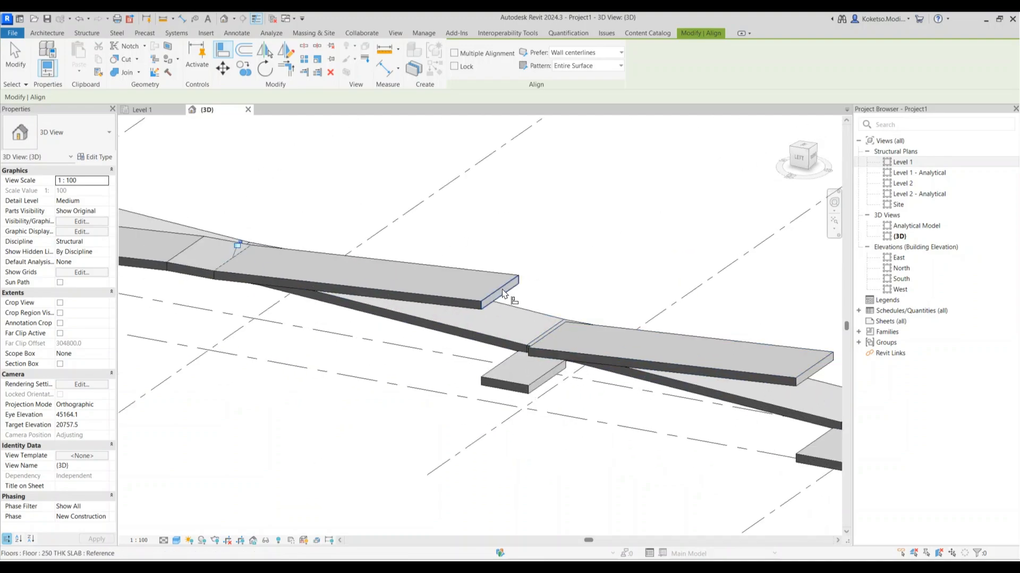
click(514, 368)
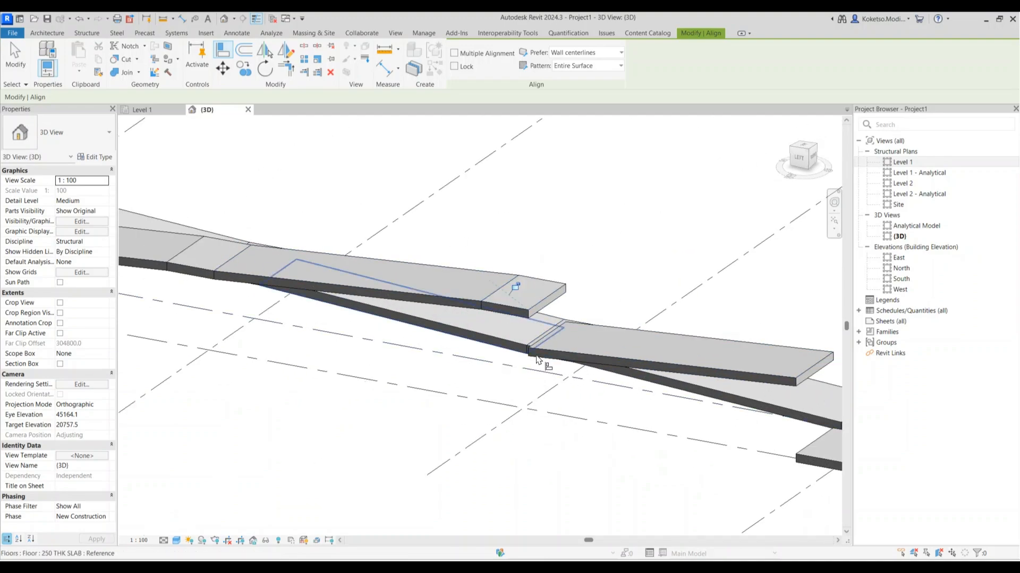
- Align the third grid 4 sloped slab with the grid 8 landing's outer edge, and the grid 7 landing with that slab's far end
middle_drag(566, 312, 458, 331)
click(438, 314)
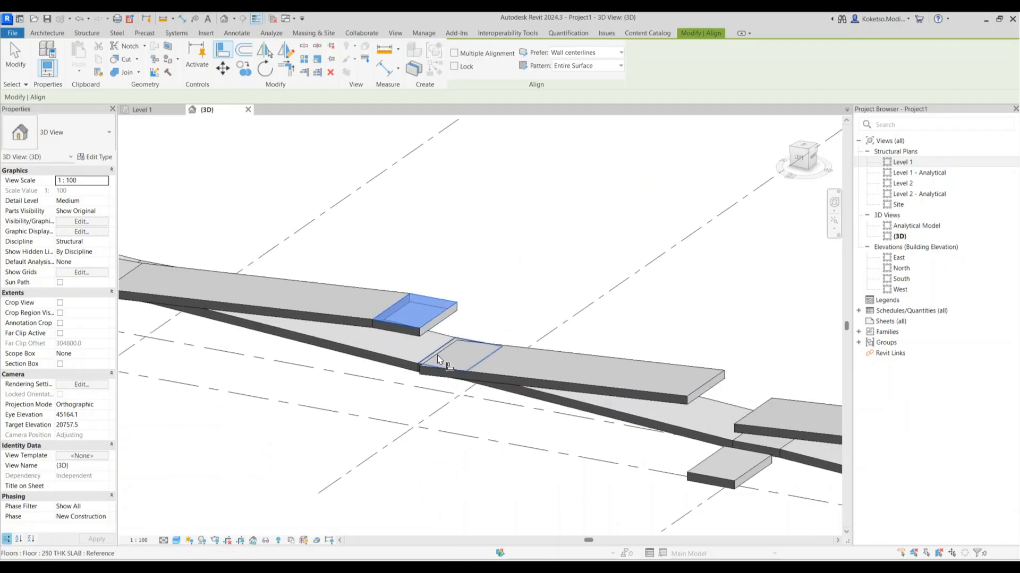
click(438, 357)
scroll(396, 330, down, 5)
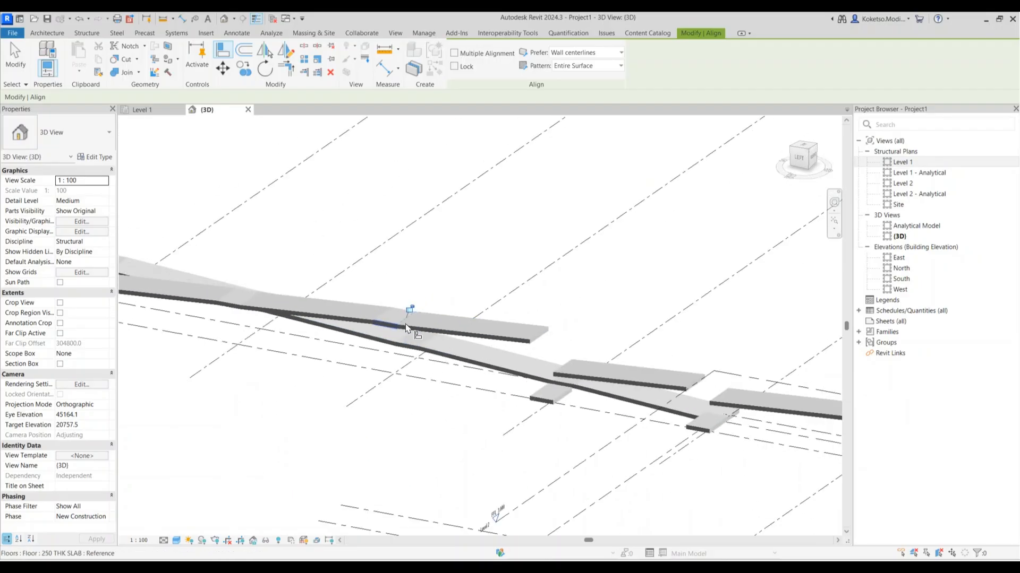
scroll(523, 342, up, 4)
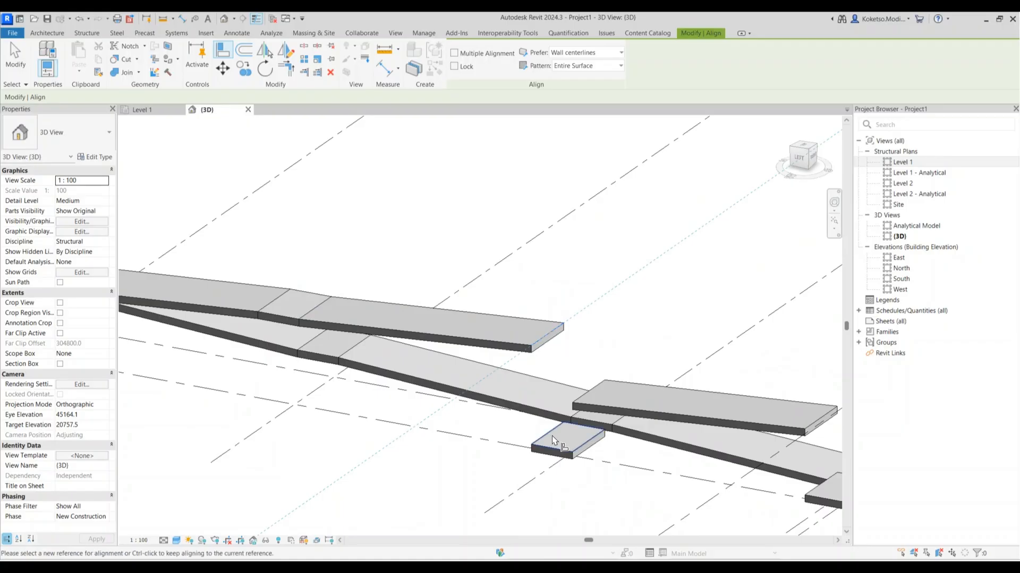
scroll(580, 357, down, 3)
scroll(451, 330, up, 4)
- Align the fourth grid 4 sloped slab with the grid 7 landing's outer edge, and the grid 6 landing with that slab's far end
click(454, 329)
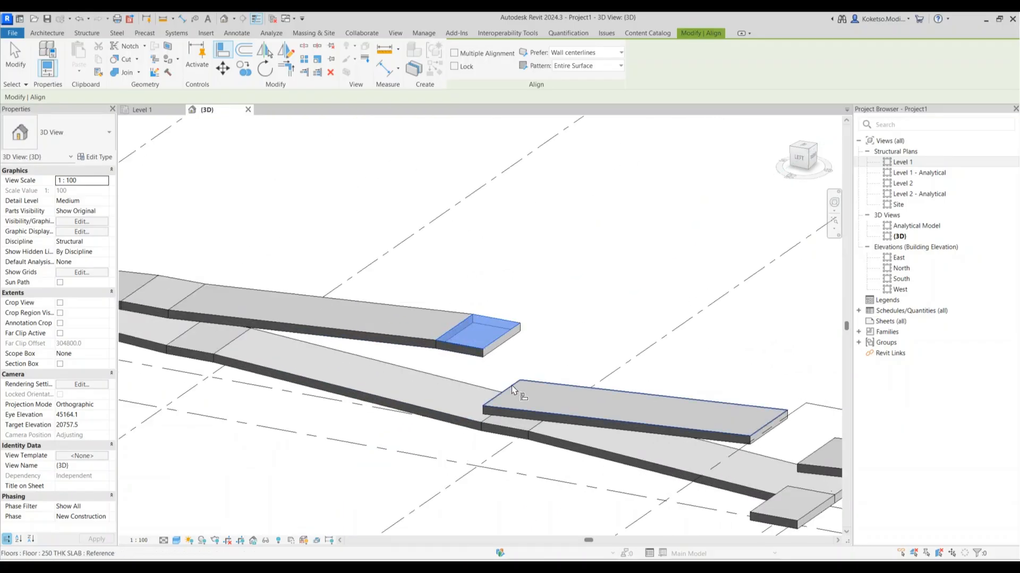
click(512, 390)
scroll(366, 314, down, 3)
middle_drag(605, 342, 451, 322)
scroll(475, 325, up, 2)
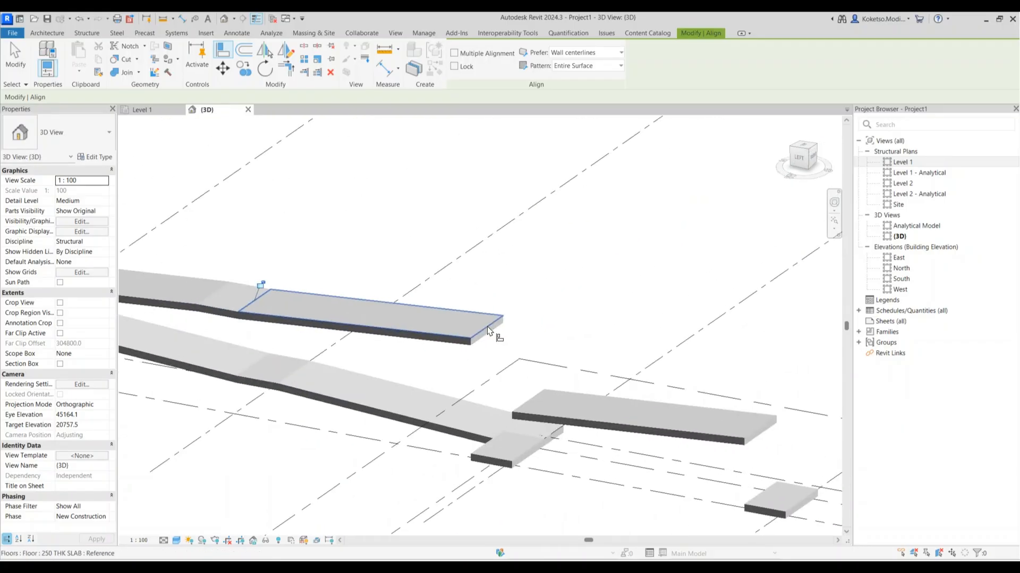
click(488, 330)
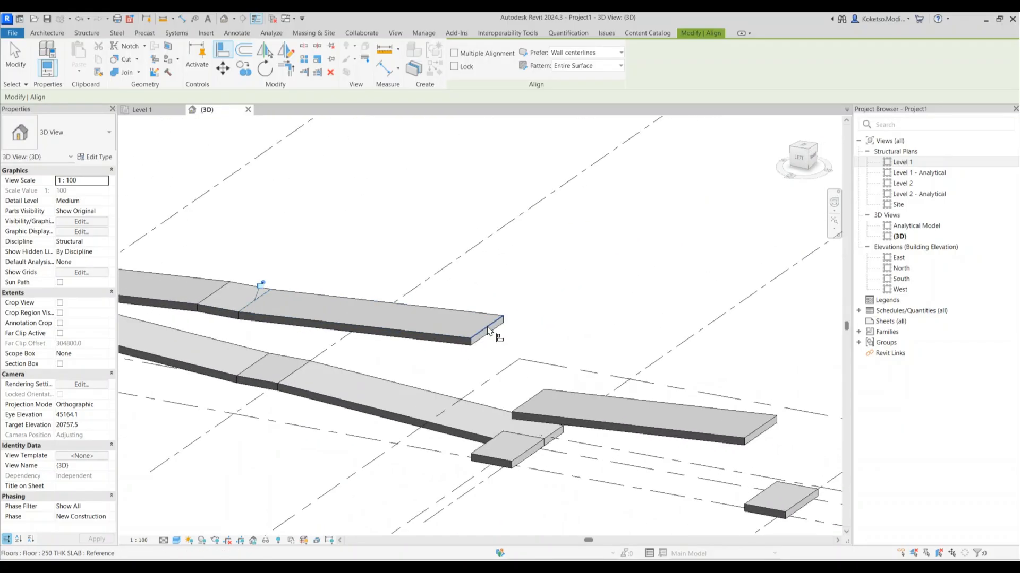
click(495, 446)
- Align the fifth grid 4 sloped slab with the grid 6 landing's outer edge, and the end landing at grid 2 with that slab
click(521, 345)
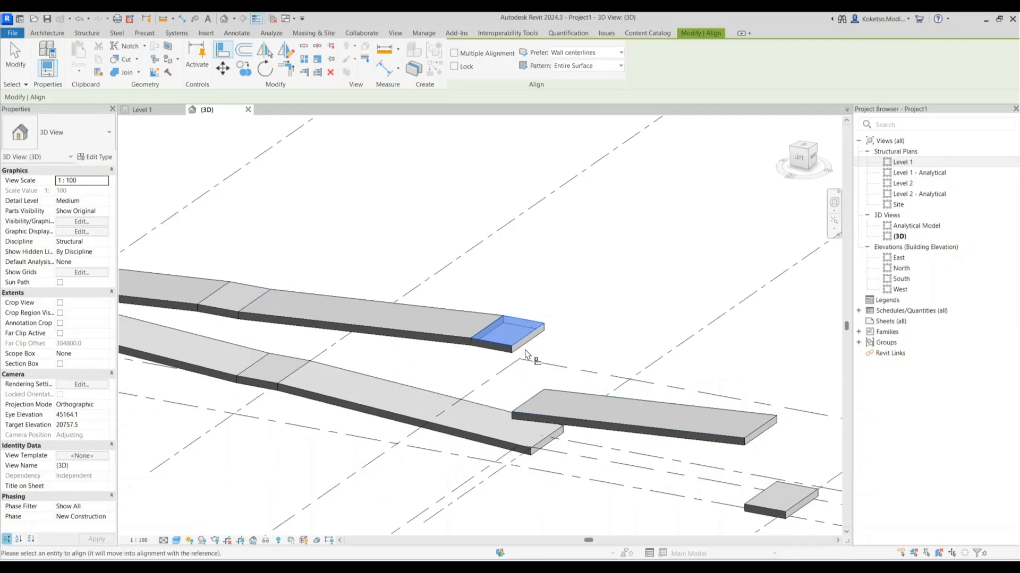
click(535, 404)
middle_drag(694, 435, 441, 387)
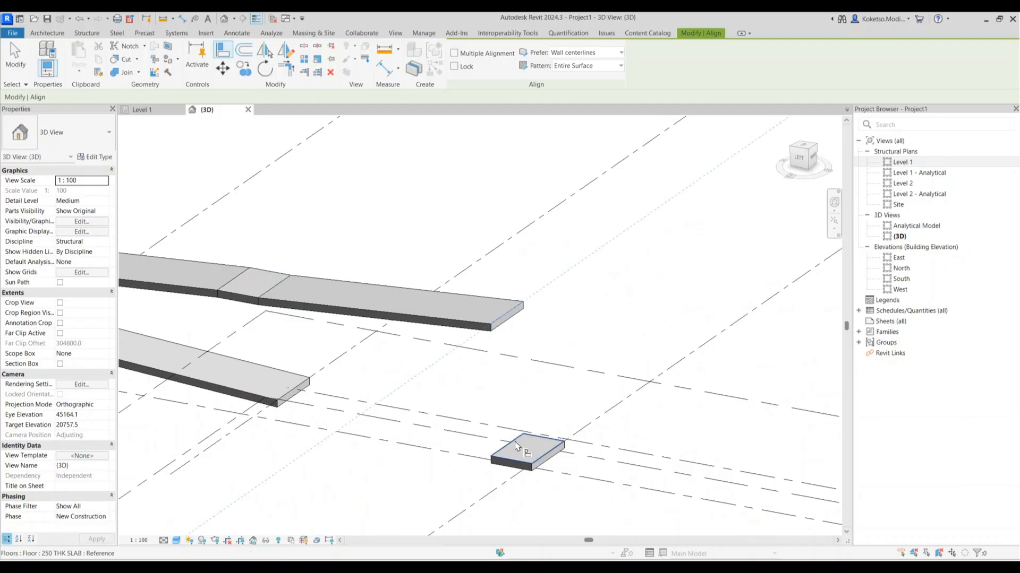
click(516, 446)
scroll(541, 331, down, 3)
key(Escape)
key(Escape)
- Examine both ramp runs in the 3D view and in the Level 1 plan, including the end landing at grid 2
click(540, 330)
shift+middle_drag(660, 401, 470, 358)
click(701, 375)
middle_drag(741, 406, 614, 427)
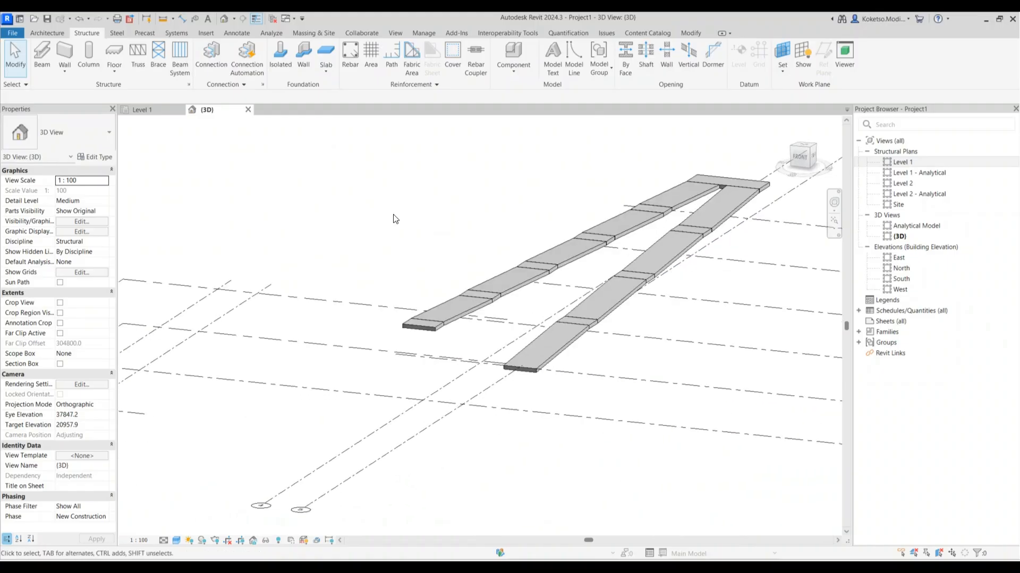
click(140, 110)
scroll(541, 255, down, 5)
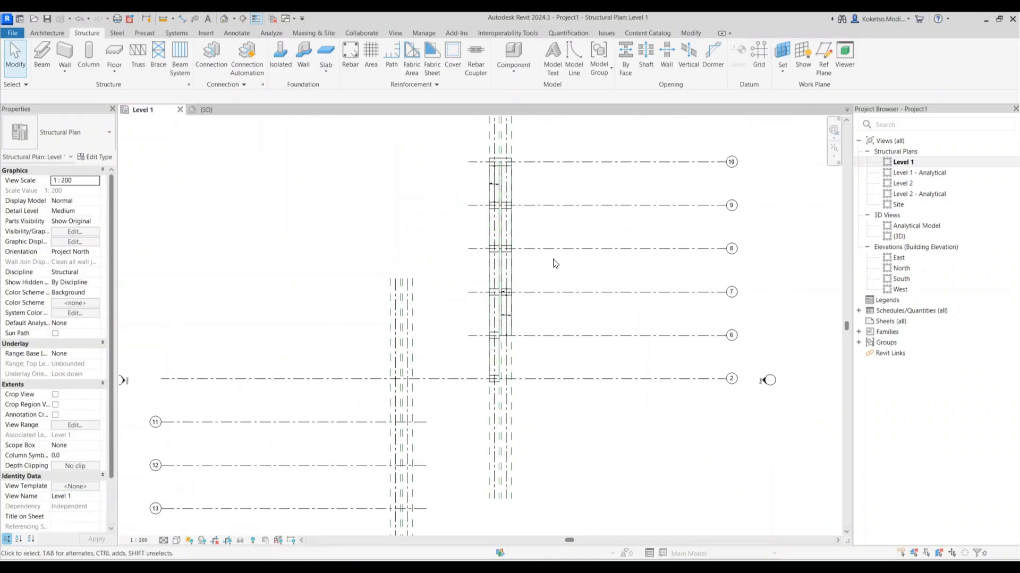
middle_drag(519, 325, 522, 247)
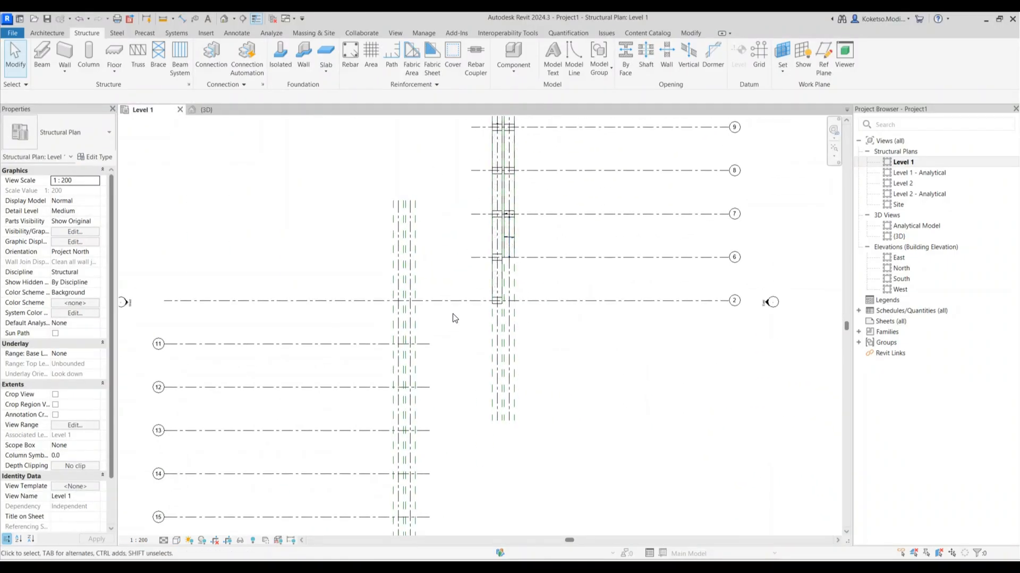
middle_drag(435, 309, 431, 279)
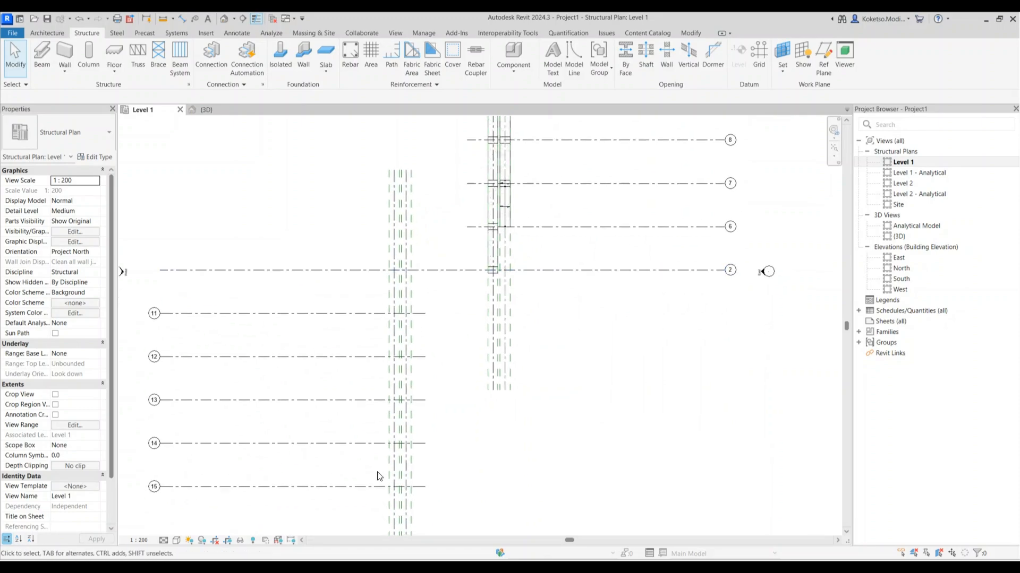
scroll(436, 300, up, 1)
middle_drag(436, 300, 396, 380)
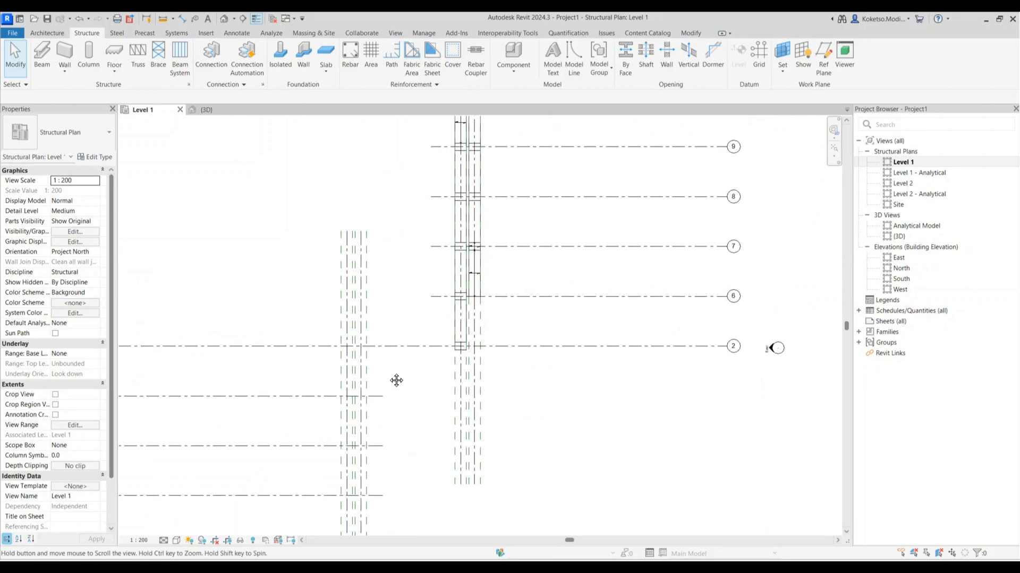
scroll(467, 340, up, 4)
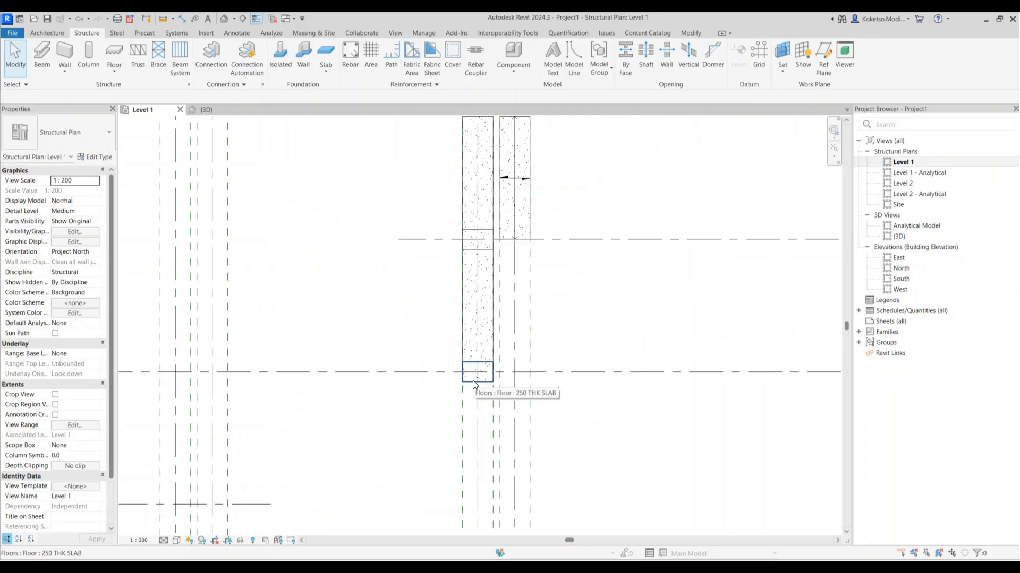
click(207, 113)
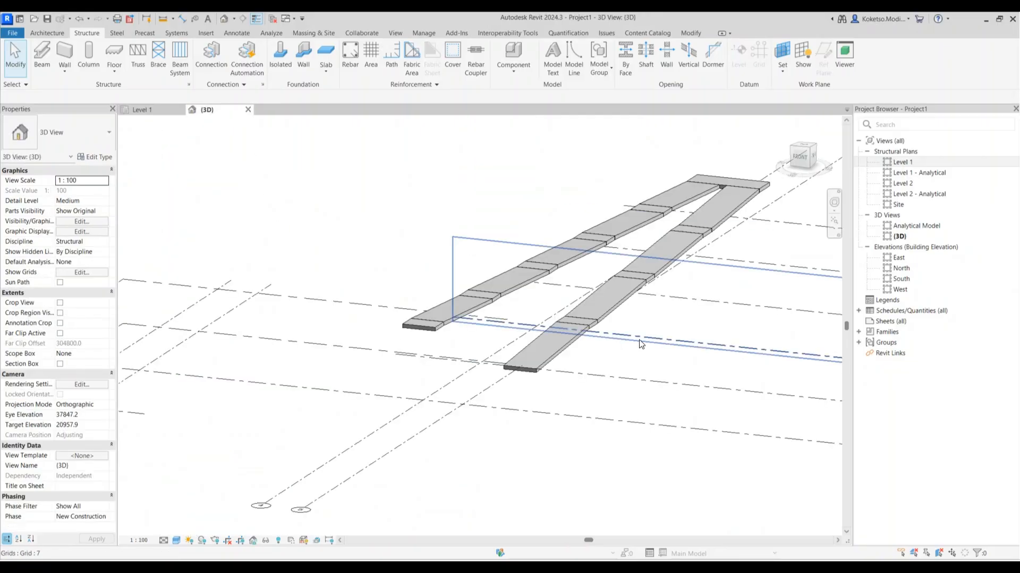
scroll(579, 321, down, 2)
shift+middle_drag(579, 321, 563, 335)
scroll(591, 327, up, 2)
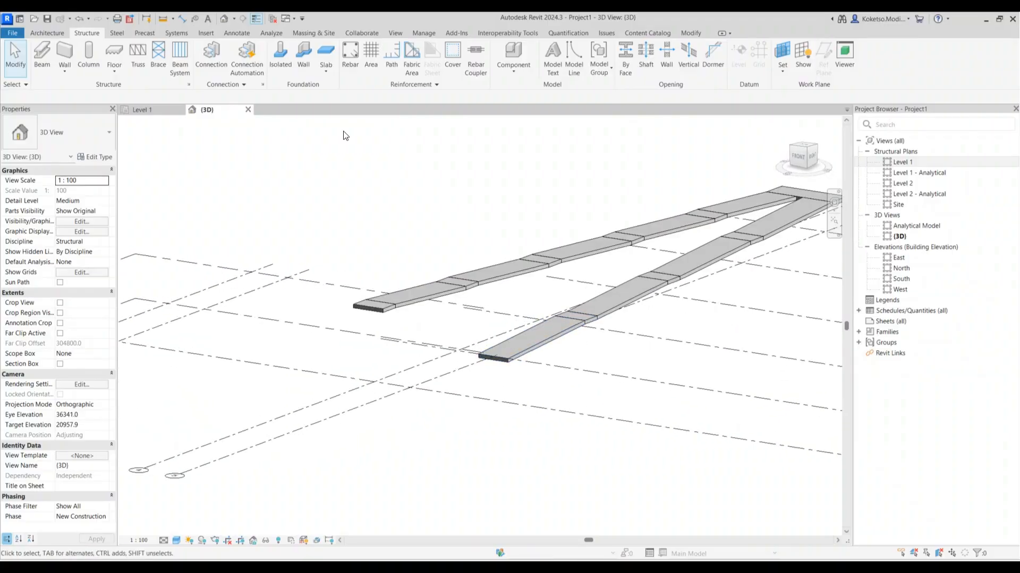
scroll(583, 348, down, 2)
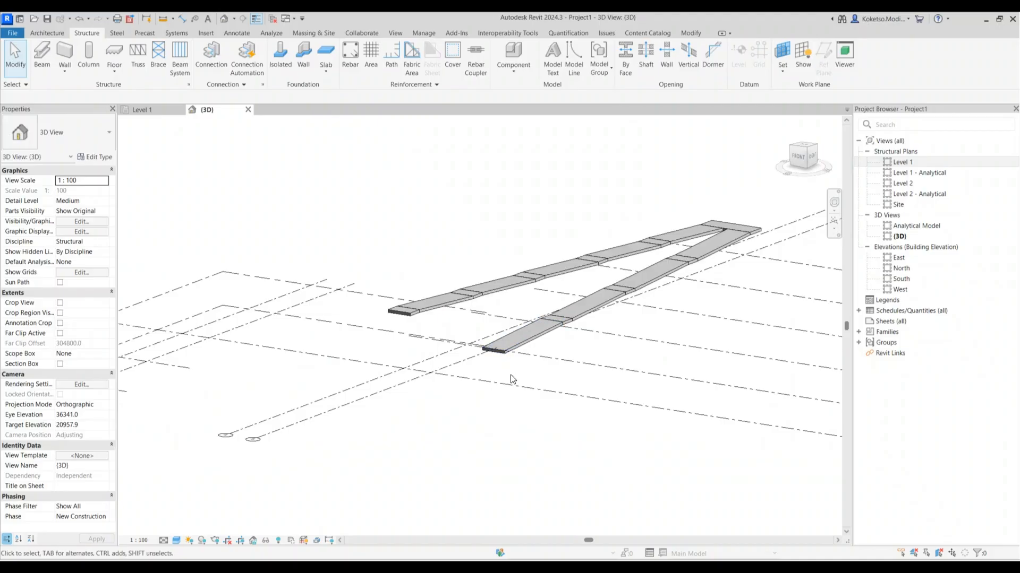
shift+middle_drag(458, 346, 470, 361)
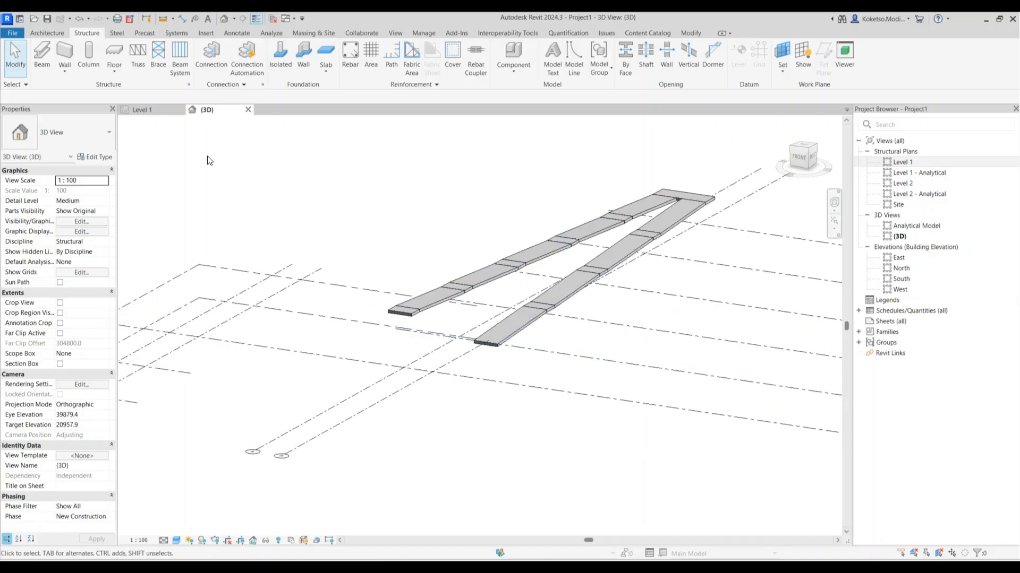
- In the Level 1 plan, load the Concrete Round.rfa family from the library's Structural Columns, Concrete folder
click(152, 111)
scroll(490, 346, up, 3)
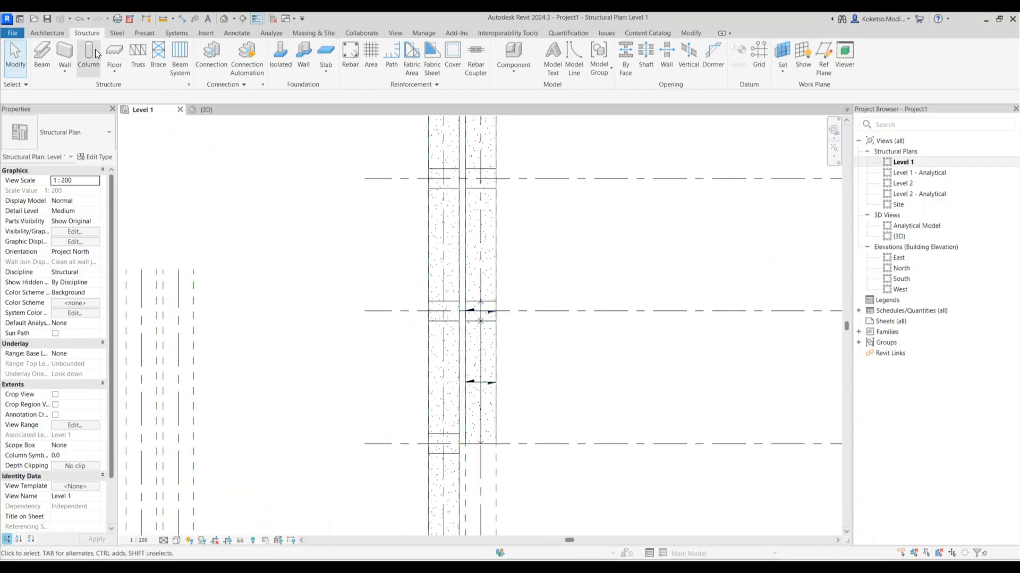
click(207, 34)
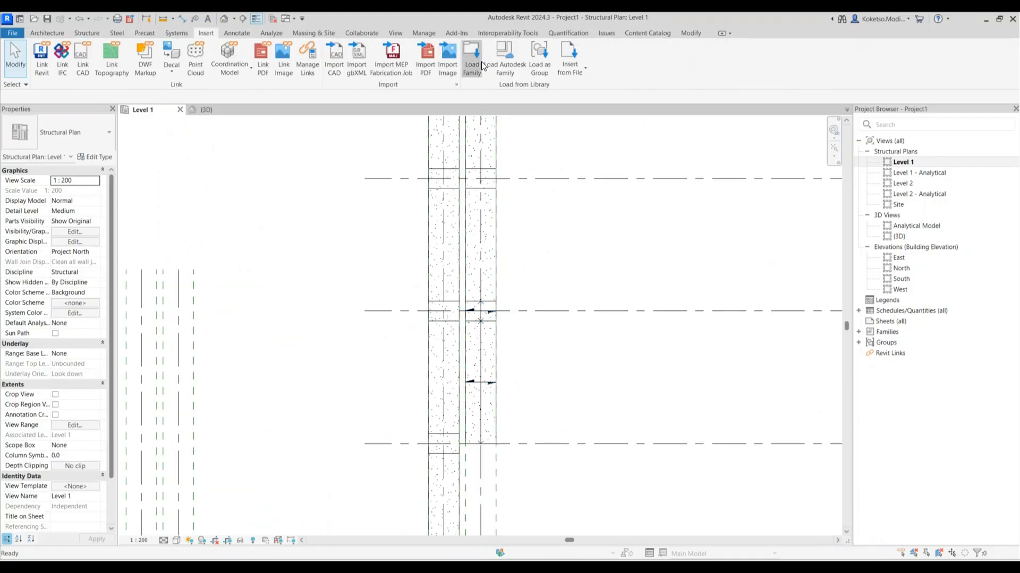
click(472, 59)
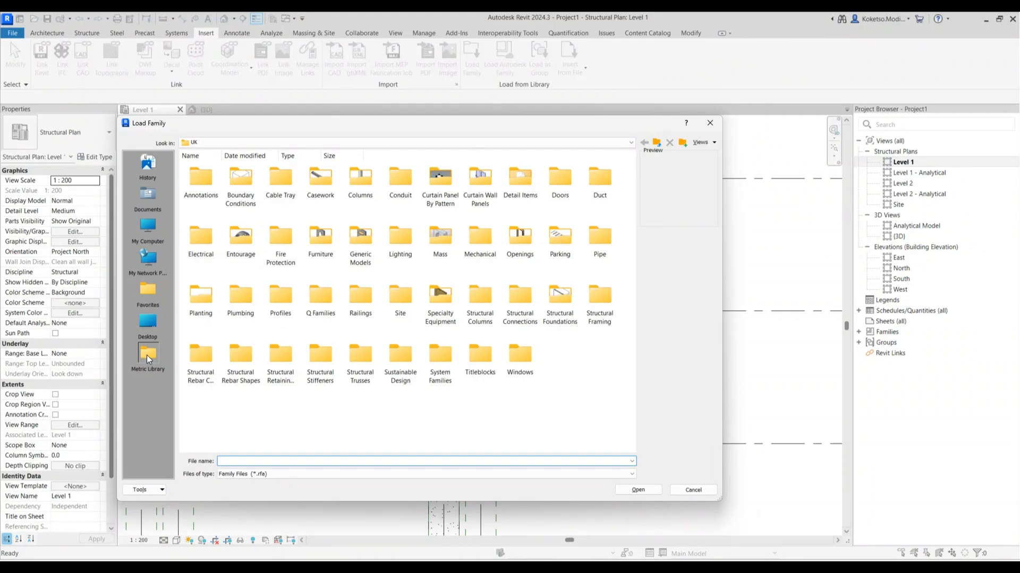
double_click(477, 307)
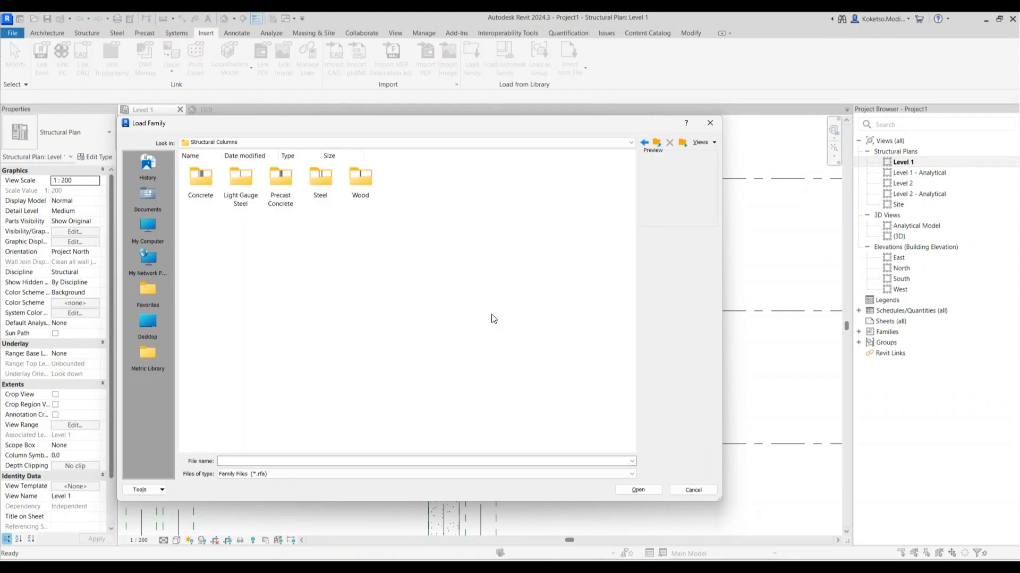
double_click(204, 179)
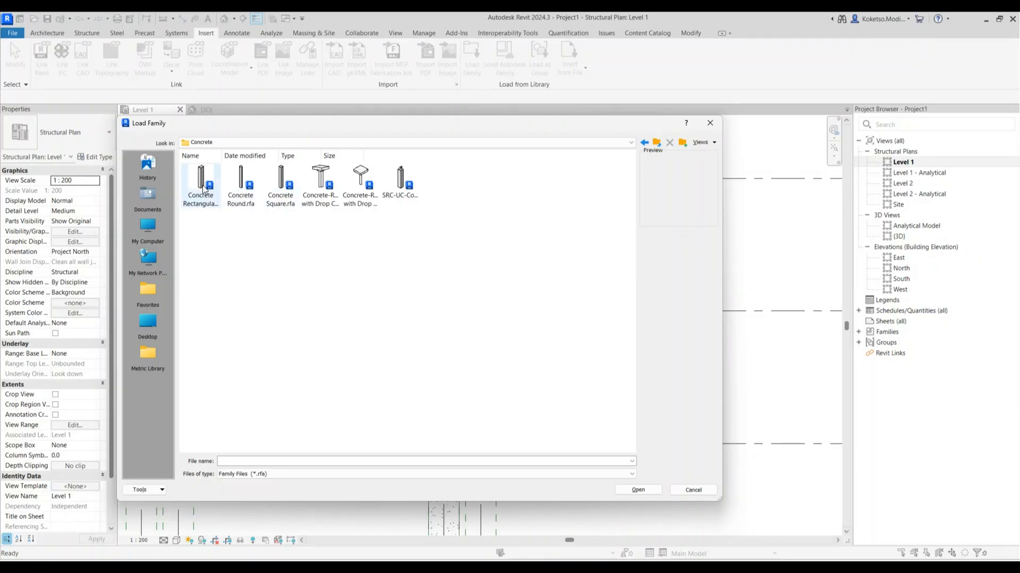
click(242, 194)
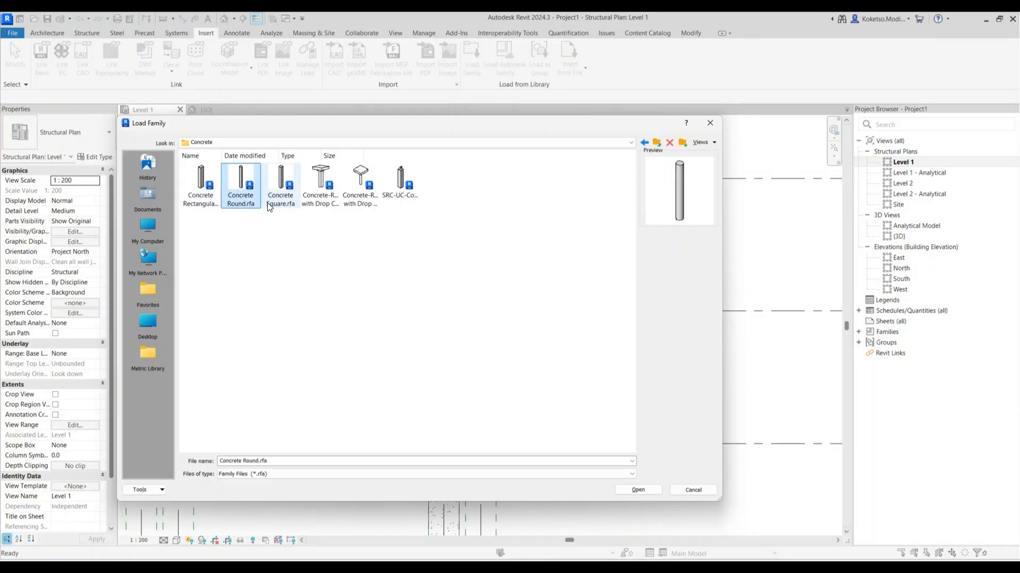
click(652, 491)
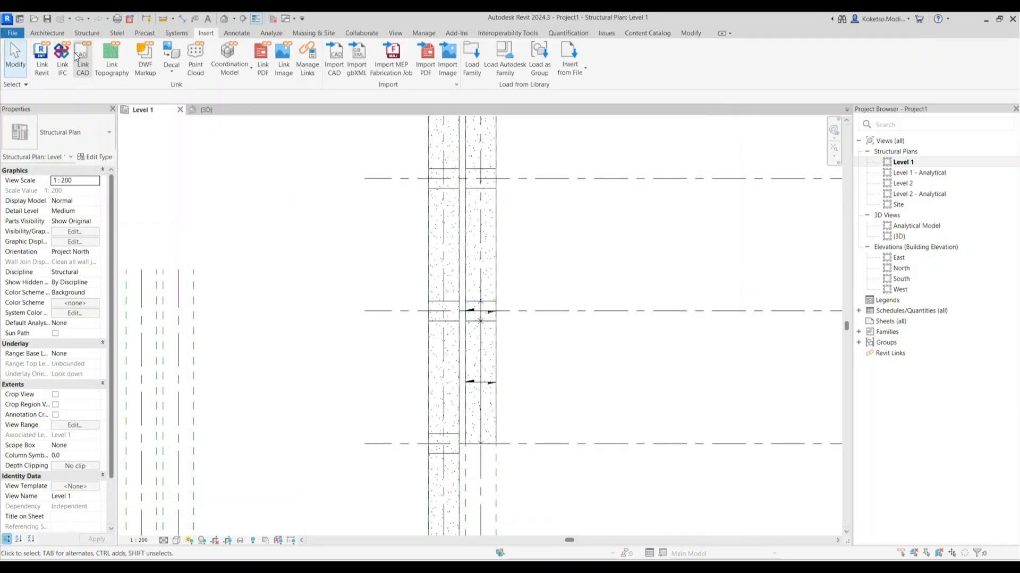
- Place a vertical Concrete Round 600mm structural column, 2500 mm deep, at the intersection of grids 5 and 7, and show it in 3D
click(87, 33)
click(81, 52)
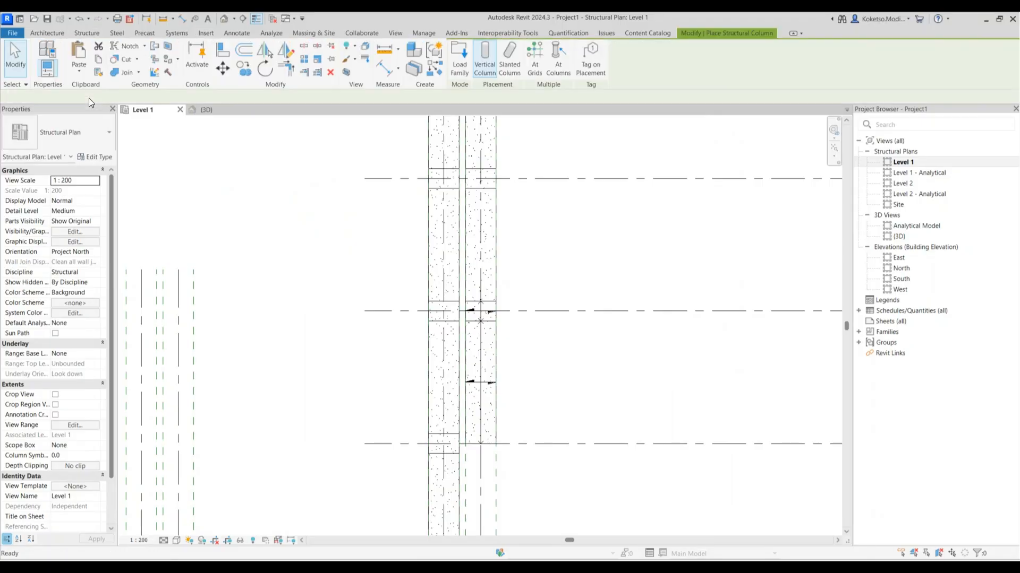
click(69, 133)
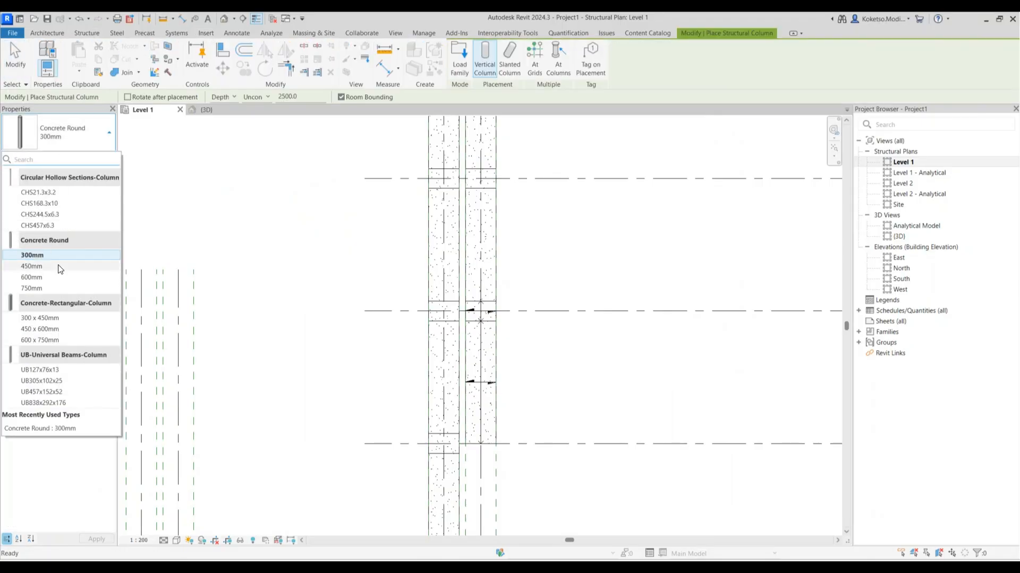
click(47, 277)
scroll(468, 320, up, 3)
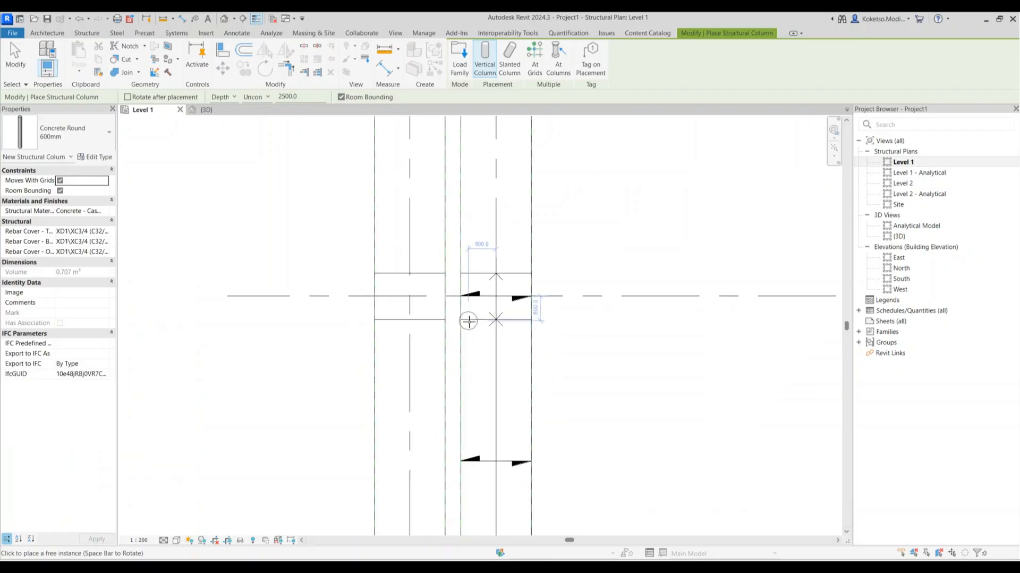
scroll(469, 321, up, 2)
scroll(456, 297, down, 4)
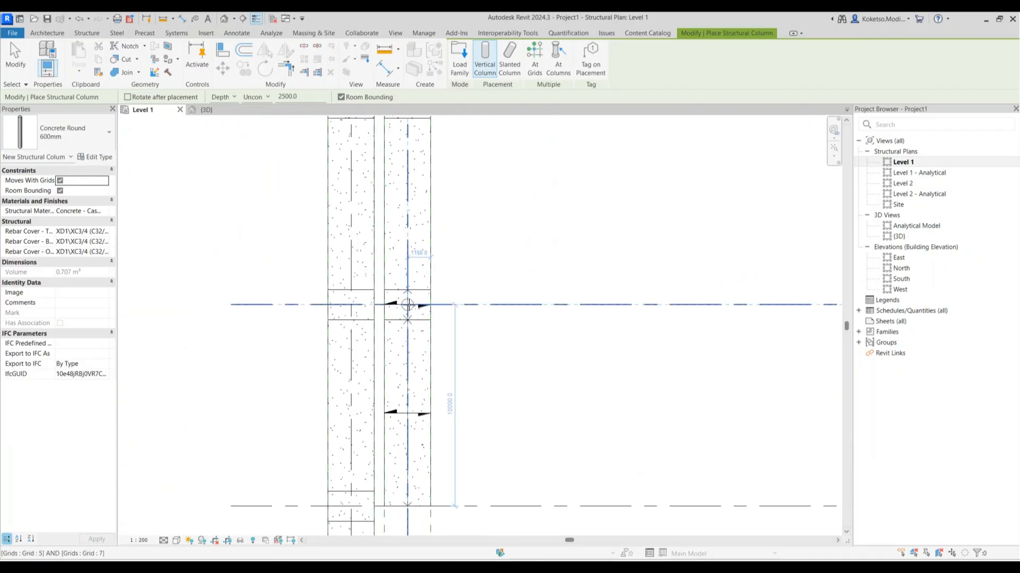
scroll(407, 305, up, 2)
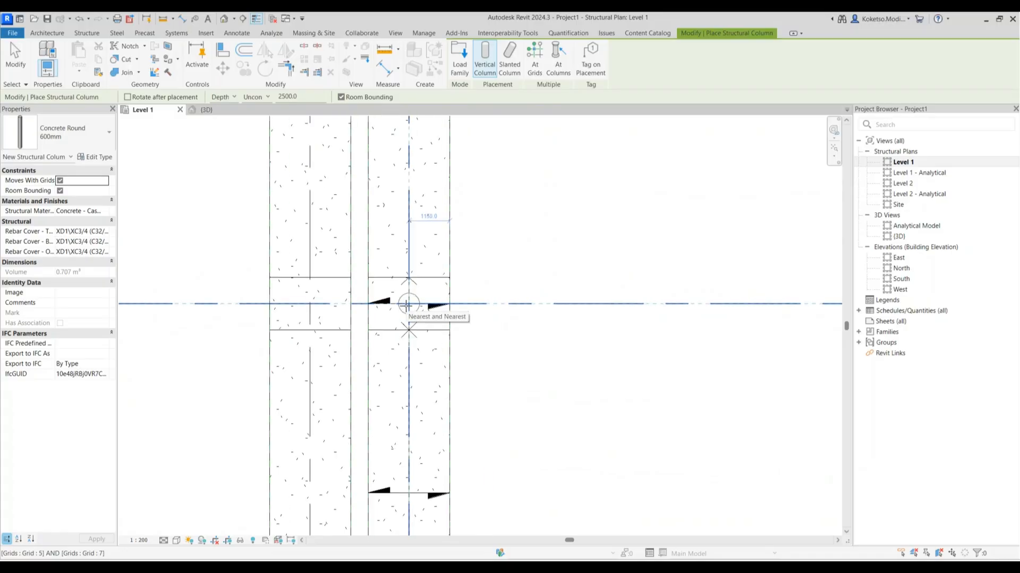
scroll(229, 196, up, 1)
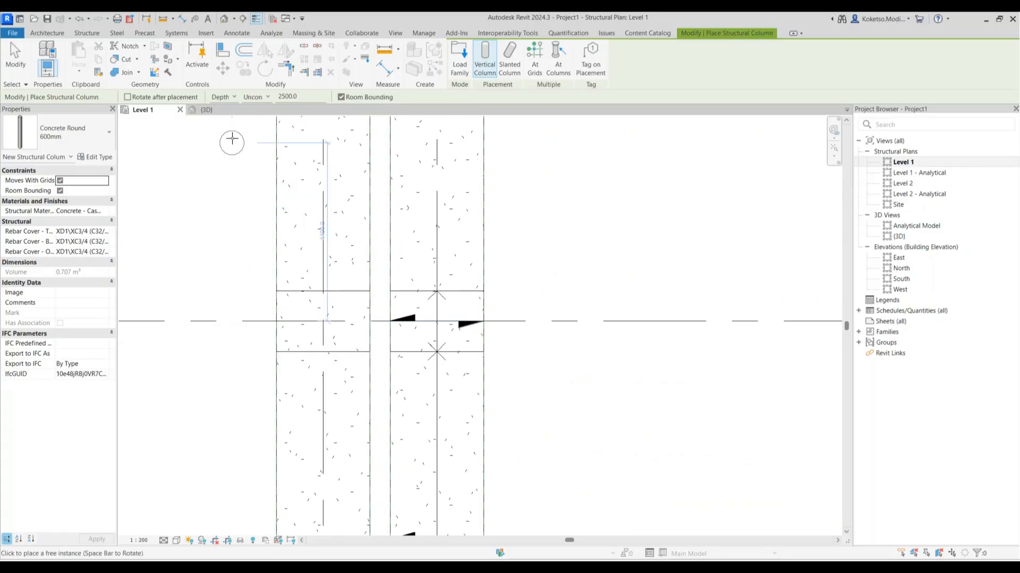
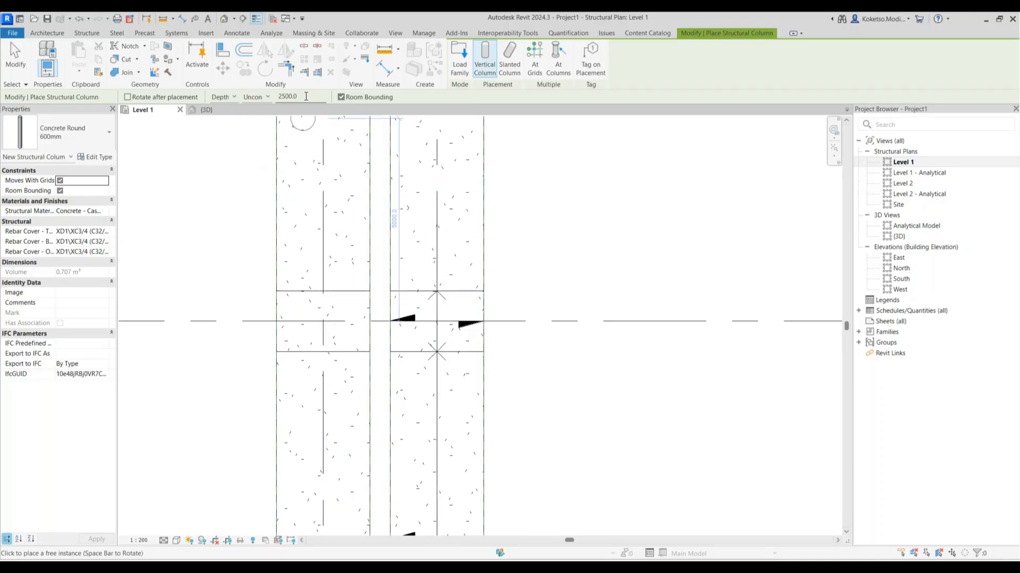
click(437, 319)
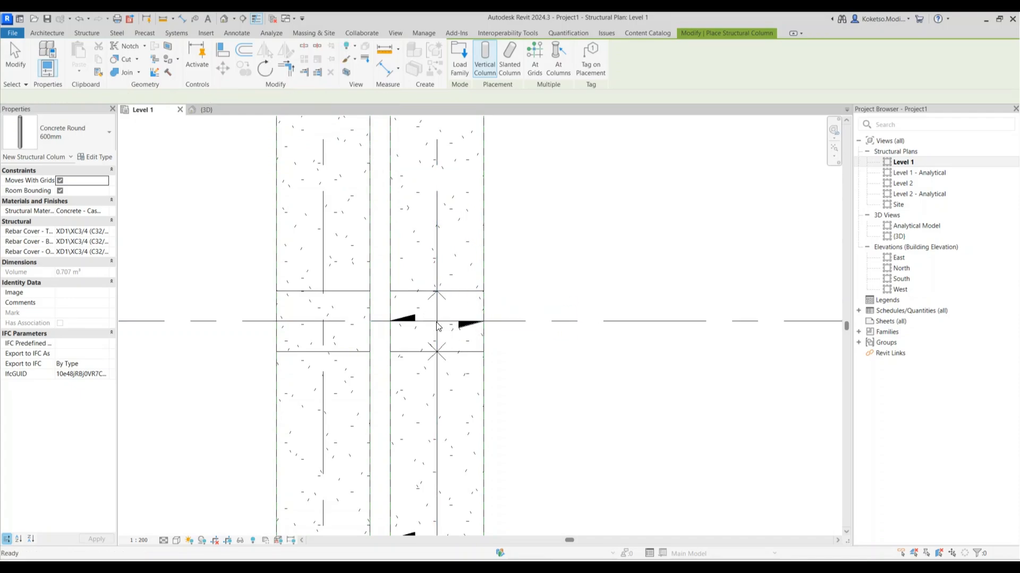
key(Escape)
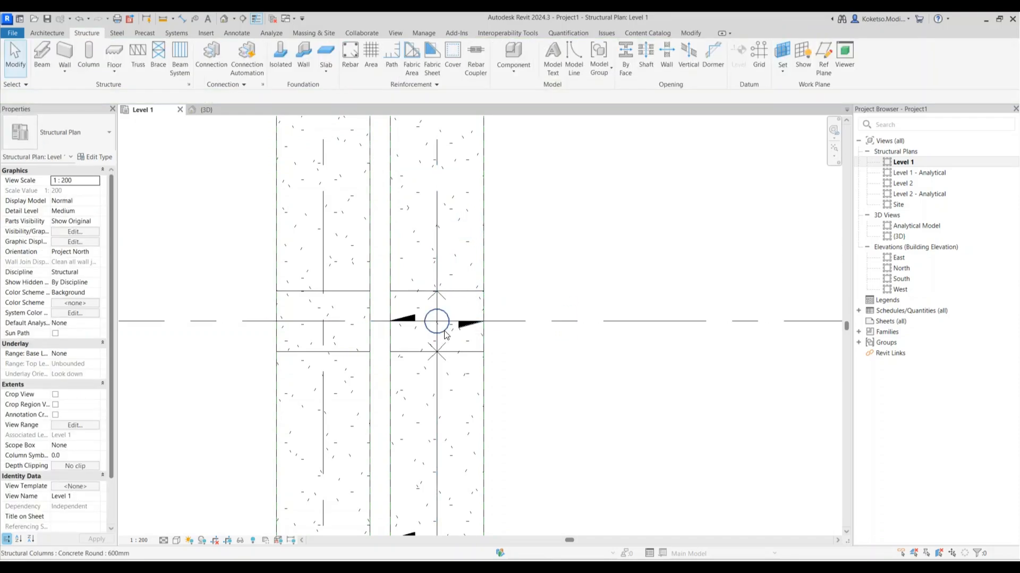
click(212, 108)
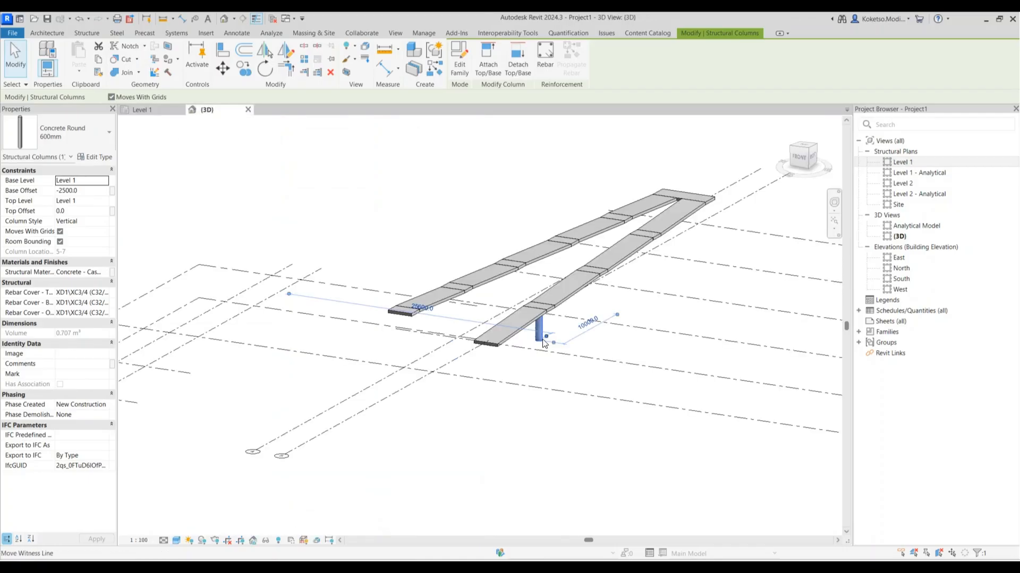
- In the Level 1 plan, place vertical Concrete Round 600mm columns, 2500 mm deep, where grid 5 crosses grids 8, 9 and 10
scroll(569, 352, up, 3)
shift+middle_drag(569, 353, 479, 330)
click(138, 110)
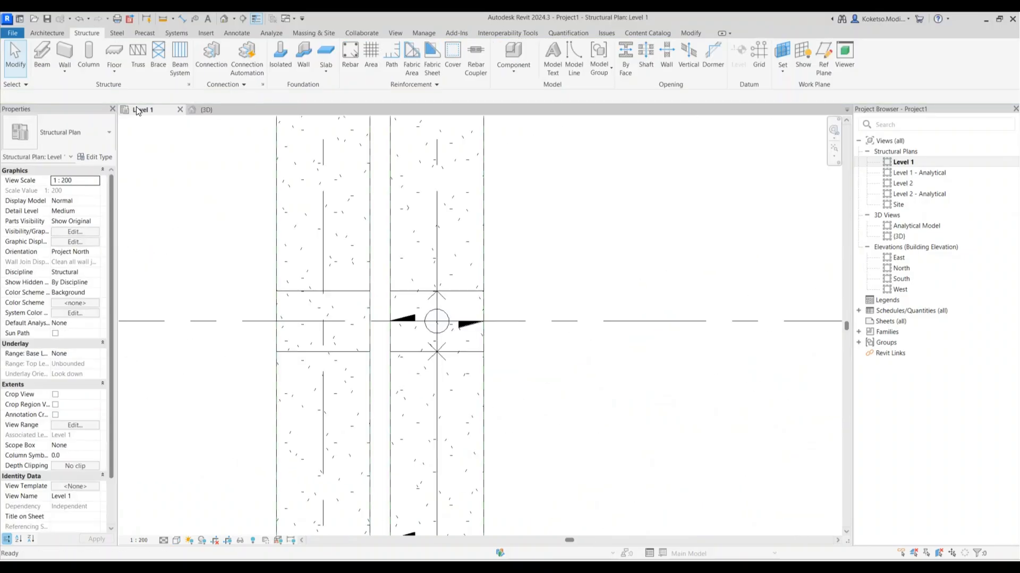
scroll(535, 393, down, 3)
middle_drag(461, 231, 468, 322)
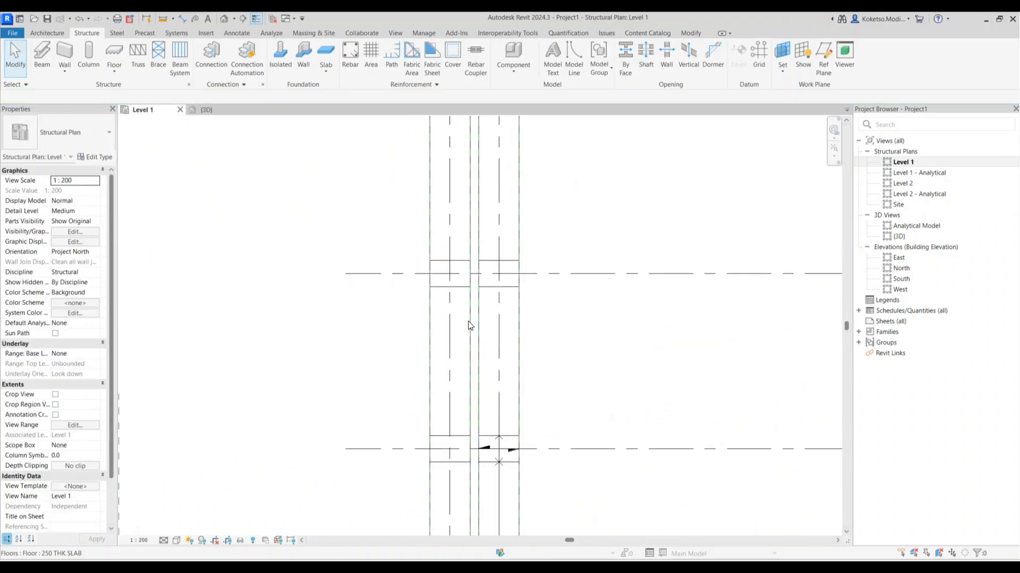
click(89, 53)
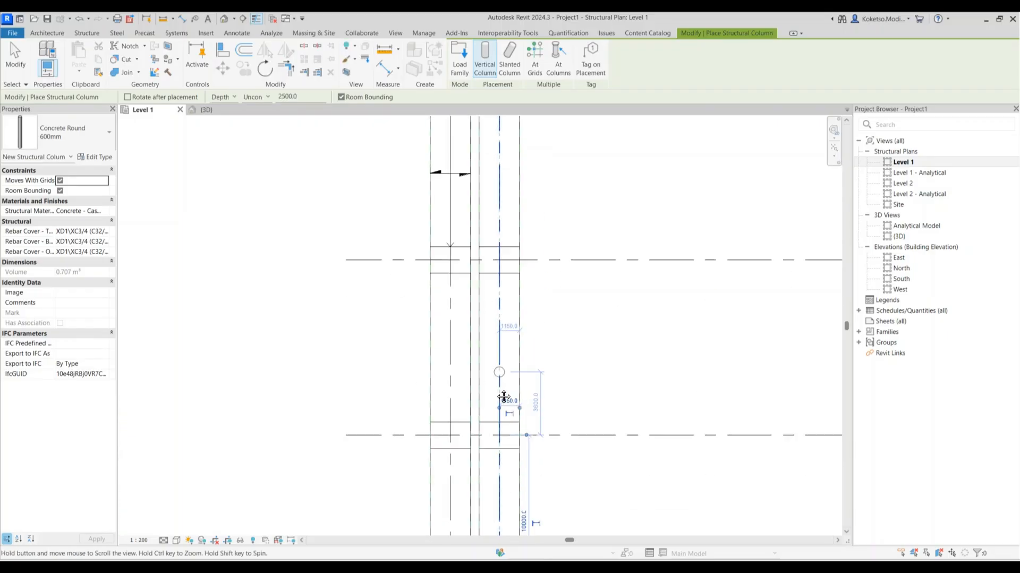
click(499, 448)
middle_drag(498, 267, 493, 232)
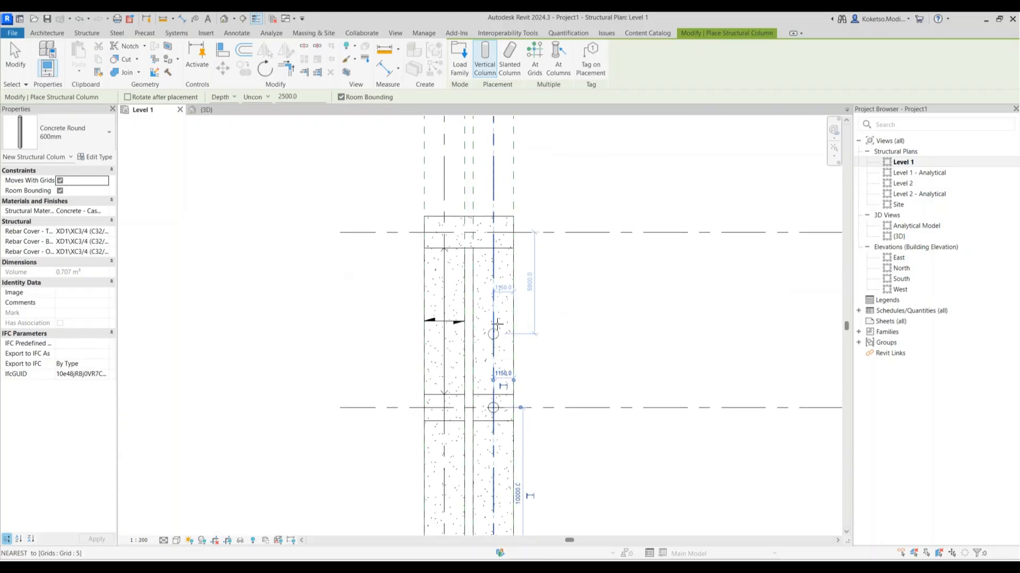
click(493, 232)
- Place the same 2500 mm deep round columns along grid 4, at its intersections with grids 10 and 9
scroll(494, 232, up, 3)
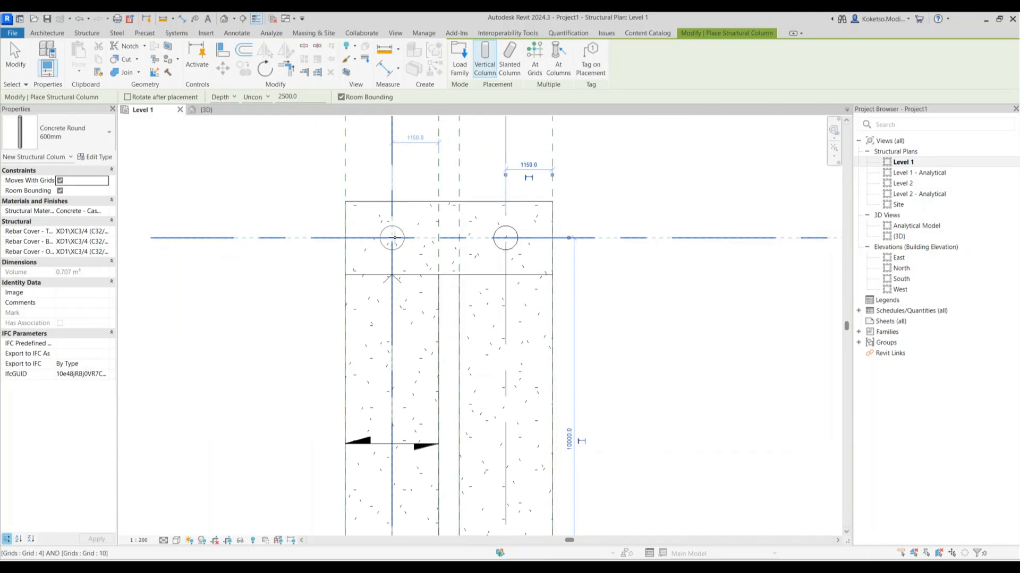
click(394, 238)
scroll(396, 233, down, 5)
middle_drag(409, 406, 494, 242)
scroll(492, 244, up, 4)
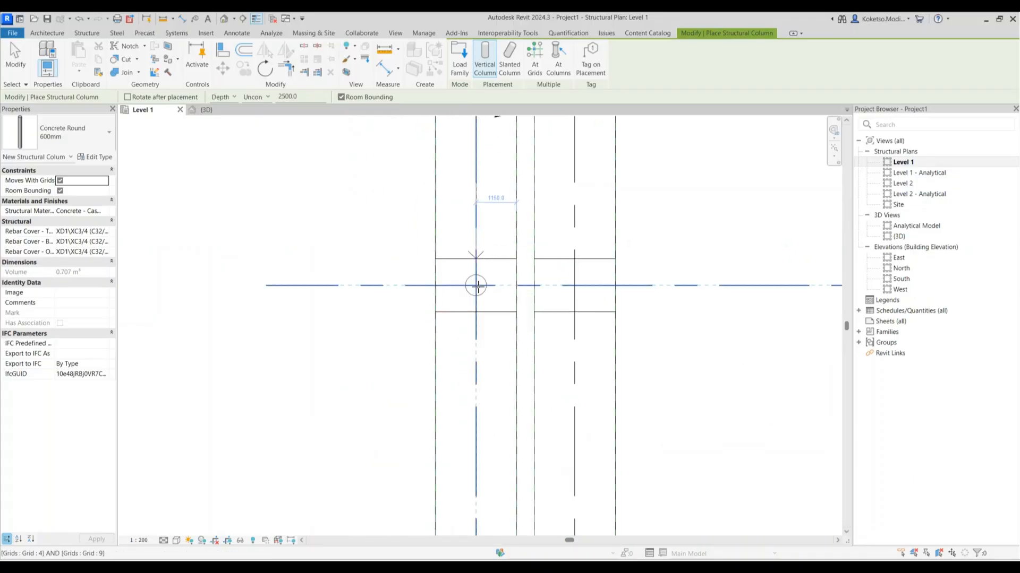
click(477, 287)
scroll(476, 287, down, 5)
middle_drag(487, 410, 478, 238)
scroll(469, 305, up, 4)
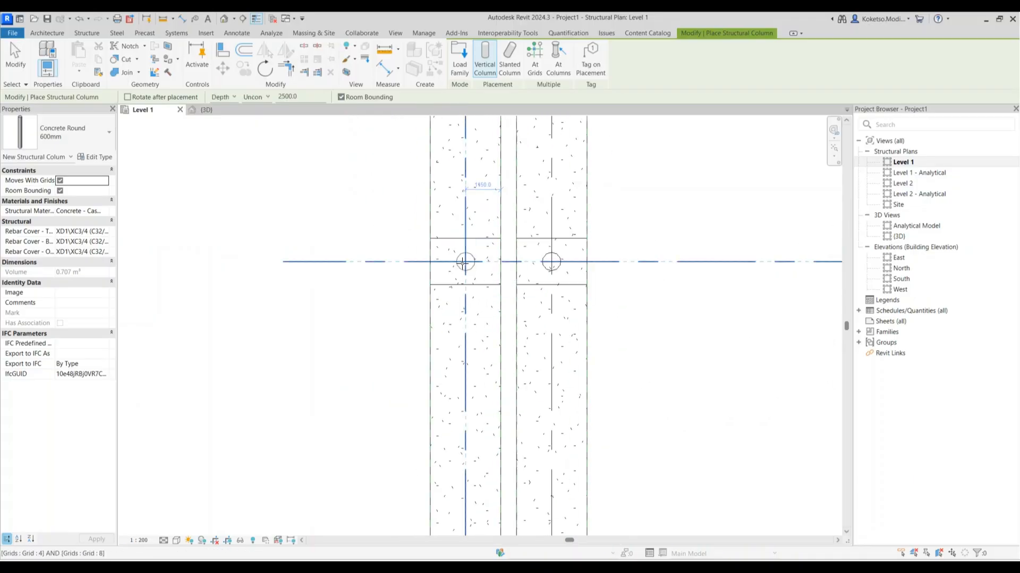
- Place 600 mm round concrete columns, 2500 mm deep, along grid 4 at its intersections with grids 8, 7, 6 and 2
click(466, 261)
scroll(466, 261, down, 4)
middle_drag(479, 344, 486, 330)
click(472, 302)
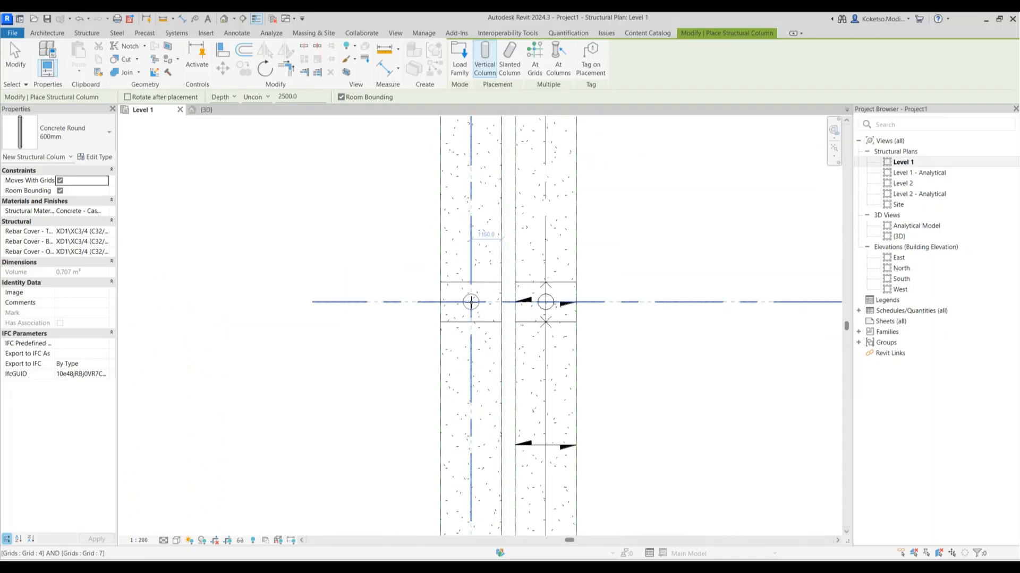
scroll(473, 295, down, 5)
middle_drag(480, 333, 501, 230)
scroll(491, 329, up, 3)
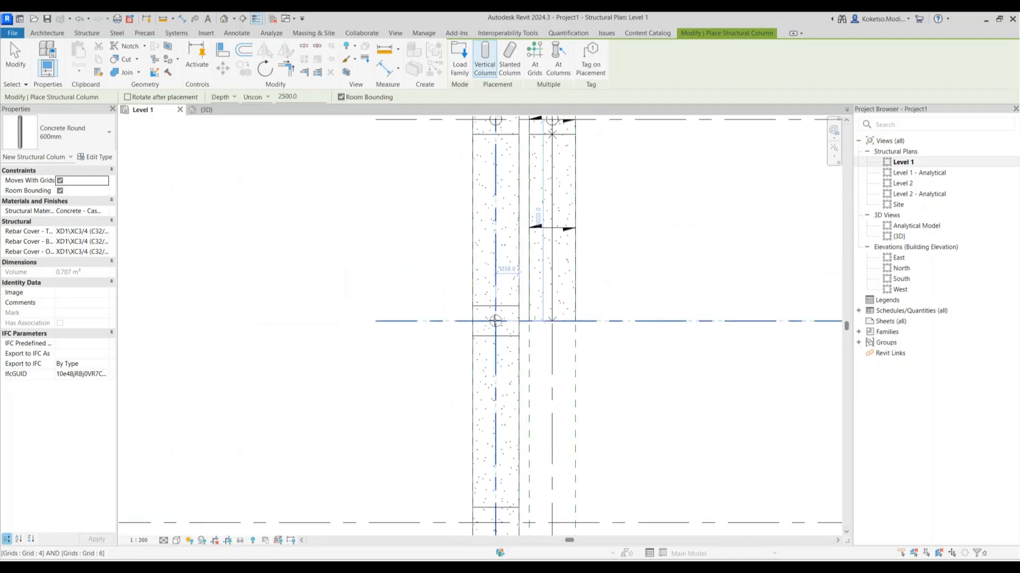
click(495, 320)
scroll(494, 320, down, 4)
middle_drag(496, 401, 492, 281)
scroll(491, 312, up, 5)
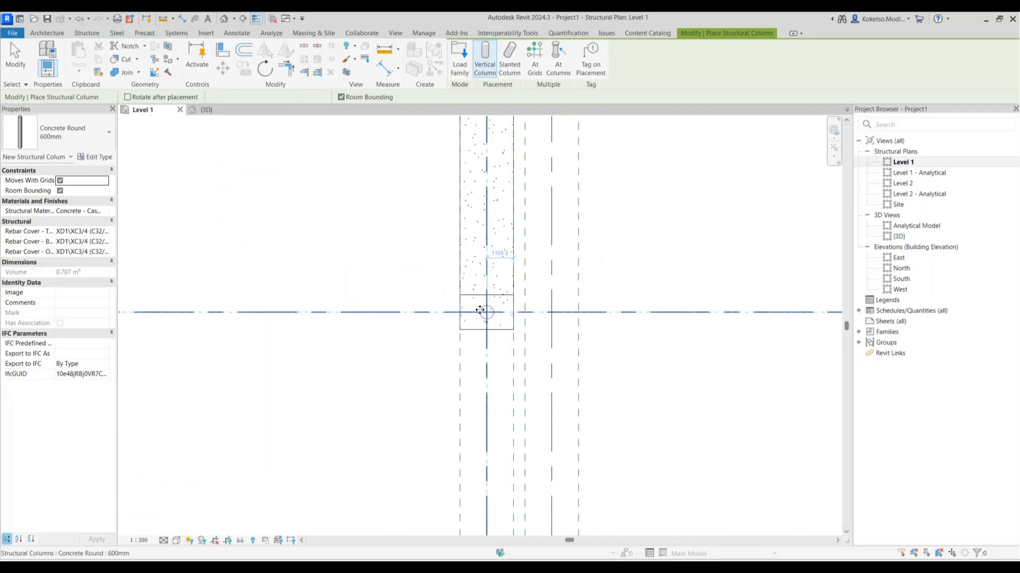
key(Escape)
key(Escape)
- In the 3D view, select every visible 600 mm round column and set the base offset to -1000 mm
click(229, 110)
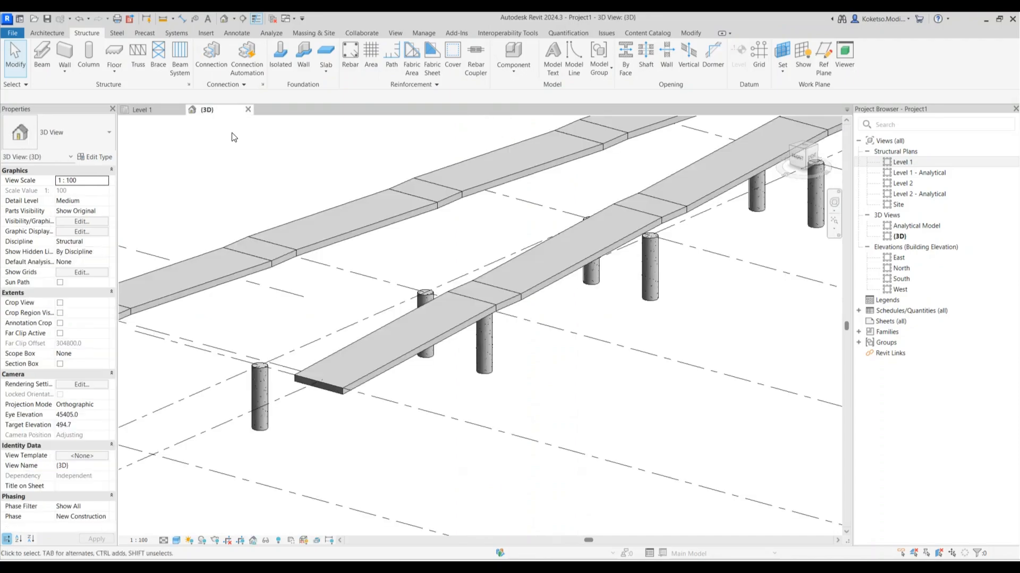
click(653, 284)
scroll(551, 332, down, 3)
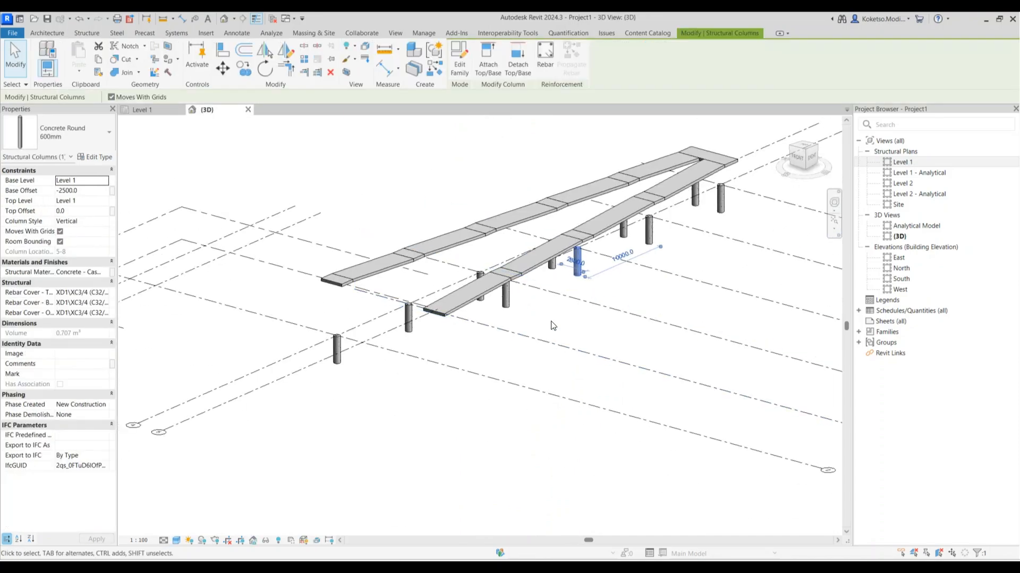
right_click(551, 325)
mouse_move(618, 141)
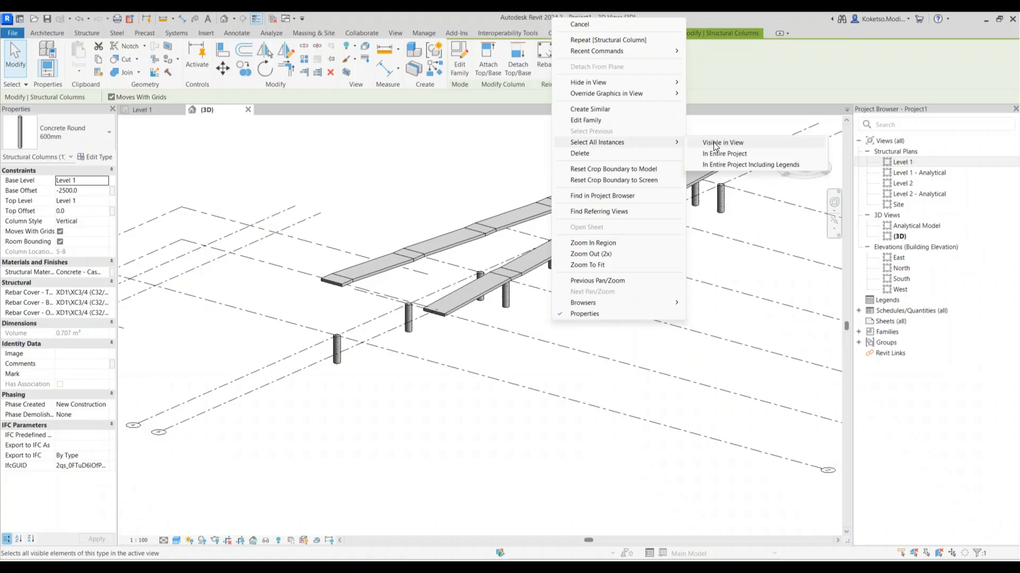
click(714, 143)
shift+middle_drag(649, 303, 632, 272)
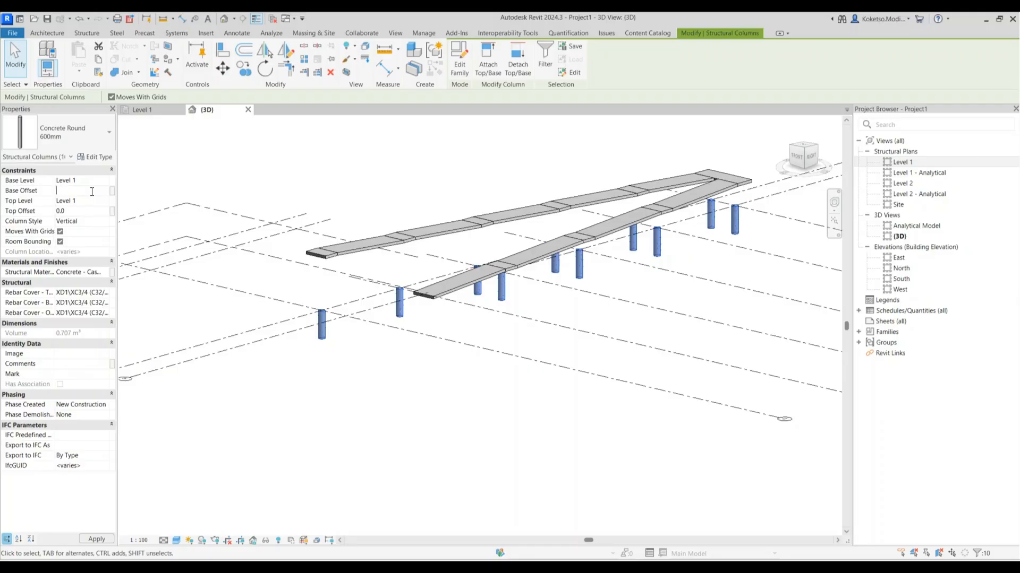
key(Return)
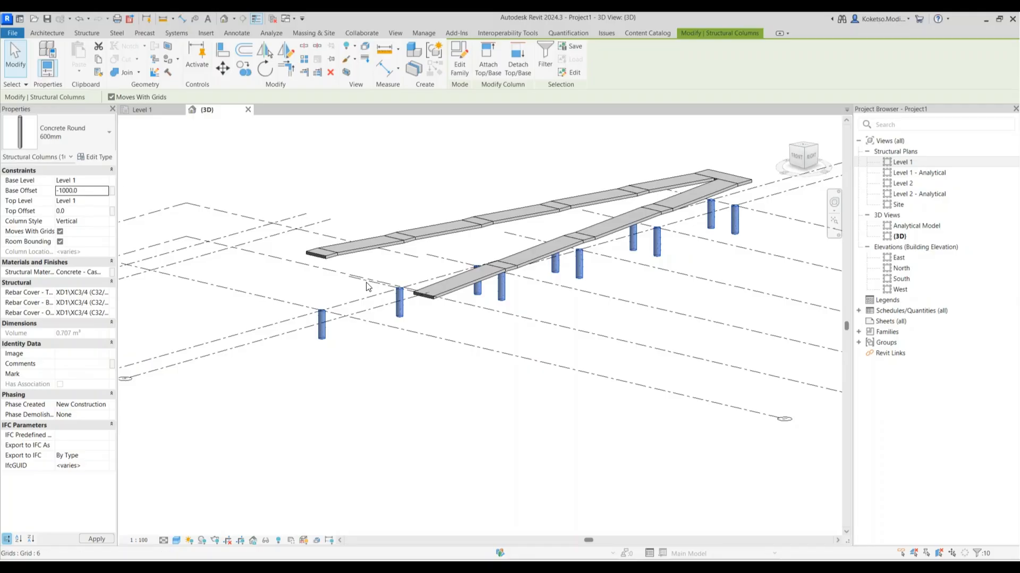
middle_drag(643, 229, 615, 236)
key(Escape)
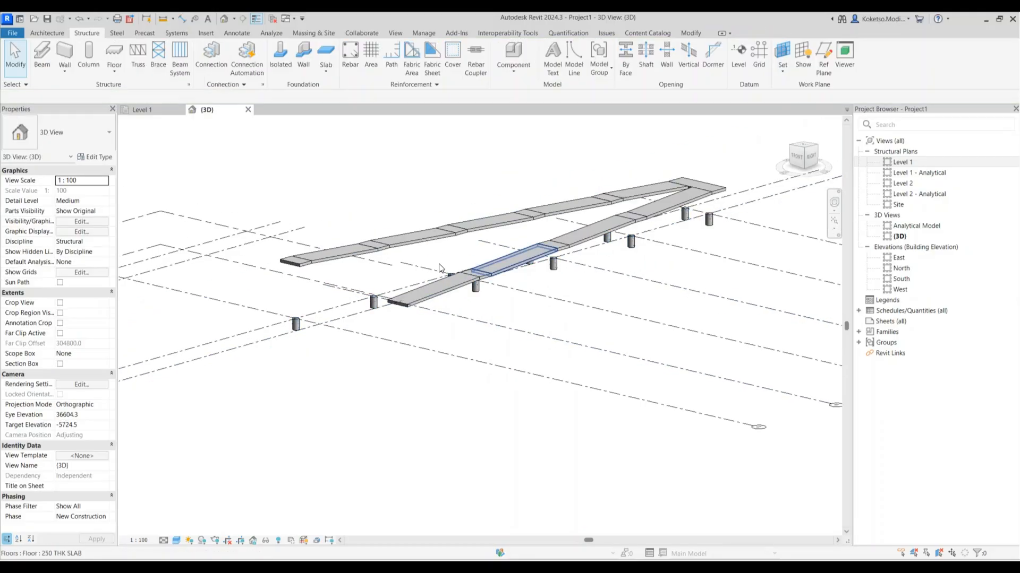
- Attach the top of the column at grids 4 and 2 to the end slab of the upper ramp
scroll(268, 308, up, 4)
click(335, 356)
middle_drag(335, 357, 350, 407)
shift+middle_drag(351, 407, 349, 394)
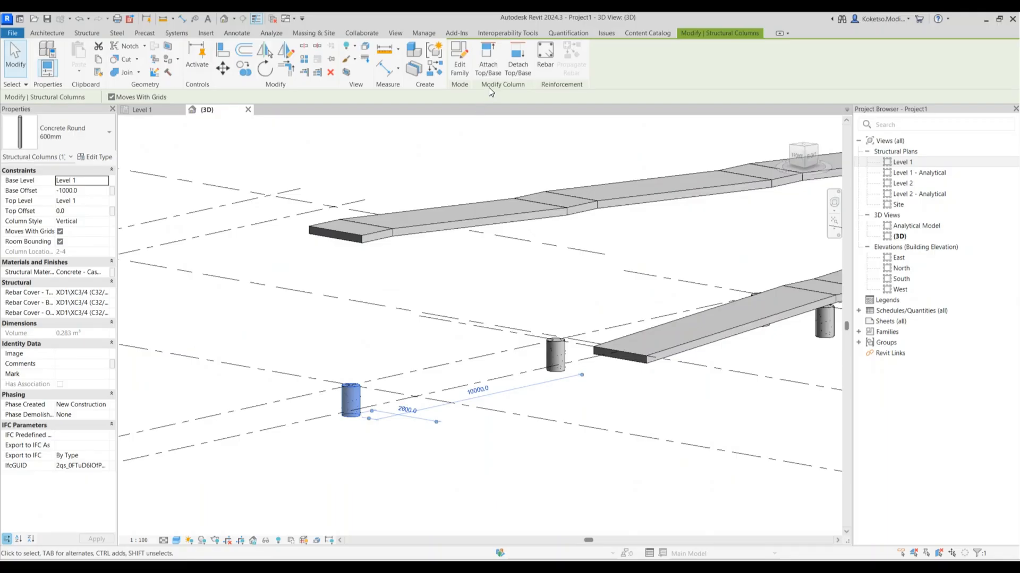
click(492, 61)
click(363, 240)
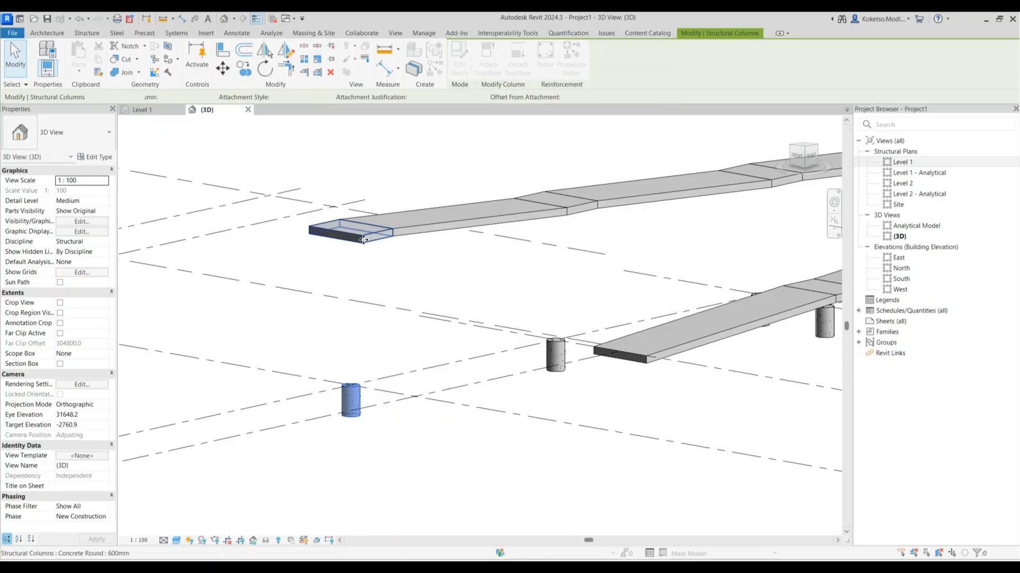
click(429, 303)
- Attach the tops of the grid 4 columns at grids 6 and 7 to the upper ramp slabs above them
click(560, 348)
middle_drag(566, 314, 477, 351)
click(487, 57)
click(468, 222)
click(422, 307)
click(468, 242)
- Attach the top of the column at grids 4 and 8 to the landing slab above it
middle_drag(398, 305, 596, 348)
click(463, 339)
click(488, 63)
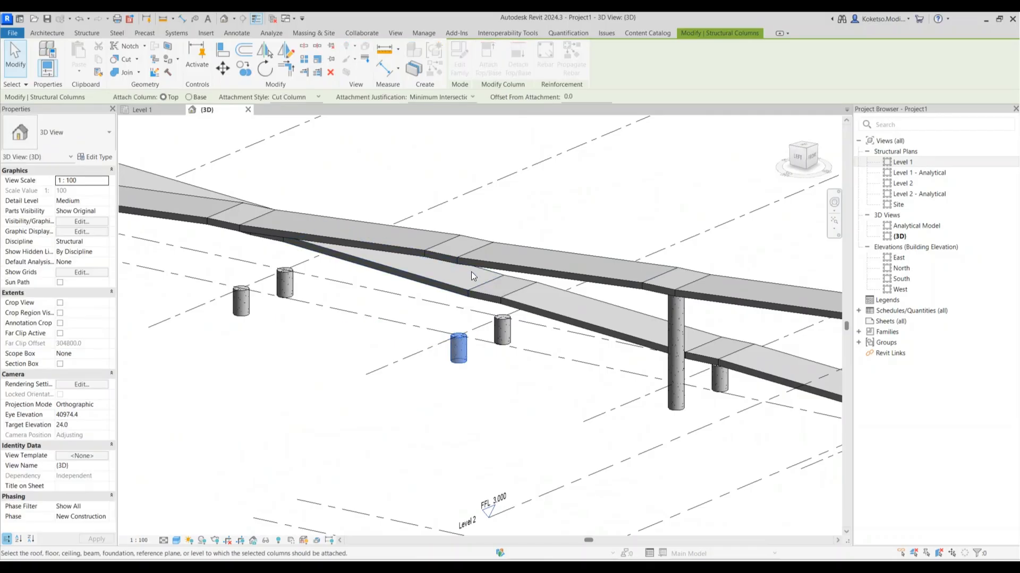
click(449, 255)
- Attach the top of the column at grids 4 and 9 to the landing slab above it
scroll(478, 272, down, 2)
middle_drag(371, 272, 469, 300)
scroll(436, 315, up, 2)
click(453, 324)
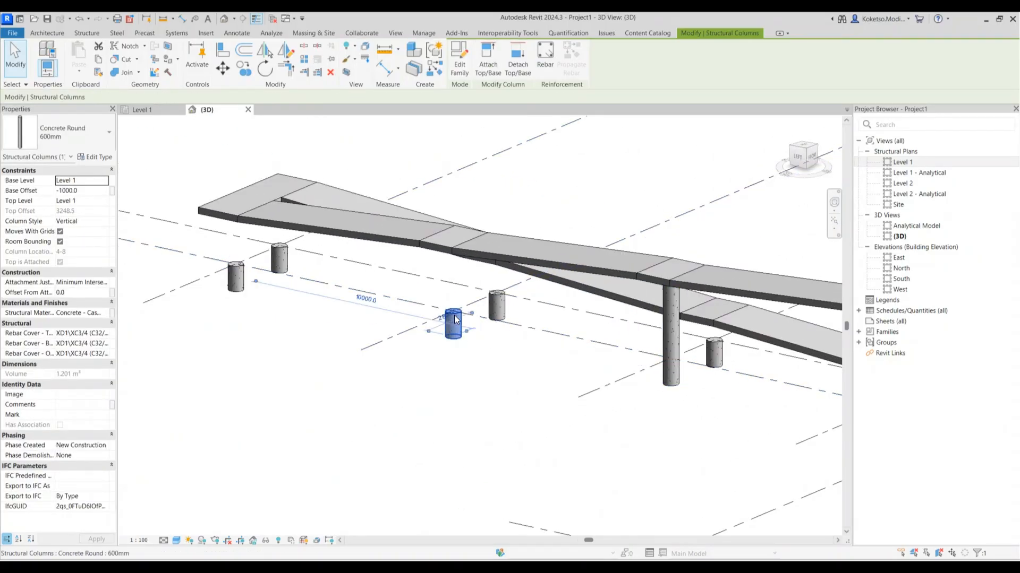
click(488, 63)
click(454, 237)
middle_drag(355, 284, 485, 330)
key(Escape)
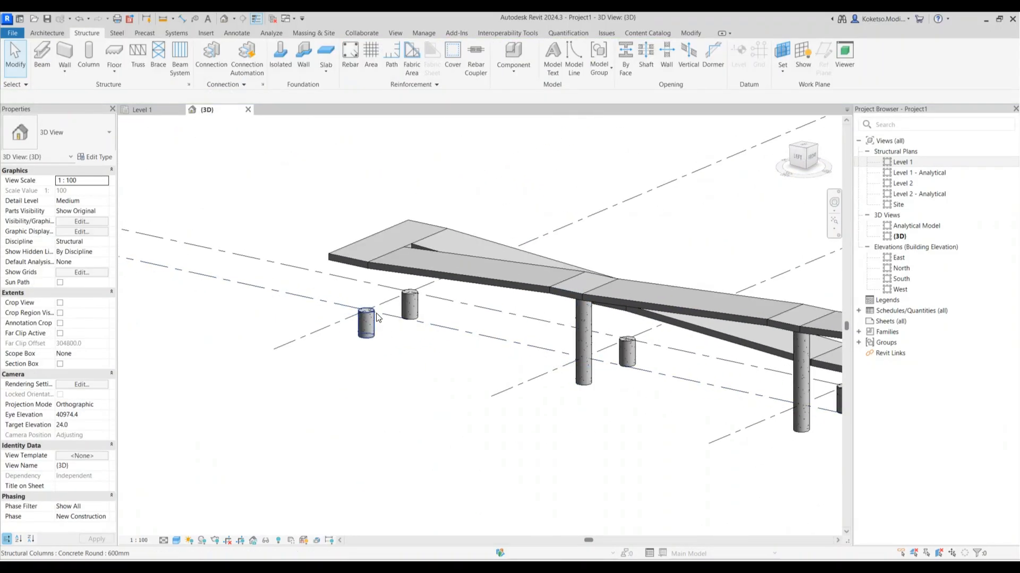
- Attach the tops of both columns on grid 10 to the turning landing slab that joins the two ramps
click(366, 322)
click(488, 63)
click(359, 253)
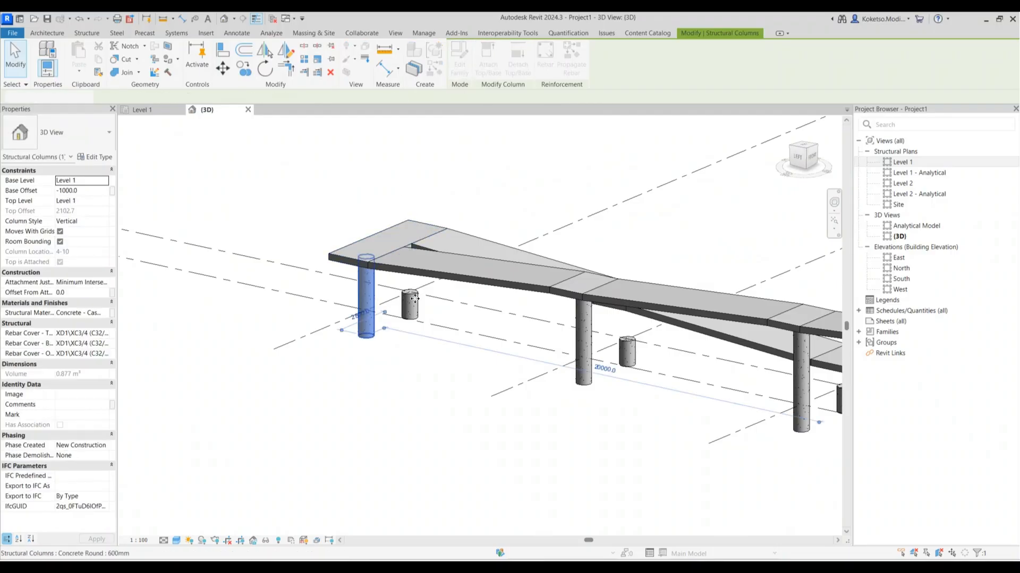
click(409, 303)
click(483, 63)
click(413, 216)
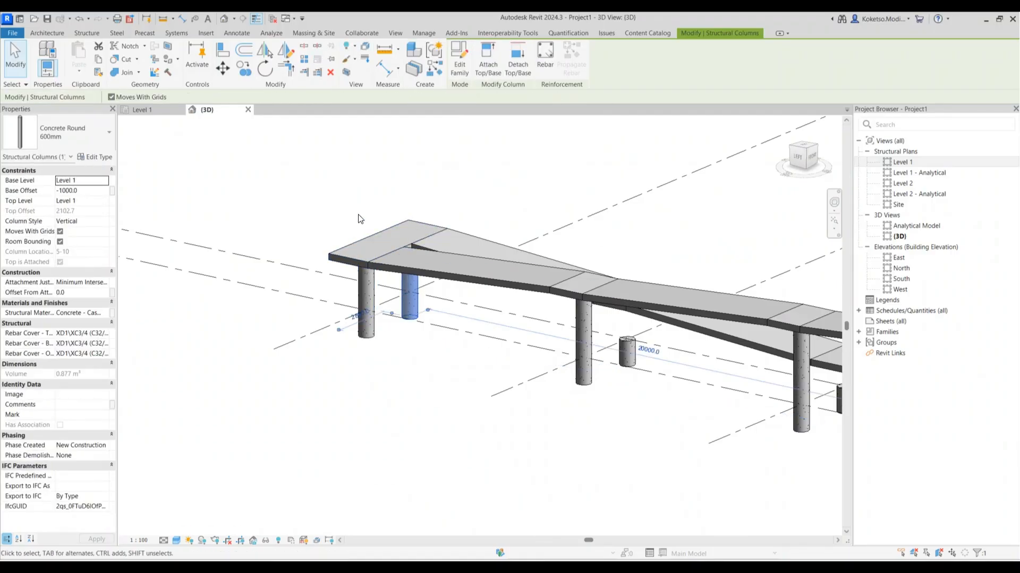
- Attach the top of the column at grids 5 and 9 to the lower ramp's landing slab
shift+middle_drag(413, 216, 505, 292)
click(505, 292)
shift+middle_drag(294, 275, 621, 224)
scroll(300, 306, up, 2)
click(320, 296)
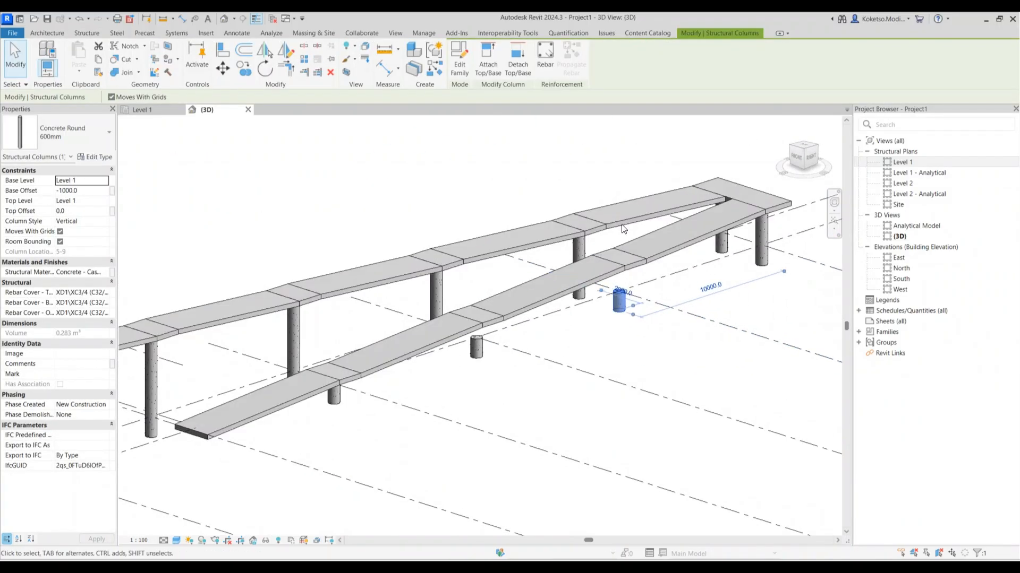
click(488, 60)
click(611, 264)
- Attach the tops of the grid 5 columns at grids 8 and 7 to the lower ramp's landing slabs
click(476, 345)
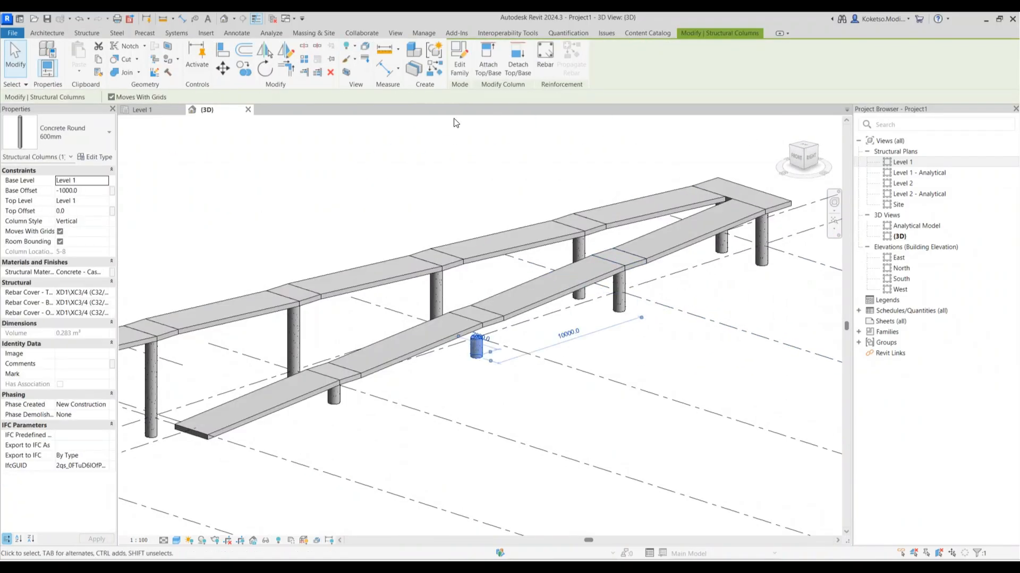
click(475, 316)
click(334, 394)
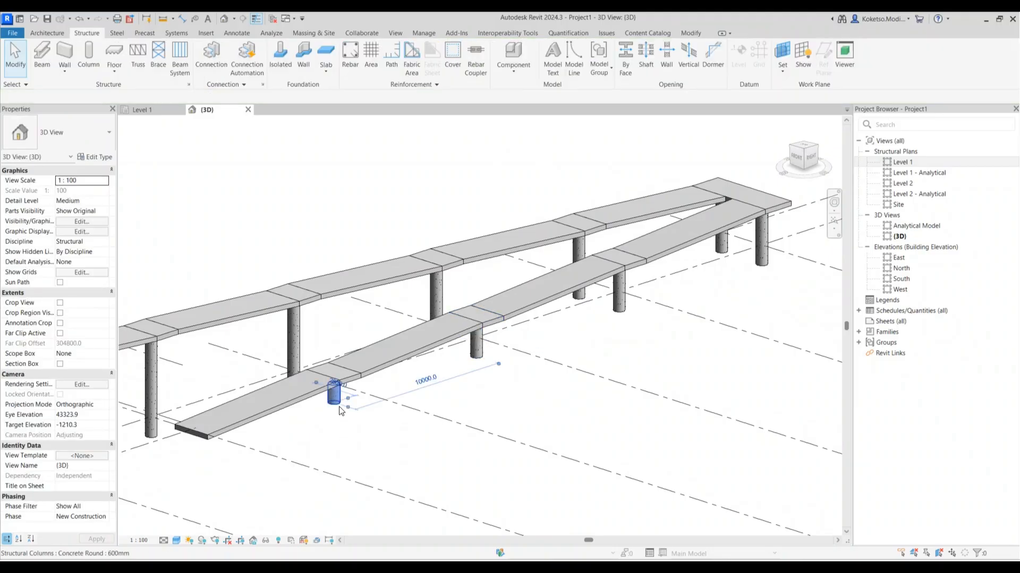
click(487, 60)
click(333, 370)
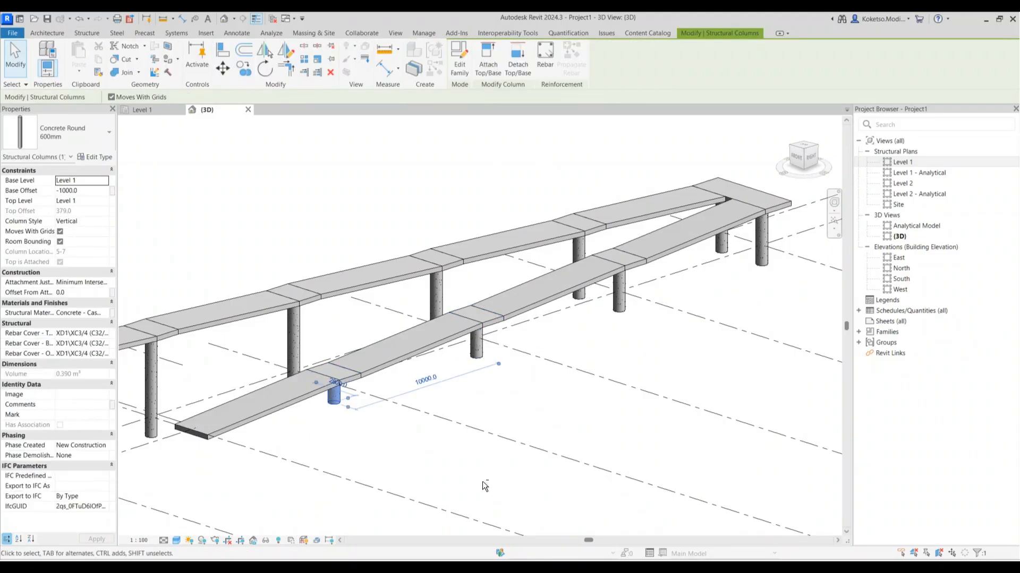
shift+middle_drag(483, 482, 525, 458)
click(439, 405)
scroll(439, 401, down, 4)
scroll(361, 387, up, 3)
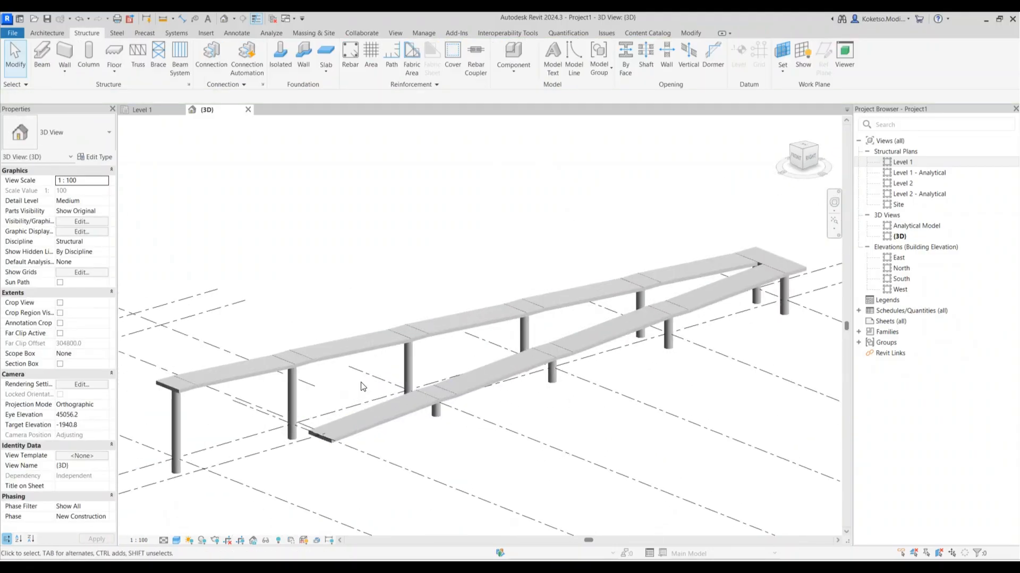
shift+middle_drag(366, 387, 417, 348)
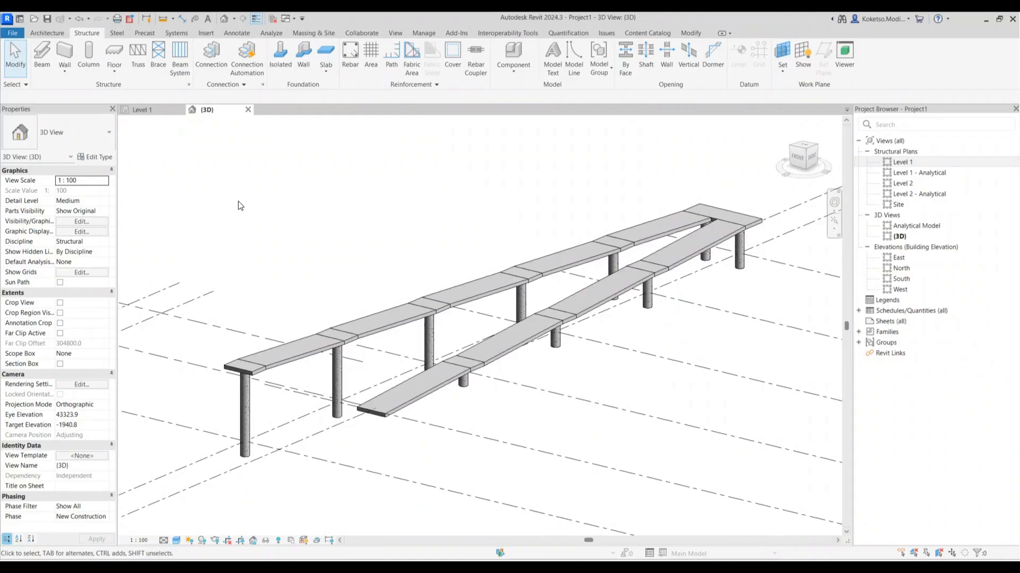
- On the Level 1 plan, duplicate the rectangular isolated footing type as 1800 x 1200 x 450mm 2, with length 1200 mm and thickness 600 mm
click(147, 110)
scroll(475, 348, down, 5)
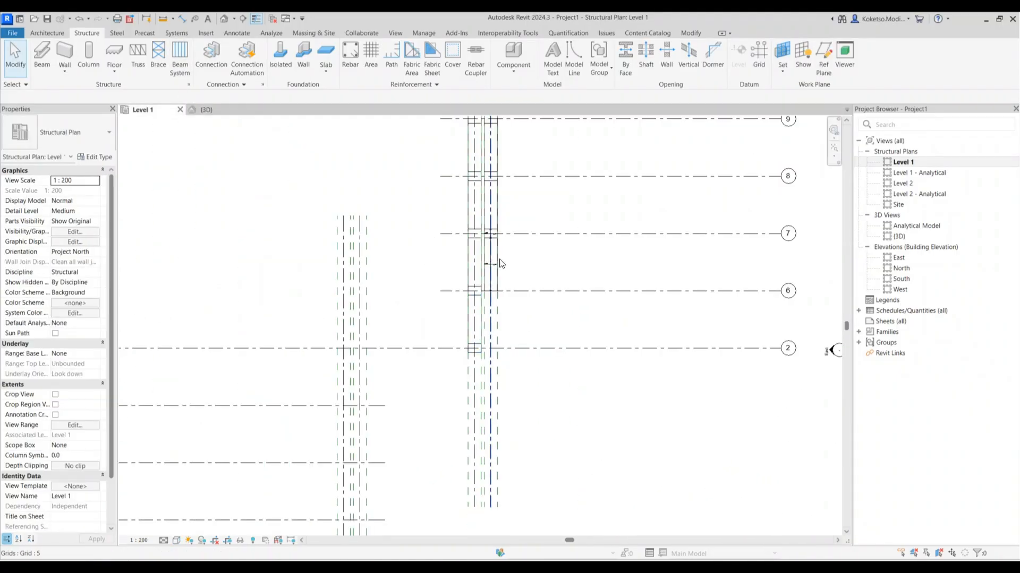
scroll(497, 235, up, 3)
scroll(476, 228, up, 3)
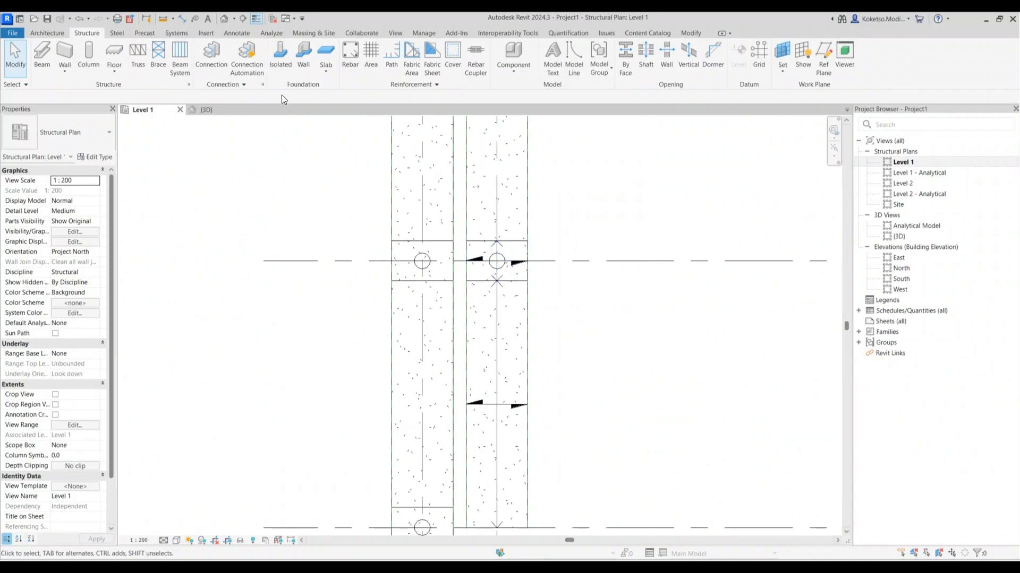
click(281, 59)
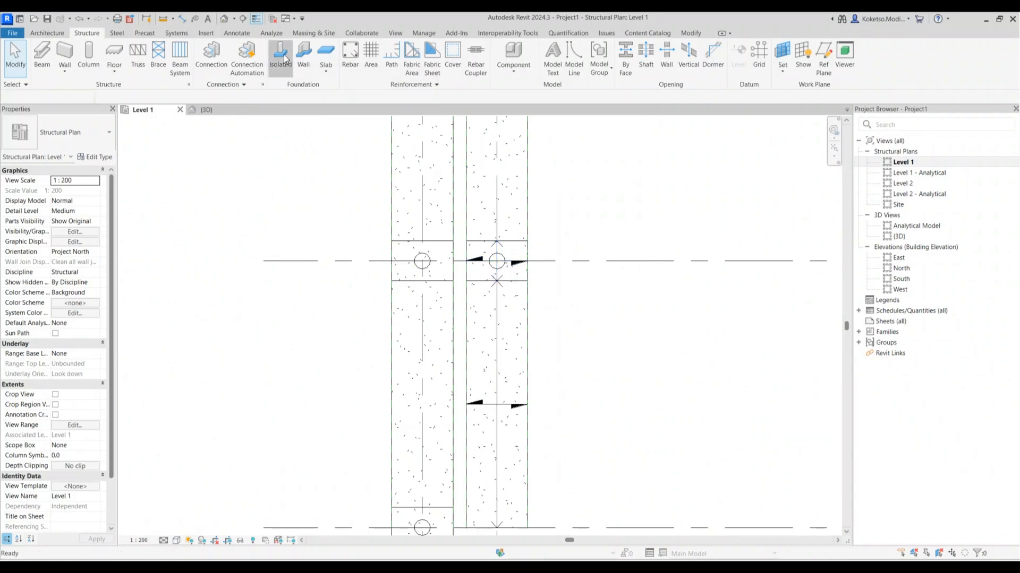
click(63, 136)
click(91, 146)
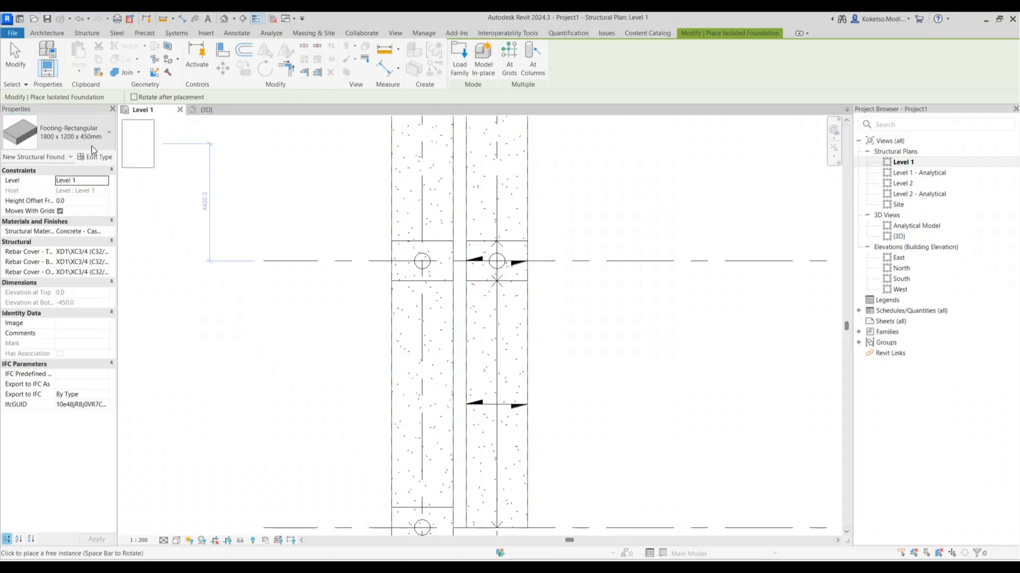
click(97, 158)
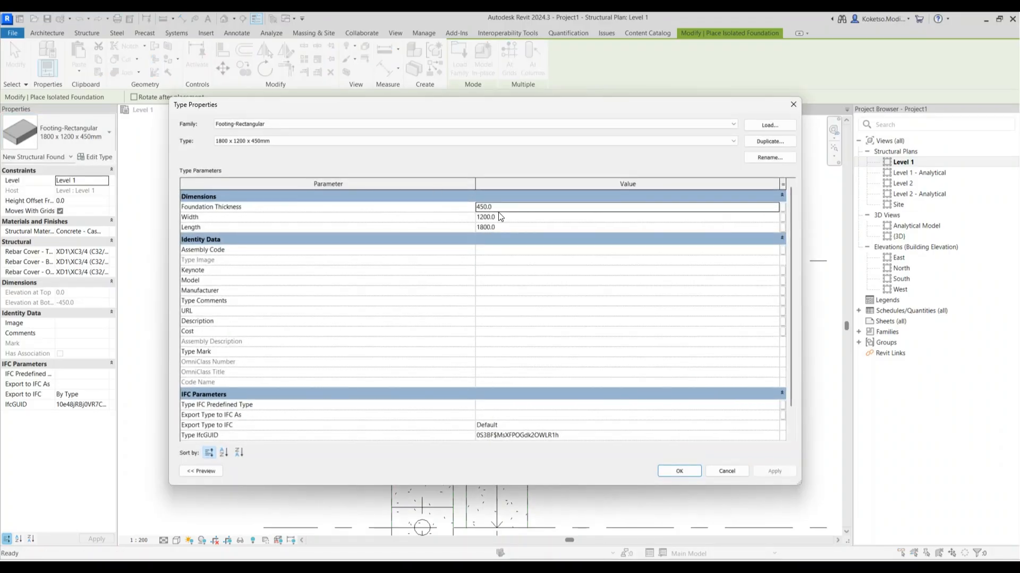
click(769, 141)
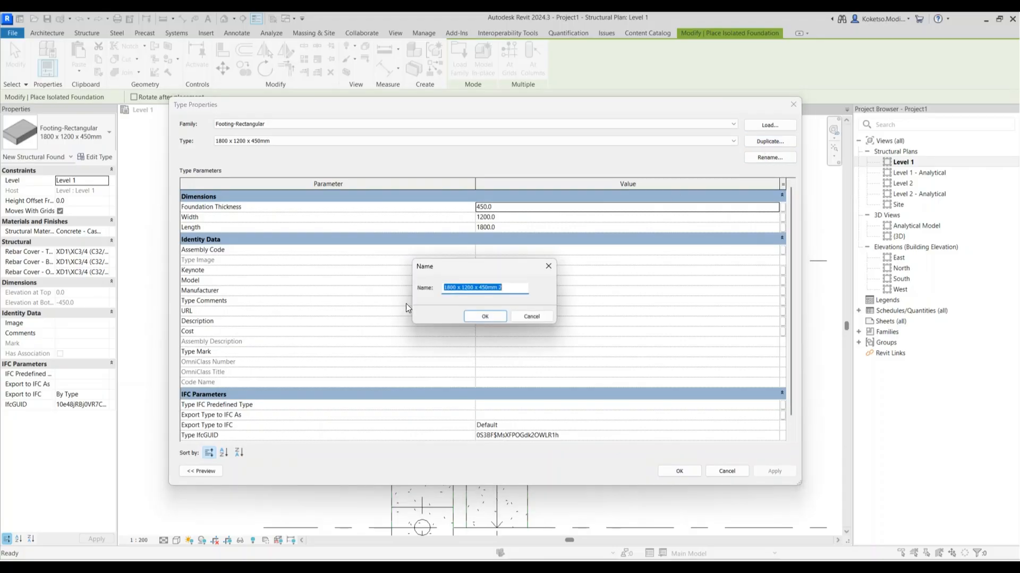
click(483, 317)
click(507, 225)
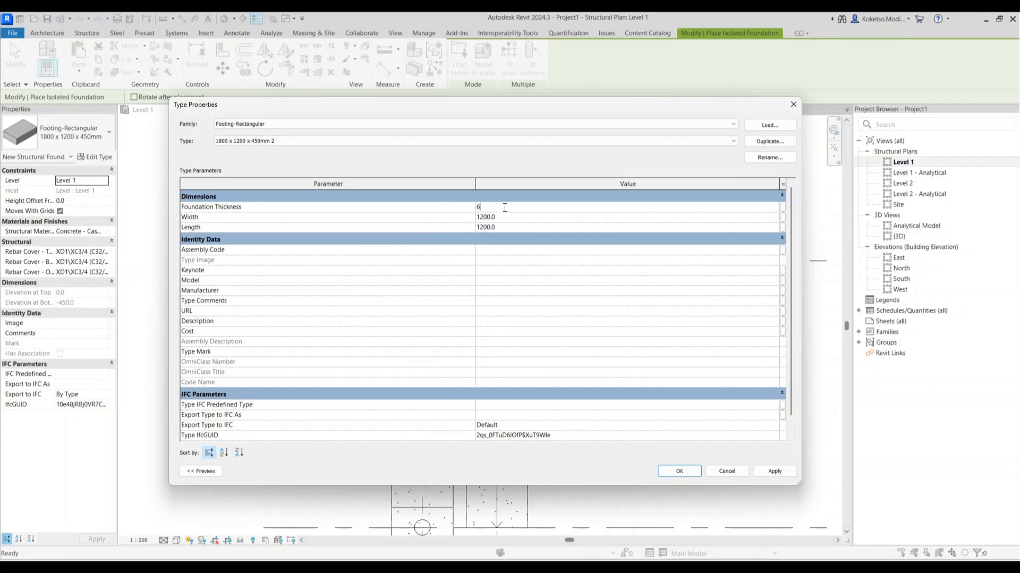
click(664, 469)
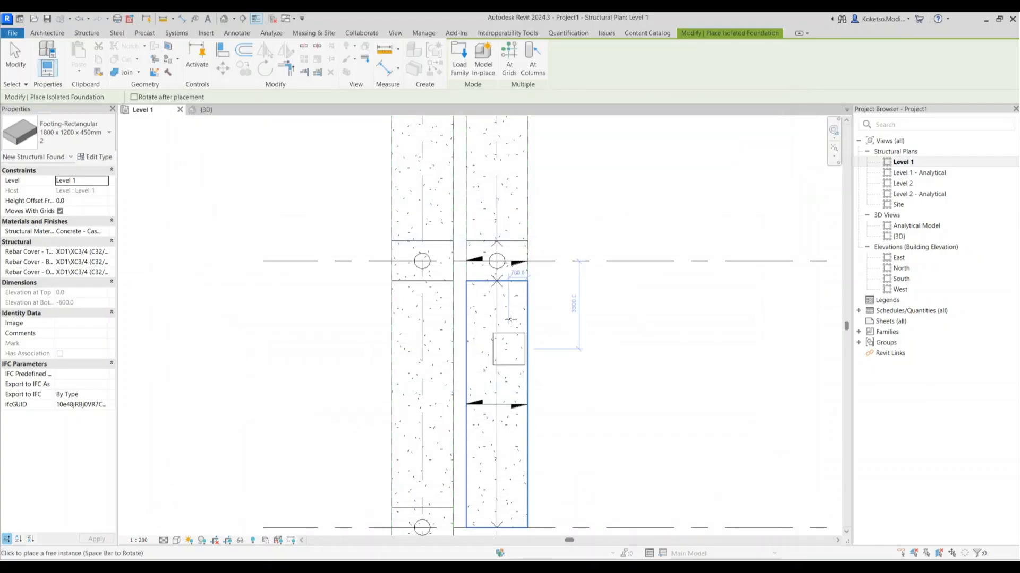
- Place an isolated footing on the column at grids 5 and 7 and check it in the 3D view
click(496, 261)
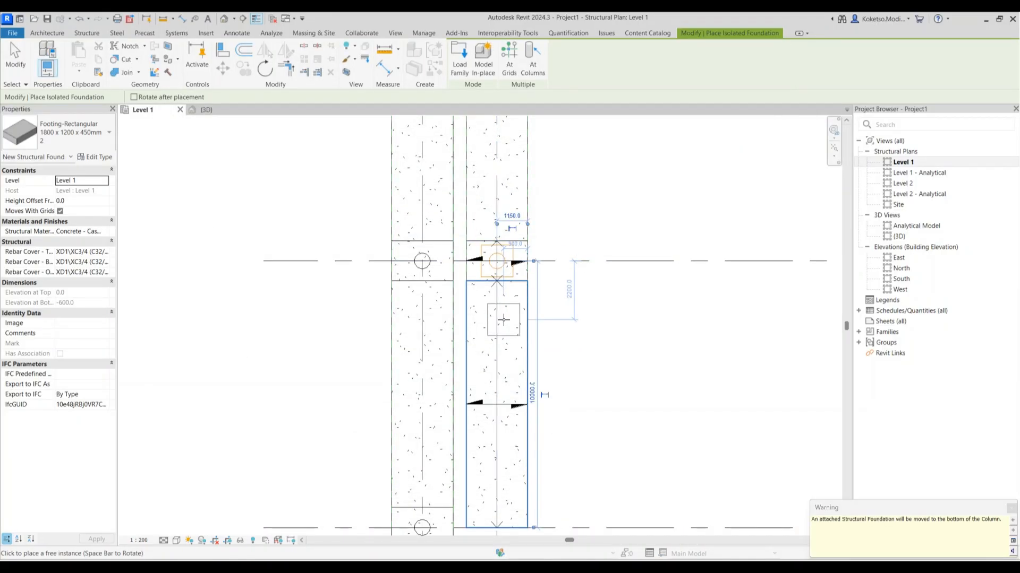
scroll(504, 263, down, 2)
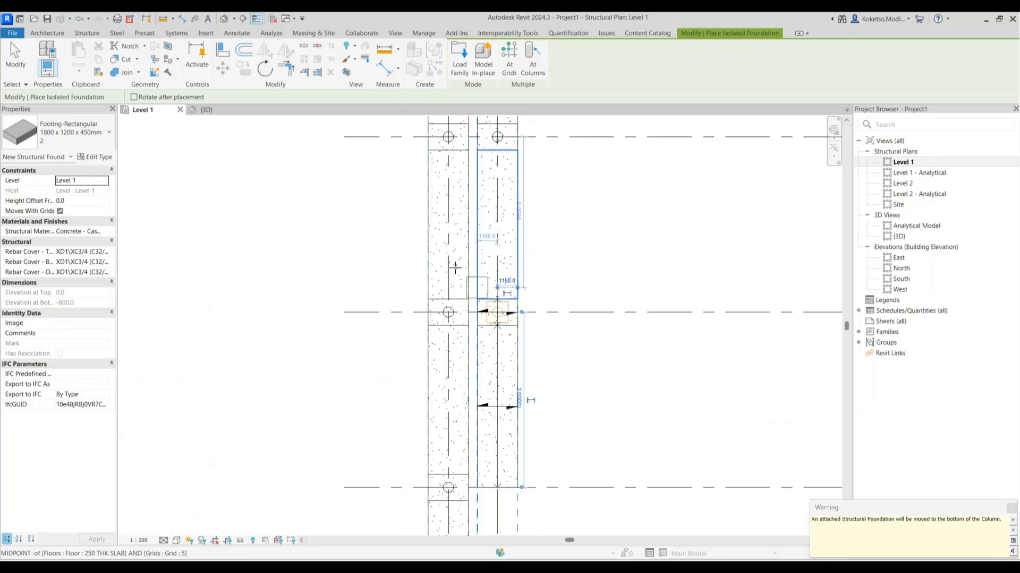
click(213, 113)
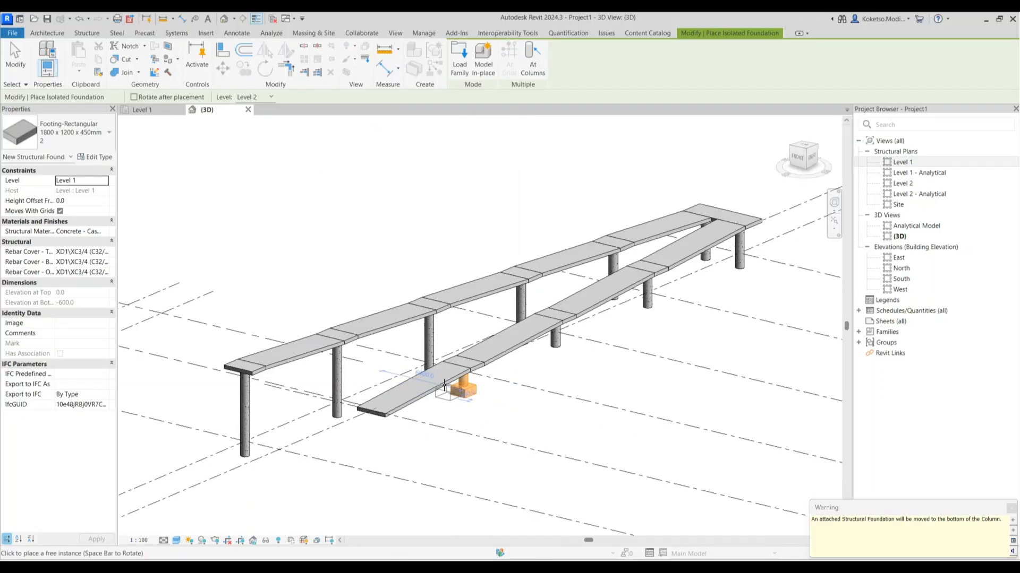
- Return to the Level 1 plan and place an isolated footing on the column at grids 5 and 8
click(150, 112)
scroll(520, 301, up, 4)
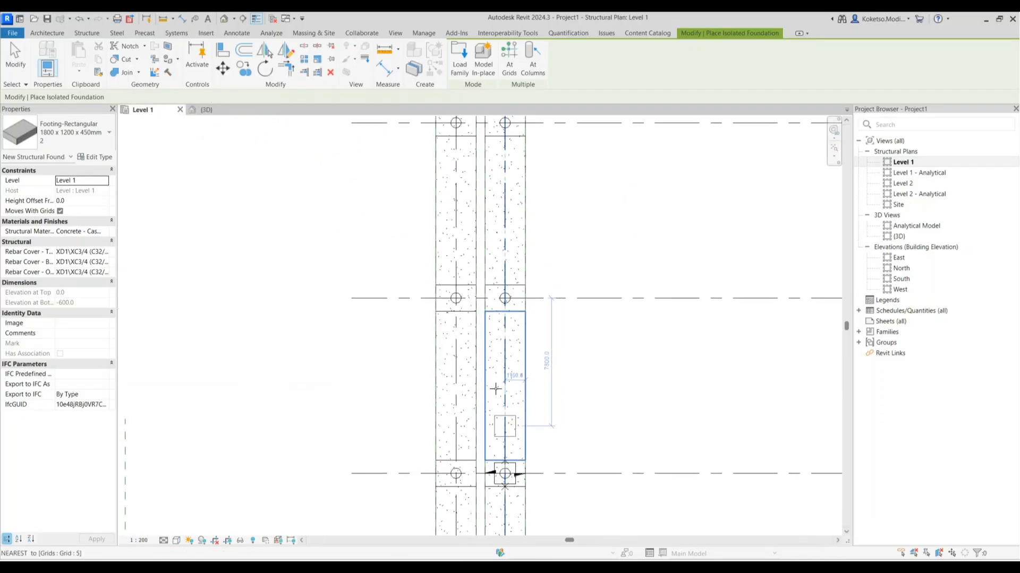
click(519, 301)
scroll(507, 372, down, 2)
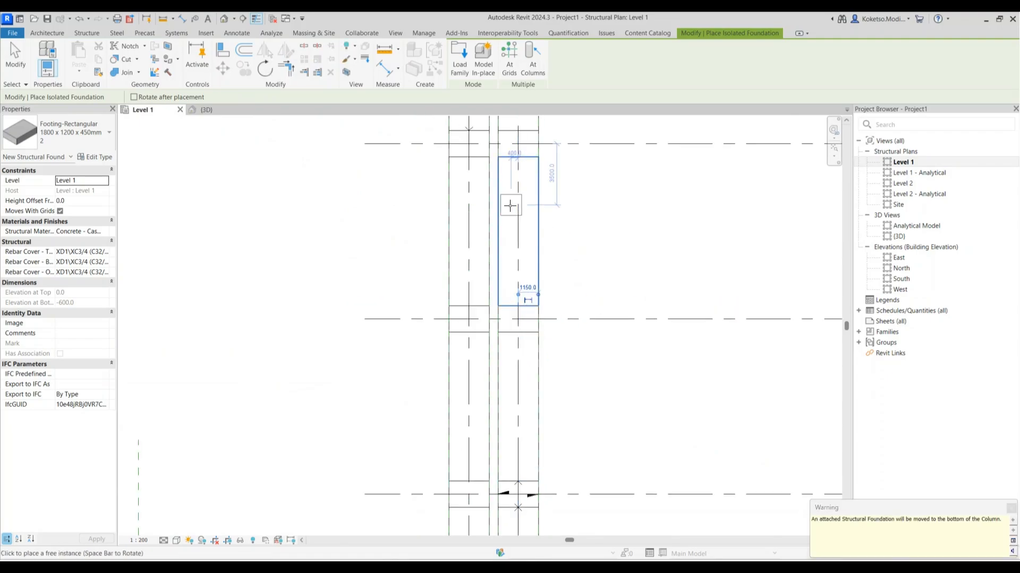
- Place isolated footings on the grid 5 columns at grids 9 and 10
click(505, 294)
middle_drag(505, 190, 503, 334)
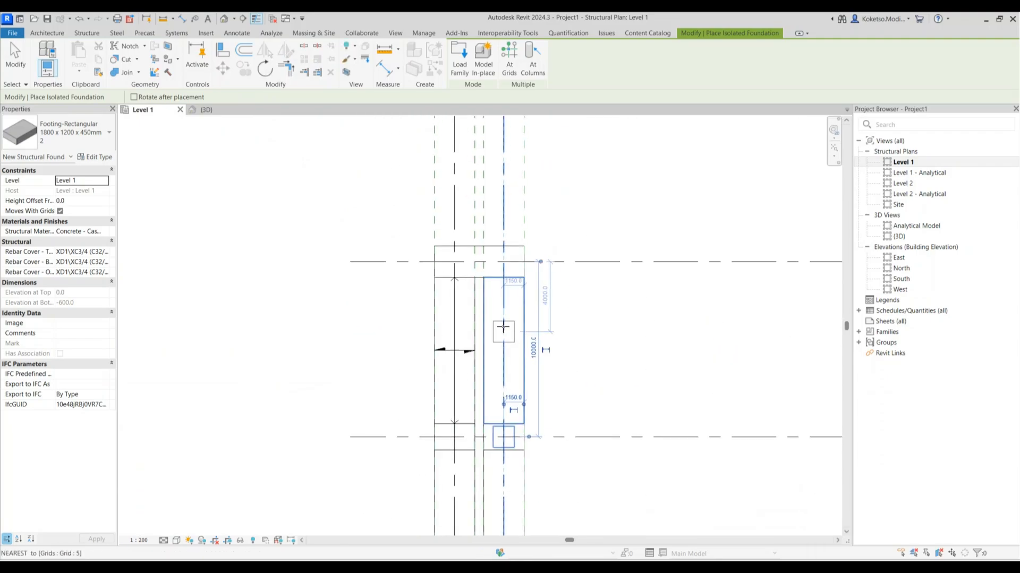
click(504, 262)
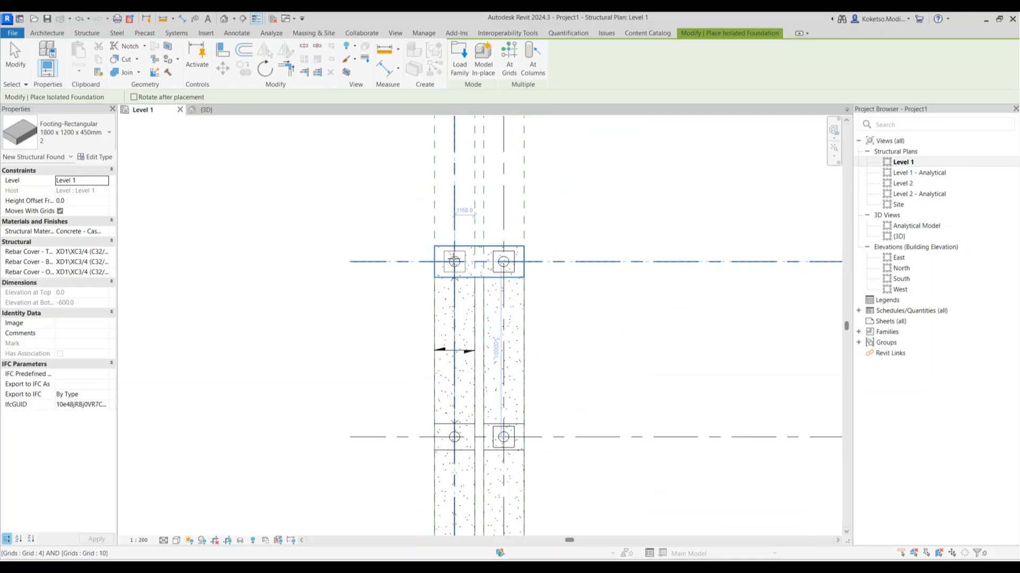
- Place isolated footings on the grid 4 columns, working down through grids 9, 8 and 7
middle_drag(451, 380, 481, 285)
click(482, 285)
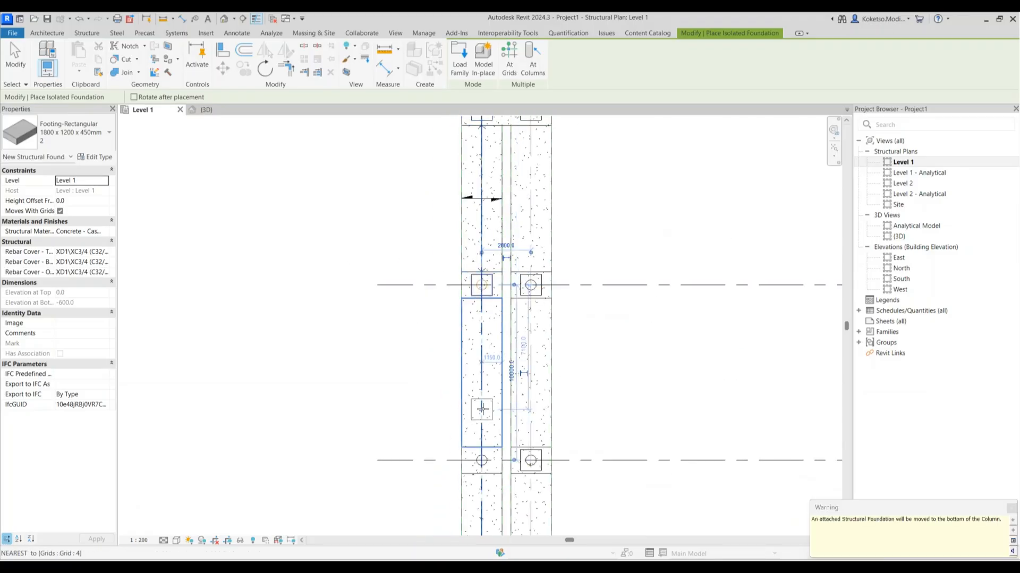
middle_drag(483, 461, 518, 297)
click(481, 393)
scroll(481, 348, down, 4)
scroll(486, 334, up, 3)
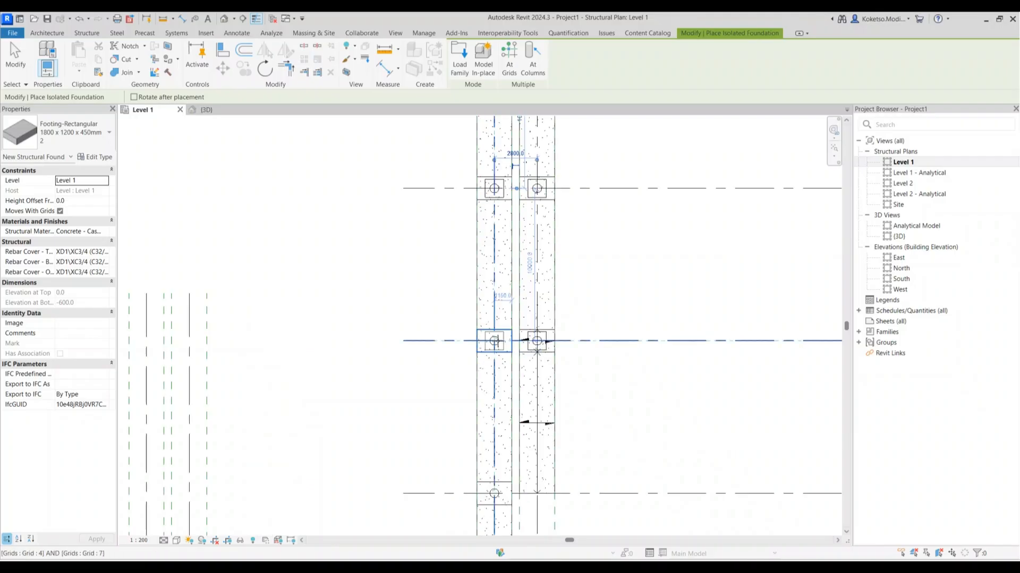
click(494, 341)
- Place isolated footings on the last two grid 4 columns below grid 7 and finish placing foundations
middle_drag(495, 493, 485, 331)
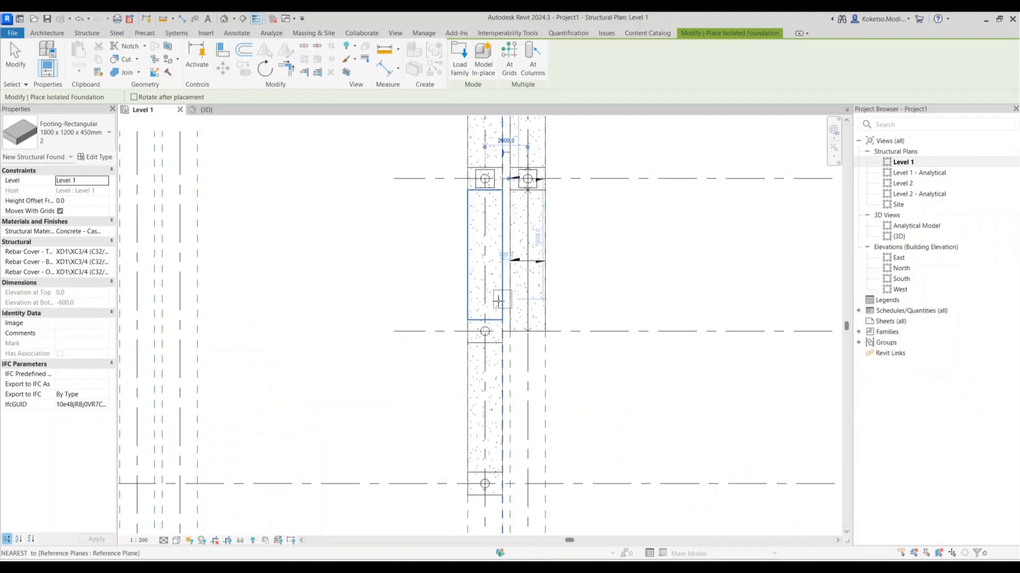
click(486, 331)
middle_drag(496, 472, 489, 352)
scroll(486, 348, up, 1)
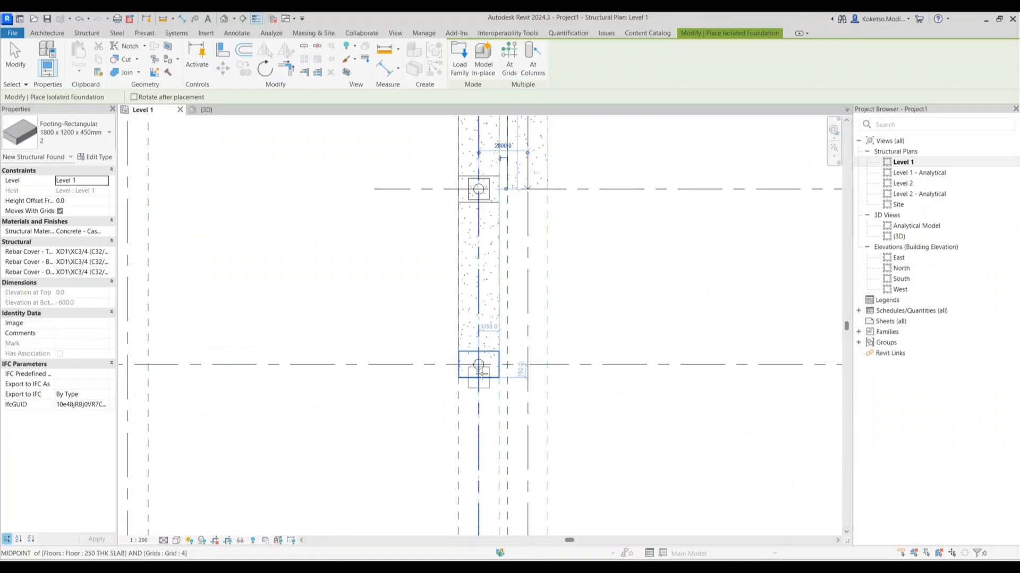
click(478, 364)
key(Escape)
key(Escape)
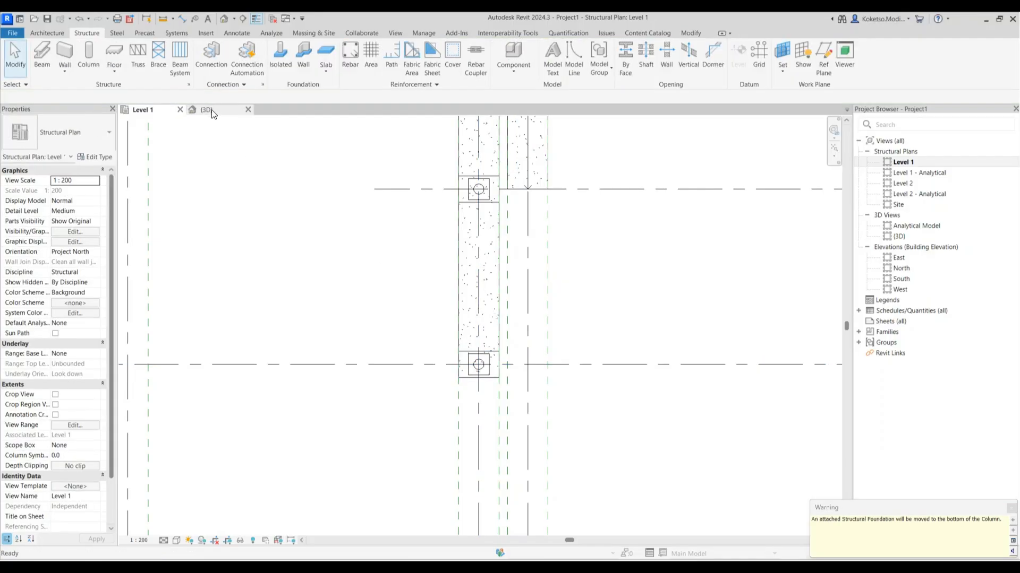
- Inspect the placed footings in the 3D view and check their layout on the Level 1 plan
click(212, 109)
shift+middle_drag(509, 370, 773, 517)
click(169, 109)
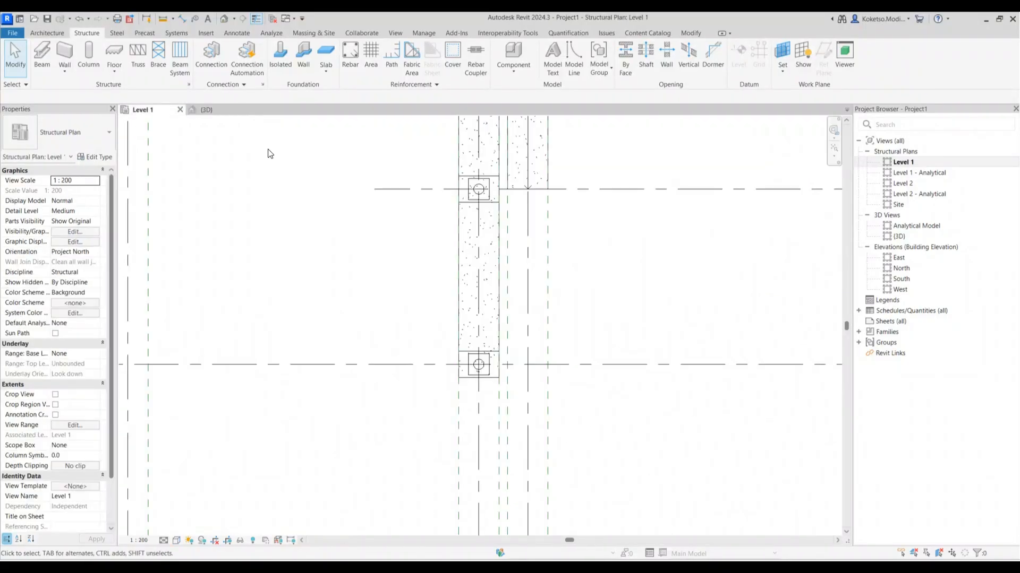
scroll(558, 246, down, 2)
mouse_move(531, 249)
middle_down()
mouse_move(533, 289)
mouse_move(522, 305)
middle_up()
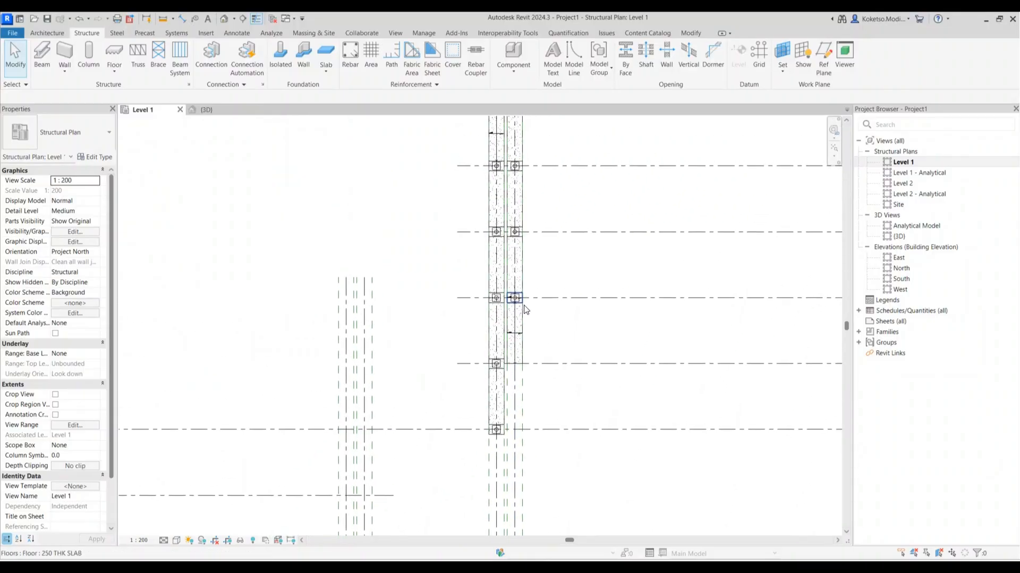
scroll(468, 452, up, 3)
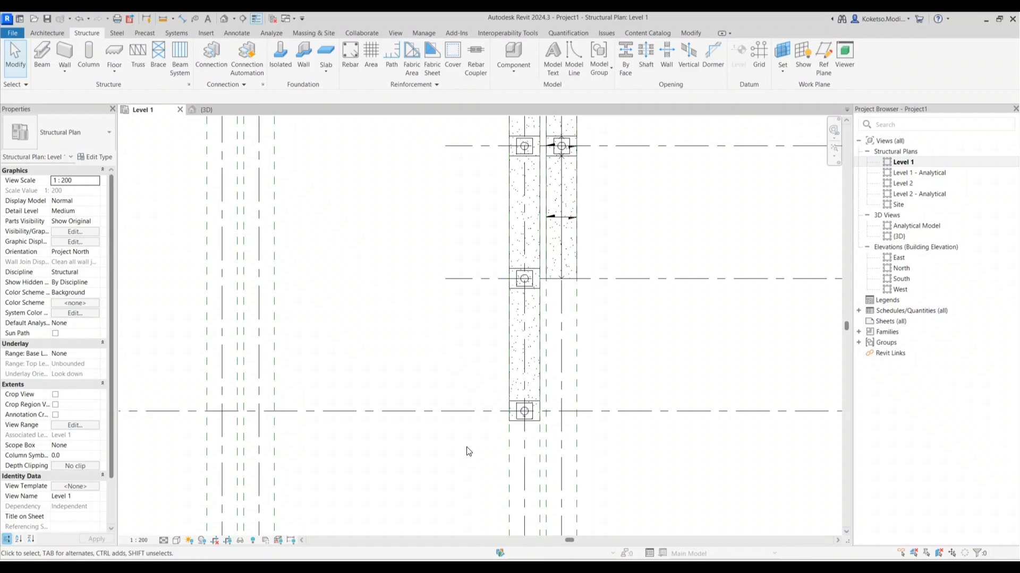
scroll(491, 295, down, 3)
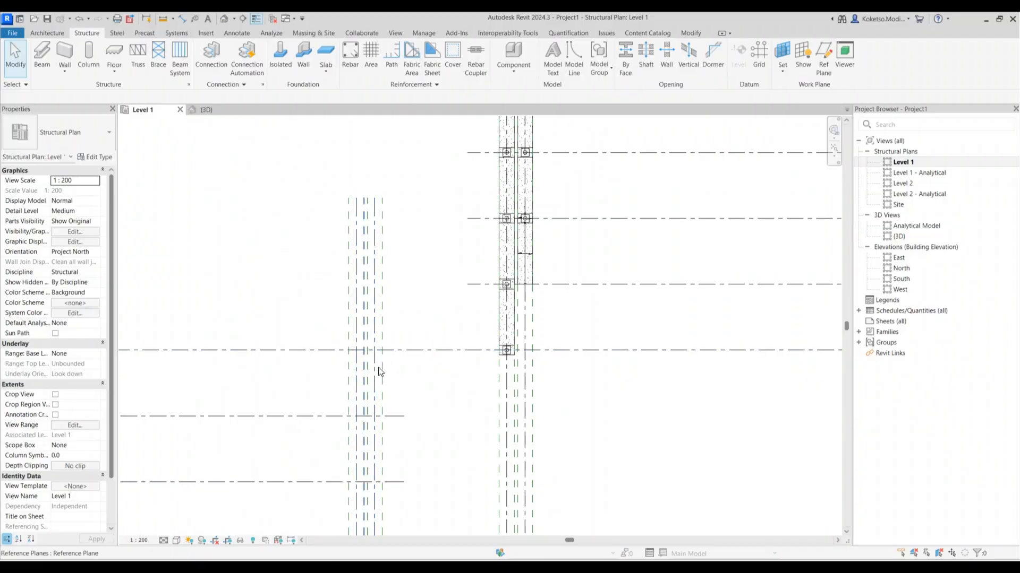
scroll(505, 356, up, 4)
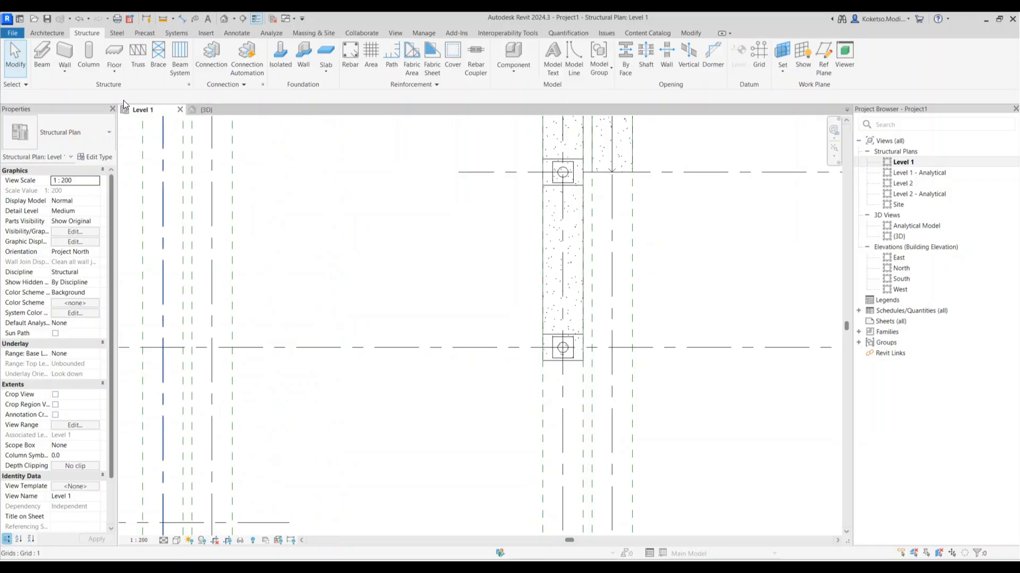
- Create a new family from the Metric Generic Model.rft template
click(13, 33)
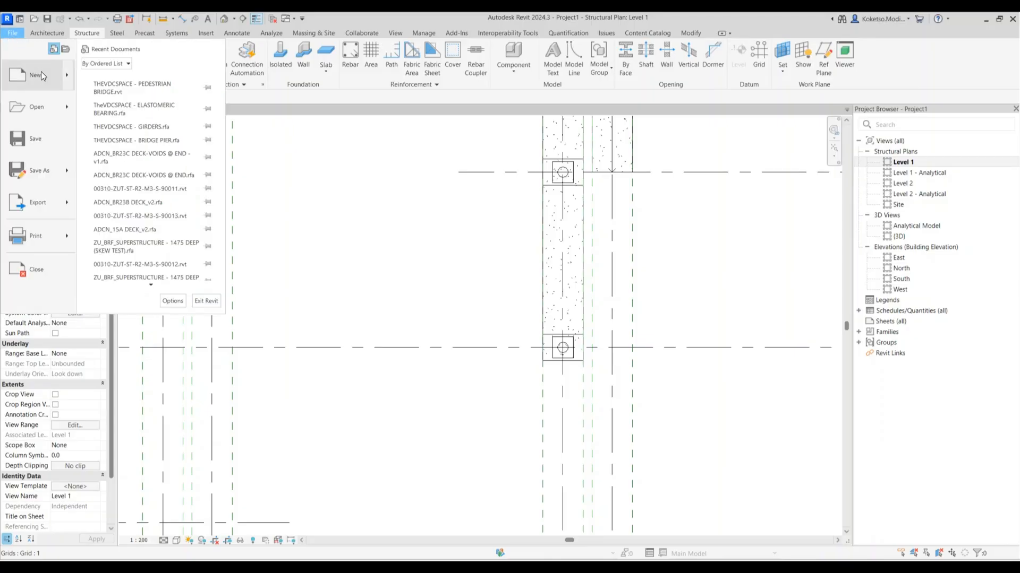
mouse_move(40, 71)
click(139, 112)
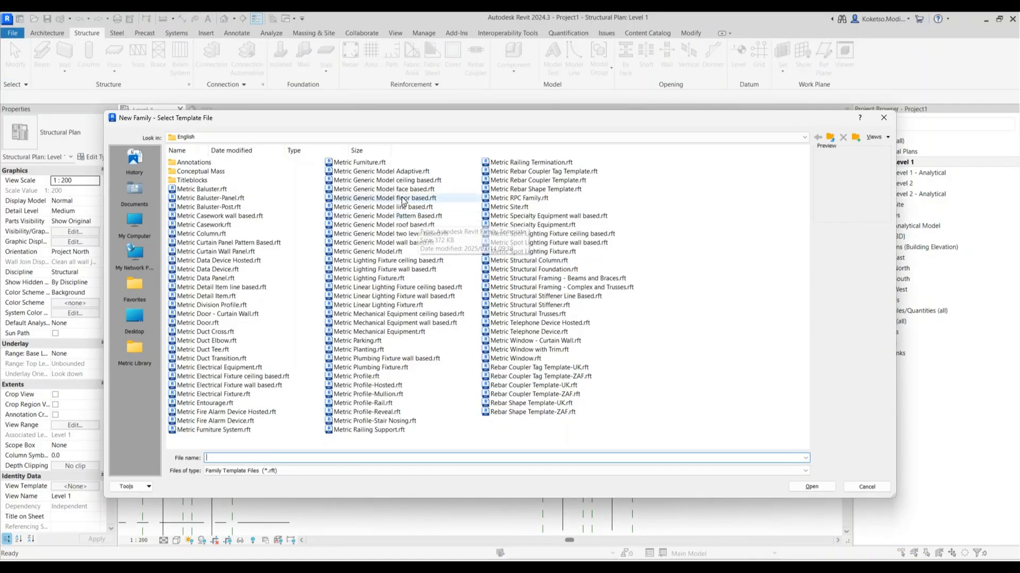
click(401, 250)
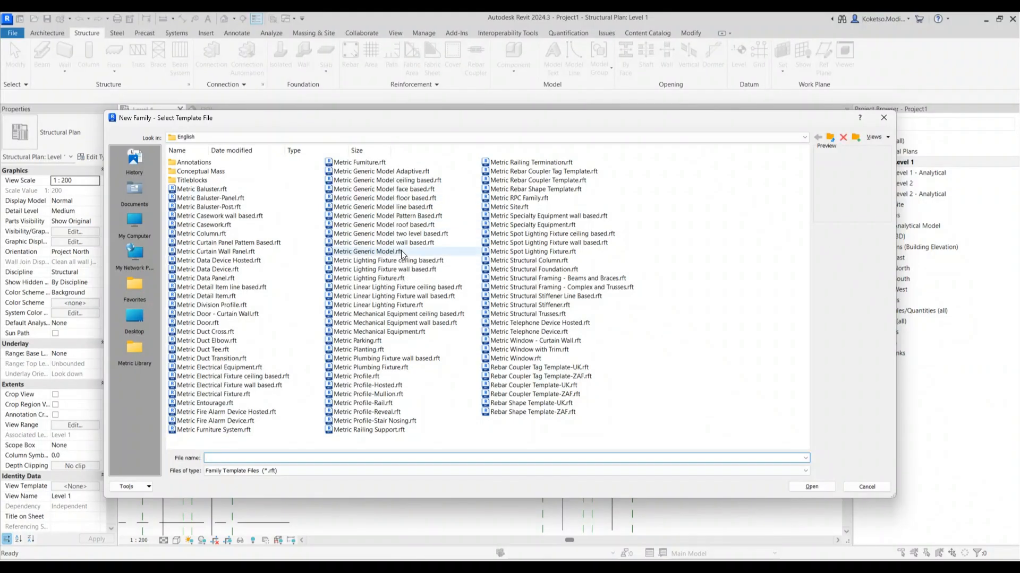
click(821, 486)
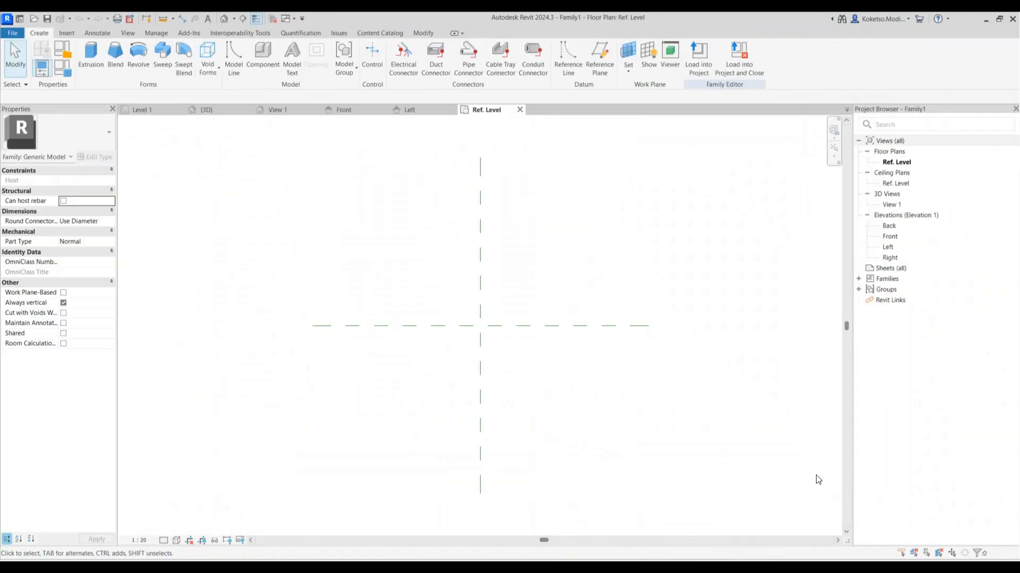
- Draw a vertical reference plane on each side of the vertical centre plane, the right one about 600 mm away
click(603, 68)
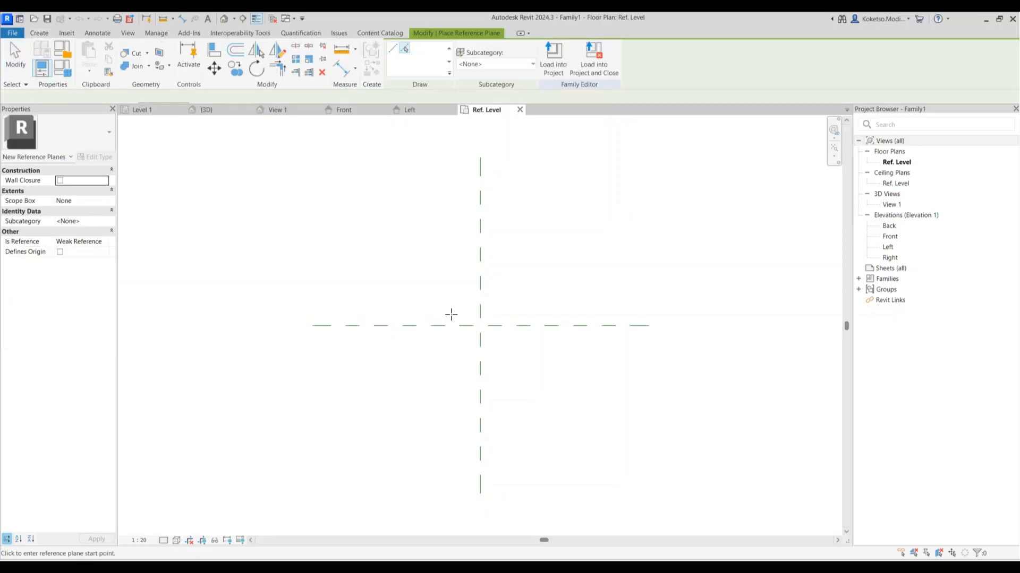
click(419, 267)
click(419, 406)
click(531, 267)
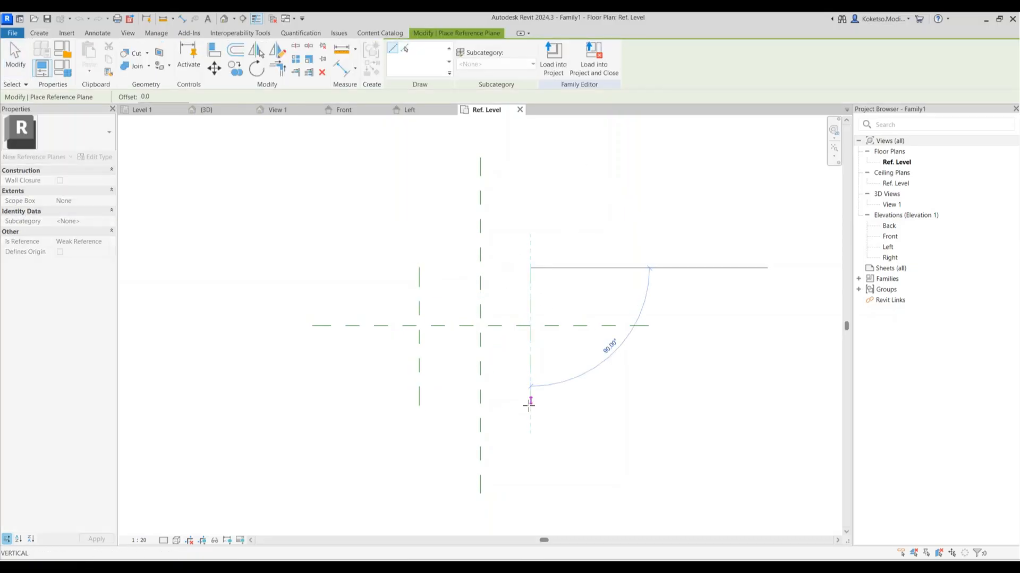
click(530, 406)
- Draw horizontal reference planes about 450 mm above and about 500 mm below the horizontal centre plane
click(381, 289)
click(612, 287)
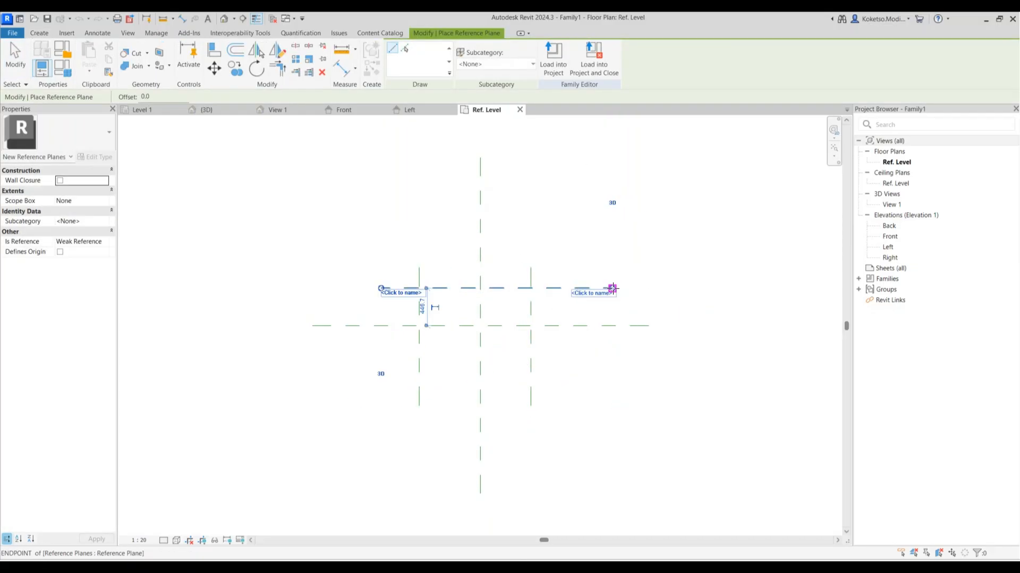
click(379, 368)
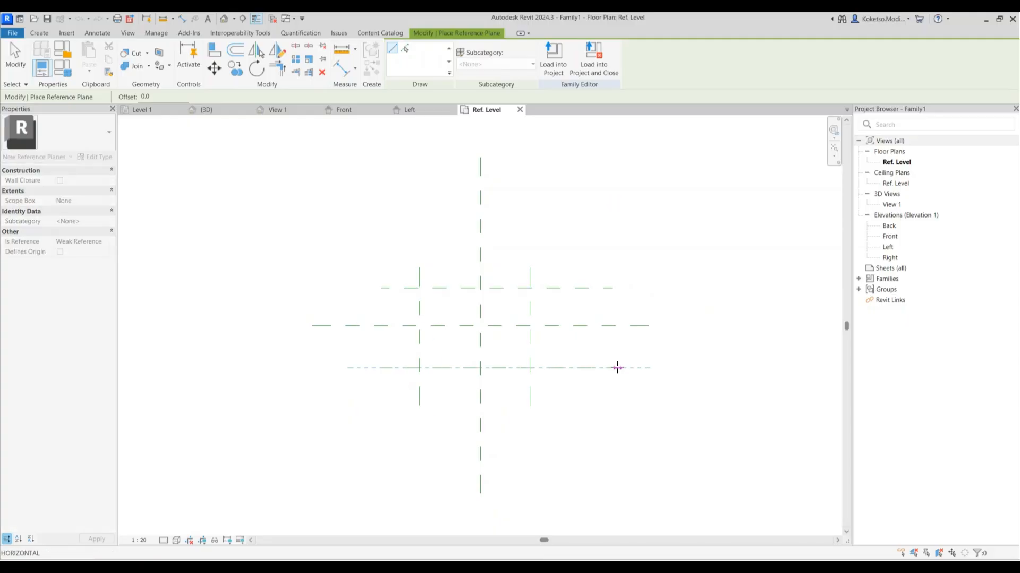
click(617, 367)
key(Escape)
key(Escape)
- Set the right and left vertical reference planes to half of 410 mm, 205 mm each, from the centre plane
scroll(540, 308, up, 2)
click(538, 318)
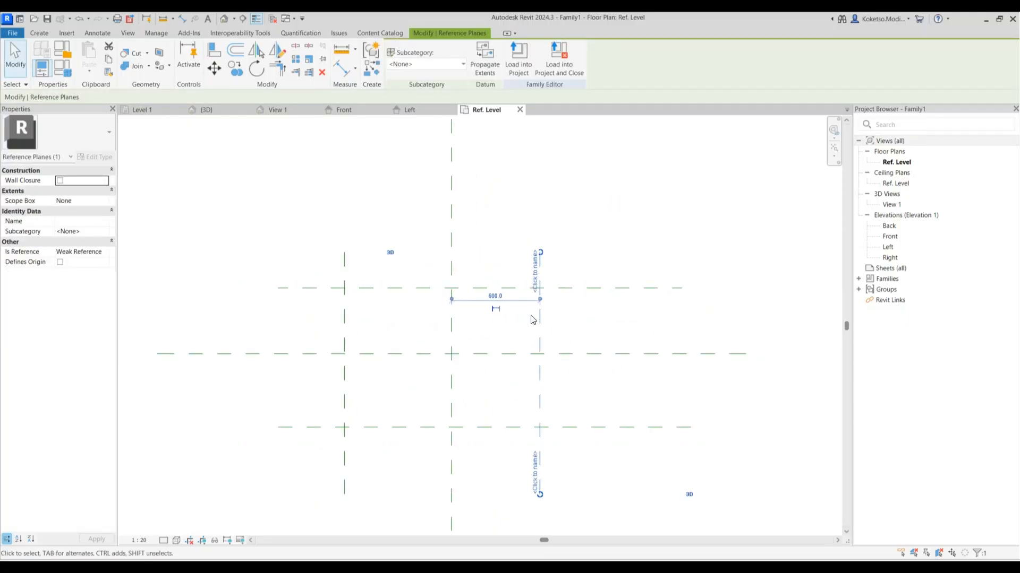
scroll(531, 316, down, 1)
click(503, 299)
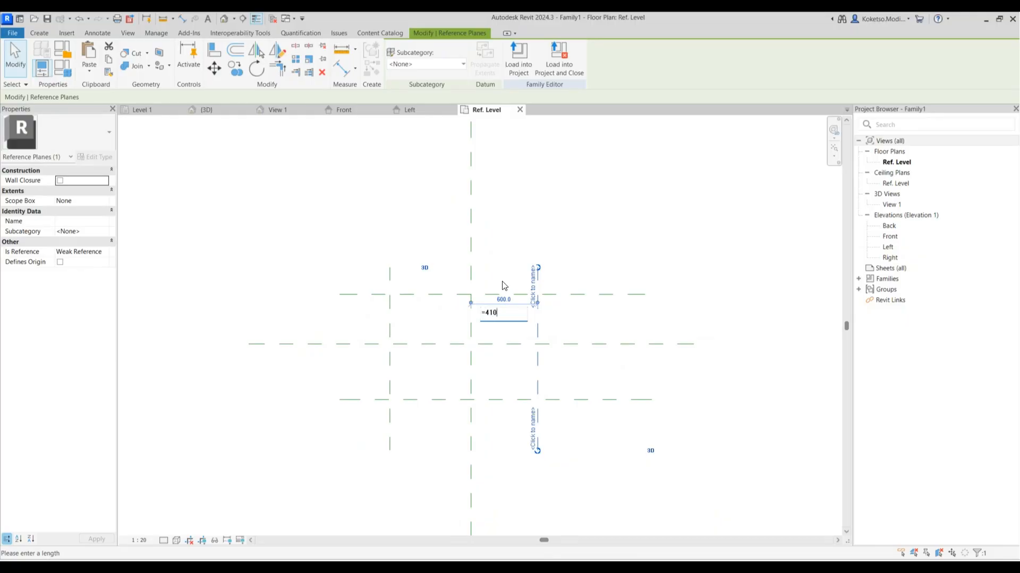
text(=410/2)
key(Return)
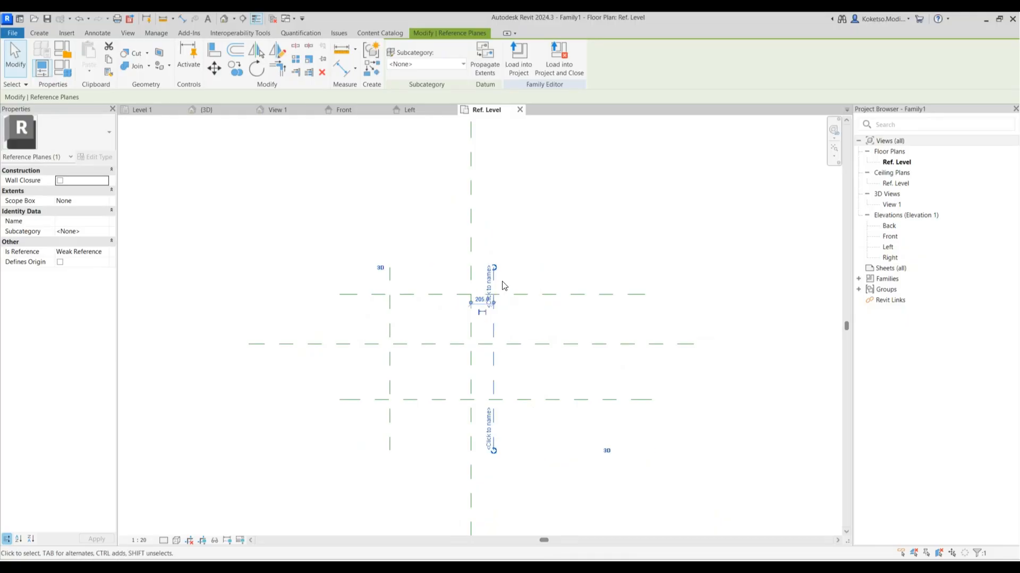
click(390, 332)
click(431, 299)
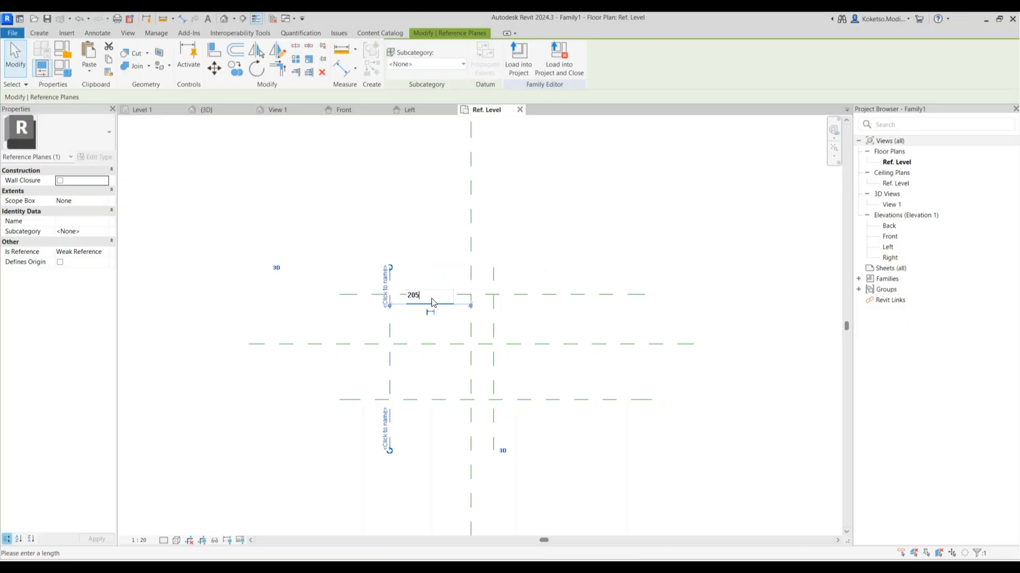
key(Return)
key(Escape)
- Set both outer horizontal reference planes 150 mm from the centre plane and remove the leftover dimension
click(519, 295)
scroll(412, 326, up, 1)
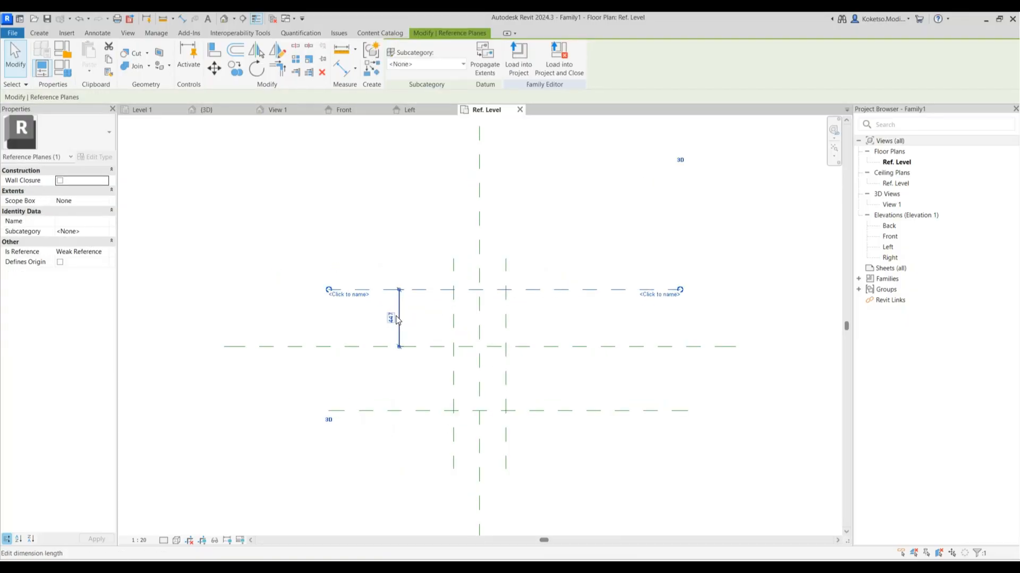
click(391, 318)
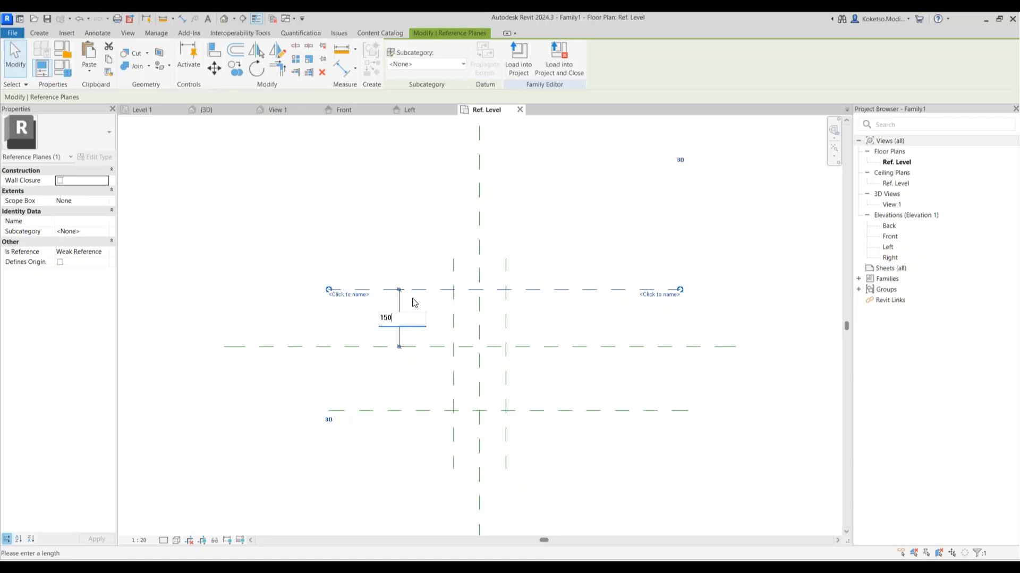
key(Return)
click(424, 411)
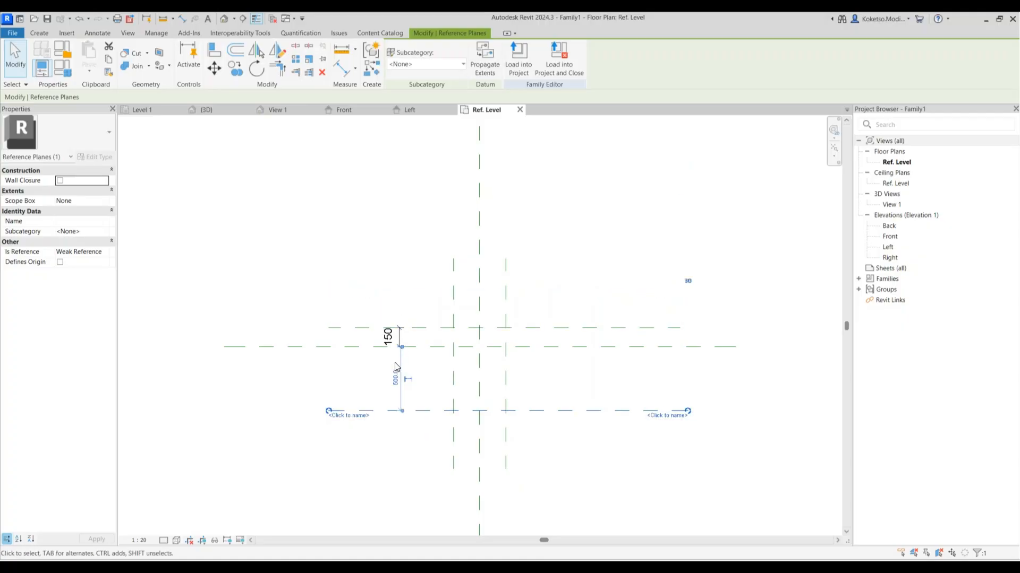
click(396, 378)
key(Return)
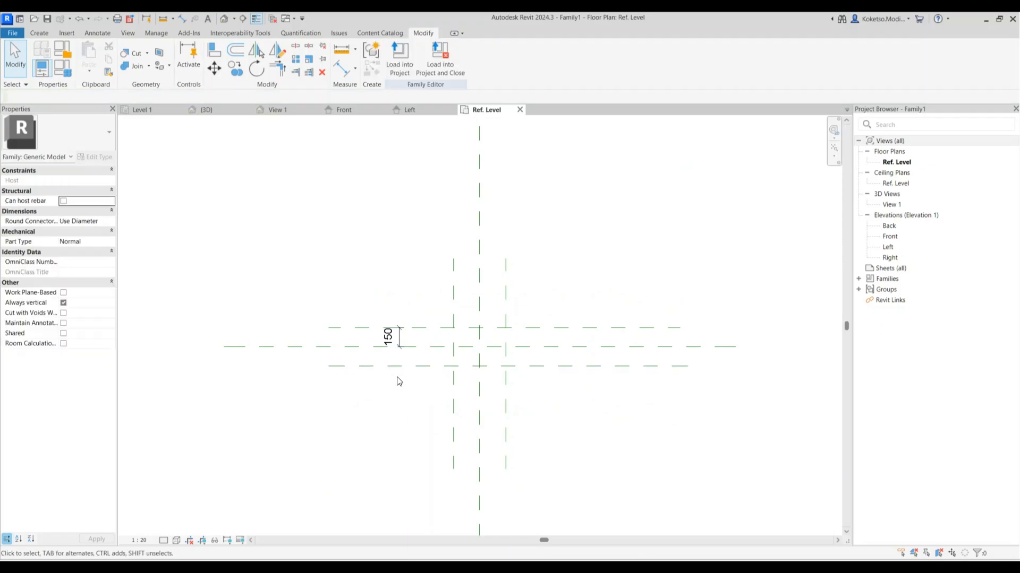
scroll(404, 340, up, 2)
click(393, 326)
key(Escape)
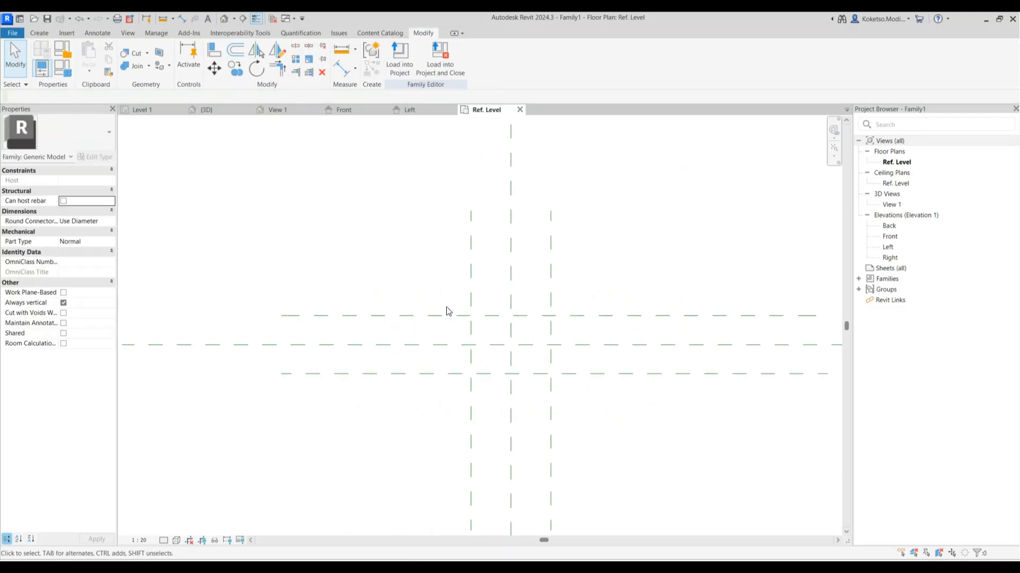
- In the Front elevation, draw a horizontal reference plane about 140 mm above Ref. Level across the vertical planes
double_click(891, 237)
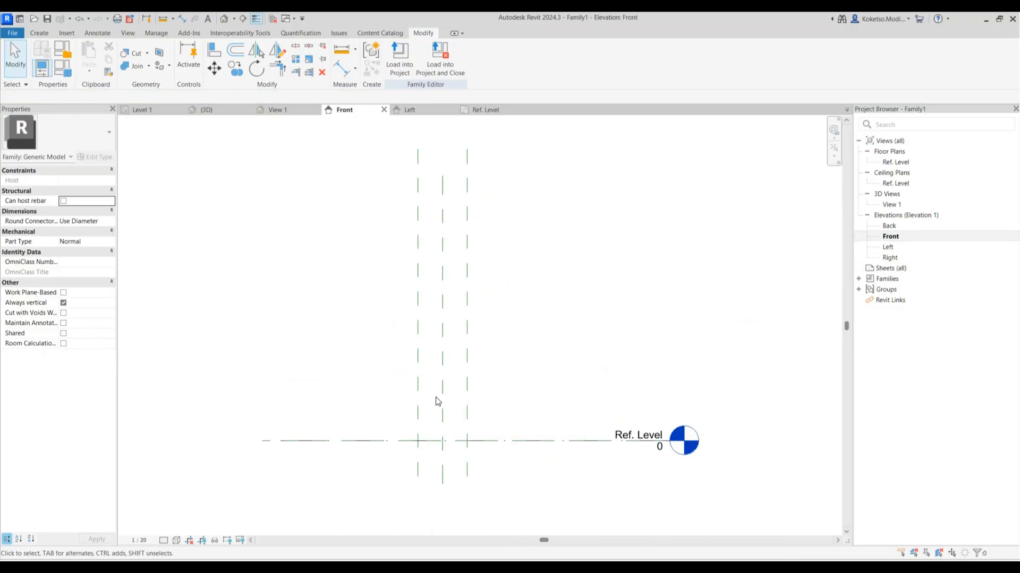
middle_drag(437, 402, 456, 283)
scroll(435, 288, up, 2)
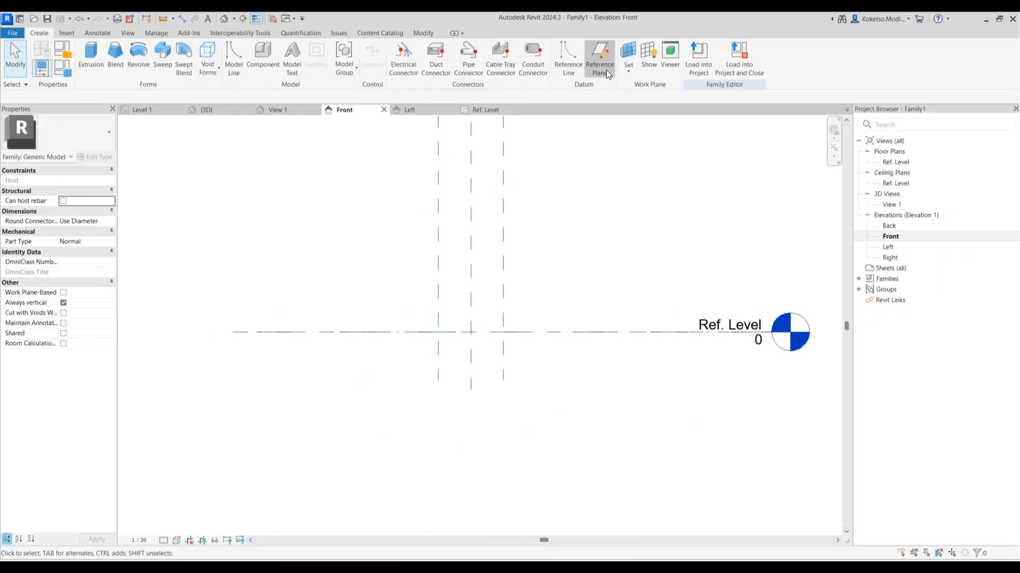
click(607, 69)
click(373, 309)
click(630, 309)
scroll(399, 311, up, 2)
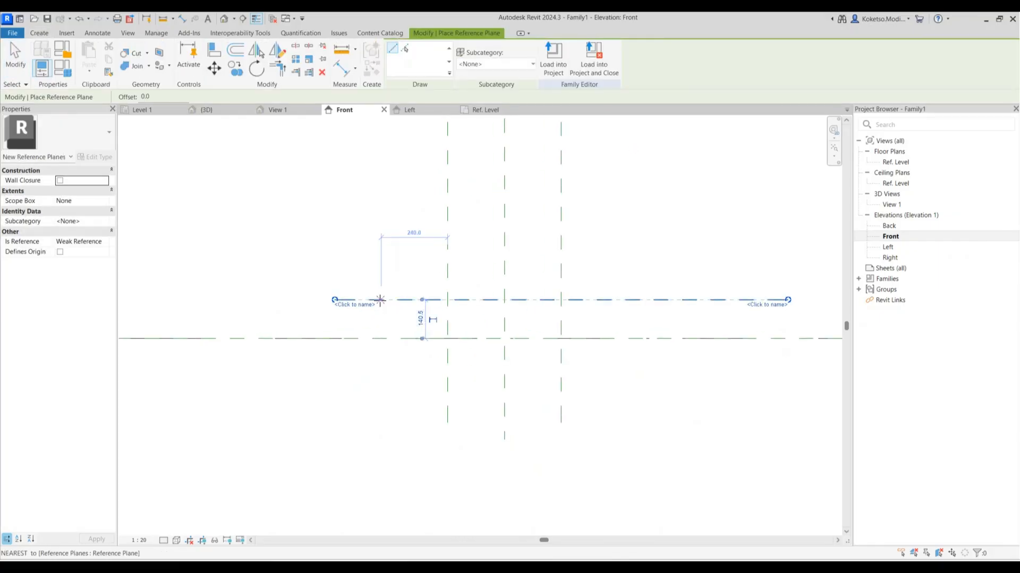
key(Escape)
- Reduce the new horizontal reference plane's offset so that it sits just above Ref. Level
click(408, 300)
click(420, 319)
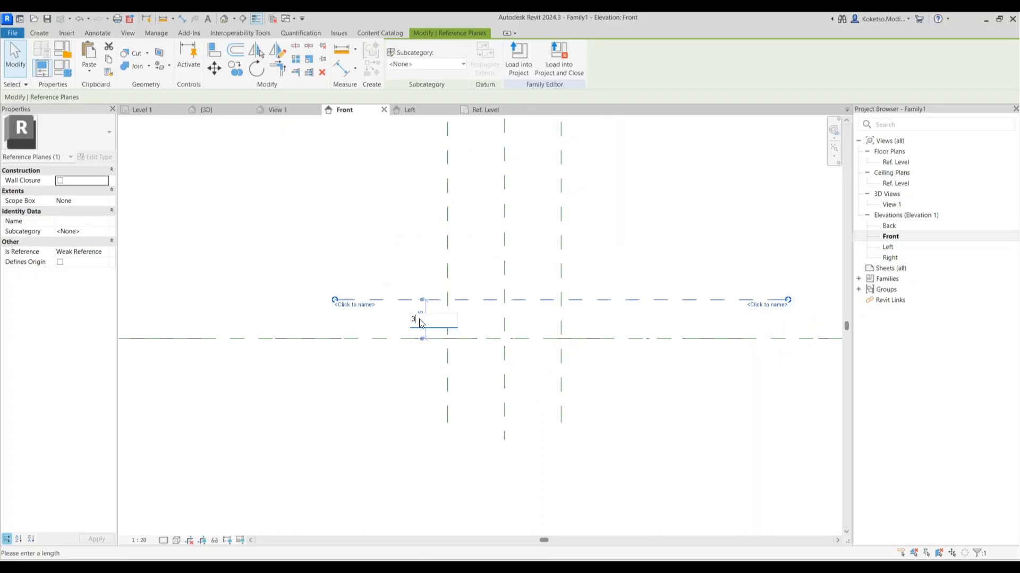
key(Return)
- Copy the horizontal reference plane 100 mm upward, and copy that plane a further 30 mm upward
click(236, 68)
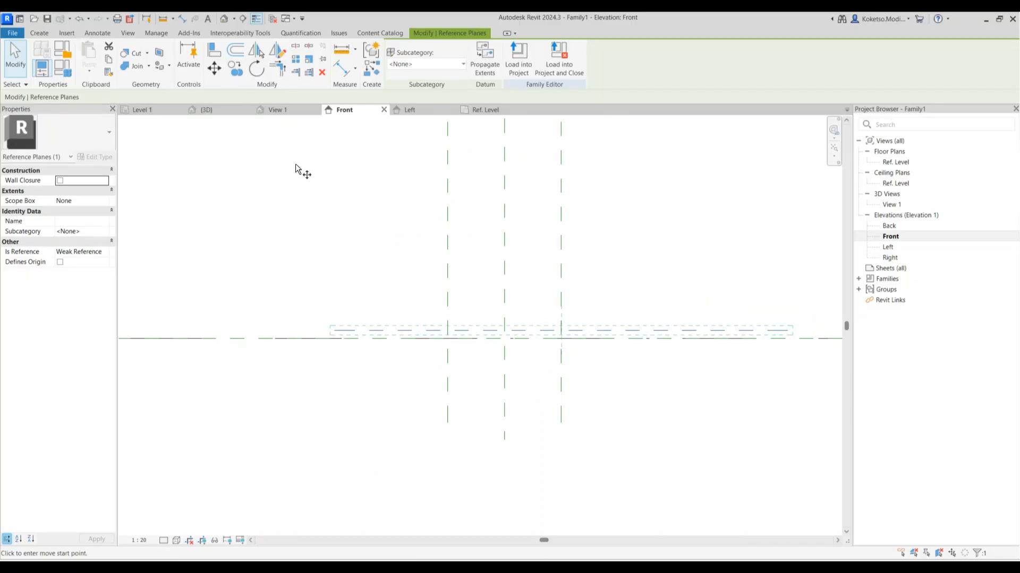
scroll(421, 326, up, 2)
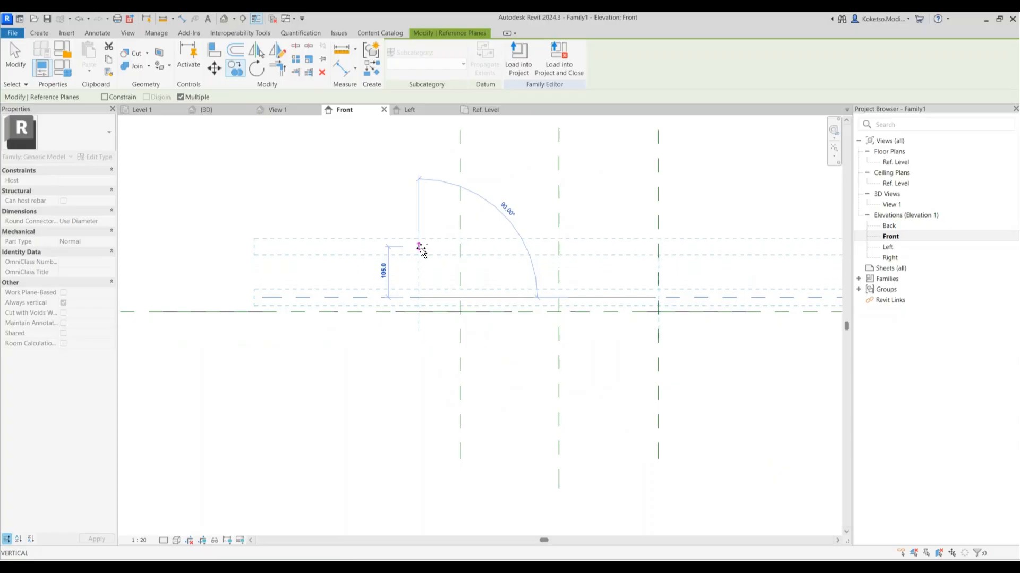
click(420, 249)
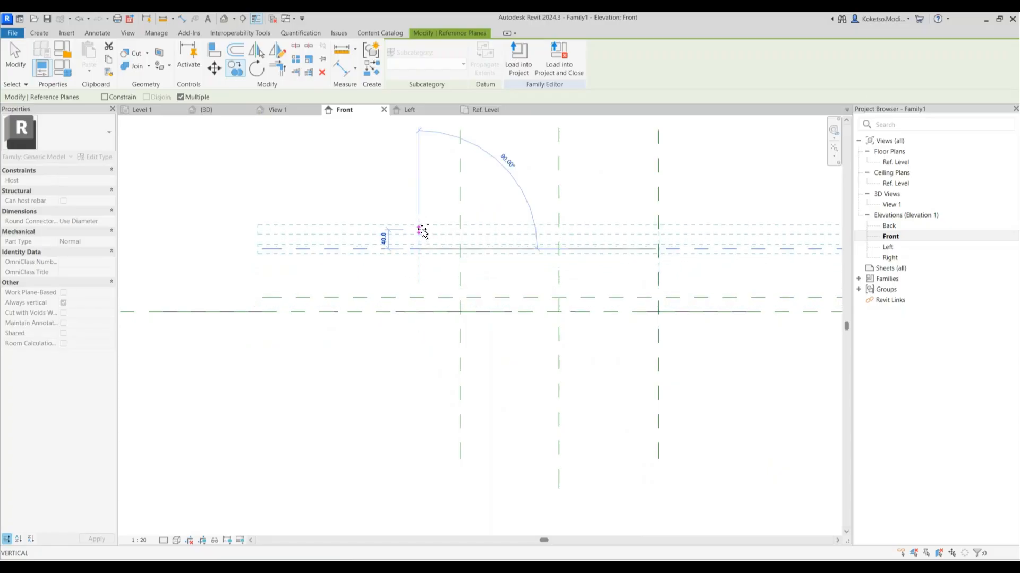
text(0)
key(Return)
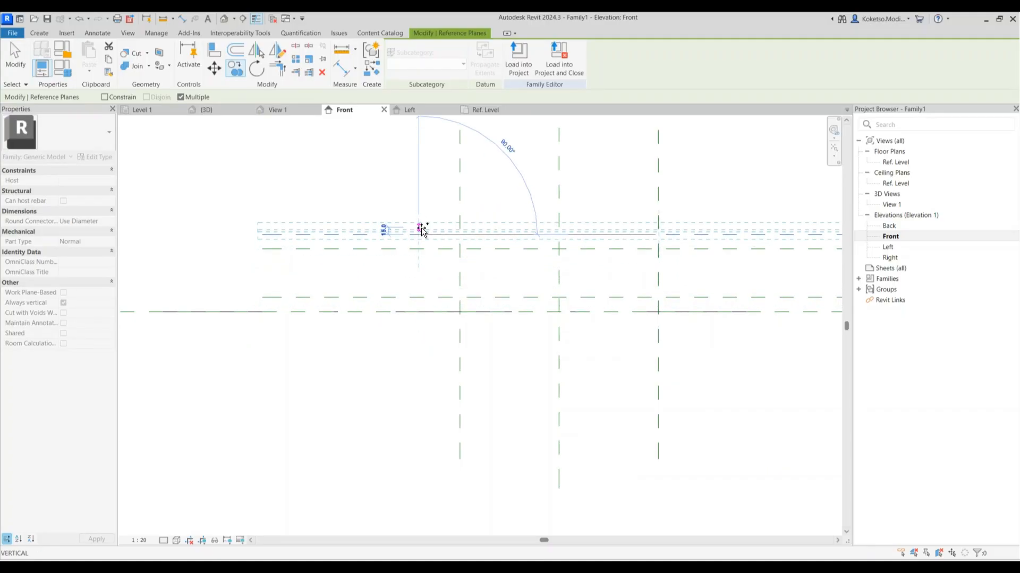
key(Escape)
- In the Ref. Level plan, create an extrusion from a 410 by 300 mm rectangle spanning the outer reference planes' intersections
click(481, 109)
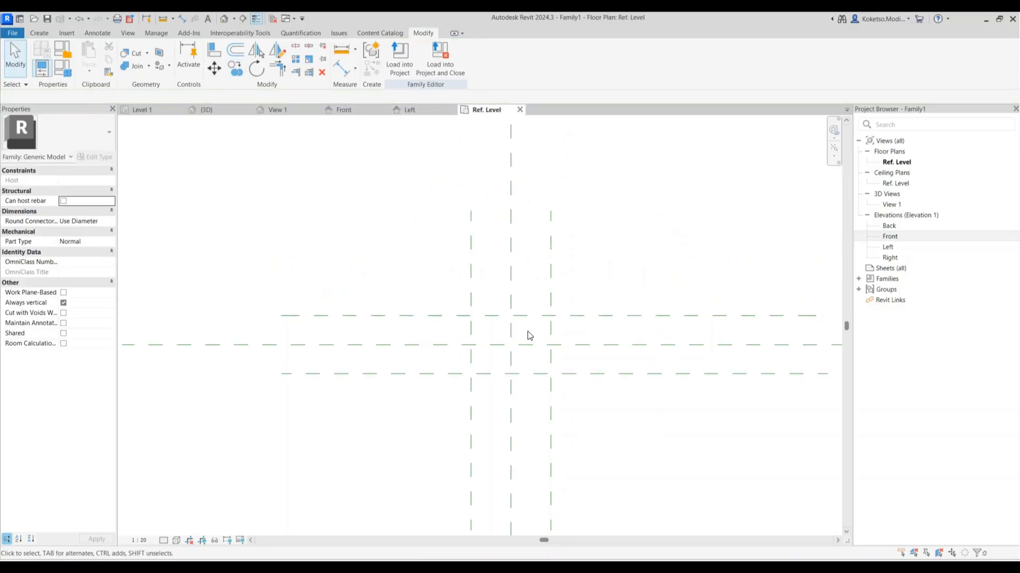
middle_drag(525, 334, 493, 287)
click(39, 33)
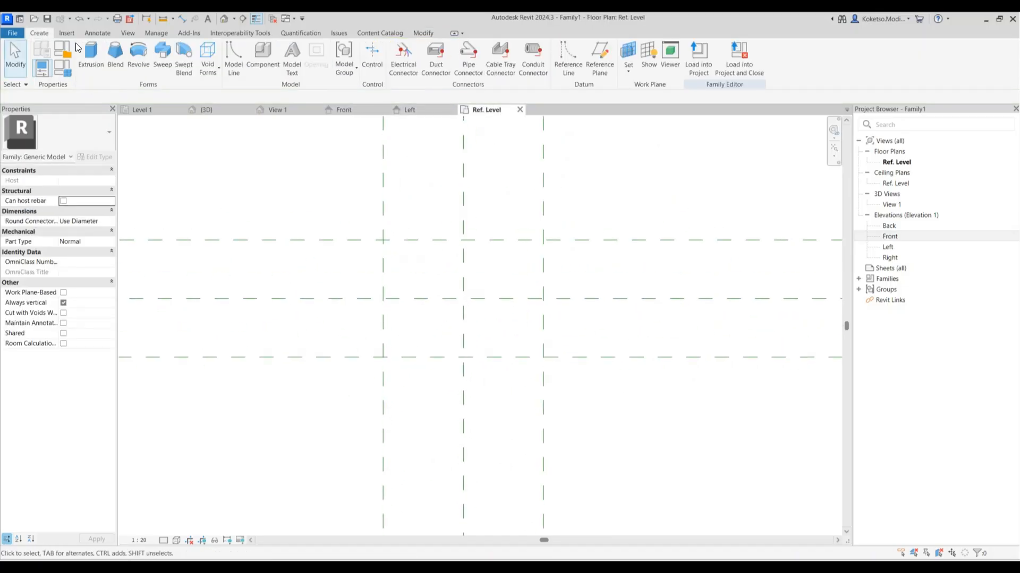
click(89, 58)
scroll(436, 260, up, 1)
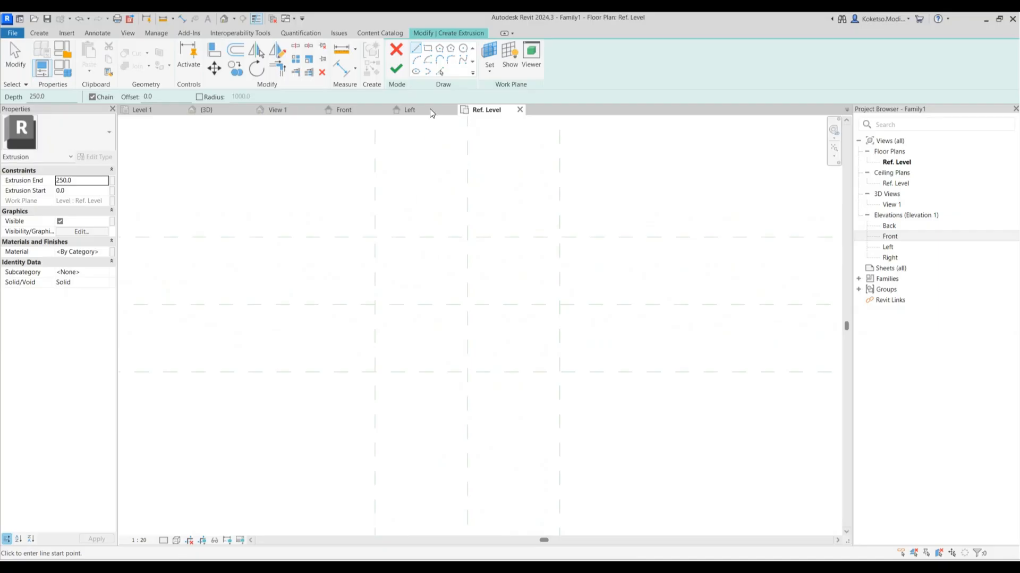
click(427, 49)
click(375, 237)
click(559, 372)
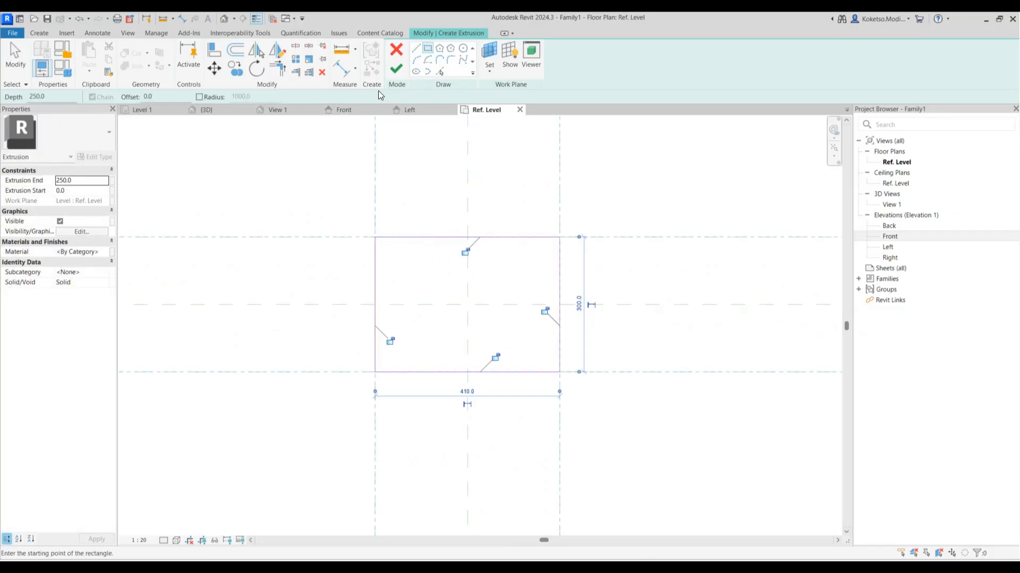
click(396, 74)
- In the Front elevation, lower the extrusion's top to the first reference plane above Ref. Level, making it 30 mm thick
click(375, 109)
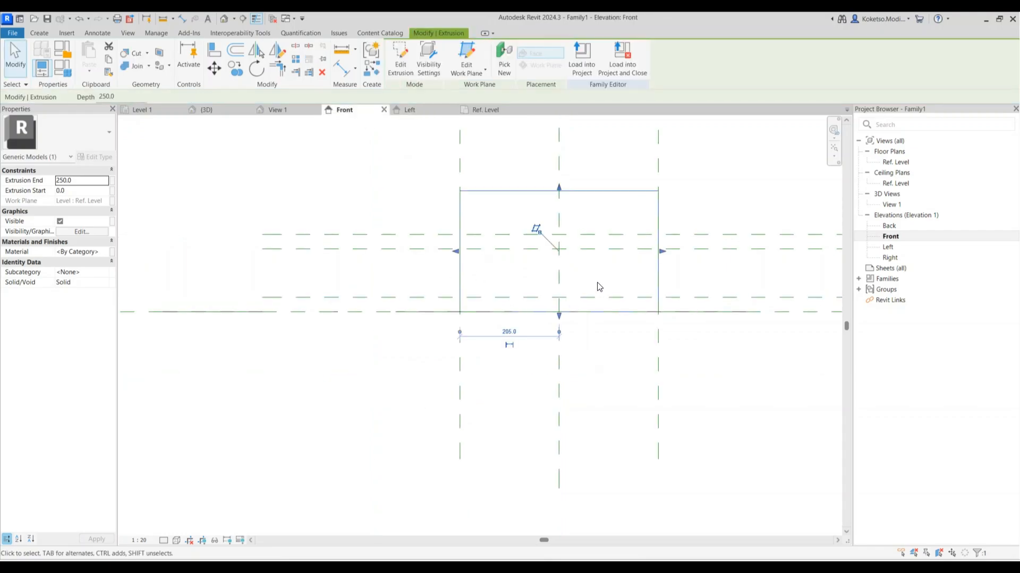
scroll(599, 287, up, 1)
drag(553, 174, 564, 301)
middle_drag(602, 322, 526, 315)
click(585, 327)
click(592, 305)
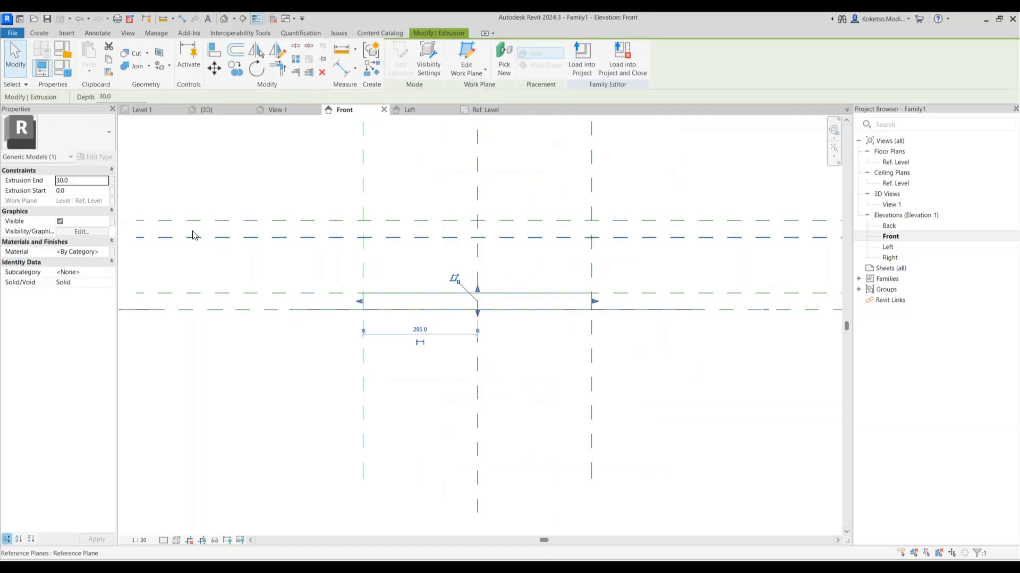
- Search the material library for STEEL and assign the Metal material to the plate extrusion
click(85, 252)
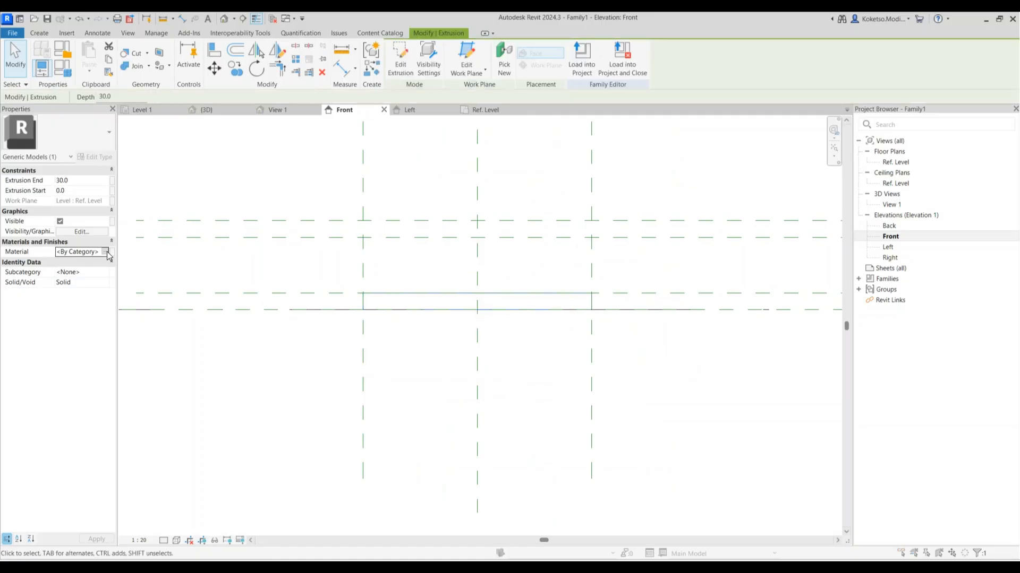
click(108, 253)
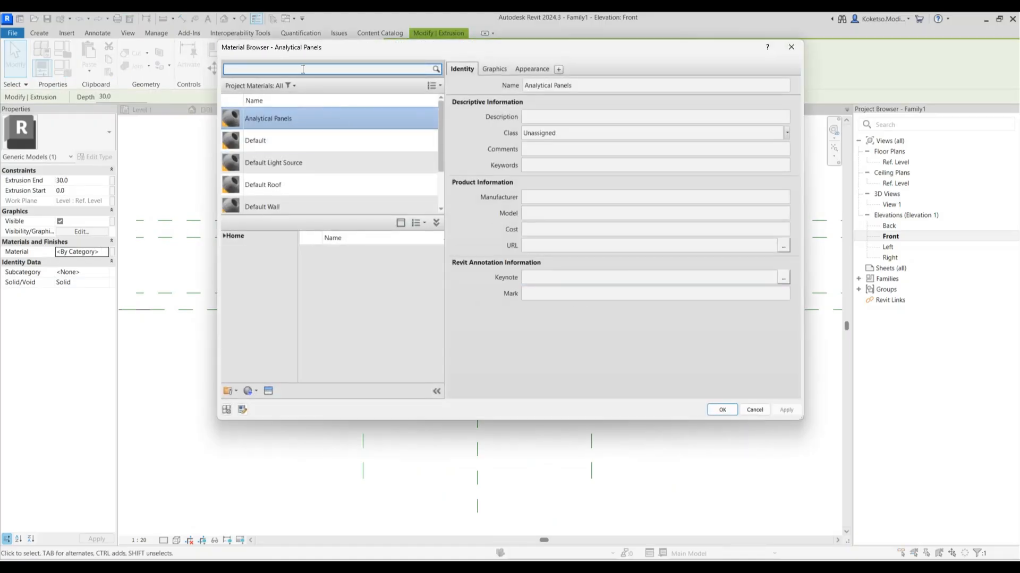
click(302, 69)
text(STEEL)
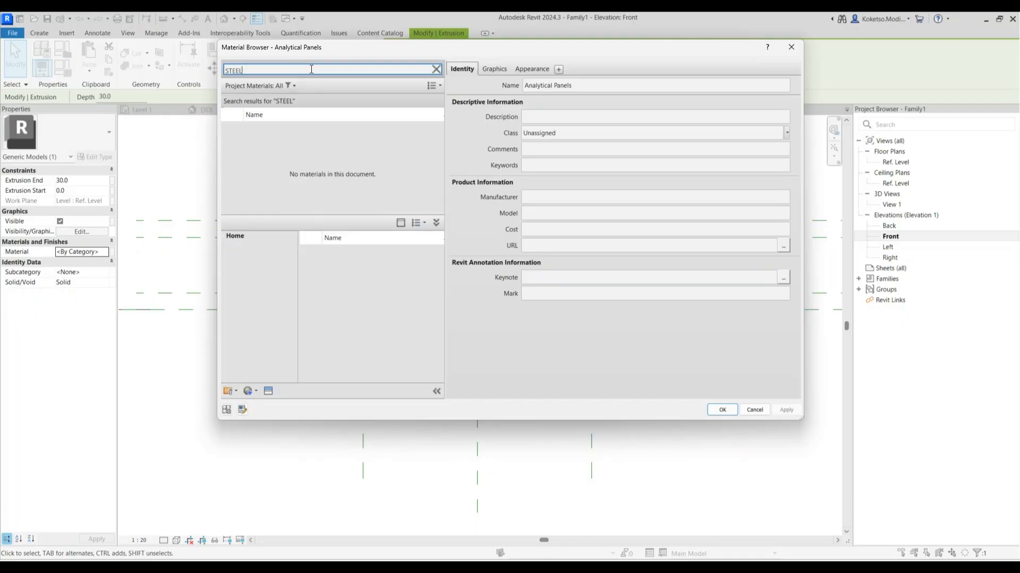
click(419, 322)
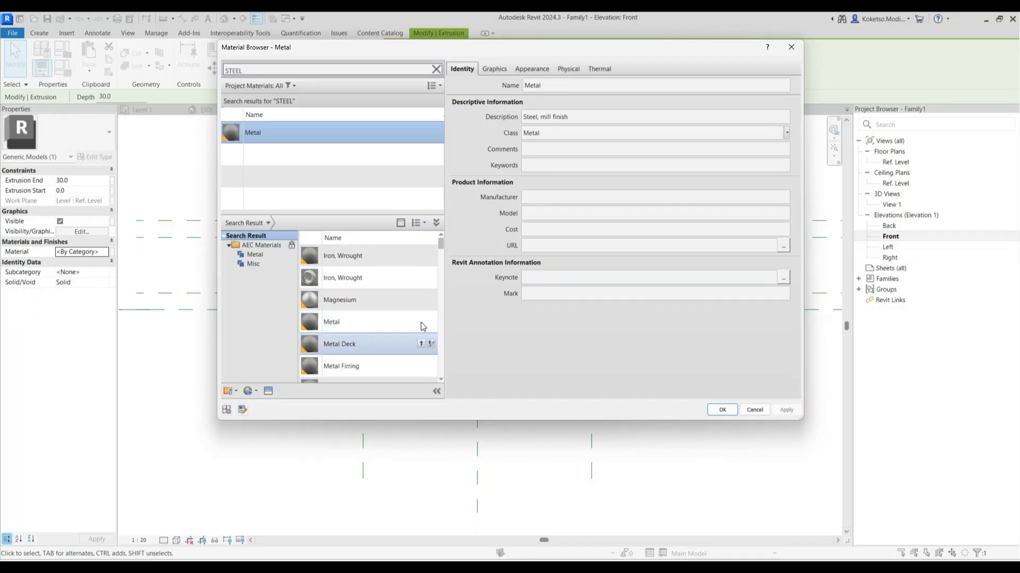
click(742, 412)
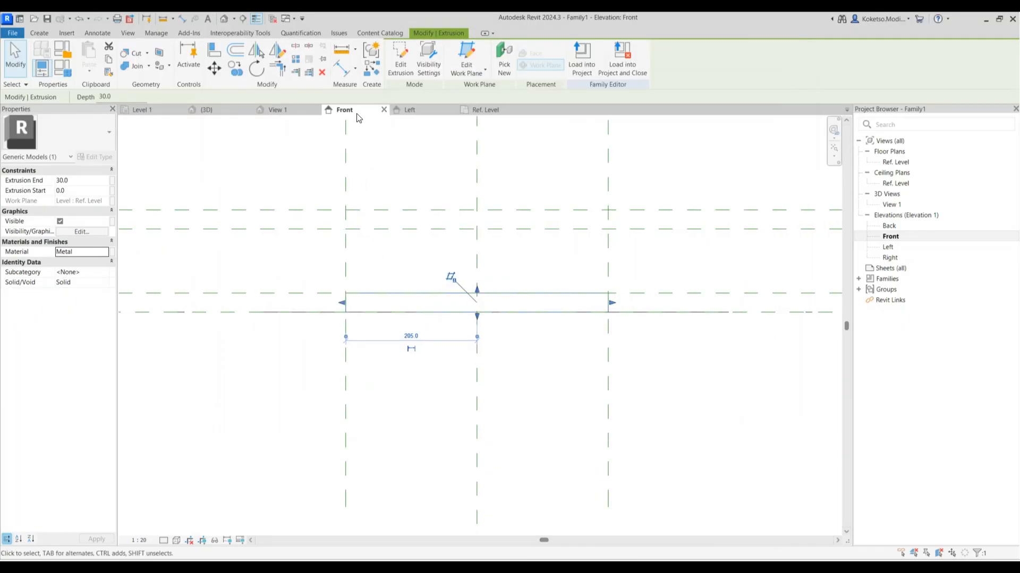
- Copy the plate unconstrained 130 mm upward so its underside sits on the second horizontal plane above Ref. Level
key(c)
key(o)
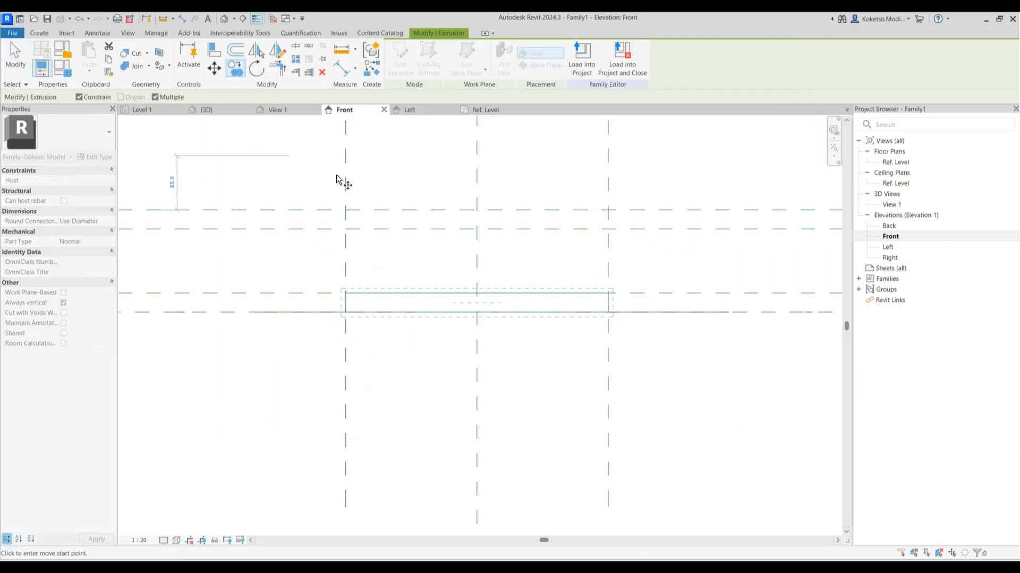
click(90, 98)
click(630, 312)
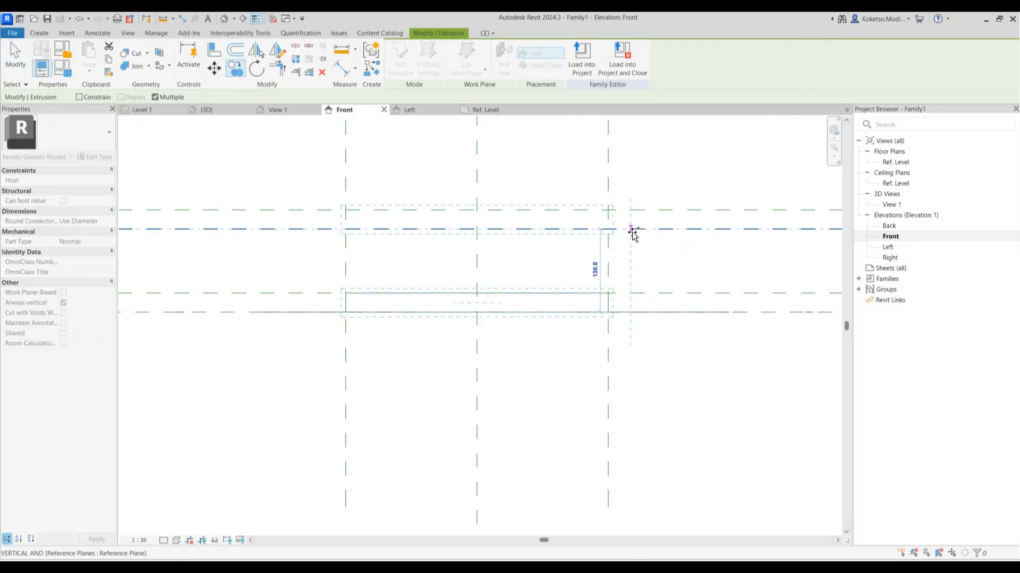
click(631, 230)
key(Escape)
key(Escape)
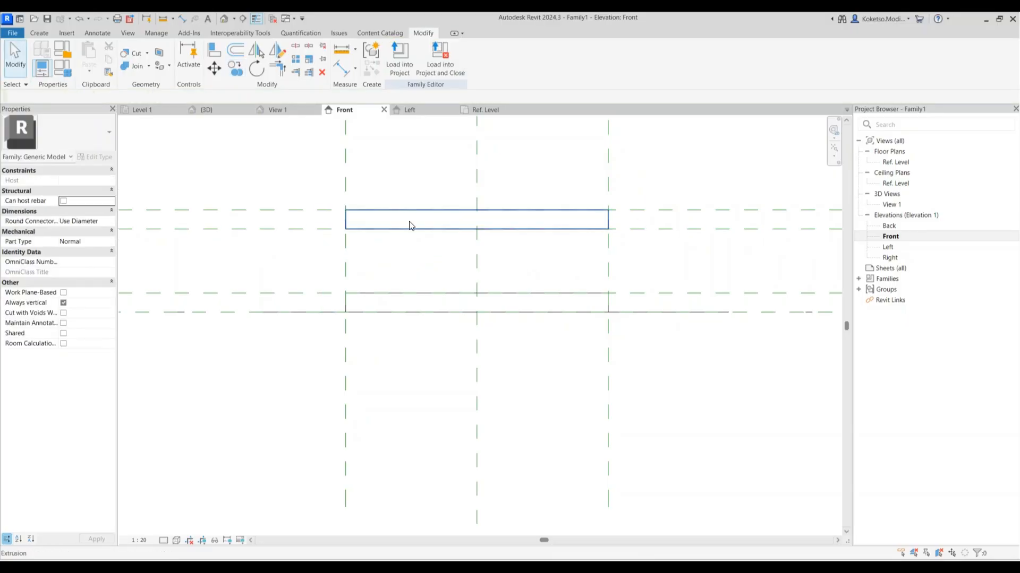
- In the Ref. Level plan, start an extrusion and sketch a rectangle about 325 by 230 mm inside the plate outline
click(485, 109)
scroll(468, 284, up, 3)
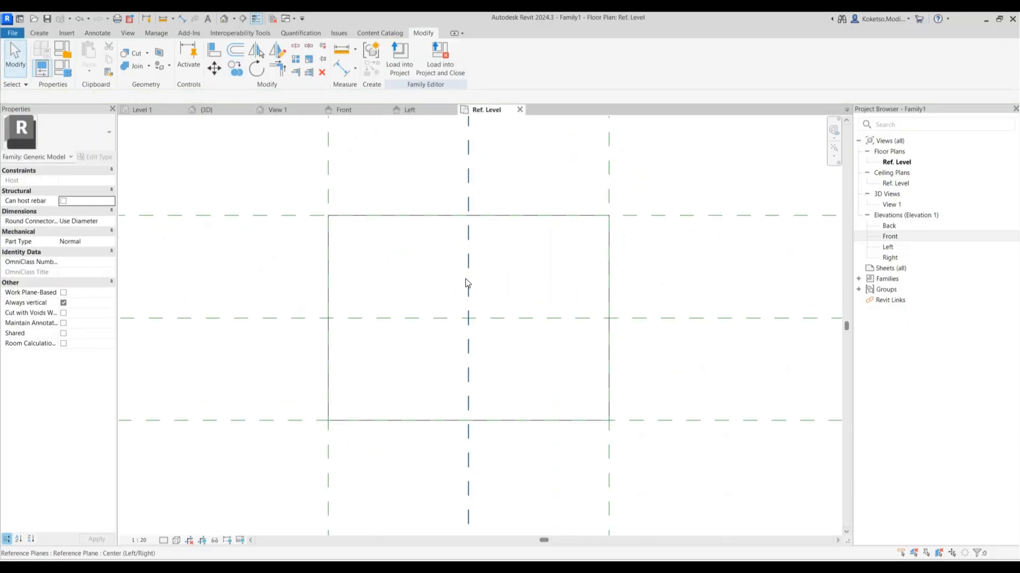
scroll(484, 238, down, 1)
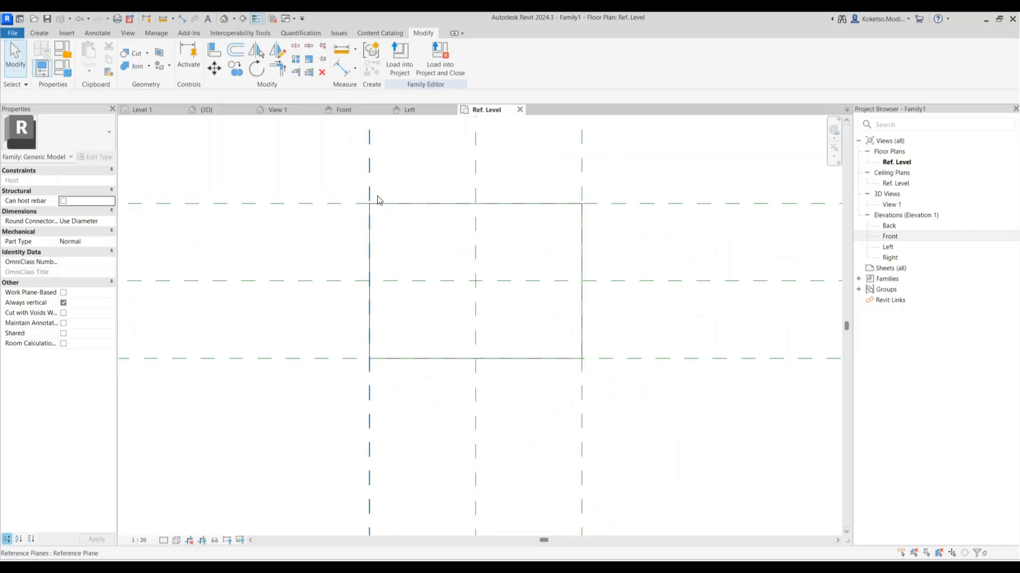
scroll(419, 237, up, 2)
scroll(414, 269, down, 1)
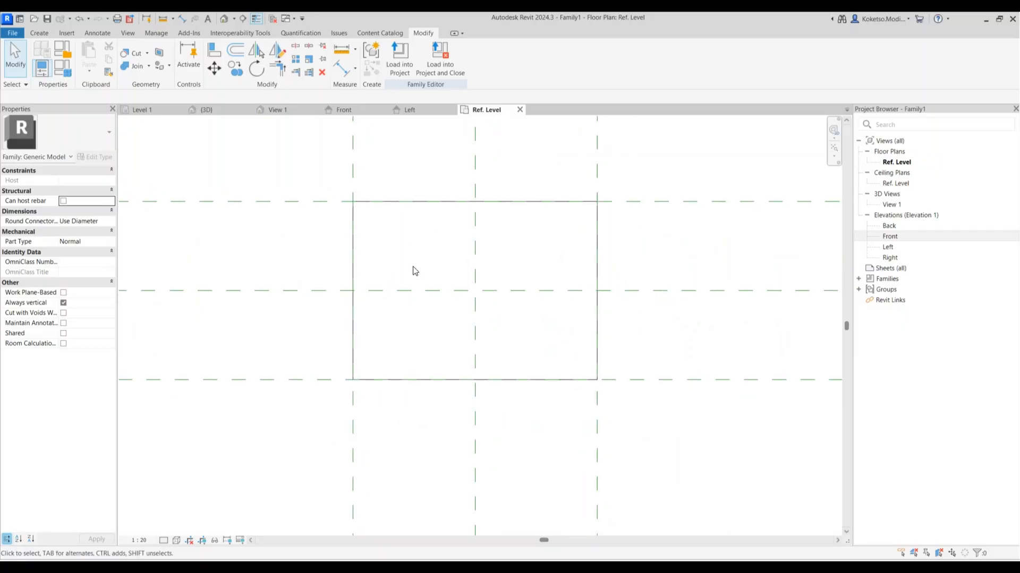
click(44, 35)
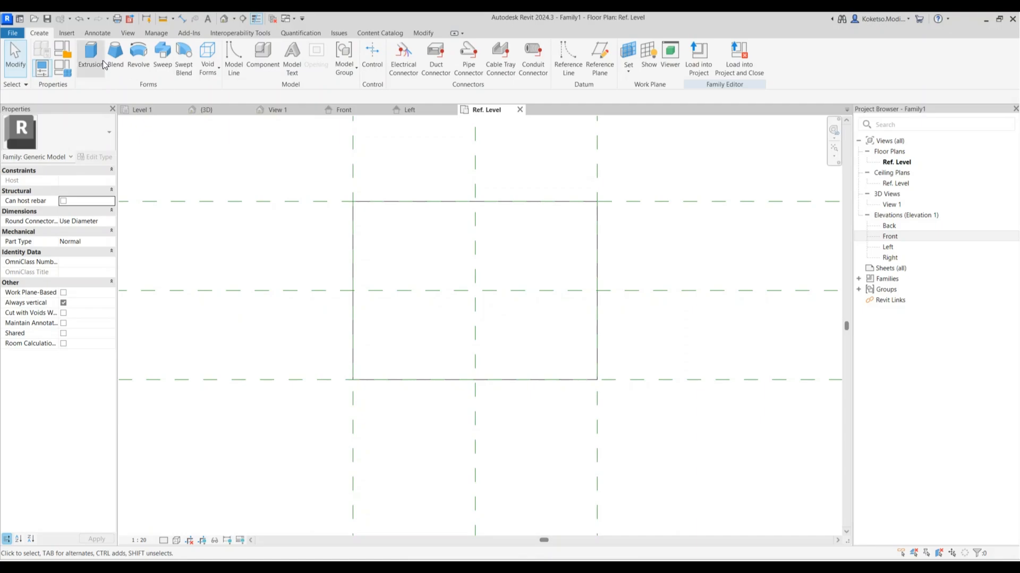
click(93, 58)
click(428, 48)
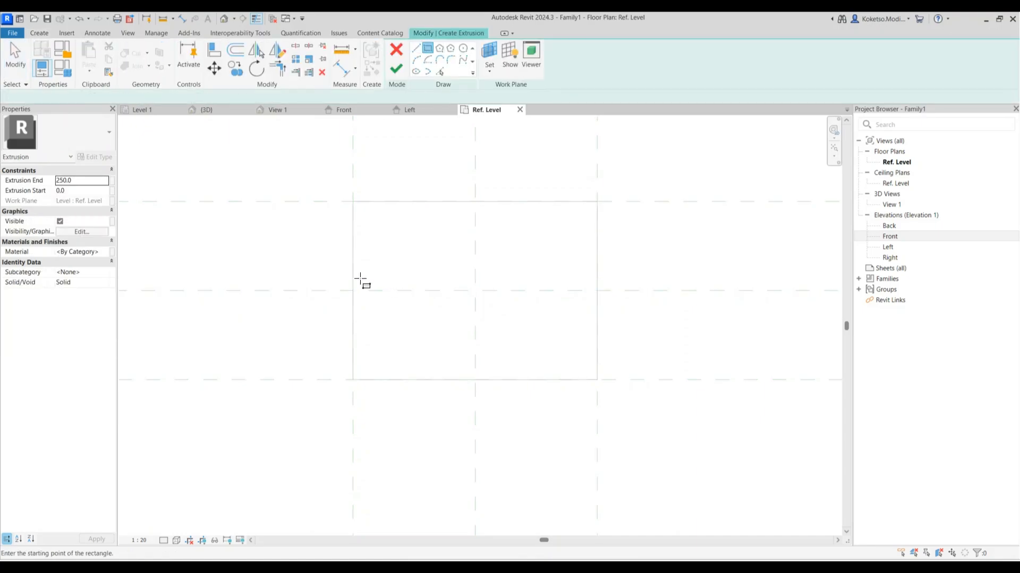
click(379, 222)
click(572, 359)
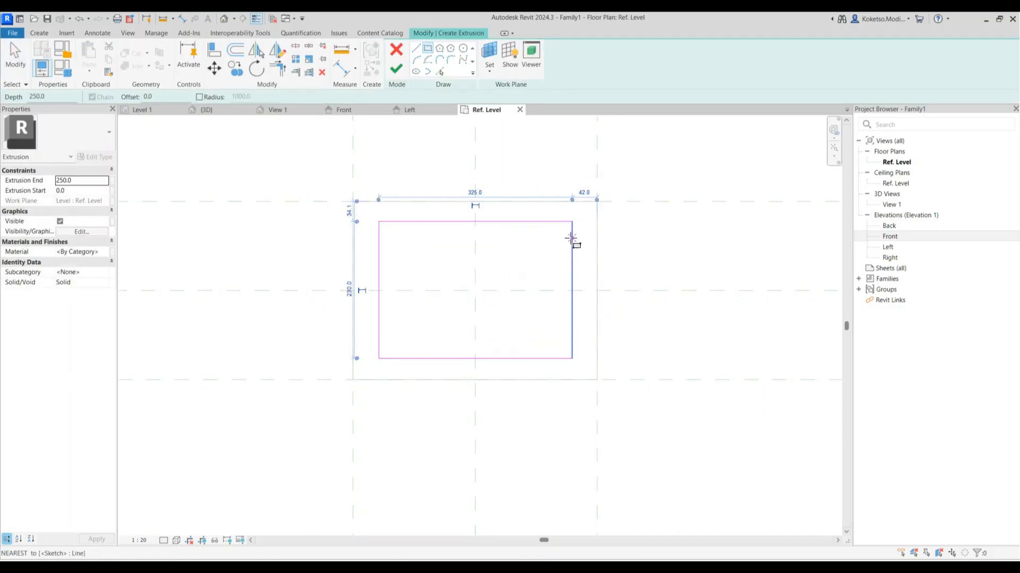
- Set the inner rectangle's right and upper edges 50 mm in from the plate outline
click(586, 191)
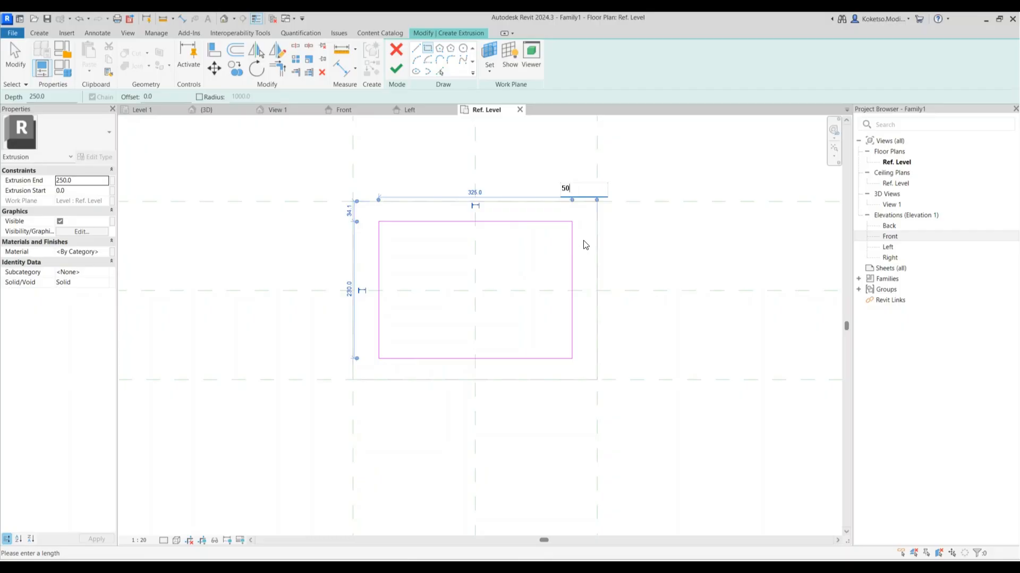
key(Return)
key(Escape)
key(Escape)
click(398, 221)
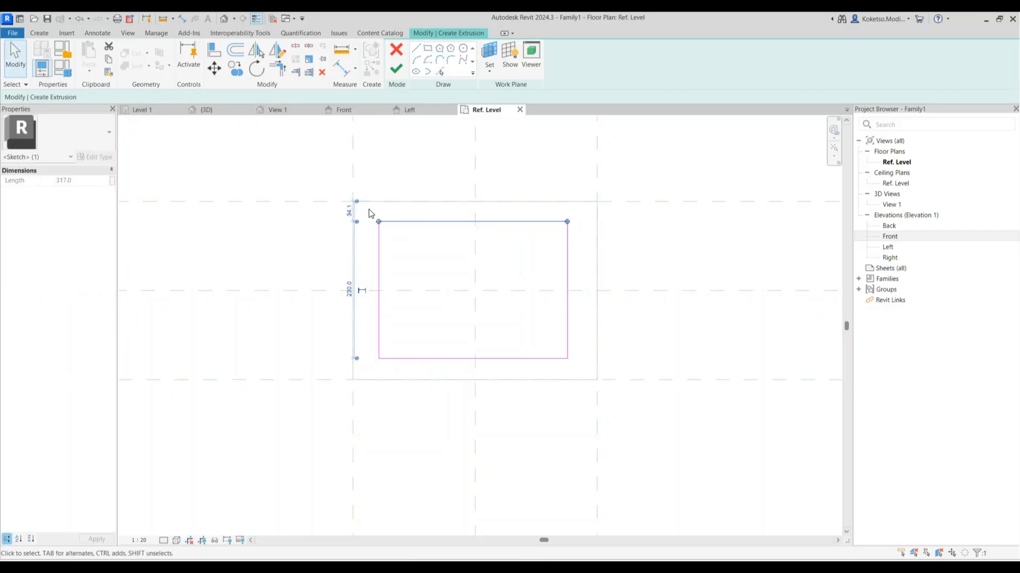
click(349, 212)
text(50)
key(Return)
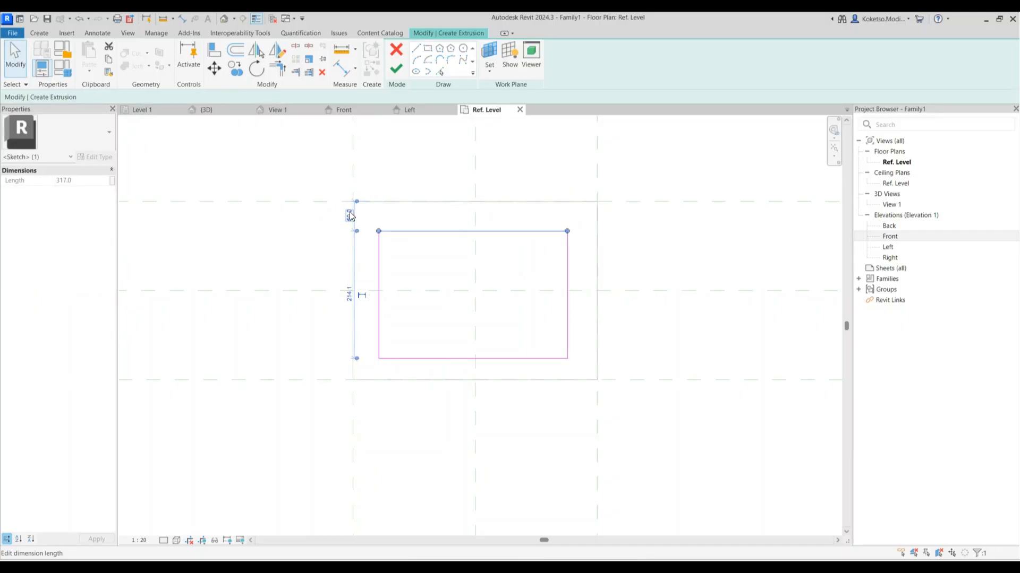
- Set the inner rectangle's lower edge 50 mm in from the plate outline and finish the extrusion
click(397, 358)
click(586, 369)
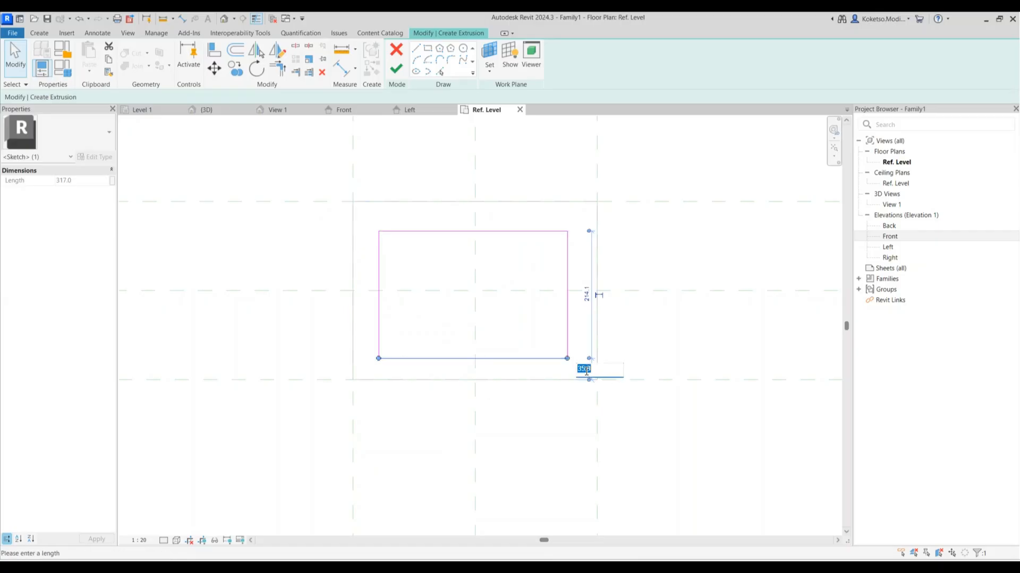
text(50)
key(Return)
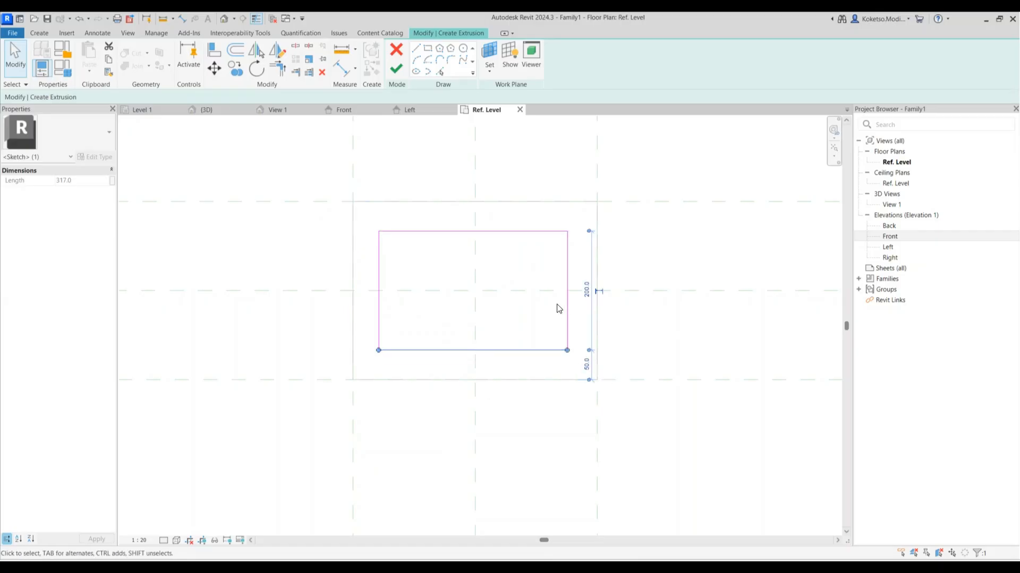
click(567, 303)
click(632, 307)
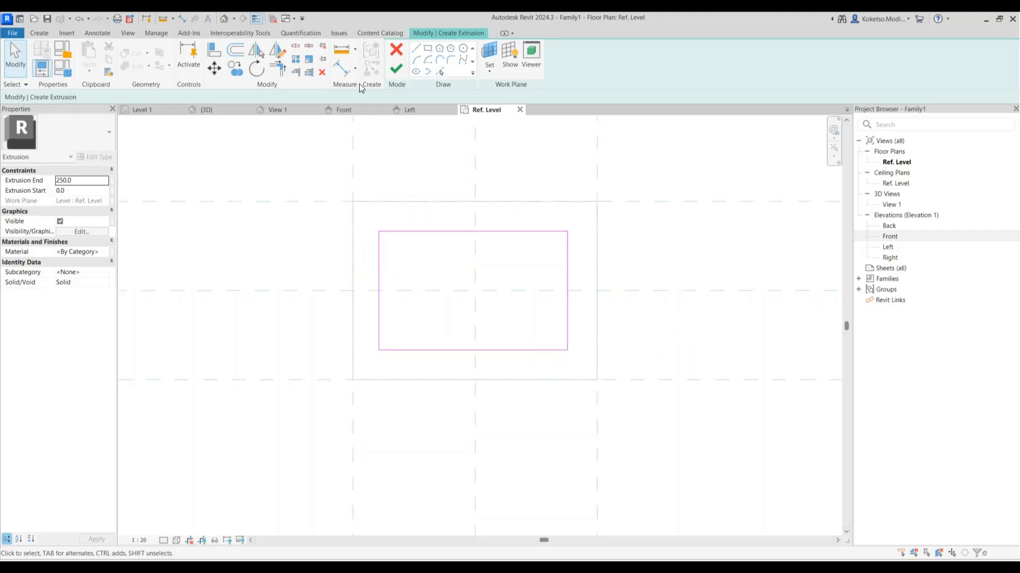
click(396, 69)
- In the Front elevation, fit the inner extrusion between the two plates, from 30 mm to 130 mm above Ref. Level
click(344, 109)
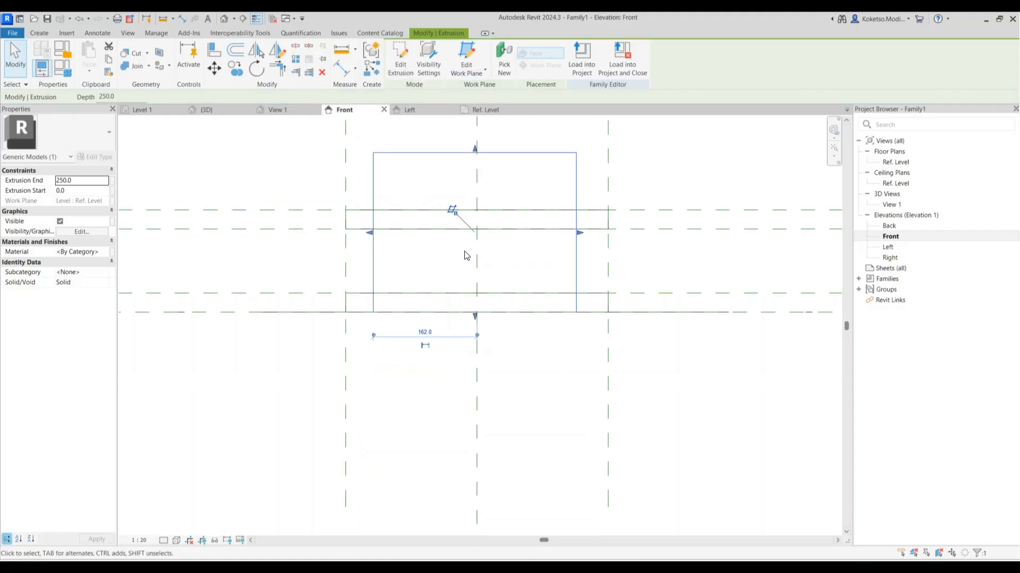
drag(477, 155, 475, 263)
drag(476, 317, 472, 294)
key(Escape)
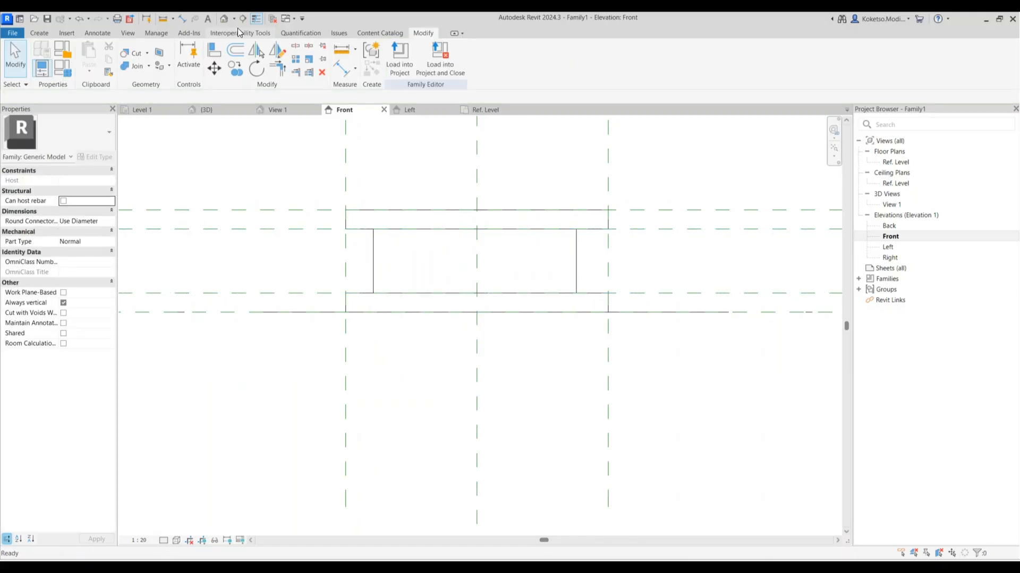
- Open the default 3D view of the family, adjust its detail level and set the visual style to Realistic
click(224, 20)
scroll(689, 300, down, 3)
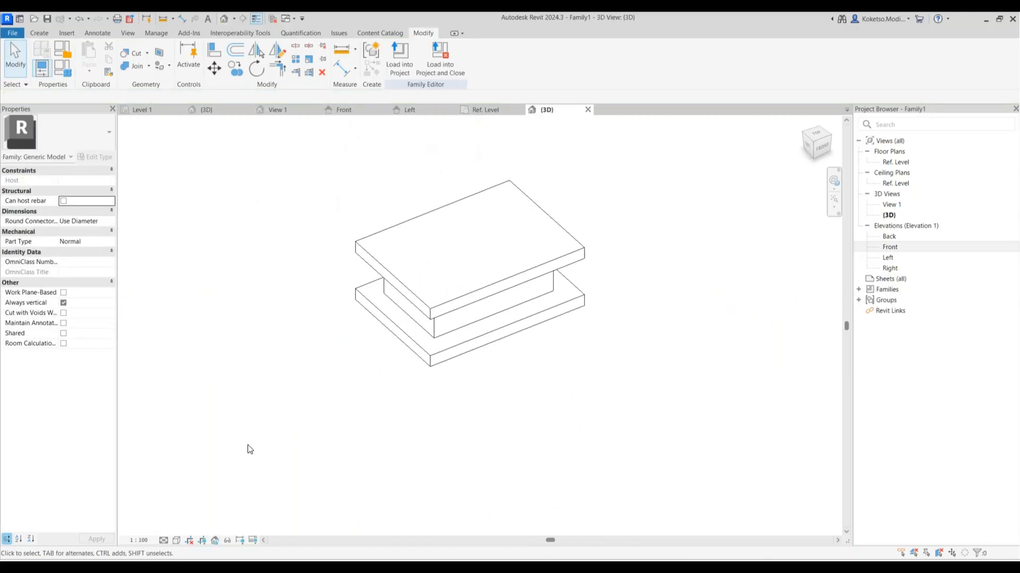
click(168, 540)
click(176, 528)
click(177, 540)
click(192, 530)
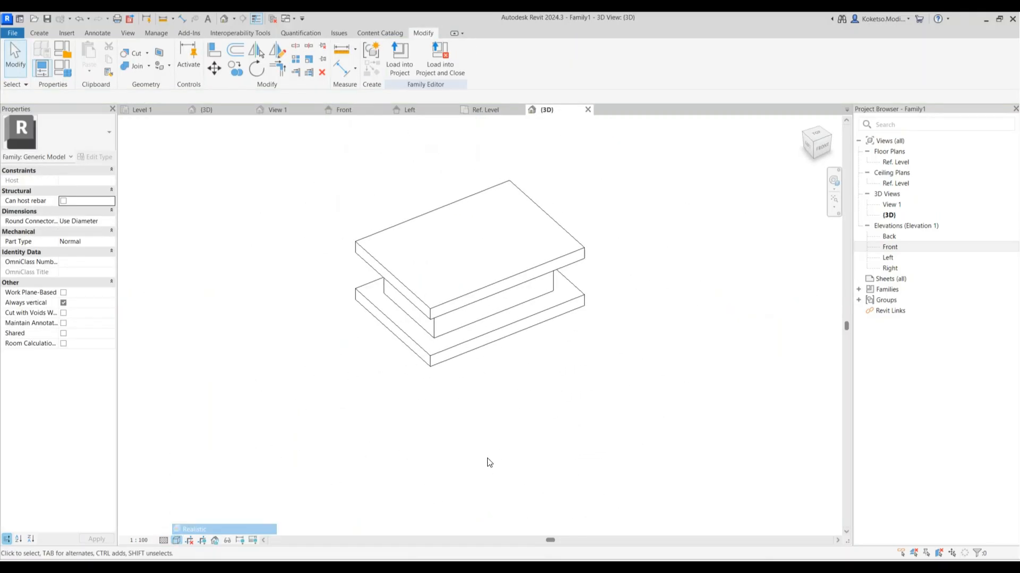
- Assign the Rubber, Black material to the inner block between the two plates
click(431, 314)
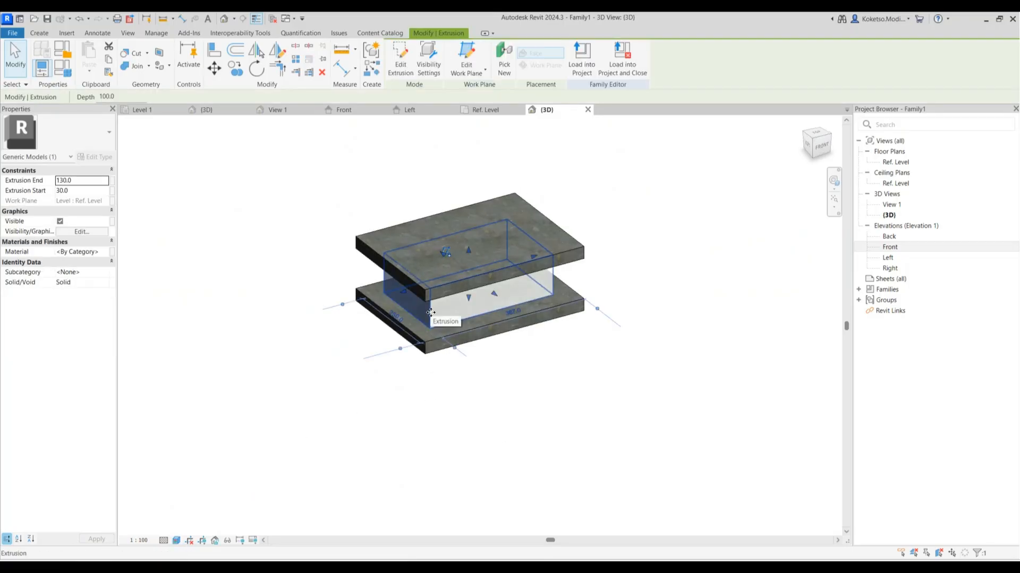
click(106, 251)
click(107, 251)
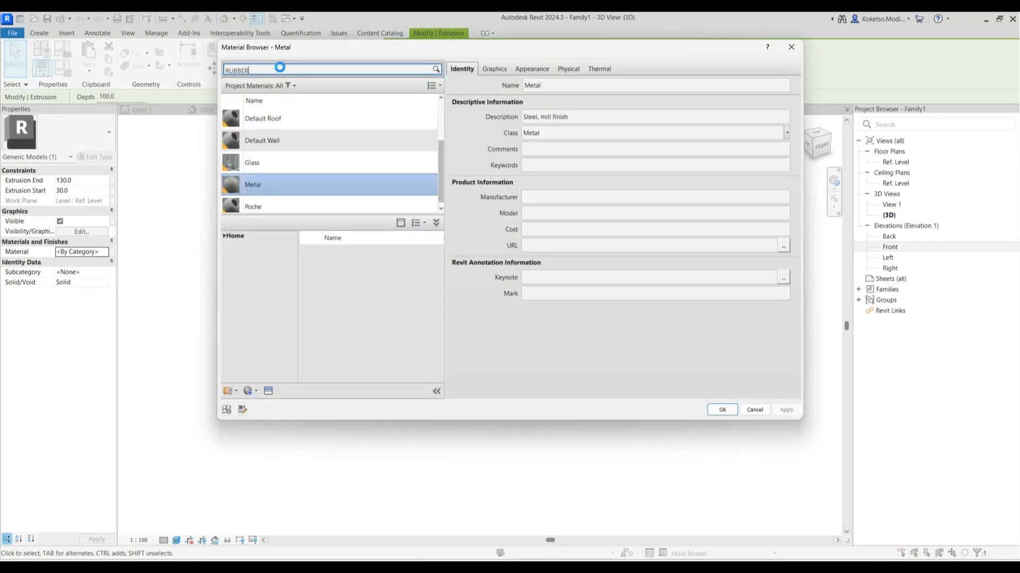
click(421, 278)
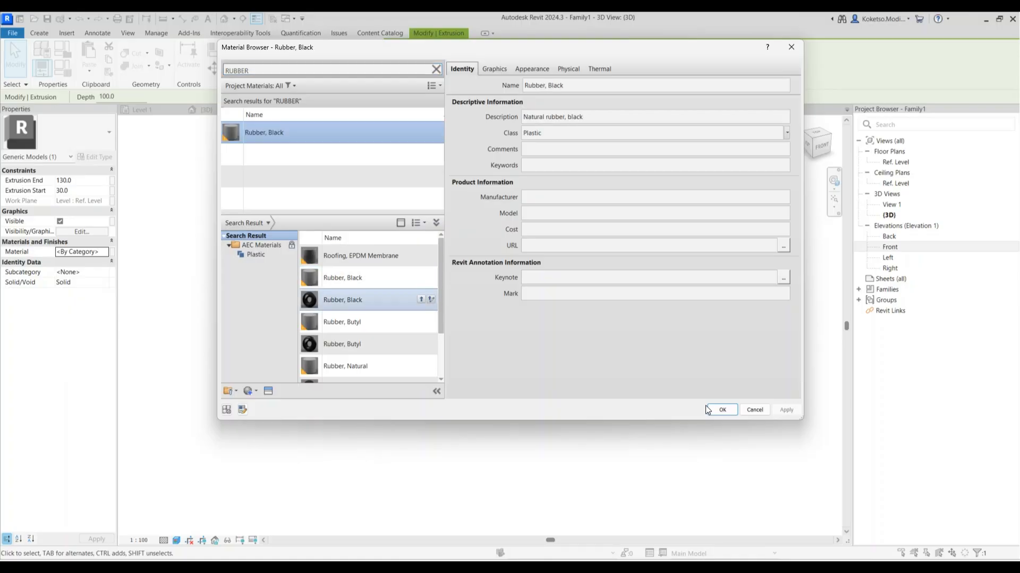
click(722, 410)
click(531, 189)
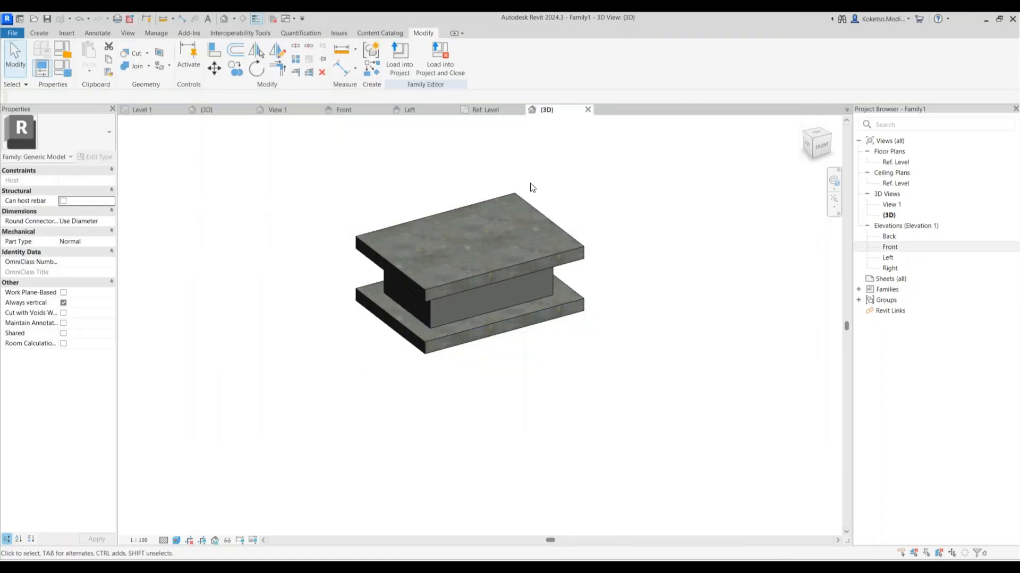
- Load the bearing family into the ramp project, close it without saving and leave component placement
click(441, 59)
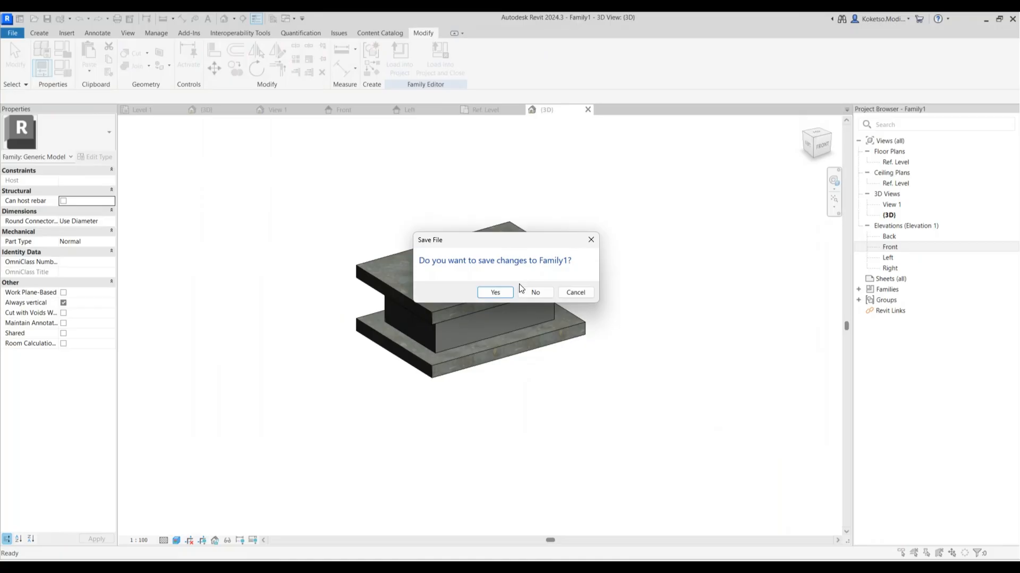
click(533, 292)
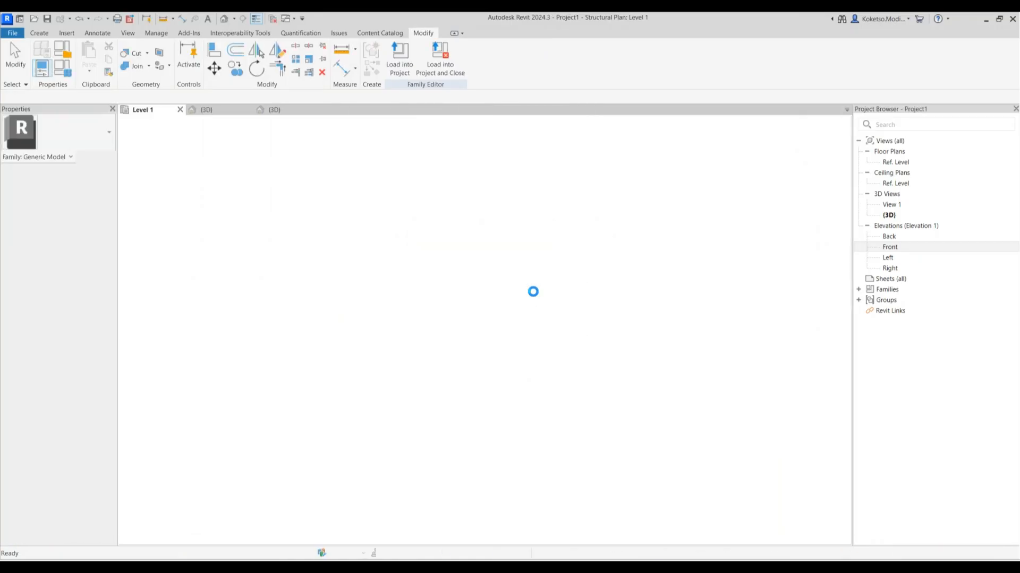
key(Escape)
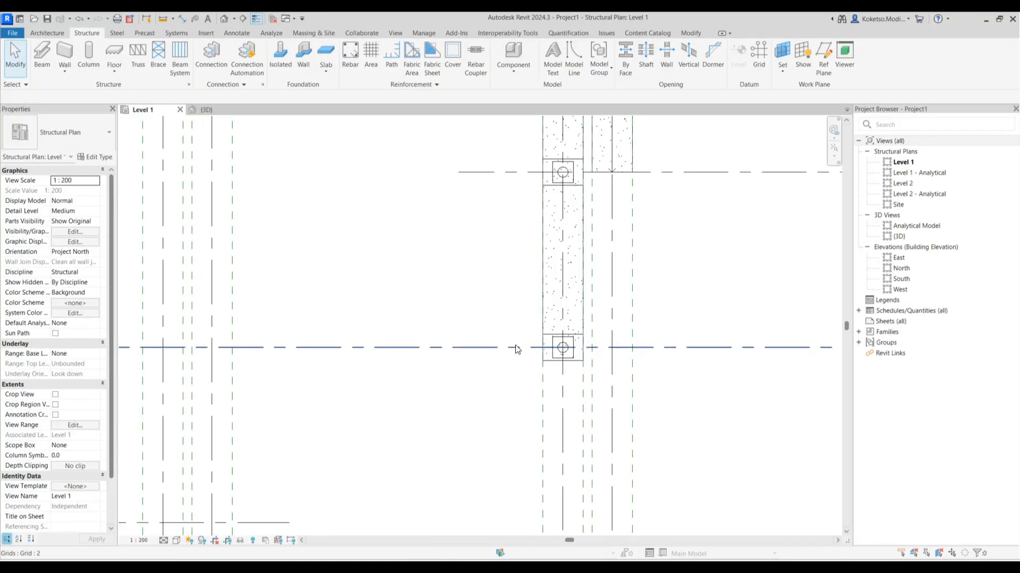
- Create a new family from the Metric Generic Model.rft template
click(13, 35)
mouse_move(54, 87)
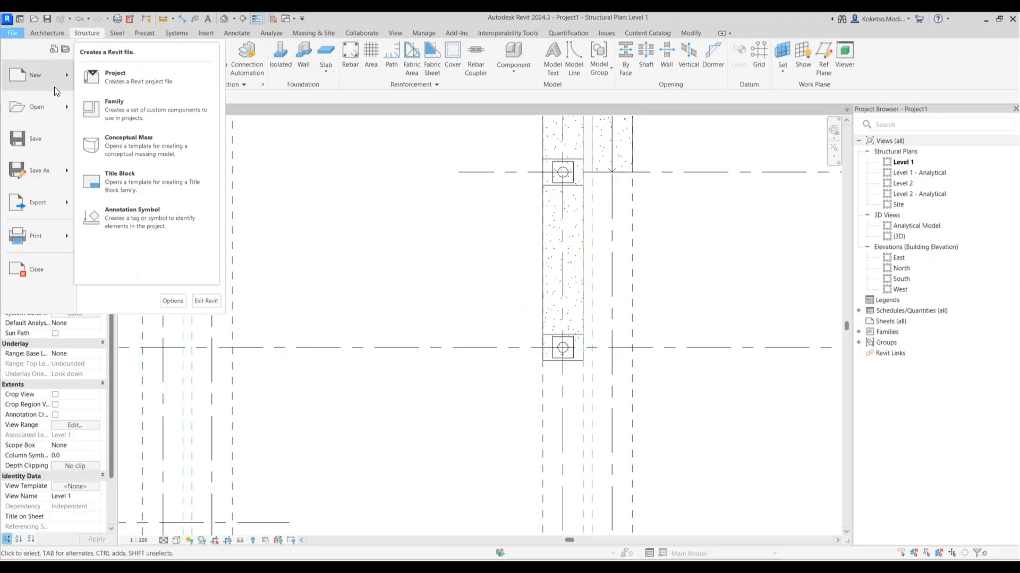
click(137, 118)
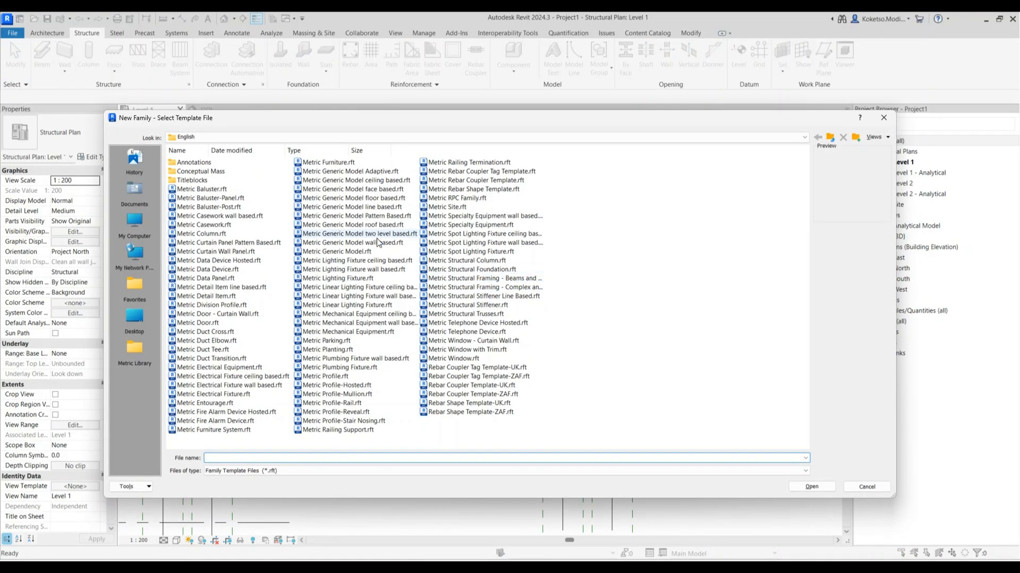
click(337, 252)
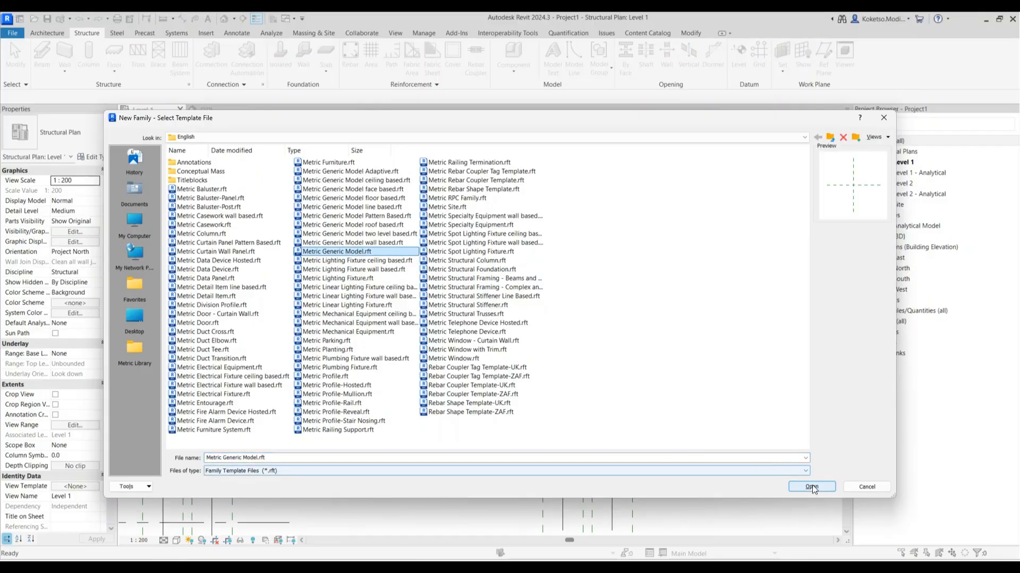
click(812, 487)
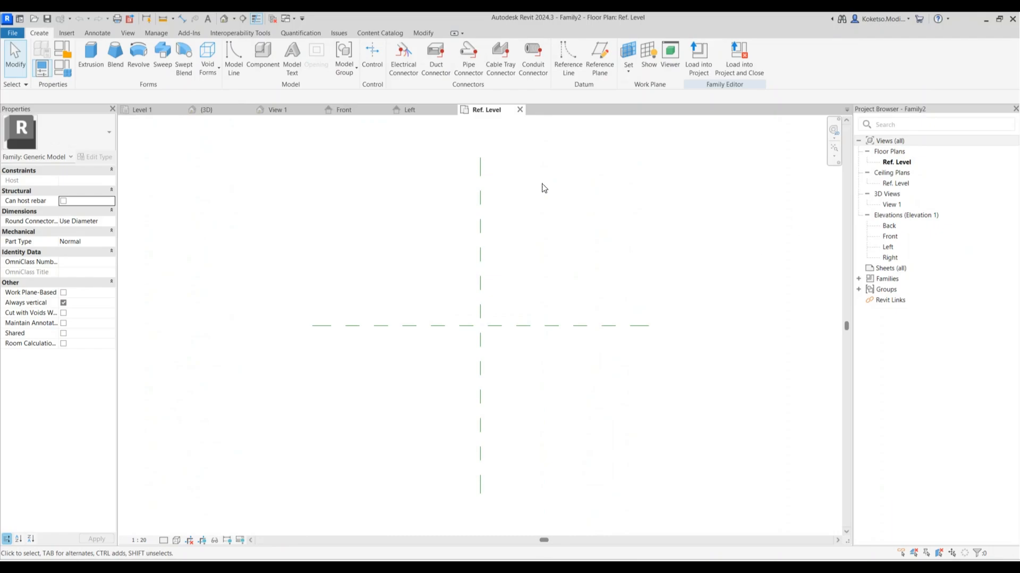
- In the Ref. Level plan, draw one vertical reference plane each side of the center and one horizontal plane above and below it
click(599, 58)
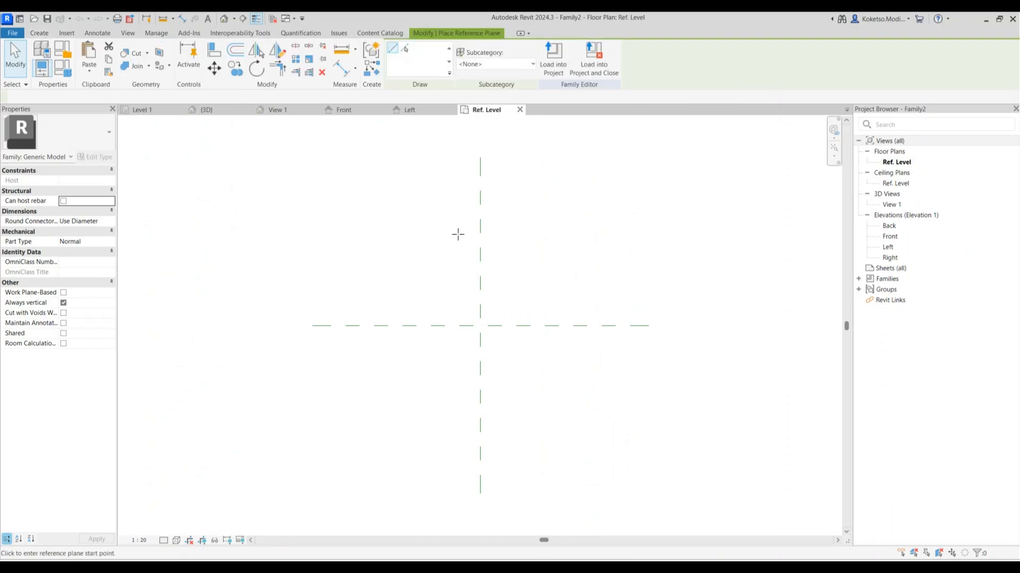
click(397, 249)
click(398, 413)
click(572, 249)
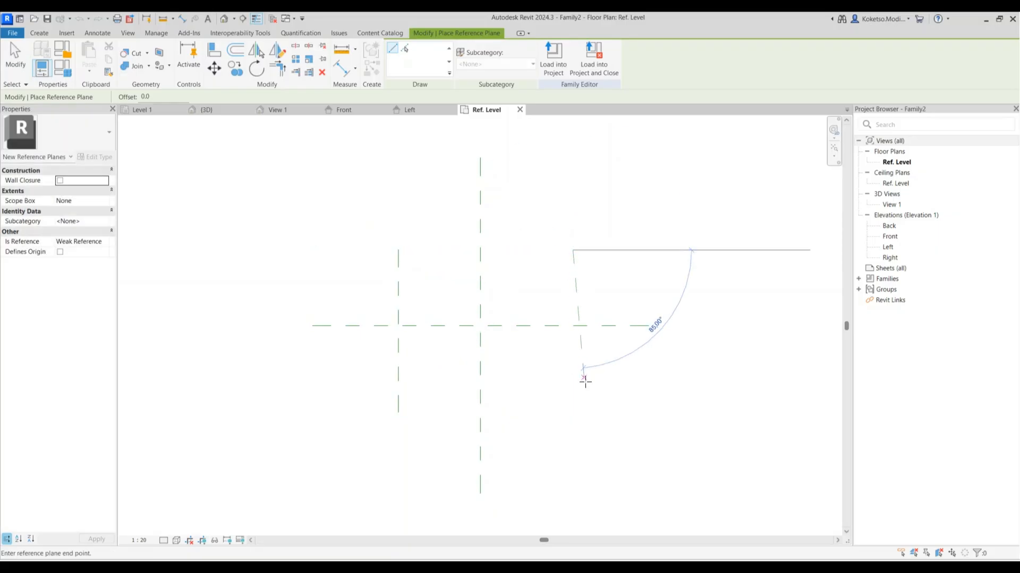
click(572, 414)
click(333, 286)
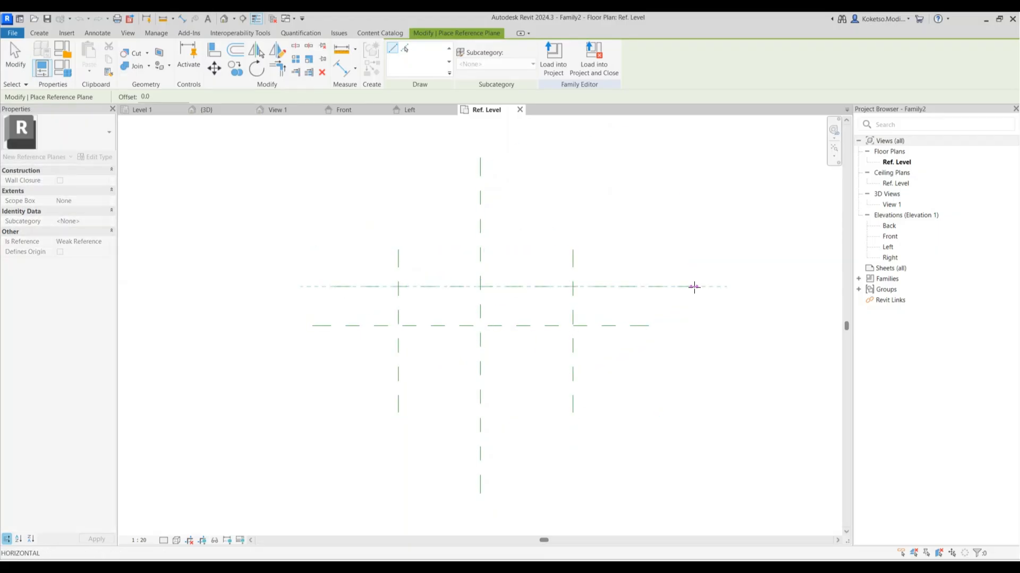
click(701, 286)
click(334, 376)
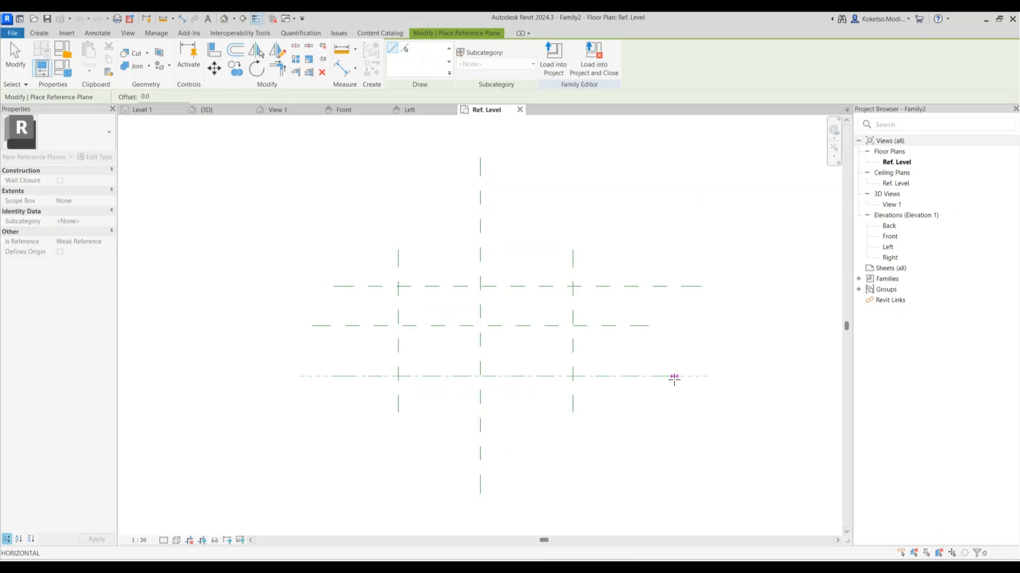
click(674, 376)
key(Escape)
key(Escape)
- Set the two outer vertical reference planes 1275 mm either side of the vertical center plane
click(572, 270)
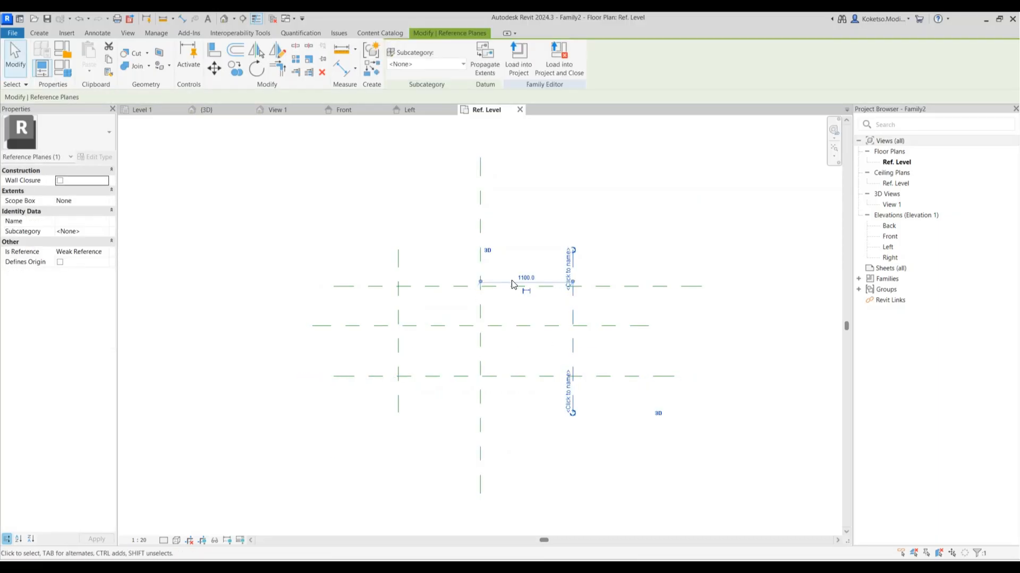
click(525, 278)
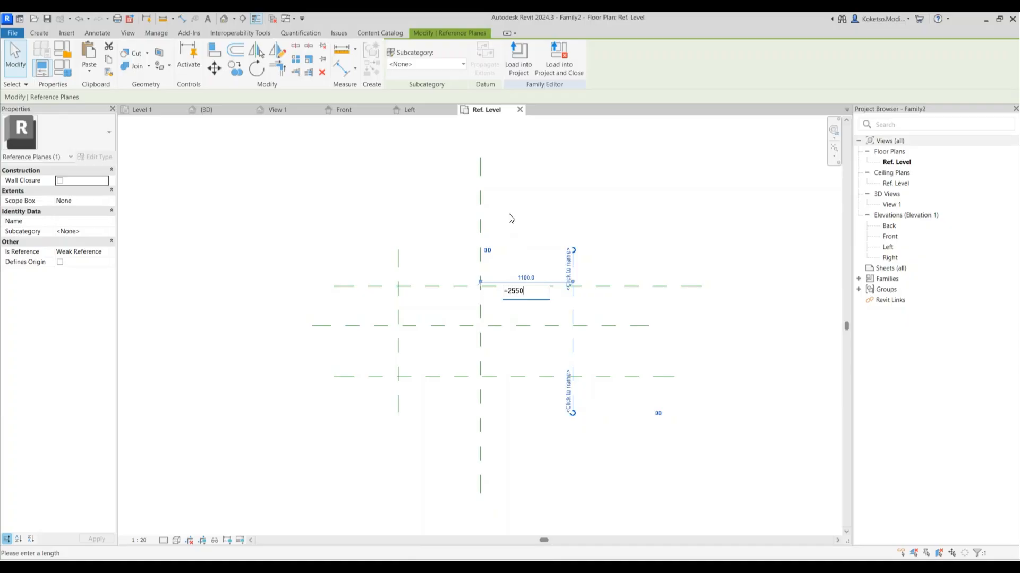
key(Return)
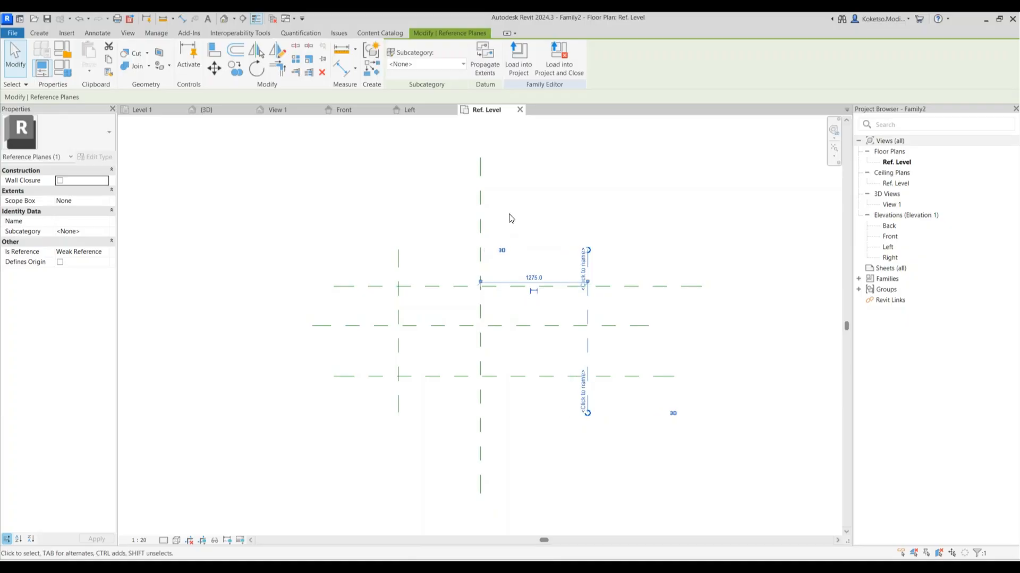
click(399, 294)
click(440, 277)
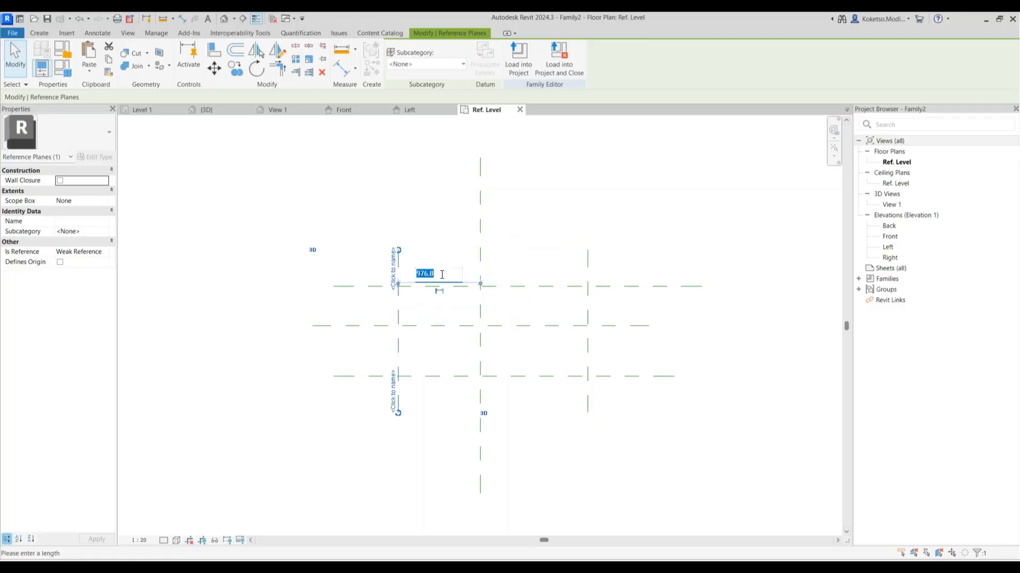
text(1275)
key(Return)
click(466, 298)
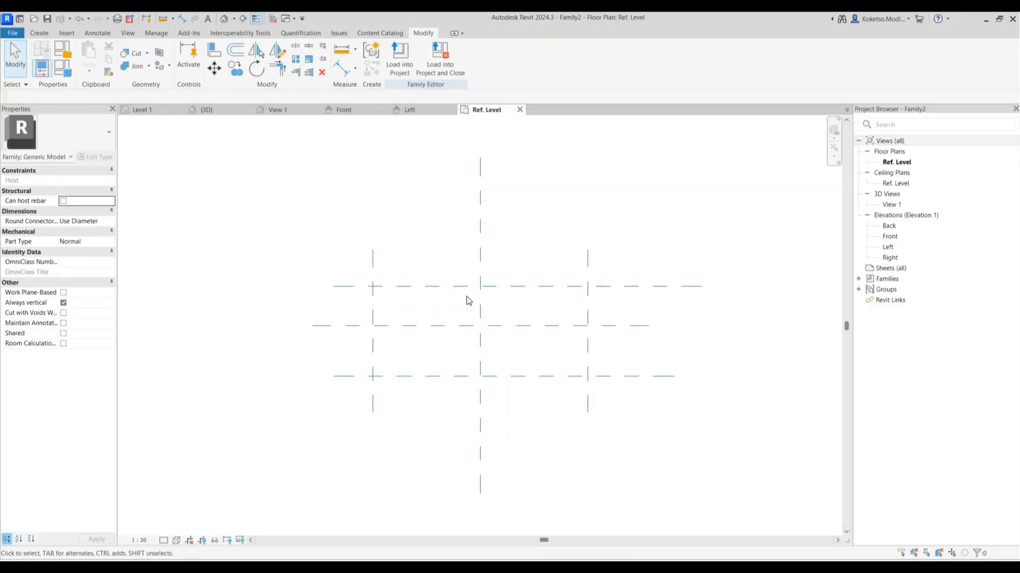
- Set the upper horizontal reference plane 600 mm from the horizontal center plane, matching the lower one
click(505, 286)
click(402, 308)
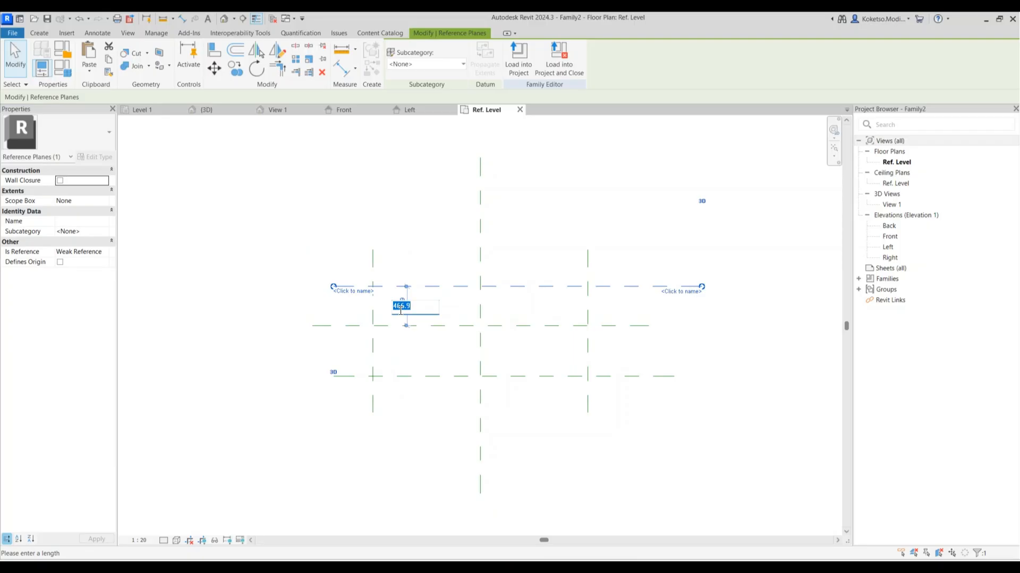
key(Return)
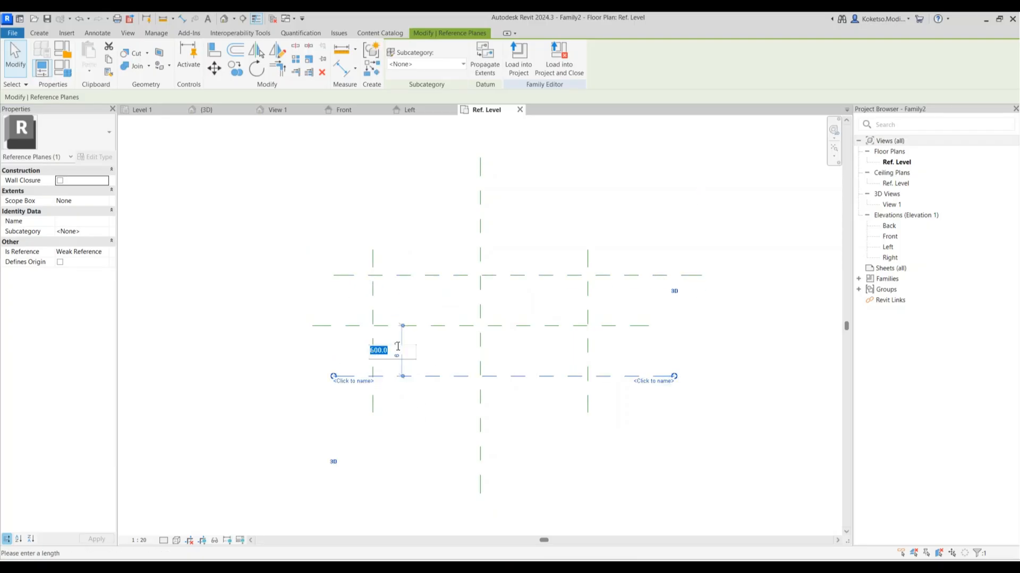
click(444, 341)
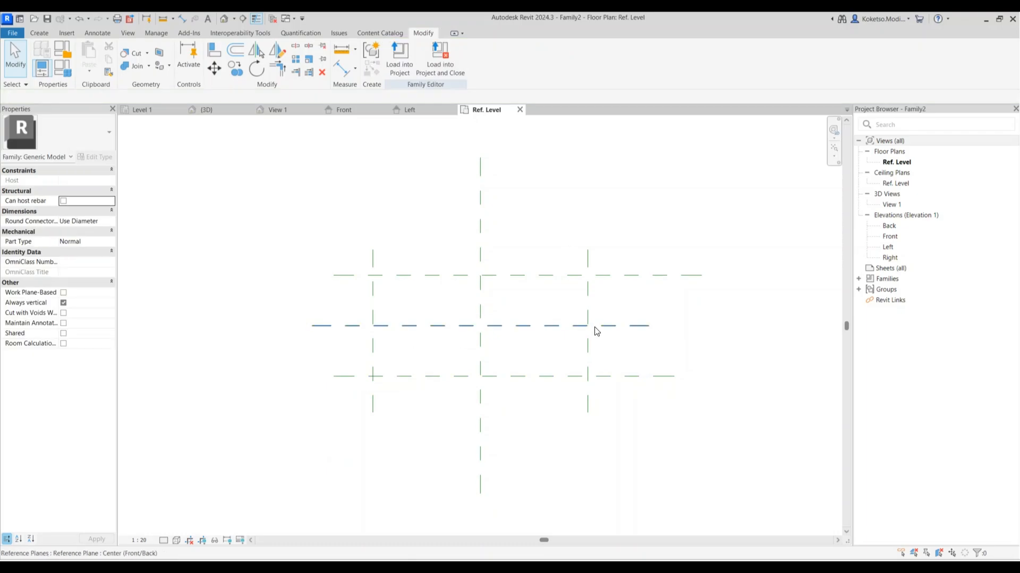
- In the Front elevation, draw a horizontal reference plane above the existing vertical planes
double_click(891, 237)
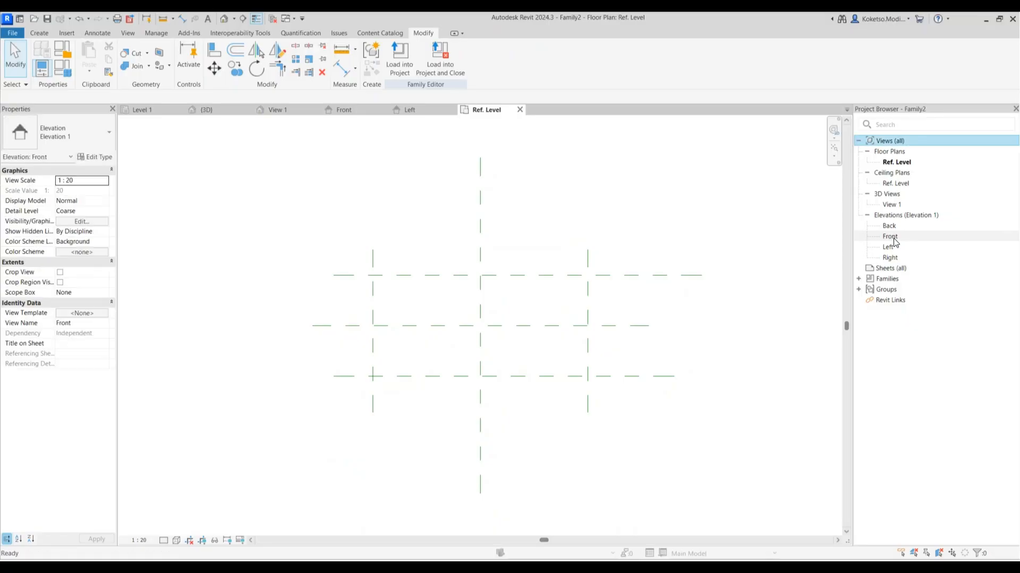
scroll(409, 277, down, 4)
scroll(502, 323, up, 3)
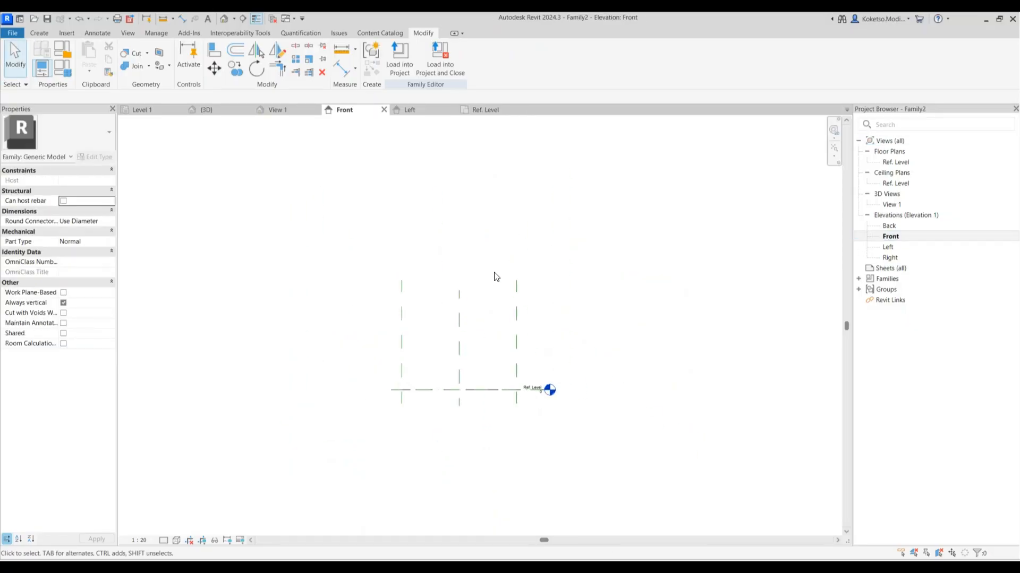
click(38, 33)
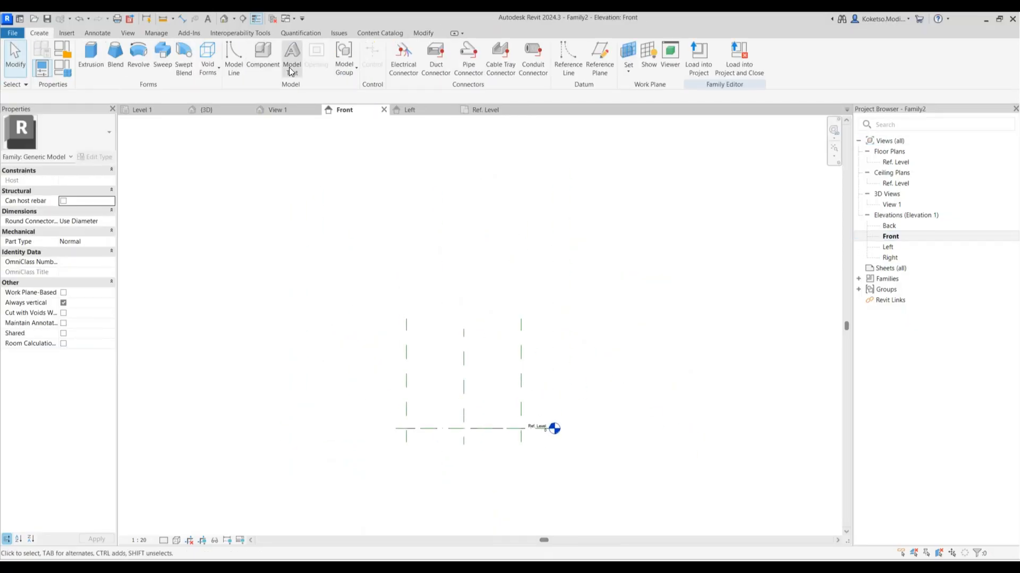
click(599, 56)
click(367, 256)
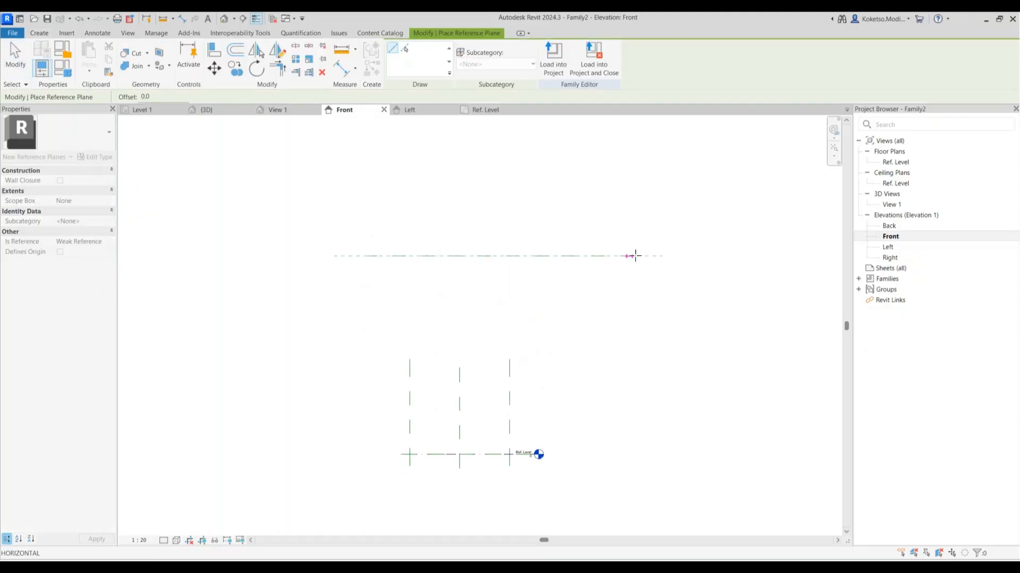
click(647, 256)
key(Escape)
- Set the horizontal reference plane 5000 mm above Ref. Level
click(440, 256)
click(419, 354)
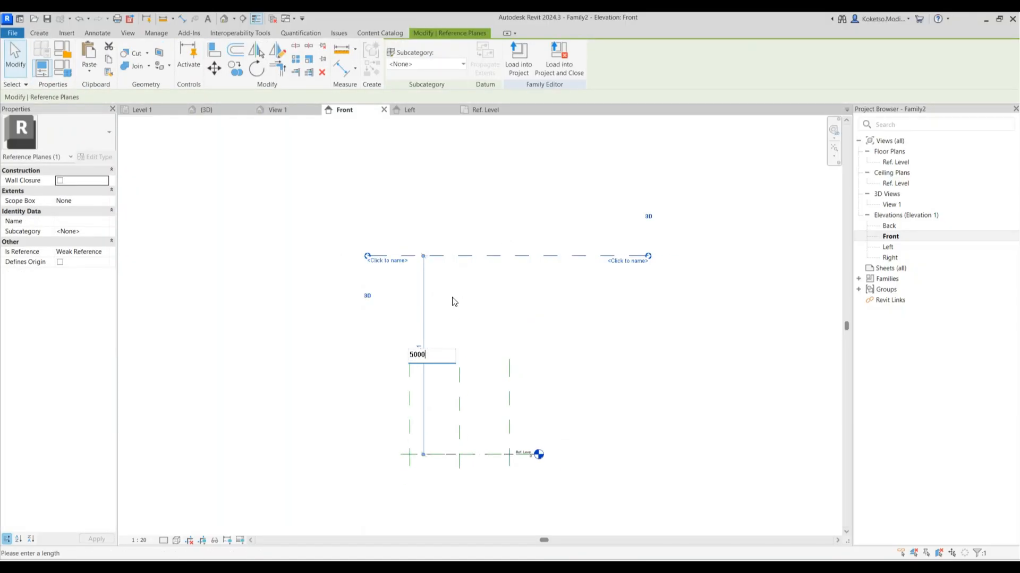
text(5000)
key(Return)
click(308, 366)
- Copy the horizontal reference plane upward with Multiple, placing copies 500 mm above it and a further 700 mm up
scroll(428, 260, up, 3)
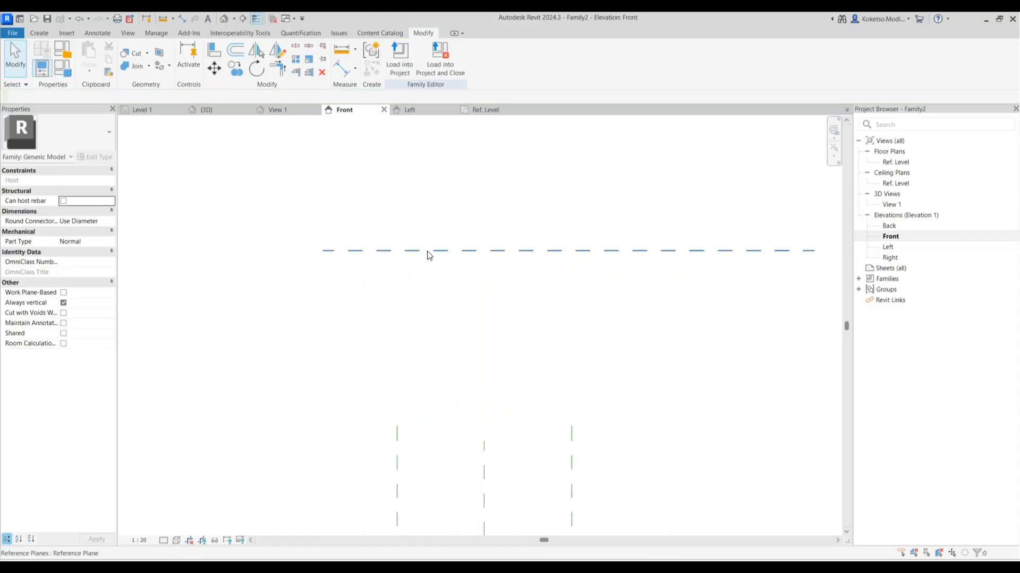
click(429, 255)
click(234, 67)
click(504, 250)
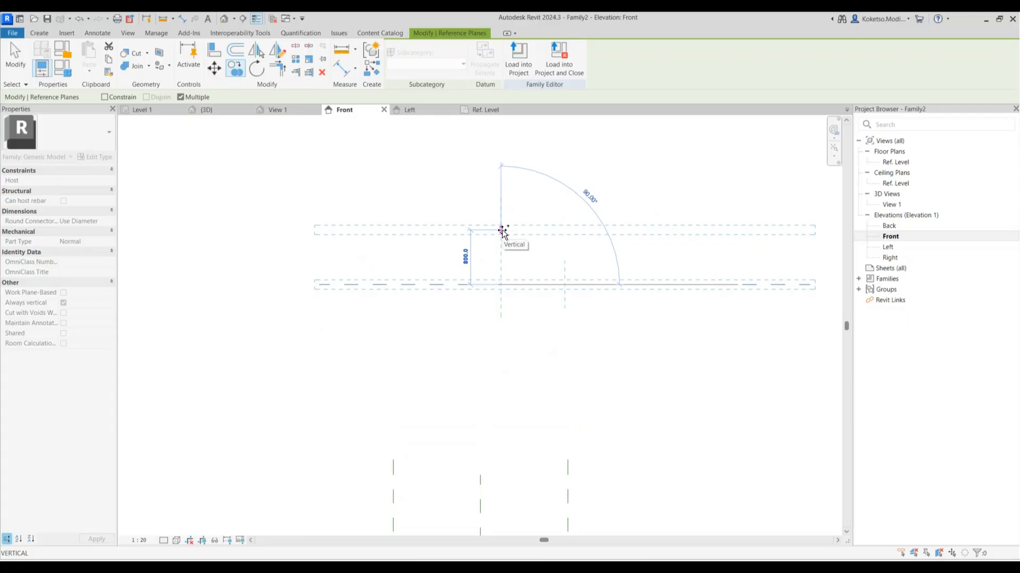
text(500)
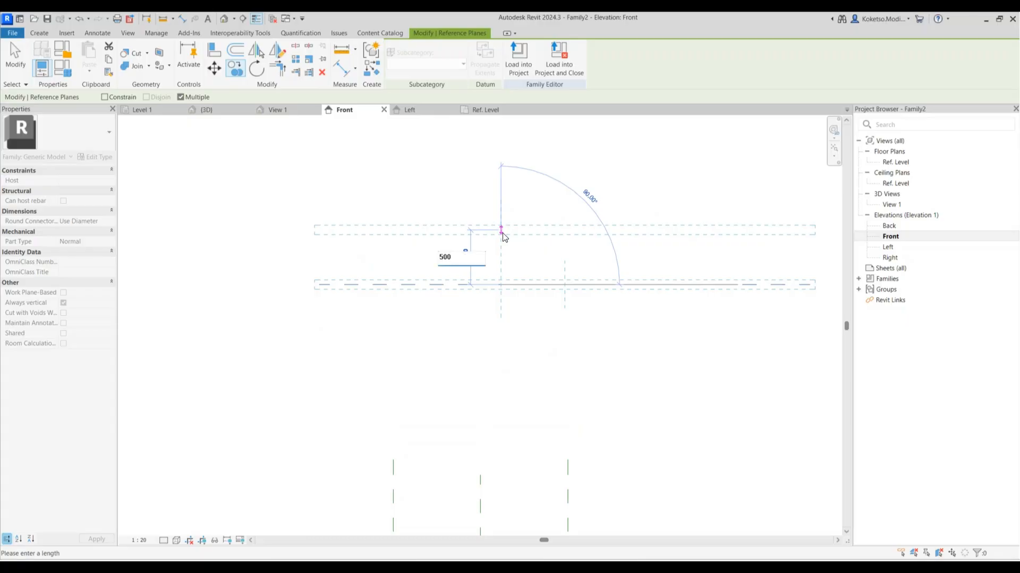
key(Return)
scroll(505, 220, up, 1)
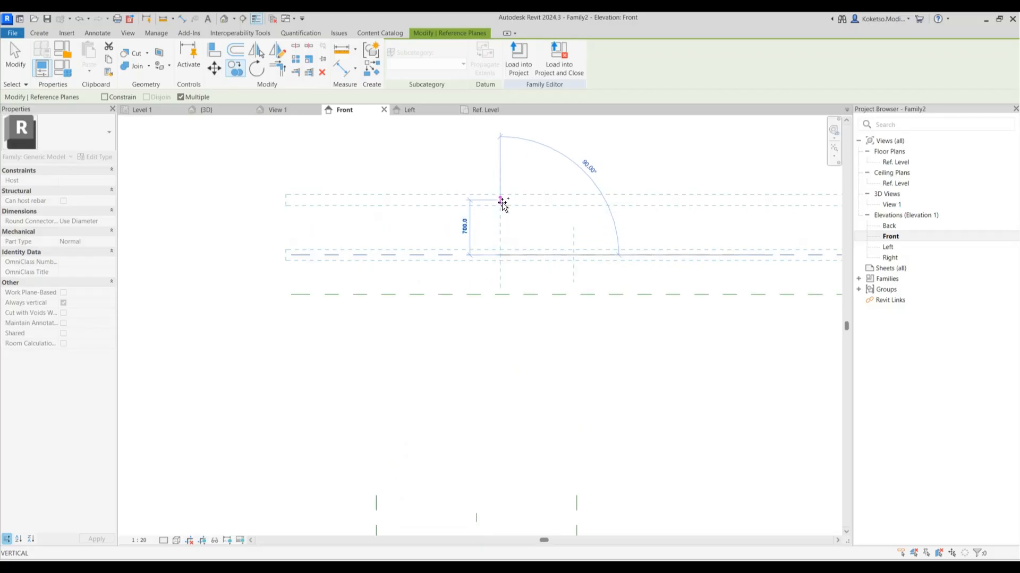
key(Escape)
key(Escape)
- Extend the left ends of the three horizontal reference planes further outward, keeping them aligned
scroll(470, 244, down, 2)
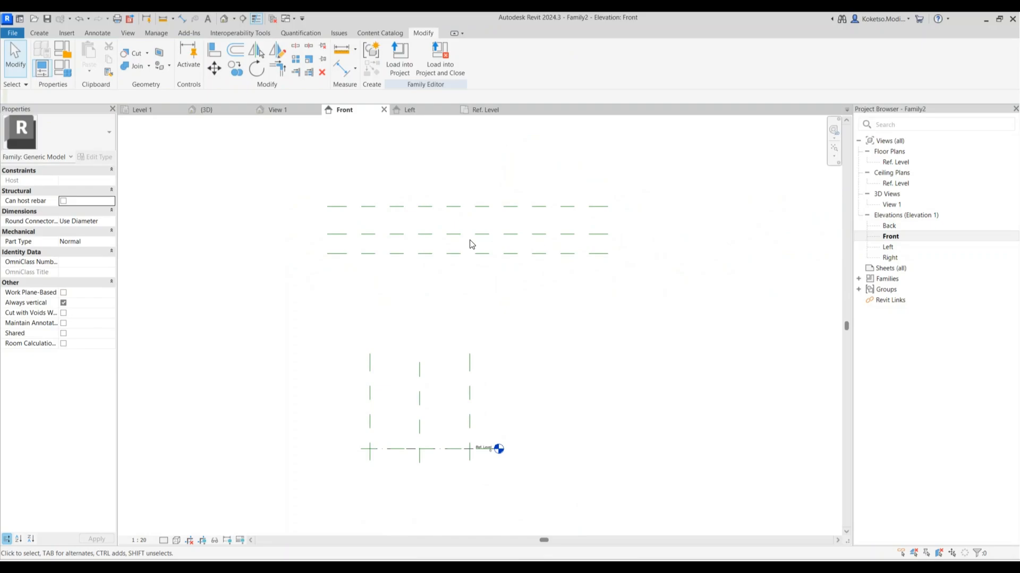
scroll(471, 242, up, 1)
middle_drag(488, 246, 603, 234)
click(453, 221)
drag(423, 221, 390, 243)
click(427, 244)
click(426, 189)
drag(422, 190, 390, 190)
click(646, 350)
middle_drag(632, 387, 621, 345)
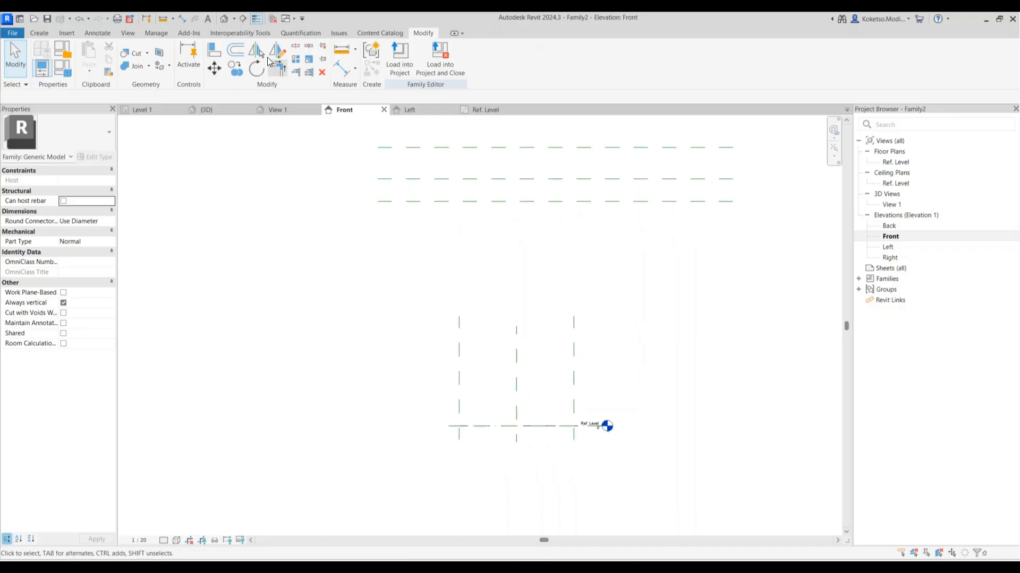
- Dimension the distance between the lowest upper horizontal reference plane and Ref. Level with an aligned dimension beside the vertical planes
click(182, 19)
click(633, 201)
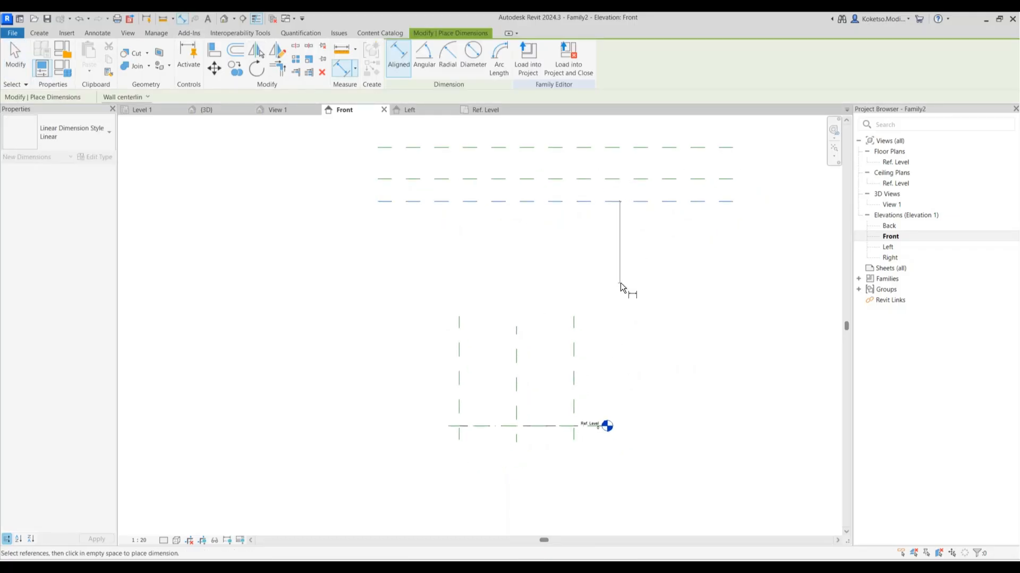
click(496, 425)
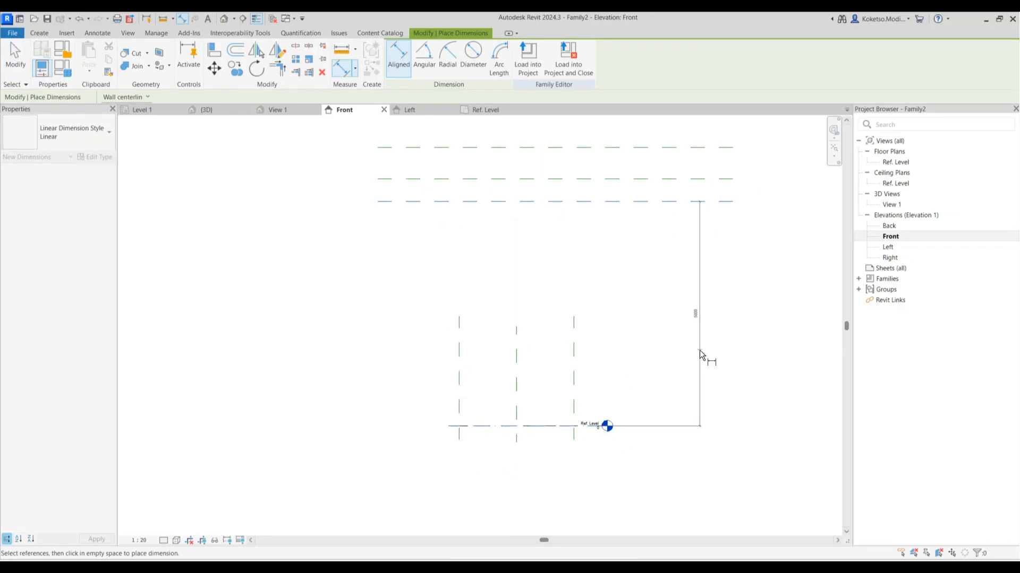
click(700, 314)
key(Escape)
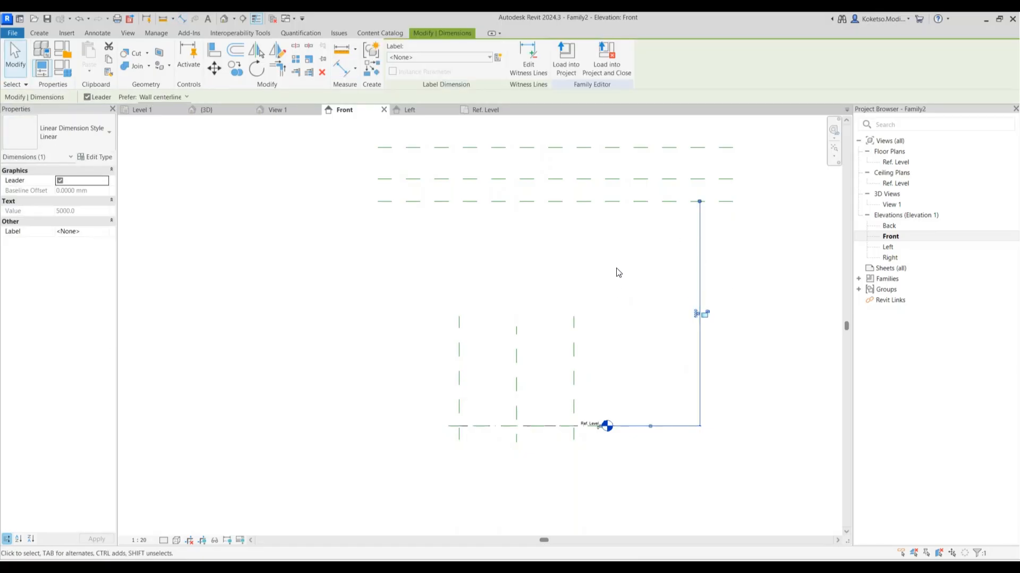
click(755, 291)
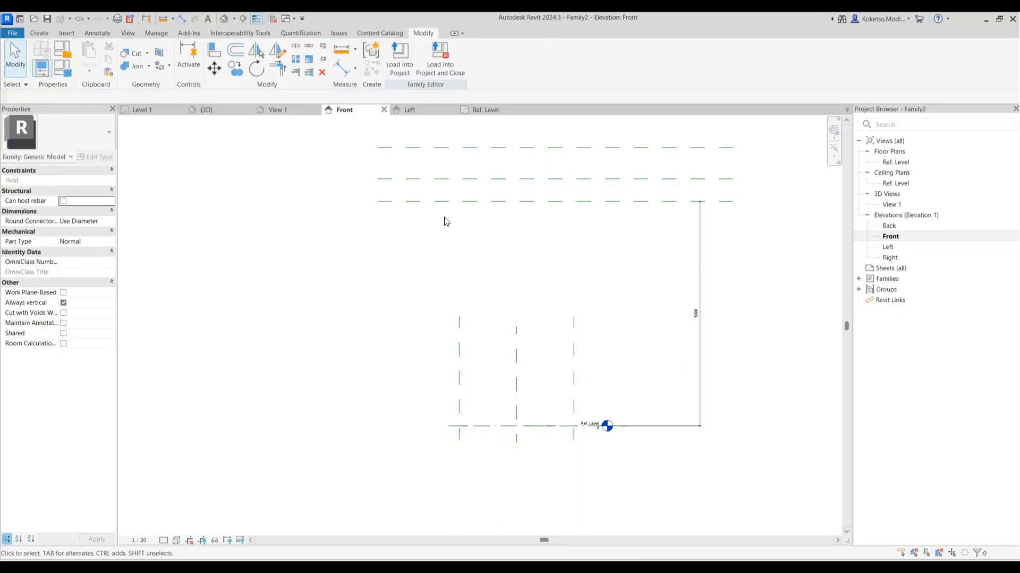
- In the Ref. Level plan, start an extrusion with a 2550 by 1200 mm rectangle on the outer reference planes and lock its sides
click(485, 110)
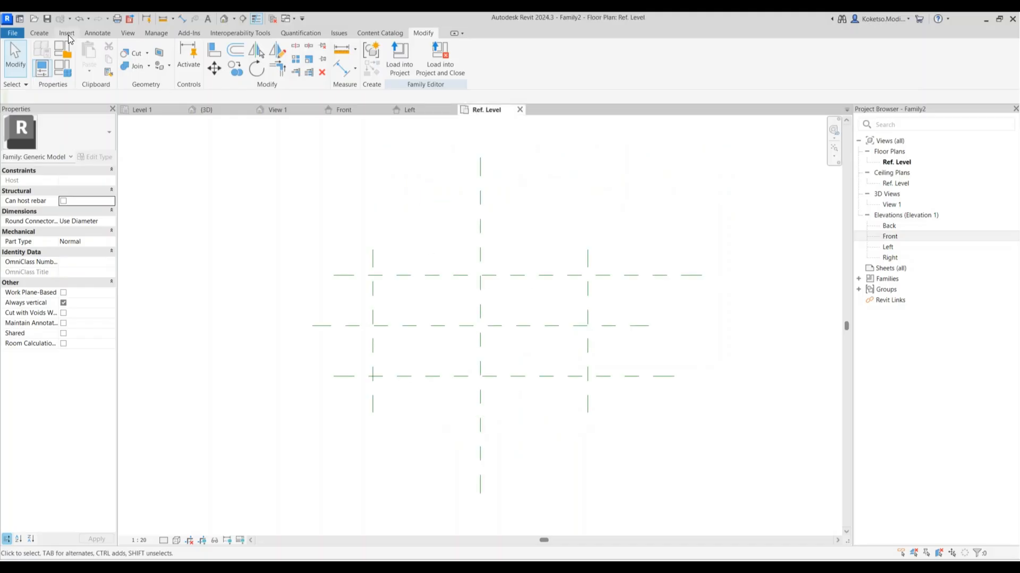
click(39, 33)
click(91, 61)
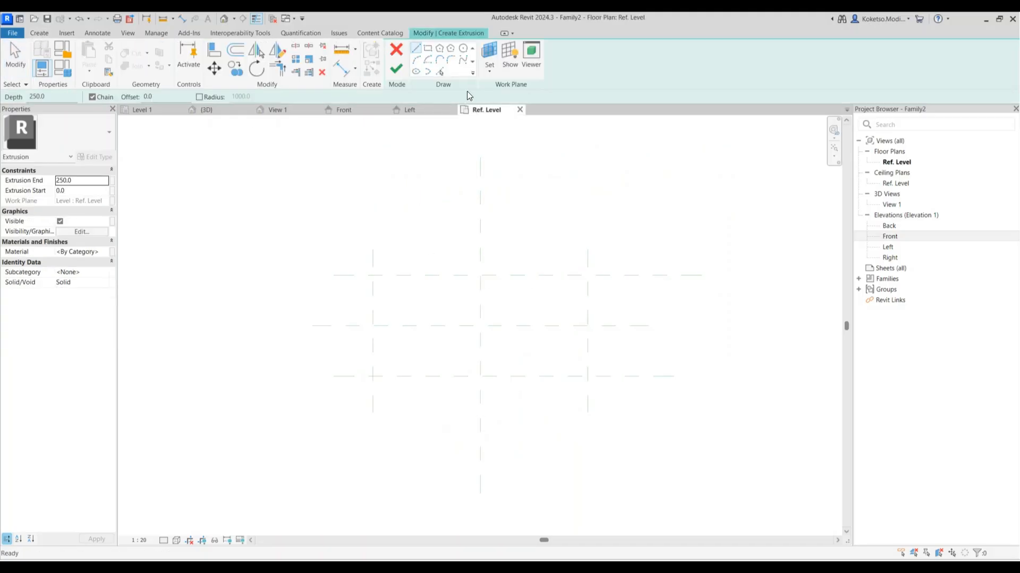
click(427, 47)
click(373, 275)
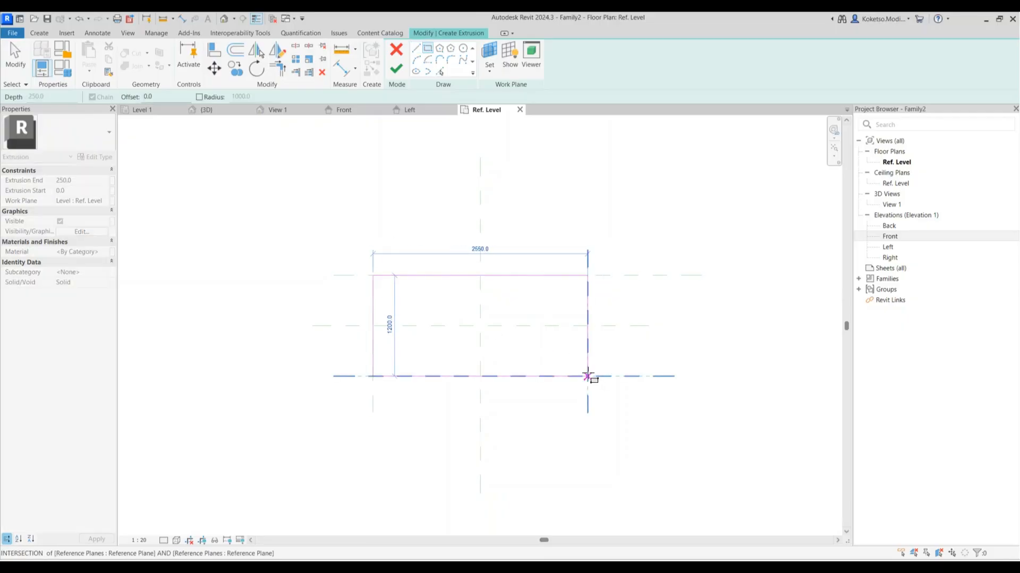
click(587, 376)
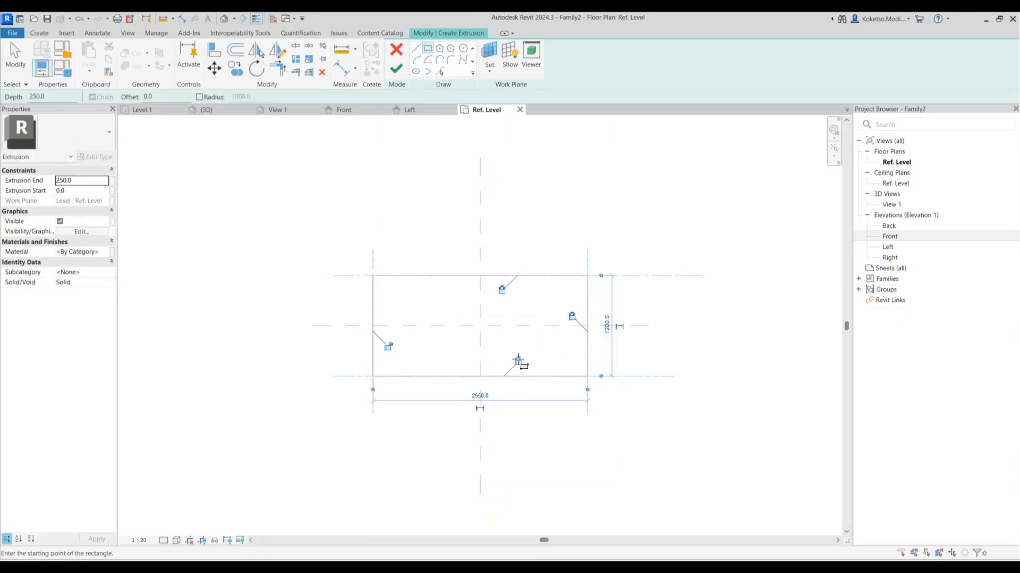
- Draw a diagonal chamfer line about 283 mm long across the rectangle's upper-left corner
scroll(387, 324, up, 2)
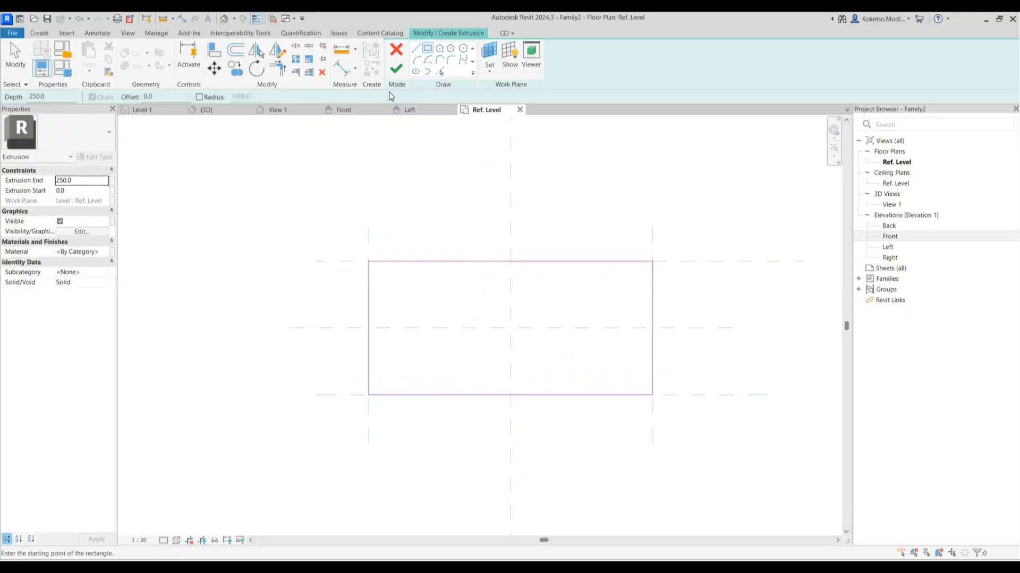
click(416, 48)
click(391, 261)
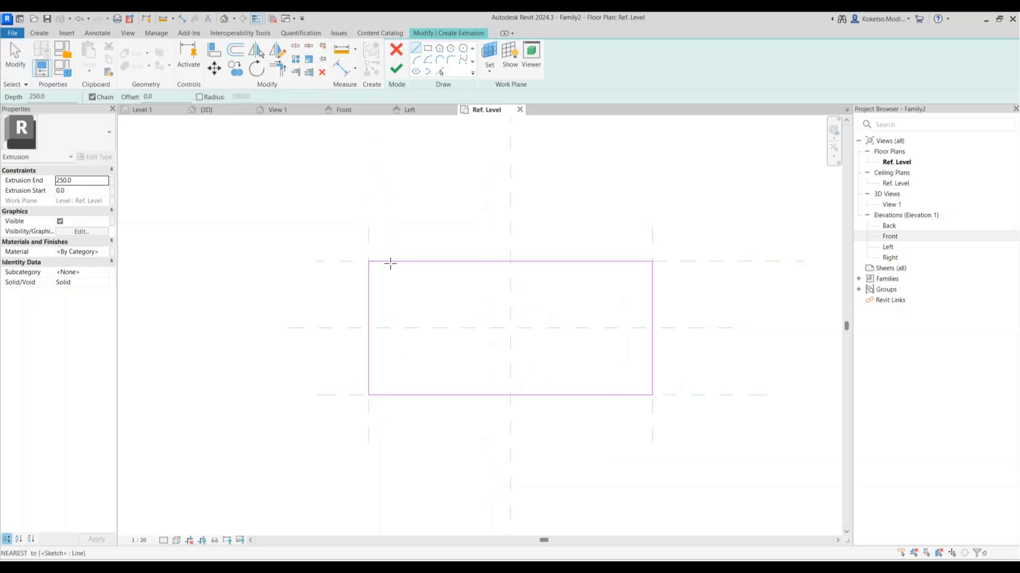
click(368, 284)
key(Escape)
key(Escape)
- Mirror the chamfer line about the horizontal centre plane, and mirror both chamfers about the vertical centre plane
click(382, 276)
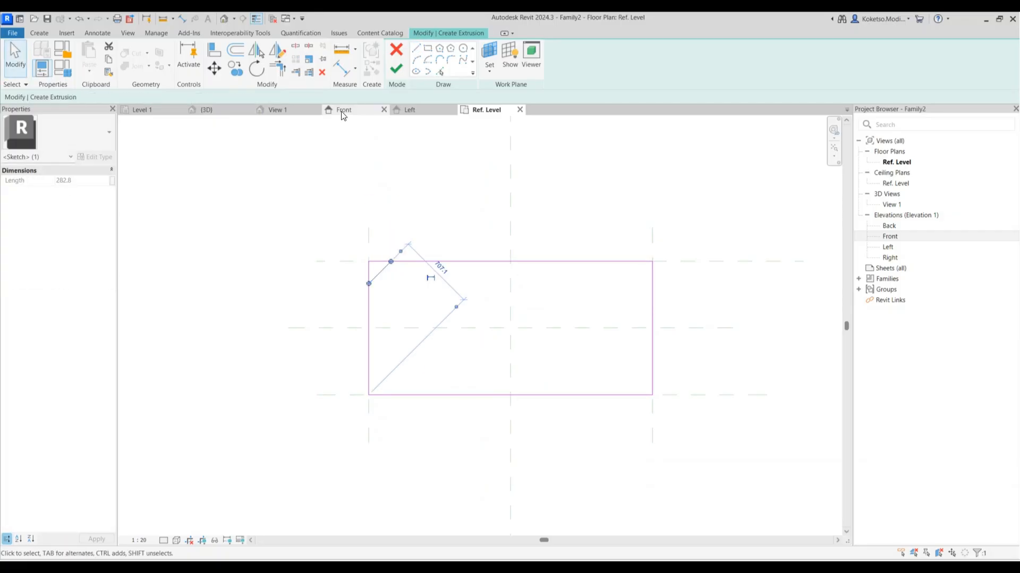
click(256, 51)
click(424, 328)
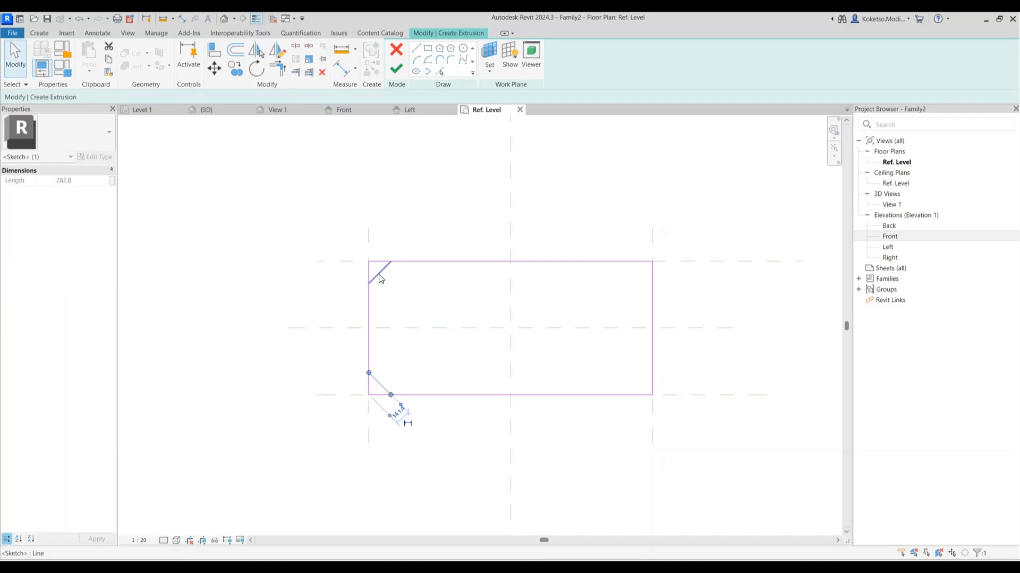
click(256, 50)
click(510, 300)
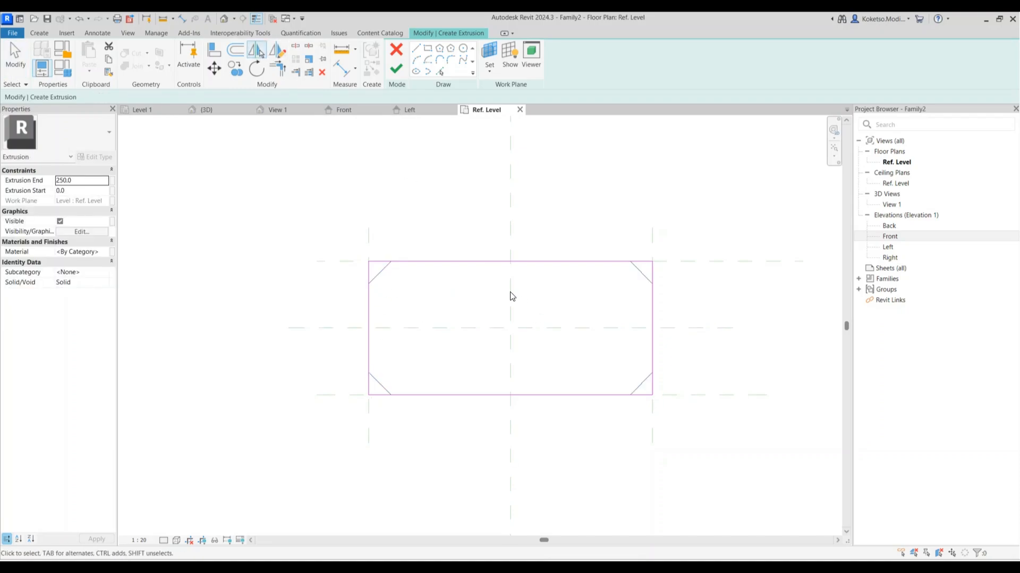
- Trim the rectangle's sides to the four chamfer lines so the sketch forms one closed chamfered outline
key(t)
key(r)
click(414, 263)
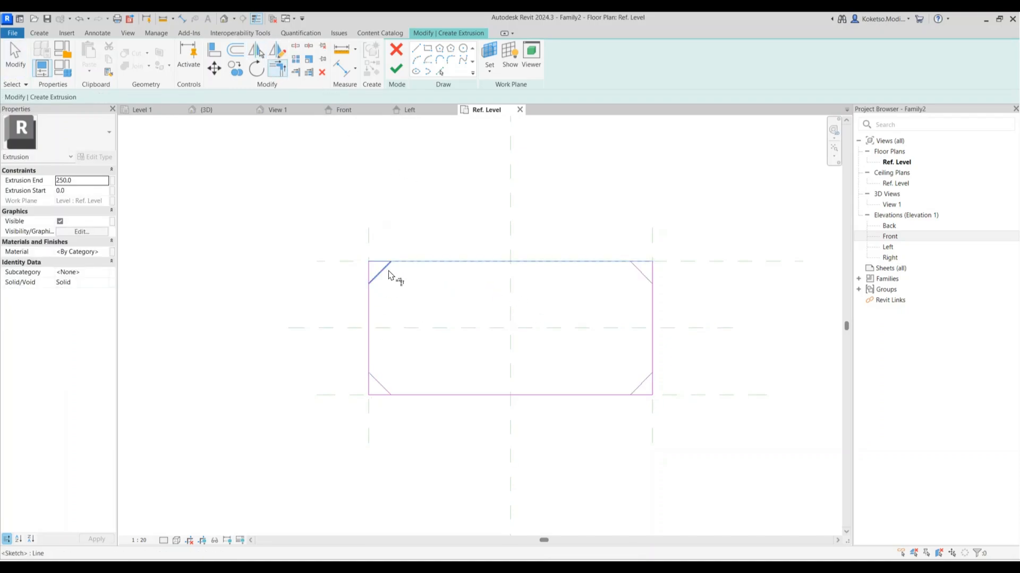
click(386, 269)
click(378, 278)
click(370, 303)
click(370, 329)
click(384, 388)
click(420, 396)
click(606, 396)
click(641, 383)
click(643, 381)
click(652, 349)
click(653, 296)
click(646, 277)
click(642, 273)
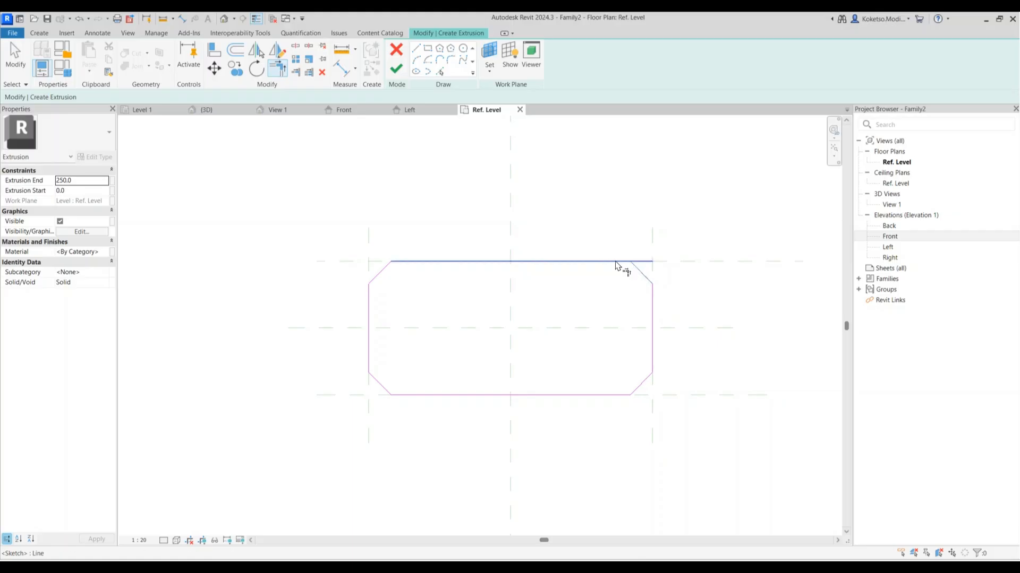
click(617, 262)
scroll(401, 284, down, 2)
key(Escape)
key(Escape)
scroll(396, 282, up, 2)
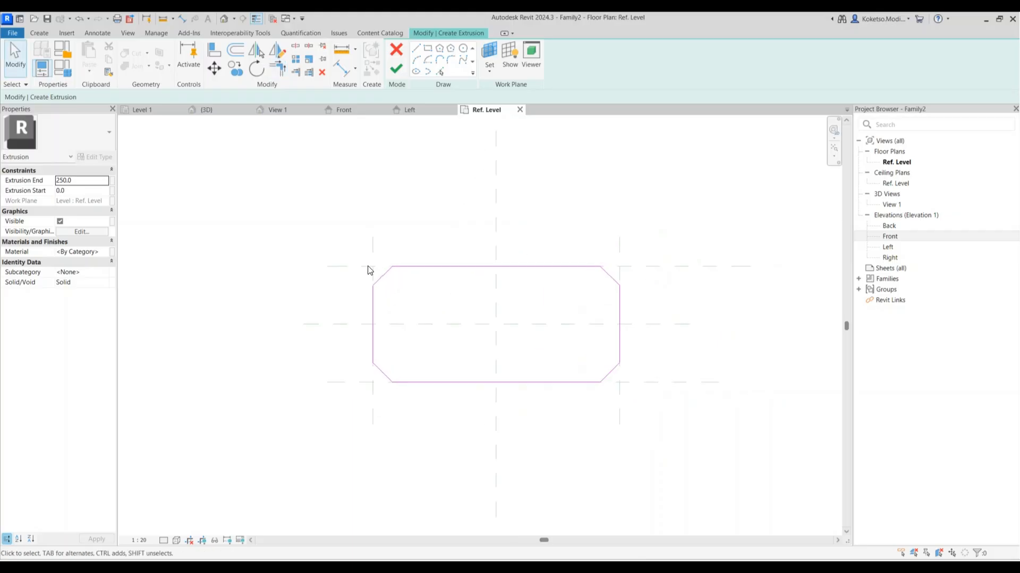
- Search the material library for CONCRETE and assign Concrete, Cast In Situ to the extrusion
click(102, 253)
click(104, 251)
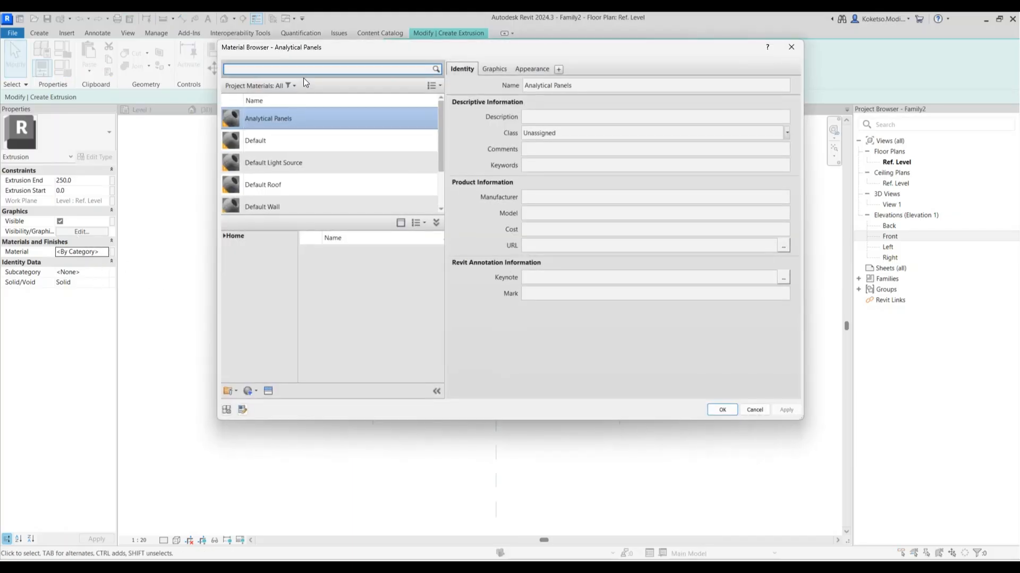
text(CONCRETE)
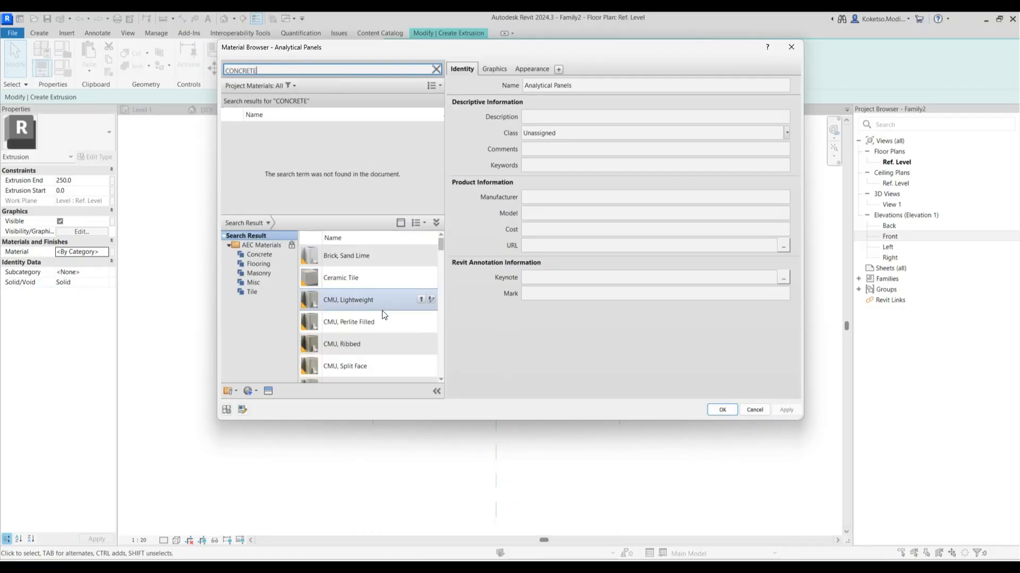
scroll(384, 333, down, 3)
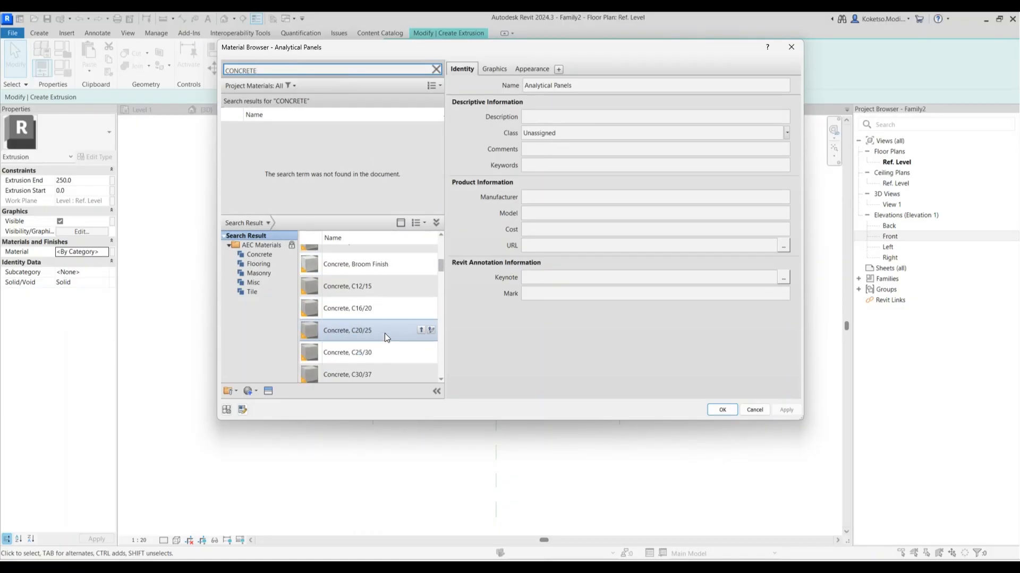
scroll(402, 317, down, 5)
scroll(403, 317, up, 3)
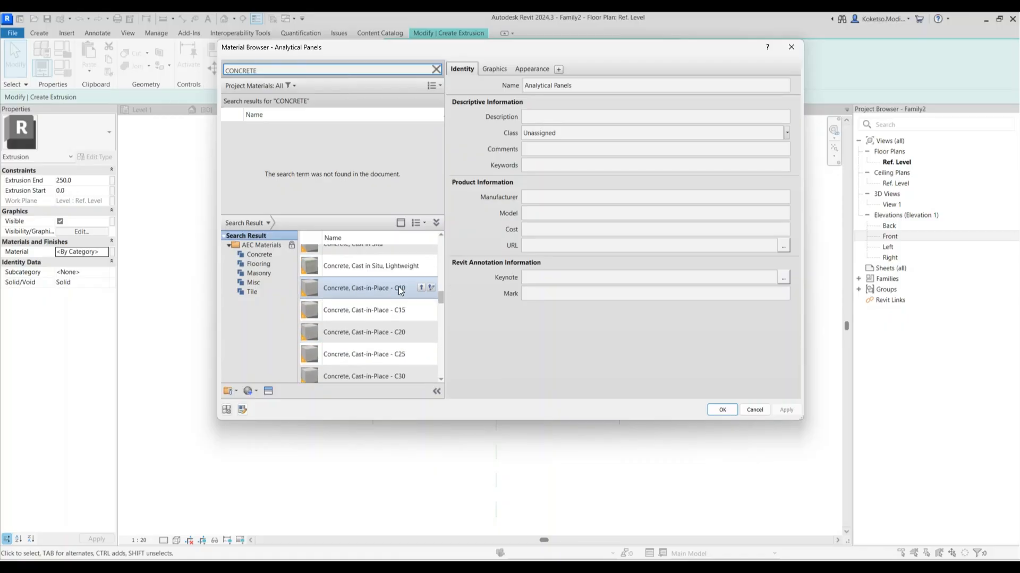
click(420, 302)
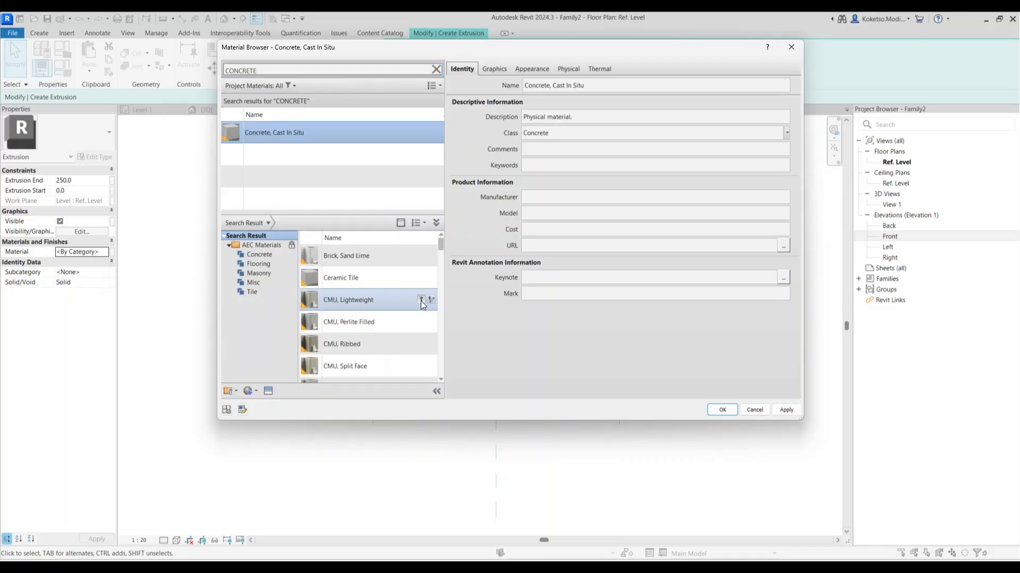
click(722, 410)
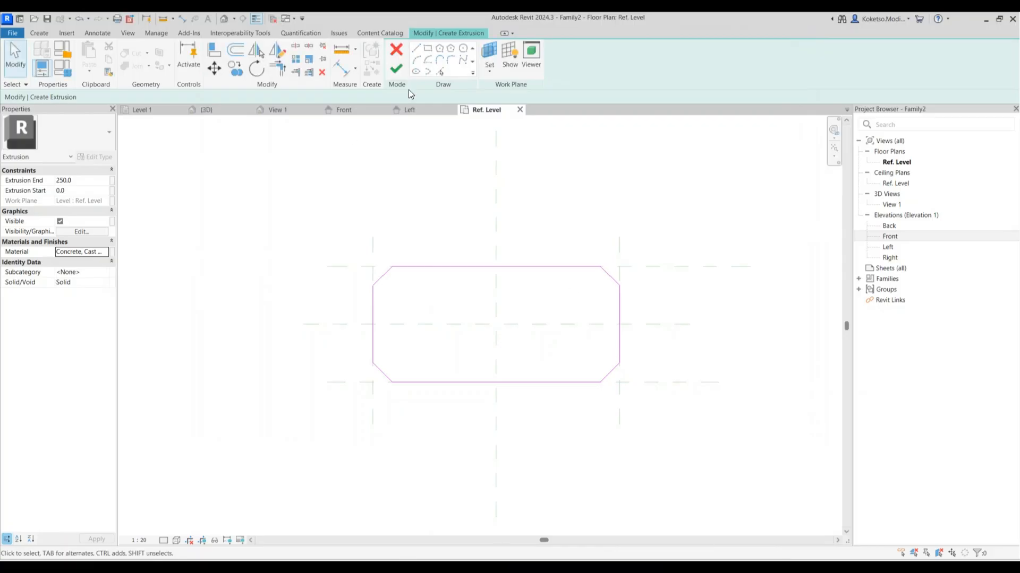
- Finish the extrusion and, in the Front elevation, stretch it from Ref. Level up to the lowest upper reference plane, 5000 mm high
click(405, 69)
click(343, 109)
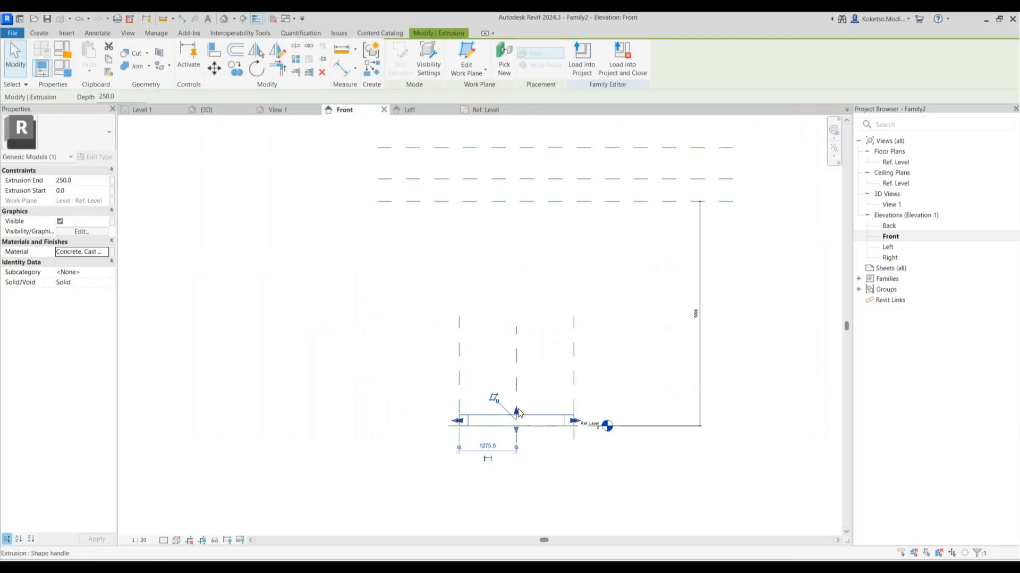
drag(516, 410, 519, 201)
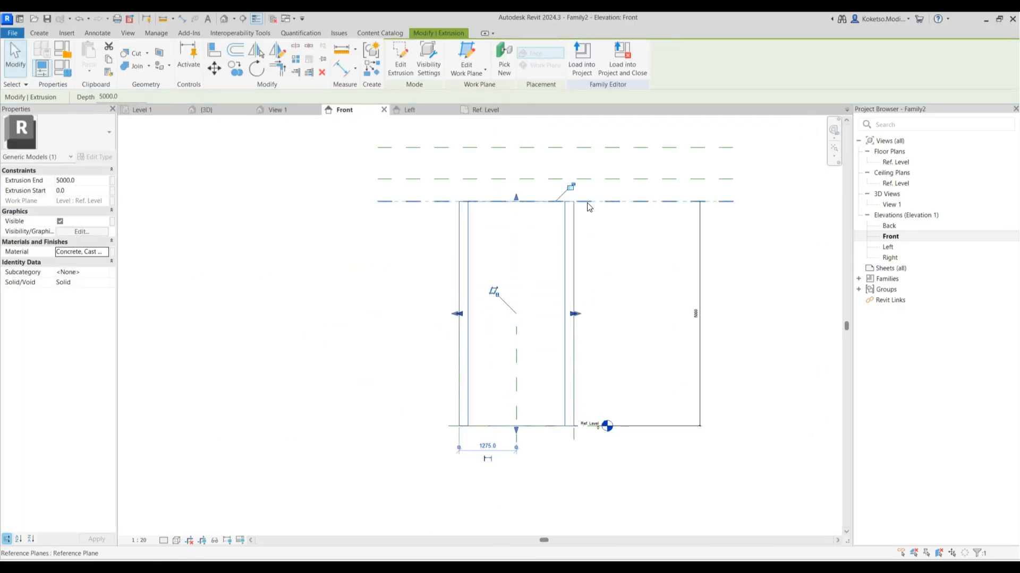
mouse_move(516, 430)
mouse_down()
mouse_move(512, 392)
mouse_move(515, 426)
mouse_up()
click(512, 442)
click(371, 448)
- Label the shaft's height dimension with a new instance family parameter named PIER SHAFT
scroll(371, 447, down, 3)
click(586, 337)
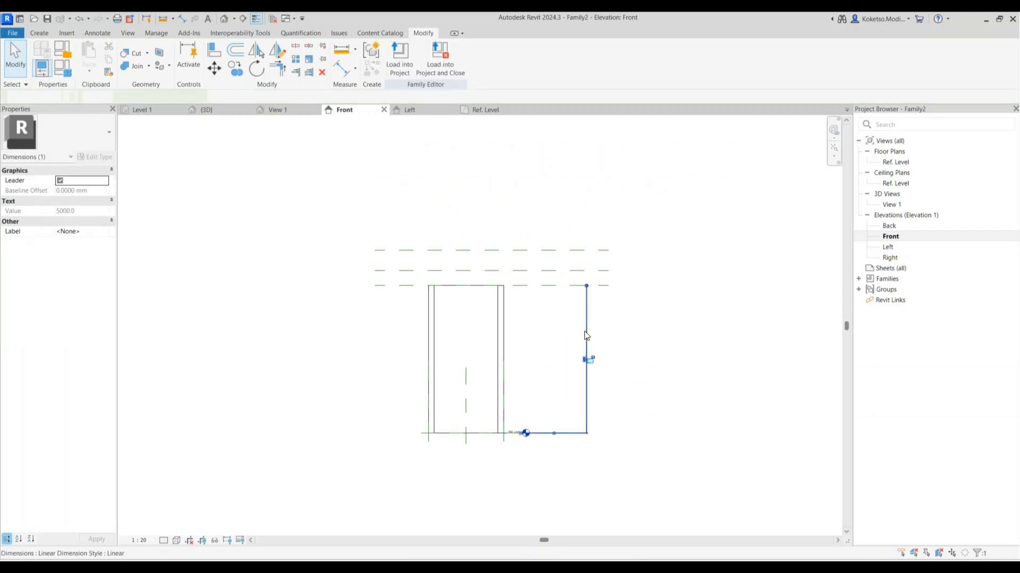
click(496, 58)
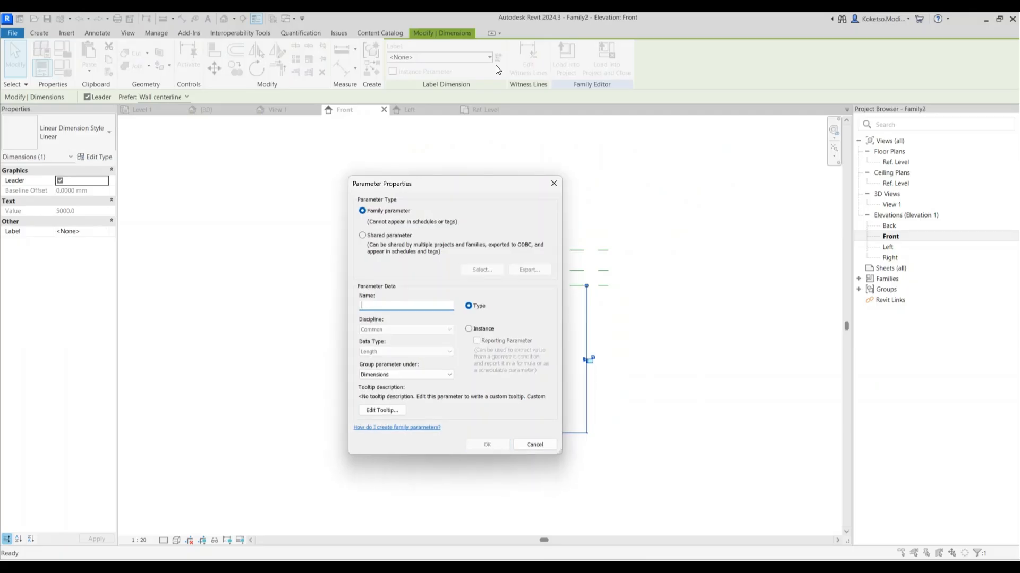
click(469, 329)
click(375, 307)
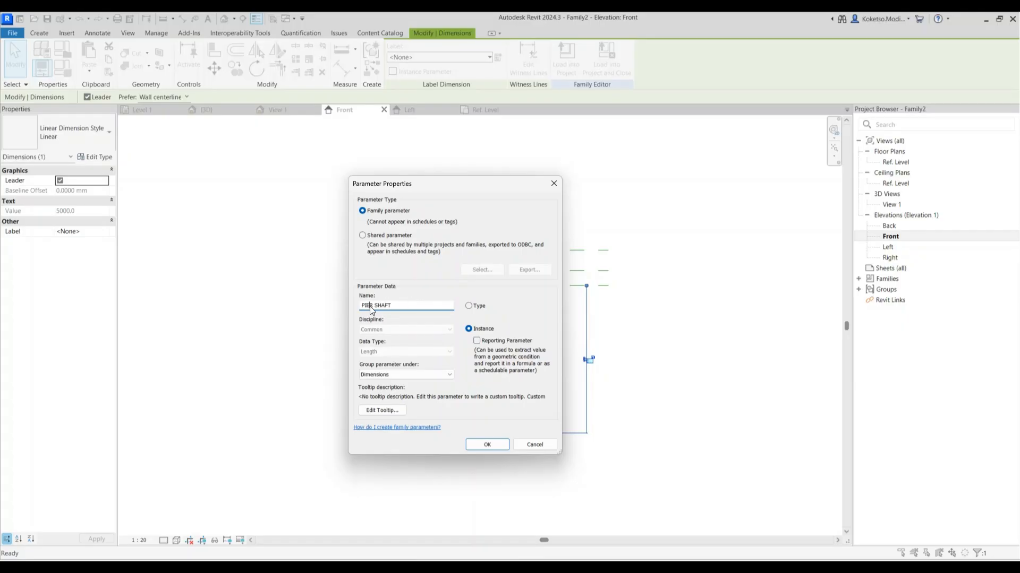
click(487, 443)
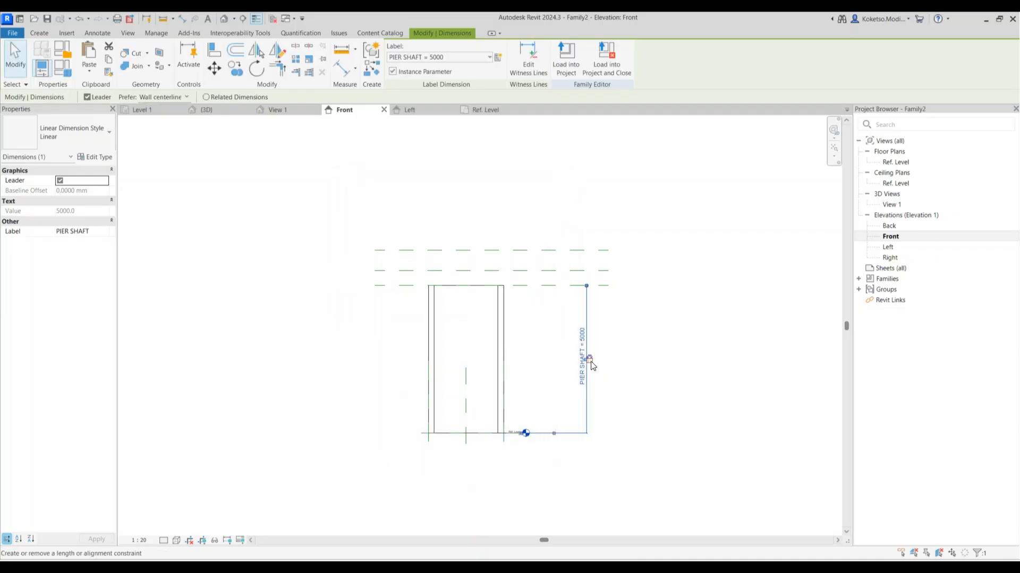
click(454, 213)
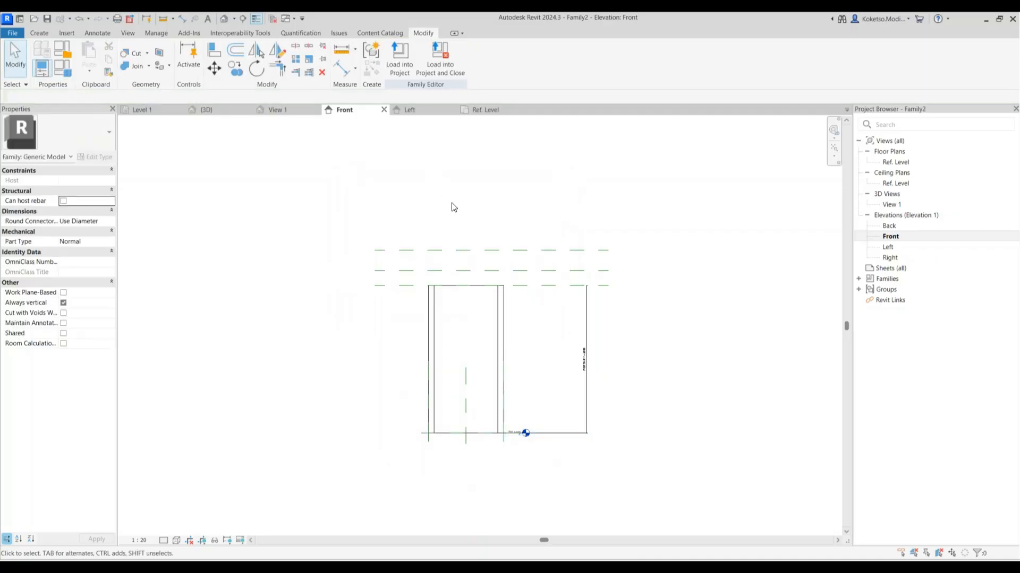
- Start a swept blend and sketch a vertical 500 mm path from the shaft's top midpoint to the middle horizontal reference plane
scroll(455, 284, up, 3)
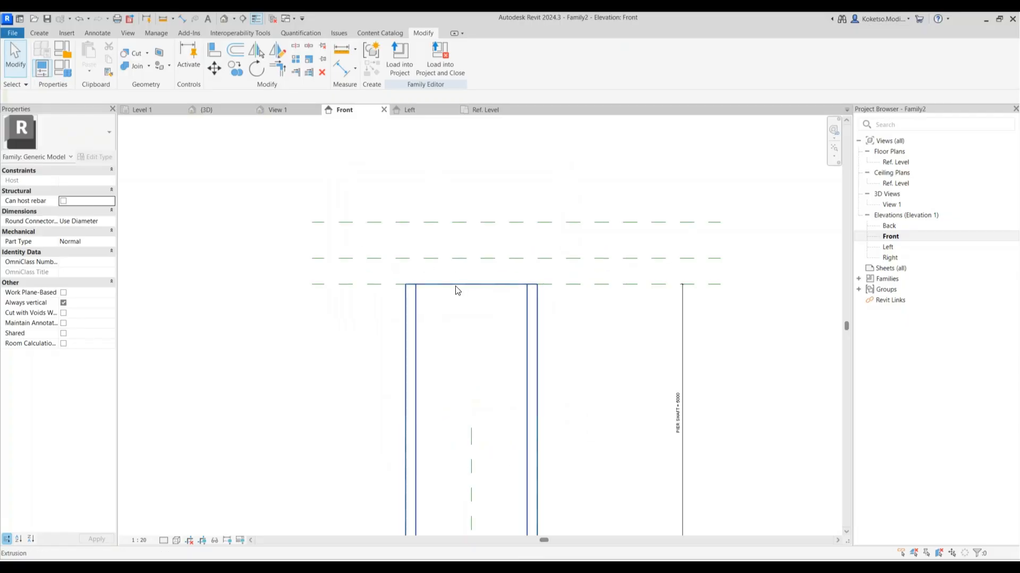
click(40, 33)
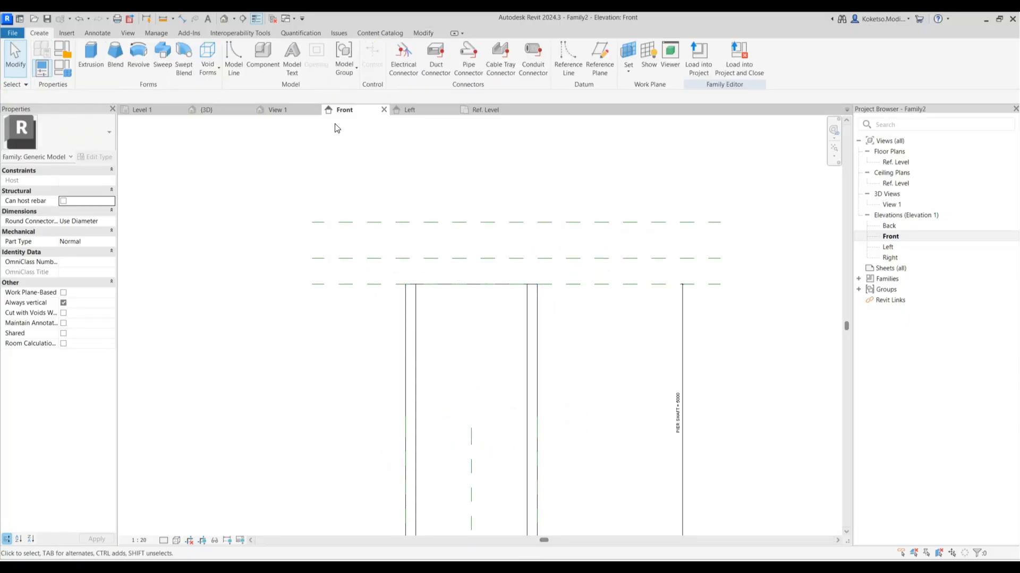
click(183, 58)
scroll(485, 276, up, 2)
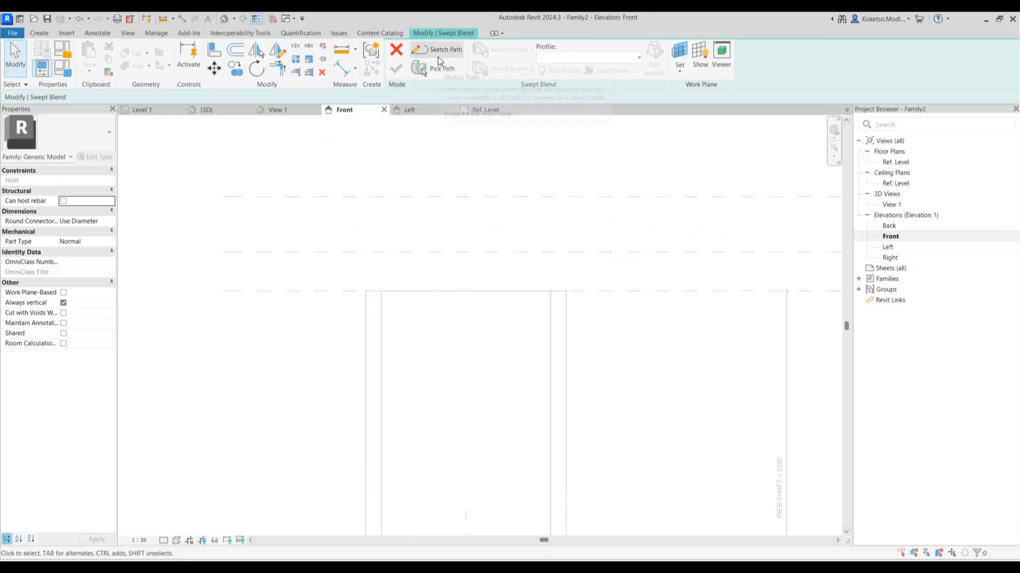
click(437, 56)
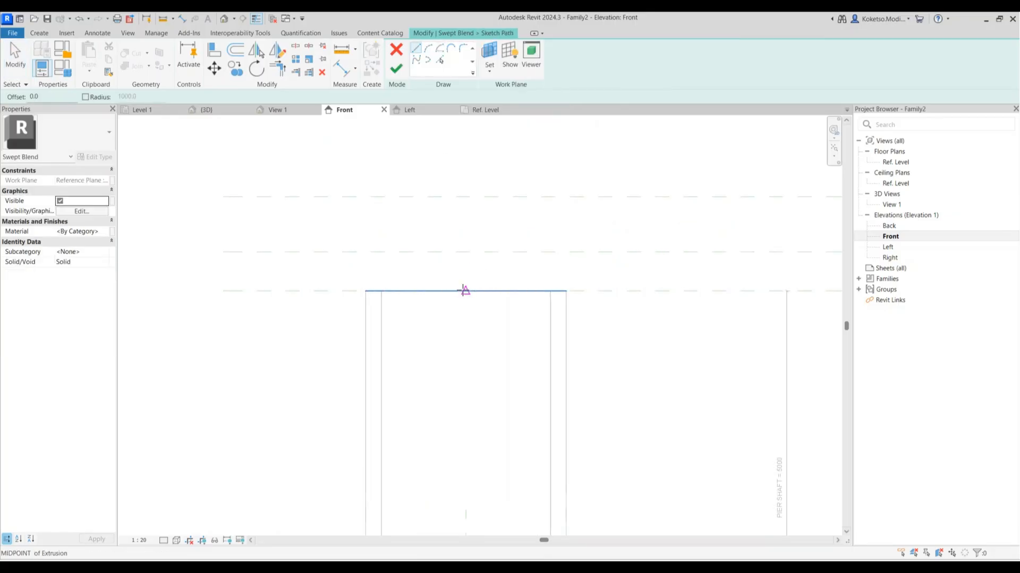
click(465, 291)
click(466, 251)
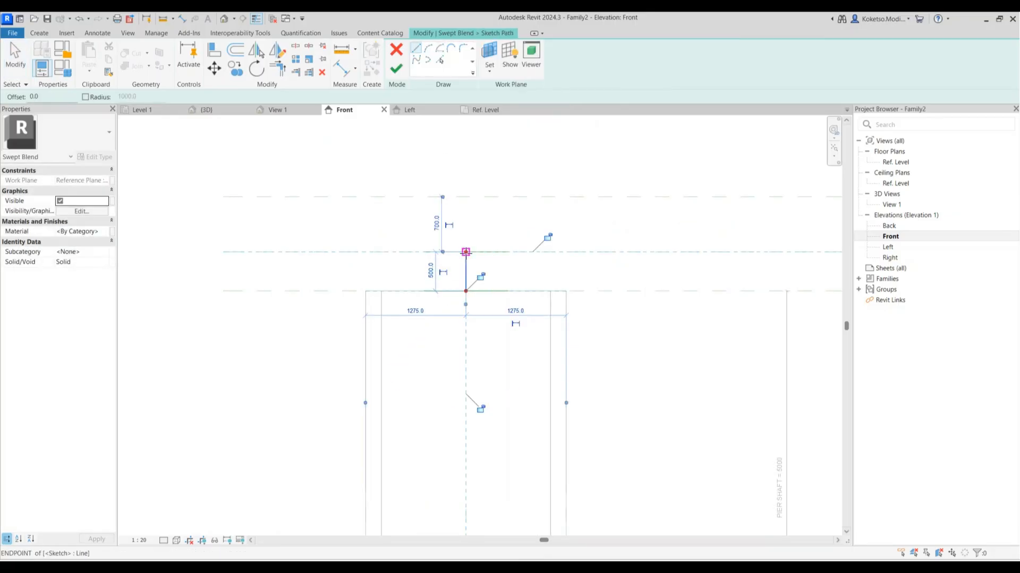
key(Escape)
key(Escape)
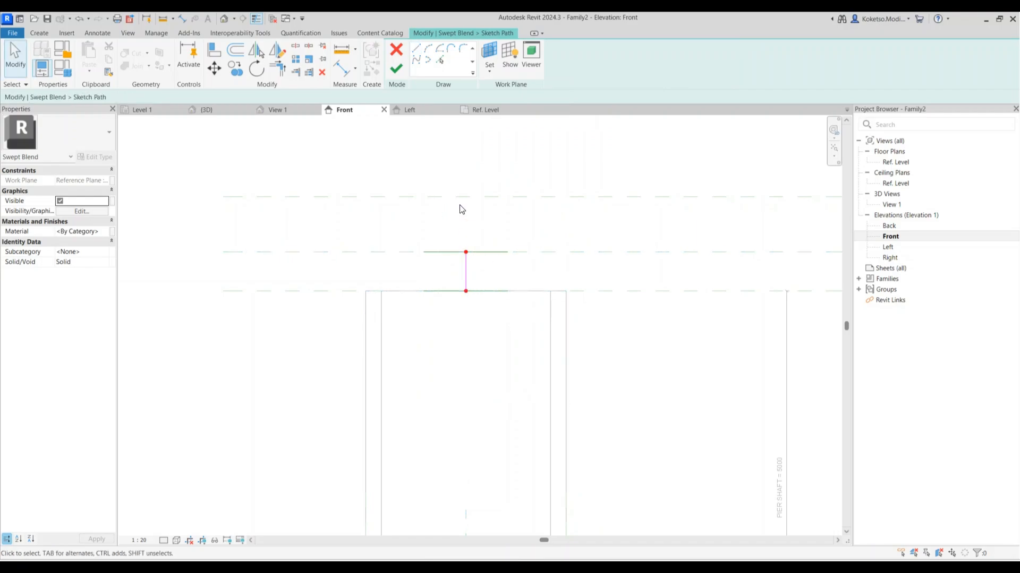
- Finish the path sketch and open the swept blend's first profile for editing in the Ref. Level floor plan
click(396, 69)
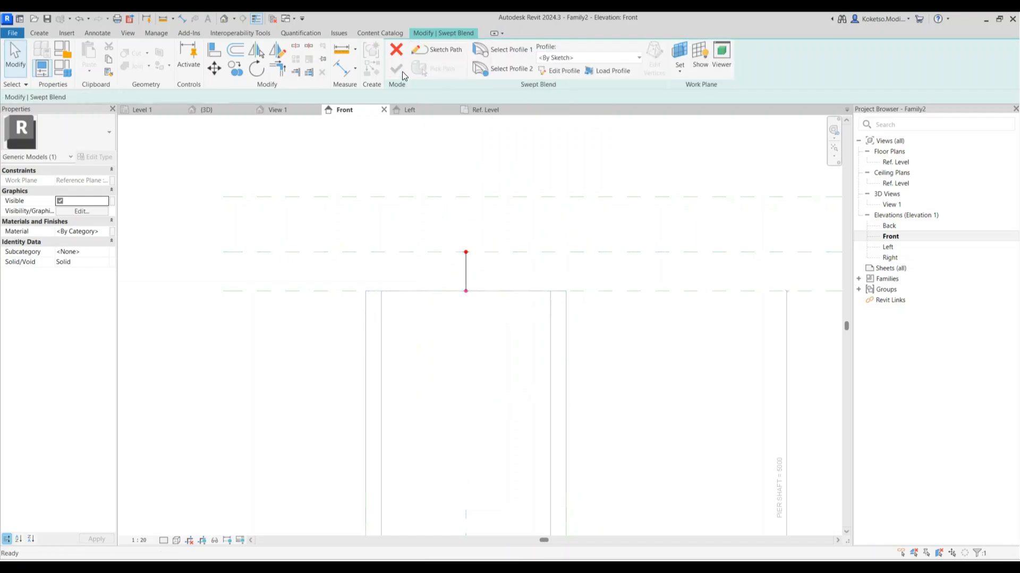
click(512, 51)
click(564, 71)
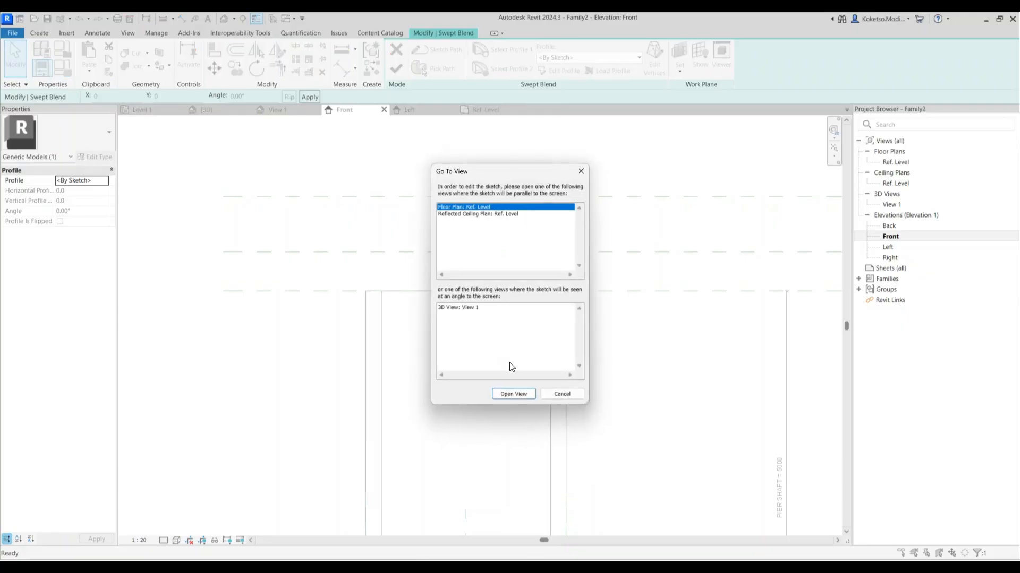
click(513, 394)
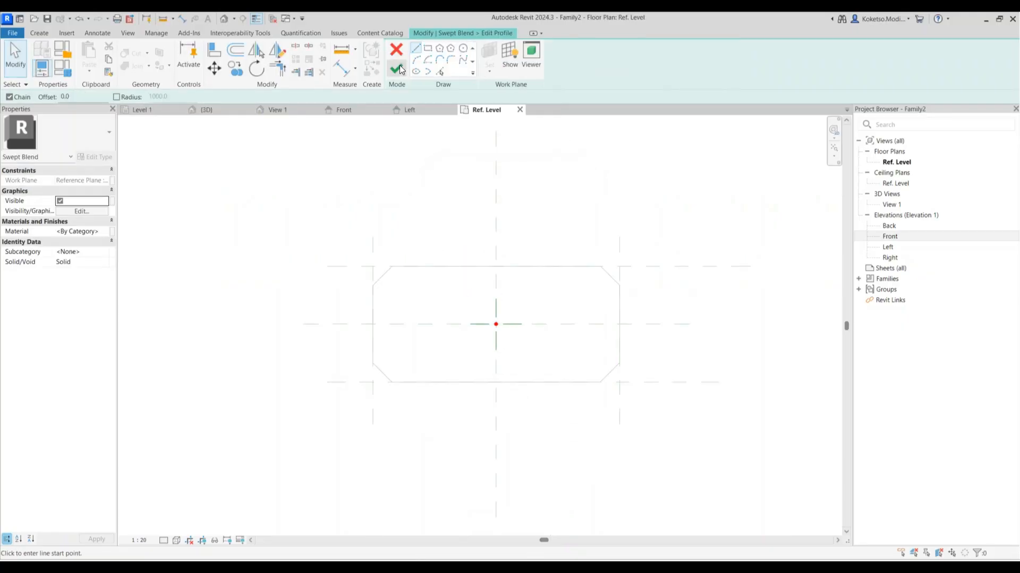
- Trace all eight edges of the chamfered shaft outline as the first profile and finish it
click(439, 71)
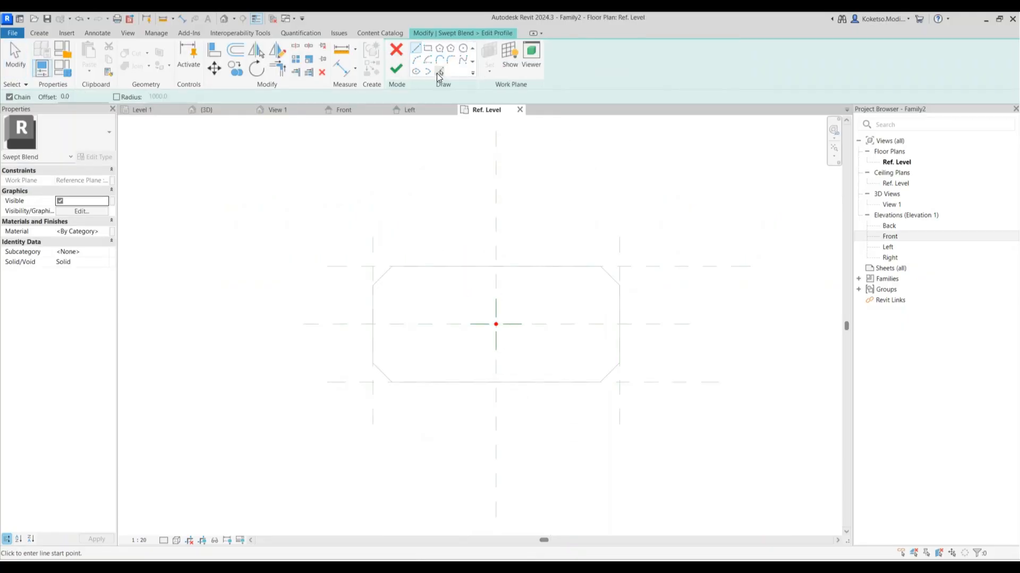
click(381, 280)
click(373, 318)
click(382, 372)
click(444, 382)
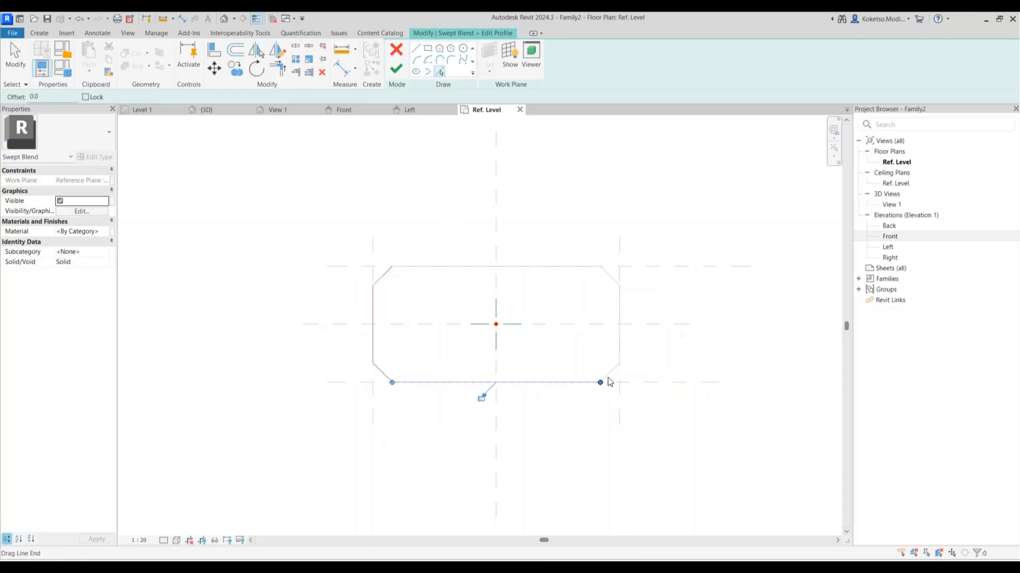
click(611, 373)
click(619, 332)
click(610, 276)
click(573, 267)
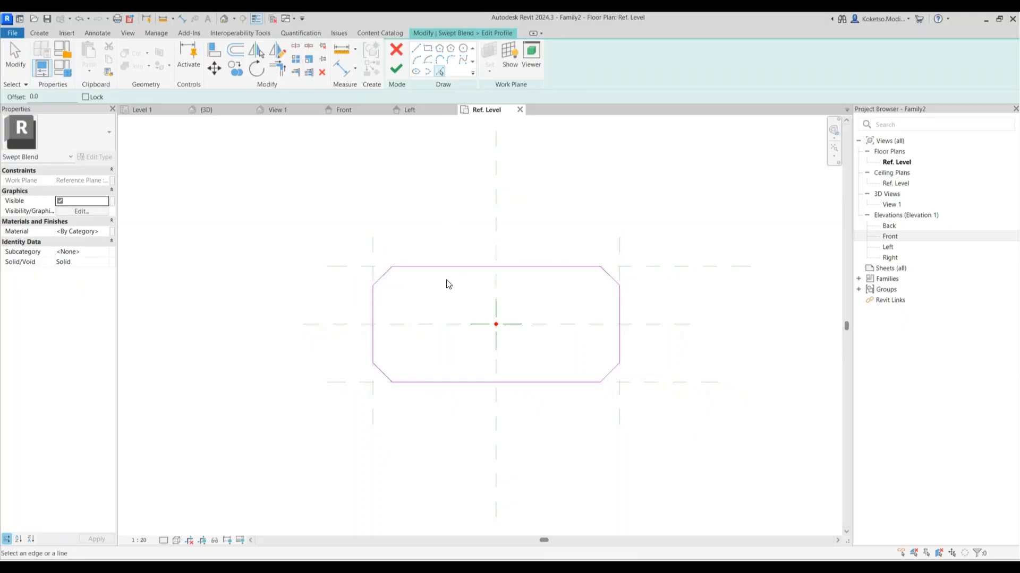
click(396, 69)
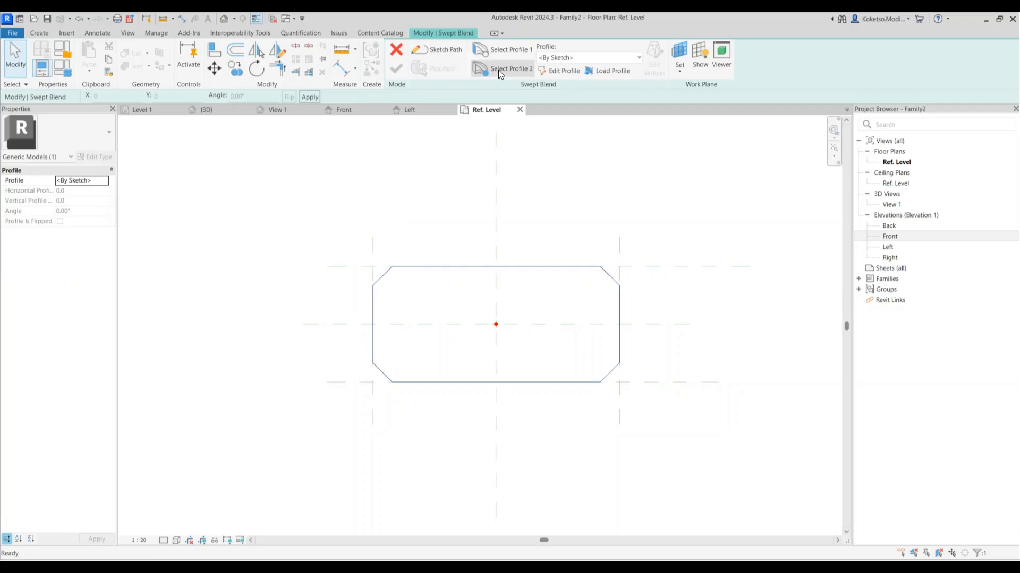
- Sketch the second profile as a rectangle about 3742 by 1200 mm between the shaft's two long-side reference planes
click(500, 70)
click(554, 72)
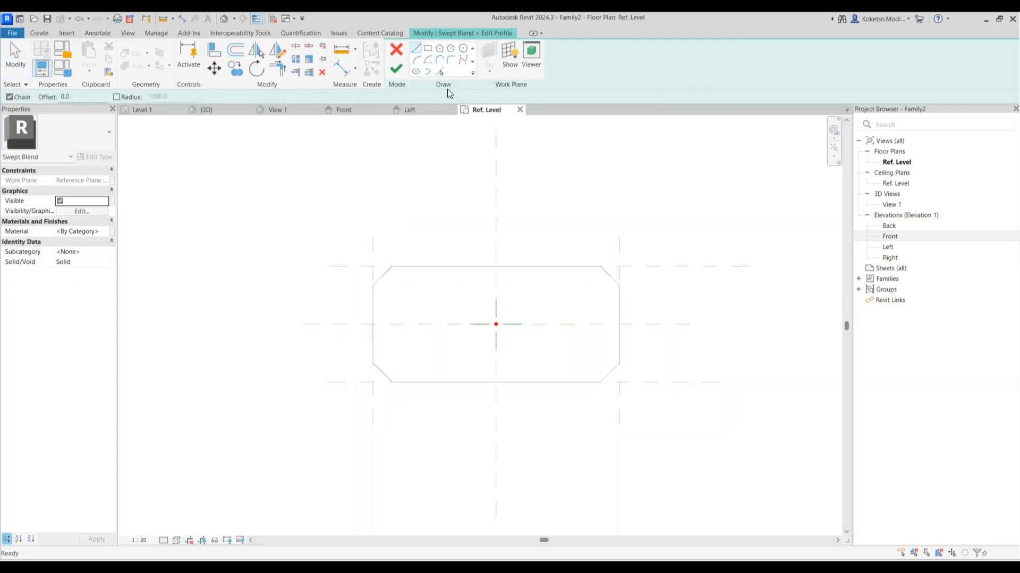
click(427, 47)
click(327, 266)
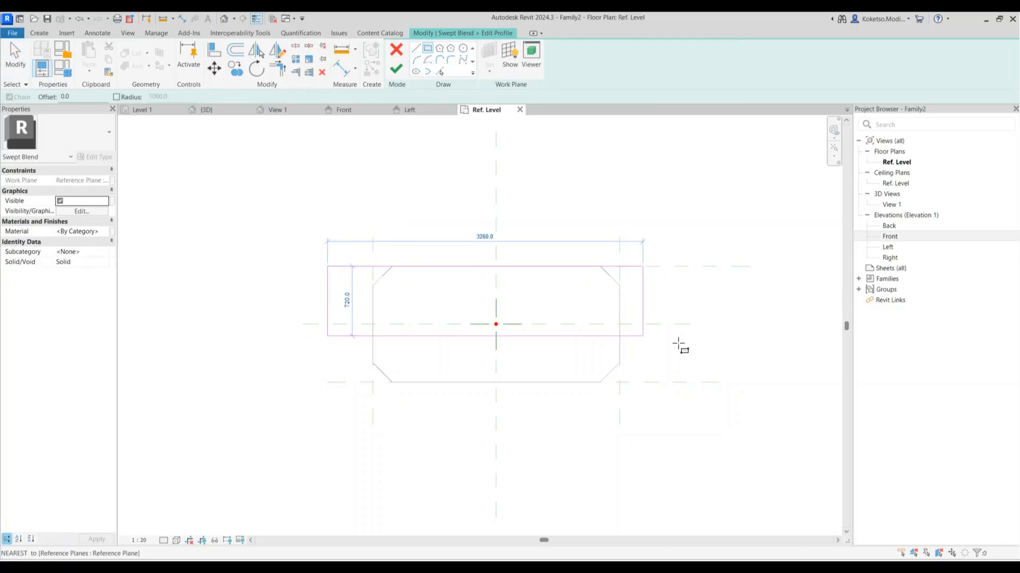
click(689, 382)
key(Escape)
key(Escape)
- Place the rectangle's right edge 1675 mm from the centre reference plane and set the overall width to 3350 mm
click(689, 307)
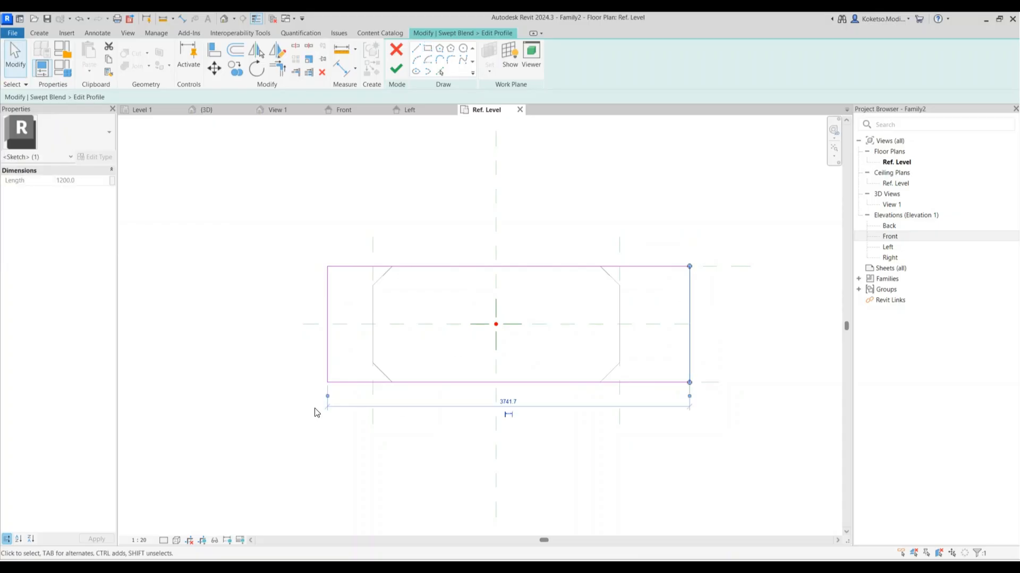
drag(327, 397, 495, 352)
click(592, 402)
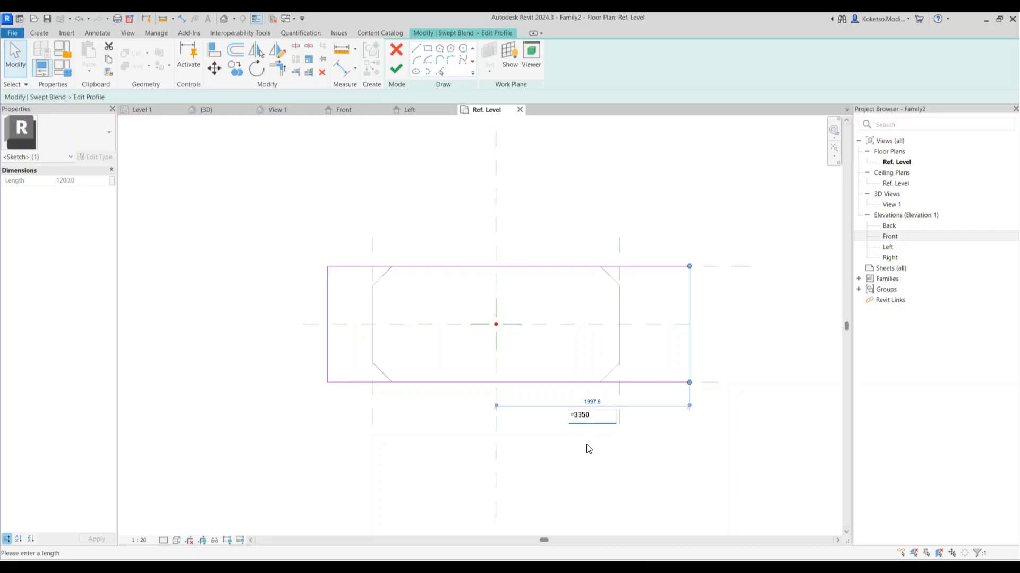
key(Return)
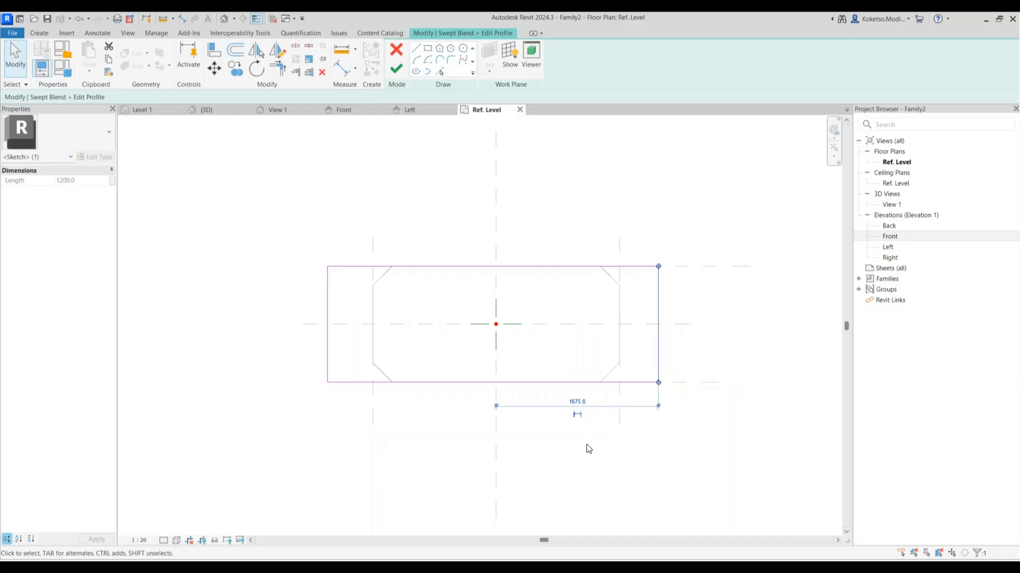
click(329, 329)
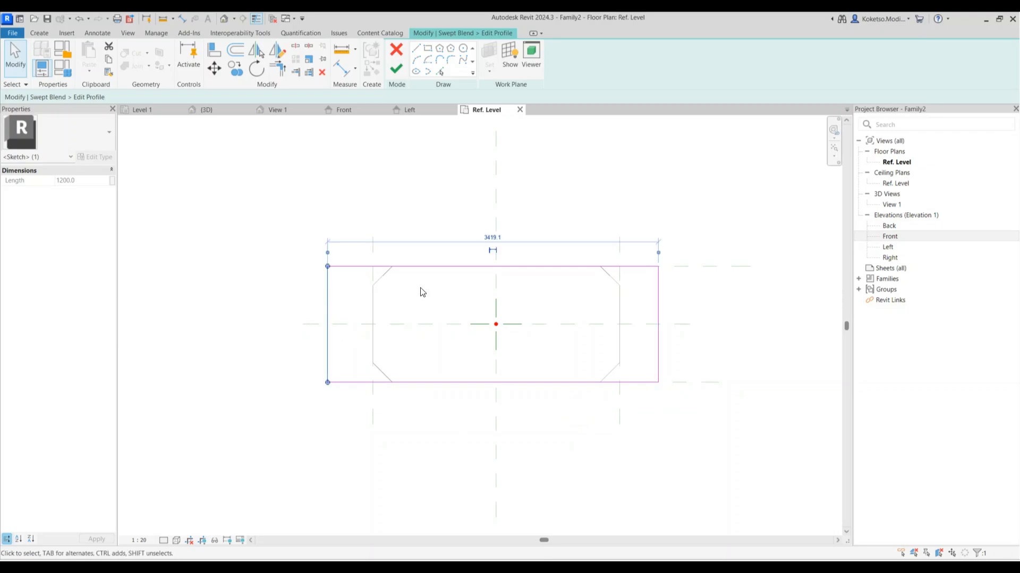
click(494, 237)
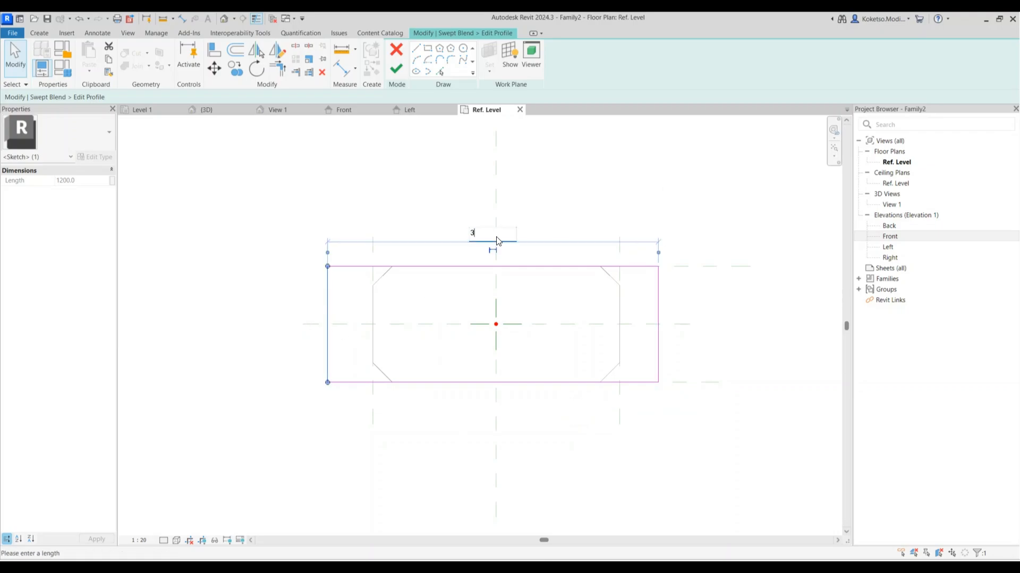
key(Return)
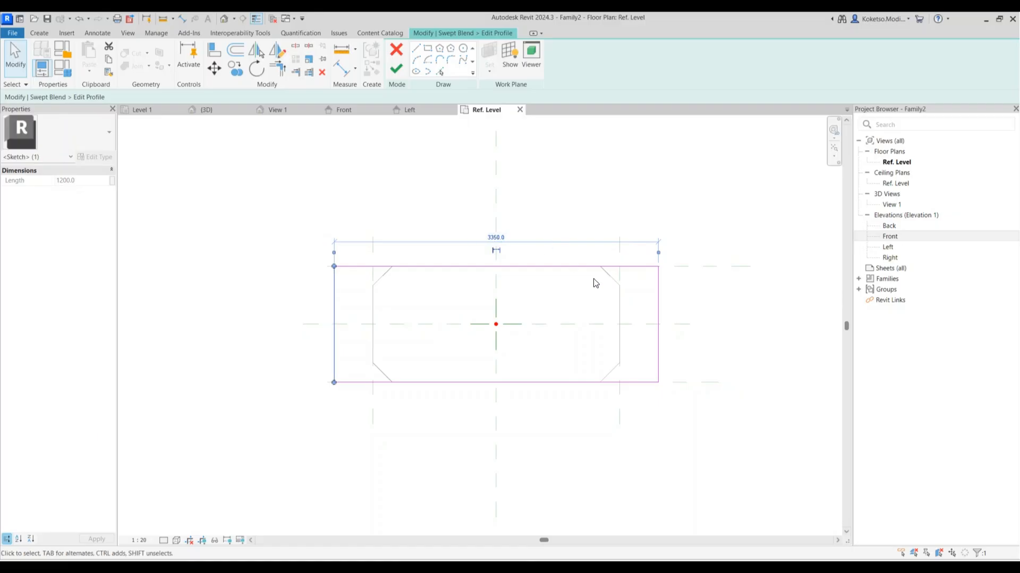
click(647, 282)
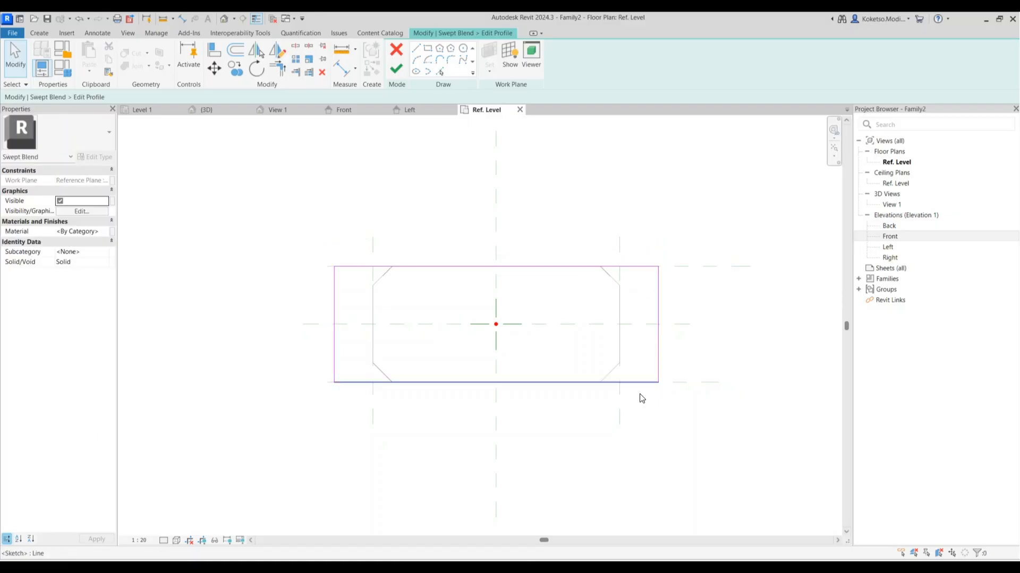
- Finish the second profile, complete the swept blend and inspect the pier head in the default 3D view
click(395, 69)
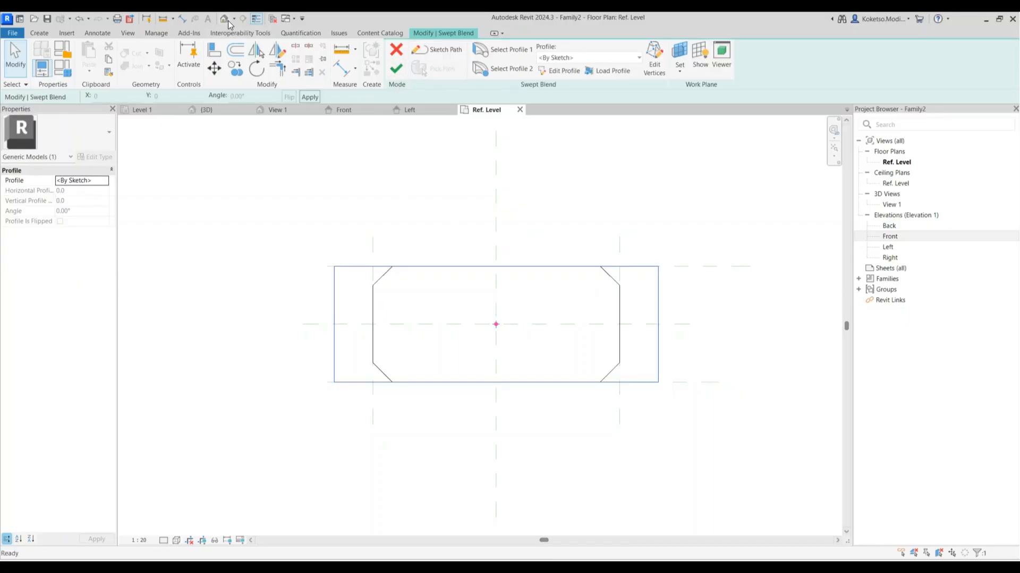
click(224, 19)
click(396, 69)
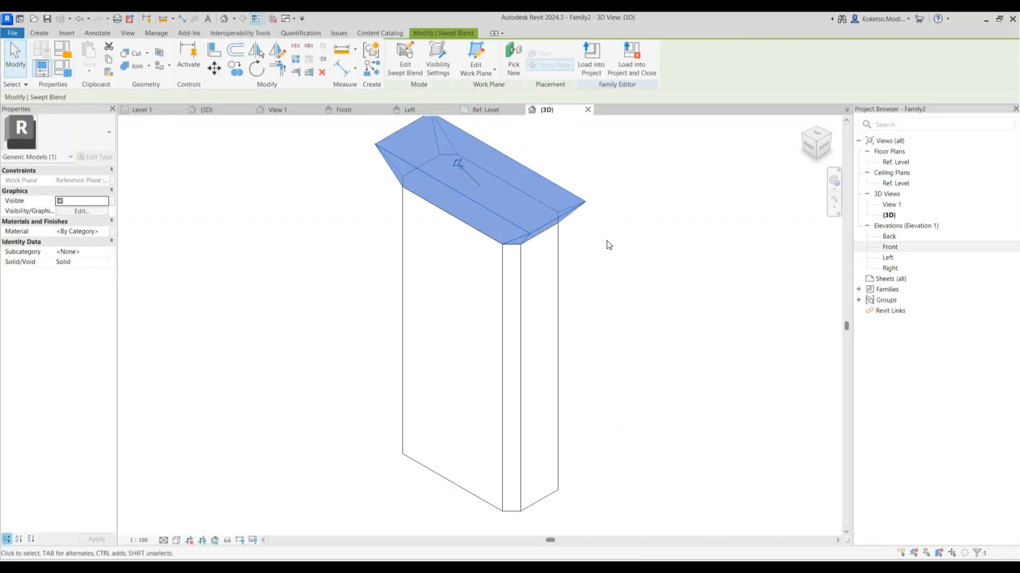
shift+middle_drag(605, 241, 478, 132)
click(652, 218)
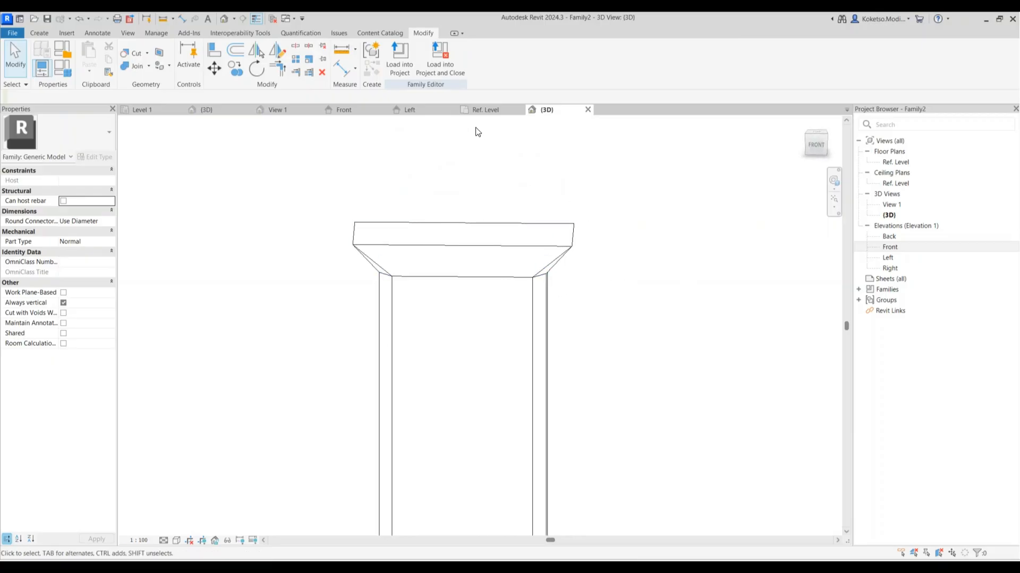
- In the Front elevation, start an extrusion and sketch a 200 mm wide rectangle above the head's left corner, up to the highest reference plane
click(349, 110)
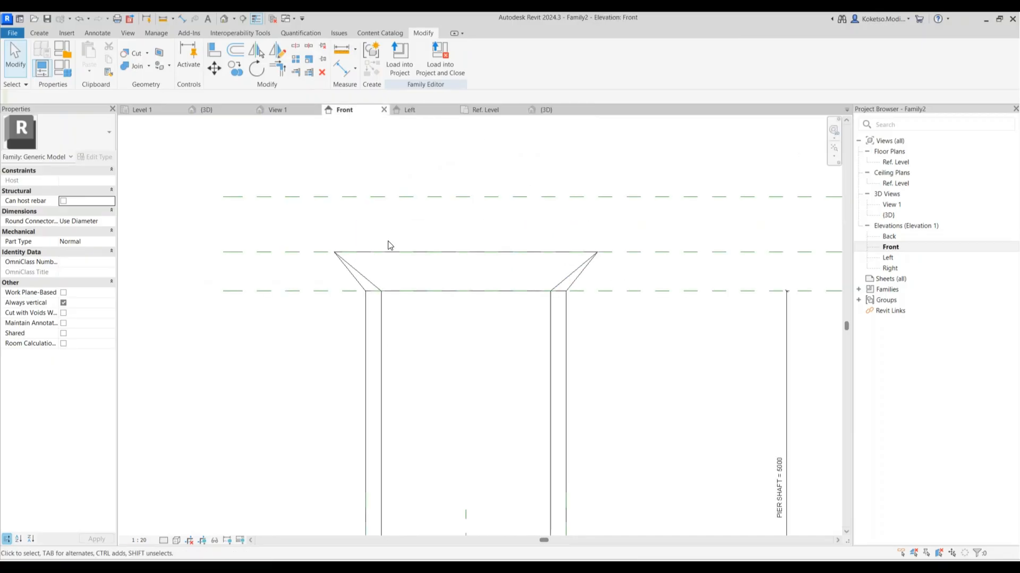
scroll(387, 249, up, 3)
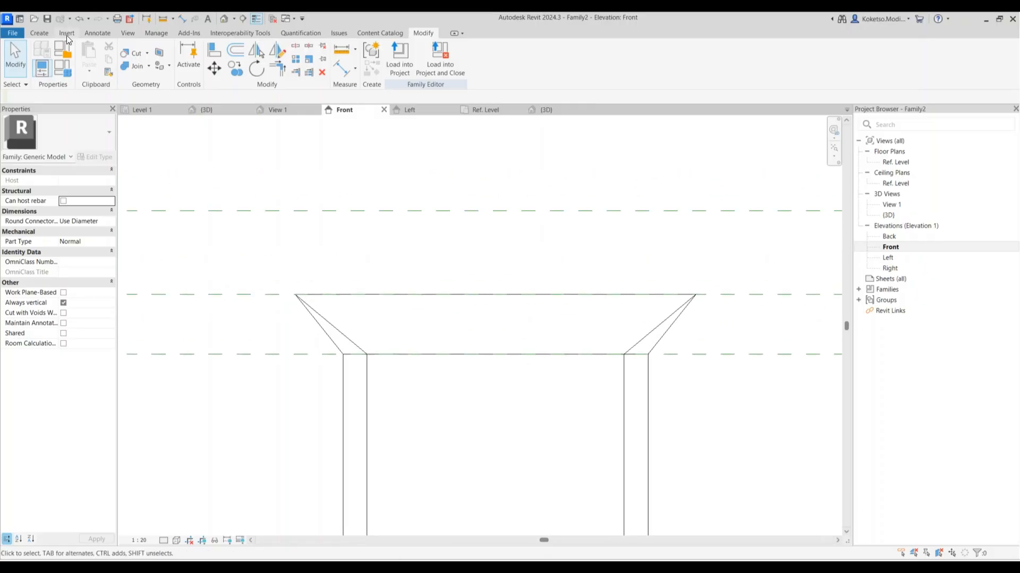
click(41, 34)
click(93, 58)
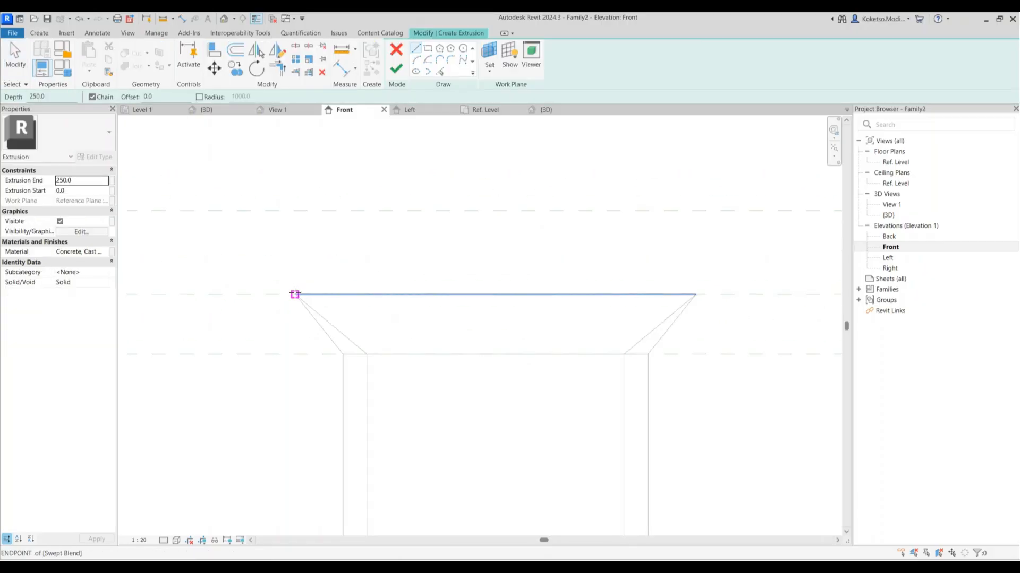
click(294, 293)
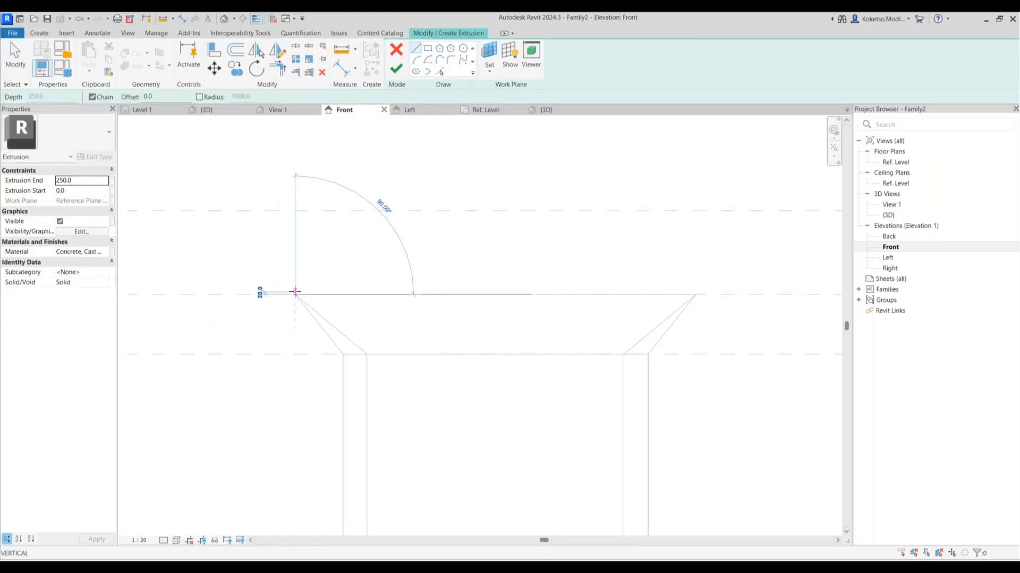
click(295, 210)
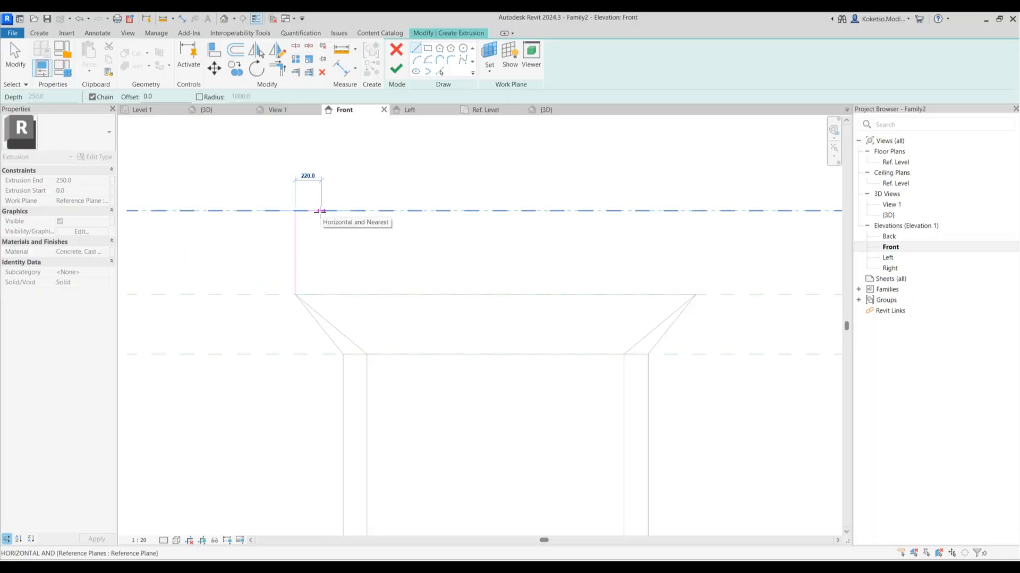
click(319, 211)
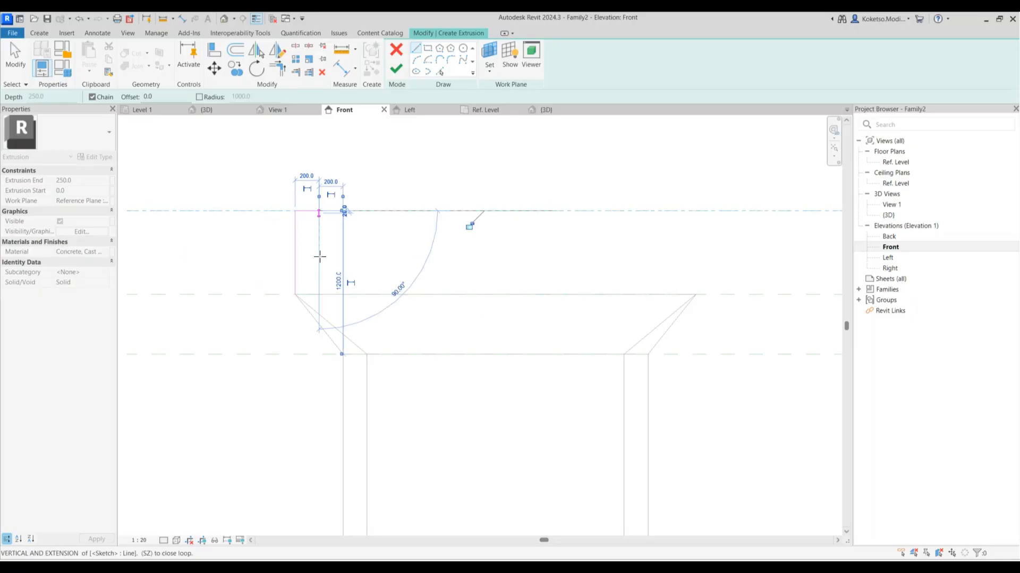
click(319, 295)
click(295, 294)
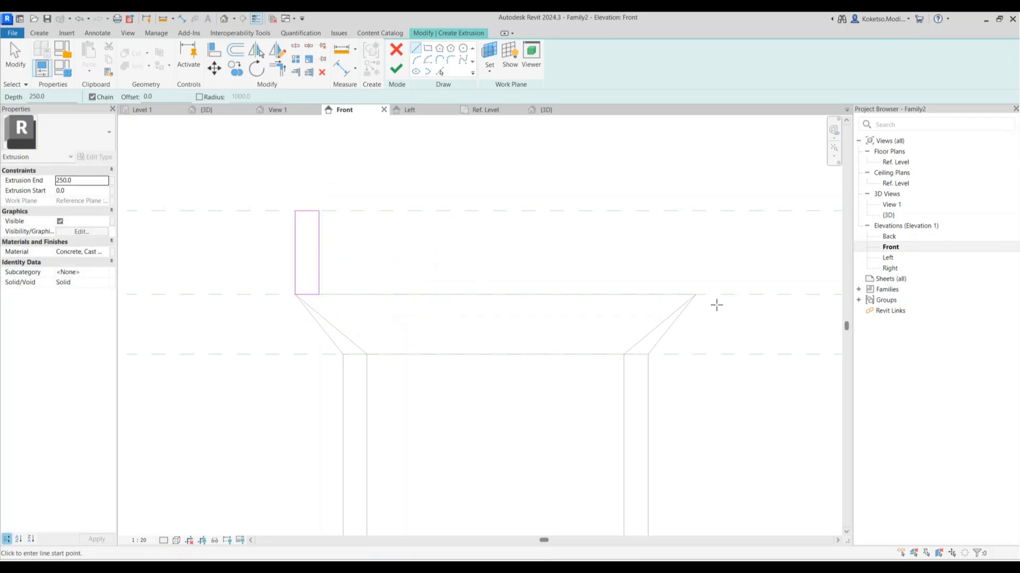
- Sketch a matching 200 mm wide rectangle above the head's right corner, up to the highest reference plane
click(696, 295)
click(697, 211)
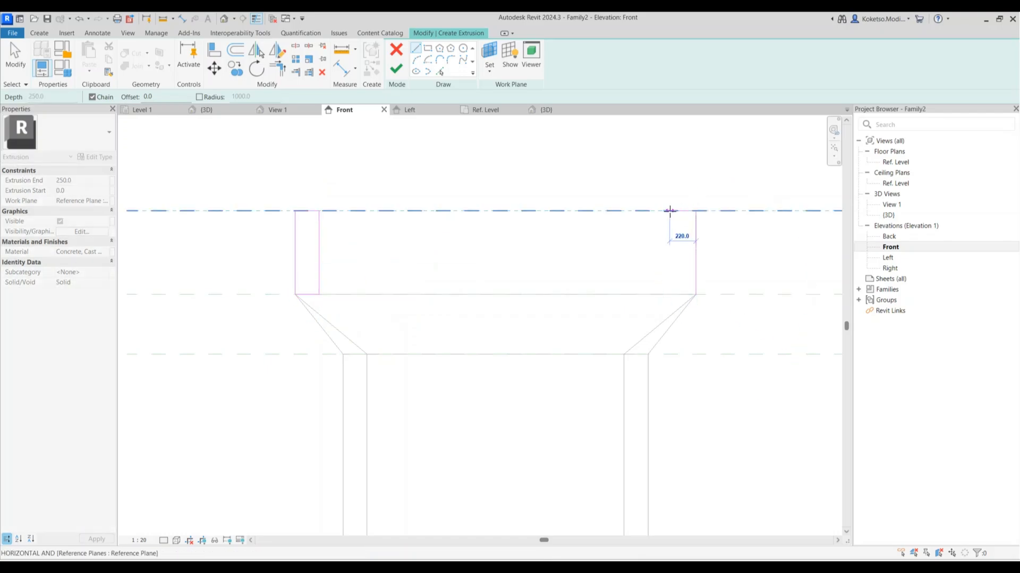
click(671, 210)
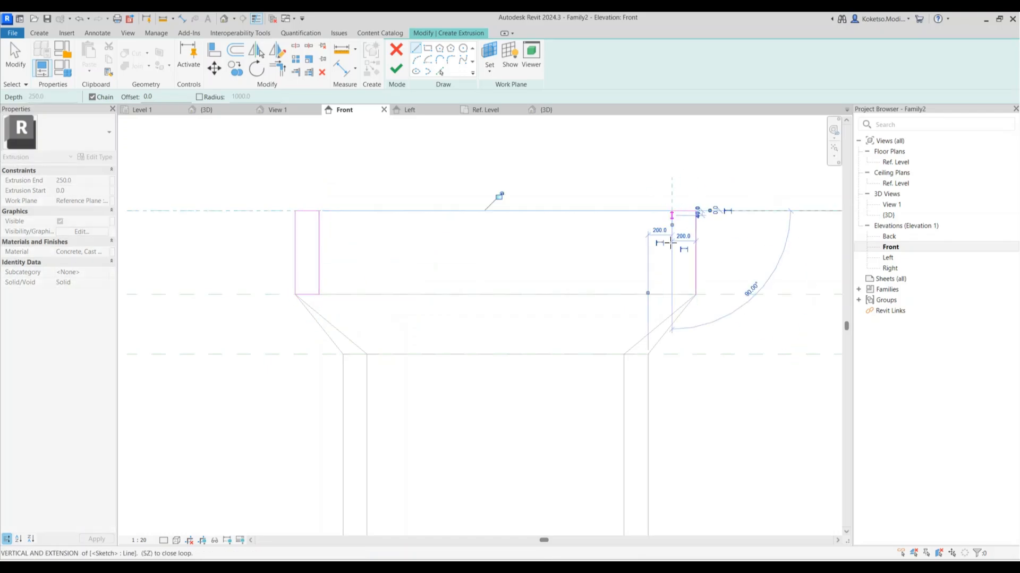
click(672, 294)
key(Escape)
- Place an aligned dimension between the inner vertical edges of the two rectangles
click(180, 18)
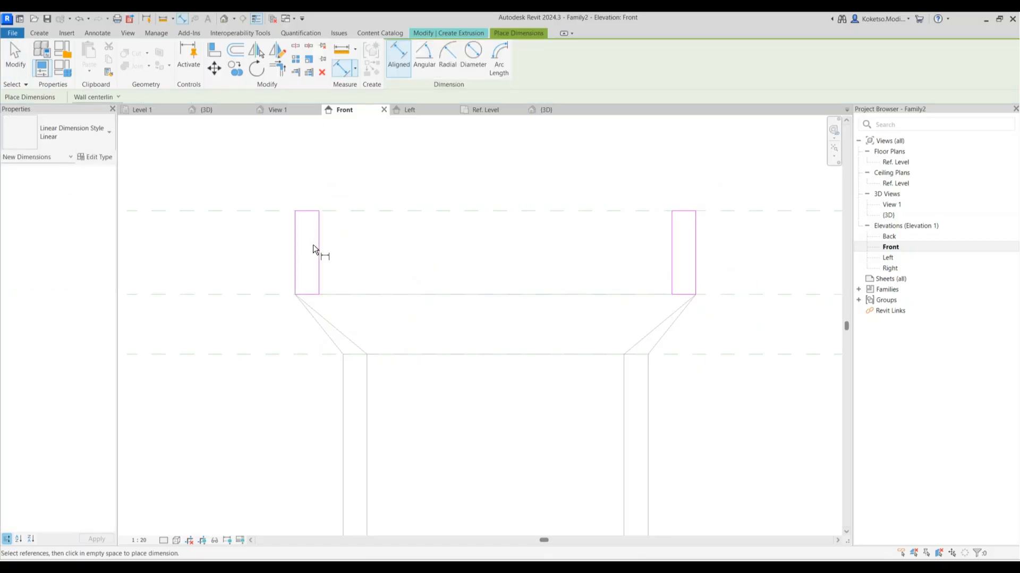
click(317, 245)
click(672, 246)
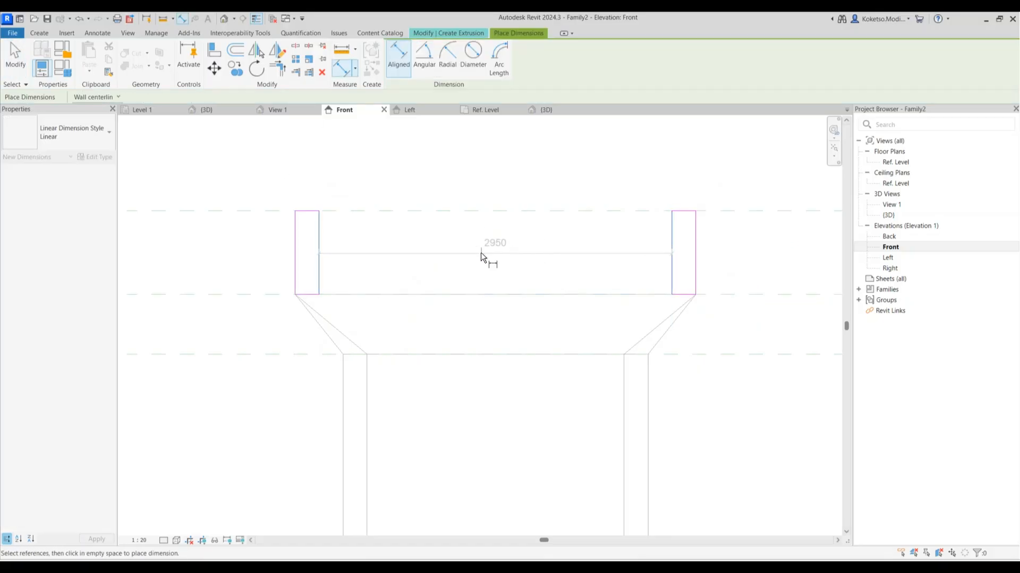
click(435, 250)
key(Escape)
- Set the width of both the left and right rectangles to 150 mm by moving their inner edges
click(318, 229)
click(306, 182)
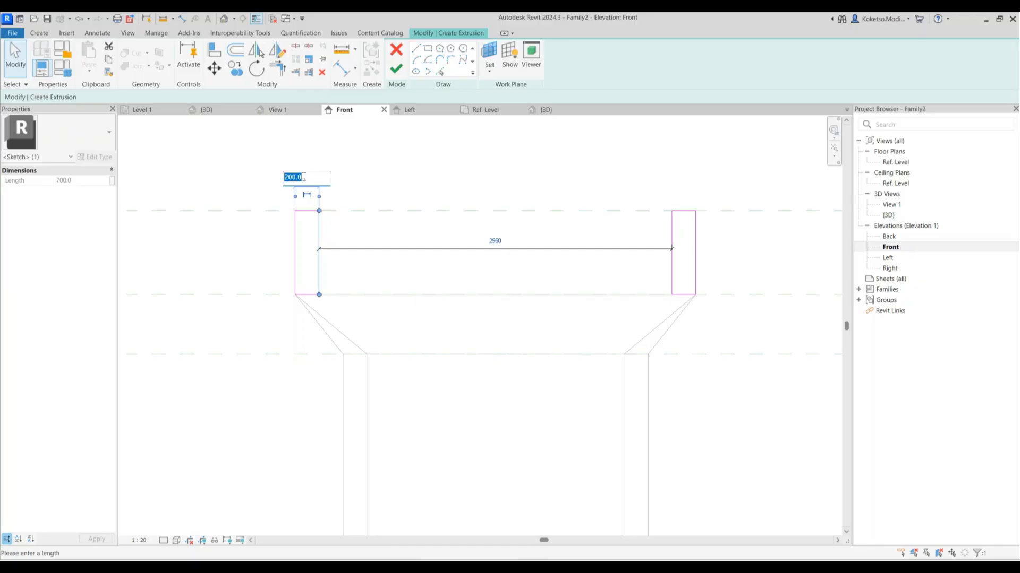
text(150)
key(Return)
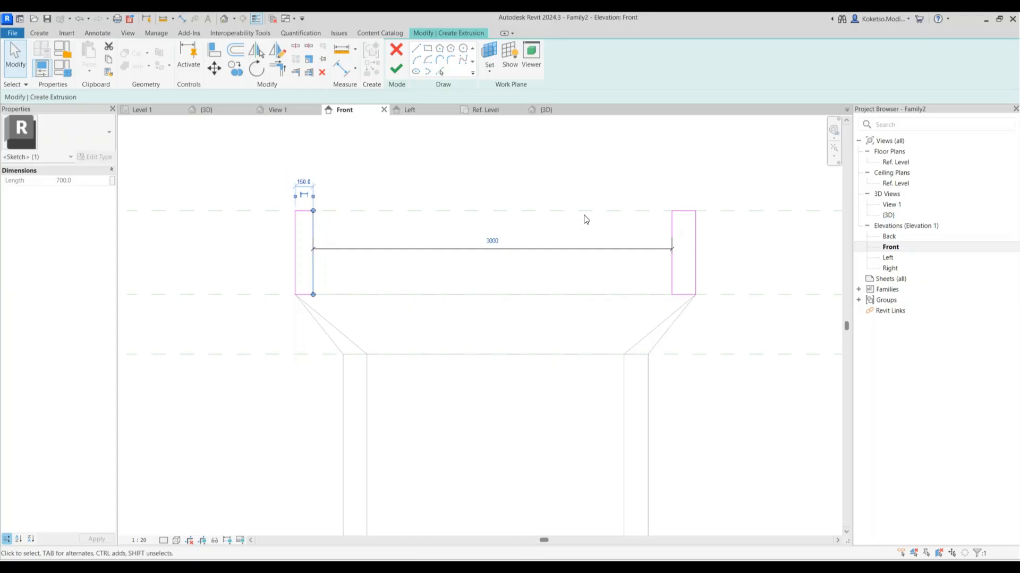
click(672, 233)
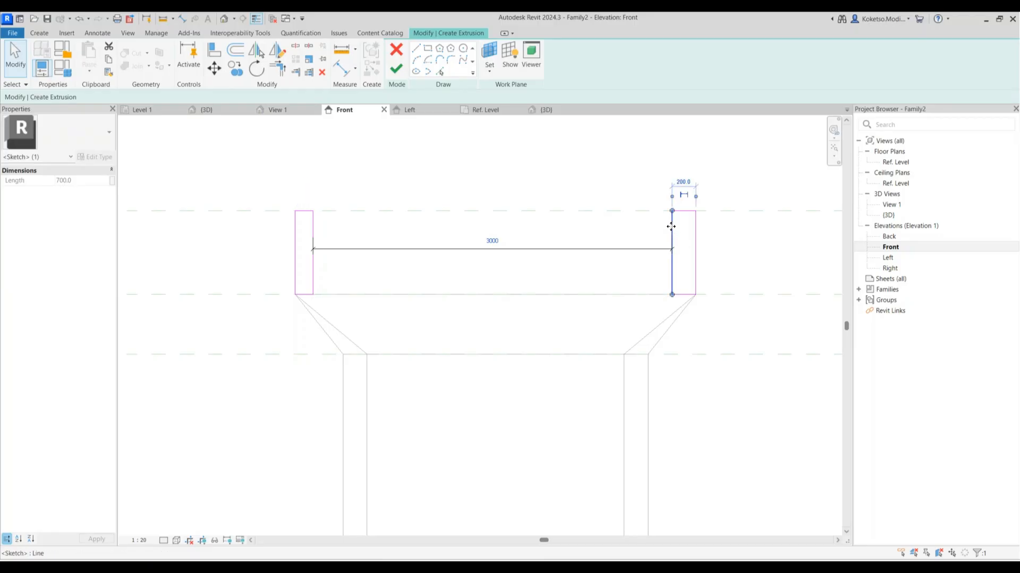
click(685, 182)
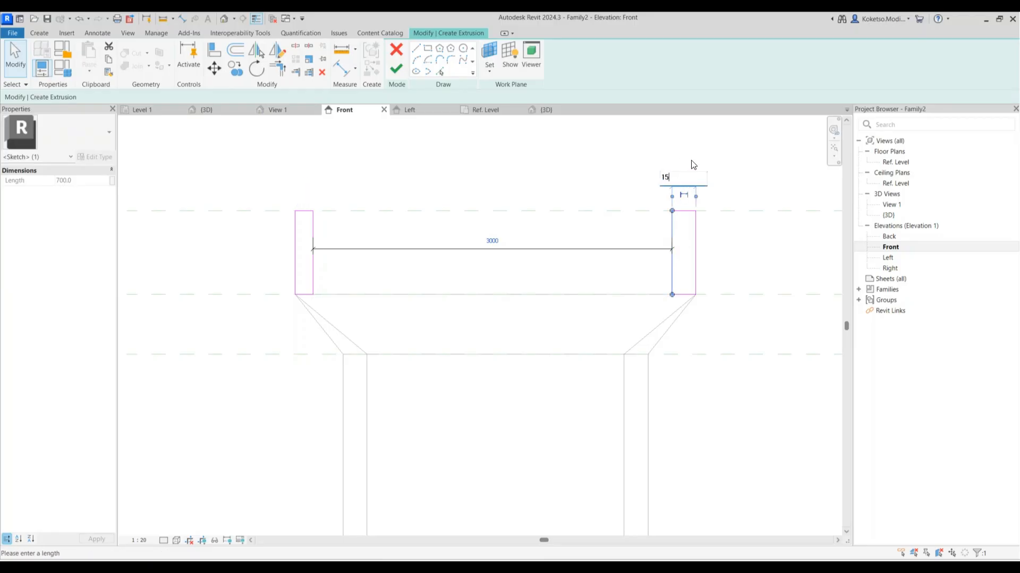
text(150)
key(Return)
click(736, 248)
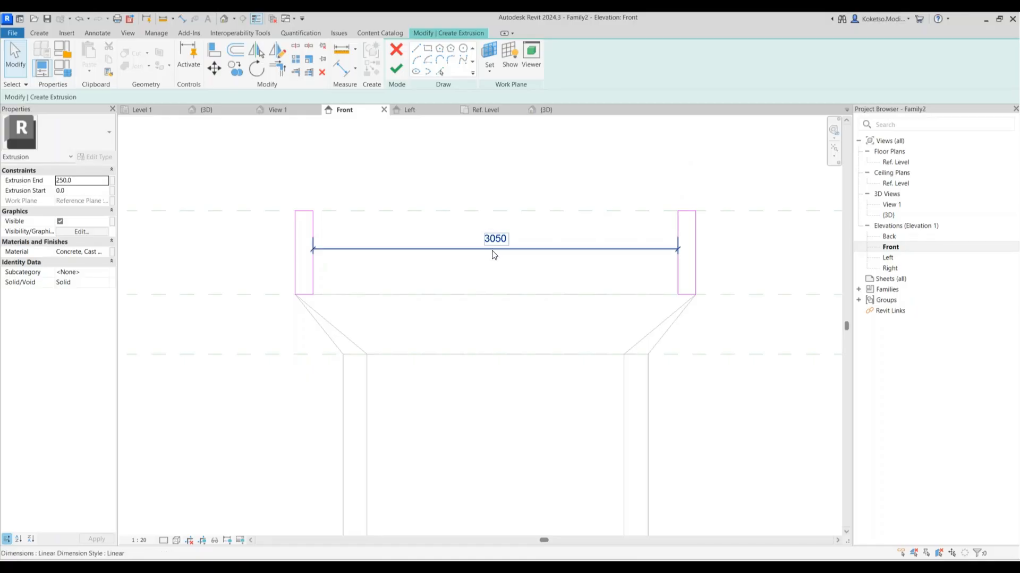
- Set the width of both the right and left upstand rectangles to 175 mm by moving their inner edges
click(678, 233)
click(689, 179)
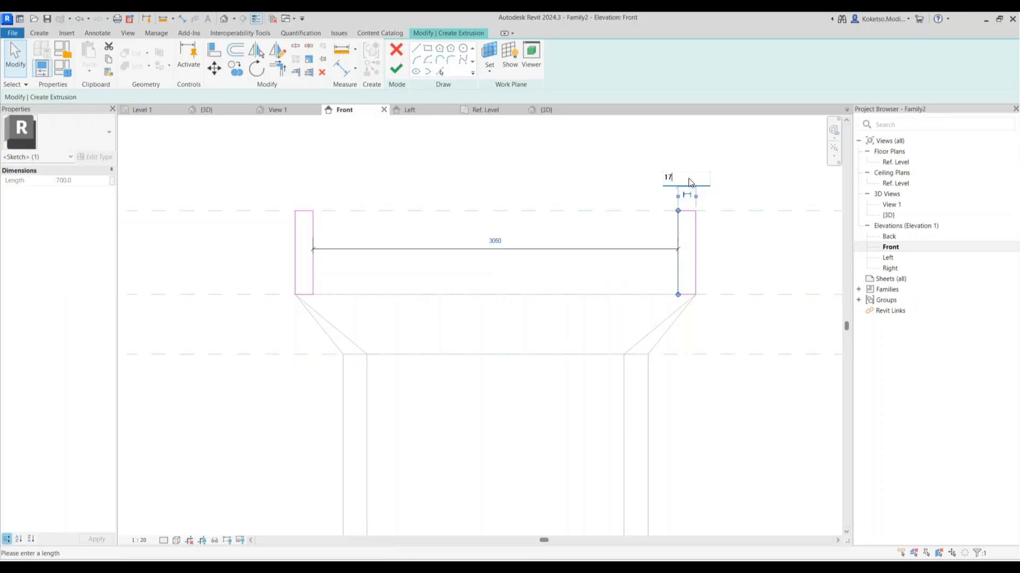
text(175)
key(Return)
click(314, 249)
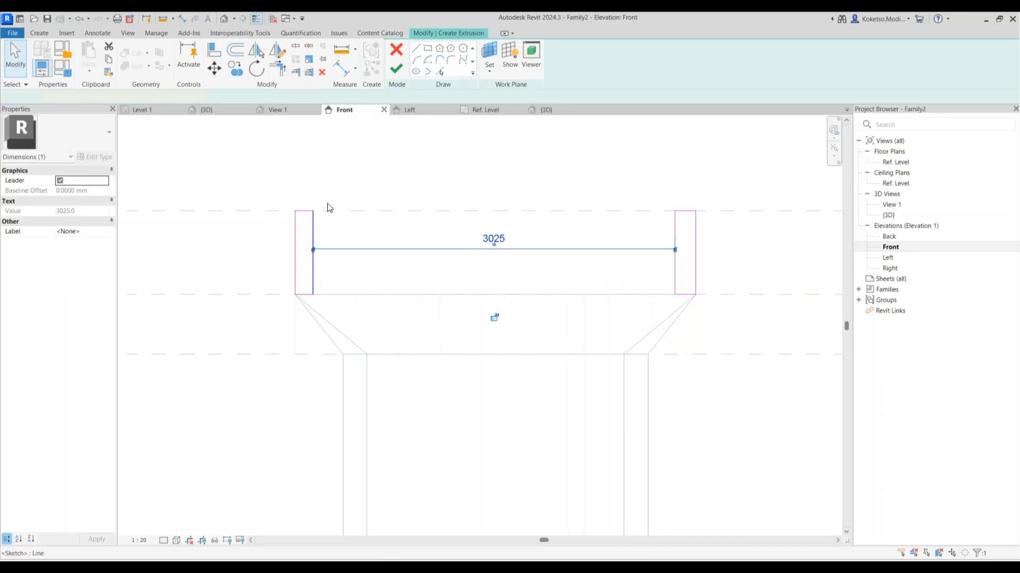
key(Escape)
click(312, 221)
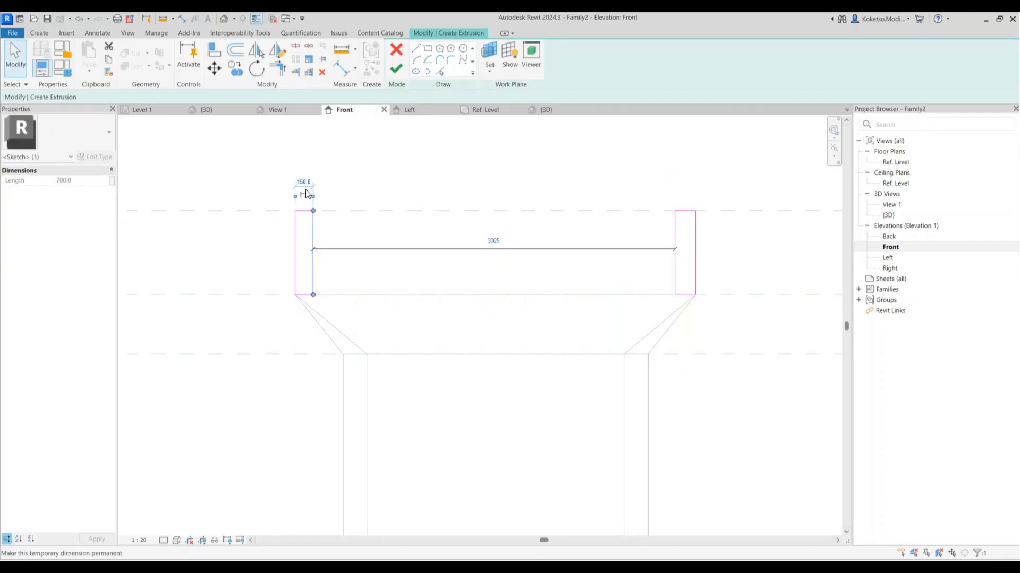
click(305, 180)
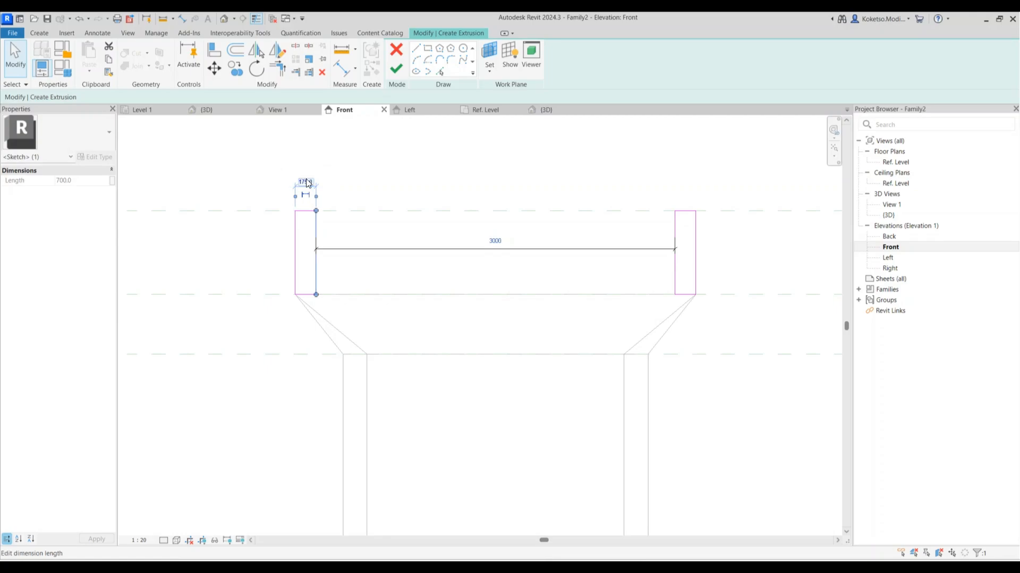
key(Return)
- Remove the dimension between the two upstand rectangles and finish the extrusion sketch
click(359, 250)
key(Escape)
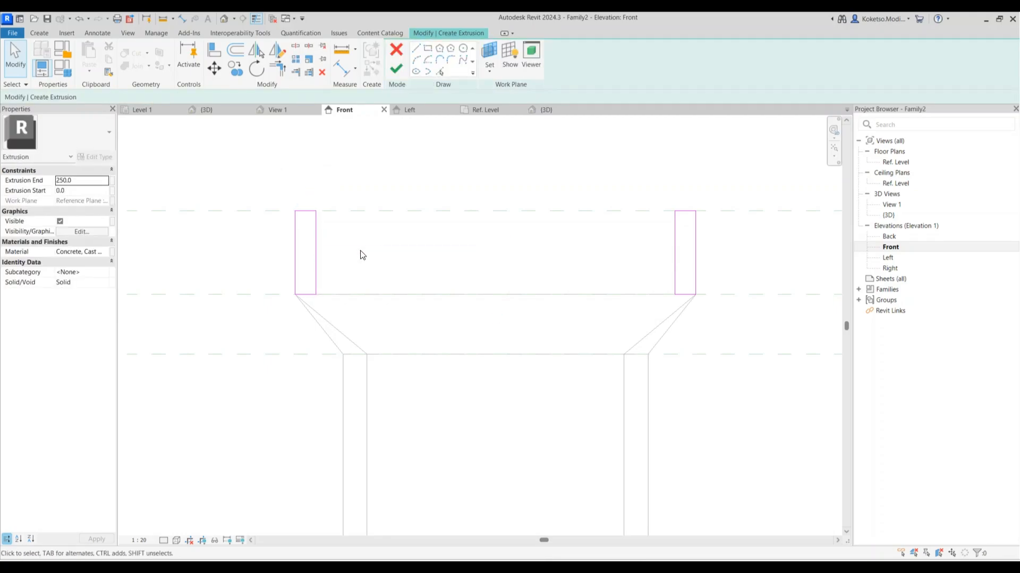
scroll(361, 219, down, 2)
click(395, 68)
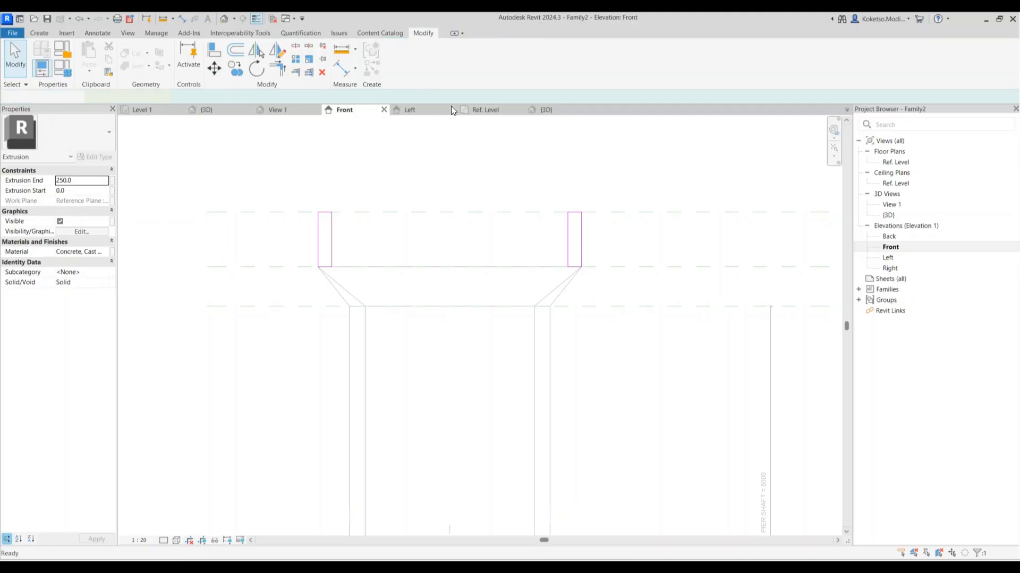
- In the Ref. Level plan, set the view range's top, bottom and view depth to Unlimited and the cut plane offset to 10000
click(499, 109)
scroll(482, 355, down, 1)
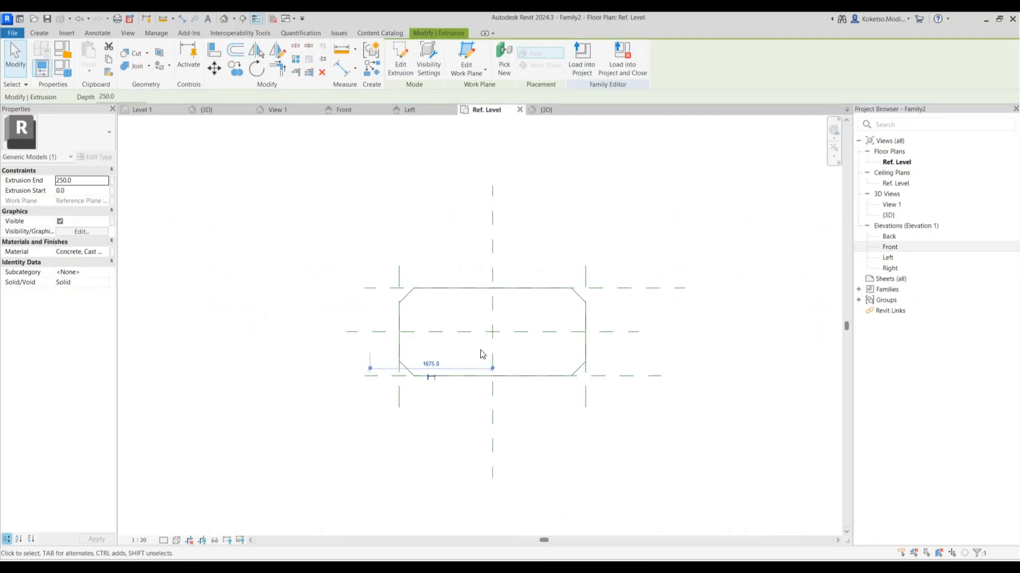
middle_drag(543, 445, 533, 335)
key(v)
key(r)
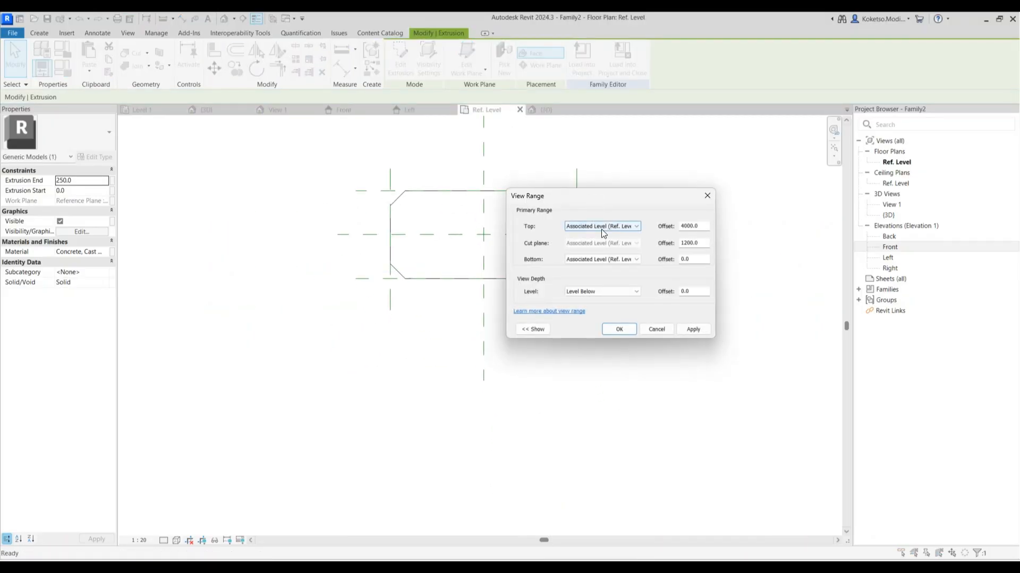
click(601, 226)
click(595, 249)
click(601, 259)
click(584, 282)
click(602, 292)
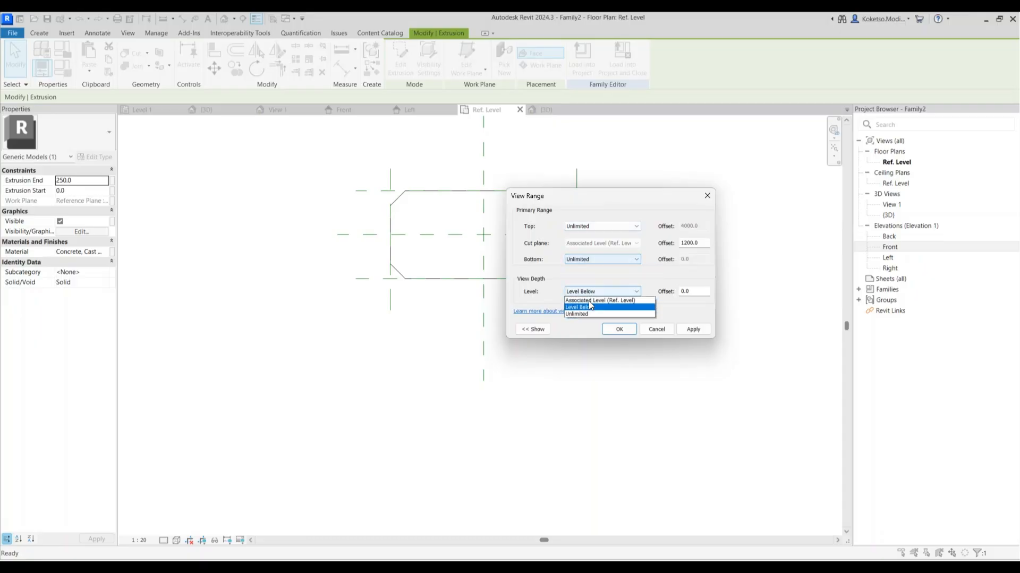
click(588, 301)
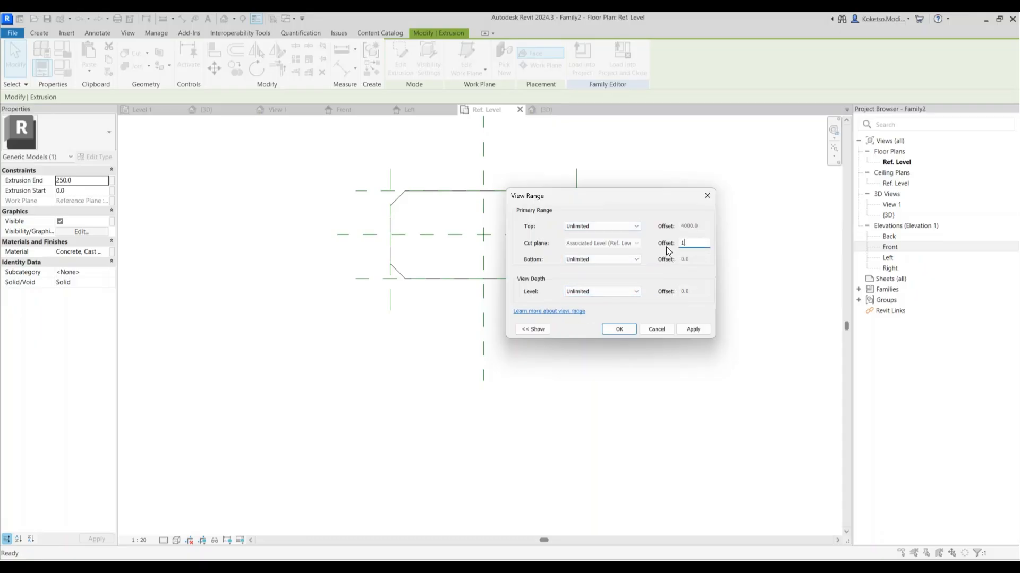
click(693, 329)
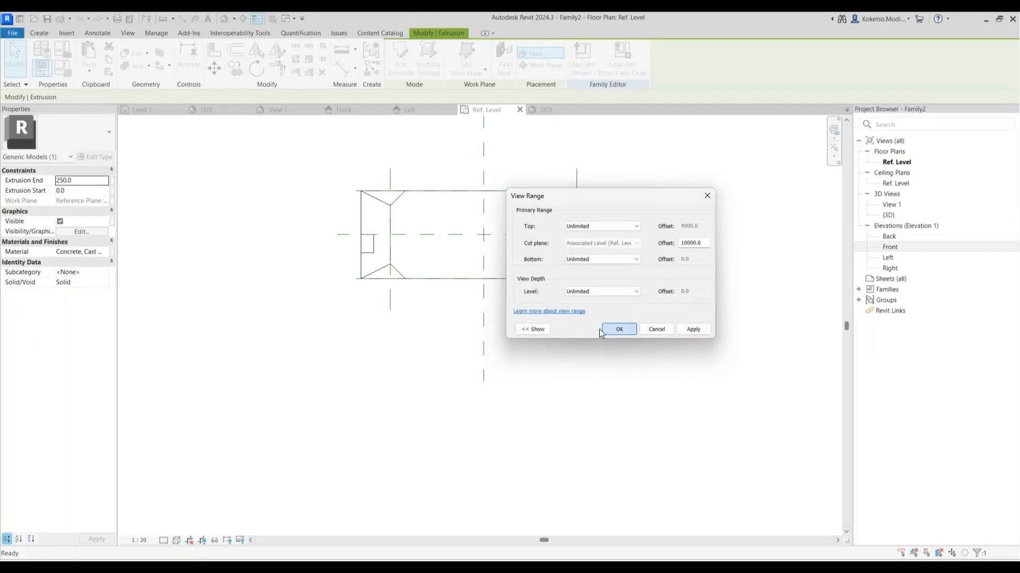
click(620, 330)
- Stretch the upstand extrusion in plan so both ends align with the head's front and back edges
scroll(364, 249, up, 3)
click(387, 255)
scroll(528, 257, down, 2)
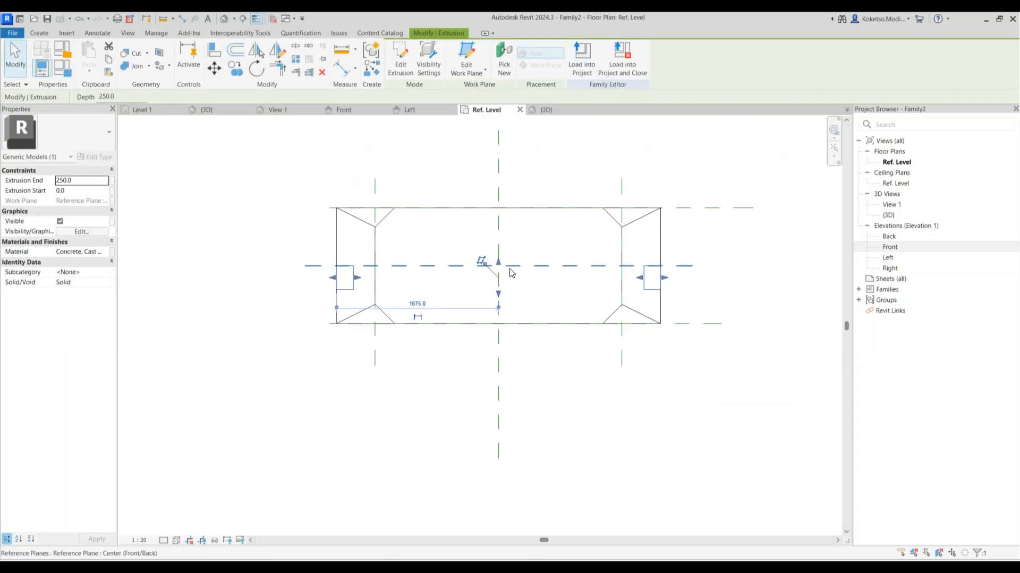
drag(502, 210, 499, 207)
drag(498, 294, 499, 323)
click(434, 124)
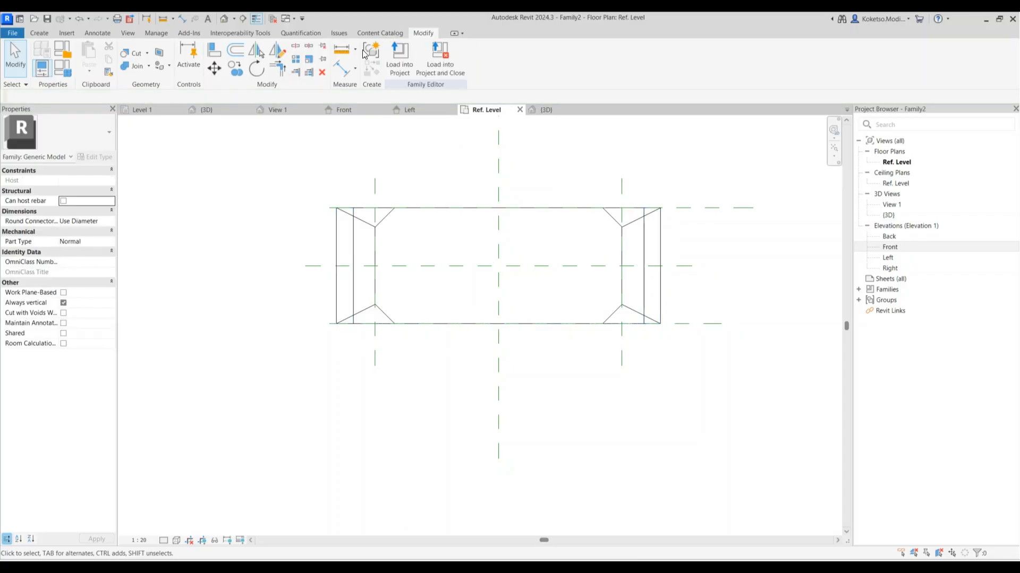
- Show the pier in the 3D view with Fine detail level and the Realistic visual style
click(227, 20)
shift+middle_drag(603, 307, 663, 310)
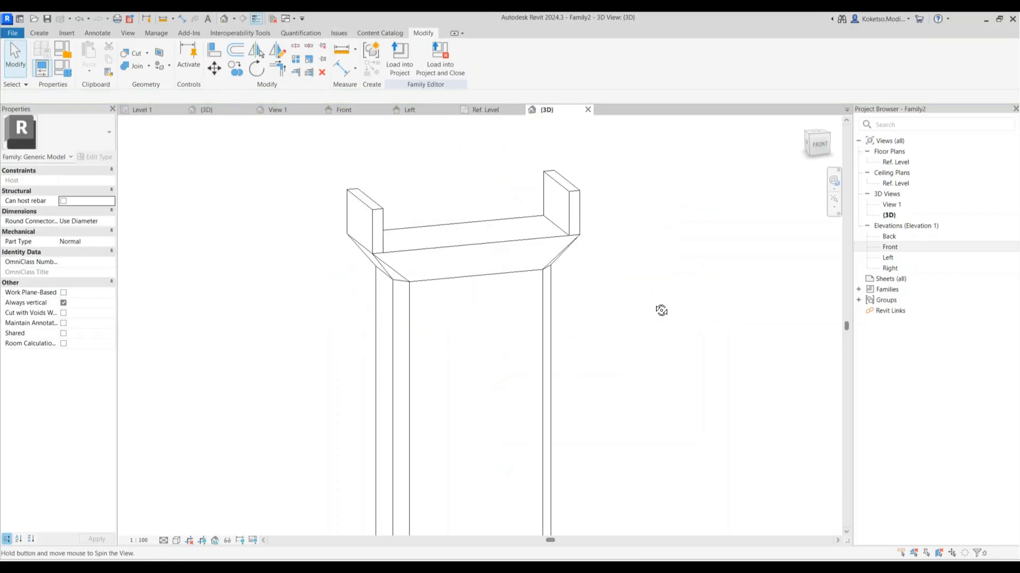
scroll(478, 266, down, 2)
click(166, 539)
click(173, 530)
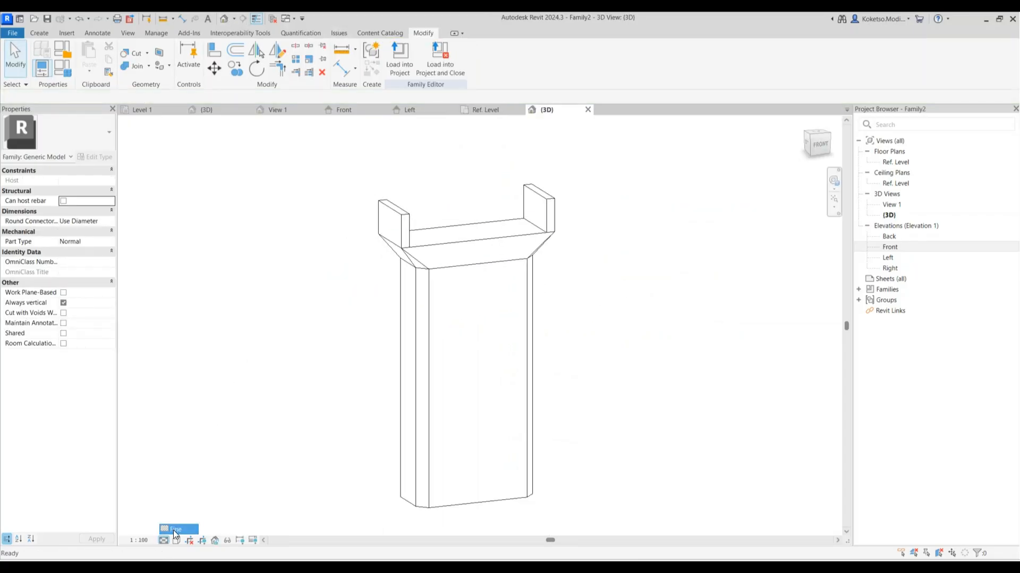
click(177, 539)
click(187, 530)
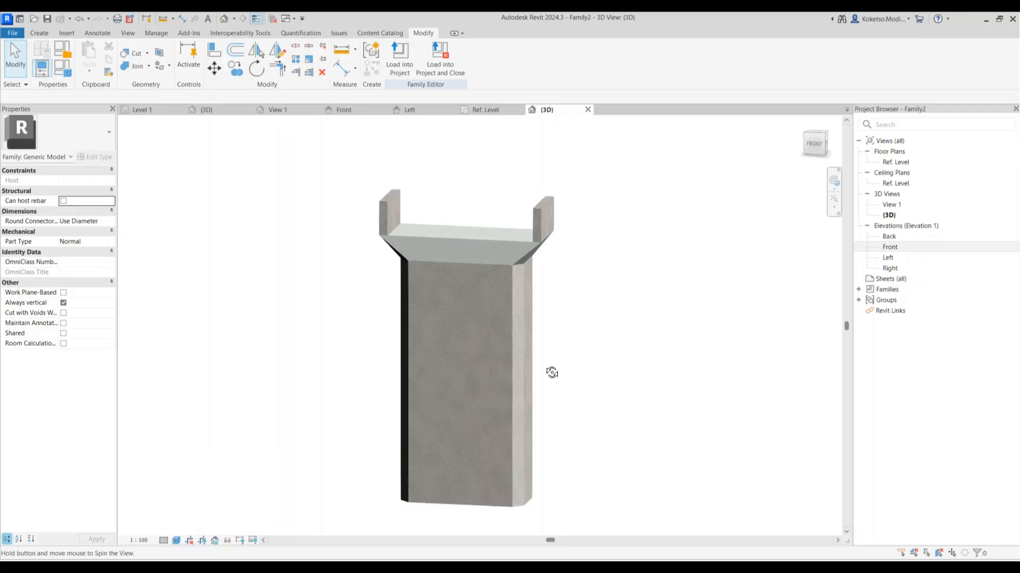
- Assign the concrete material to the swept-blend head and inspect the pier from several sides
click(459, 242)
click(107, 231)
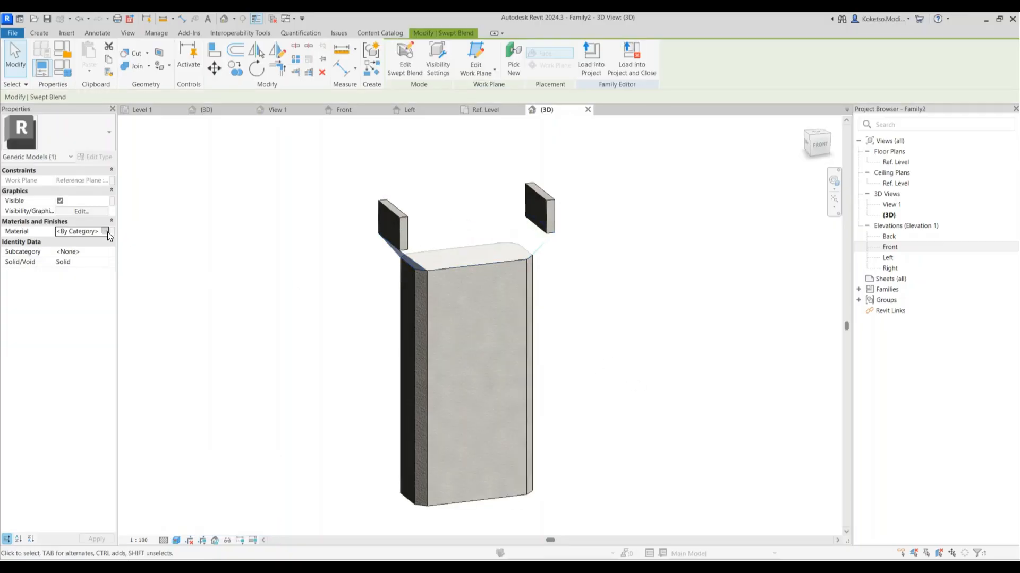
click(107, 232)
click(710, 400)
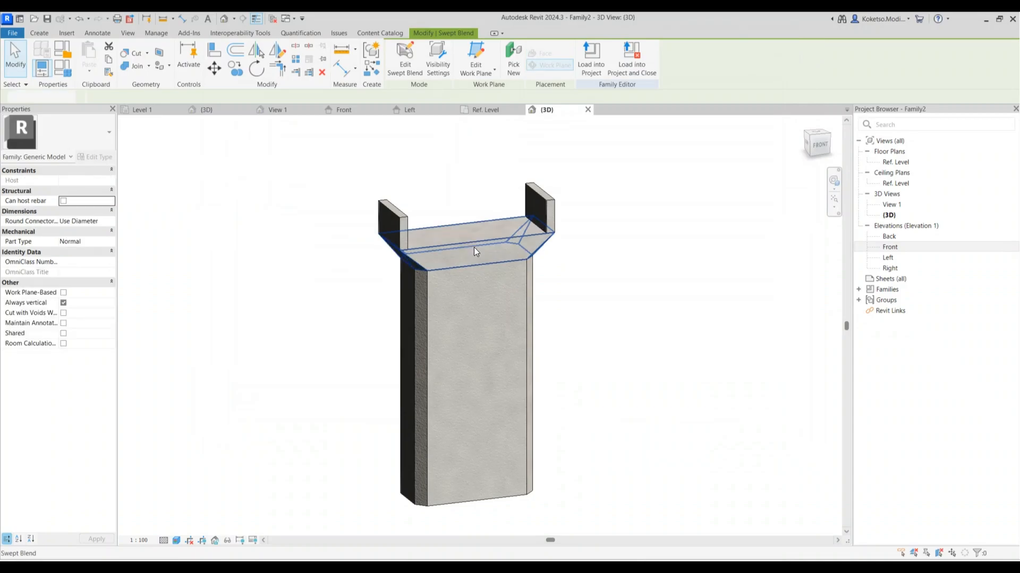
click(667, 295)
shift+middle_drag(667, 295, 553, 307)
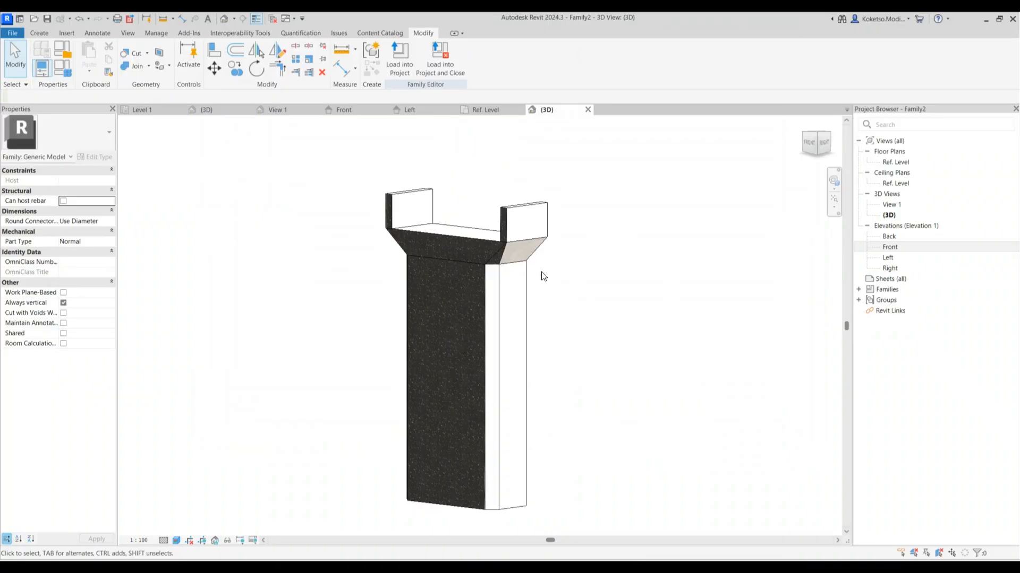
shift+middle_drag(541, 272, 712, 310)
- In the Front elevation, delete the two reference planes above the shaft's top plane
click(348, 110)
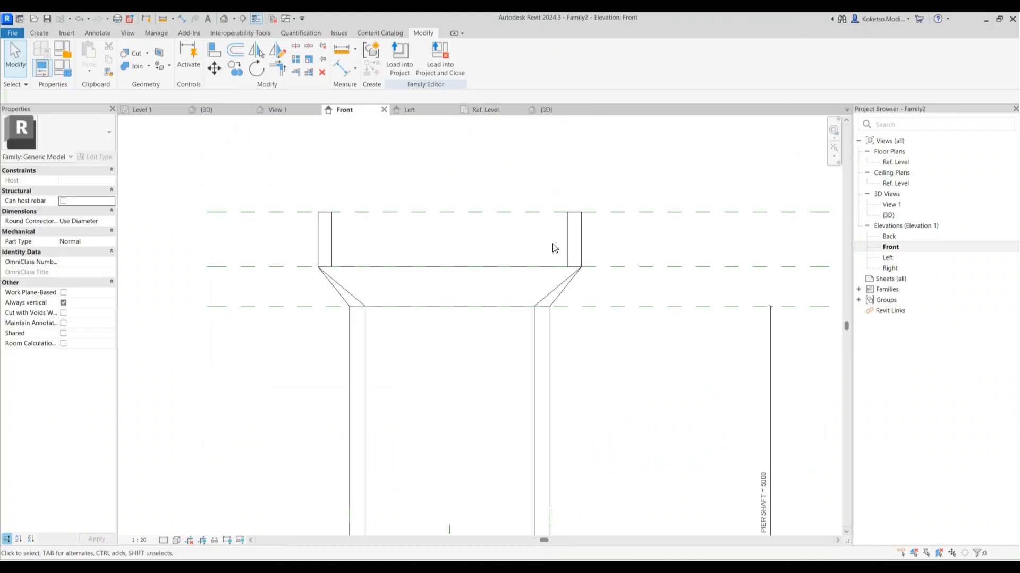
scroll(565, 264, down, 1)
scroll(627, 270, up, 1)
drag(625, 266, 593, 179)
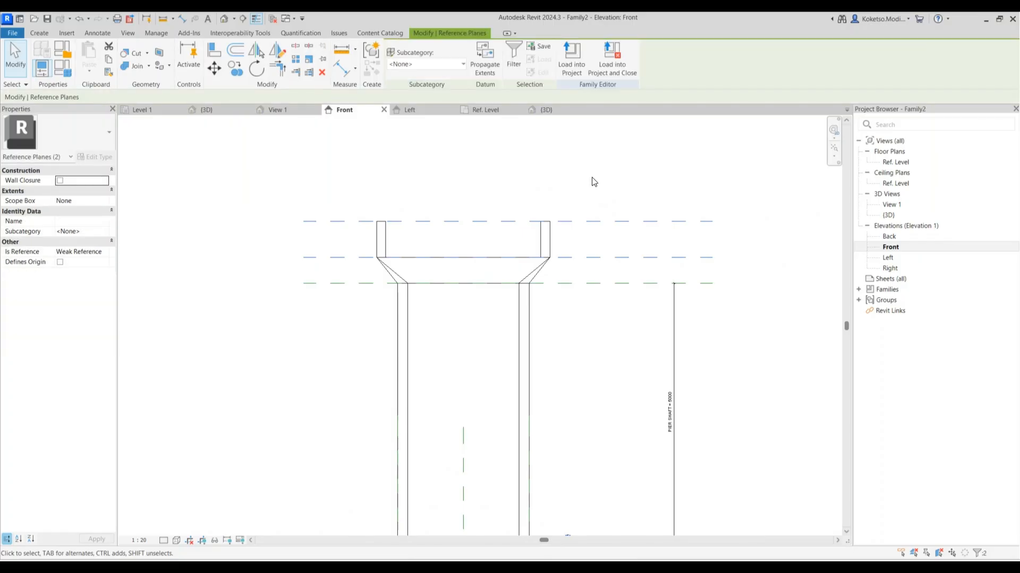
key(Delete)
scroll(537, 260, down, 1)
scroll(538, 264, up, 1)
- Test the PIER SHAFT height parameter with a value of 6000 and undo the change
click(602, 332)
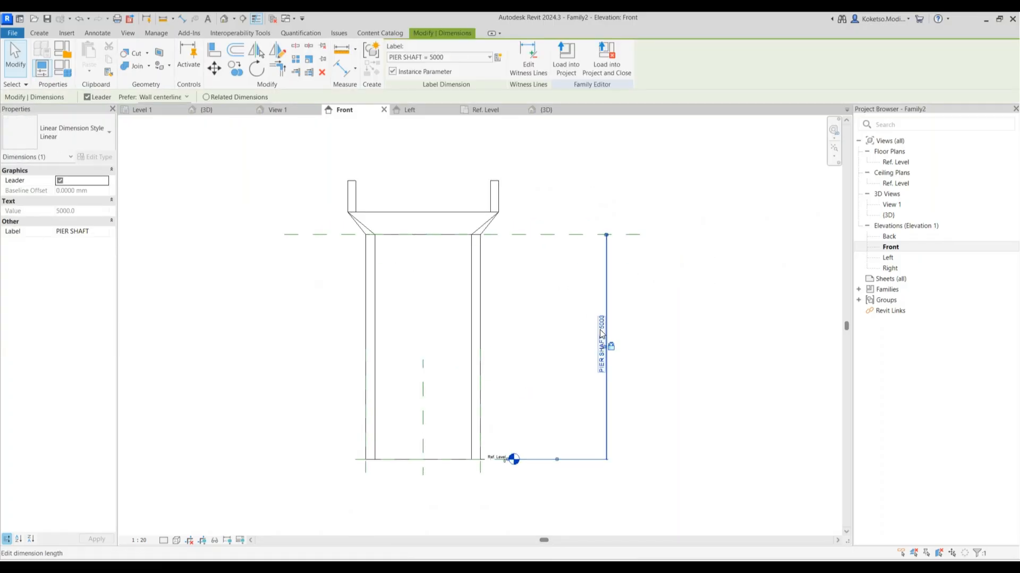
click(601, 332)
text(6)
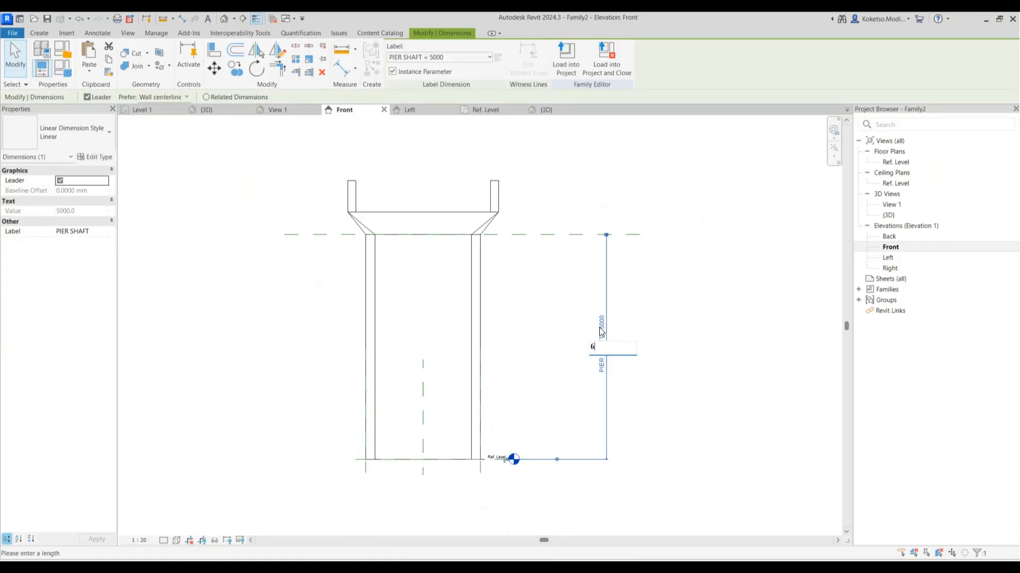
text(000)
key(Return)
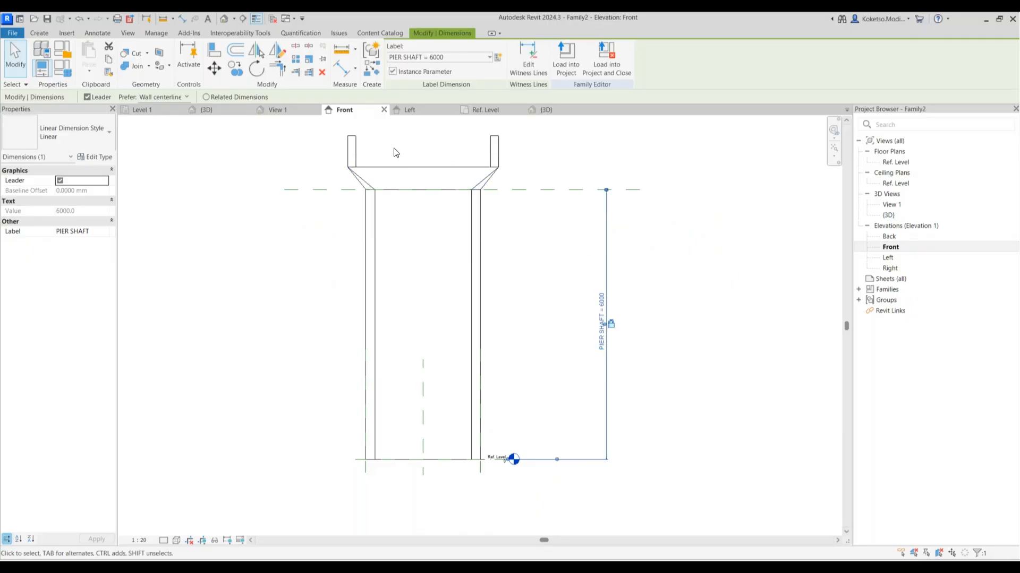
click(556, 273)
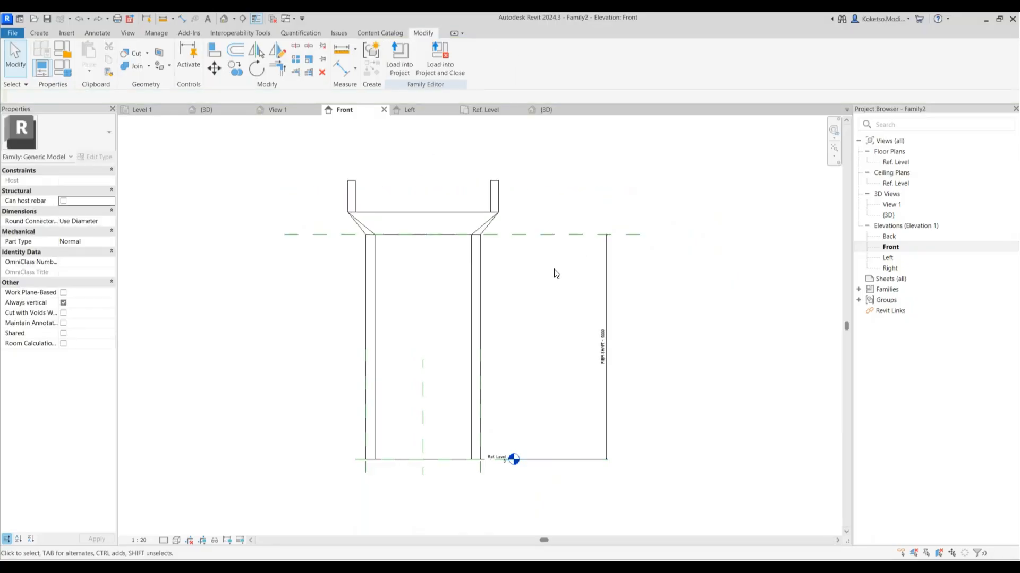
- Load the pier family into the project, close it, and place one pier on grid 2 beside the existing column in Level 1
click(439, 60)
click(535, 292)
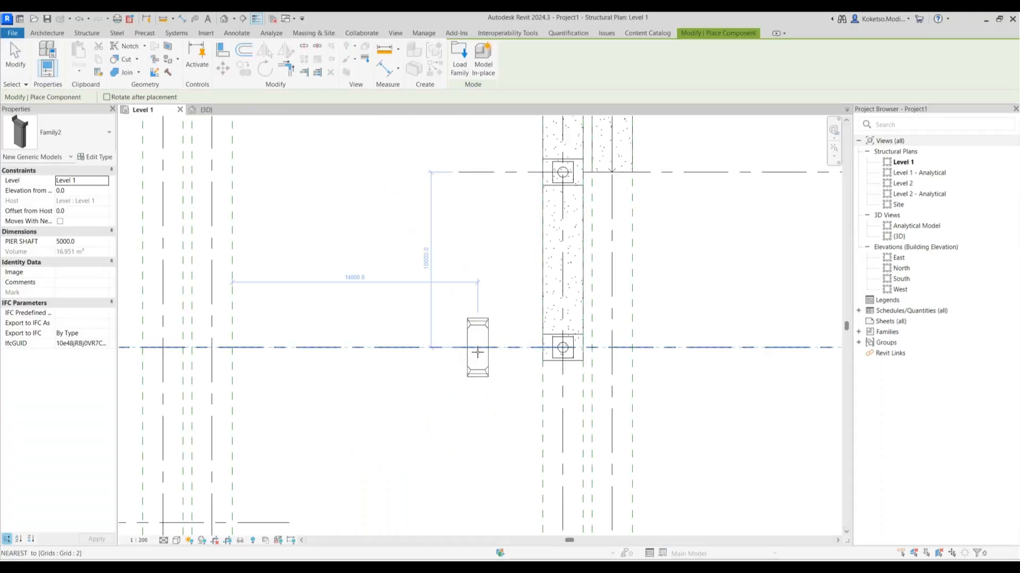
click(505, 347)
key(Escape)
key(Escape)
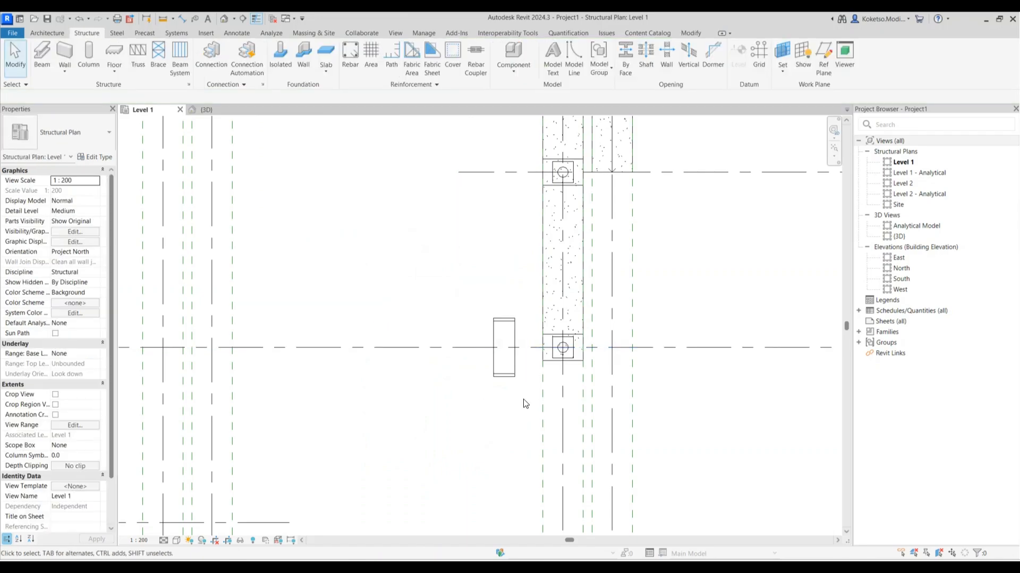
- Reopen the placed pier's family for editing and show its Ref. Level floor plan
scroll(524, 400, up, 2)
click(508, 360)
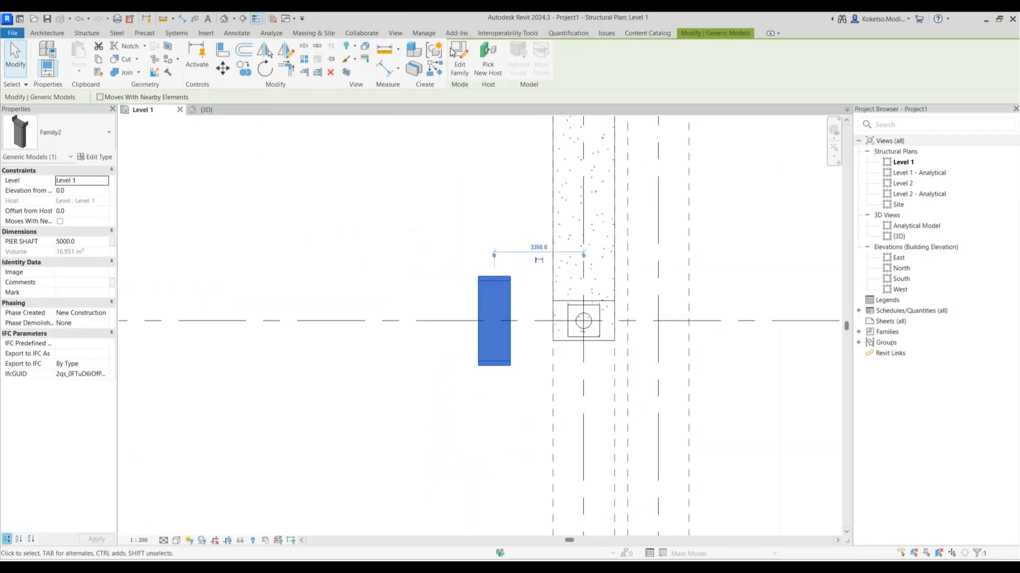
click(458, 55)
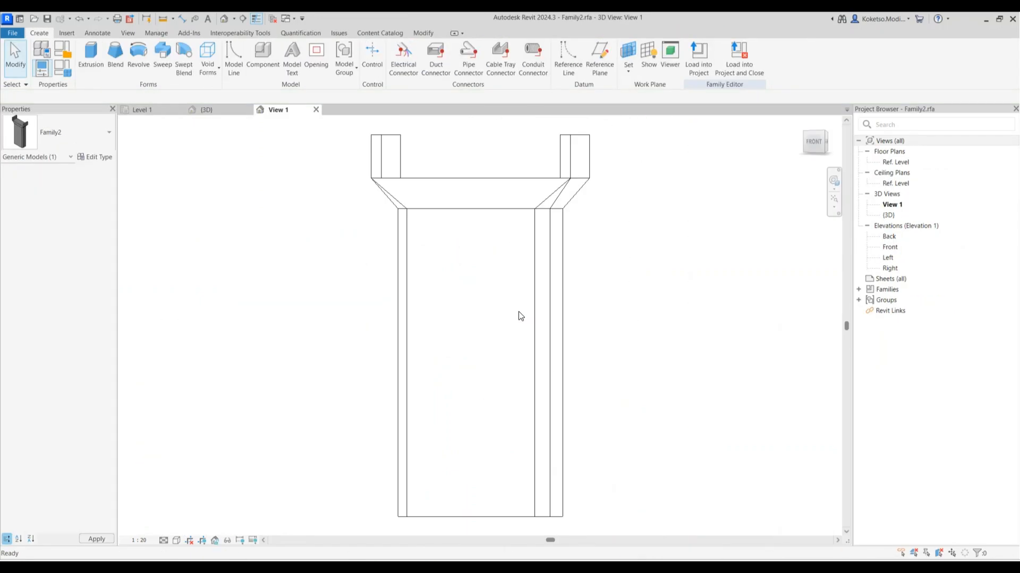
double_click(896, 162)
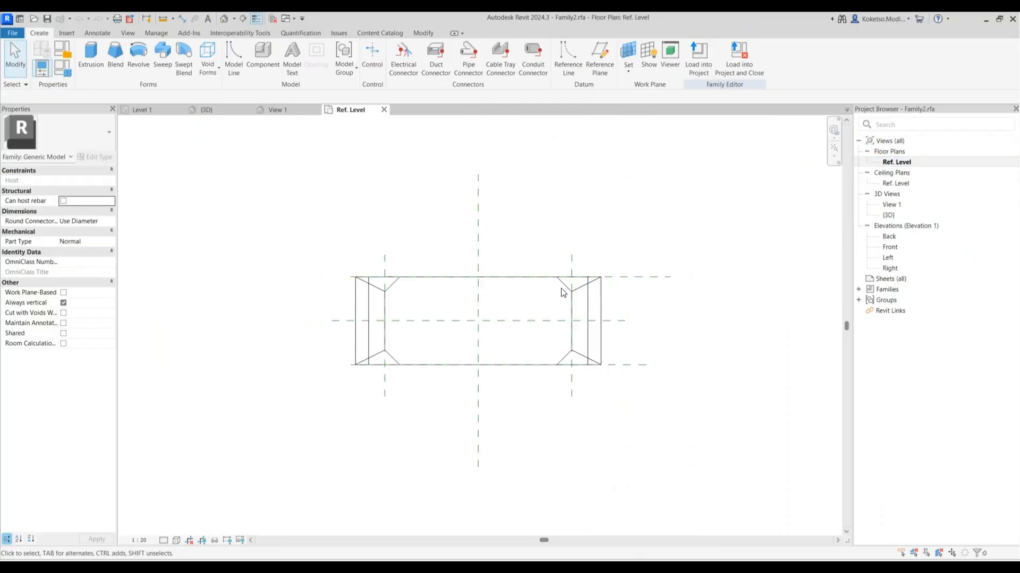
scroll(564, 297, up, 1)
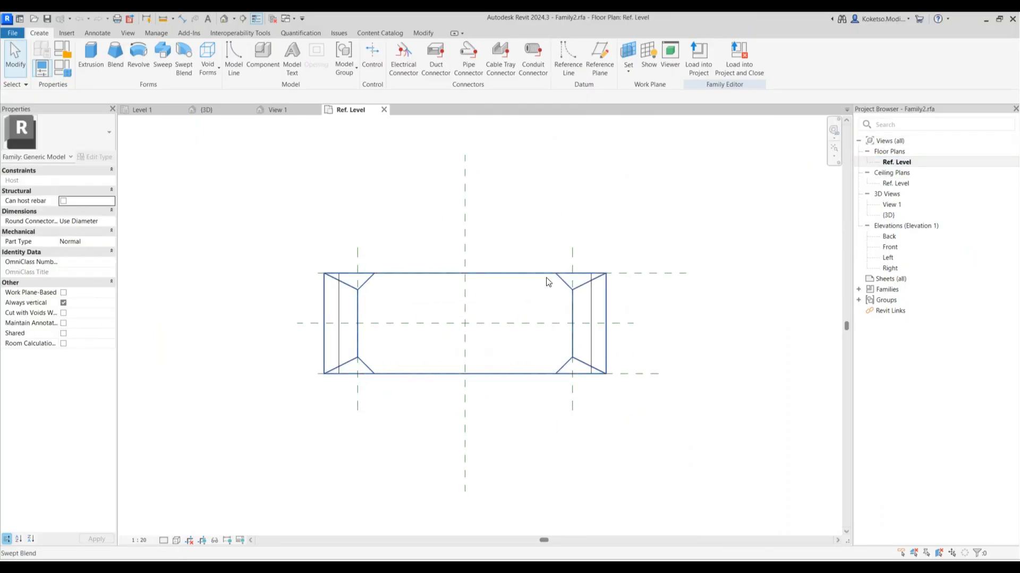
- Start an extrusion and sketch a rectangle about 4600 by 2300 mm around the pier outline
click(91, 55)
click(427, 47)
click(268, 234)
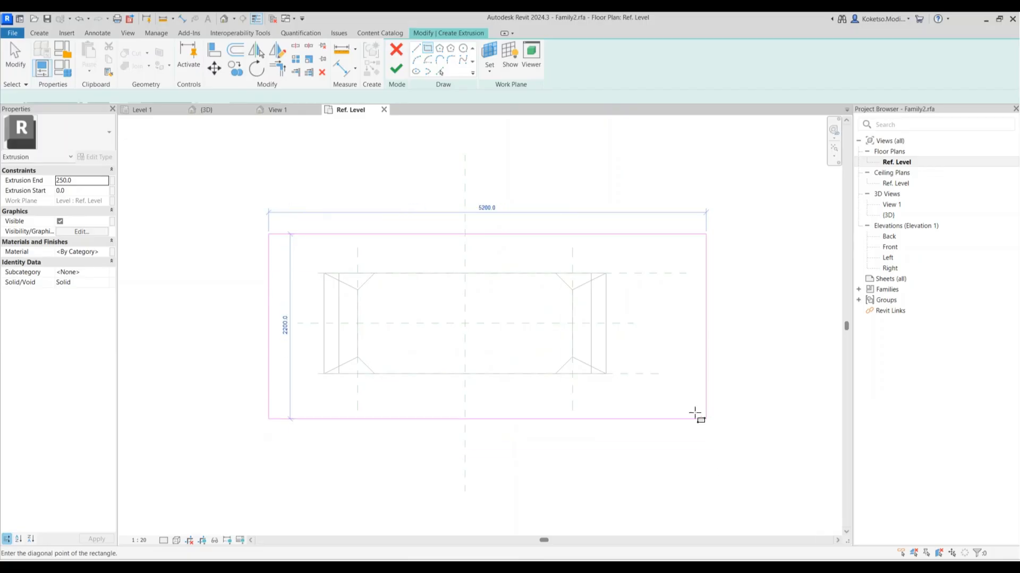
click(656, 428)
key(Escape)
key(Escape)
- Set the distance from the centre reference plane to the rectangle's right edge to =3500/2
click(655, 270)
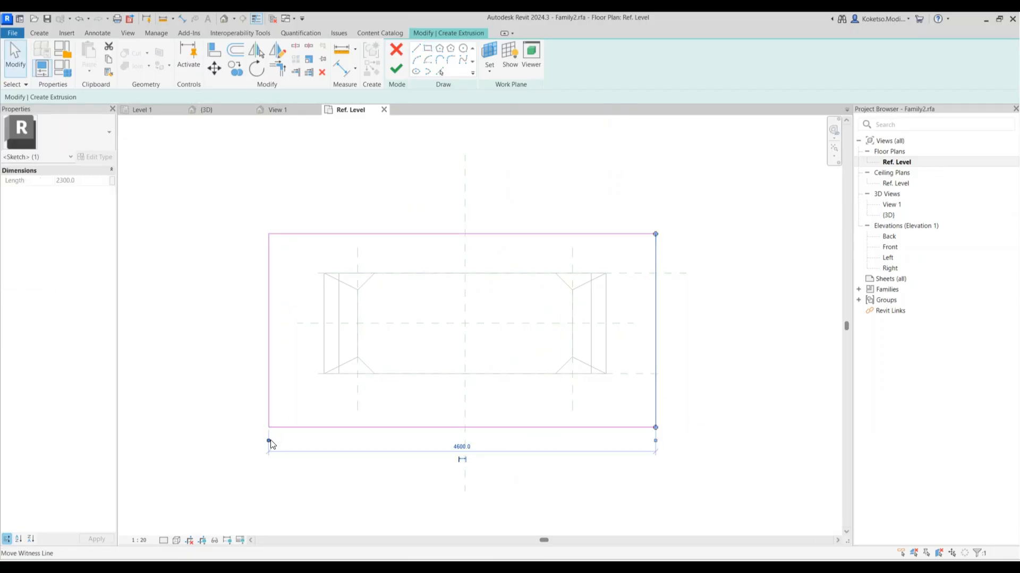
drag(448, 374, 462, 355)
click(559, 447)
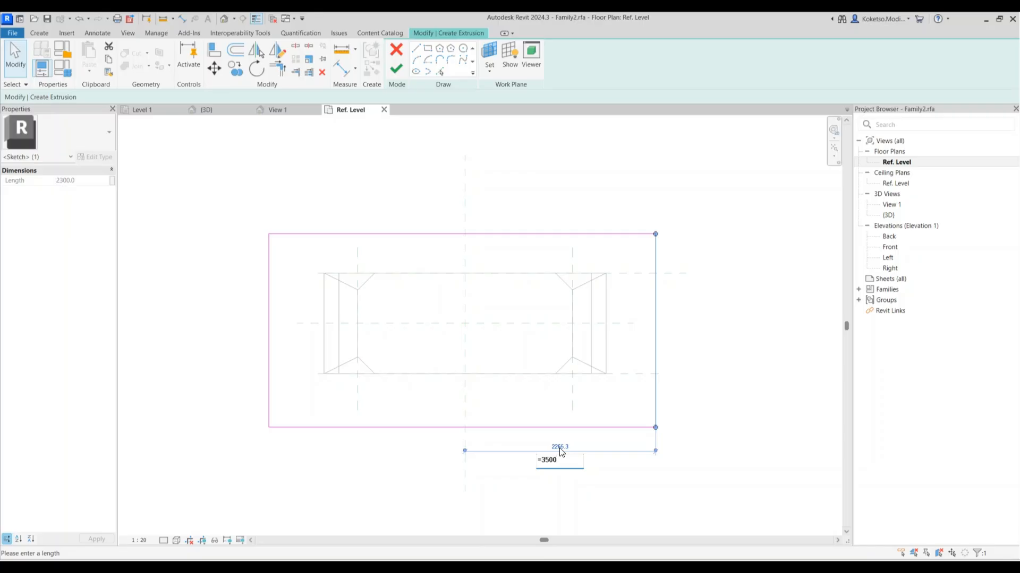
text(/2)
key(Return)
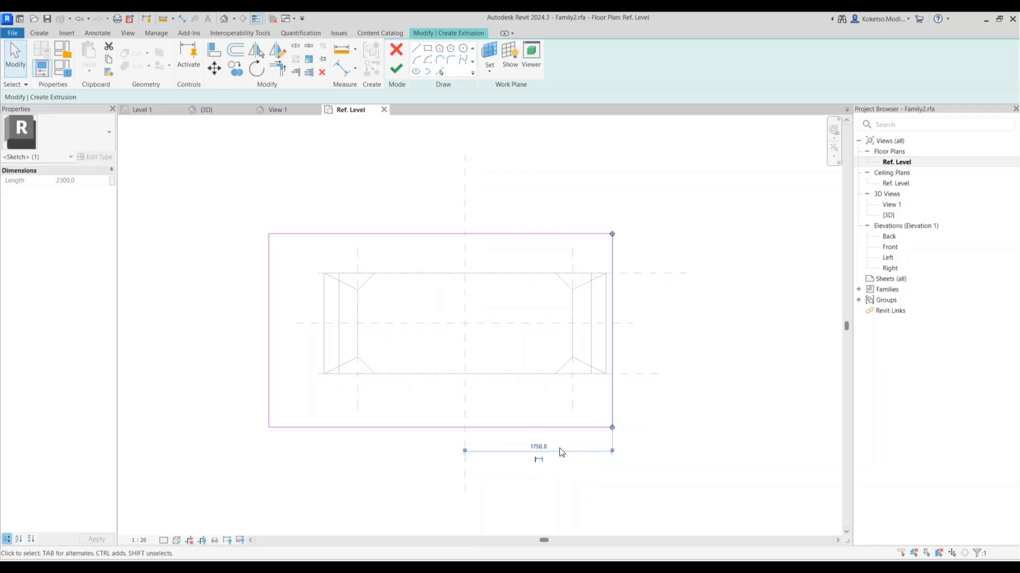
- Set the sketched rectangle's overall width to 3500 mm by repositioning its left edge
click(266, 360)
click(441, 205)
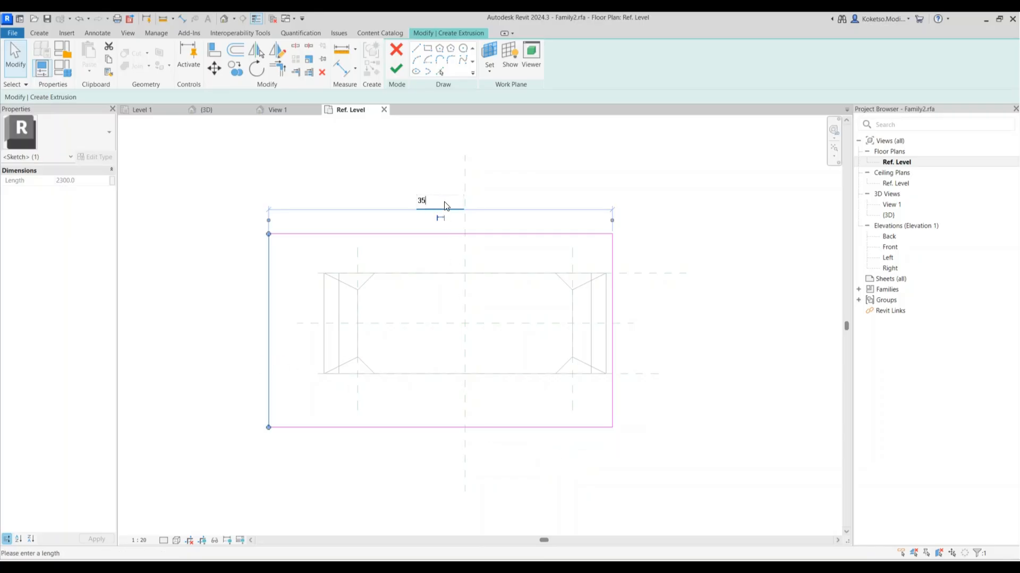
key(Return)
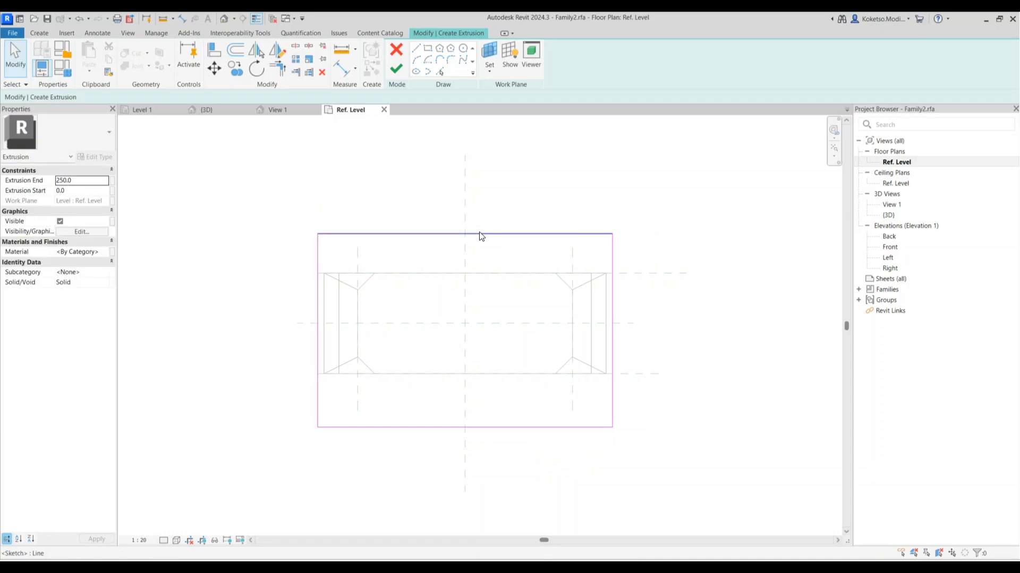
- Set the distance from the horizontal centre reference plane to the rectangle's top edge to 1000 mm
click(480, 234)
drag(615, 325, 615, 324)
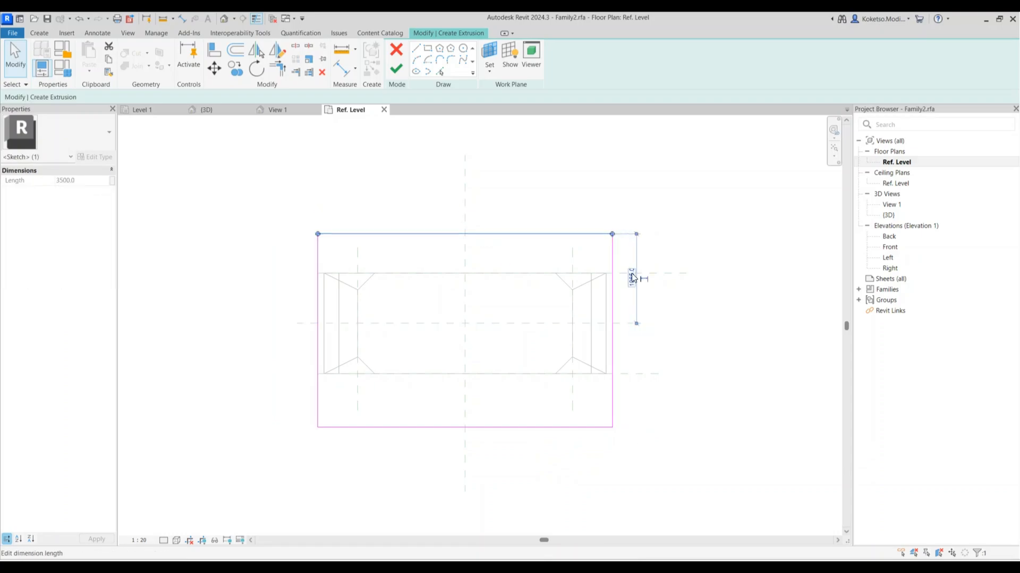
click(632, 275)
text(1000)
key(Return)
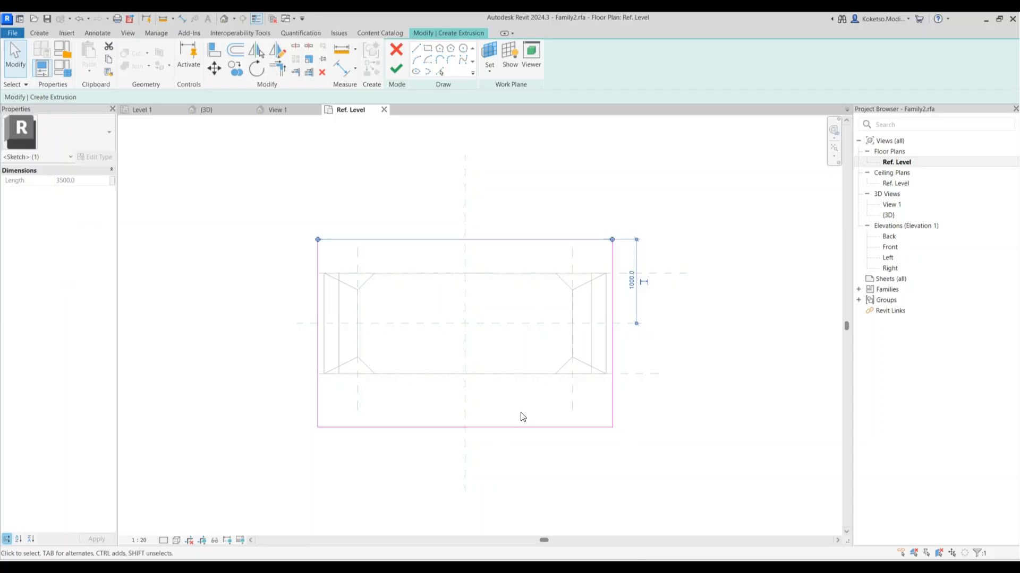
- Set the rectangle's overall depth to 2000 mm by repositioning its bottom edge, and finish the extrusion
click(523, 426)
click(289, 330)
text(2)
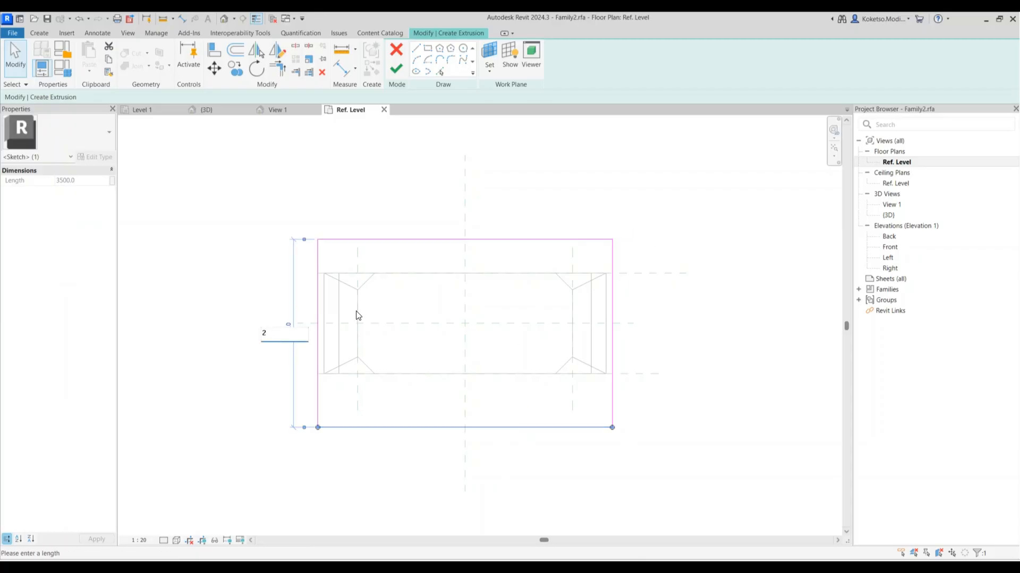
text(000)
key(Return)
click(435, 317)
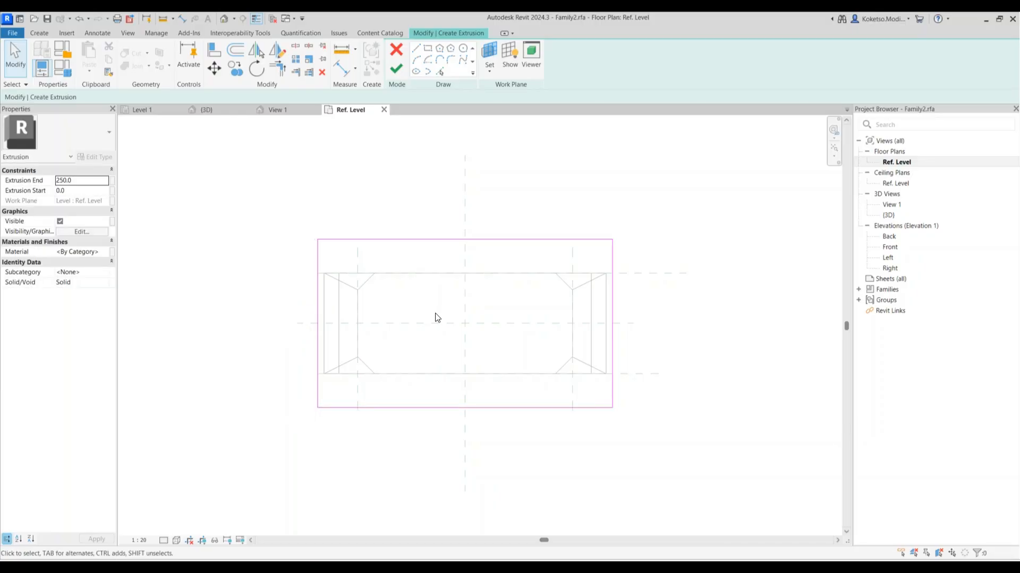
click(389, 68)
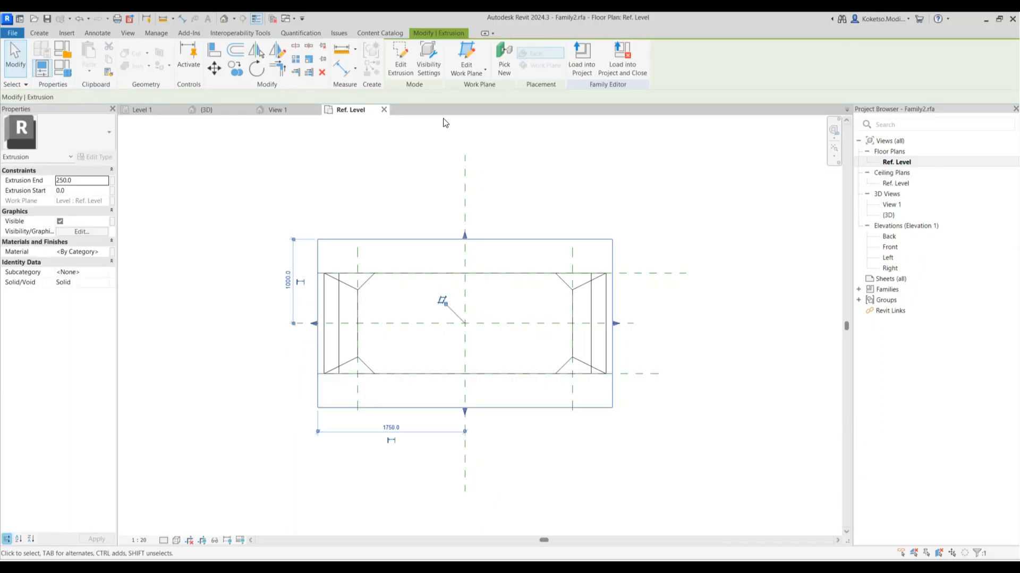
- In the Front elevation, stretch the base extrusion about 1433 mm below Ref. Level and bring its top down to Ref. Level
click(888, 257)
double_click(890, 247)
click(457, 350)
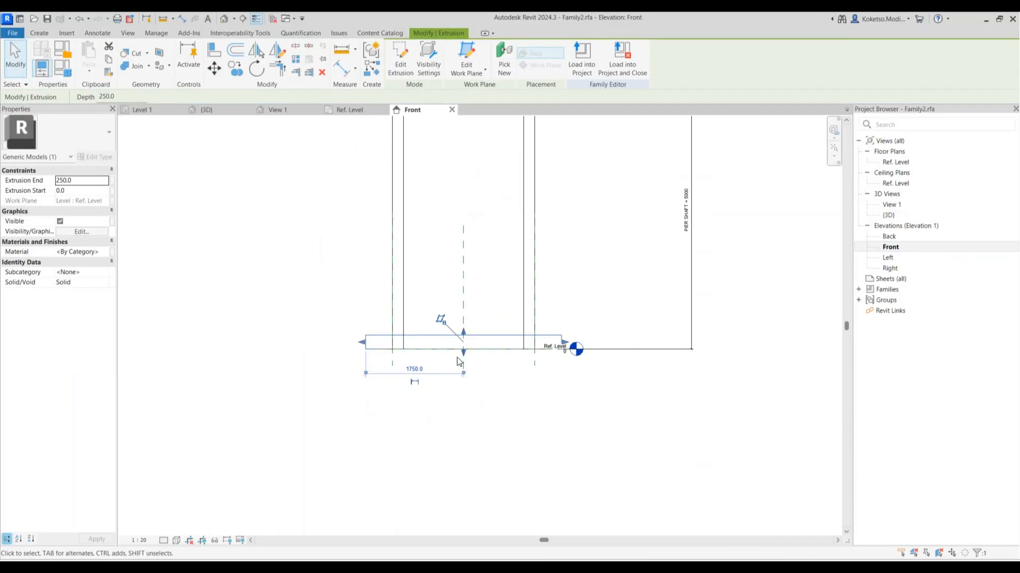
drag(461, 367, 463, 435)
drag(463, 333, 463, 347)
click(484, 335)
click(482, 424)
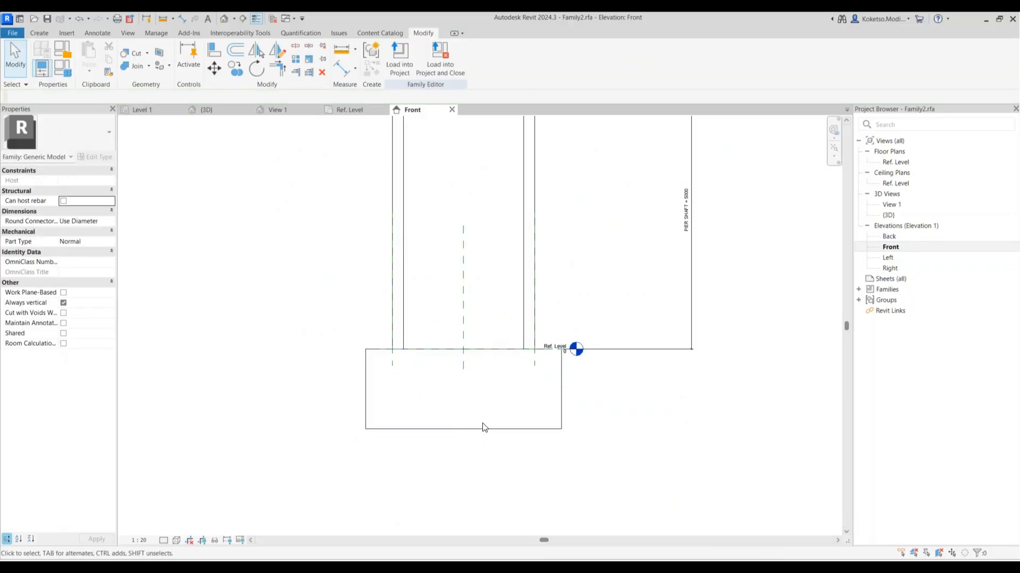
- Set the base extrusion's thickness below Ref. Level to 600 mm
click(482, 427)
click(480, 429)
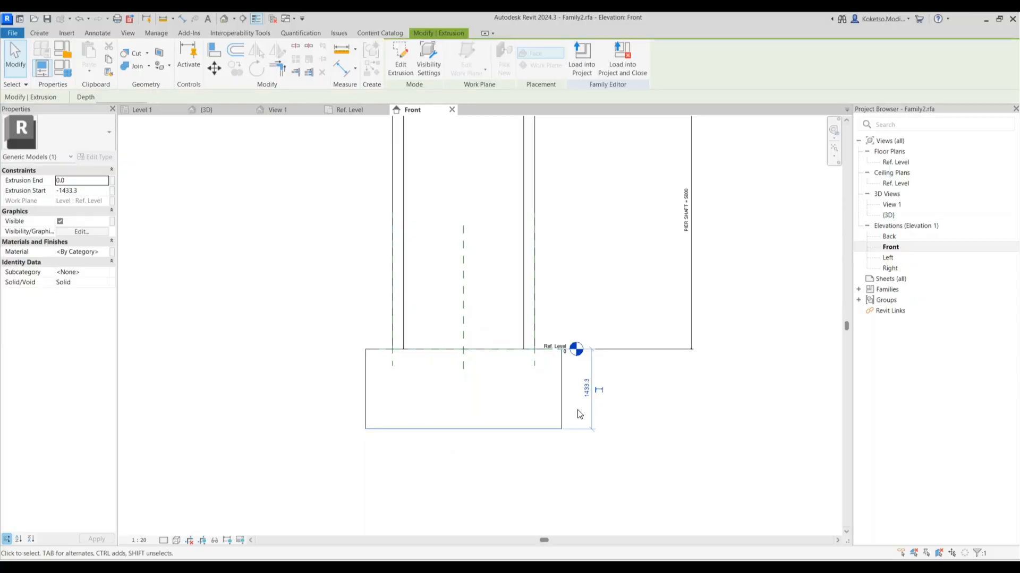
click(585, 385)
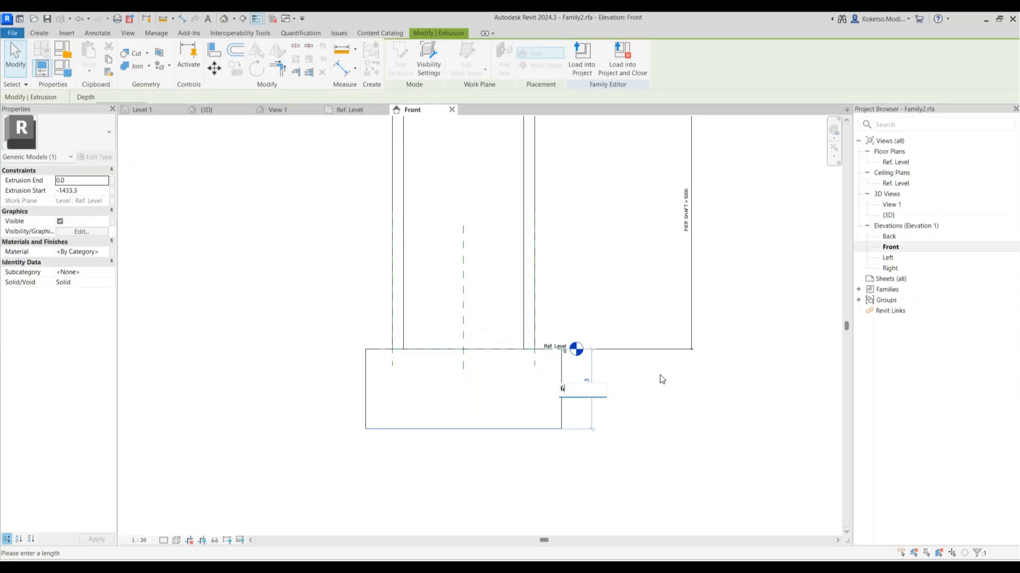
text(600)
key(Return)
click(653, 421)
scroll(501, 371, down, 4)
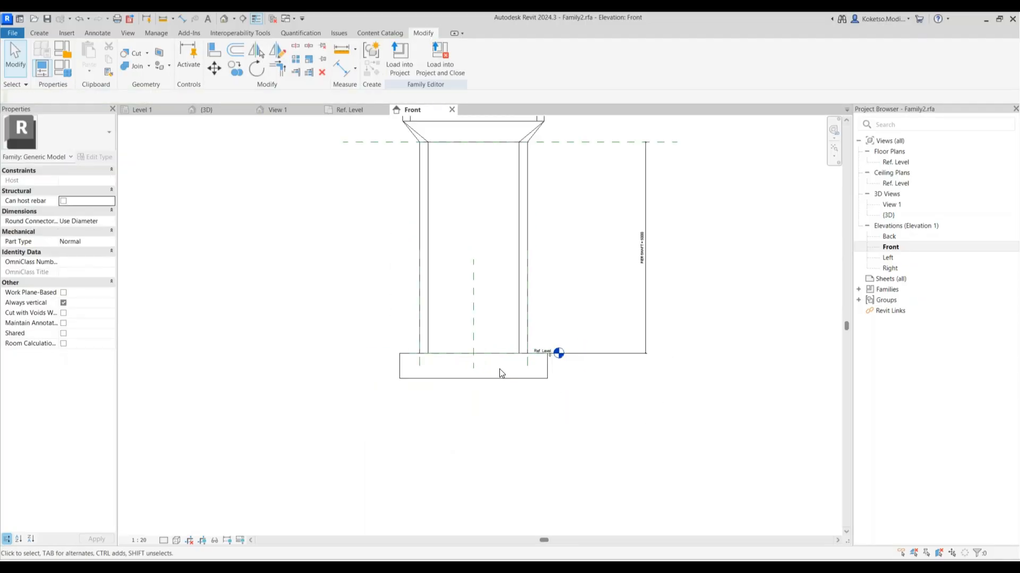
- Show the family's View 1 3D view with the Realistic visual style
click(285, 111)
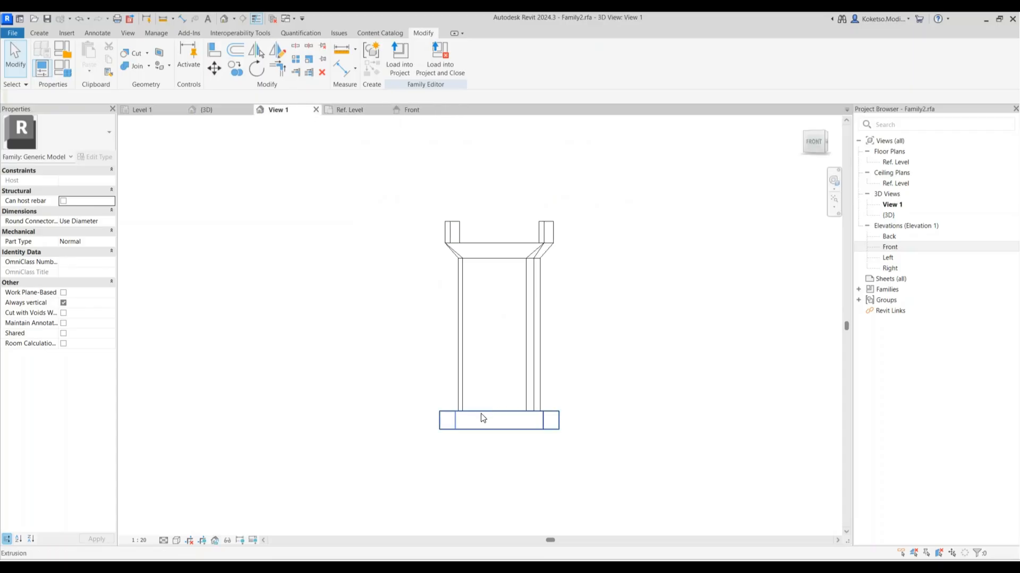
click(176, 540)
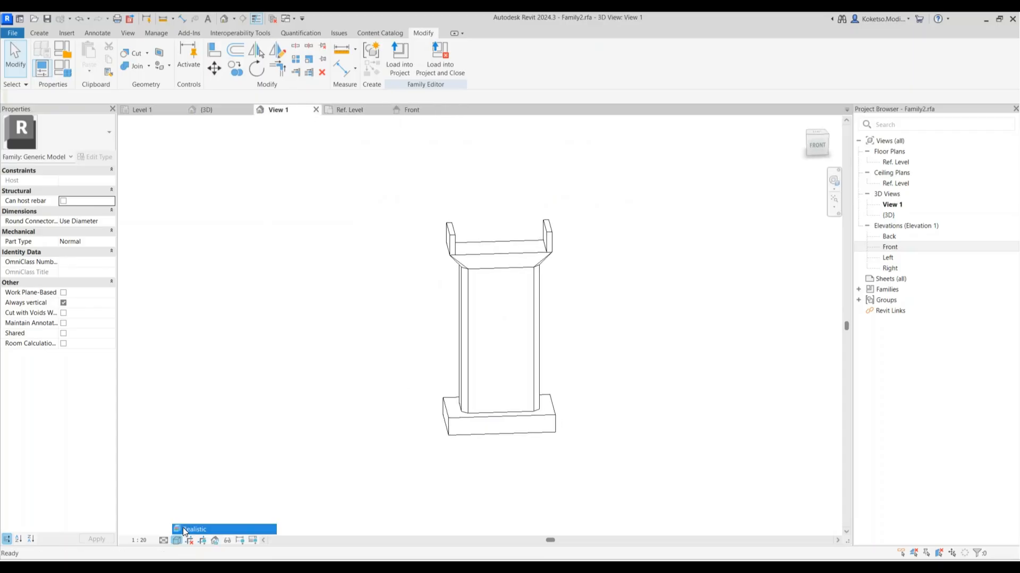
click(183, 528)
- Assign the same concrete material as the pier shaft to the base extrusion
click(461, 433)
click(108, 252)
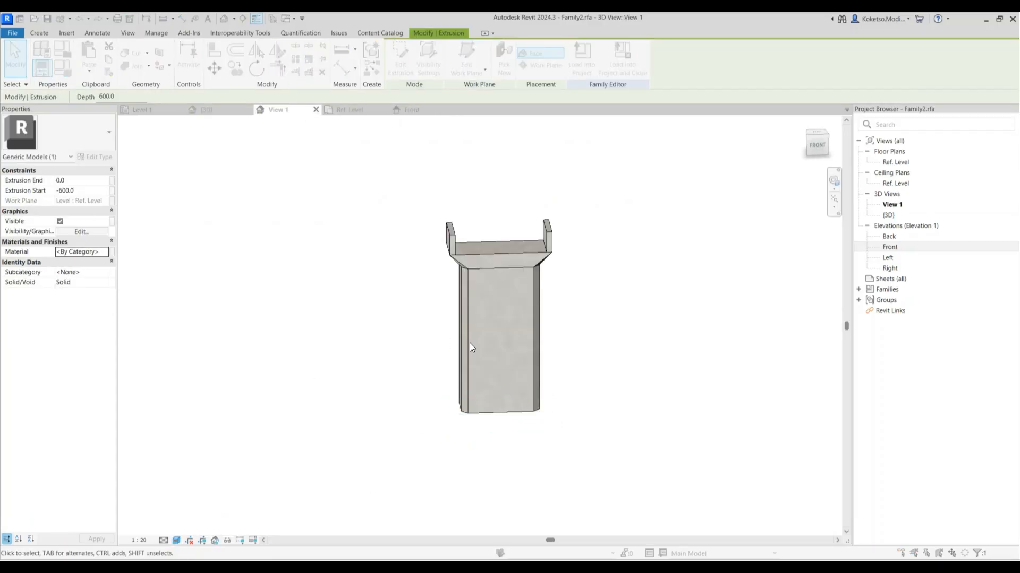
click(720, 411)
click(692, 426)
shift+middle_drag(620, 324, 663, 345)
scroll(544, 276, up, 1)
- Load the family into the project and close it, overwriting the existing version and its parameter values
click(425, 65)
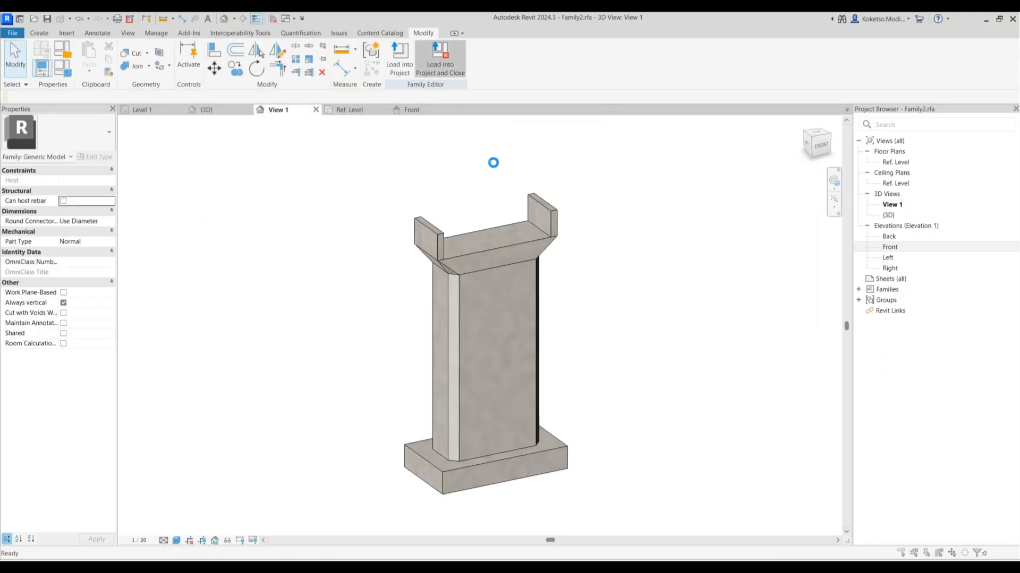
click(531, 289)
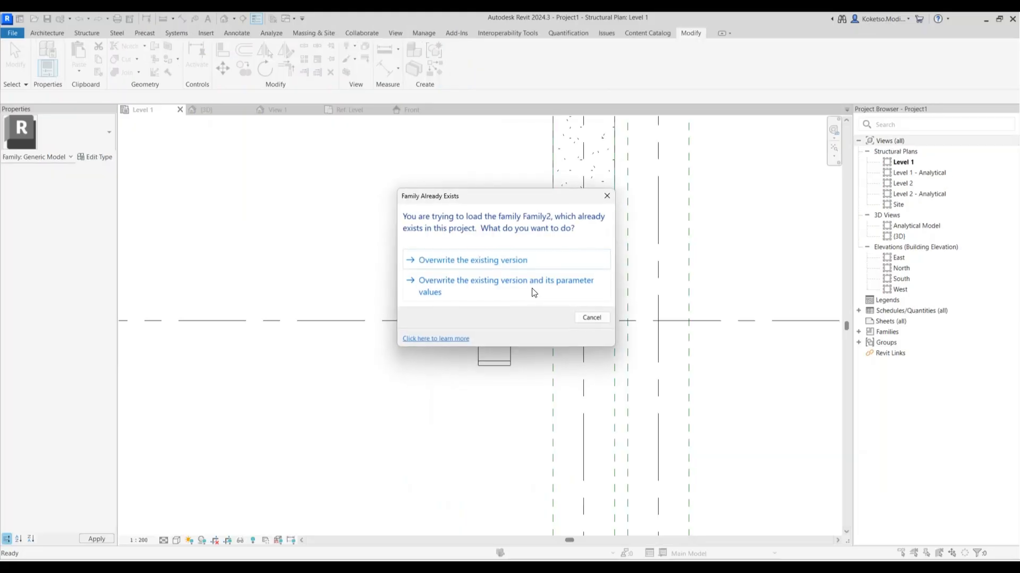
click(509, 283)
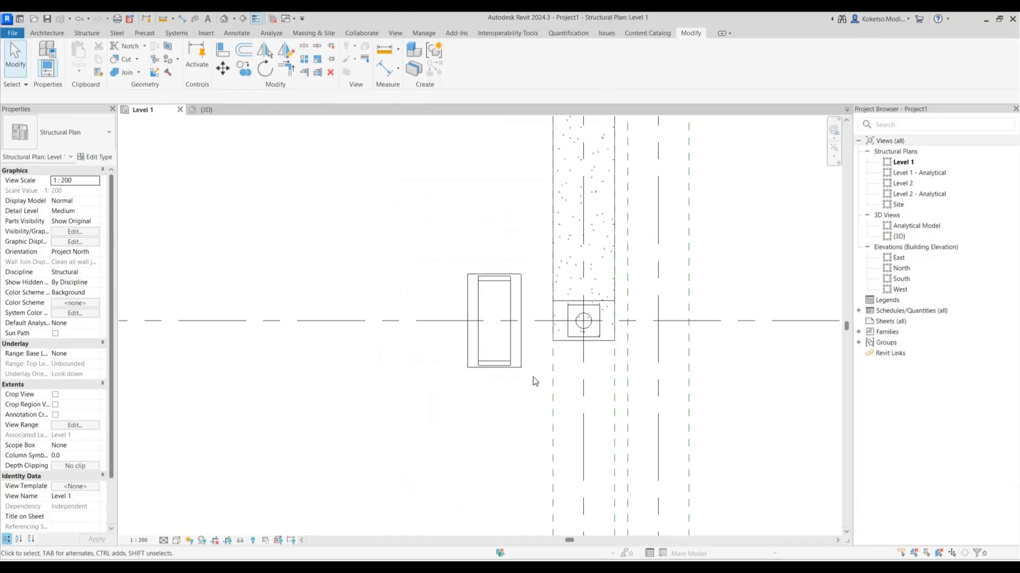
- Align the right face of the pier's head with the left edge of the ramp slab in Level 1
key(a)
key(l)
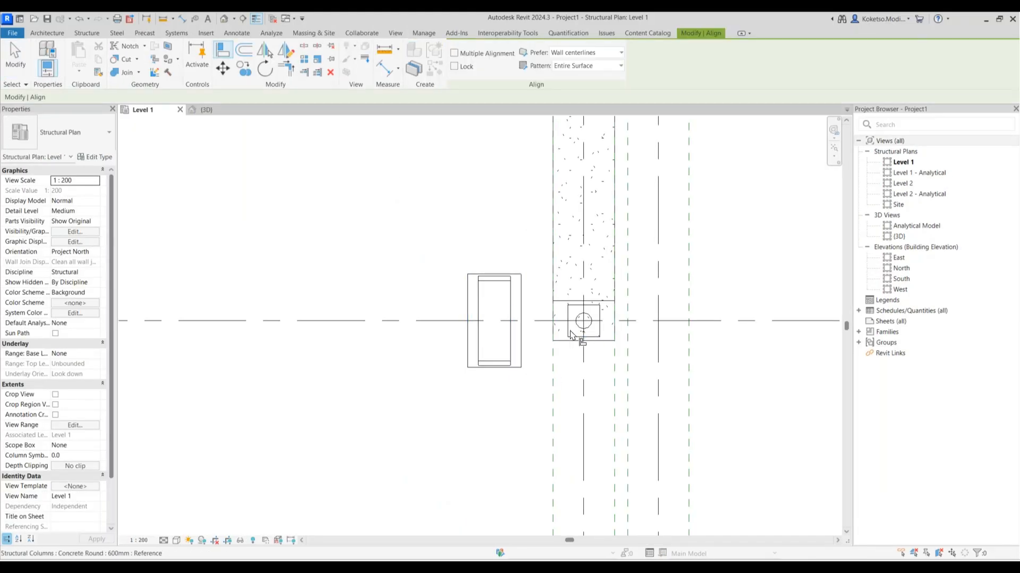
scroll(550, 330, up, 3)
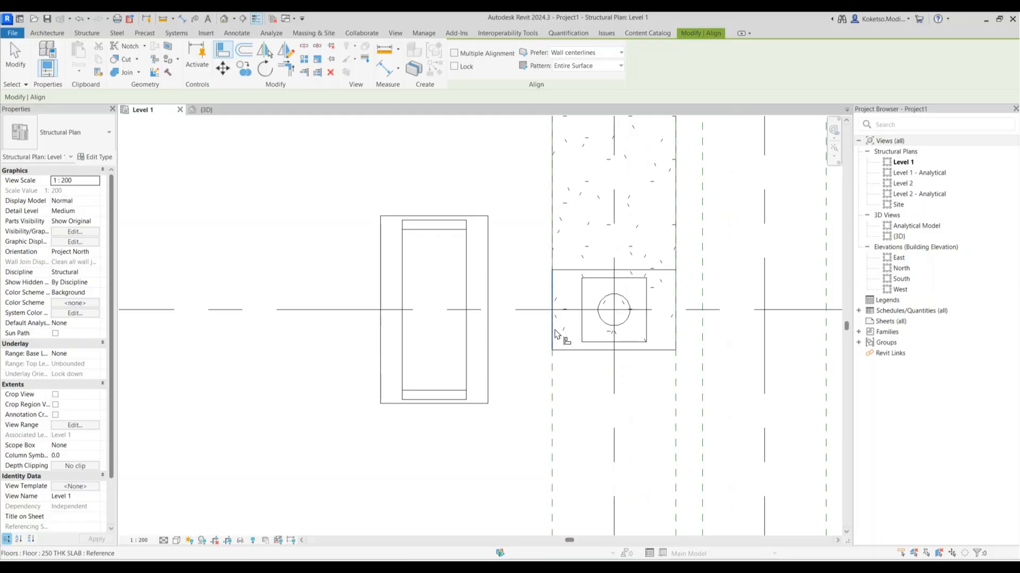
click(551, 329)
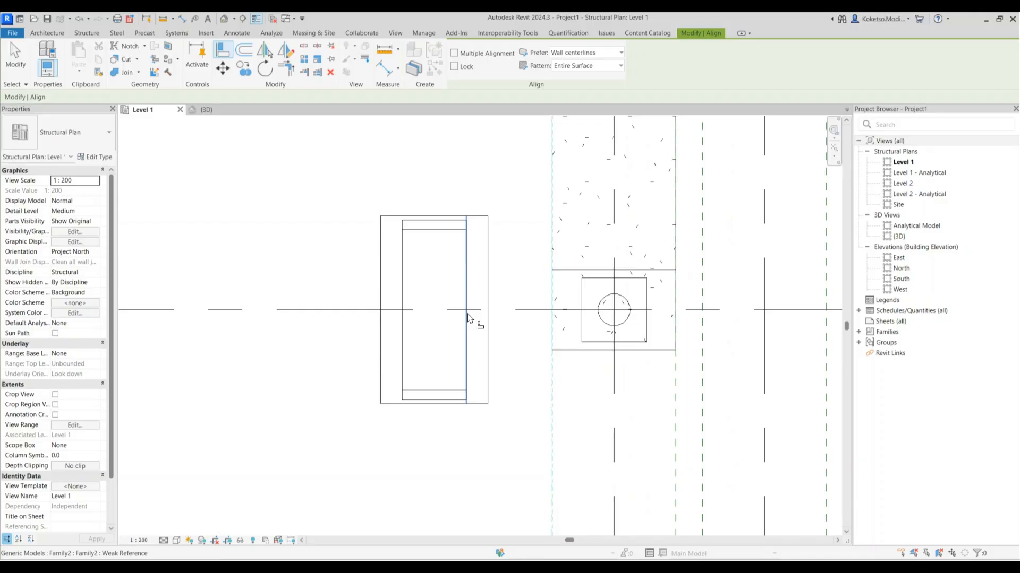
click(467, 318)
key(Escape)
key(Escape)
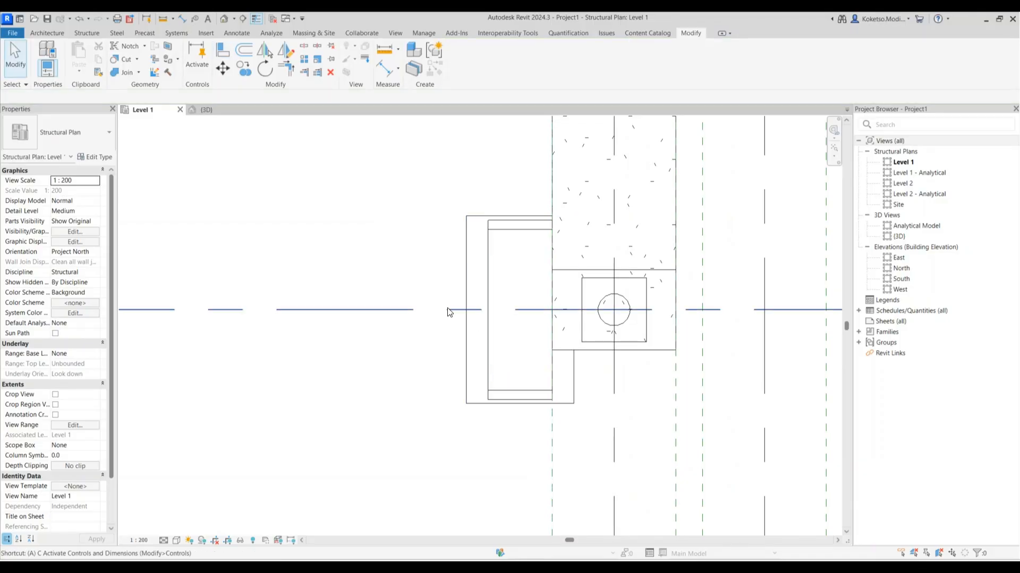
key(a)
key(l)
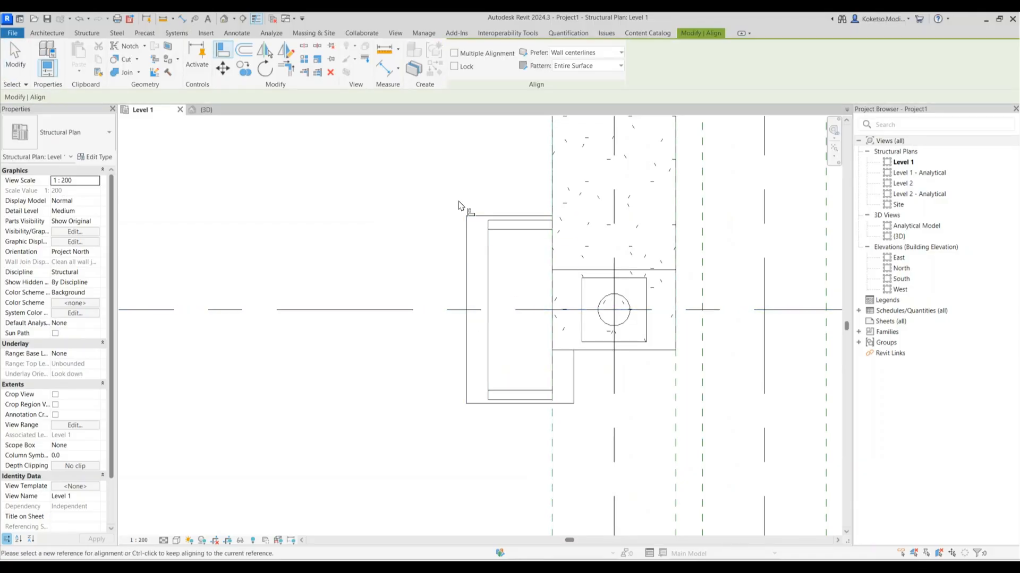
key(Escape)
key(Escape)
- In the {3D} view, align the top of the pier's base with the top of the neighbouring round column's footing
click(215, 111)
shift+middle_drag(447, 382, 422, 443)
scroll(431, 441, up, 5)
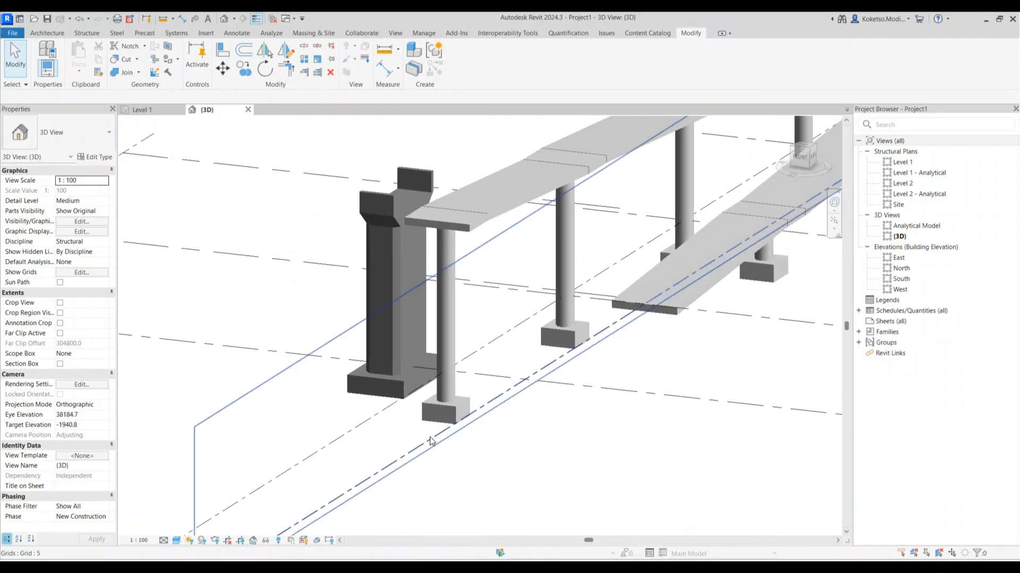
scroll(431, 441, up, 3)
key(a)
key(l)
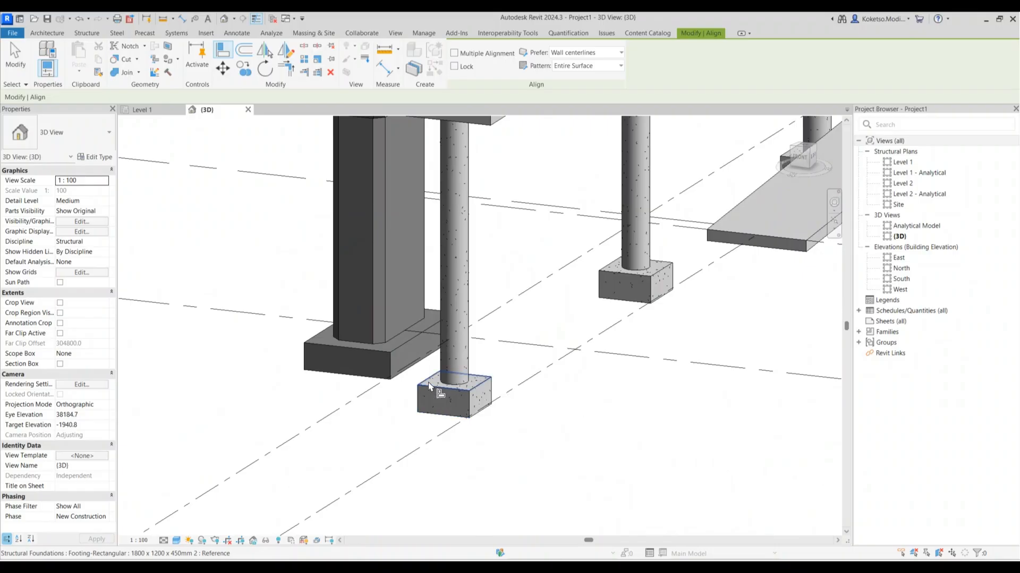
click(404, 348)
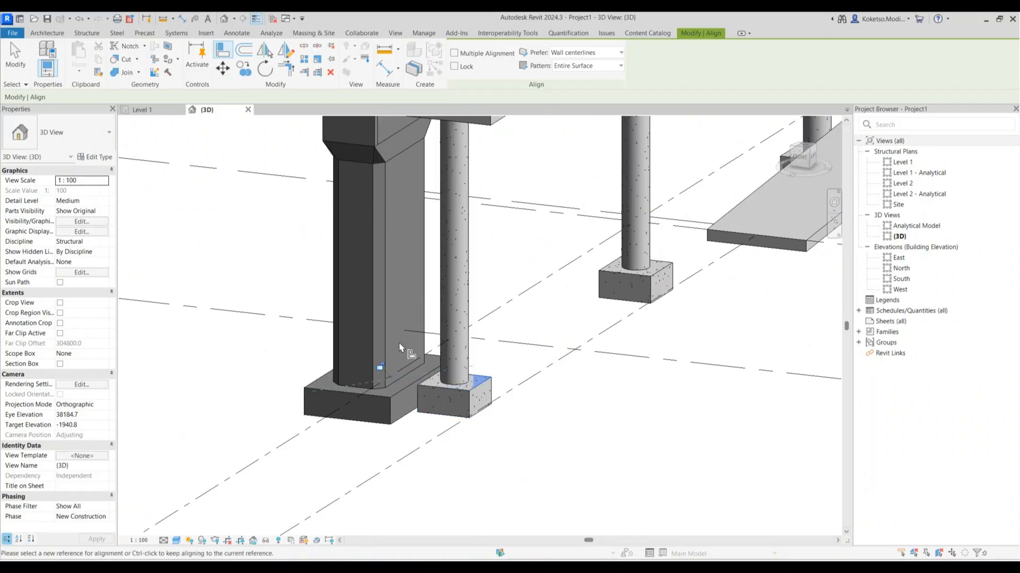
scroll(421, 417, down, 2)
key(Escape)
click(408, 393)
shift+middle_drag(408, 393, 589, 375)
key(Escape)
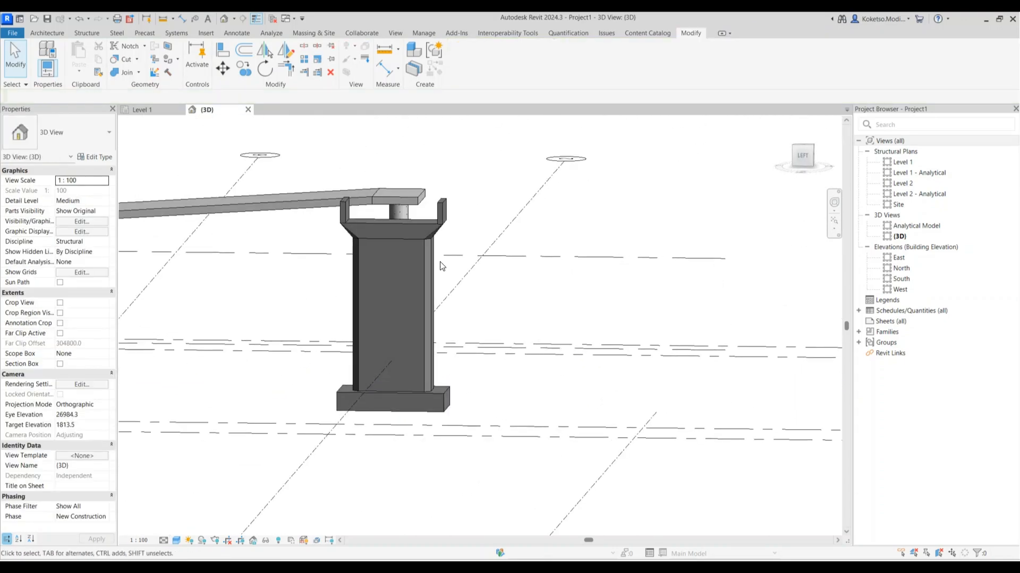
shift+middle_drag(417, 240, 474, 297)
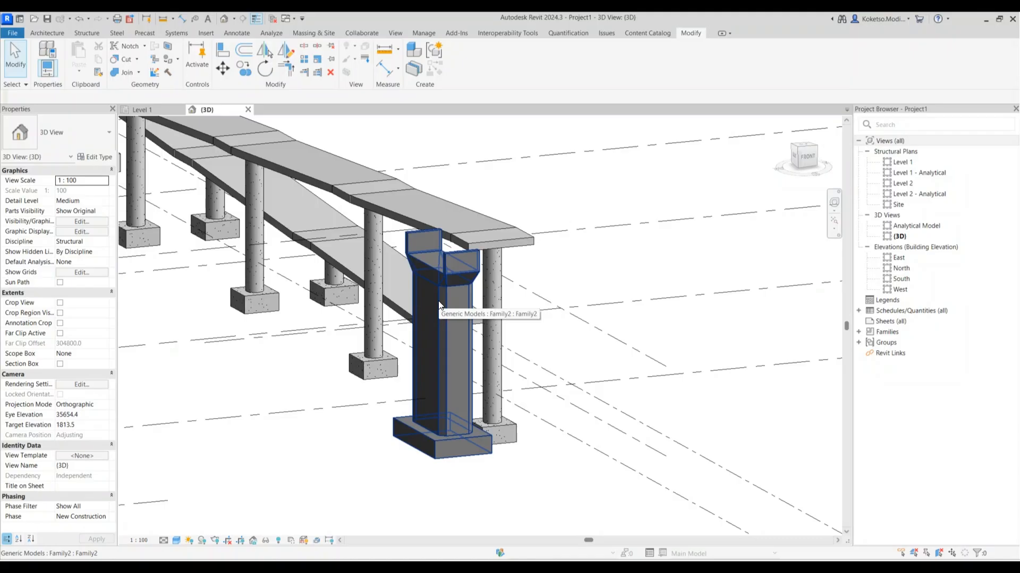
shift+middle_drag(440, 304, 536, 305)
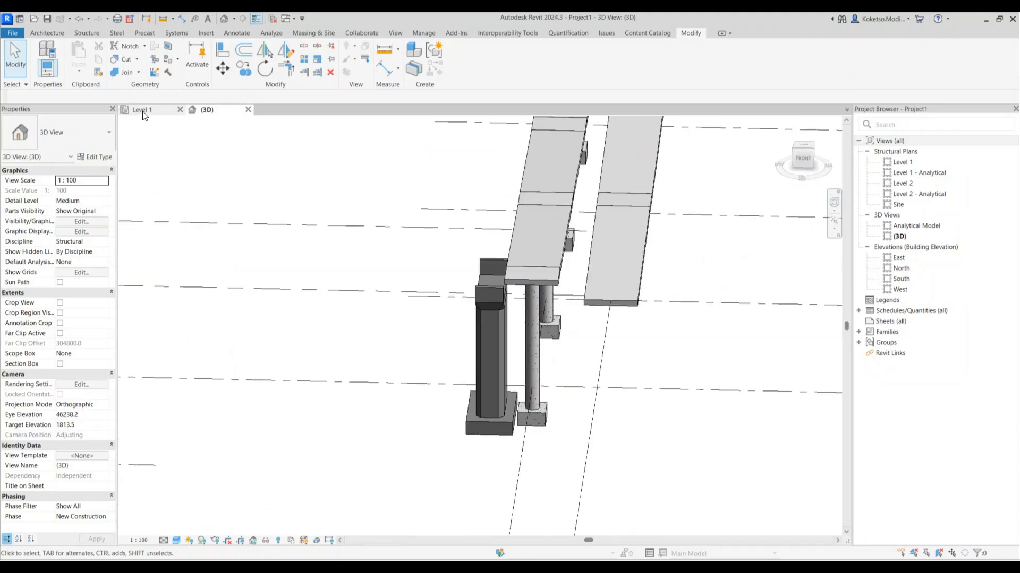
- In Level 1, start a horizontal reference plane from the slab joint's left endpoint beside the pier, running left
click(143, 109)
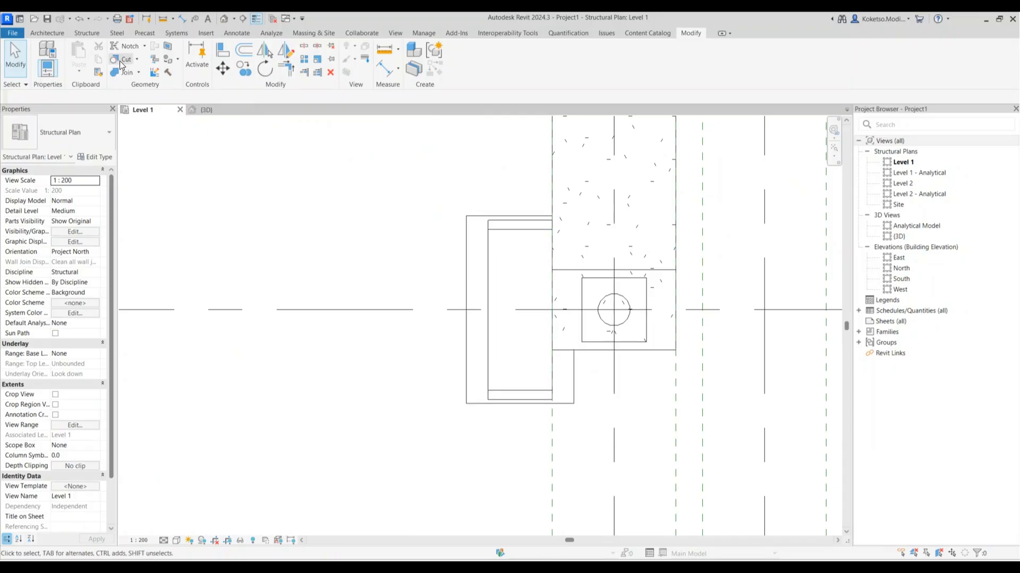
click(58, 33)
scroll(658, 295, down, 4)
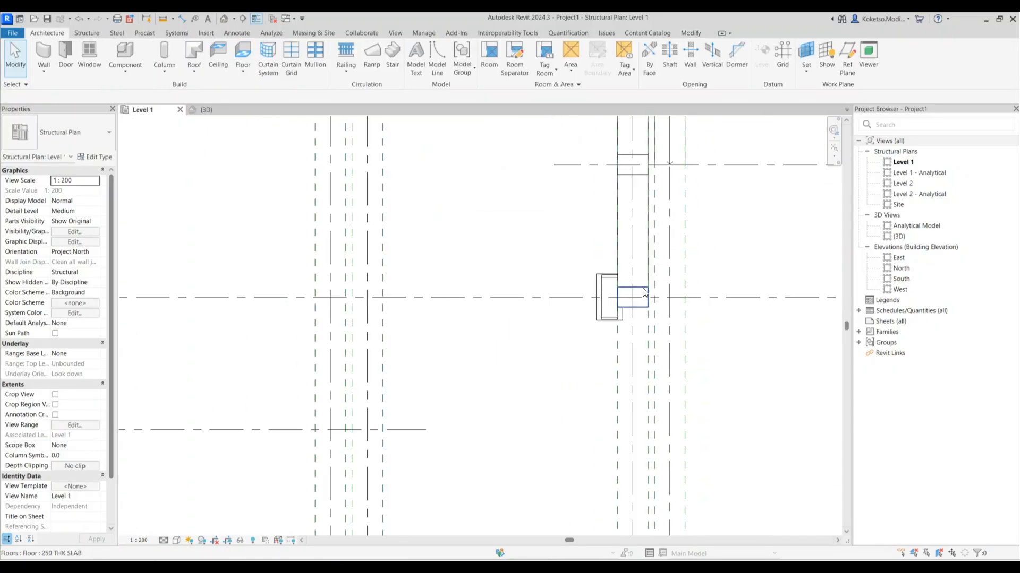
click(848, 63)
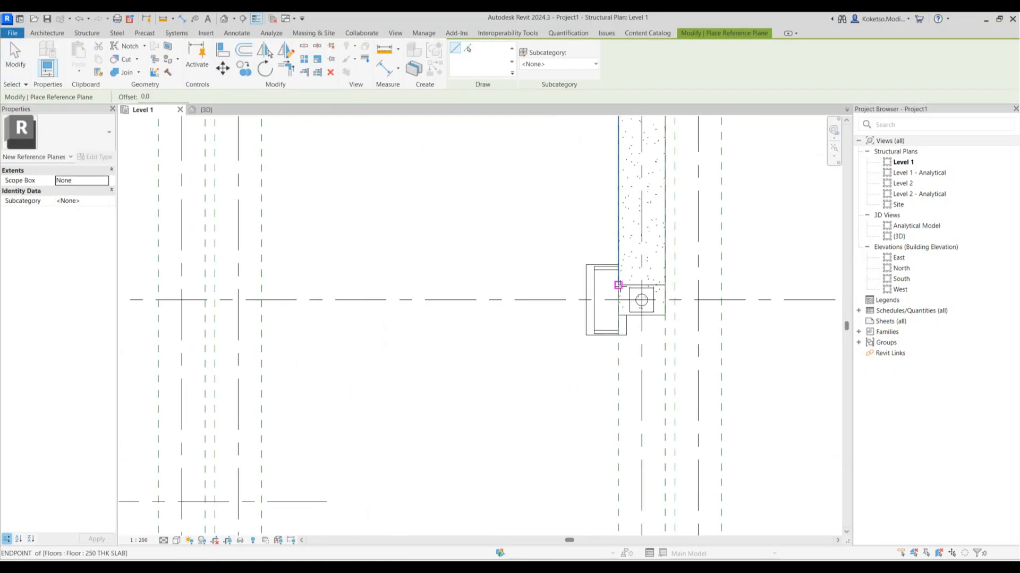
scroll(609, 287, up, 3)
scroll(598, 276, up, 2)
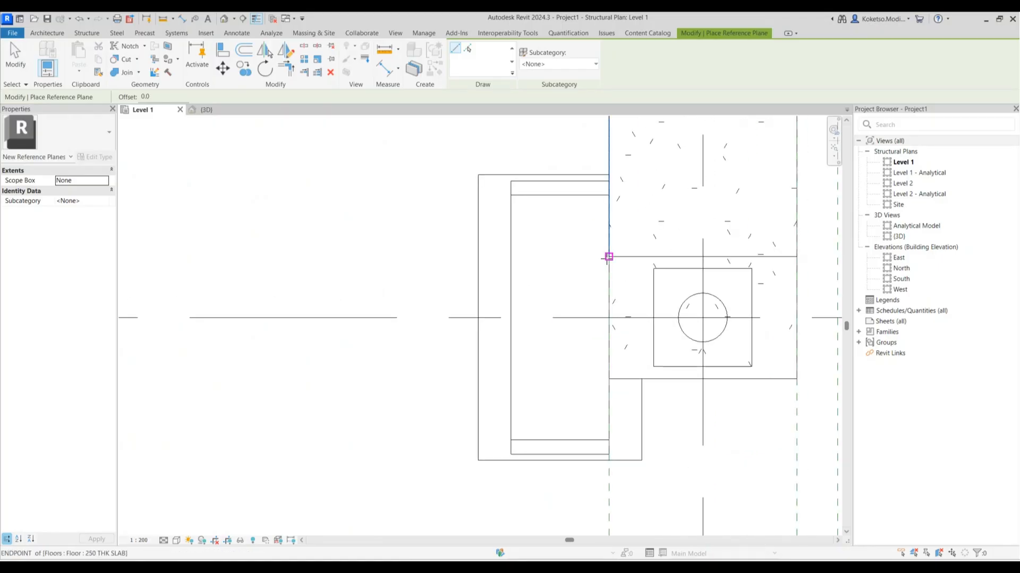
click(609, 256)
scroll(501, 269, down, 5)
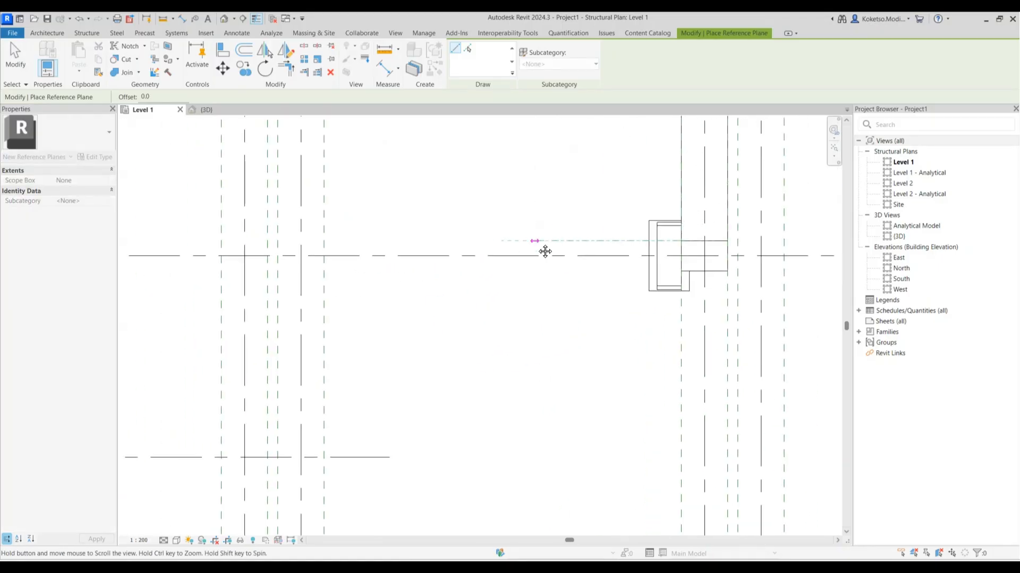
- Draw two horizontal reference planes from the upper and lower edges of the column across to the vertical grid line of the opposite bay
click(303, 239)
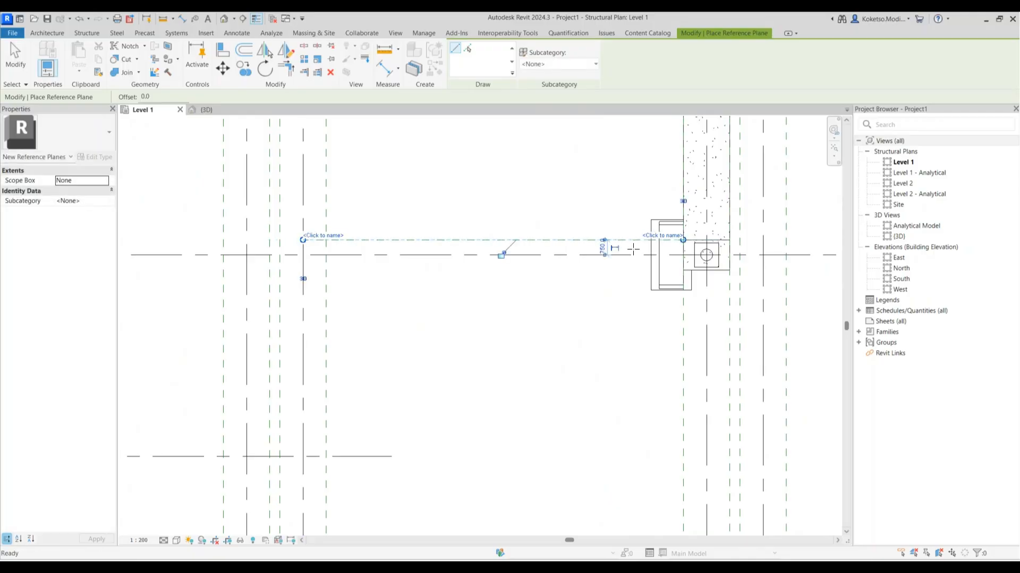
scroll(679, 269, up, 2)
click(685, 272)
scroll(659, 274, down, 2)
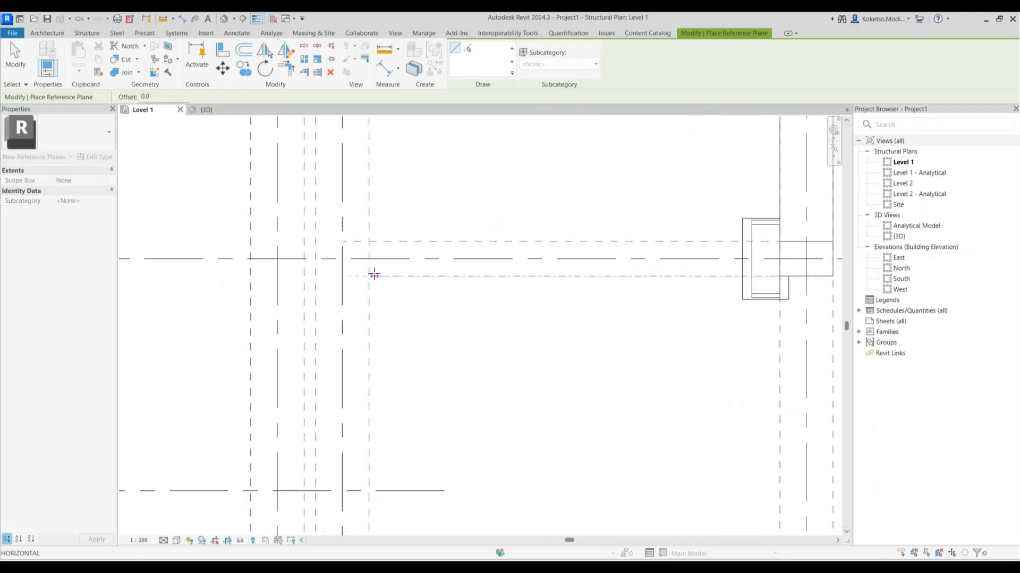
click(342, 274)
key(Escape)
key(Escape)
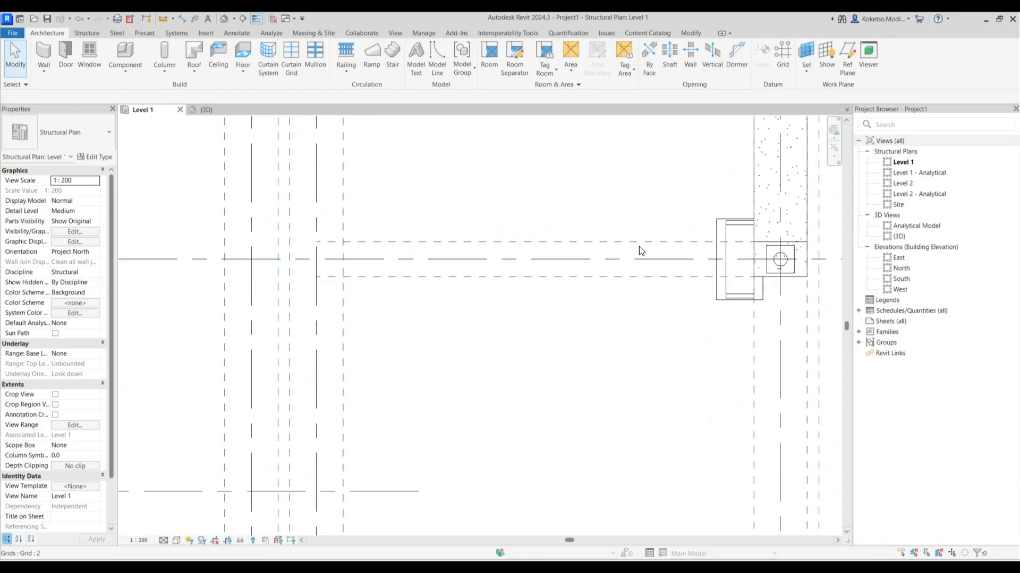
- Create a new family from the template Metric Structural Framing - Beams and Braces.rft
scroll(393, 212, down, 2)
scroll(447, 211, up, 1)
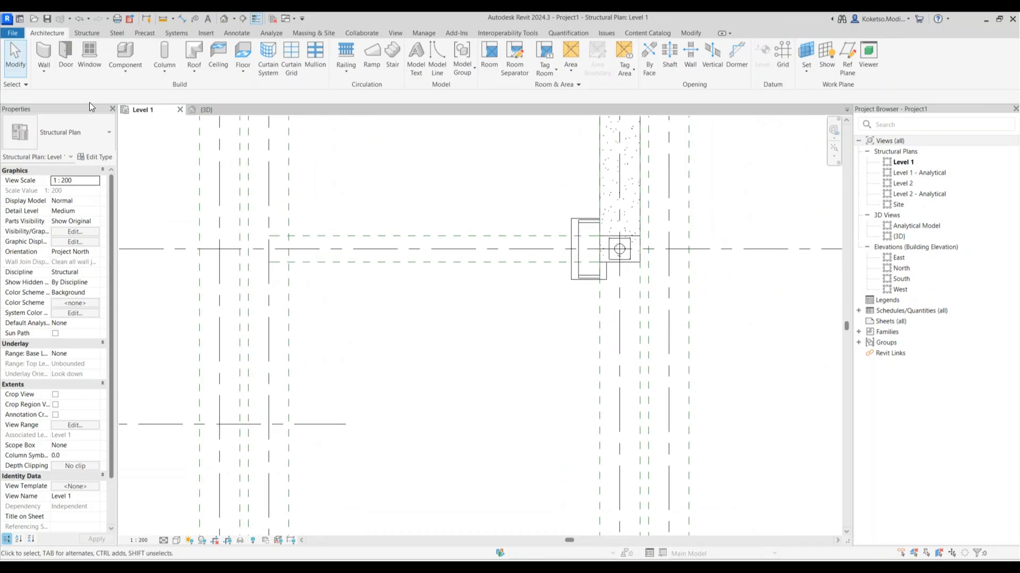
click(12, 33)
mouse_move(38, 69)
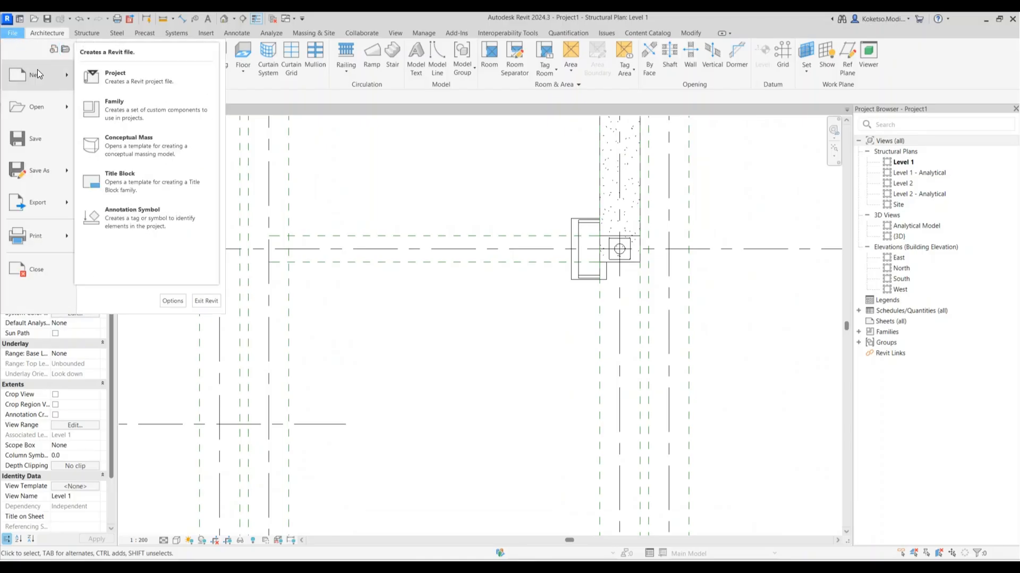
click(119, 104)
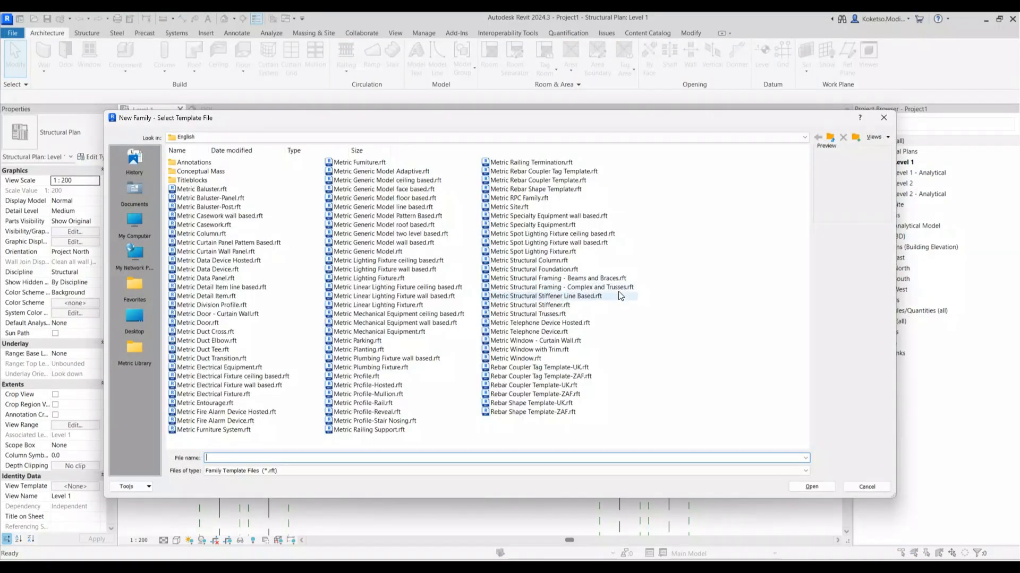
click(565, 279)
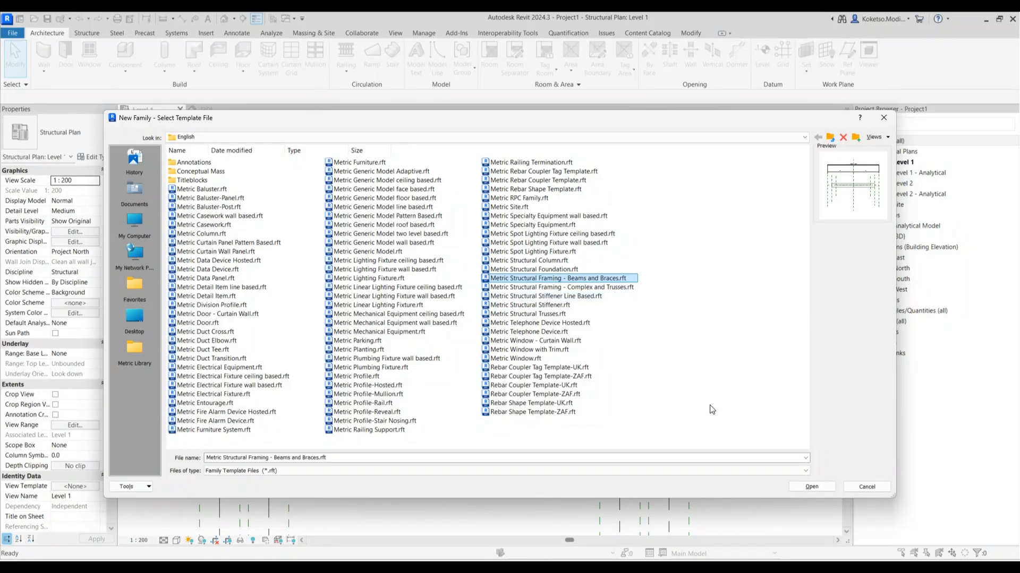
click(803, 487)
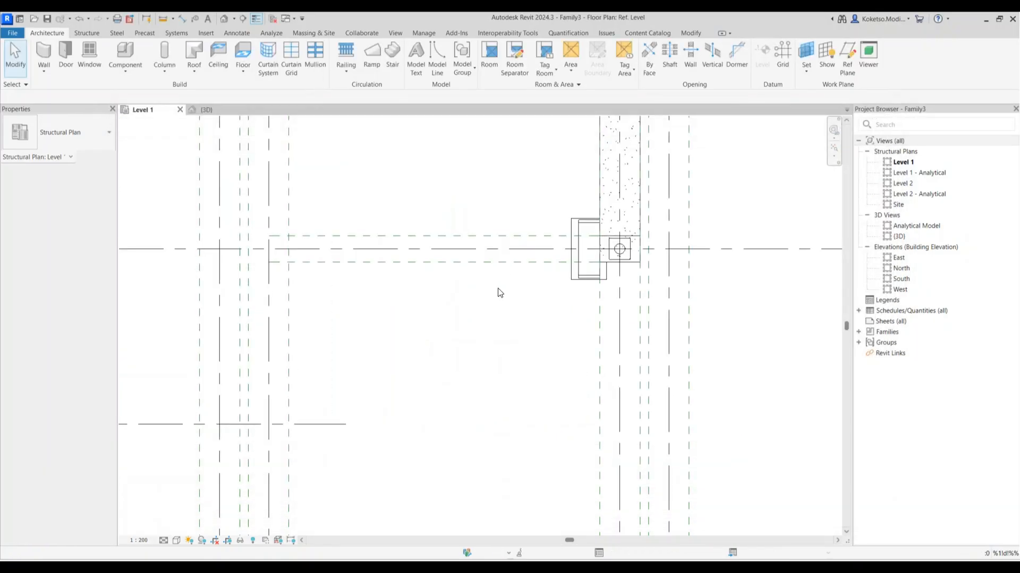
- Delete the template's default beam extrusion and the line along its centre from the Ref. Level plan
click(500, 316)
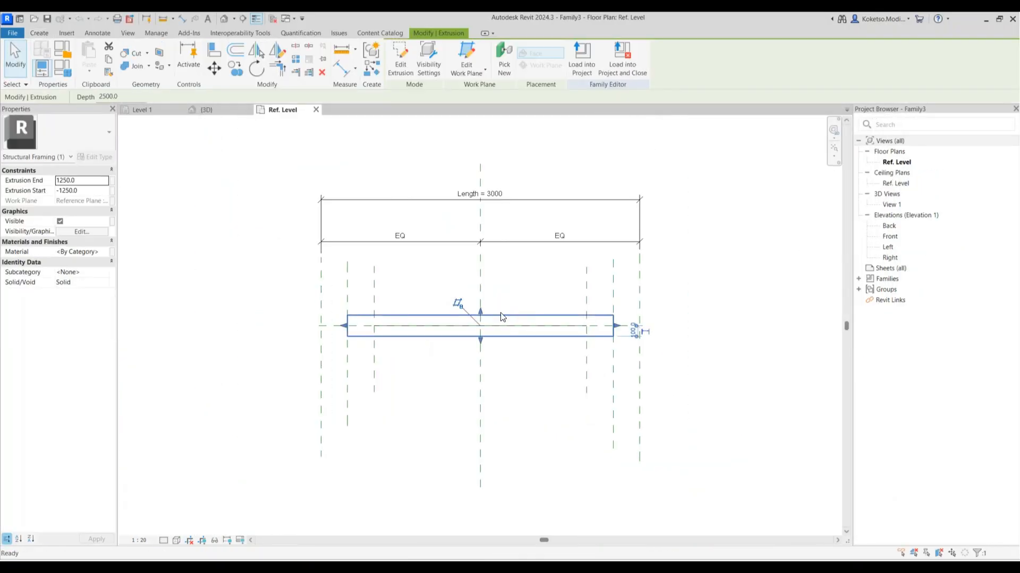
key(Delete)
click(523, 326)
key(Delete)
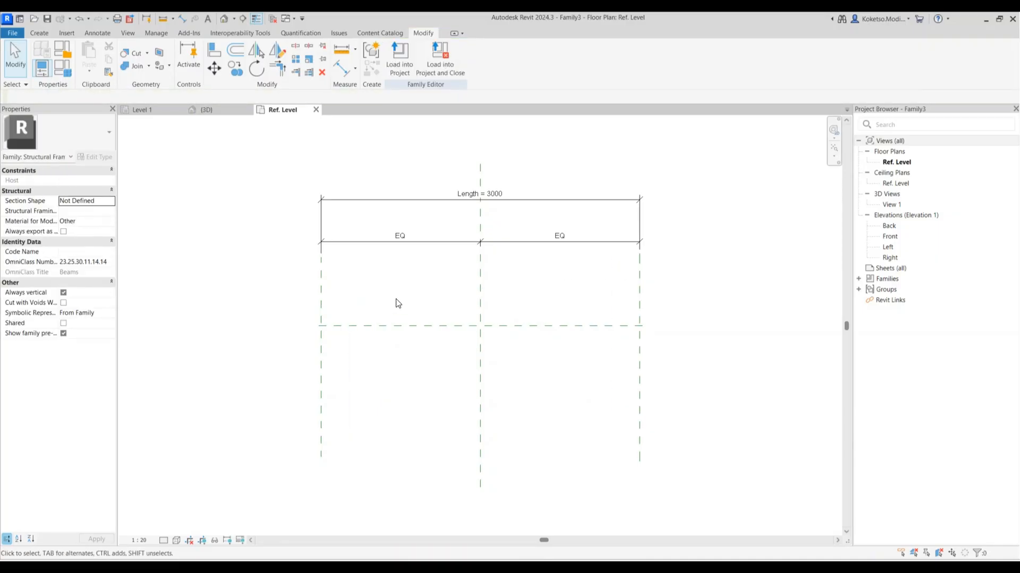
- In the Left elevation, draw a horizontal reference plane about 191 mm below the Ref. Level line, crossing the vertical centre plane
double_click(888, 247)
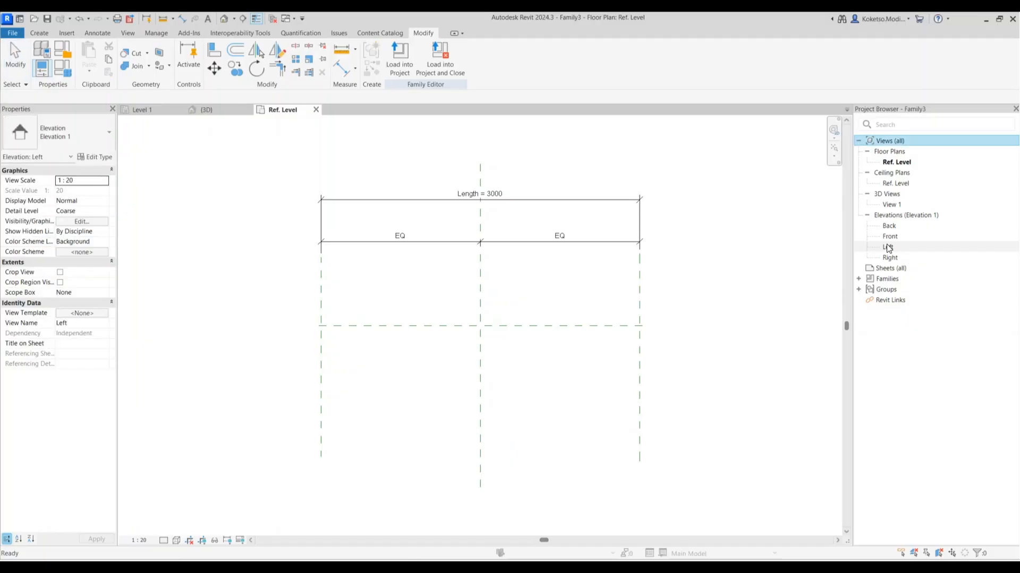
scroll(468, 276, down, 2)
middle_drag(451, 349, 460, 242)
scroll(430, 324, up, 3)
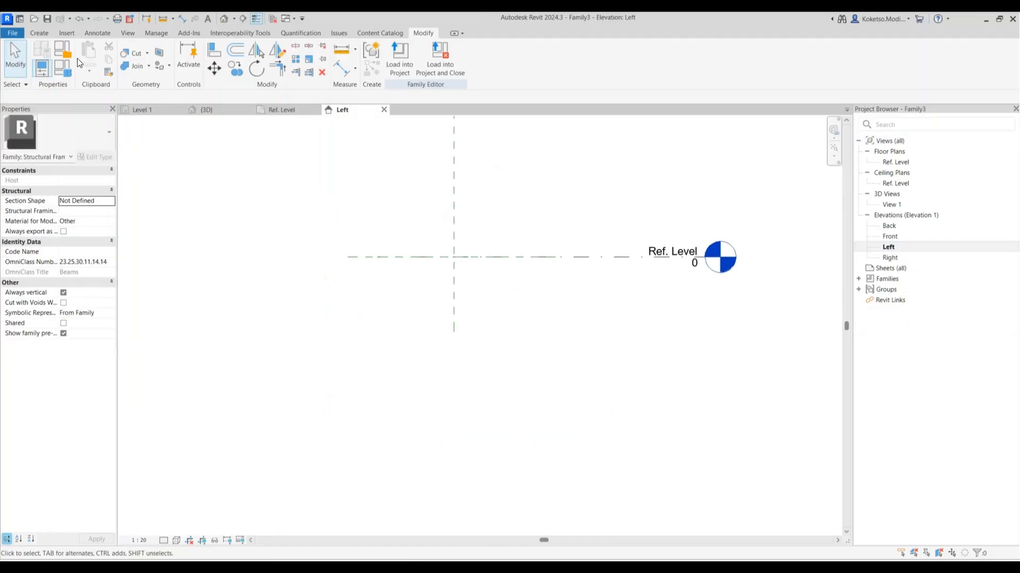
click(38, 32)
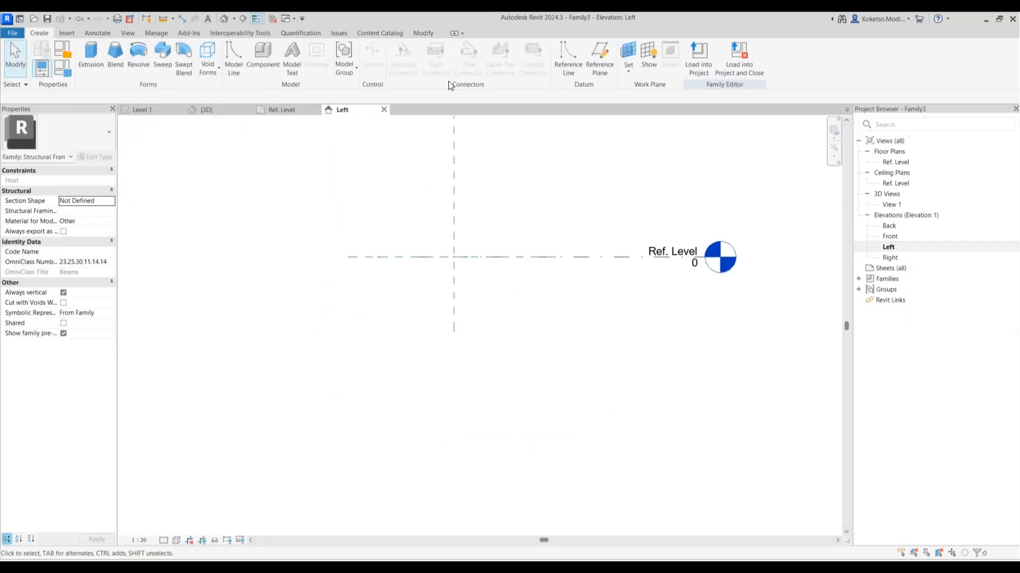
click(605, 68)
scroll(482, 273, up, 1)
click(346, 274)
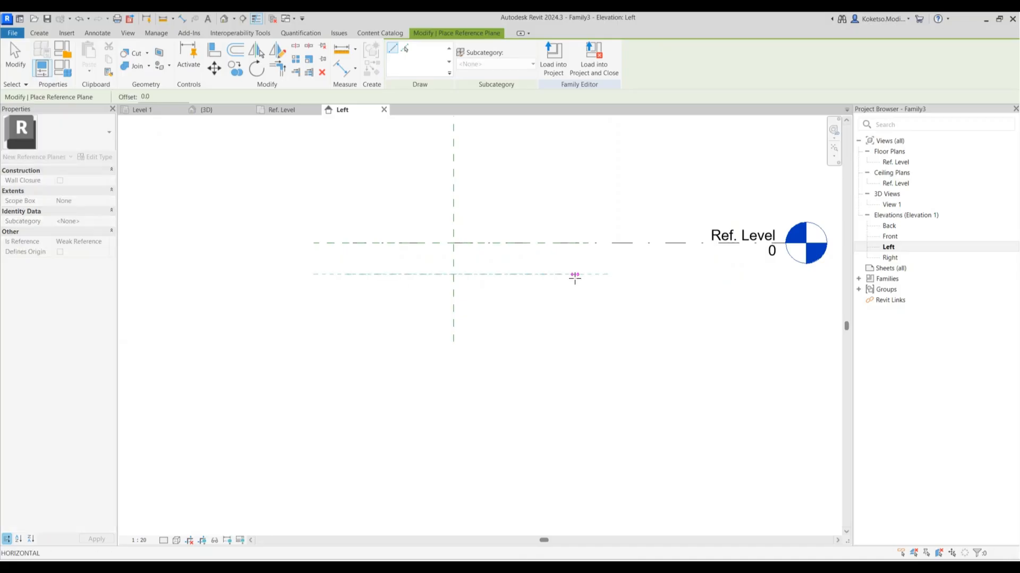
click(589, 274)
key(Escape)
- Set the new horizontal reference plane's distance below Ref. Level to 45 mm
click(400, 274)
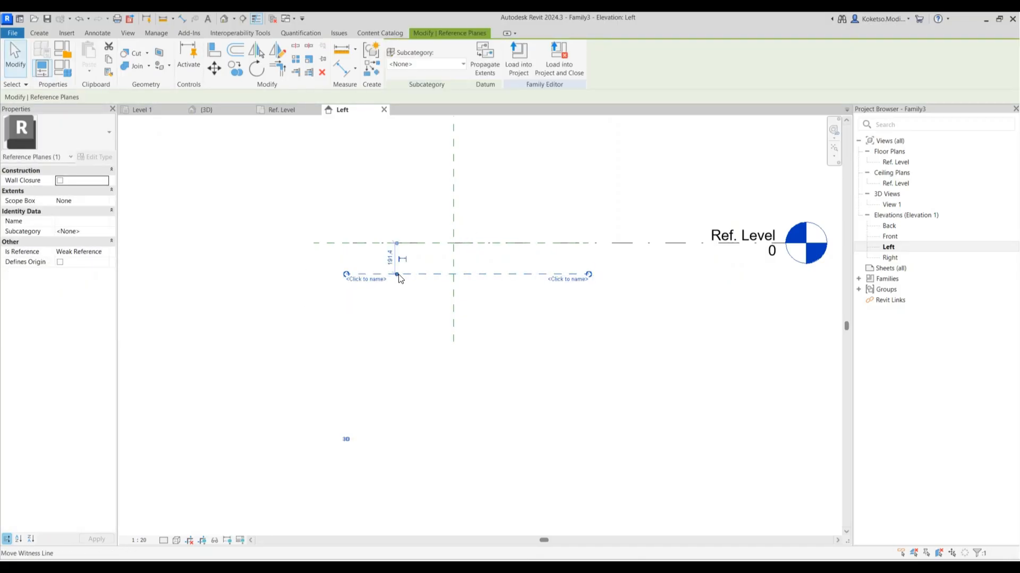
click(388, 258)
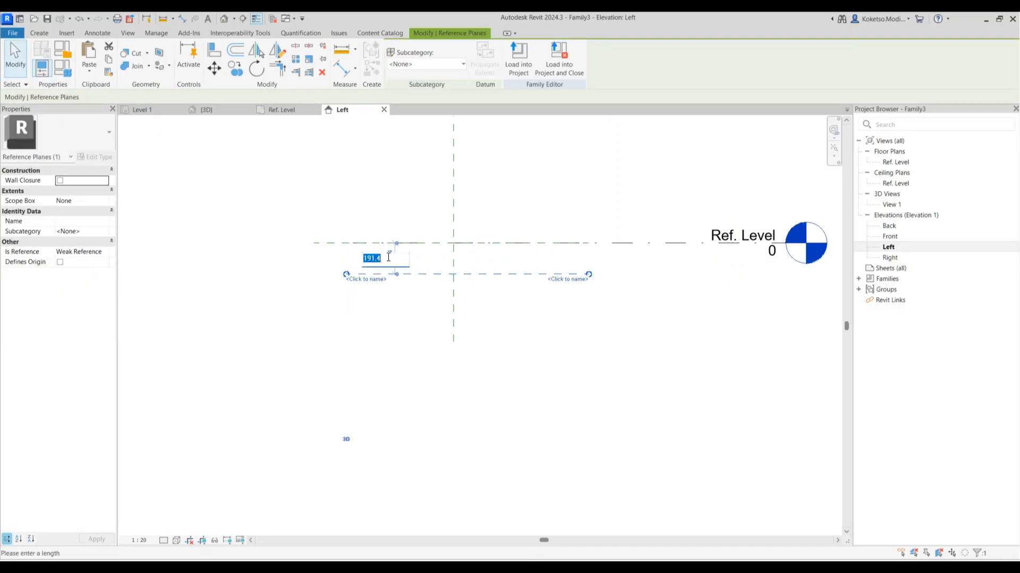
key(Return)
scroll(401, 253, up, 2)
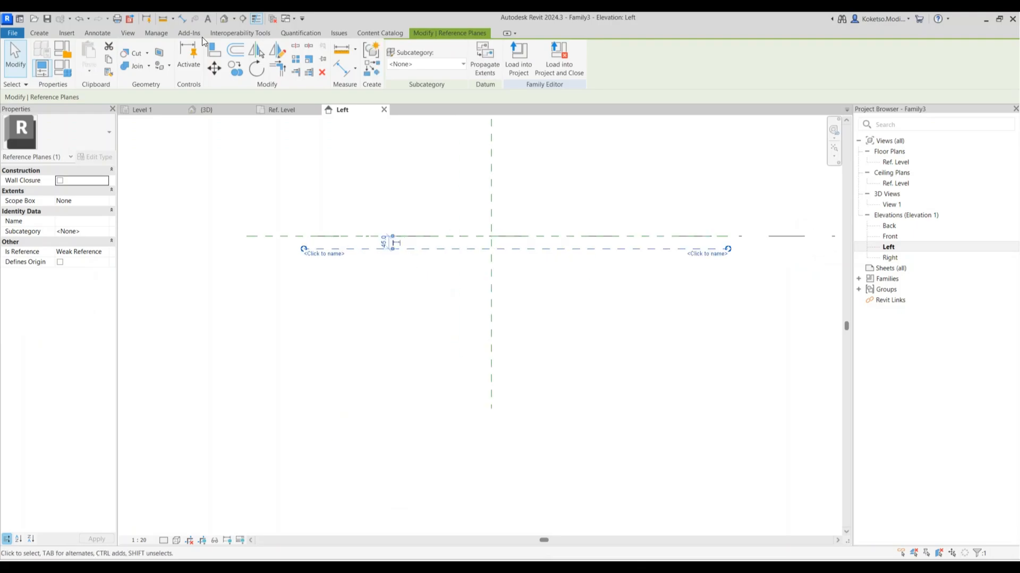
- Copy the horizontal reference plane downward four times in succession, with the first copy offset 105 mm and the last 125 mm
click(237, 68)
click(442, 249)
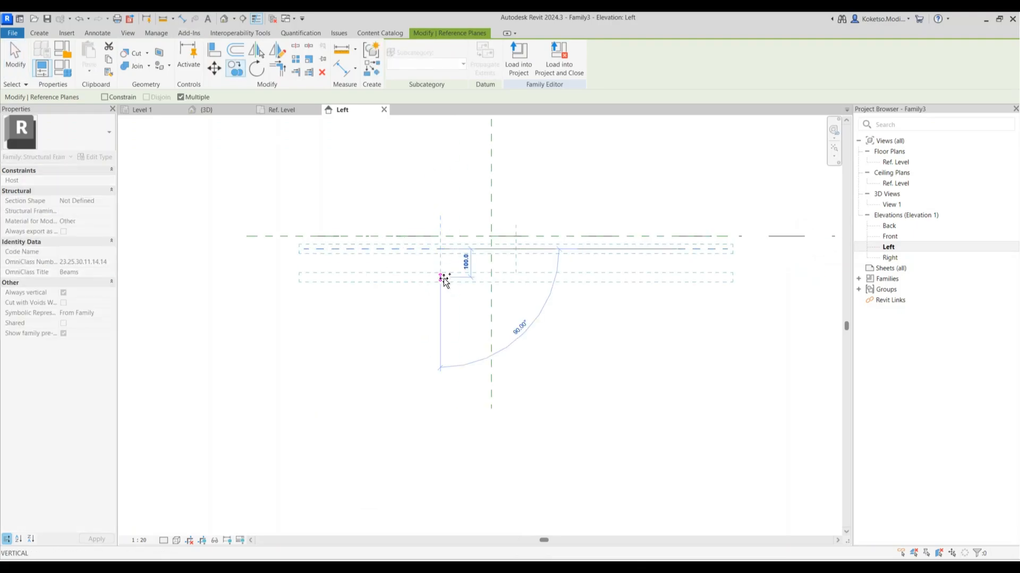
text(105)
key(Return)
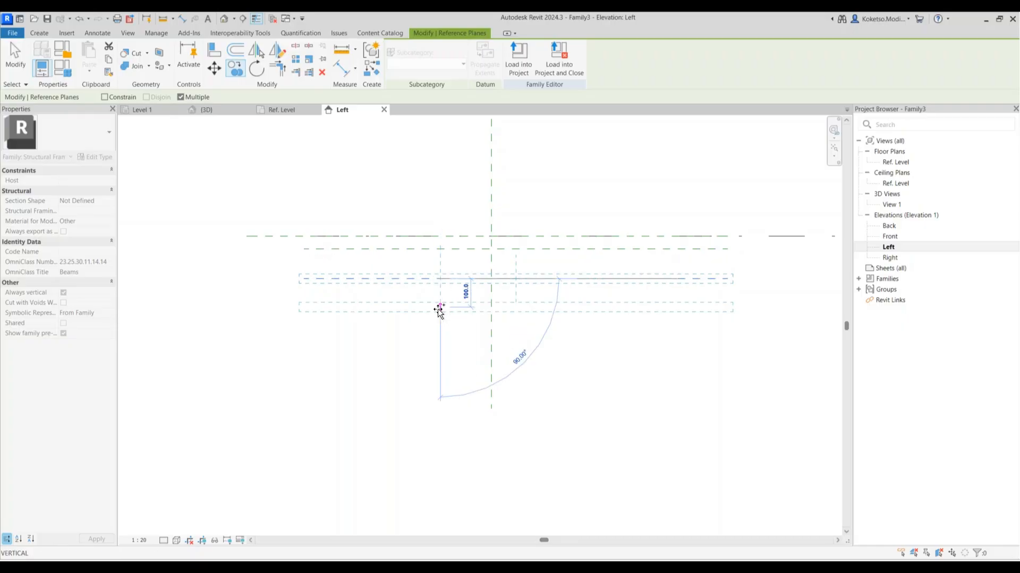
key(Return)
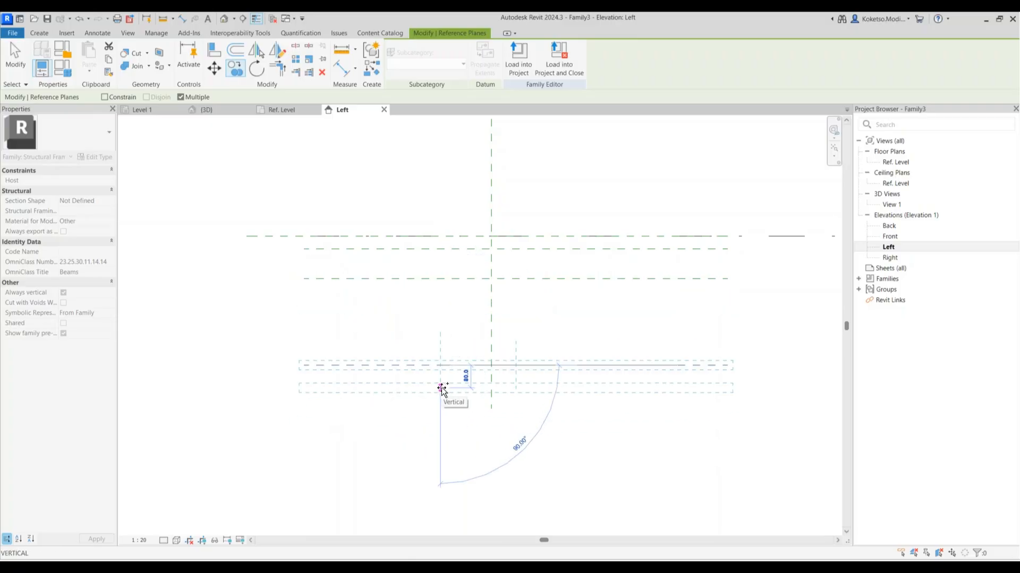
text(125)
key(Return)
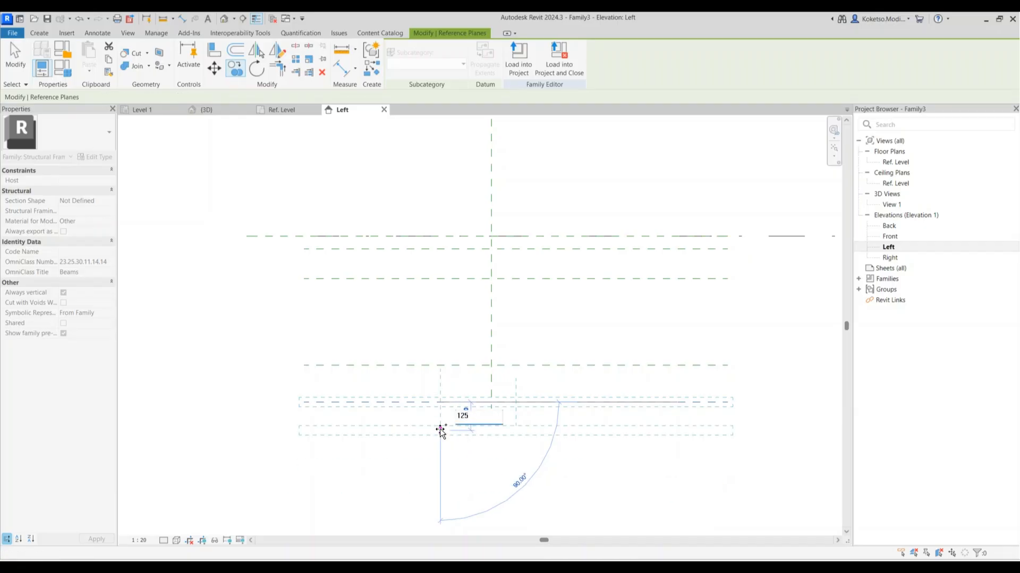
key(Return)
key(Escape)
key(Escape)
- Extend the Center (Front/Back) plane below the lowest horizontal plane and draw flanking vertical reference planes about 166 mm and 200 mm from it
click(492, 386)
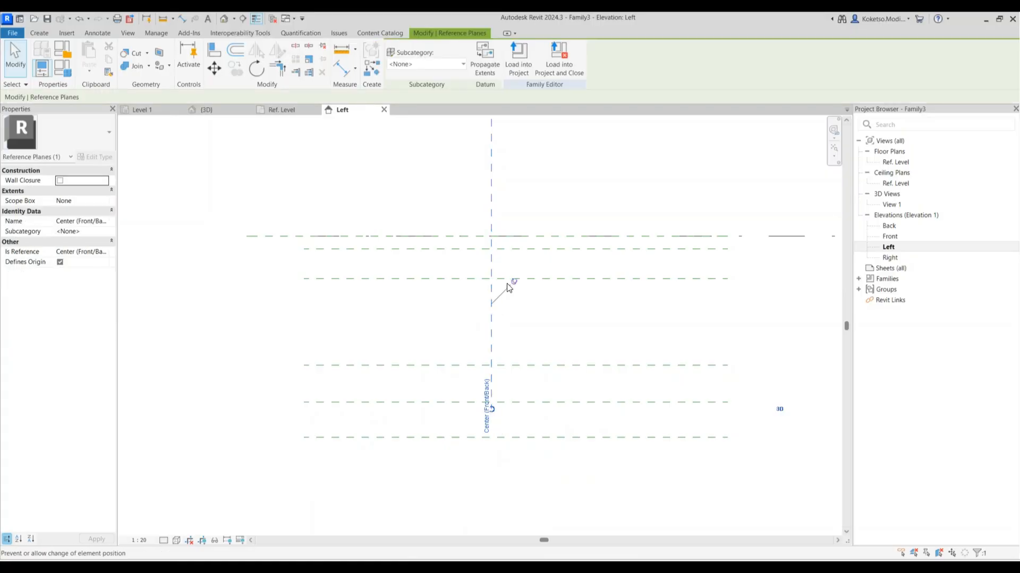
key(Escape)
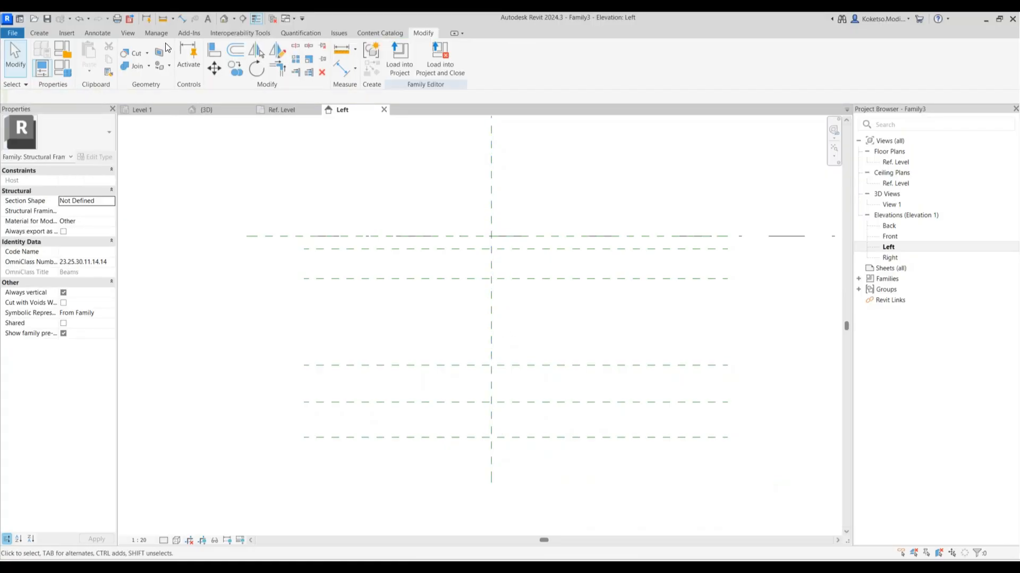
click(35, 32)
click(598, 53)
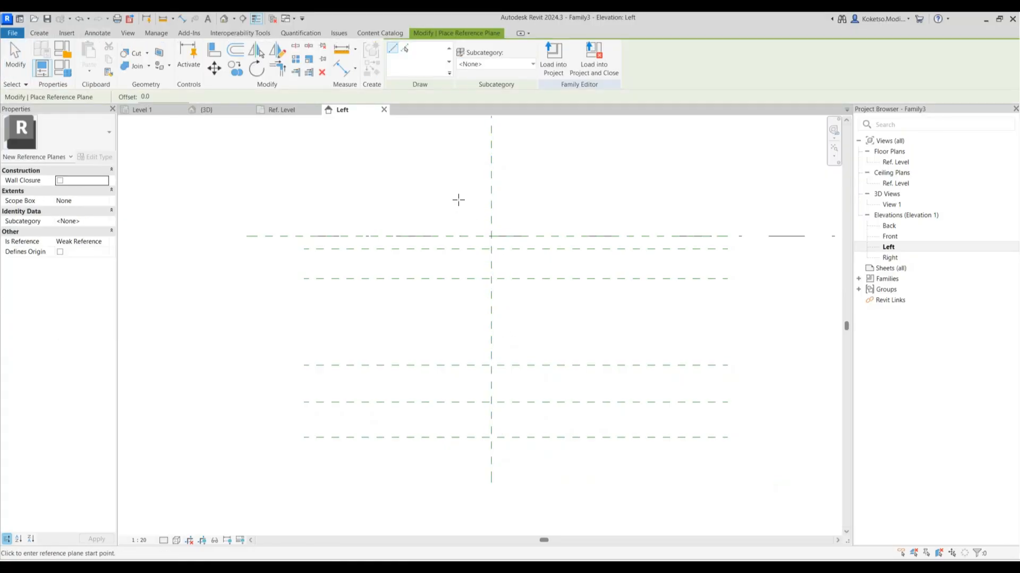
click(445, 190)
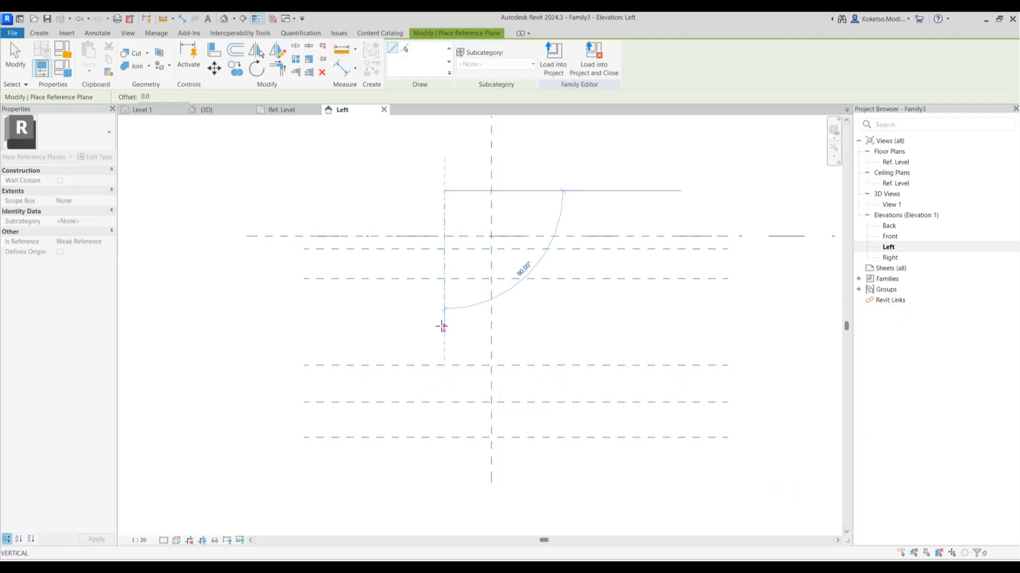
click(444, 364)
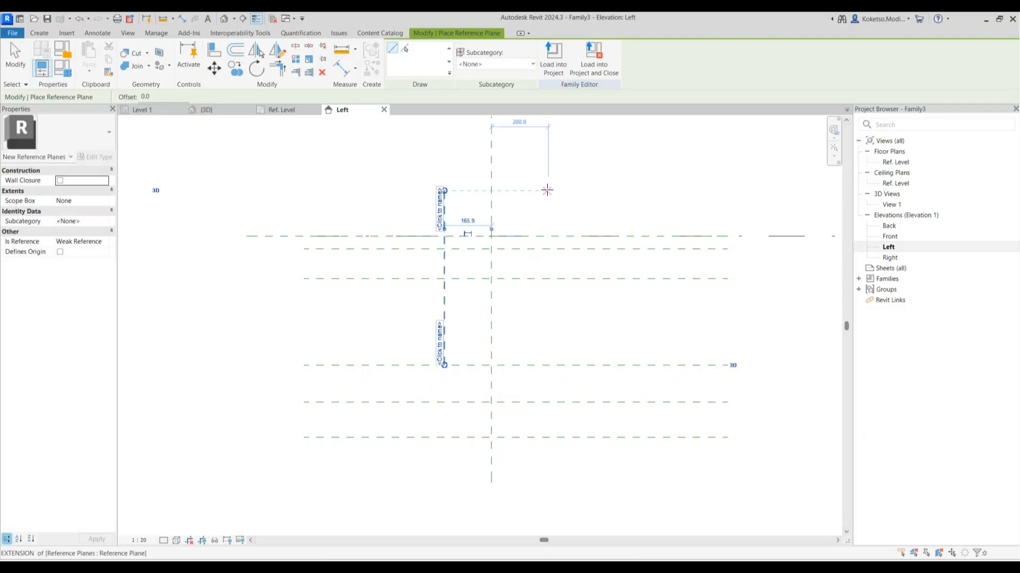
click(548, 190)
click(548, 365)
key(Escape)
key(Escape)
- Set the two outer vertical reference planes 180 mm from the centre plane, one on each side
click(445, 217)
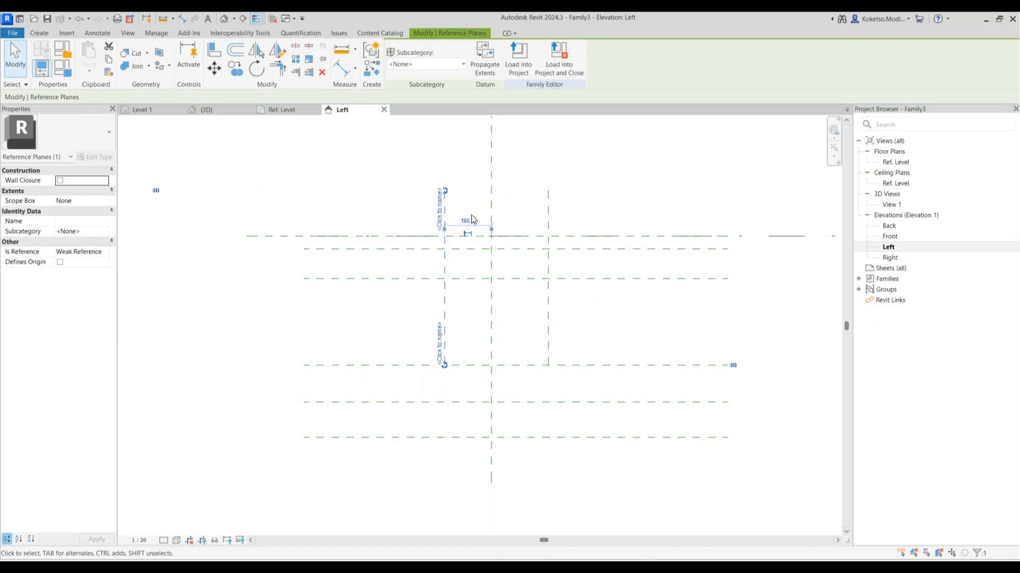
click(453, 216)
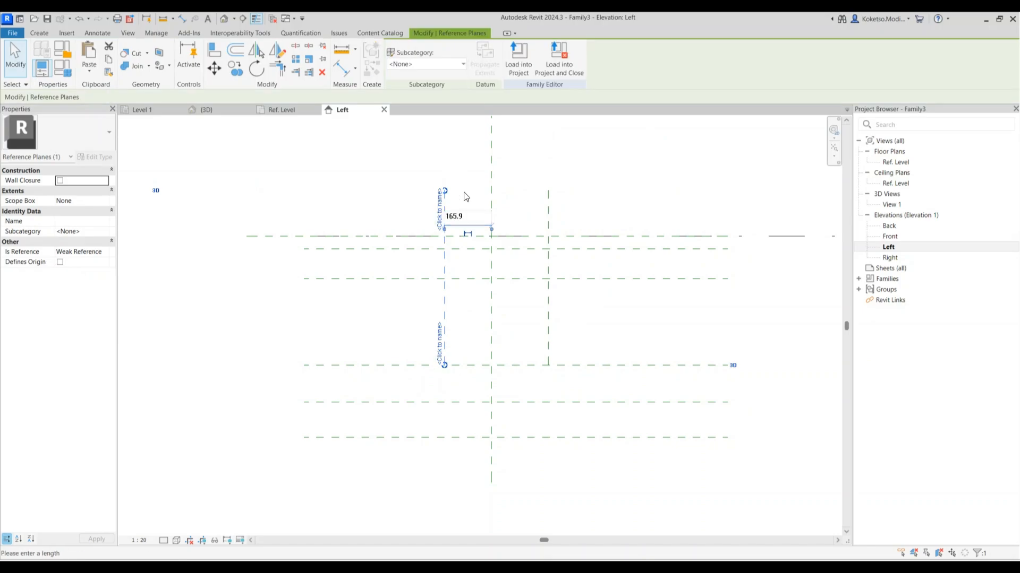
click(465, 197)
click(464, 221)
double_click(469, 220)
text(180)
key(Return)
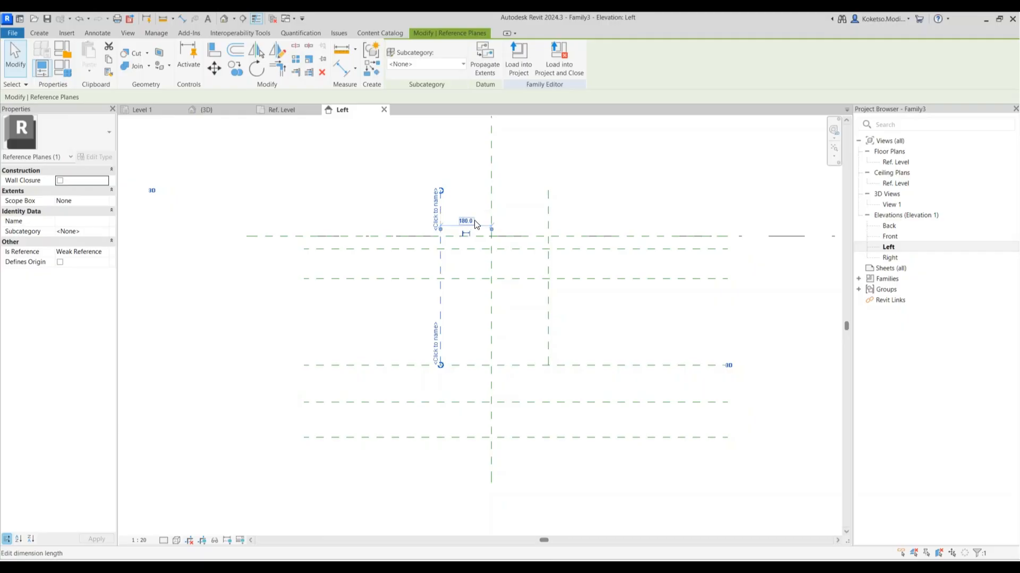
click(547, 226)
click(524, 221)
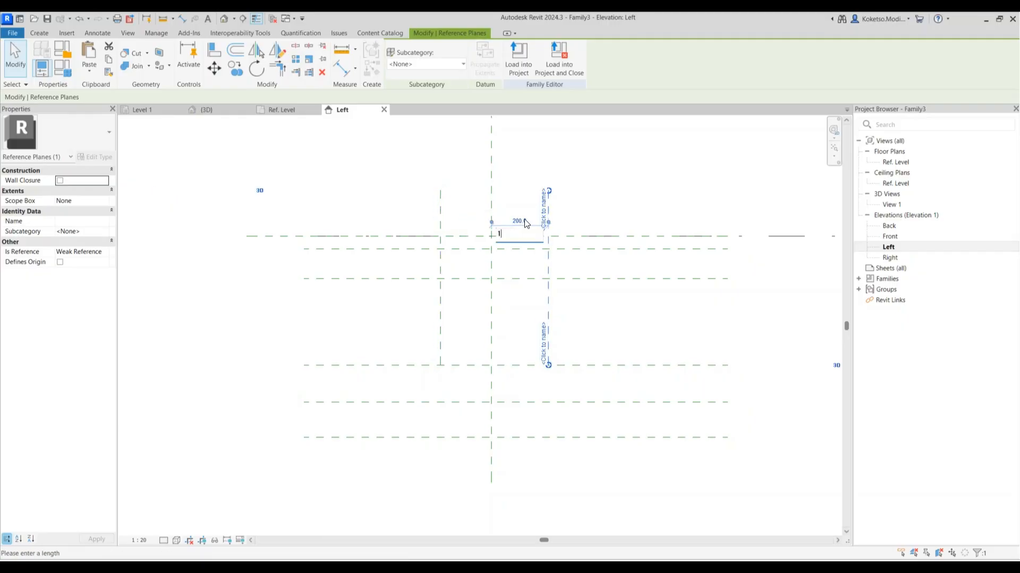
key(Return)
key(Escape)
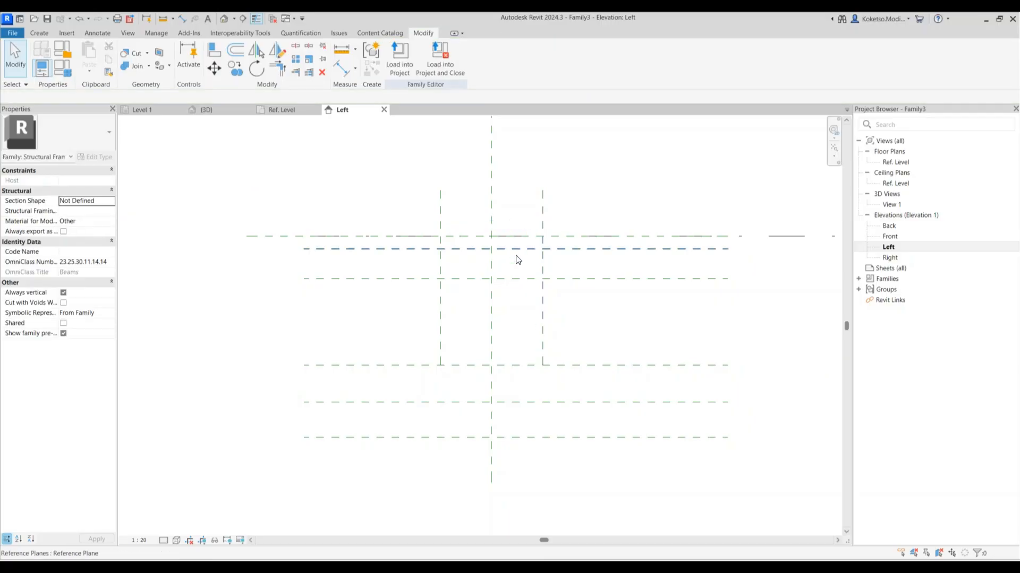
- Draw two inner vertical reference planes about 80 mm either side of the centre plane, between the third and fourth horizontal planes from above
click(43, 33)
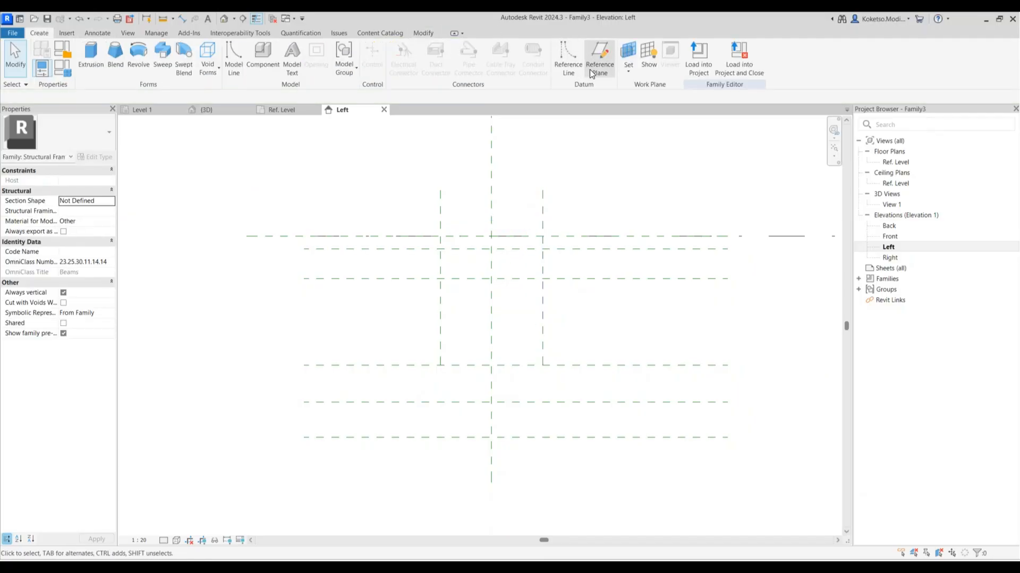
click(599, 53)
click(470, 365)
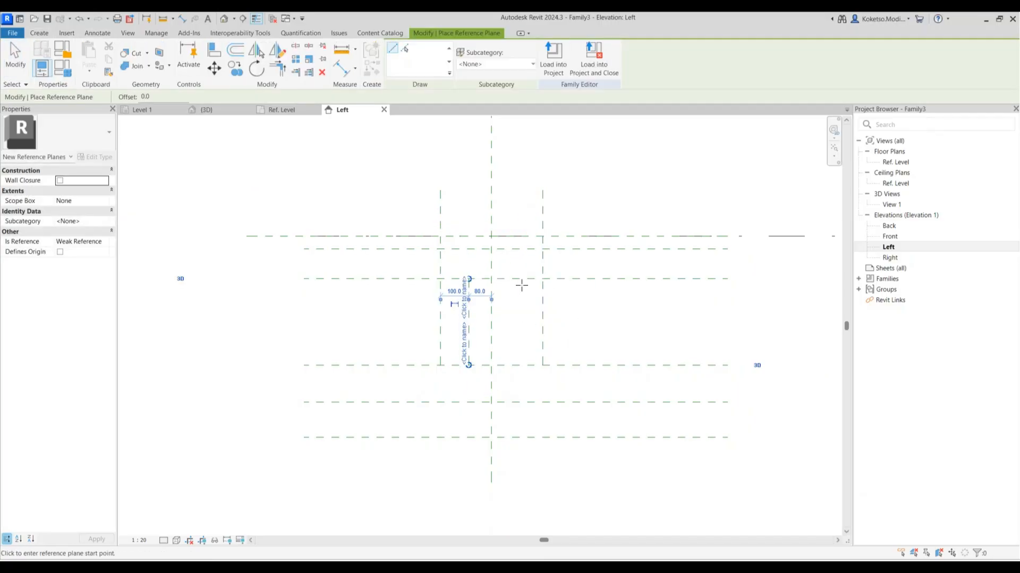
click(514, 280)
click(514, 365)
key(Escape)
key(Escape)
- Set the two inner vertical reference planes 75 mm from the centre plane, one on each side
click(469, 317)
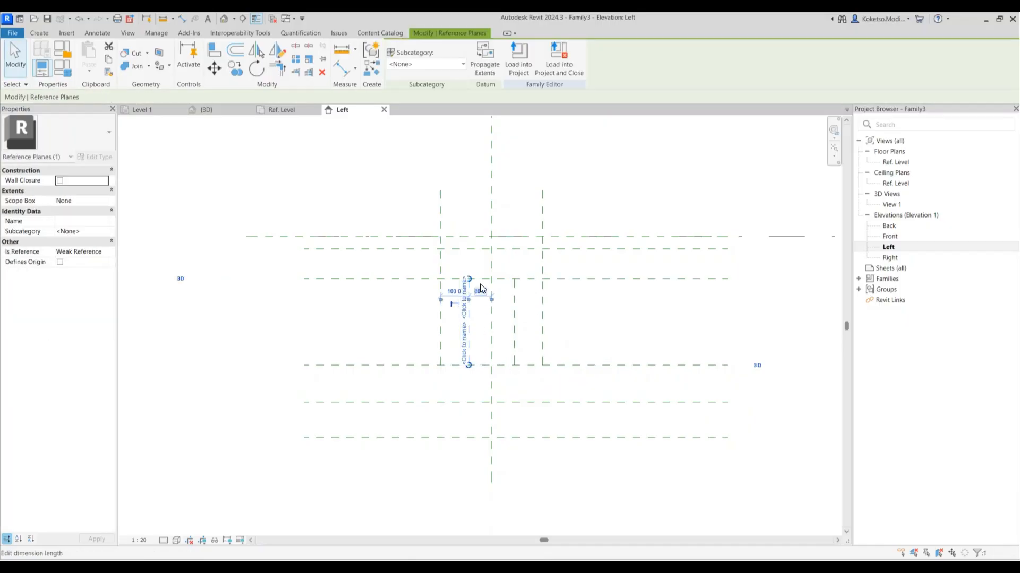
click(464, 287)
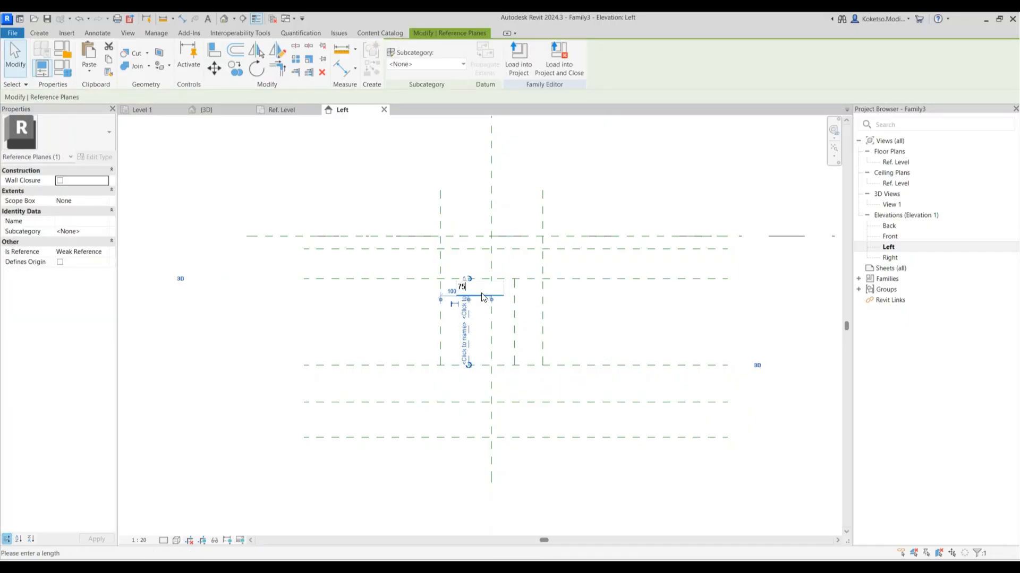
key(Return)
click(516, 303)
click(501, 290)
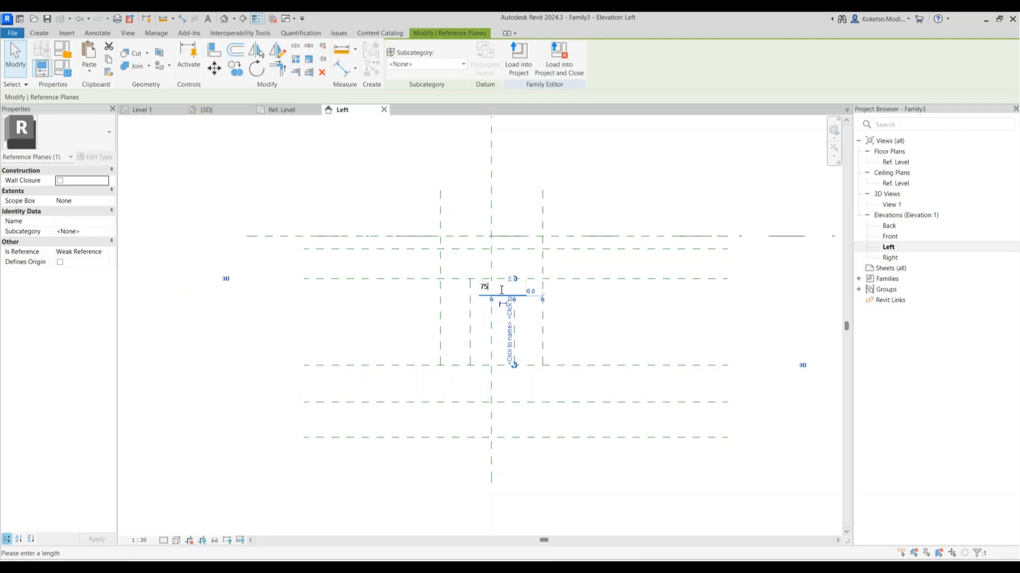
key(Return)
click(591, 317)
- Draw two lower vertical reference planes about 240 mm and 260 mm either side of the centre plane, spanning the three lowest horizontal planes
click(40, 33)
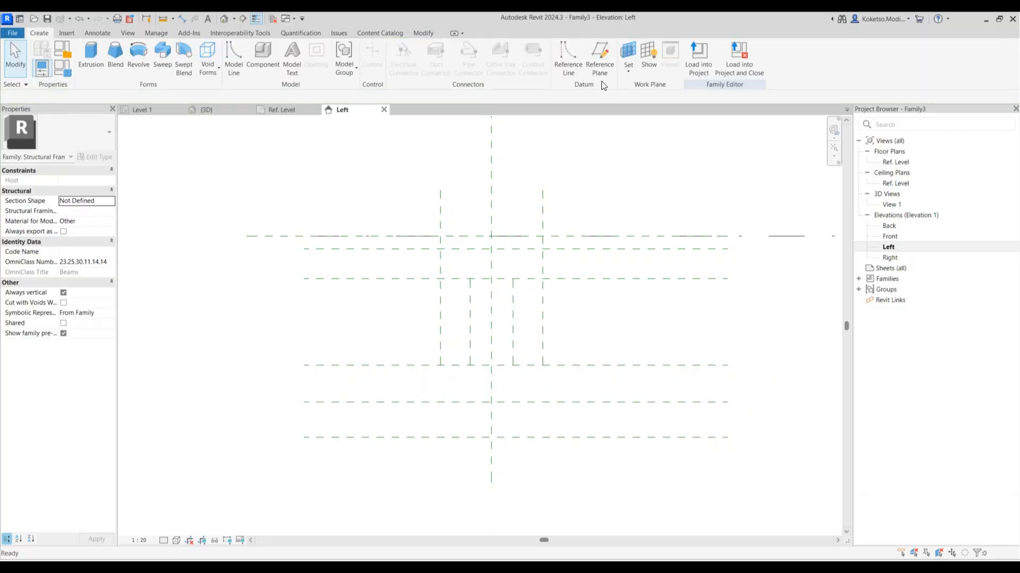
click(599, 58)
click(423, 365)
click(423, 438)
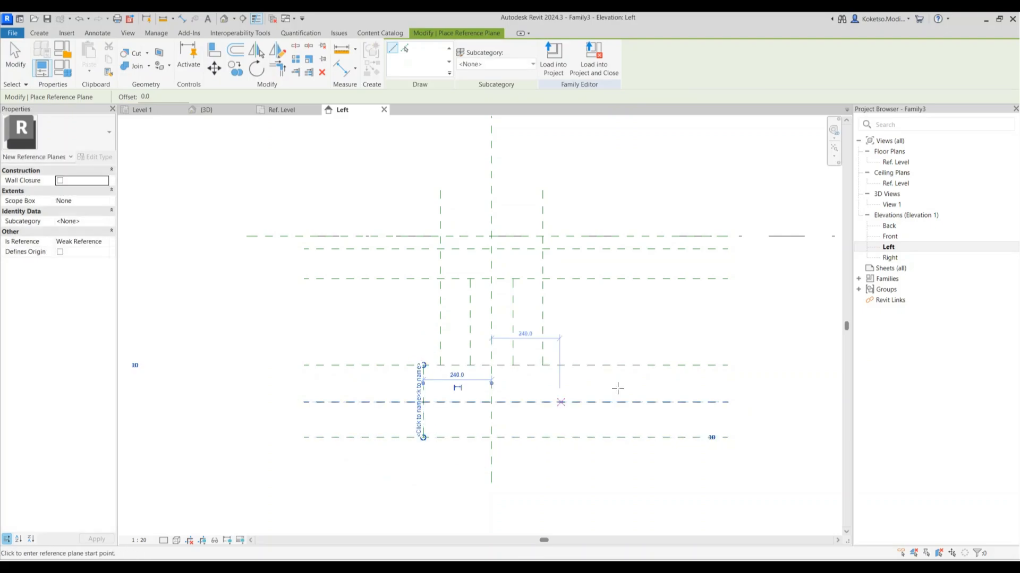
click(565, 366)
click(565, 438)
key(Escape)
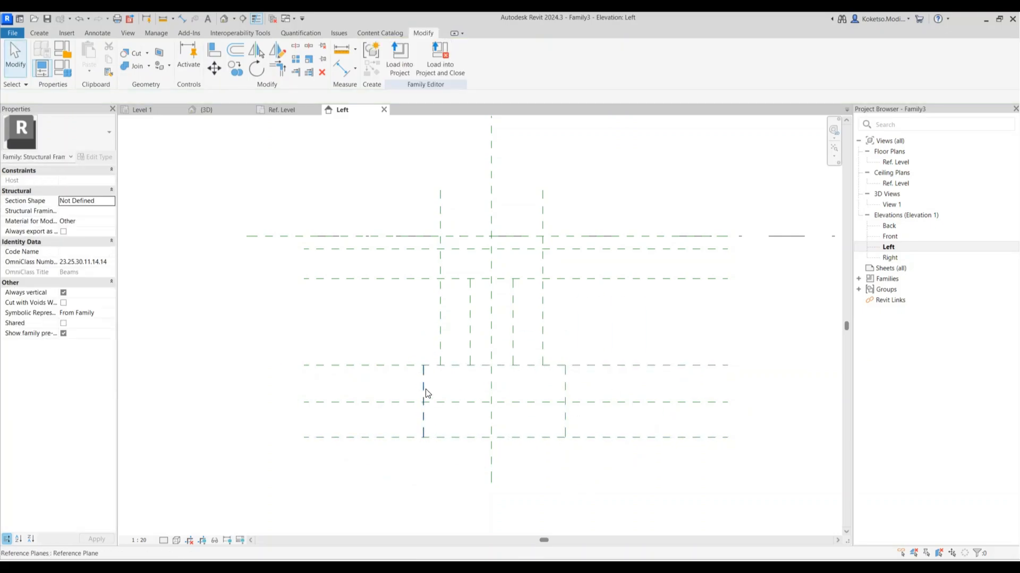
- Set the two lower vertical reference planes 205 mm from the centre plane, one on each side
click(423, 393)
click(457, 371)
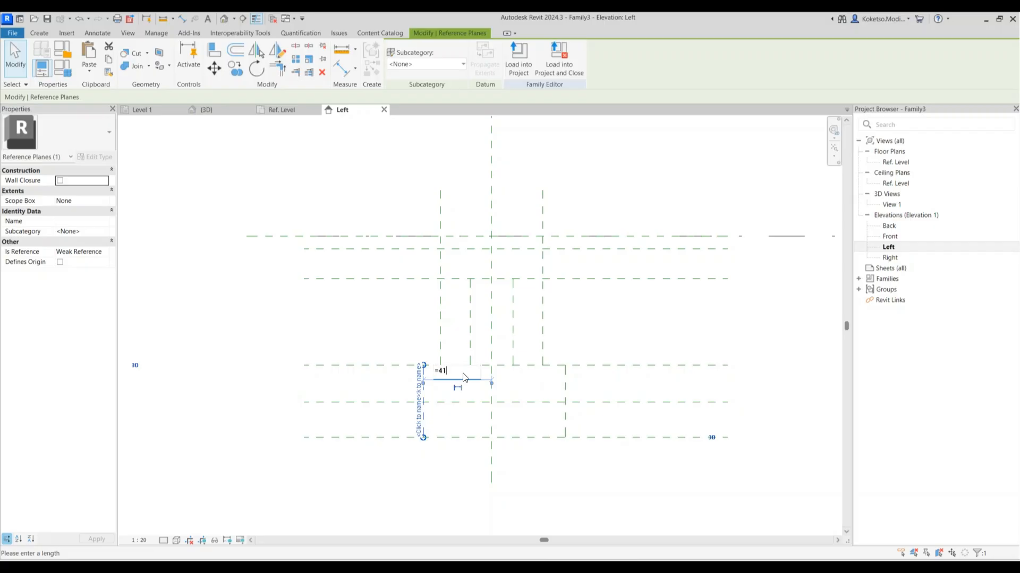
key(Return)
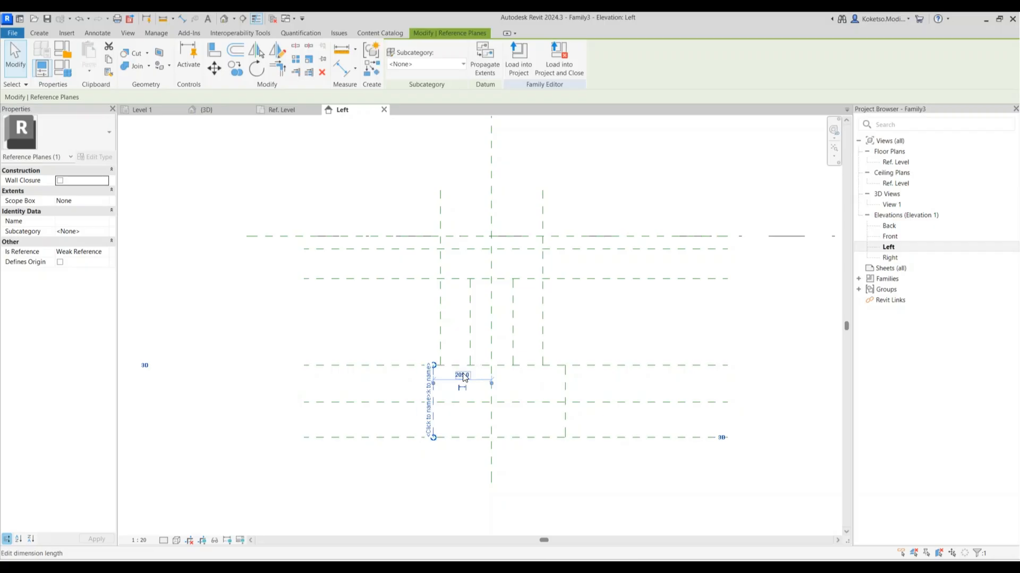
click(564, 393)
click(525, 376)
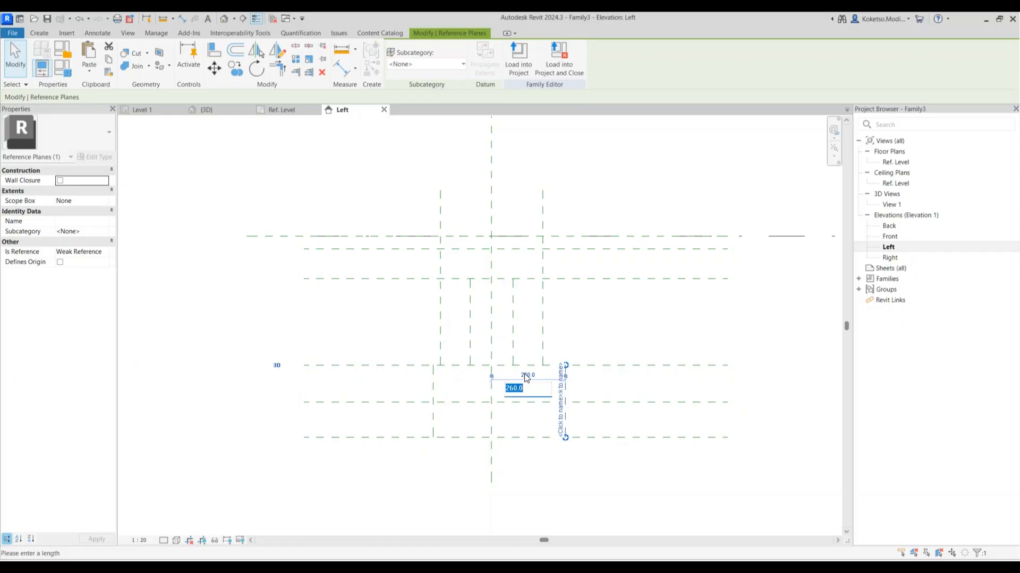
text(205)
key(Return)
key(Escape)
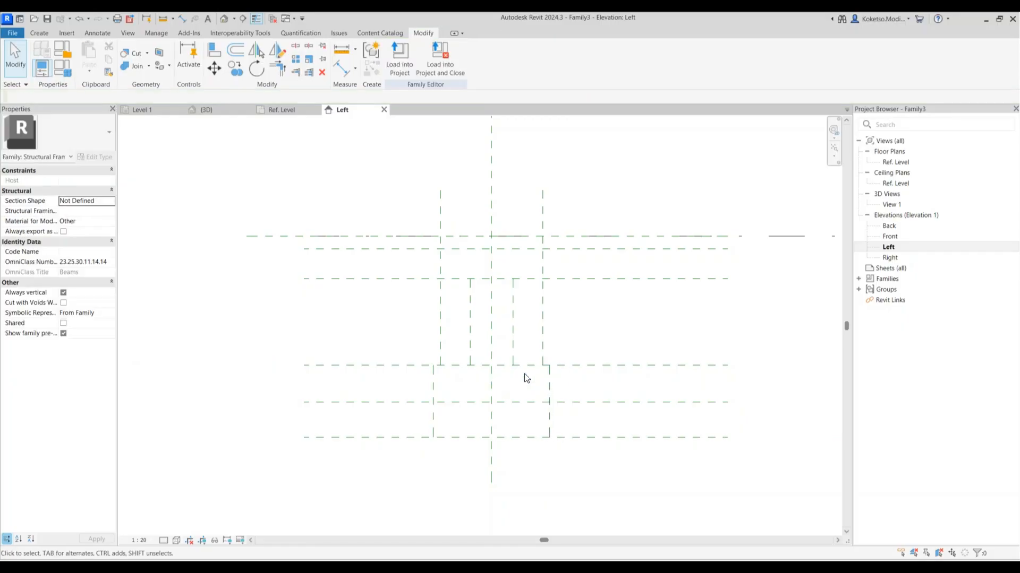
- Start an extrusion sketch with Reference Plane : Left as its work plane
scroll(506, 379, up, 2)
middle_drag(493, 372, 460, 361)
click(38, 33)
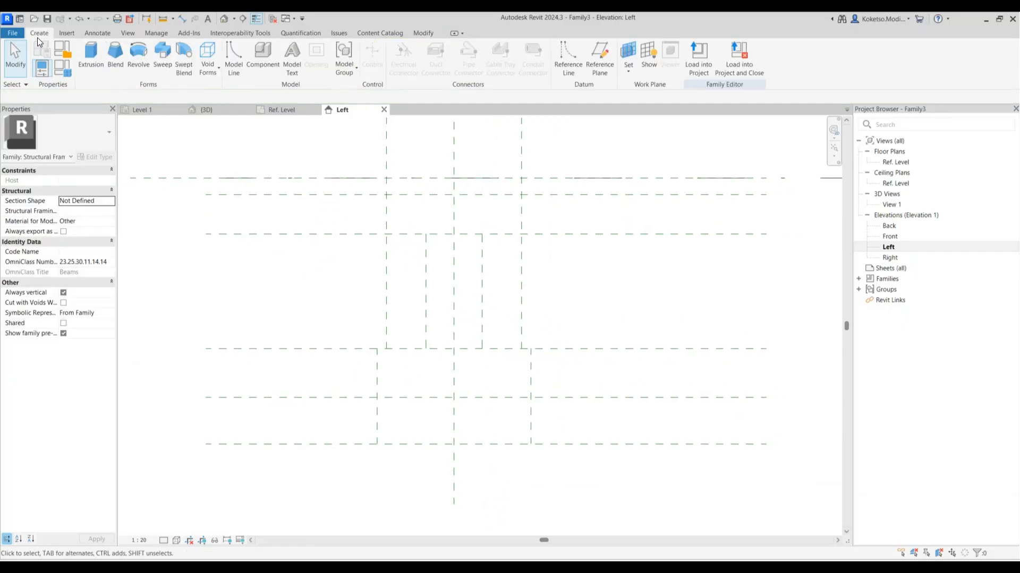
click(93, 68)
click(496, 290)
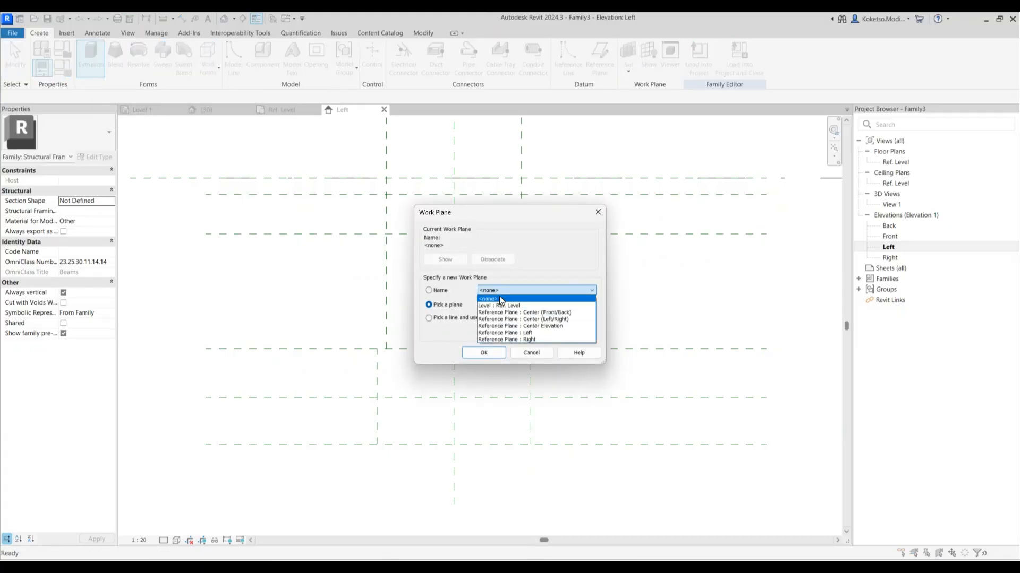
click(523, 333)
click(486, 351)
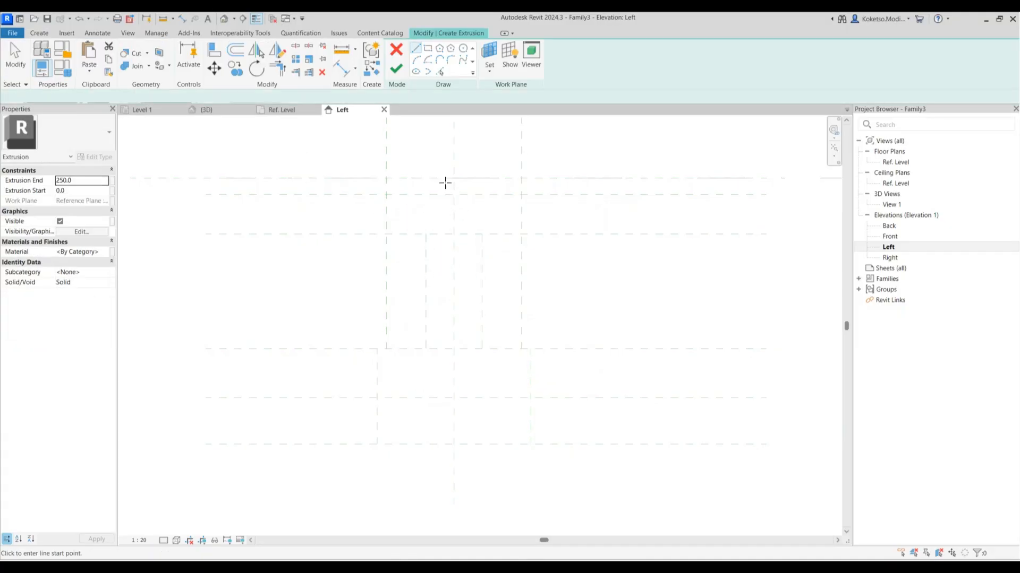
- Sketch the left half of the I-shaped beam profile through the reference plane intersections, starting and ending on the centre plane
click(454, 178)
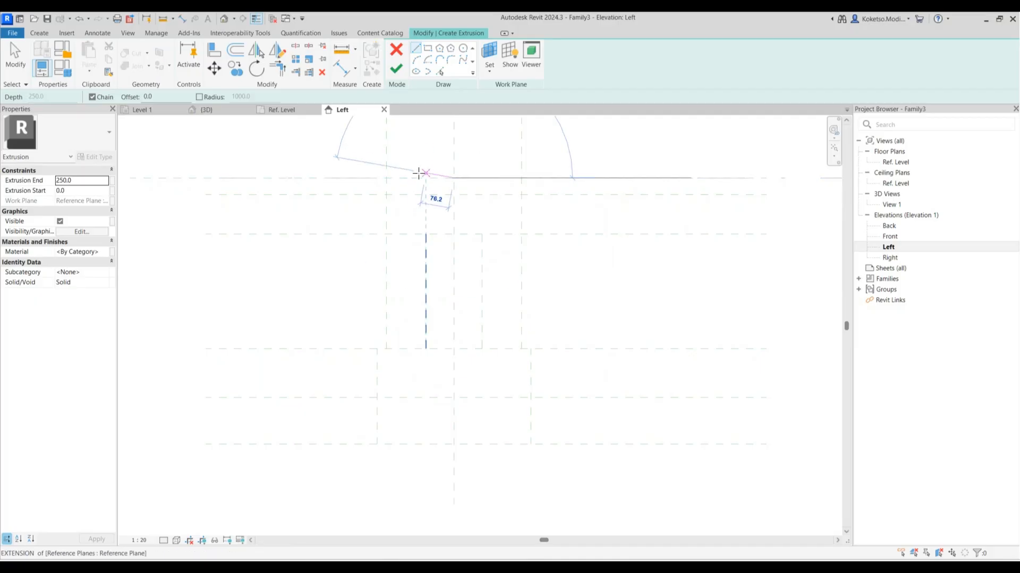
click(386, 178)
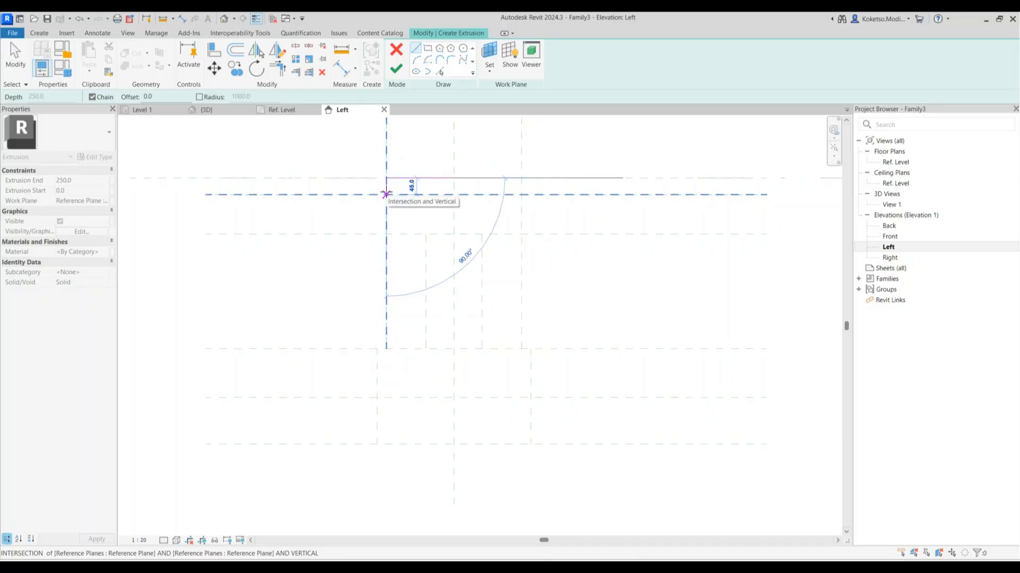
click(386, 194)
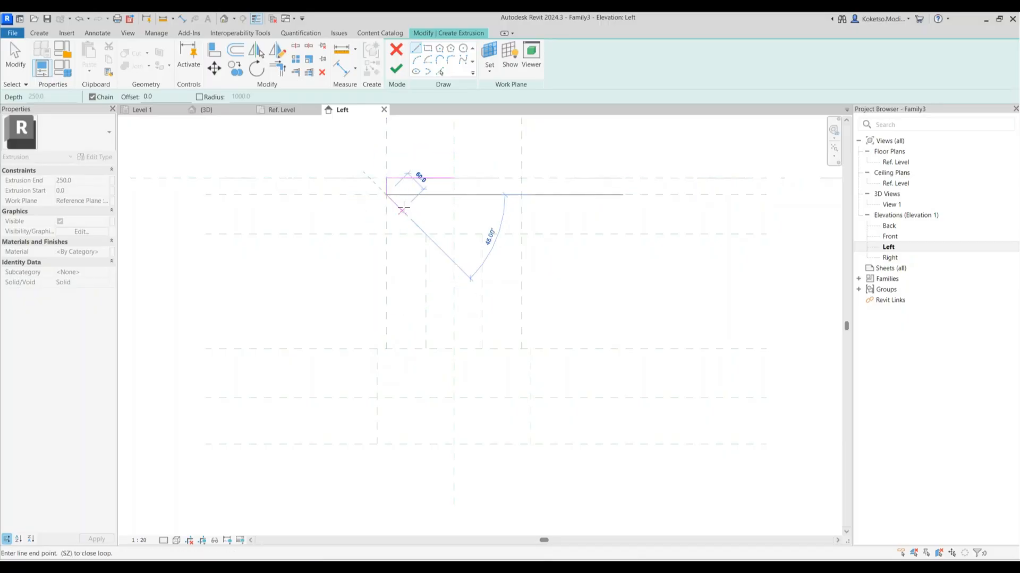
click(425, 234)
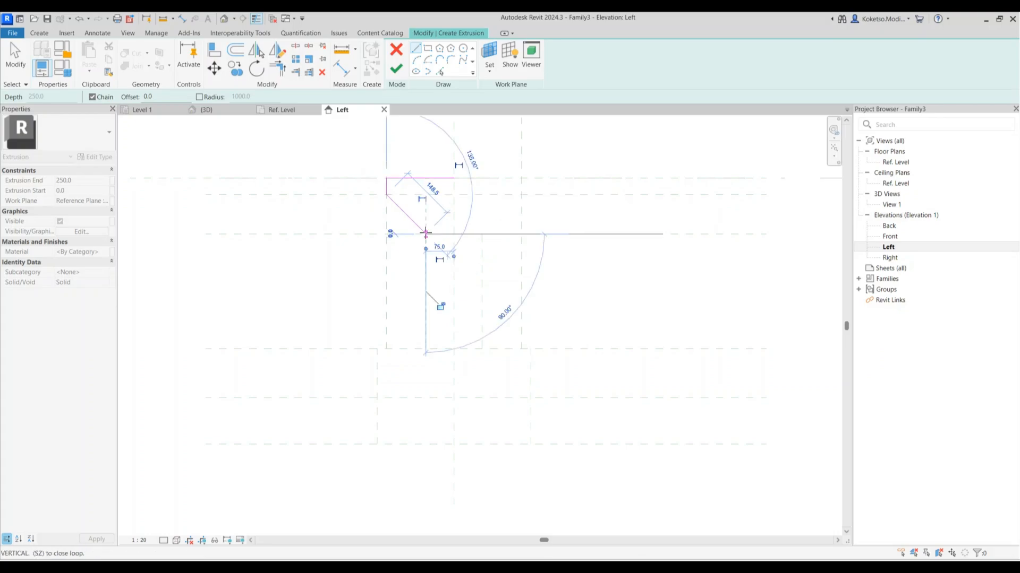
click(425, 348)
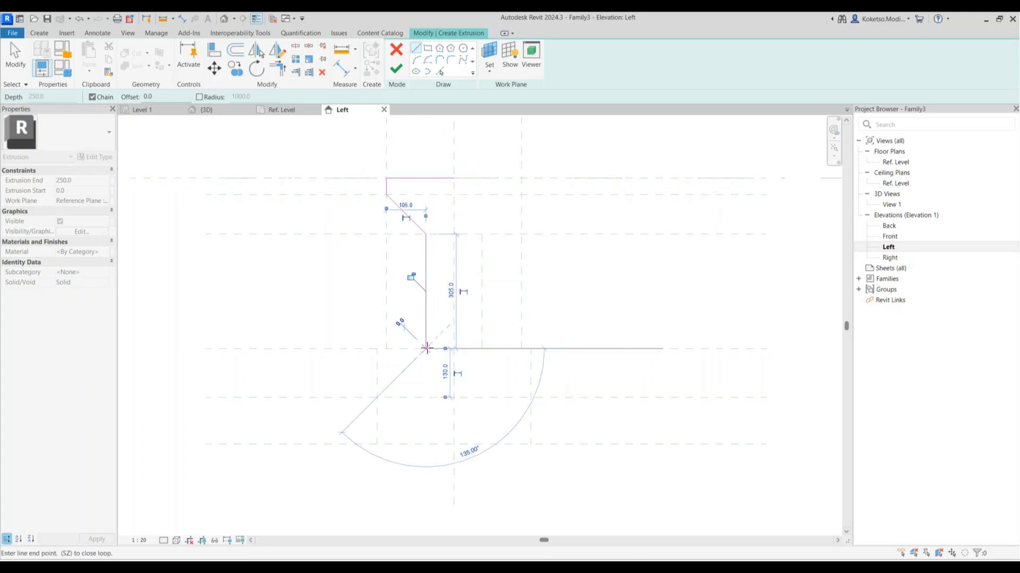
click(376, 397)
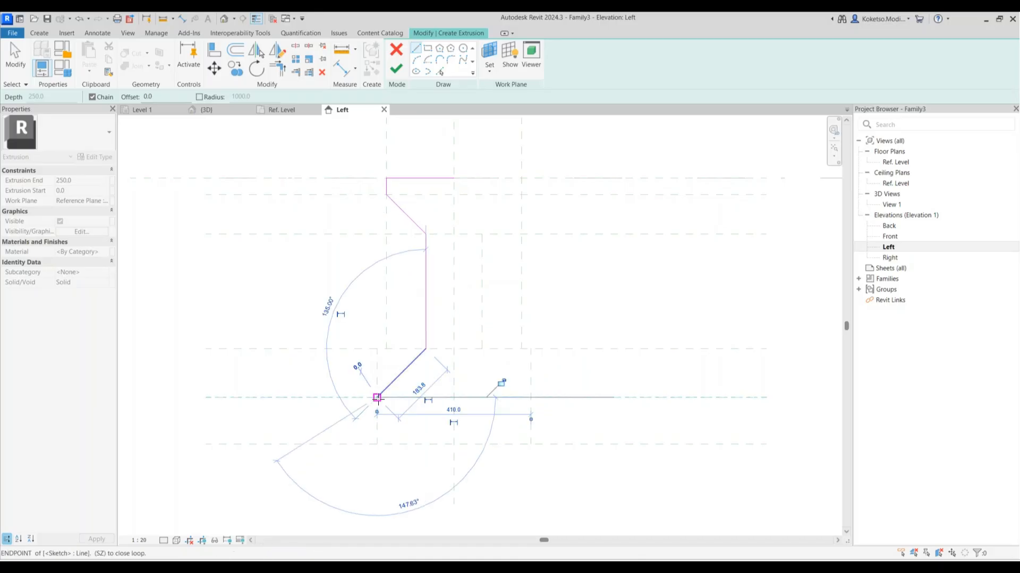
click(377, 444)
click(454, 444)
key(Escape)
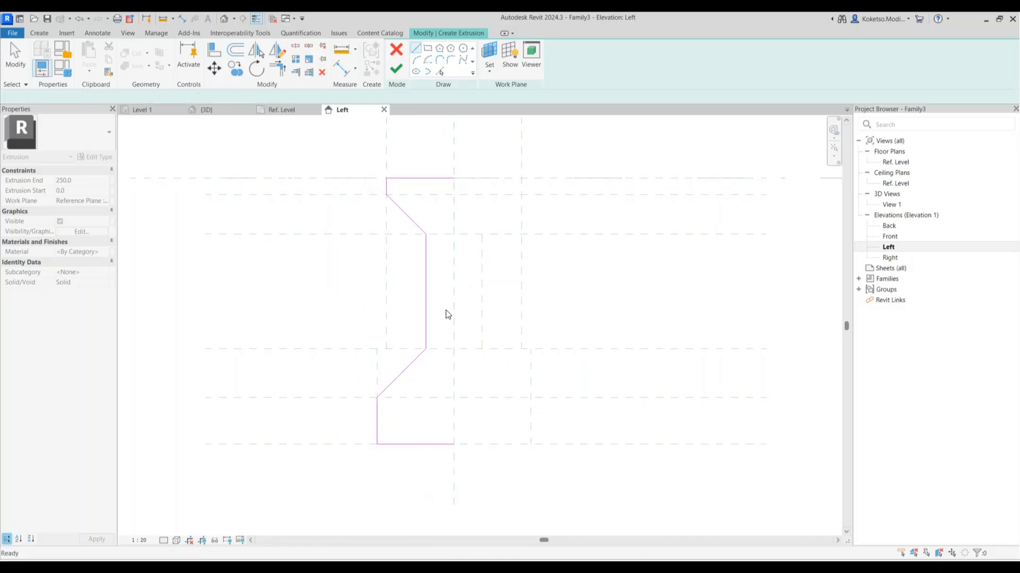
key(Escape)
- Mirror the half profile about the vertical centre plane
drag(467, 161, 336, 497)
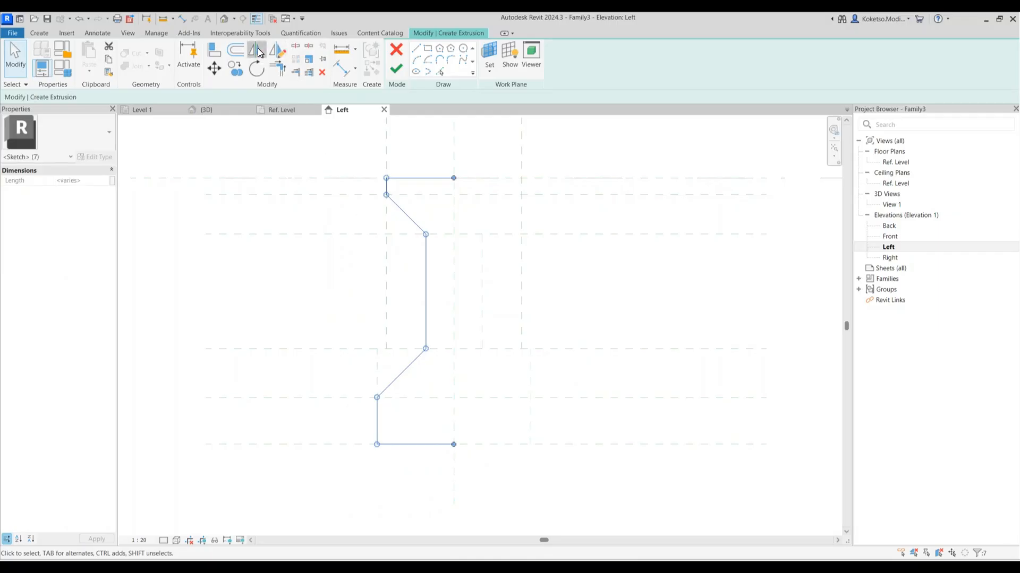
click(257, 51)
click(454, 211)
- Delete the left halves of the profile's top and bottom edges and extend the right halves to the left corners
click(420, 178)
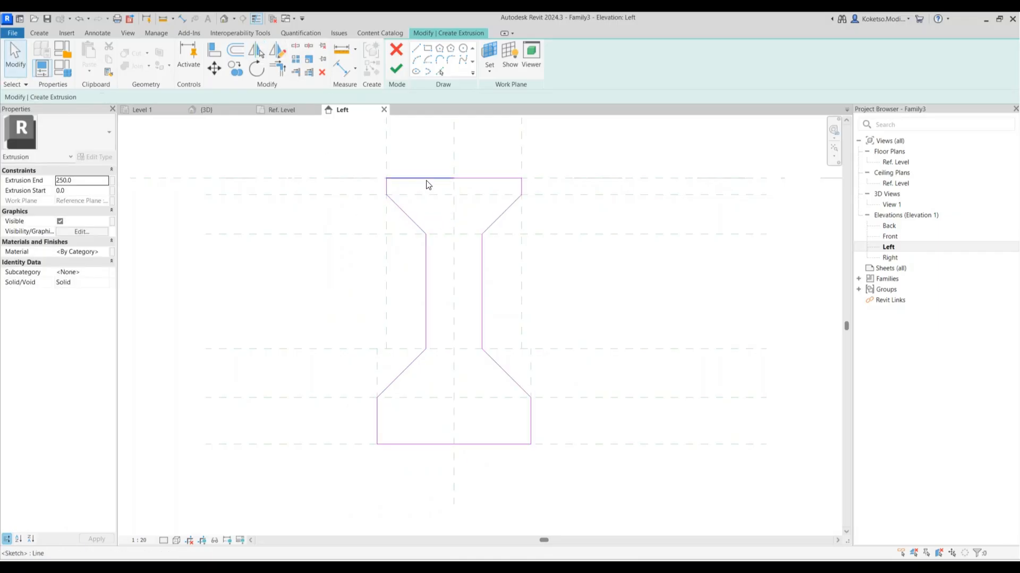
ctrl+click(452, 445)
click(324, 74)
click(458, 179)
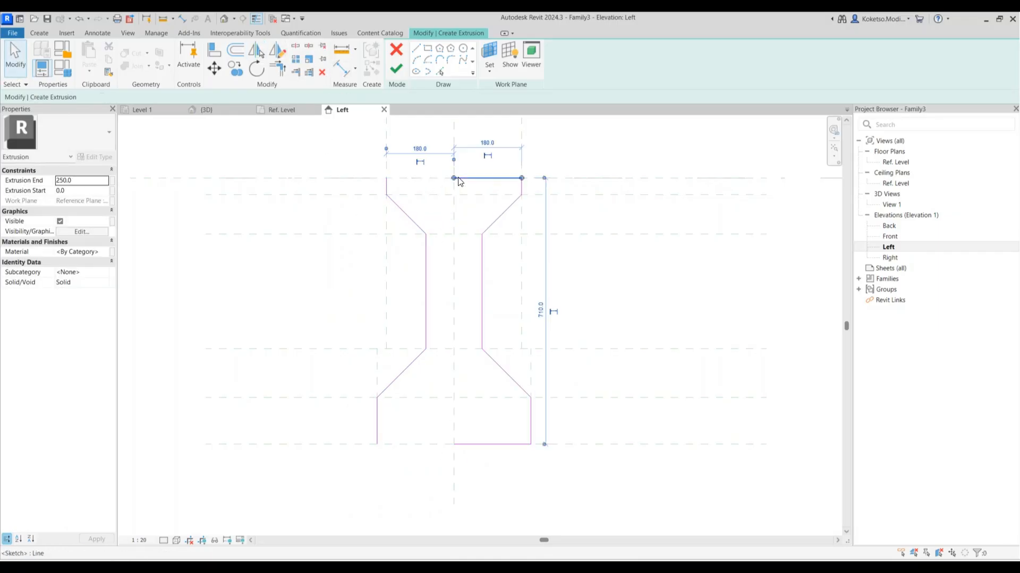
drag(454, 178, 386, 178)
click(445, 352)
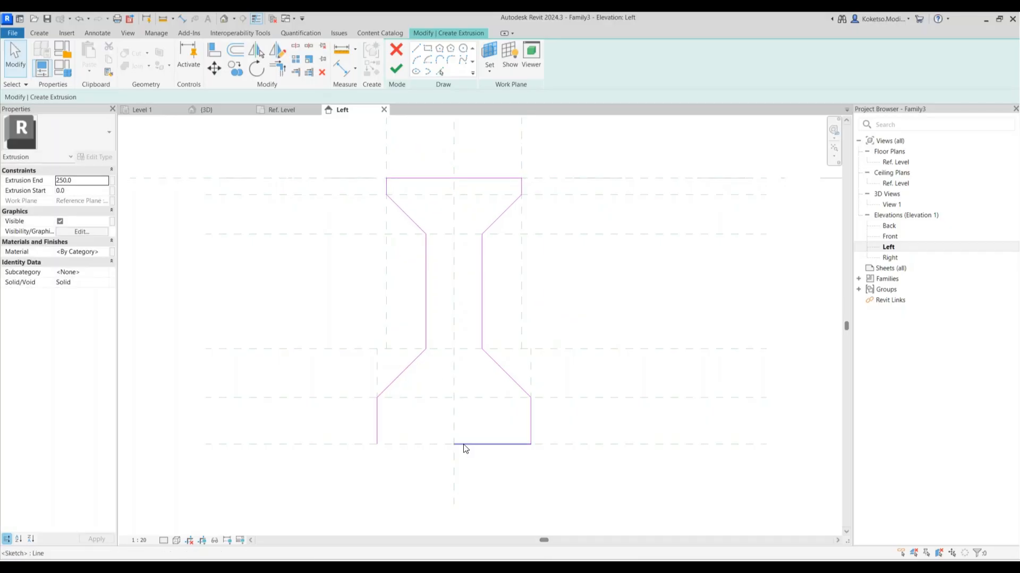
click(462, 445)
drag(454, 444, 376, 444)
click(451, 312)
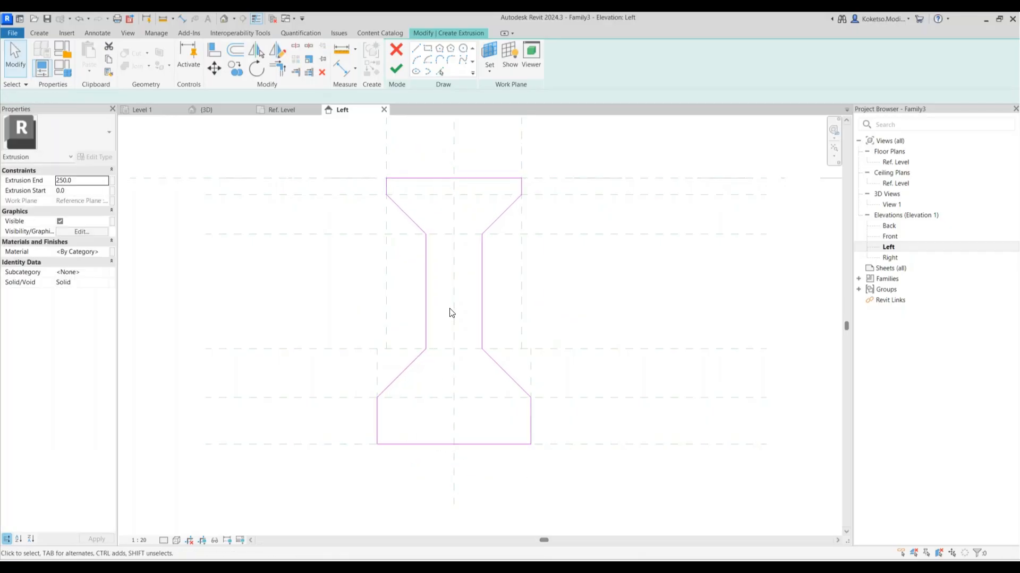
- Assign the Concrete - Cast-in-Place Concrete material to the extrusion and finish its sketch
scroll(444, 280, down, 3)
scroll(394, 269, up, 2)
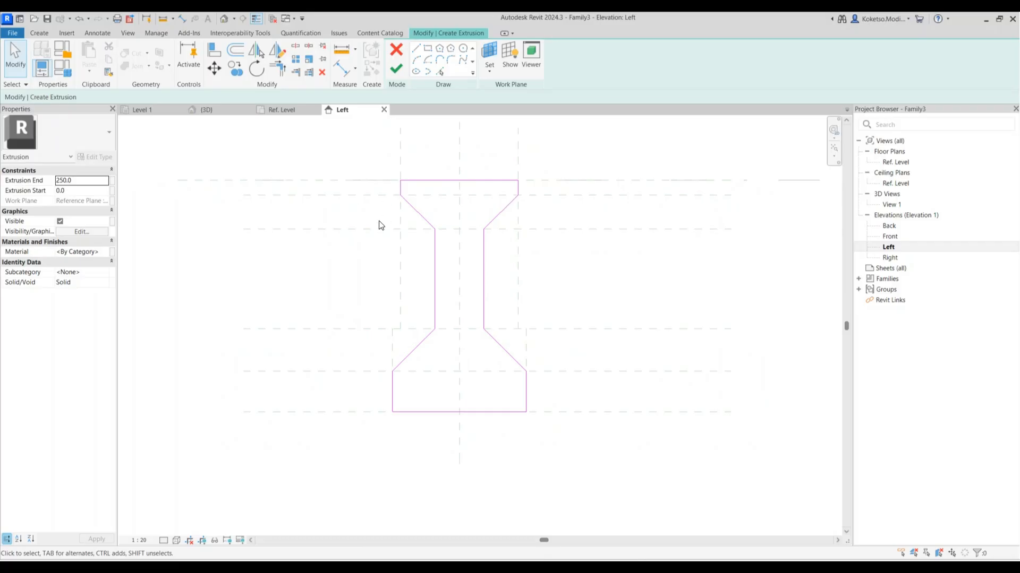
click(103, 253)
click(106, 252)
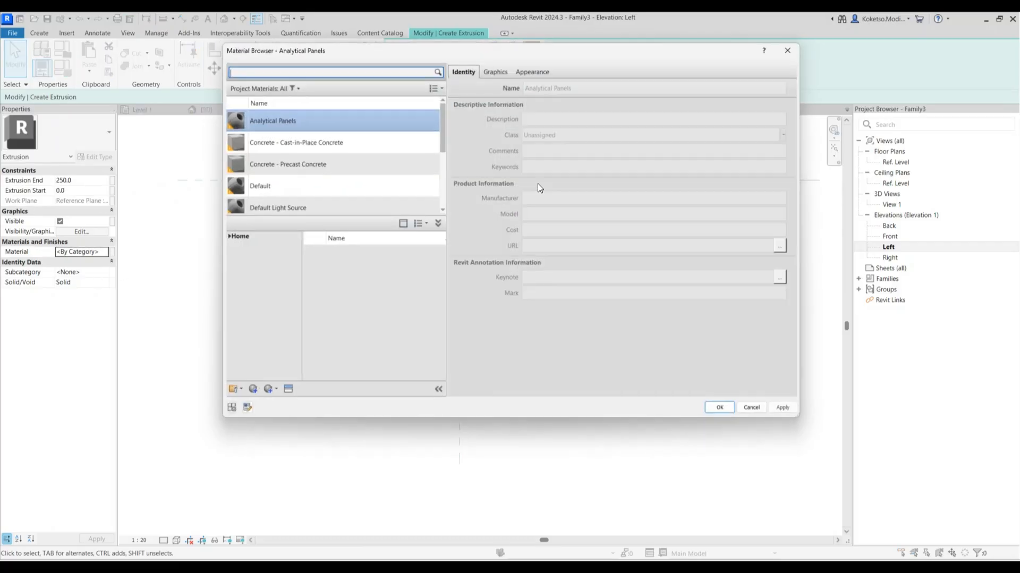
click(314, 141)
click(722, 410)
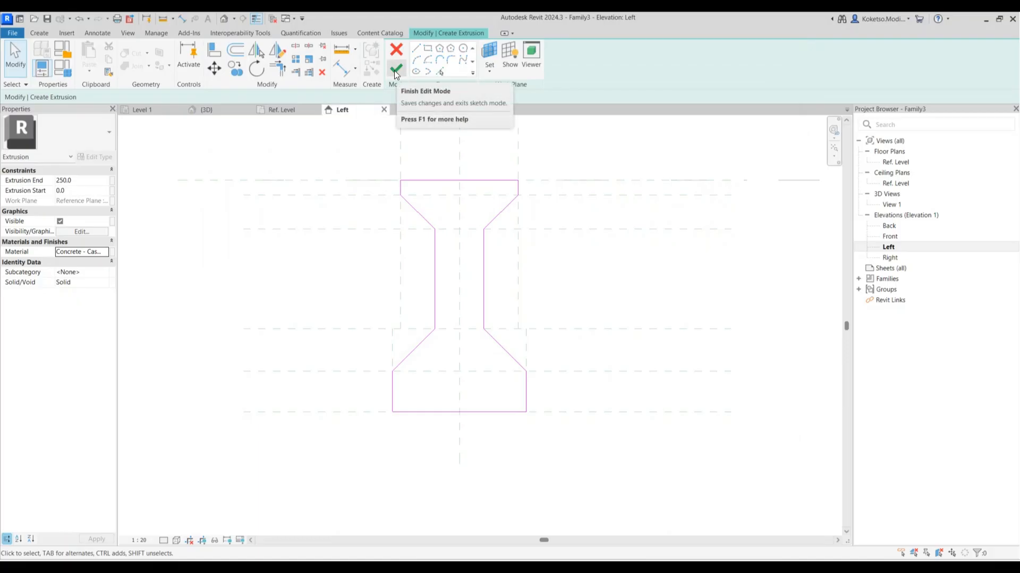
click(395, 70)
- In the Ref. Level plan, stretch the extrusion's ends to the Right and Left reference planes
click(290, 109)
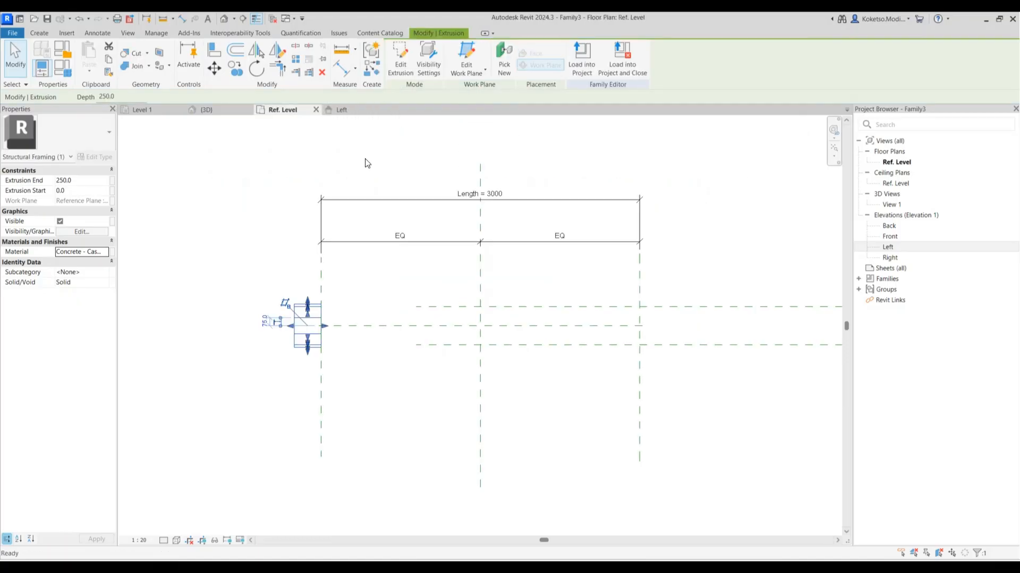
drag(325, 326, 670, 373)
scroll(629, 326, up, 2)
scroll(671, 372, down, 3)
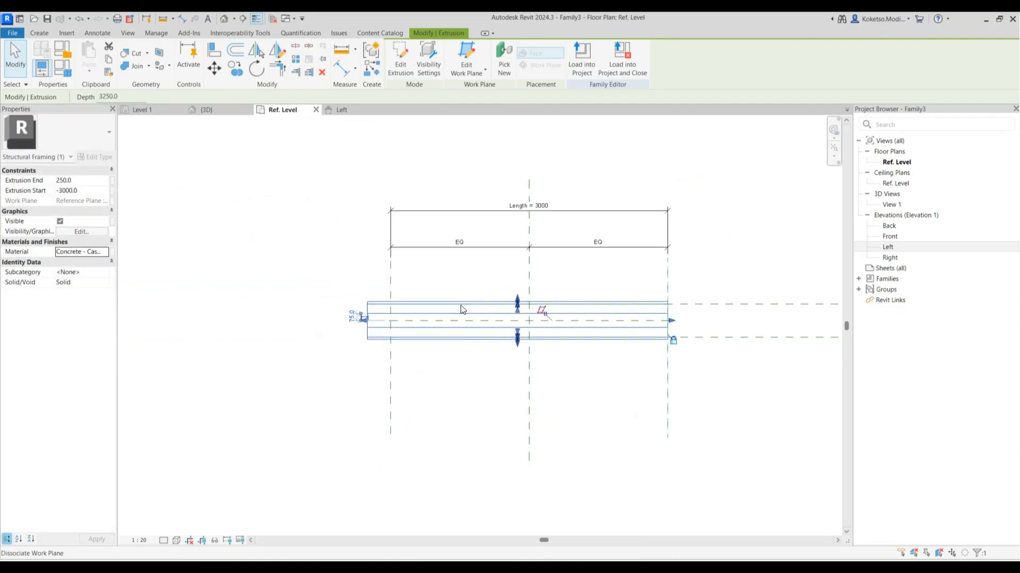
scroll(449, 322, up, 3)
drag(432, 307, 495, 309)
scroll(495, 309, up, 2)
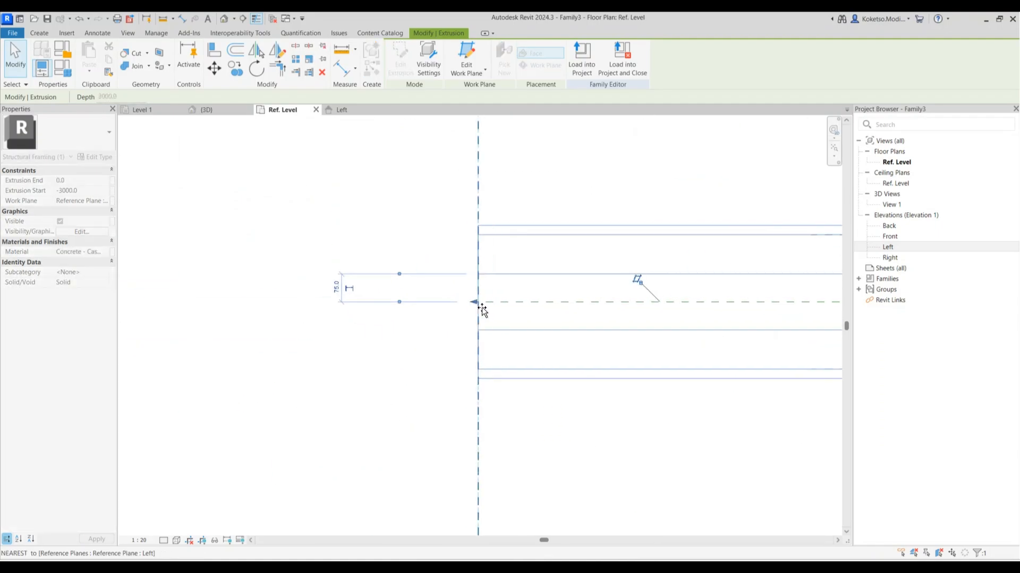
click(340, 305)
scroll(340, 305, down, 3)
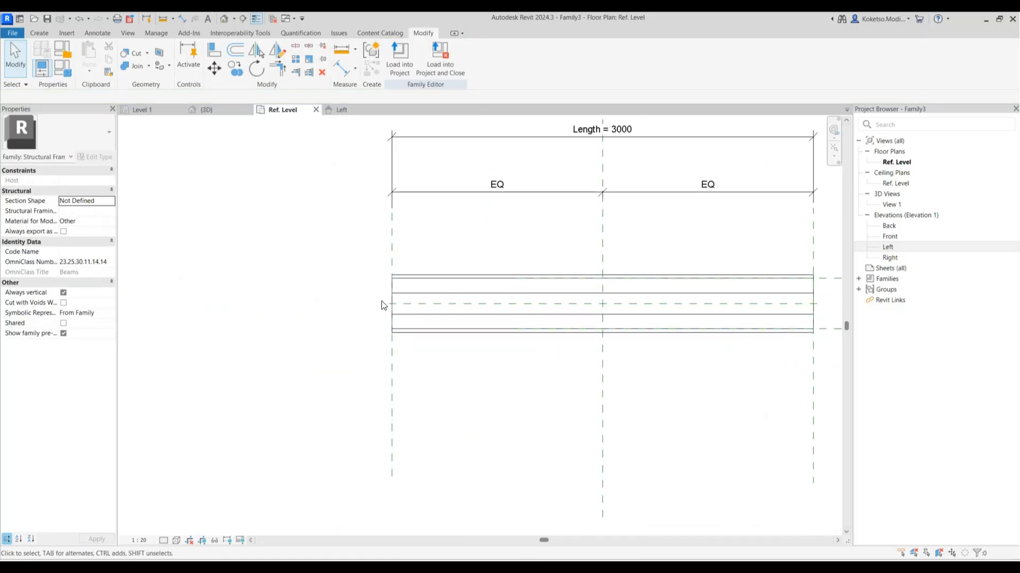
- Set the beam's Length dimension to 4000 mm
scroll(382, 304, down, 2)
double_click(521, 204)
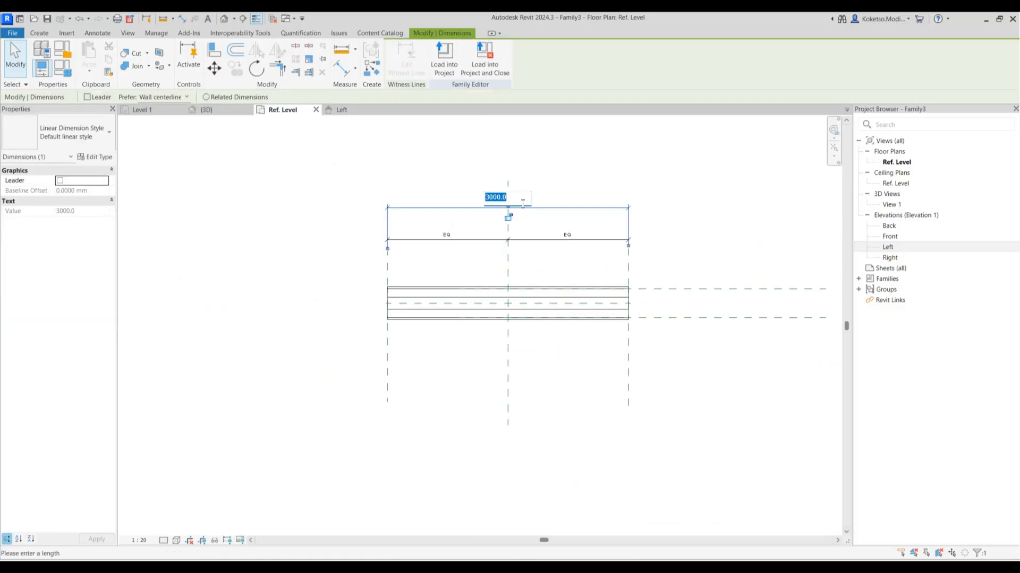
text(4000)
key(Return)
key(Escape)
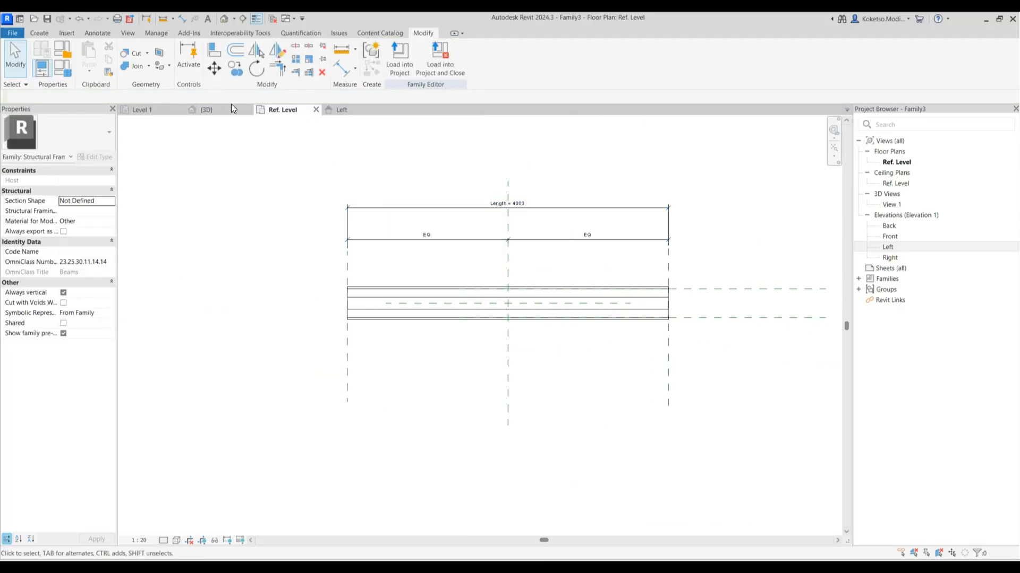
- Show the beam family in the default 3D view with the Realistic visual style and orbit around it
click(222, 19)
shift+middle_drag(566, 377, 217, 495)
click(168, 540)
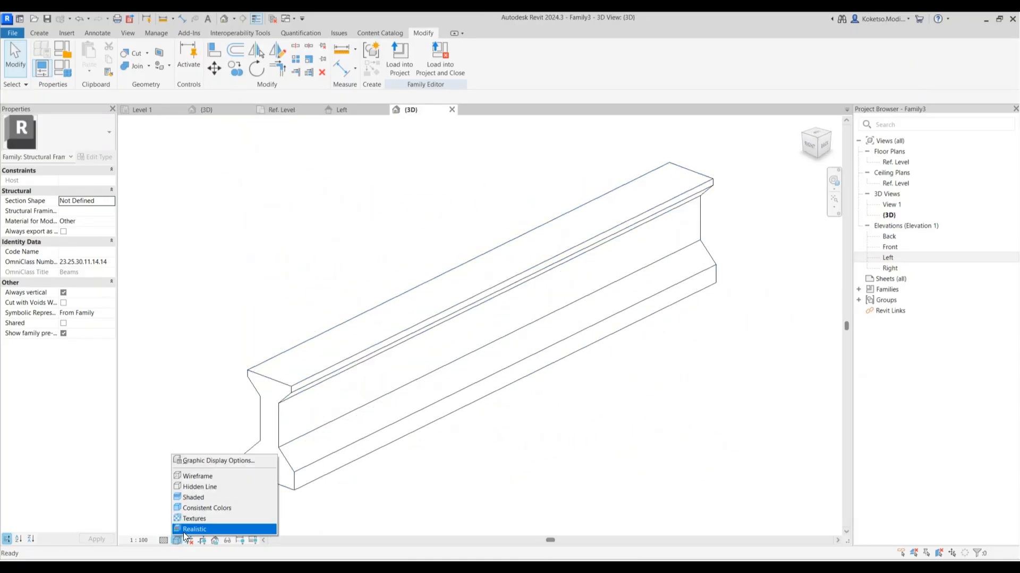
click(184, 531)
shift+middle_drag(546, 433, 664, 403)
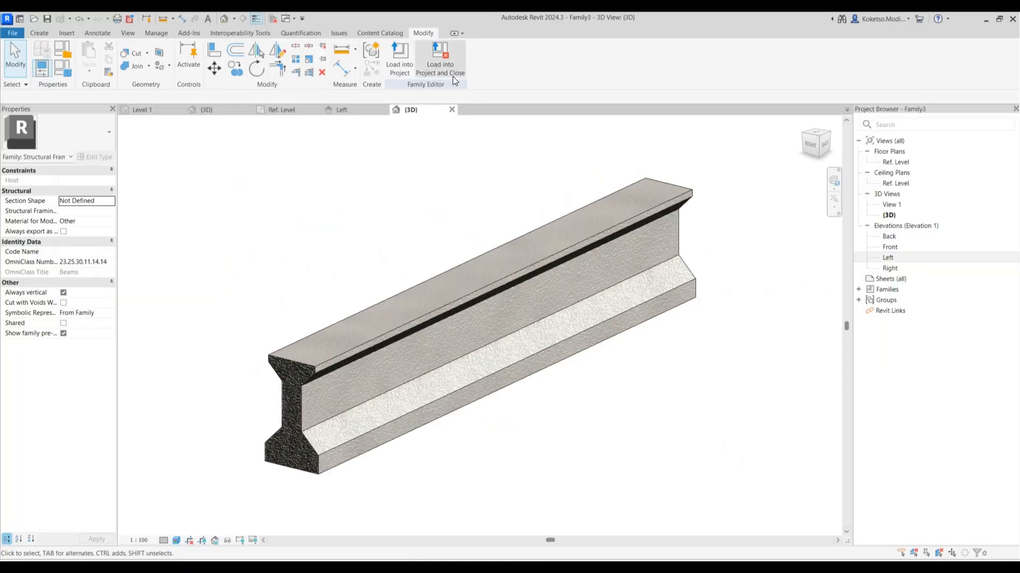
- Load the beam family into the project, close it, and place a beam along the pier's centreline to the far reference plane
click(440, 61)
click(530, 292)
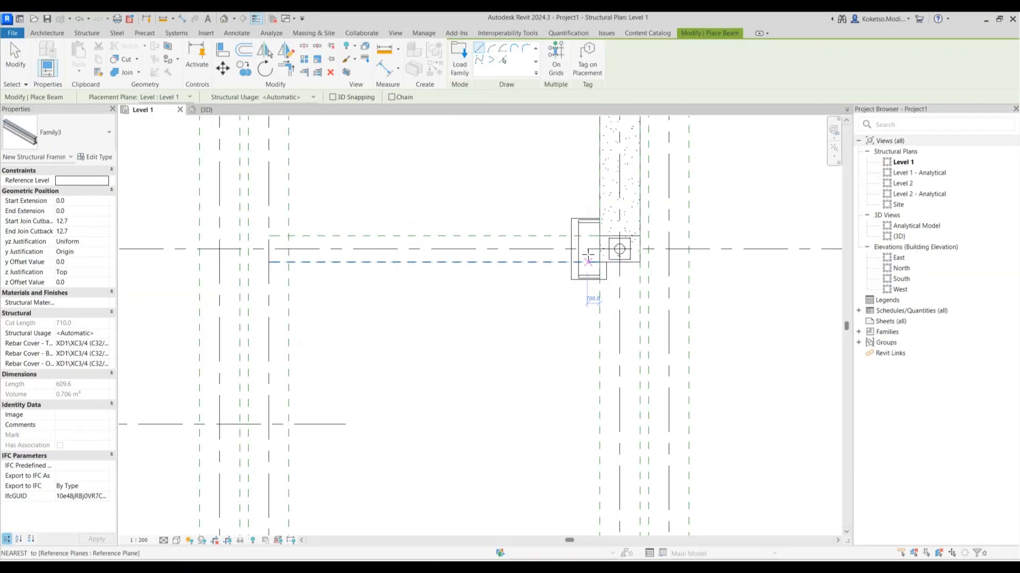
scroll(579, 265, up, 3)
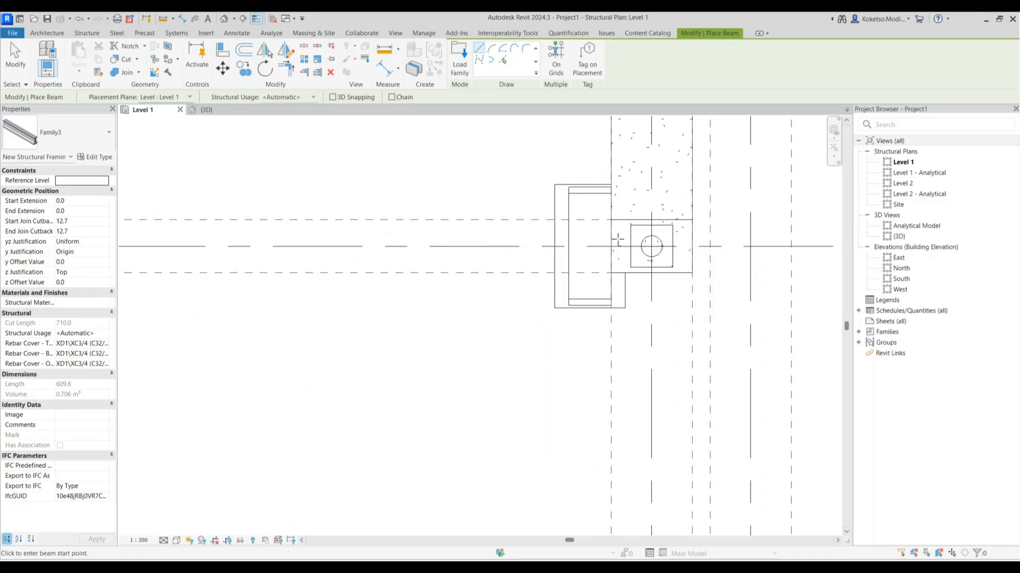
click(611, 247)
scroll(185, 247, down, 2)
middle_drag(291, 247, 693, 258)
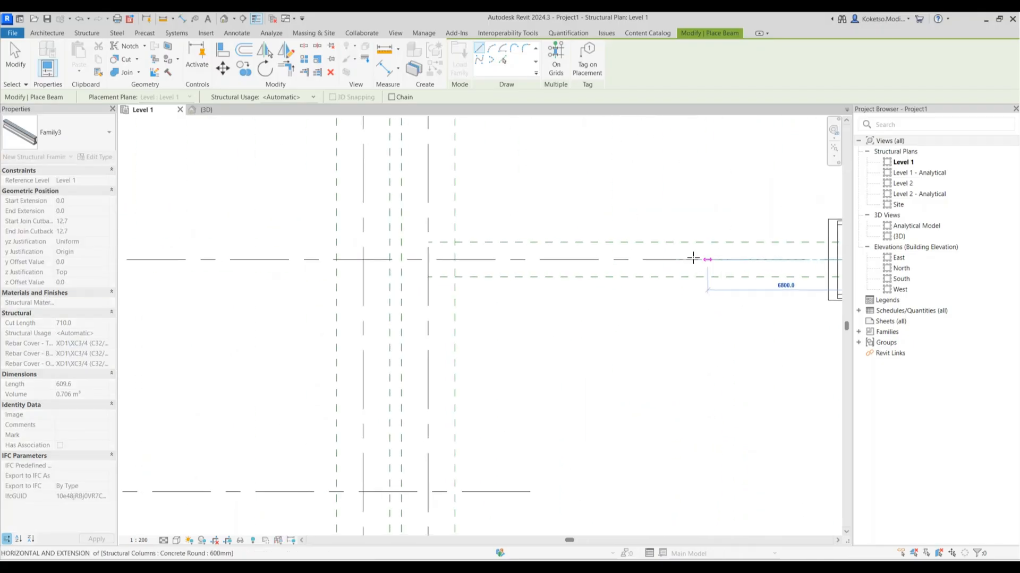
scroll(456, 259, up, 2)
scroll(423, 271, down, 3)
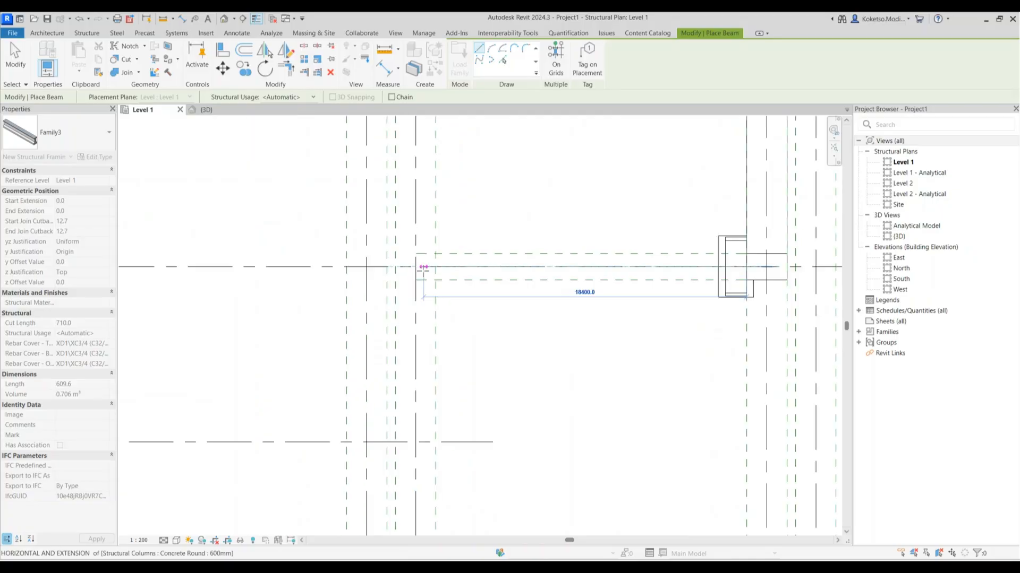
click(435, 267)
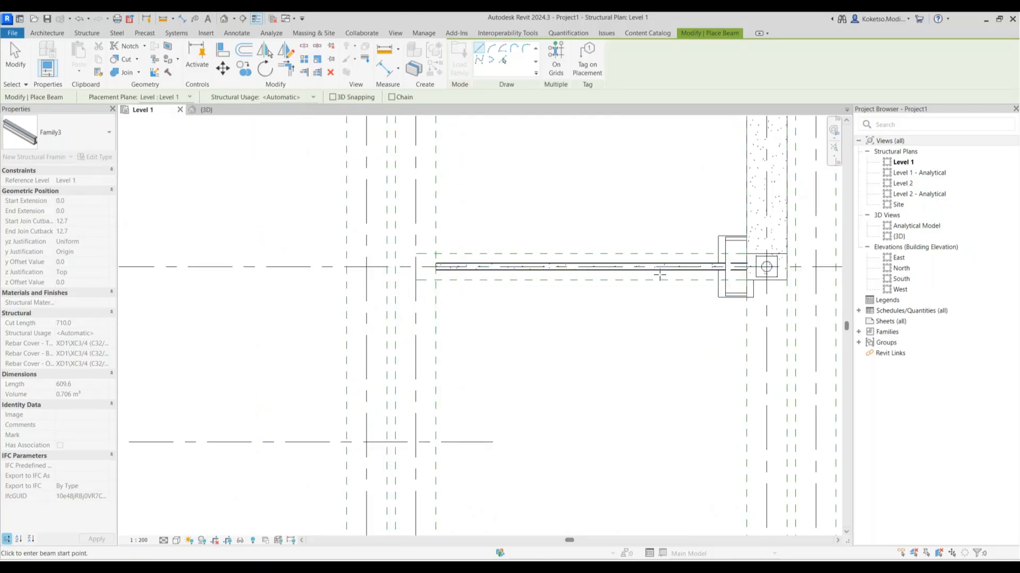
- Place two more beams along the reference planes on either side of the central beam, matching its start and end
scroll(732, 261, up, 1)
scroll(746, 240, up, 2)
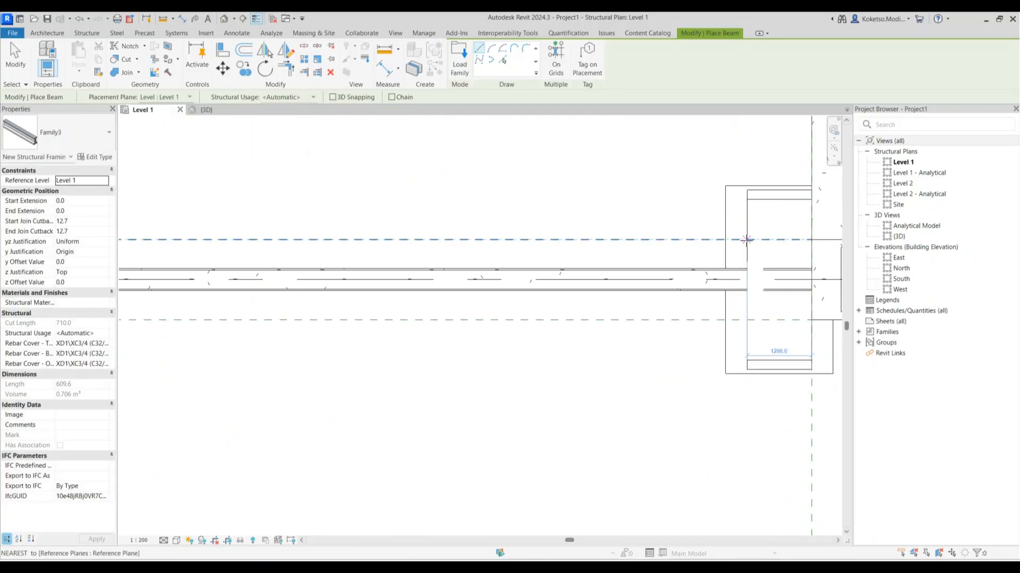
click(810, 240)
scroll(753, 242, down, 2)
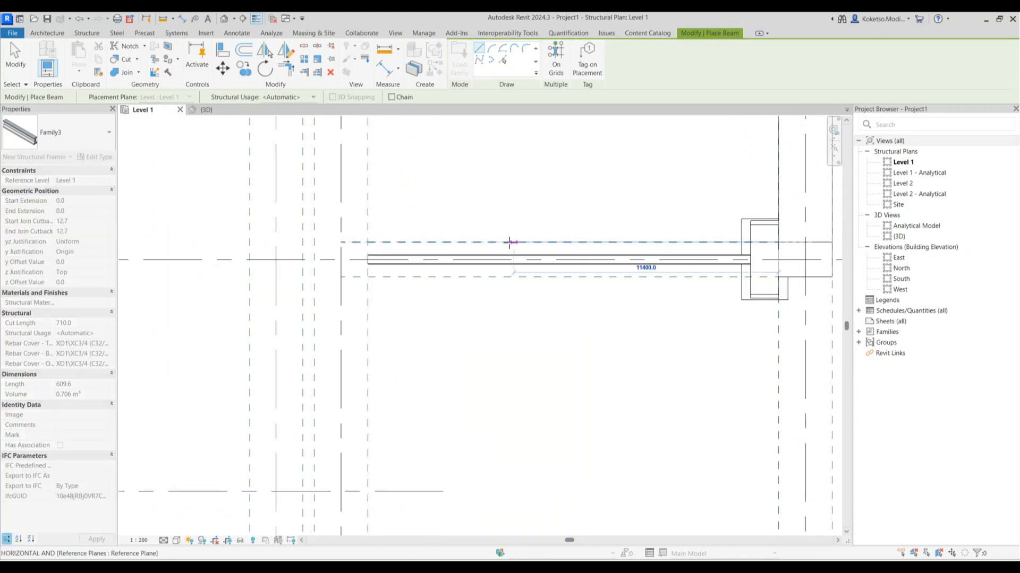
click(376, 243)
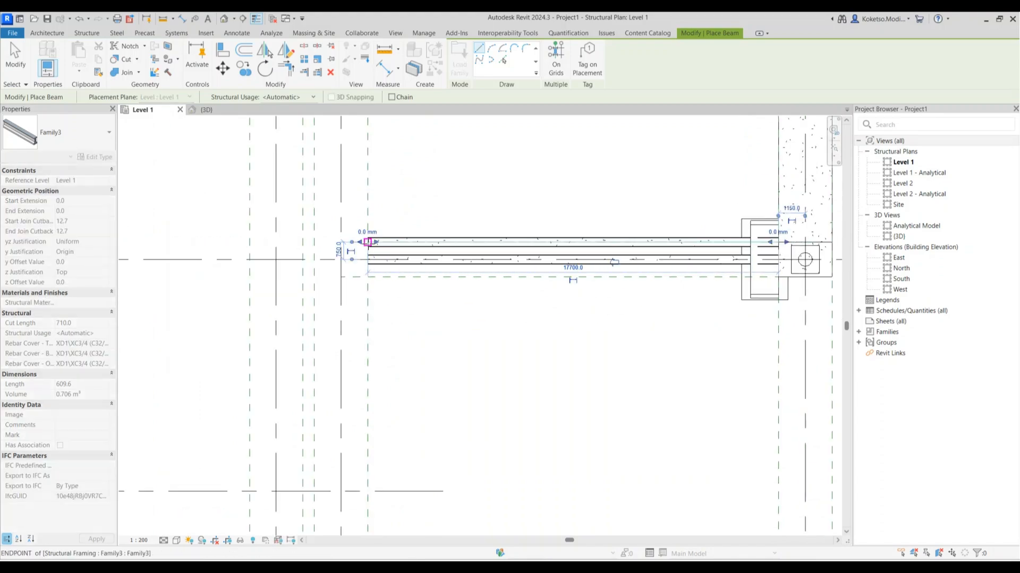
click(778, 276)
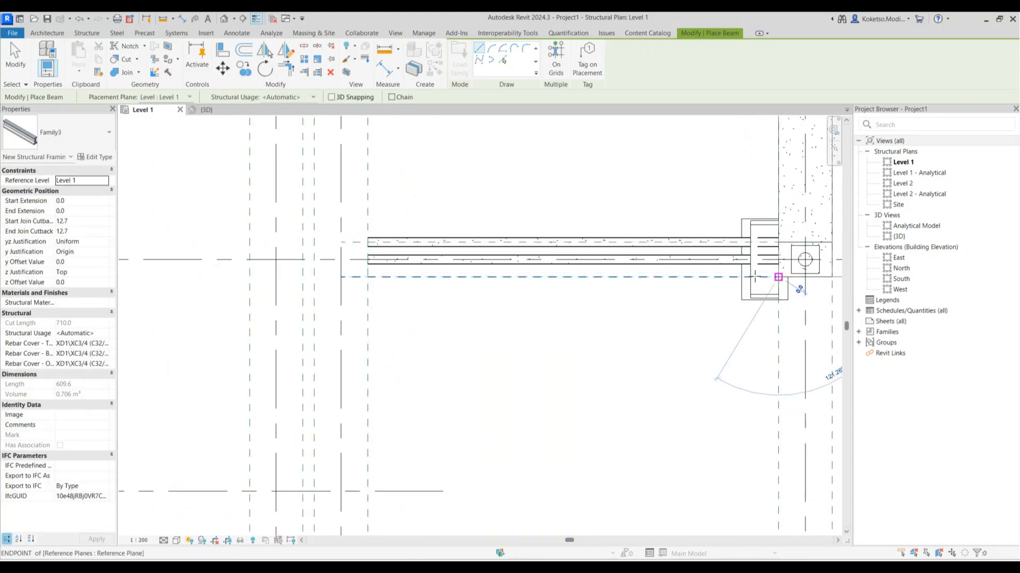
click(368, 277)
key(Escape)
- Examine the three beams, the pier and the existing landing slab in the Level 1 plan and the 3D view
middle_drag(788, 297, 509, 316)
scroll(516, 296, up, 2)
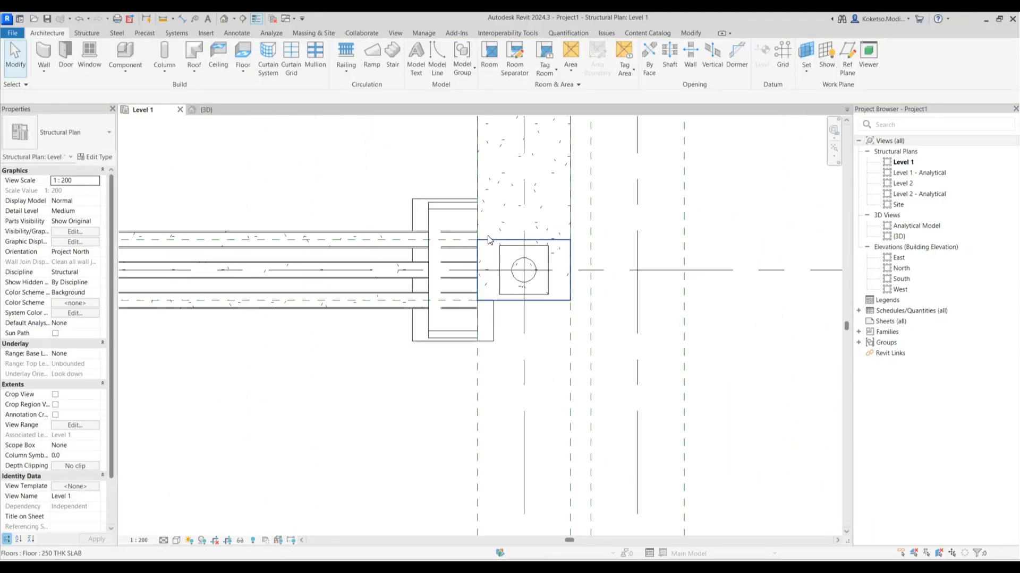
click(539, 246)
click(569, 219)
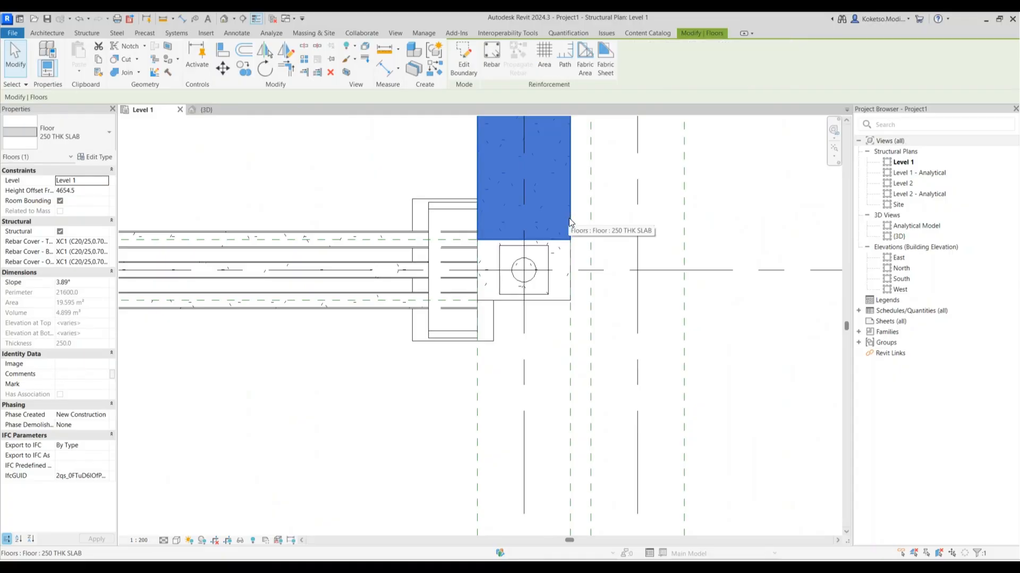
key(Escape)
click(207, 109)
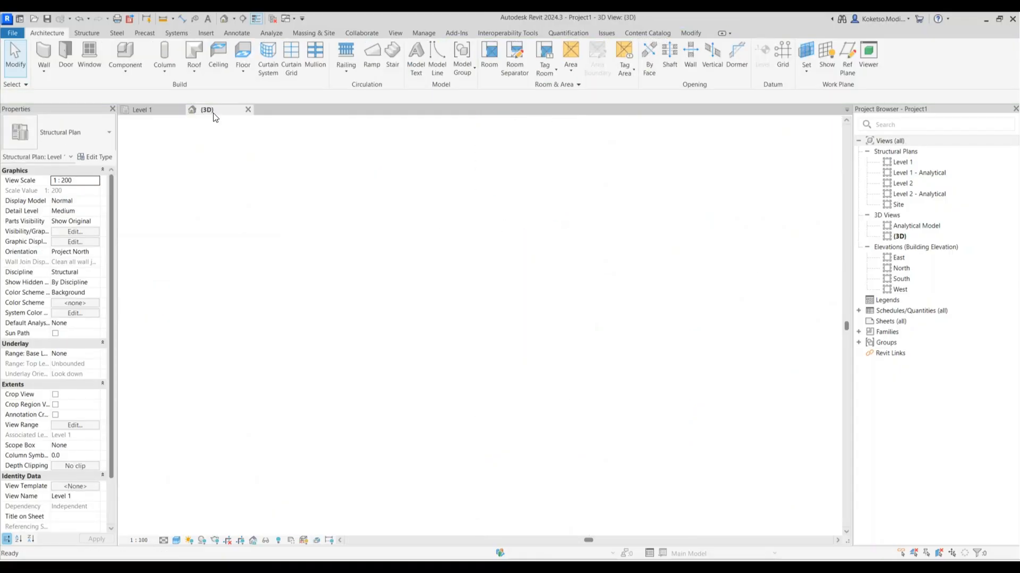
shift+middle_drag(494, 340, 502, 360)
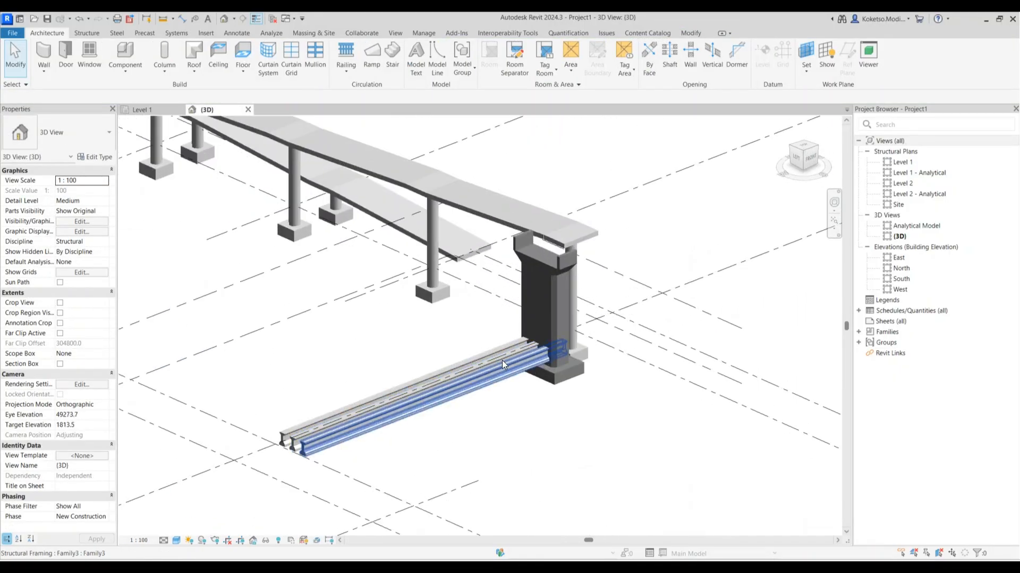
shift+middle_drag(527, 260, 601, 224)
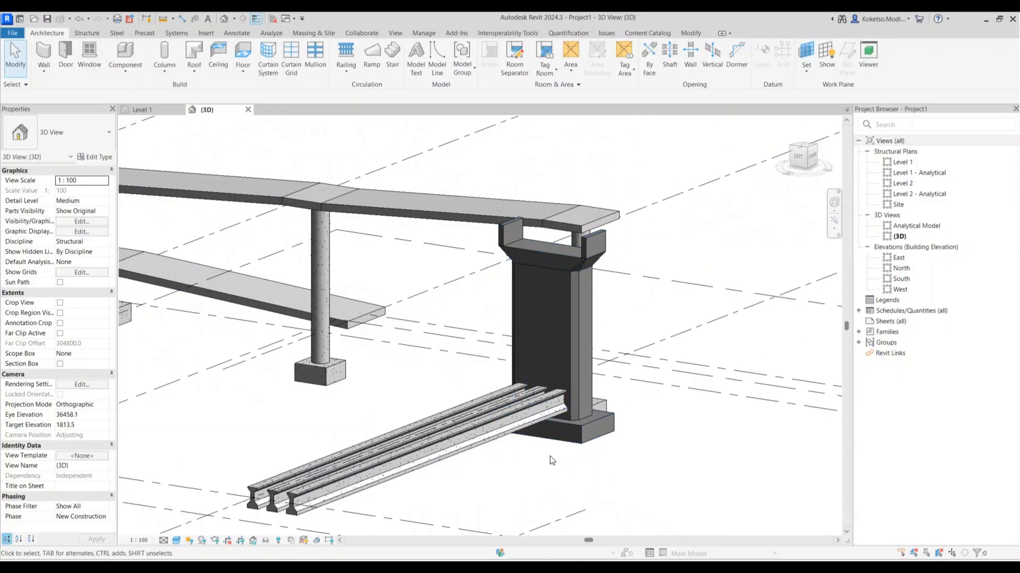
click(495, 443)
shift+middle_drag(307, 469, 298, 491)
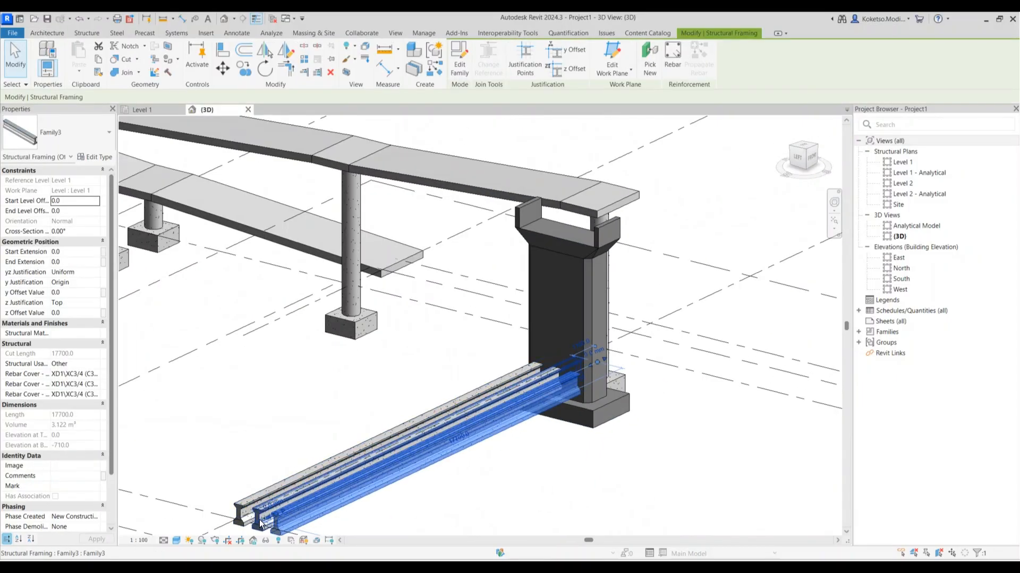
drag(272, 513, 243, 502)
- In the Level 1 plan, start a structural floor boundary of type 250 THK SLAB over the three beams
click(162, 108)
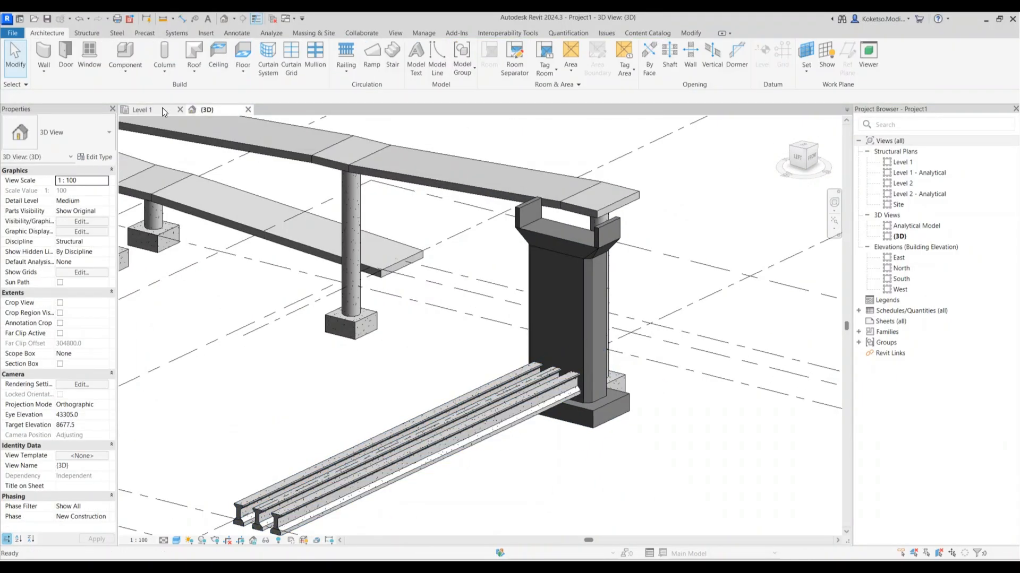
scroll(503, 242, down, 2)
middle_drag(502, 247, 624, 247)
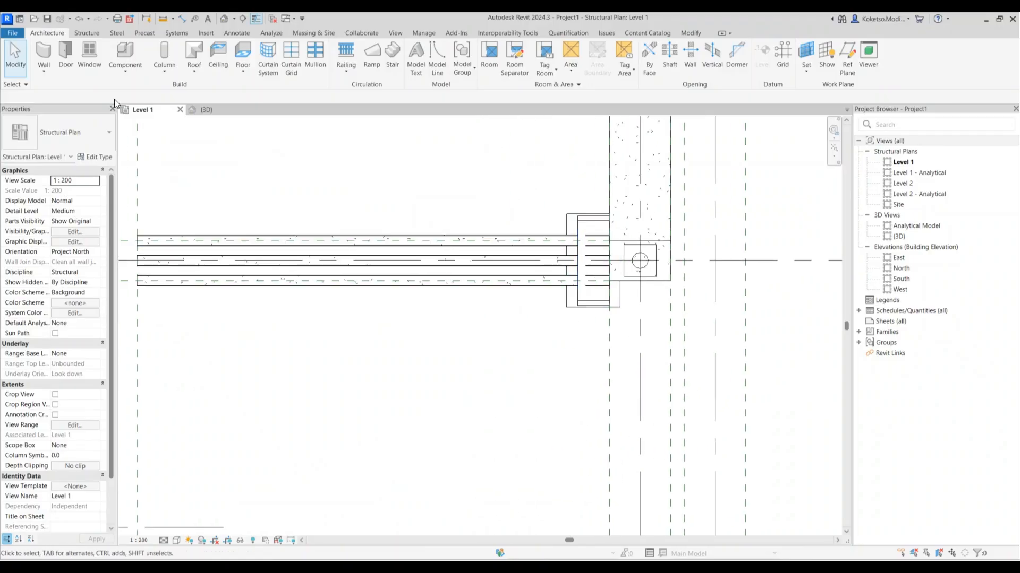
click(87, 33)
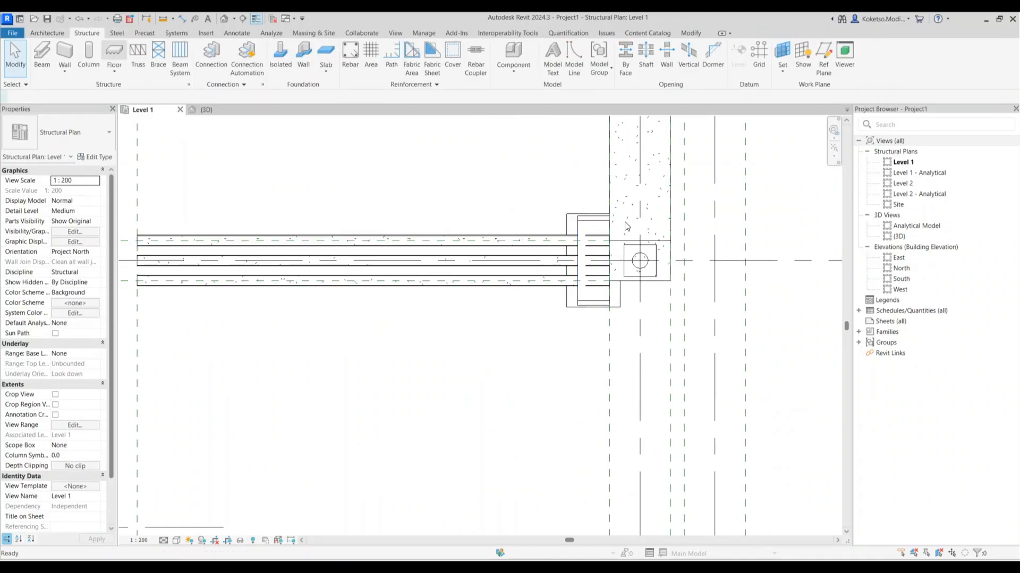
click(116, 54)
scroll(596, 221, up, 1)
scroll(600, 245, up, 1)
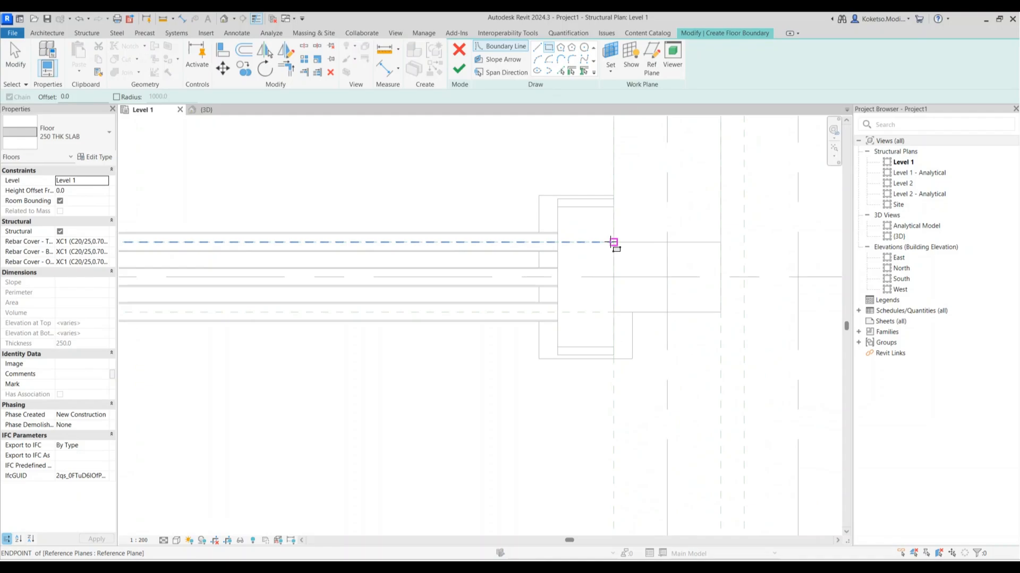
click(558, 207)
scroll(620, 343, up, 4)
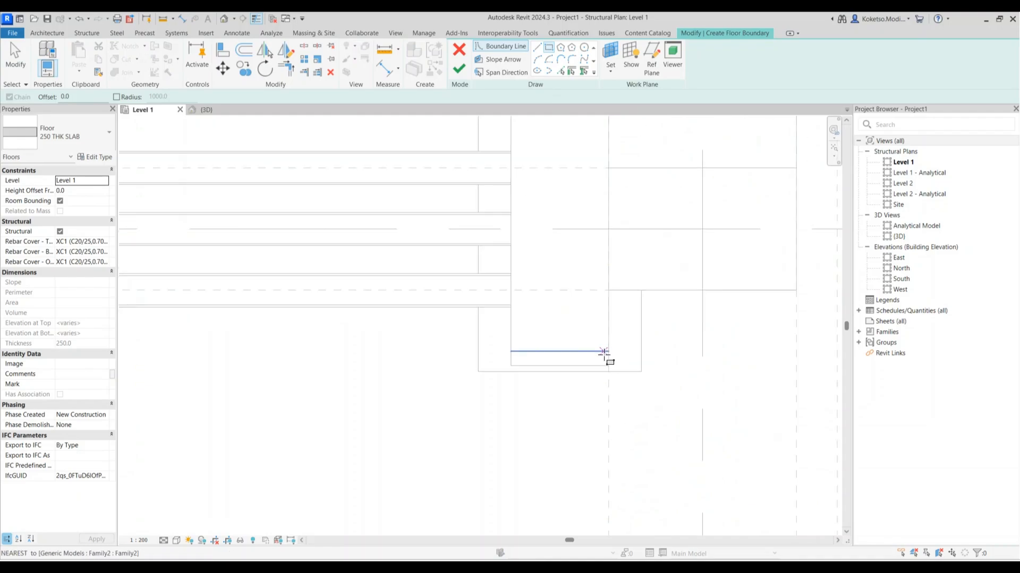
scroll(609, 351, down, 1)
scroll(608, 351, down, 1)
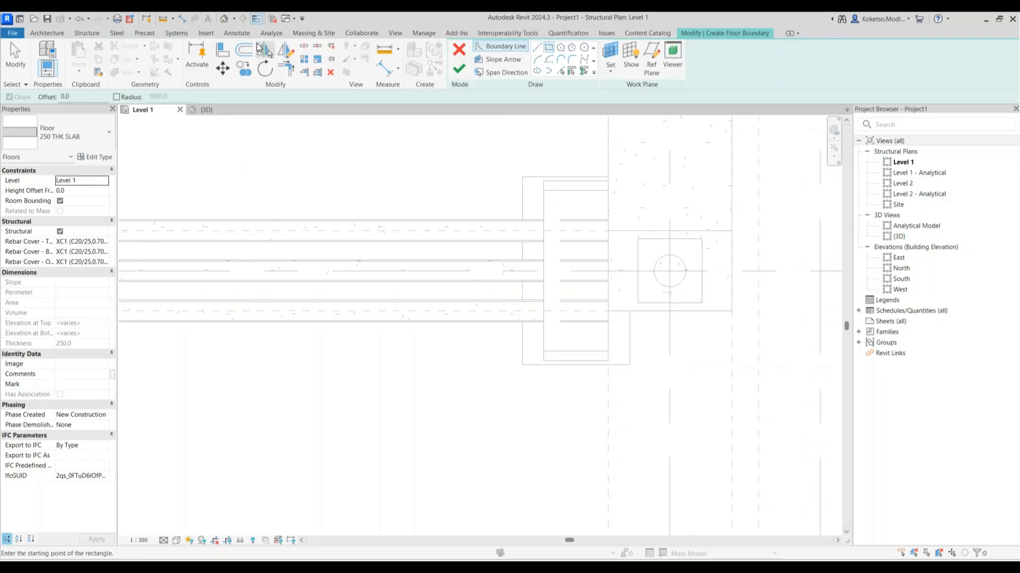
- Measure the clear distance between the two inner edges of the pier cap
click(181, 18)
click(571, 360)
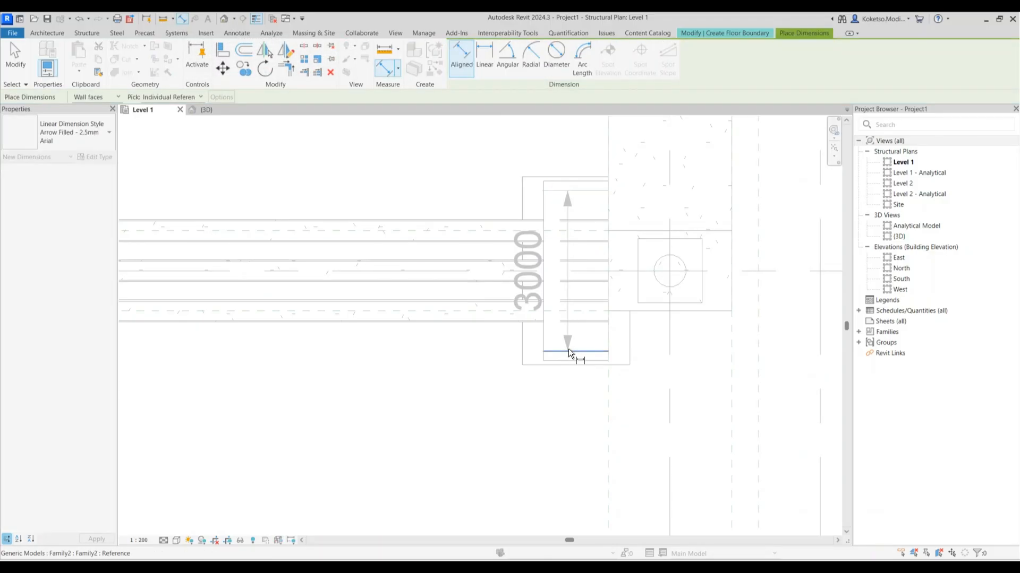
key(Escape)
key(Escape)
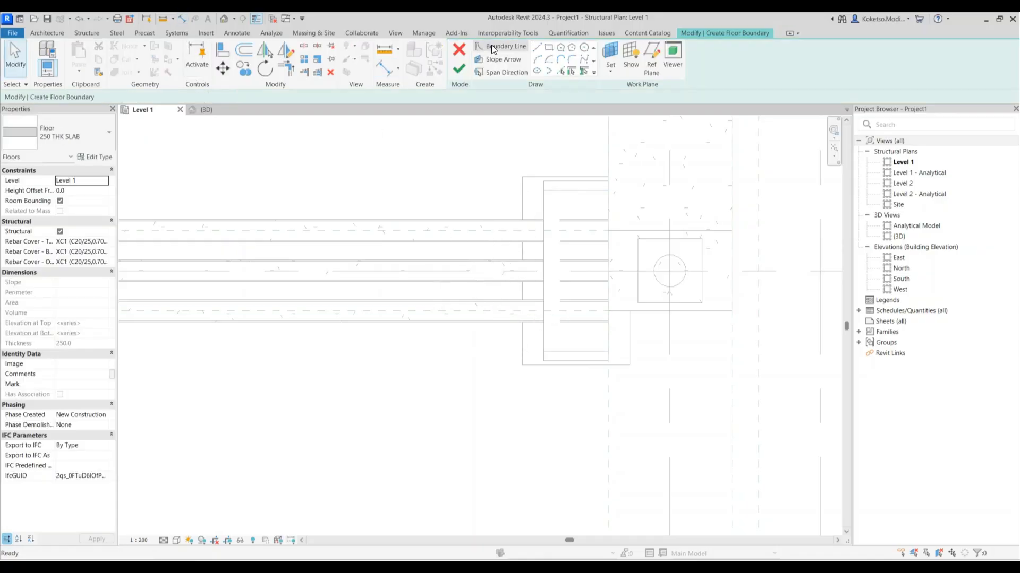
- Sketch a rectangular floor boundary covering the three beams, about 17700 mm long, from the pier cap's upper inner corner to the beams' far ends
click(551, 47)
click(608, 191)
scroll(534, 328, down, 2)
middle_drag(356, 329, 621, 277)
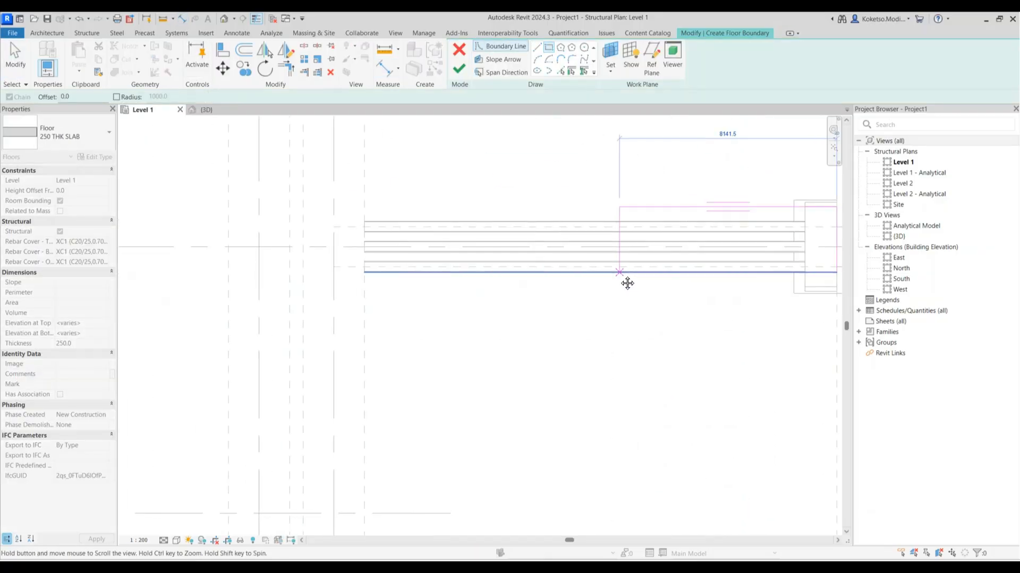
click(364, 289)
middle_drag(755, 307, 504, 363)
scroll(634, 326, up, 2)
key(Escape)
key(Escape)
scroll(549, 375, up, 3)
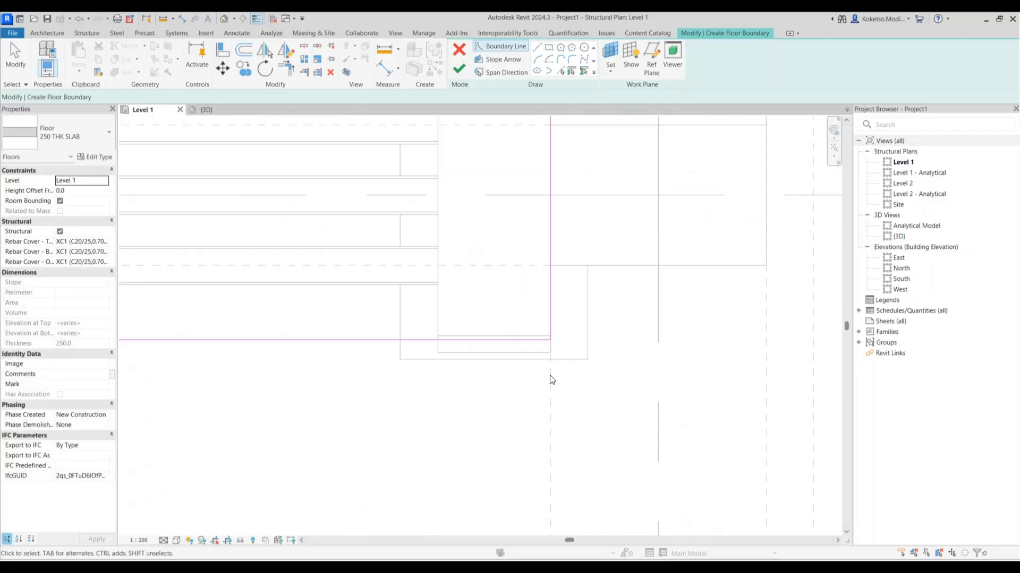
- Align the boundary's lower edge with the pier cap's lower inner edge and finish the floor sketch
key(a)
key(l)
scroll(508, 353, up, 2)
click(493, 322)
click(496, 331)
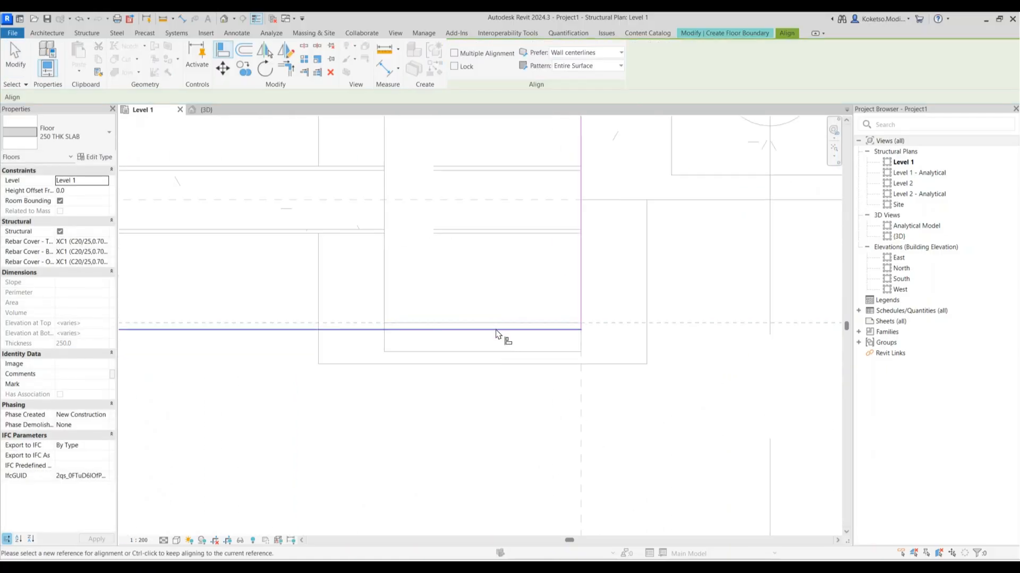
scroll(551, 348, down, 4)
key(Escape)
scroll(365, 277, up, 1)
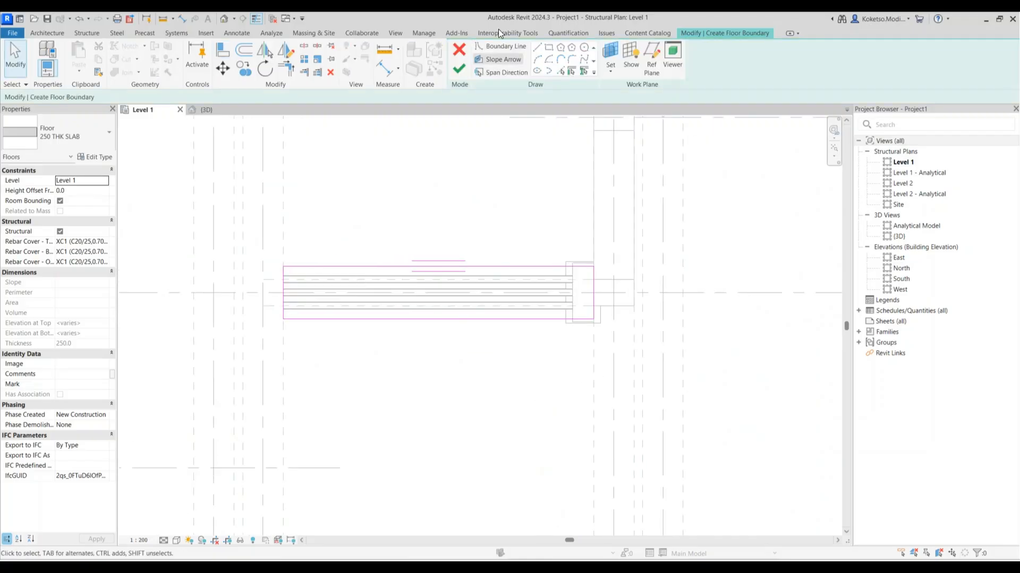
click(459, 67)
- In the 3D view, raise the new slab to the ramp's end landing slab with the Align tool
click(206, 110)
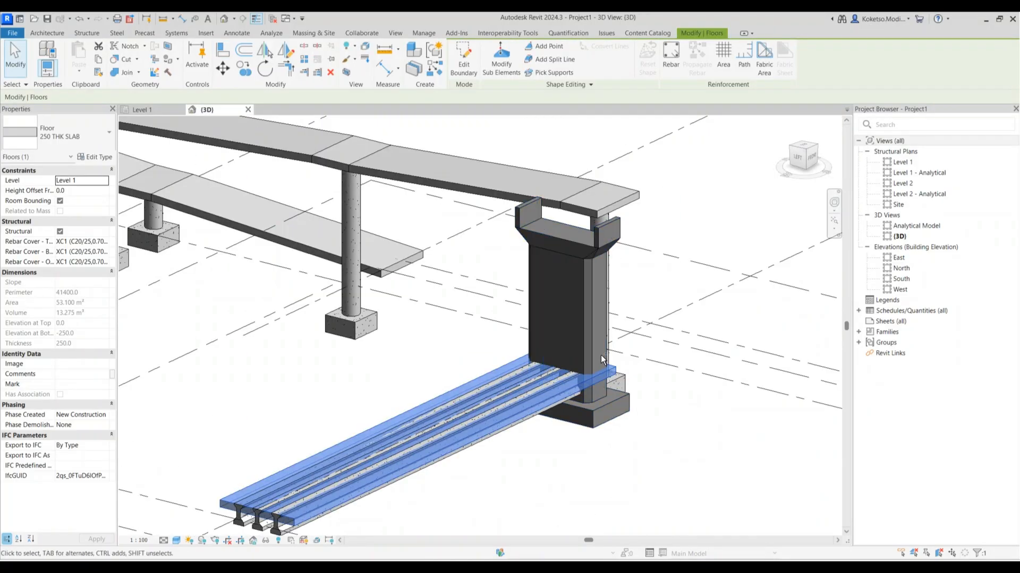
key(l)
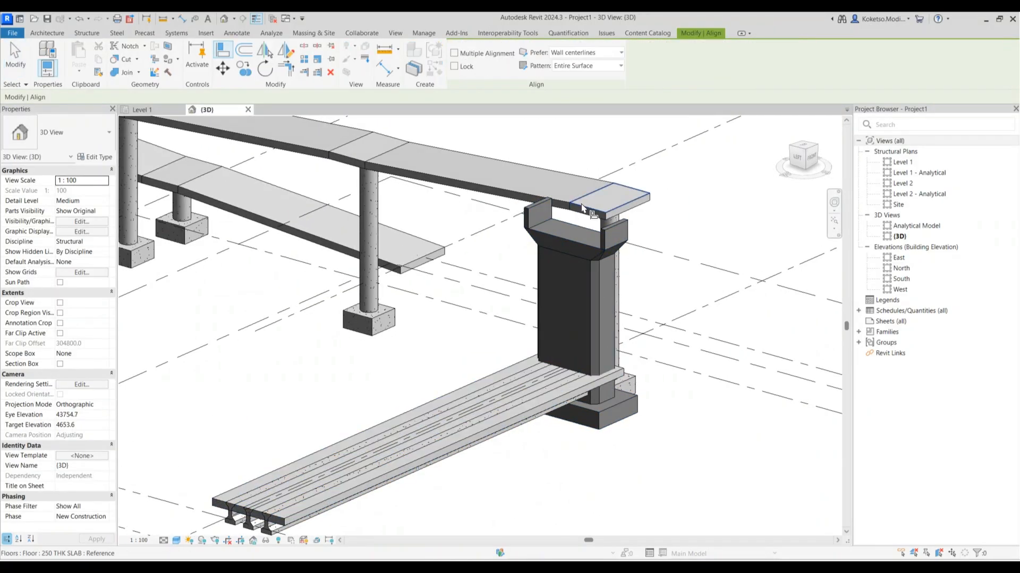
click(588, 209)
click(511, 428)
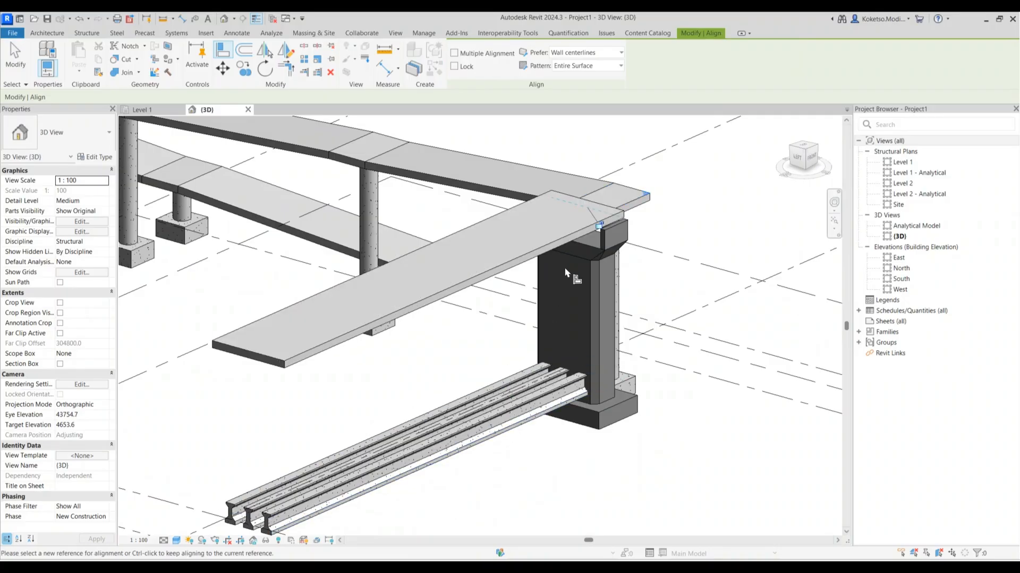
key(Escape)
key(Escape)
- Align the new slab's top surface flush with the top of the landing slab beside the pier, and select the landing slab
shift+middle_drag(650, 228, 454, 350)
click(455, 350)
shift+middle_drag(546, 365, 605, 340)
key(a)
key(l)
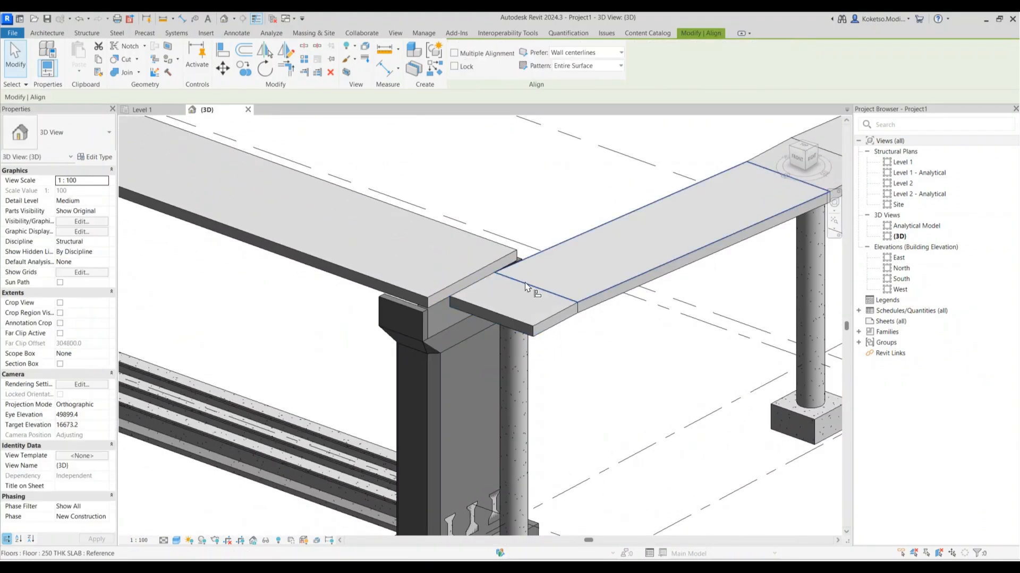
click(476, 301)
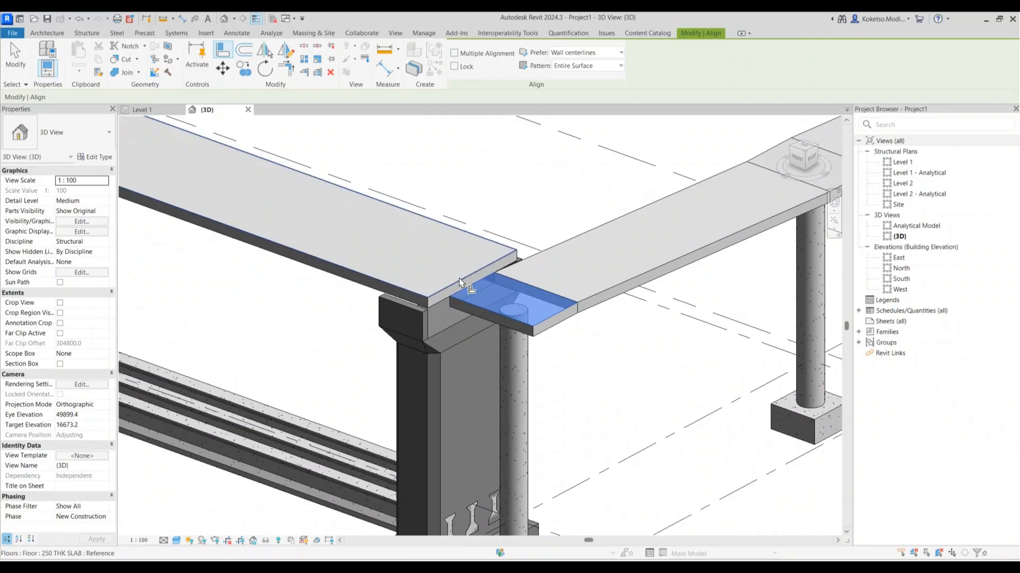
click(461, 279)
shift+middle_drag(582, 331, 597, 339)
key(Escape)
key(Escape)
click(516, 285)
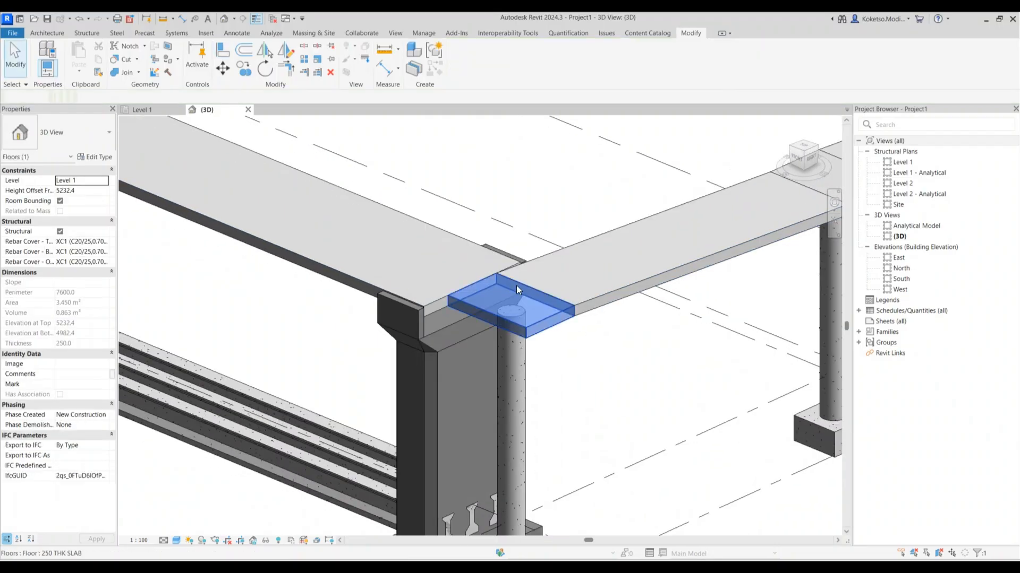
- Edit the sloped ramp slab's boundary beside the pier so its upper end edge aligns with the deck slab's near side, and finish the sketch
shift+middle_drag(520, 289, 605, 287)
click(588, 303)
scroll(499, 279, down, 1)
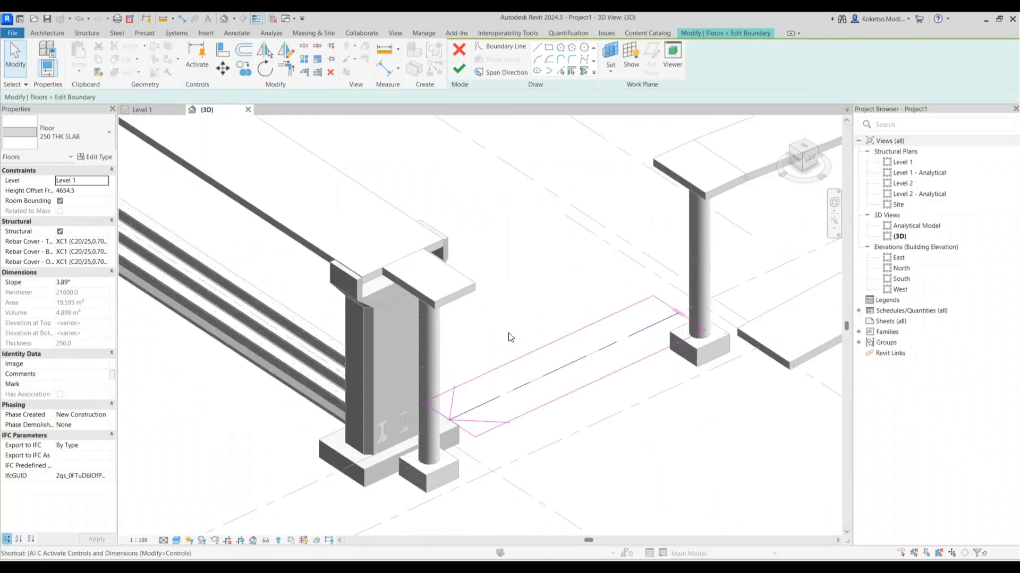
key(a)
key(l)
shift+middle_drag(589, 323, 541, 156)
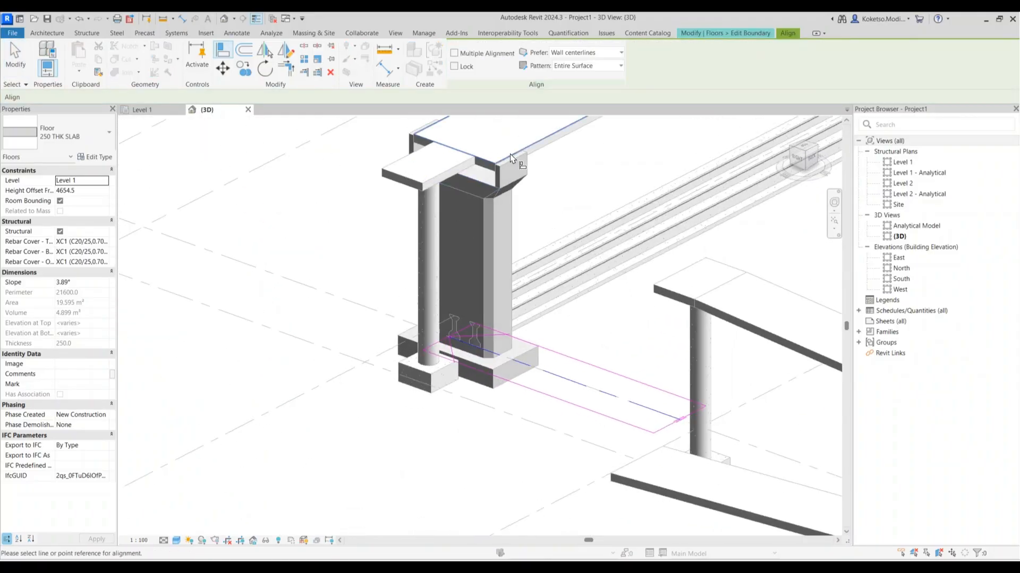
click(539, 152)
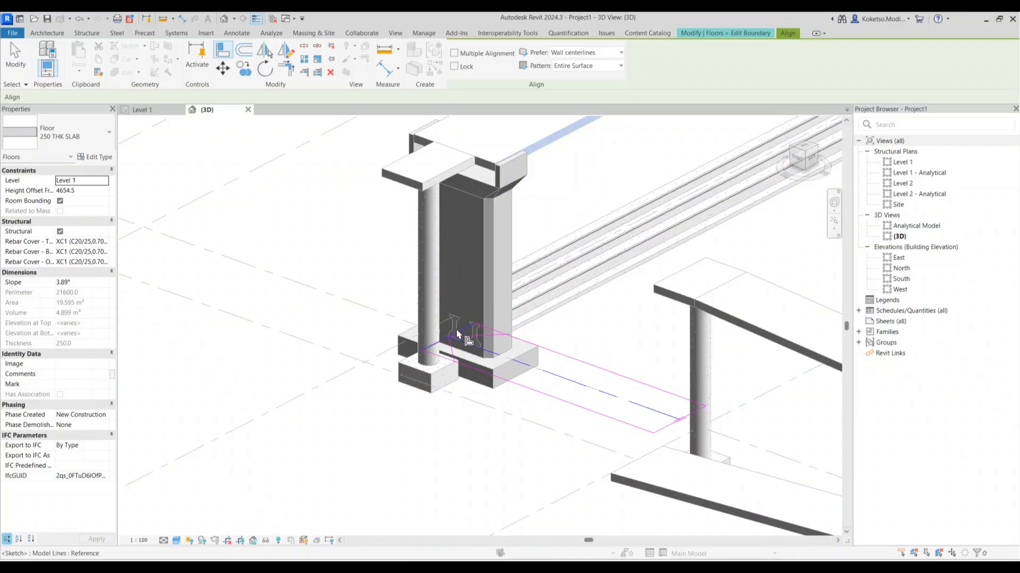
middle_drag(451, 284, 456, 324)
key(Escape)
key(Escape)
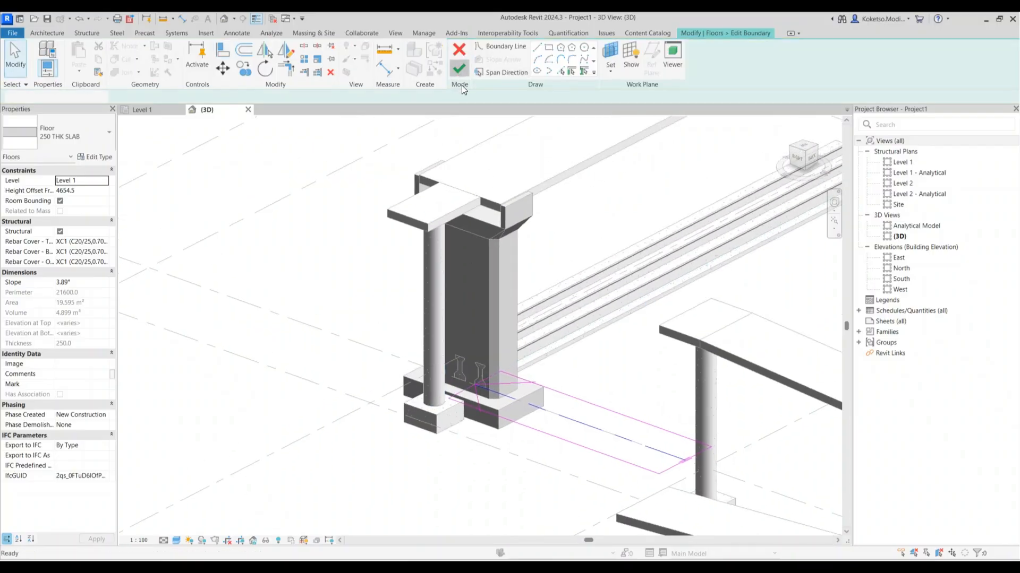
click(459, 68)
click(591, 201)
shift+middle_drag(579, 340, 626, 327)
key(Escape)
- Edit the landing slab's boundary so its outer edge aligns with the deck slab's far side, and finish the sketch
click(416, 243)
shift+middle_drag(417, 243, 467, 320)
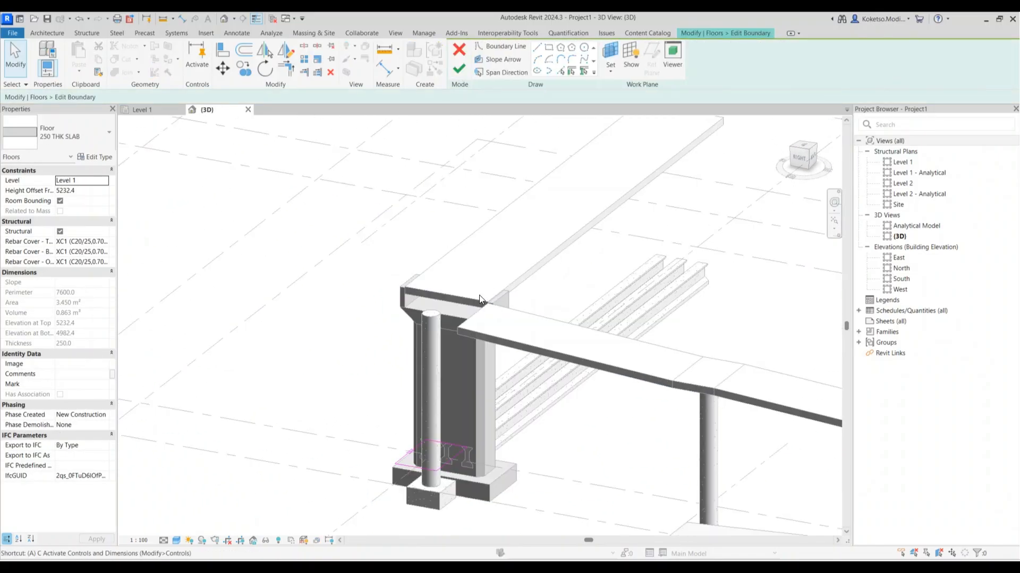
key(a)
key(l)
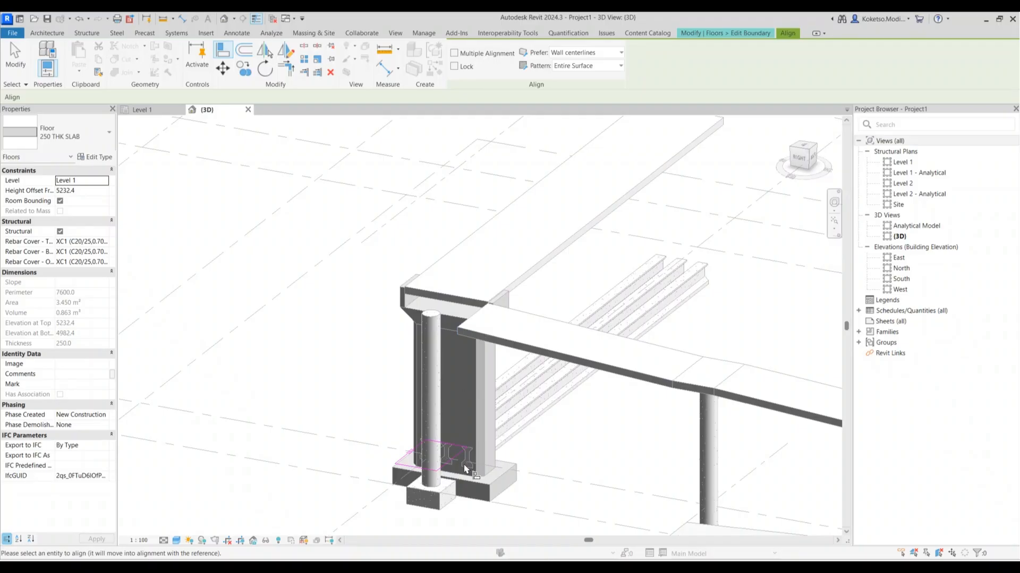
shift+middle_drag(465, 468, 376, 324)
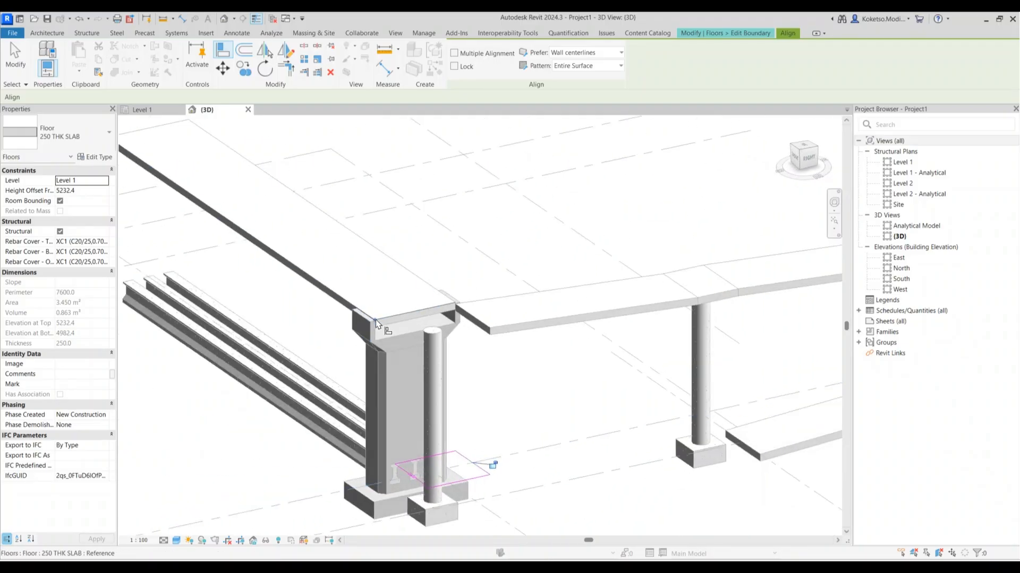
click(374, 322)
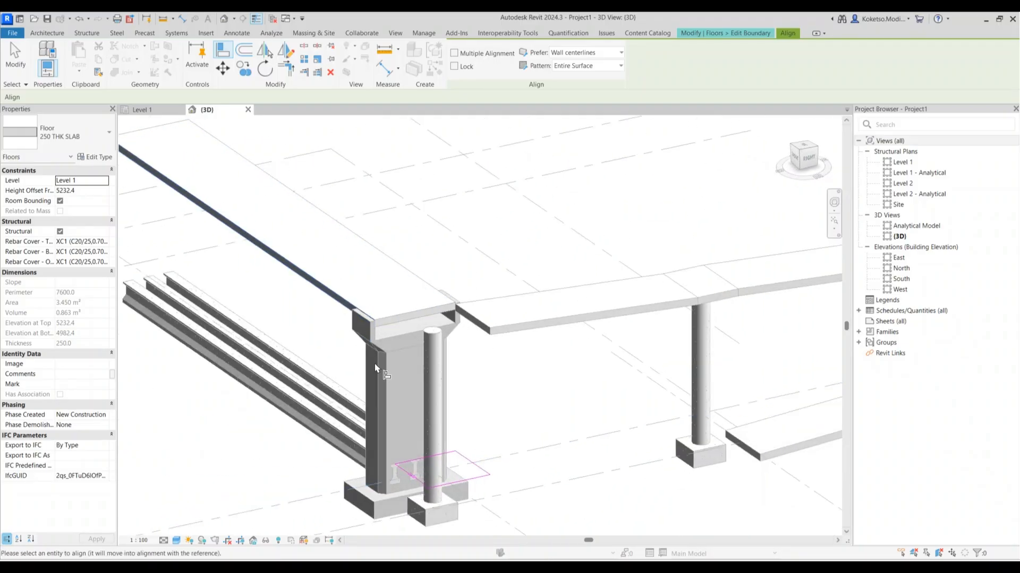
click(403, 470)
key(Escape)
key(Escape)
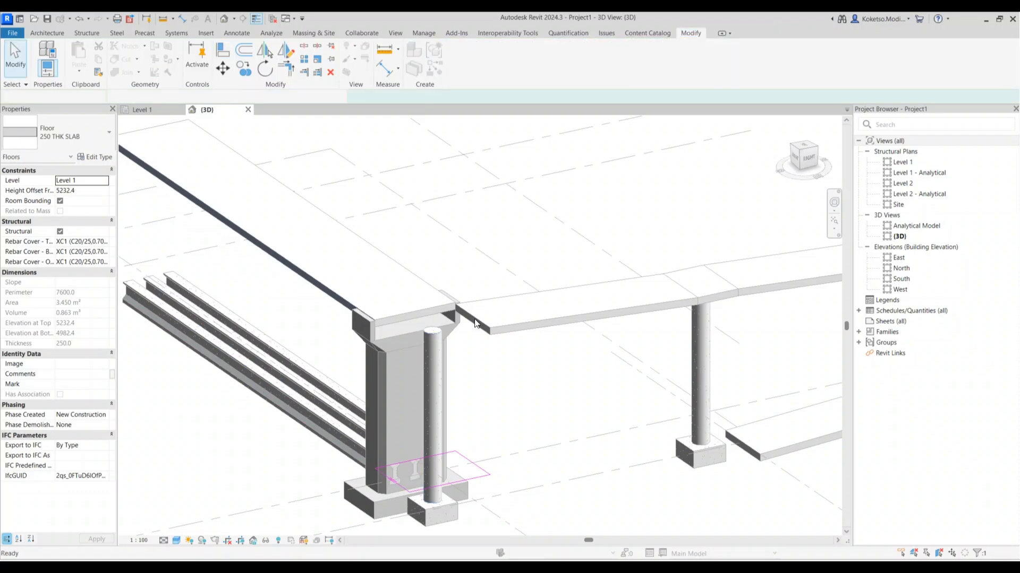
click(494, 385)
- Align the landing slab's top surface with the top edge at the upper end of the sloped ramp slab
shift+middle_drag(482, 424, 337, 417)
scroll(472, 323, up, 1)
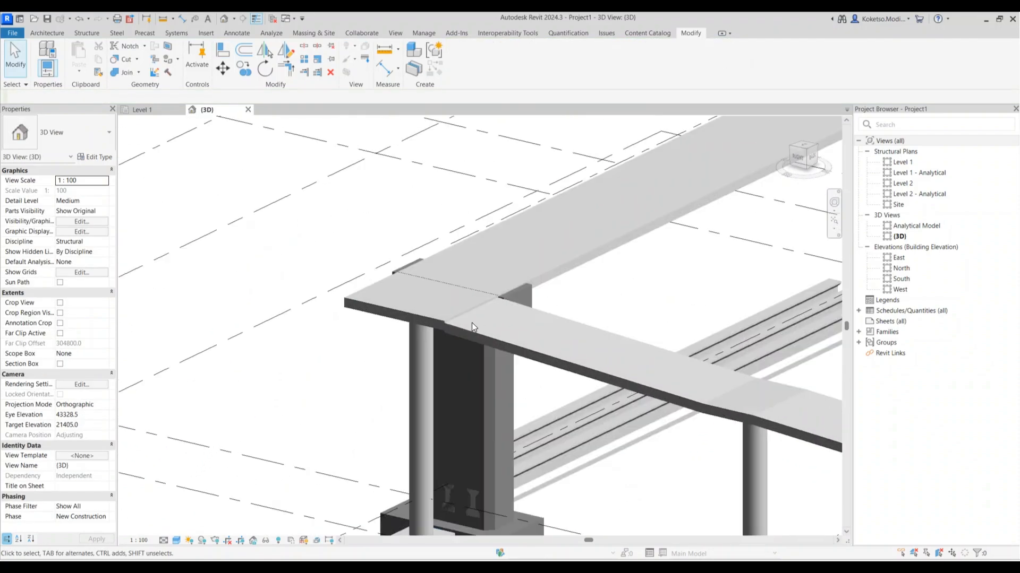
shift+middle_drag(471, 323, 444, 316)
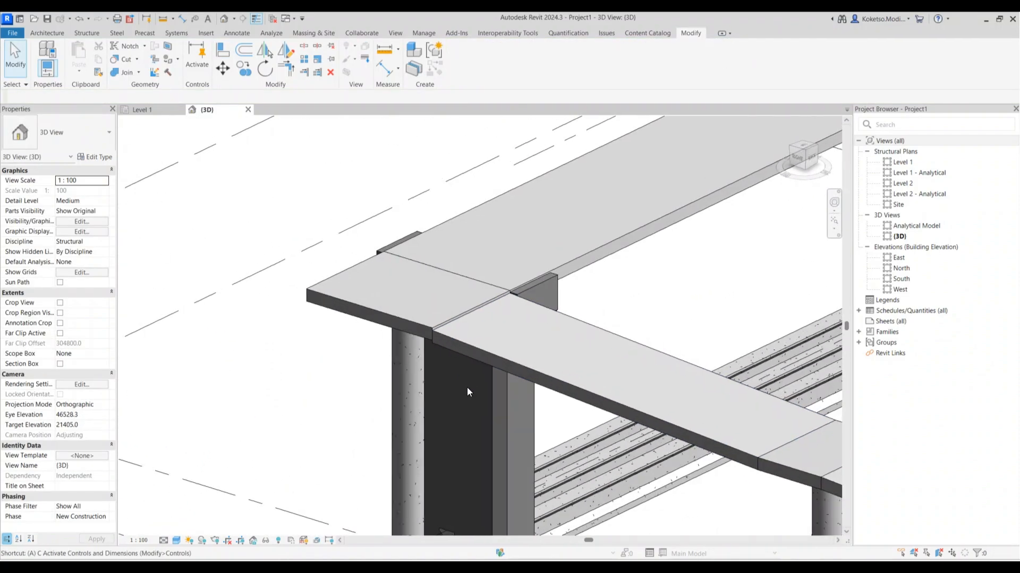
key(a)
key(l)
scroll(444, 323, up, 2)
key(Tab)
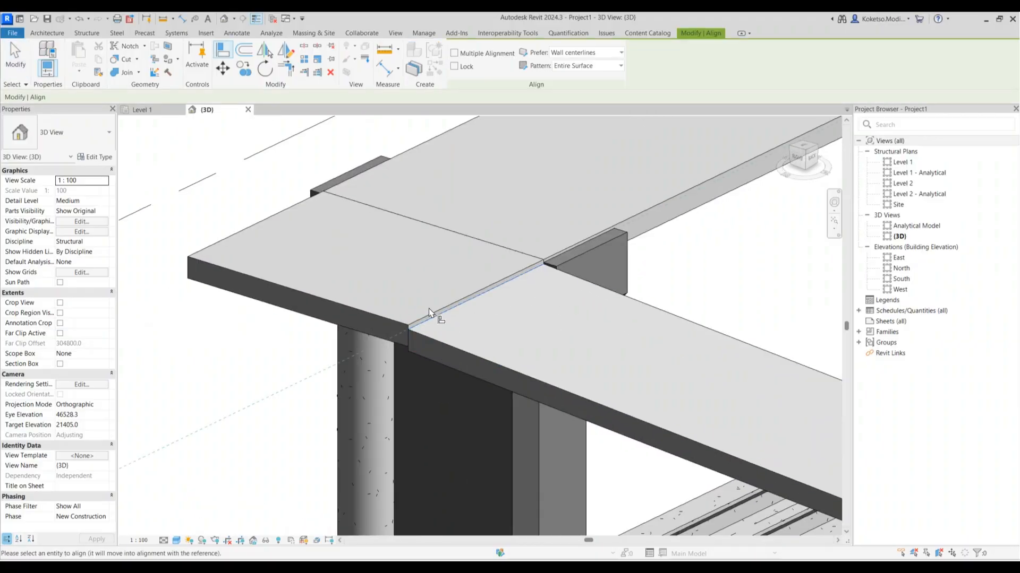
click(433, 319)
shift+middle_drag(433, 320, 617, 314)
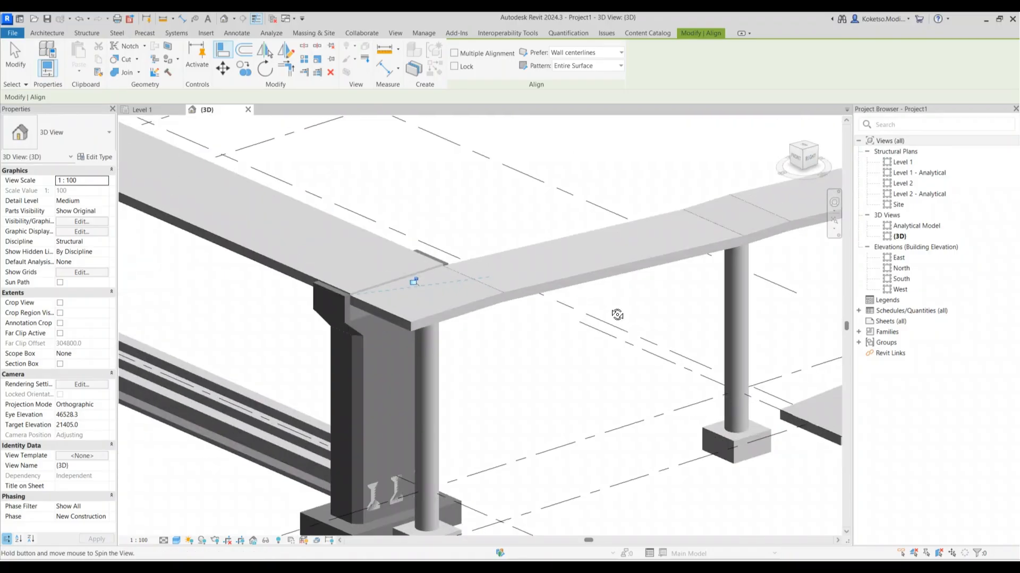
- Align the deck slab's top surface with the landing slab's top surface, and leave the slabs deselected
scroll(427, 313, up, 3)
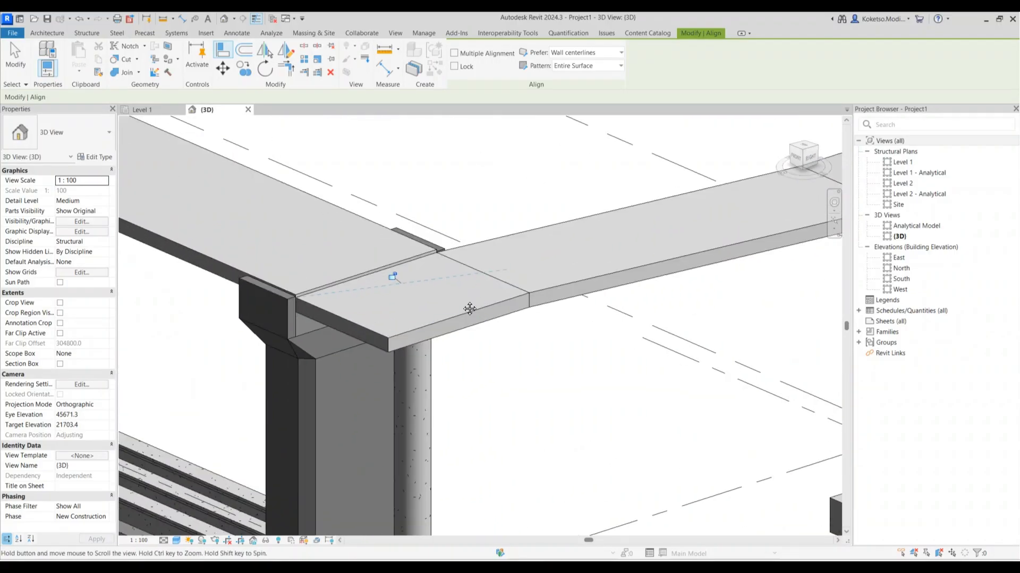
shift+middle_drag(467, 313, 539, 328)
click(539, 328)
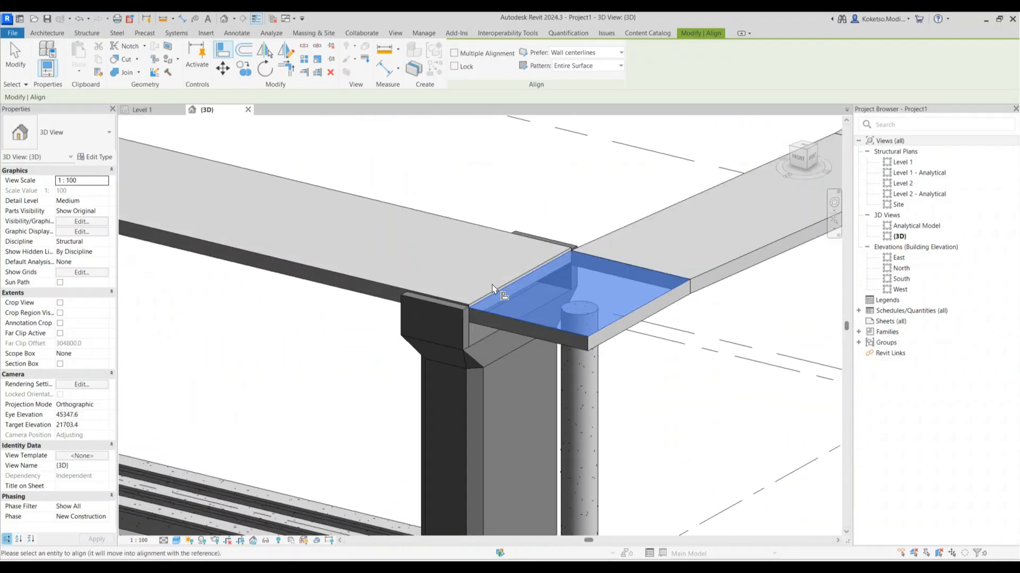
scroll(494, 298, down, 3)
key(Escape)
key(Escape)
click(495, 301)
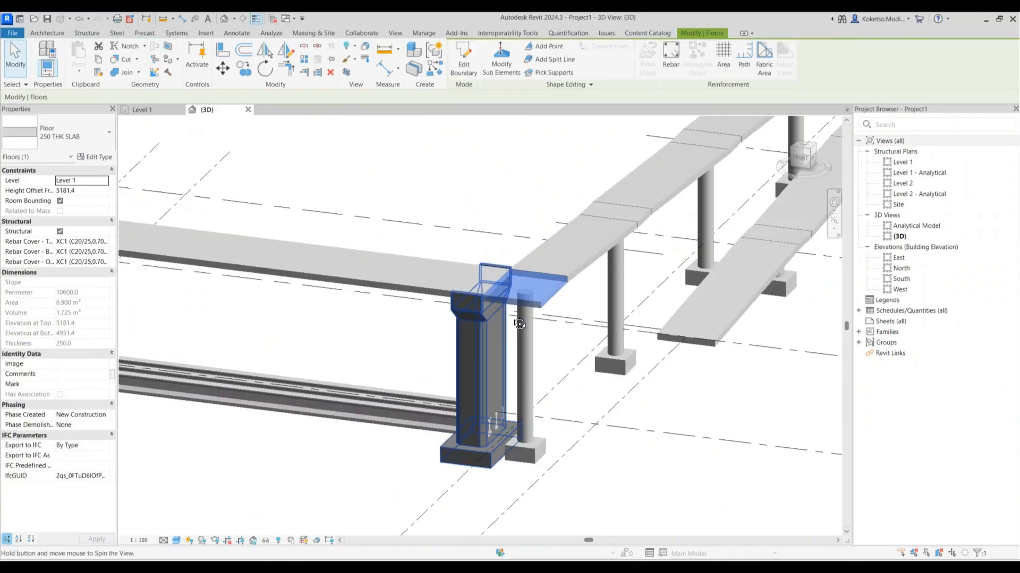
shift+middle_drag(495, 301, 637, 313)
key(Escape)
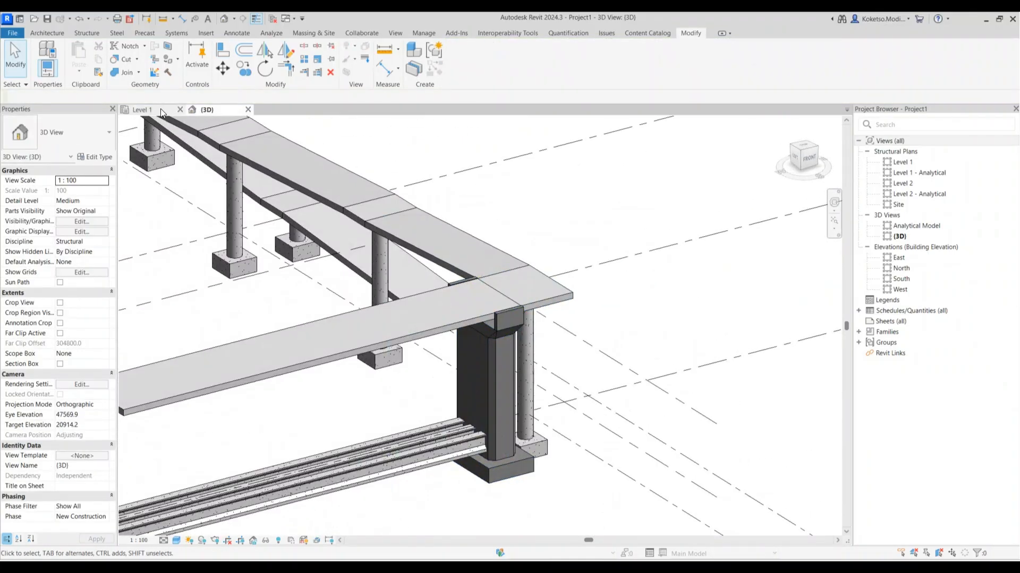
- Switch to the Level 1 plan at the pier and set its visual style to Wireframe
click(143, 109)
scroll(606, 313, up, 5)
scroll(605, 312, up, 1)
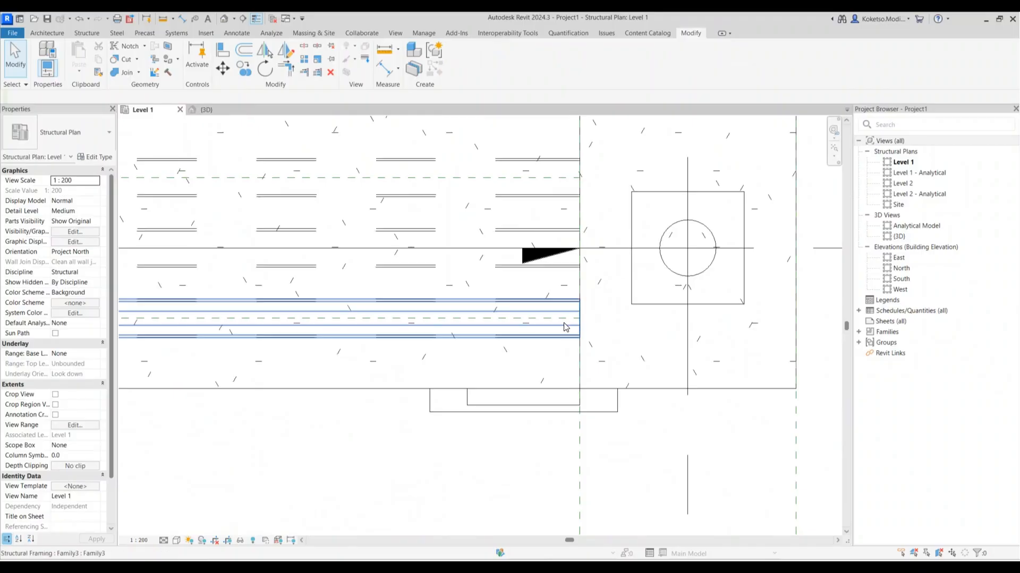
scroll(566, 322, down, 2)
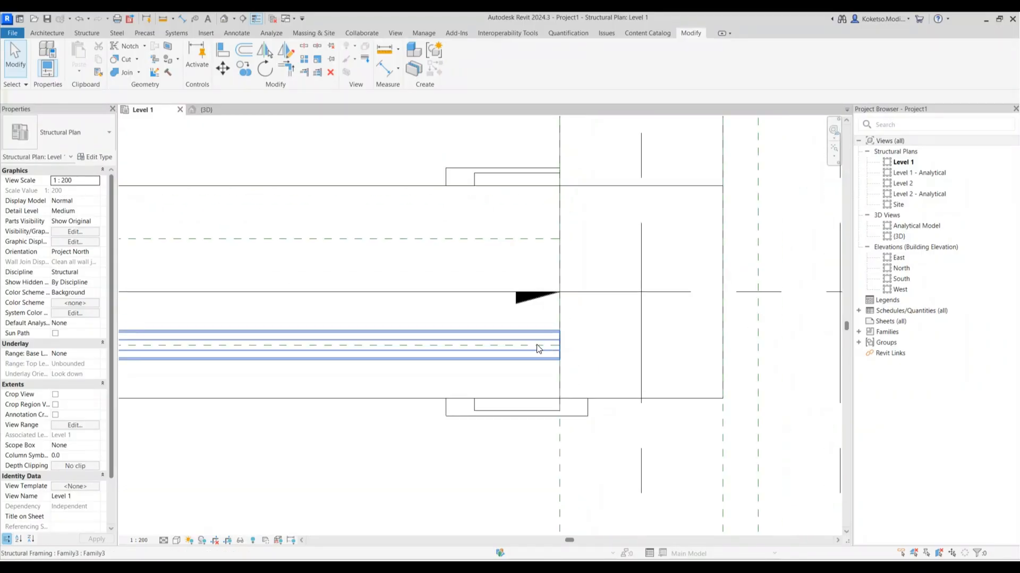
click(176, 540)
click(218, 475)
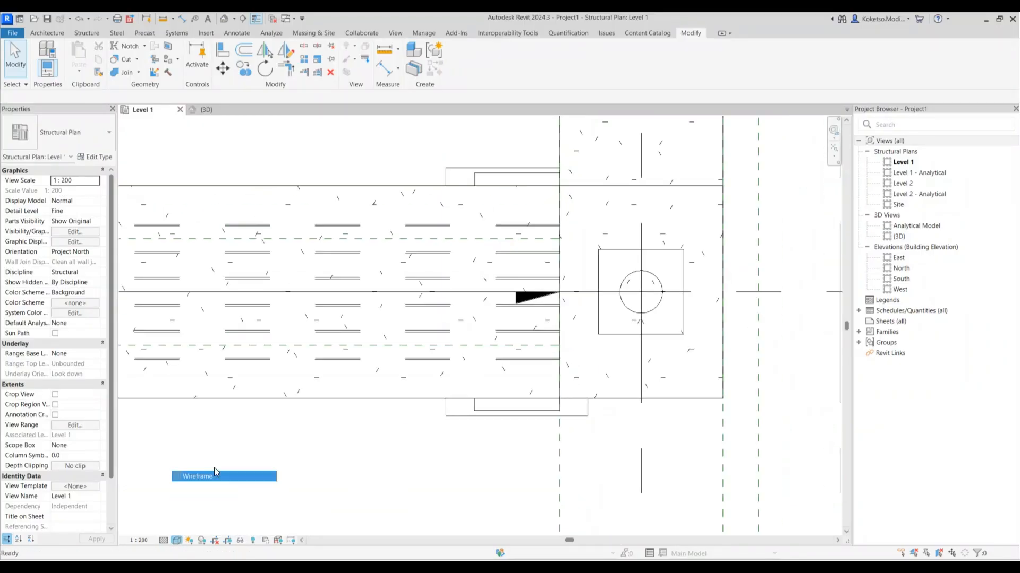
- Place a Family1 component where the lower beam's centreline crosses the pier's centreline, with its long side across the beam
click(55, 34)
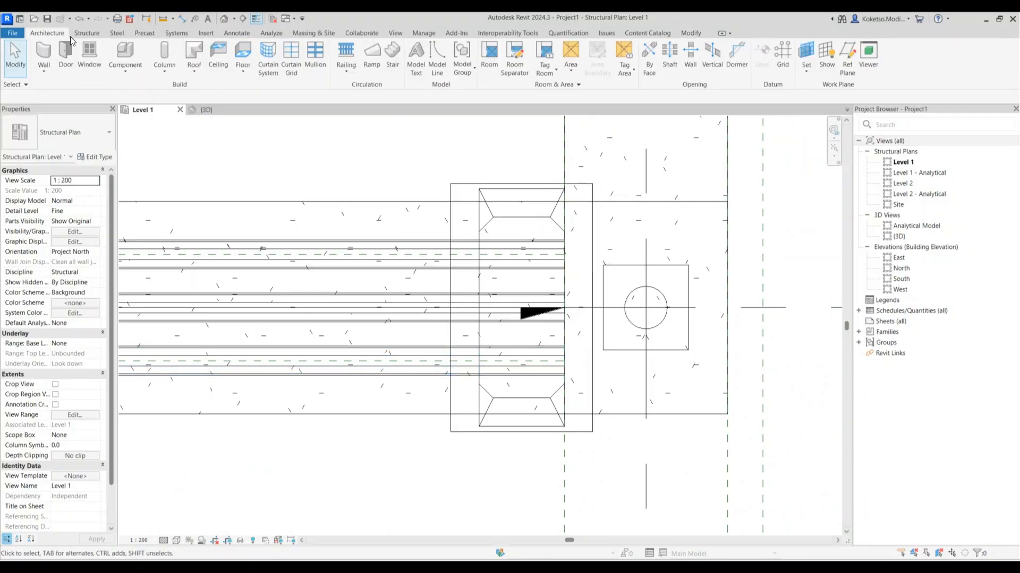
click(121, 52)
click(94, 133)
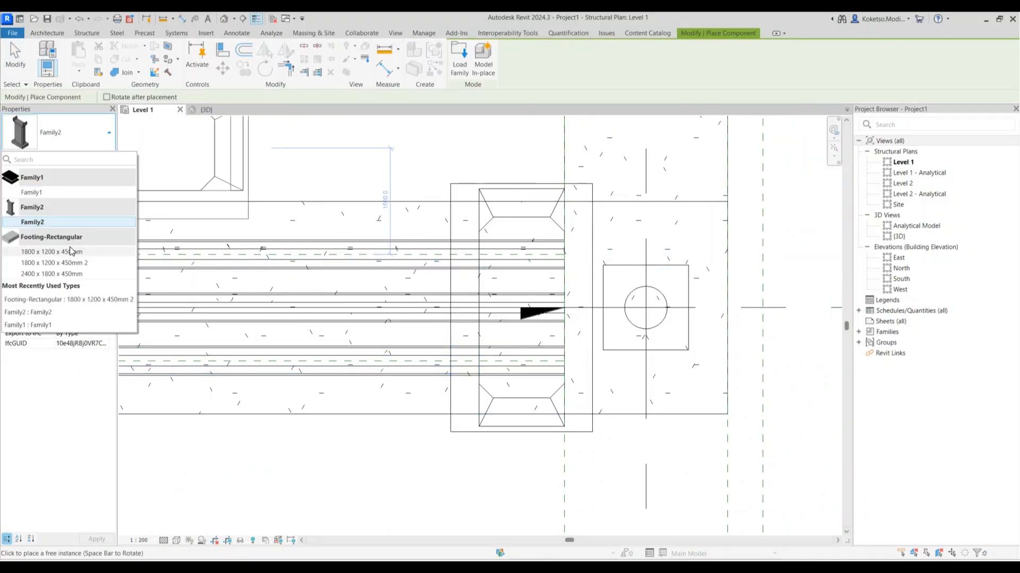
click(36, 188)
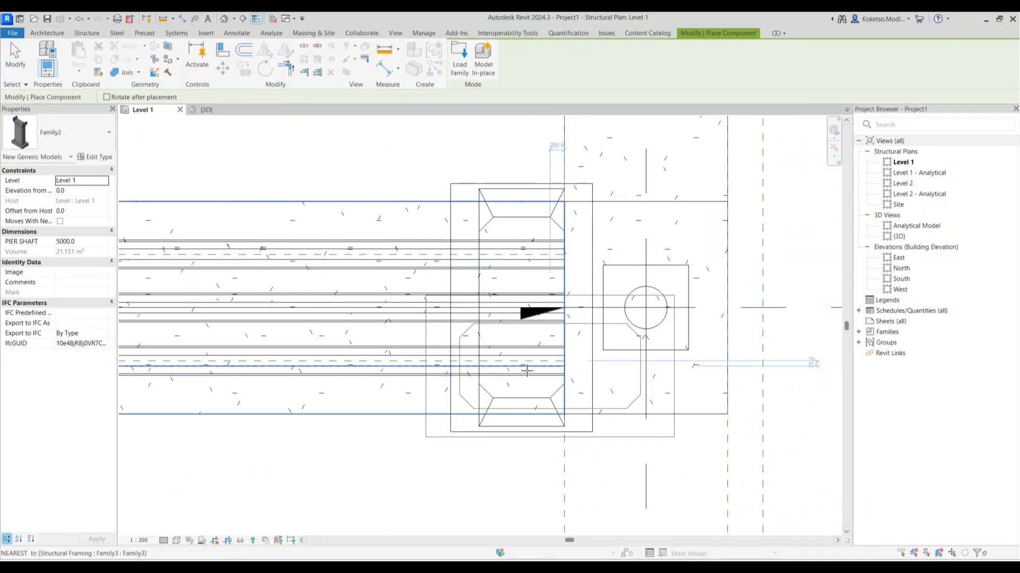
click(38, 133)
click(40, 192)
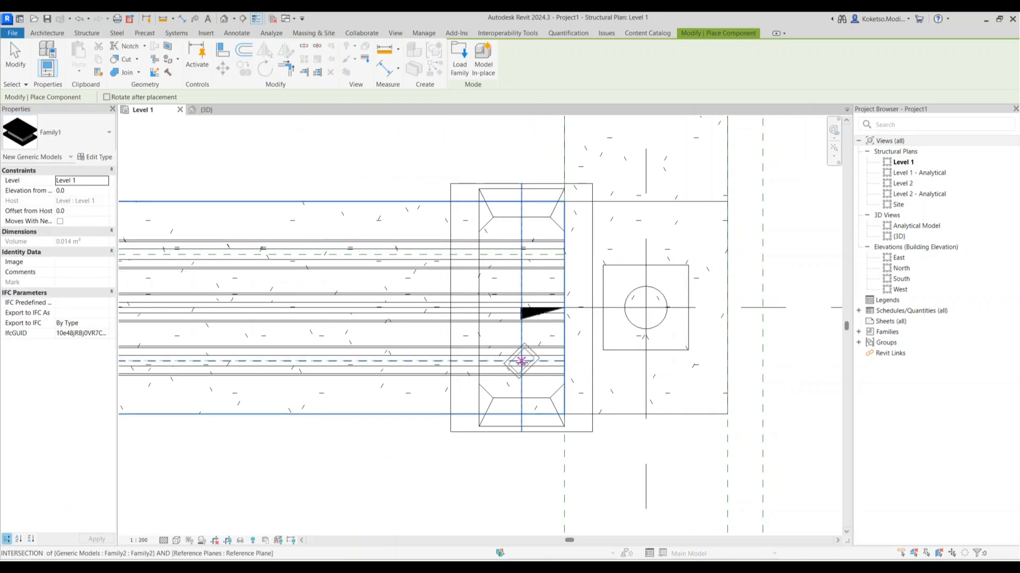
scroll(522, 363, up, 3)
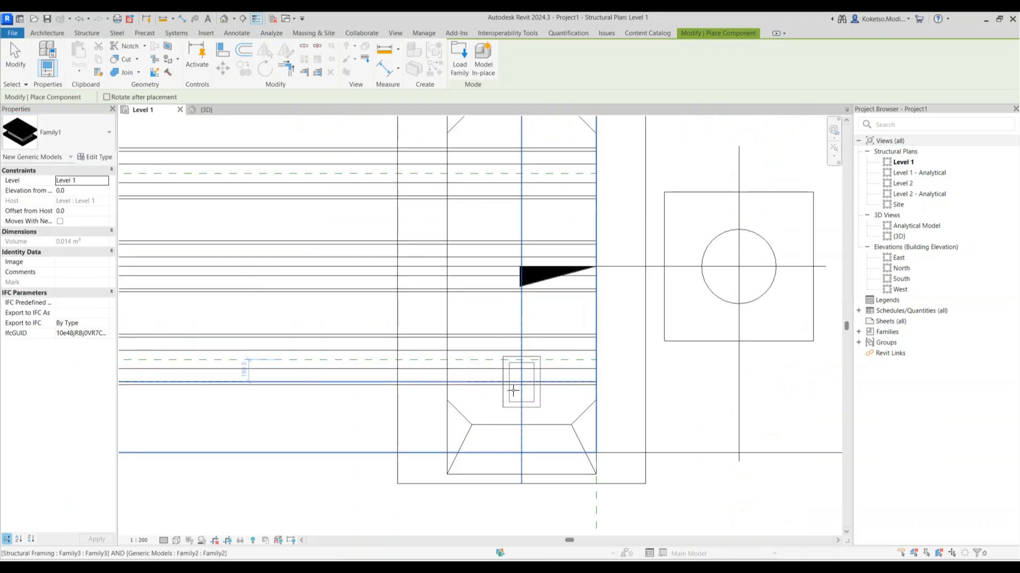
click(520, 361)
- Place two more Family1 components on the pier's centreline at the middle and upper beams, spaced 750 mm apart, and end the placement
middle_drag(521, 361, 518, 418)
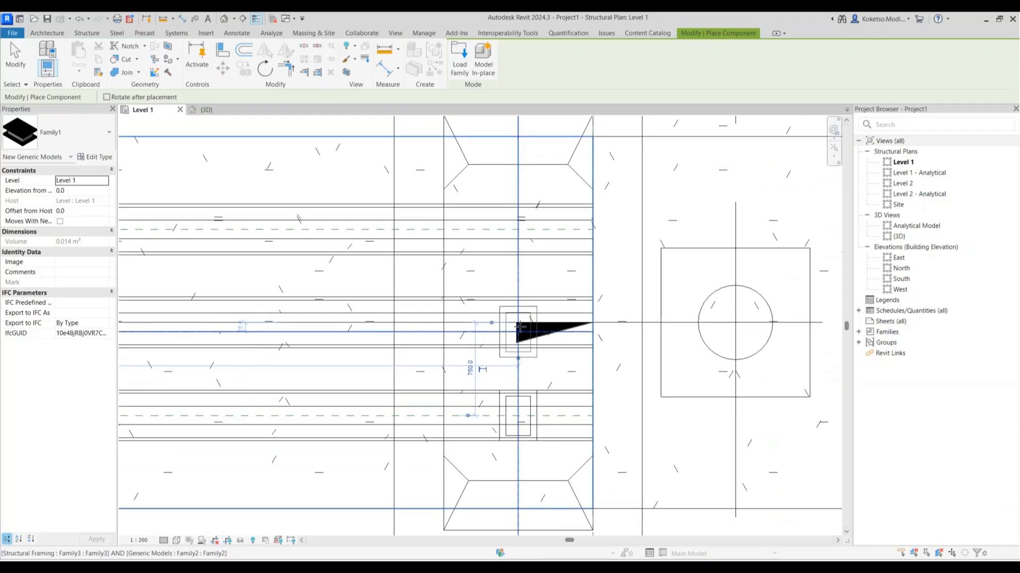
click(517, 323)
scroll(510, 340, down, 1)
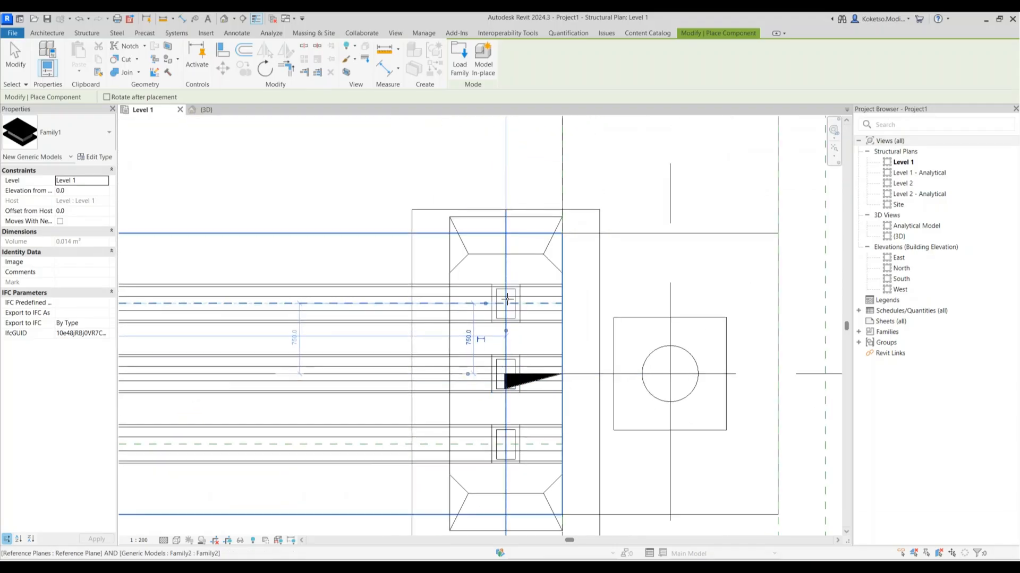
key(Escape)
key(Escape)
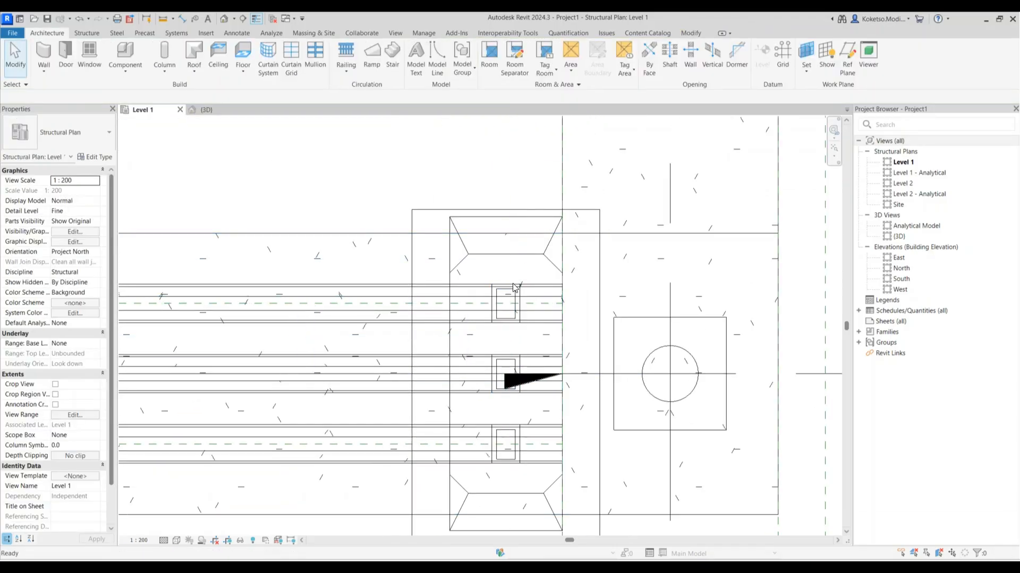
- In the 3D view, select all three I-beams and set their start and end level offsets to 1000 mm
scroll(505, 299, down, 2)
click(206, 111)
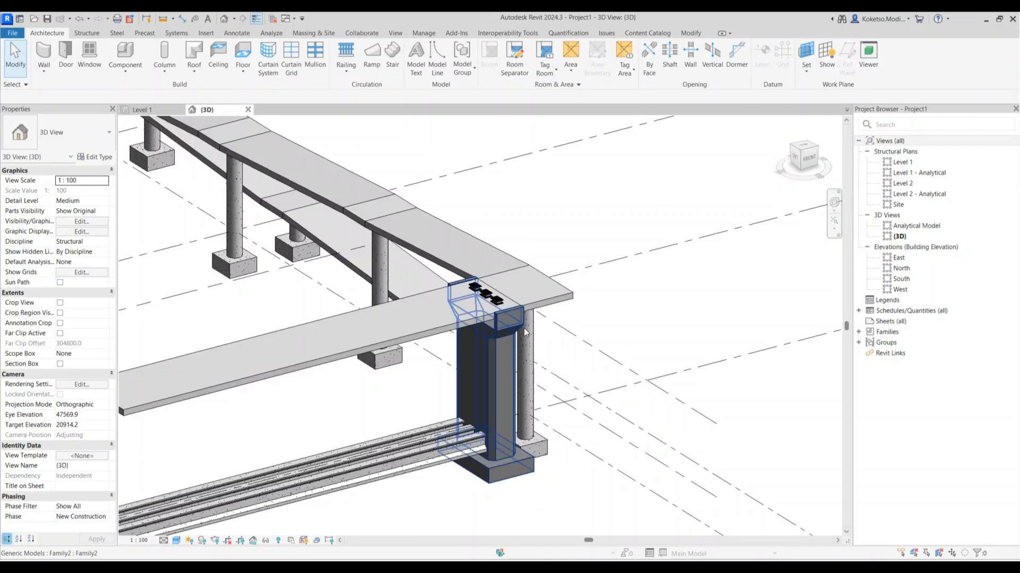
shift+middle_drag(510, 324, 539, 270)
scroll(500, 299, up, 5)
shift+middle_drag(500, 300, 527, 241)
scroll(531, 272, down, 5)
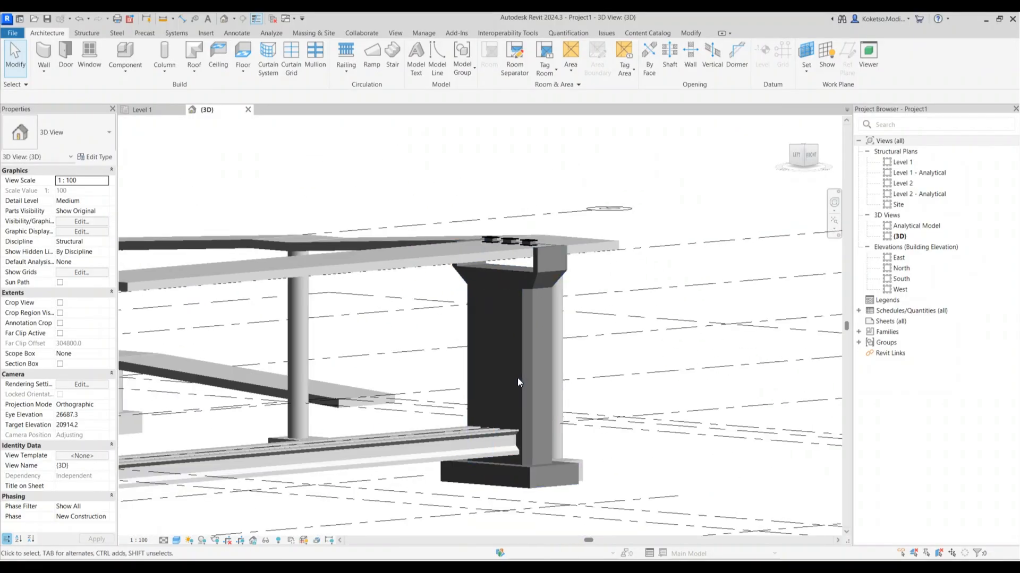
shift+middle_drag(491, 427, 589, 268)
click(469, 351)
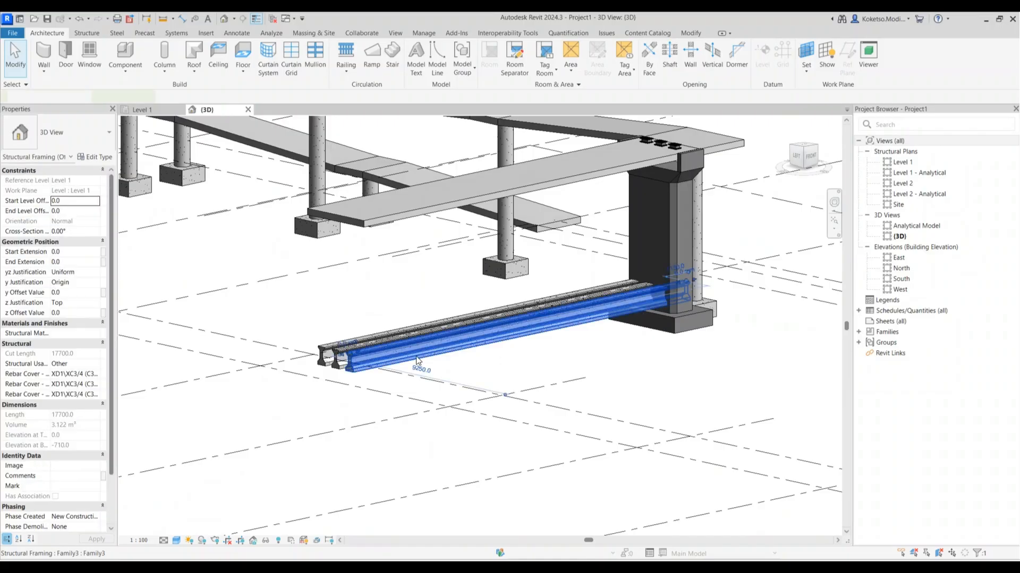
ctrl+click(340, 363)
ctrl+click(336, 359)
scroll(336, 358, up, 2)
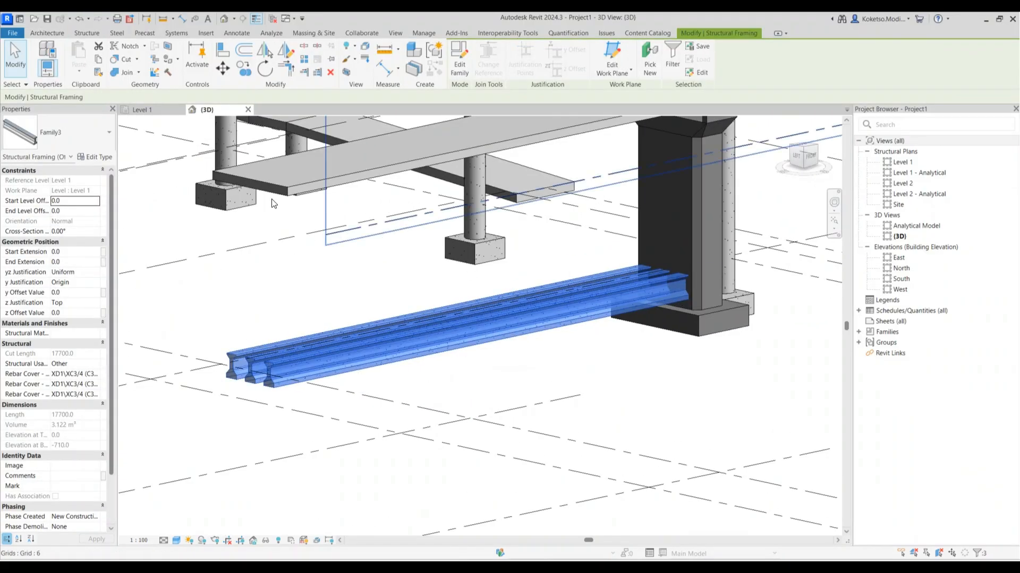
click(79, 208)
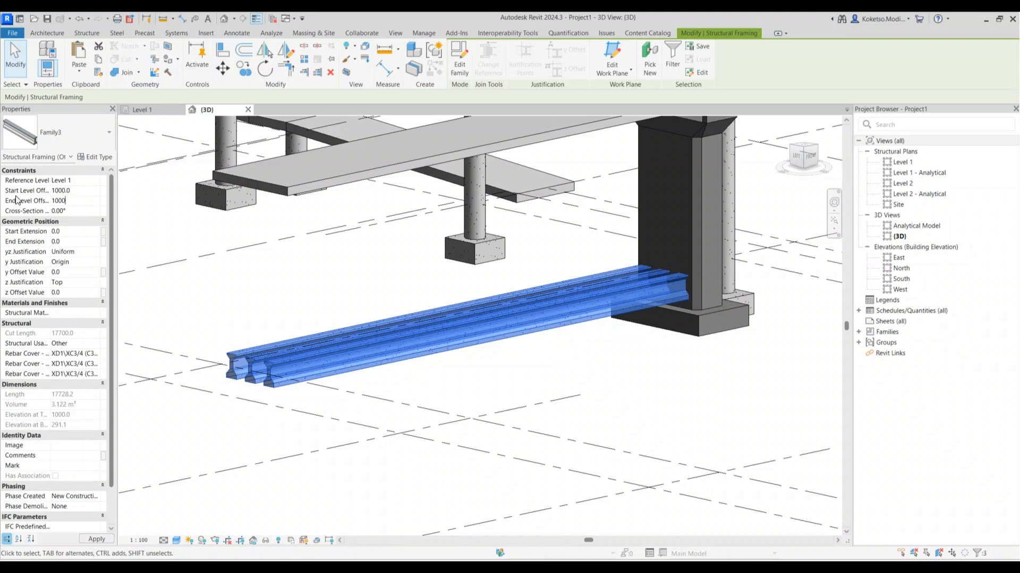
- Align the top of the nearest I-beam to the bottom edge of the deck slab
shift+middle_drag(656, 361, 632, 359)
key(a)
key(l)
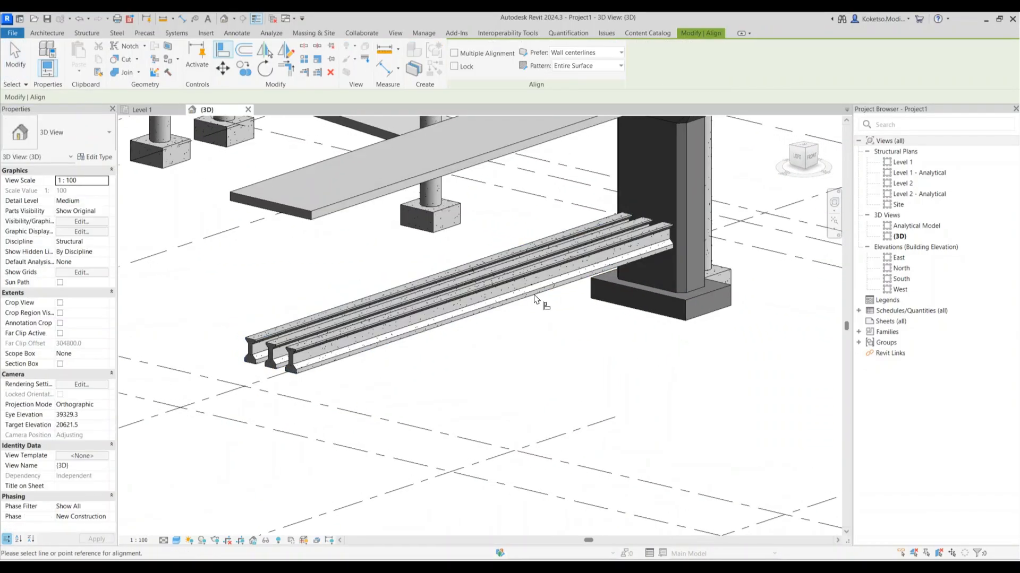
click(356, 207)
middle_drag(381, 287, 363, 328)
scroll(363, 329, down, 1)
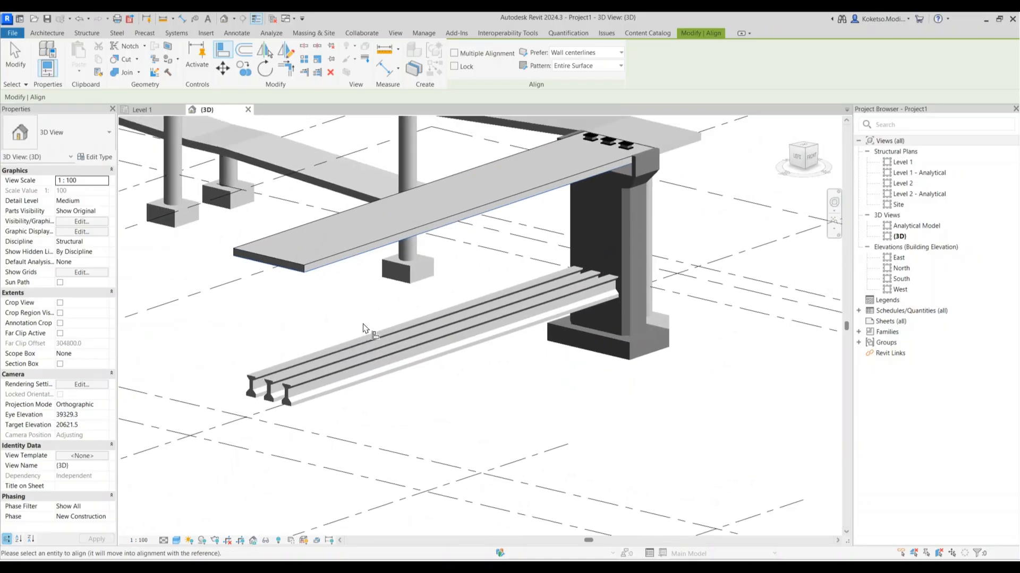
scroll(251, 385, up, 3)
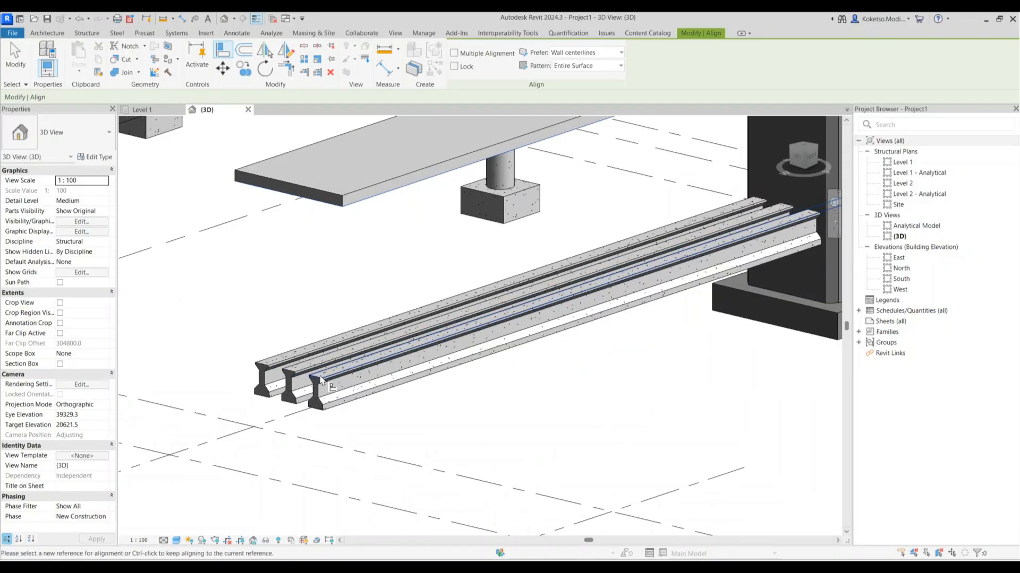
click(320, 378)
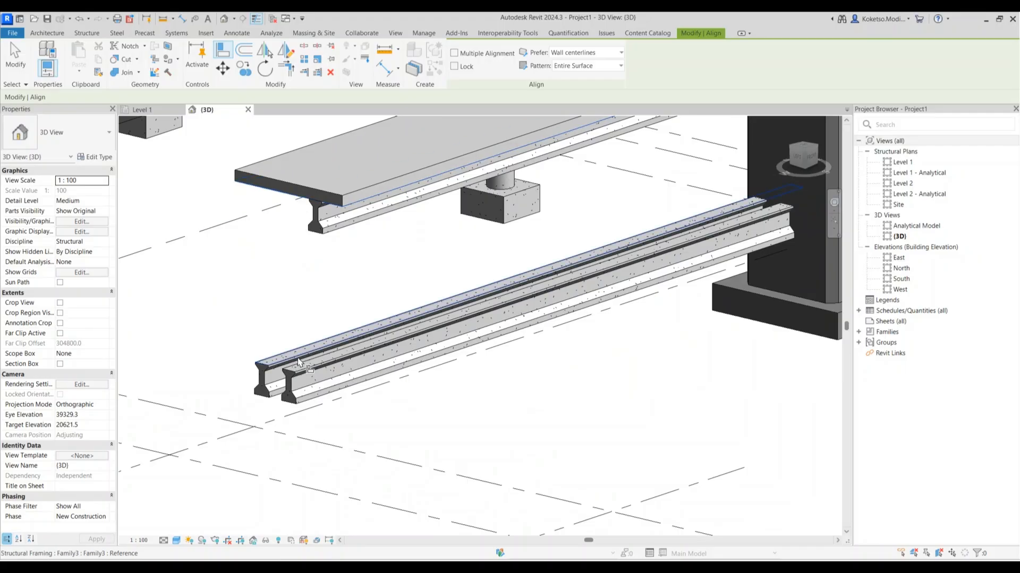
- Align the tops of the other two I-beams to the deck slab's underside and end the alignment
click(299, 364)
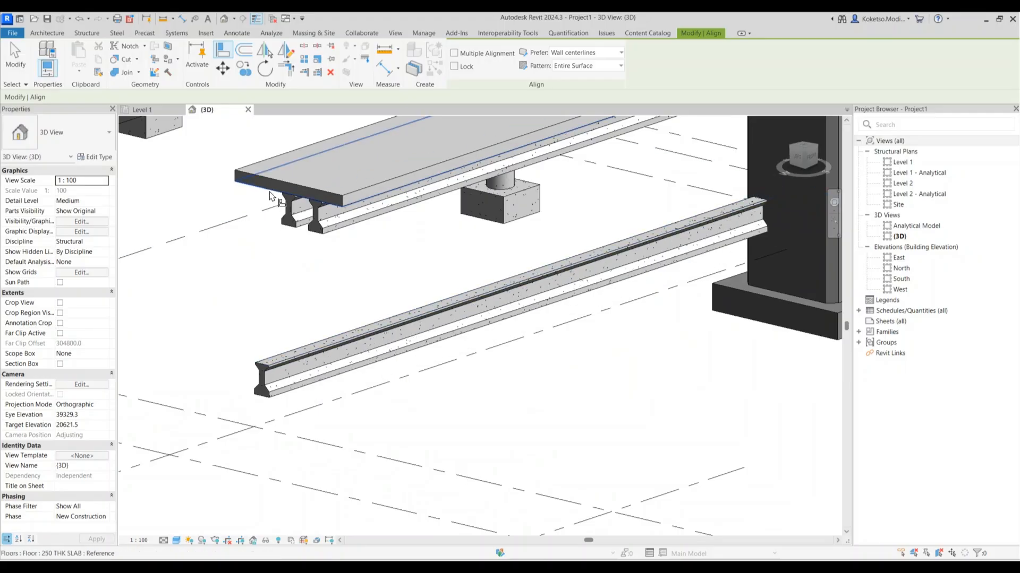
click(270, 192)
click(275, 362)
scroll(278, 357, down, 3)
key(Escape)
key(Escape)
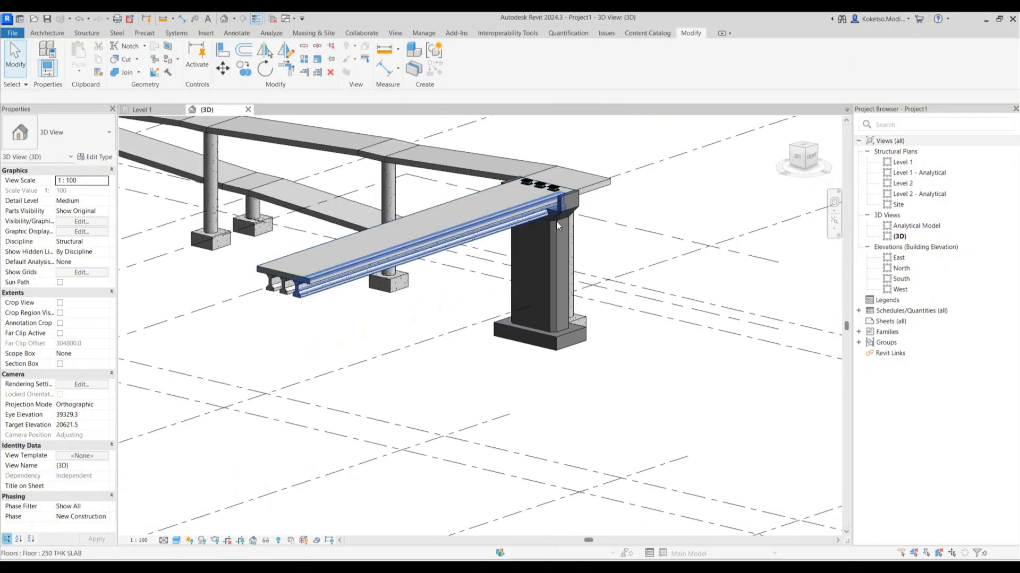
- Examine how the beam ends and bearing components sit at the pier head in 3D
scroll(556, 221, up, 3)
click(529, 216)
shift+middle_drag(528, 216, 717, 198)
click(693, 195)
click(656, 191)
shift+middle_drag(662, 229, 580, 199)
- In the Level 1 plan, draw a section across the beams just before the pier, facing the pier, and open its view
click(151, 110)
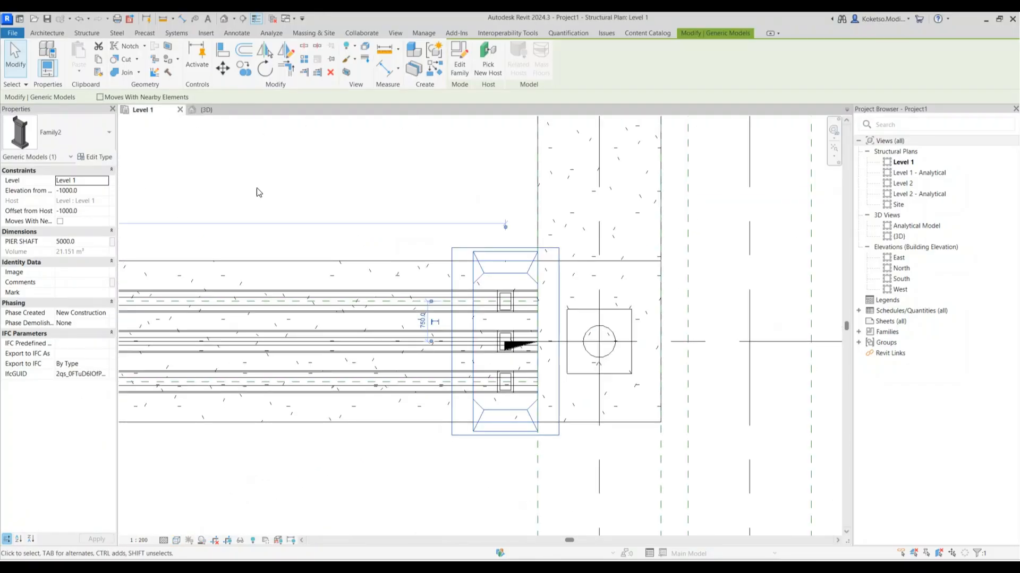
key(s)
key(e)
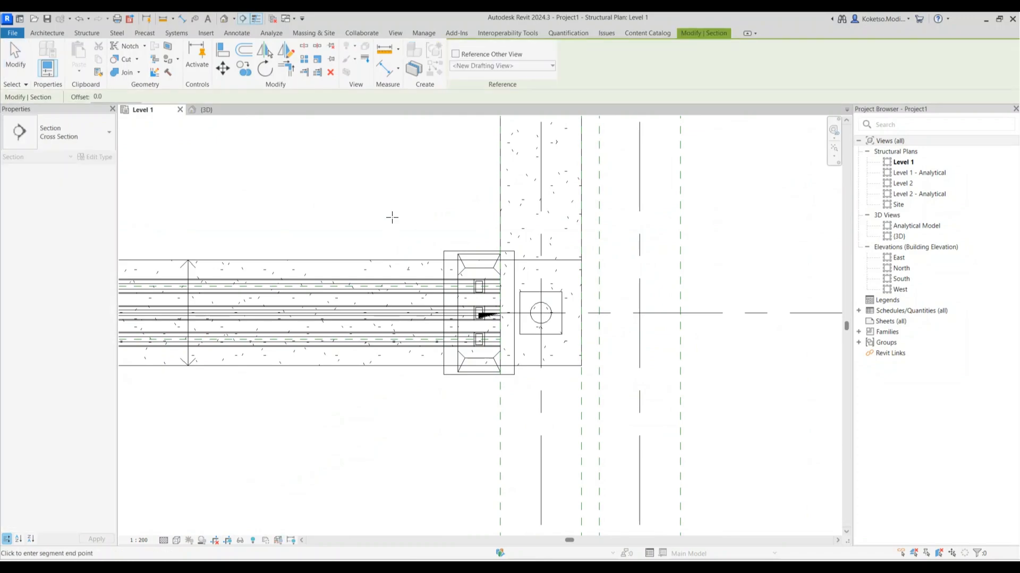
click(391, 207)
click(392, 423)
key(Escape)
double_click(447, 208)
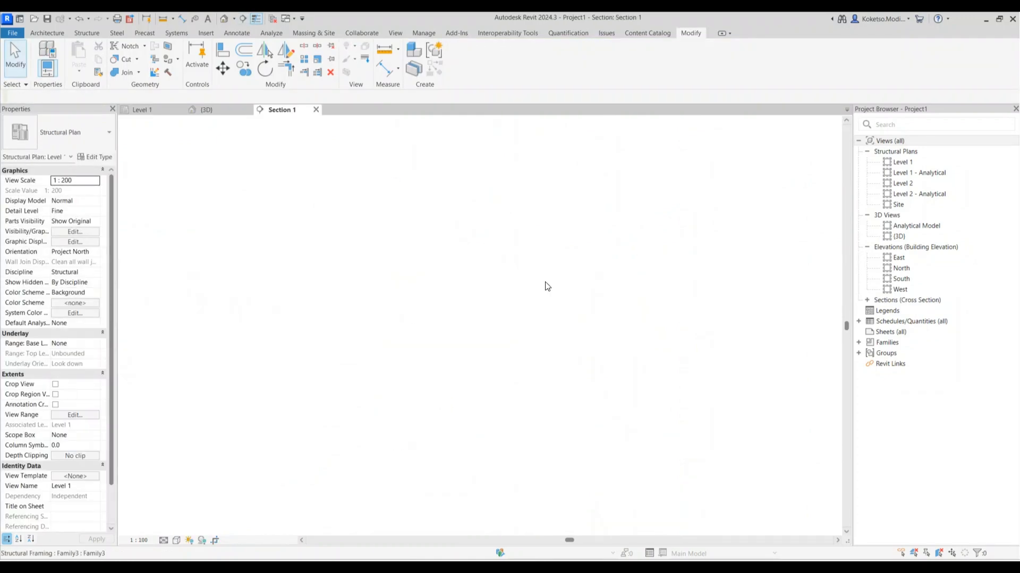
- Enlarge the section's crop region downward and to both sides so it encloses the whole pier and its footing
scroll(546, 288, down, 2)
click(553, 297)
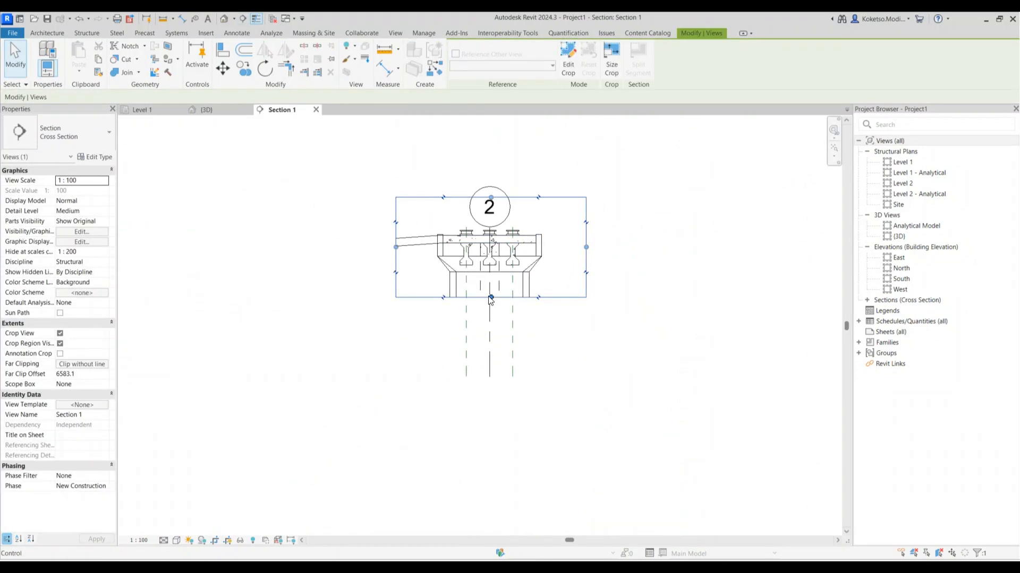
drag(491, 297, 491, 463)
drag(586, 304, 658, 303)
drag(396, 303, 330, 303)
- Select the pier in the section and set its PIER SHAFT dimension to 4000 mm
scroll(512, 267, up, 2)
click(518, 291)
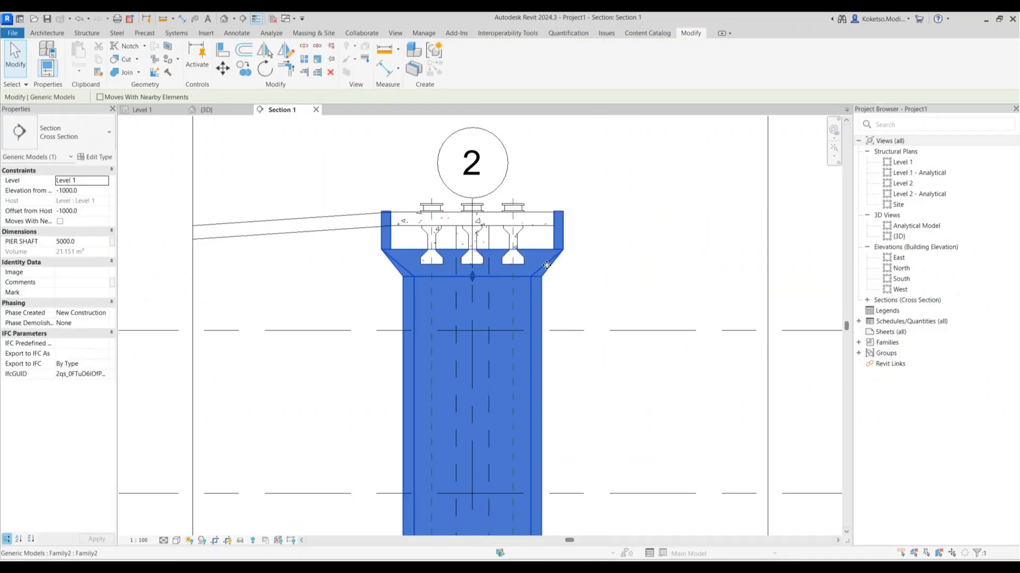
scroll(521, 312, down, 2)
scroll(522, 311, up, 2)
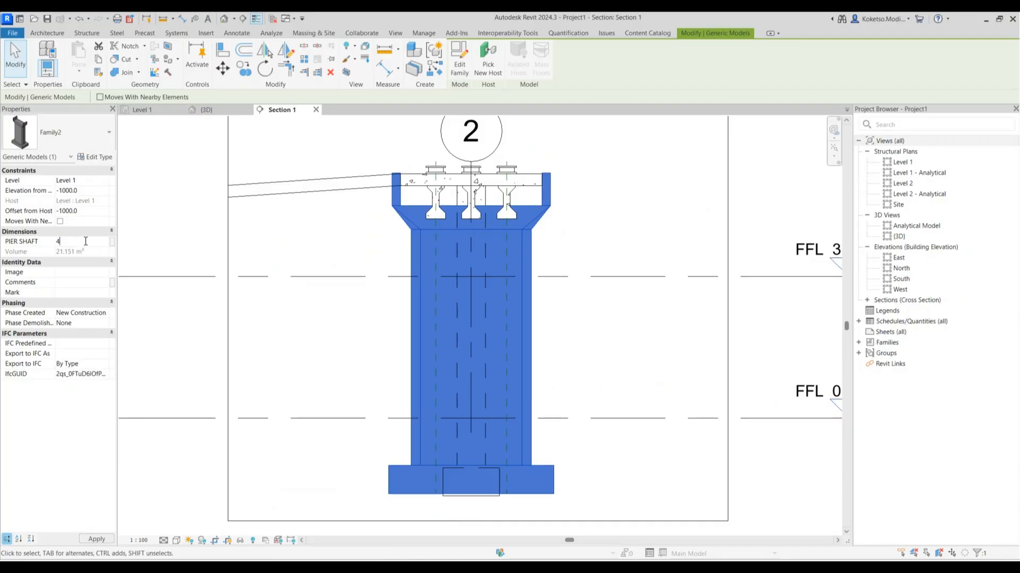
key(Return)
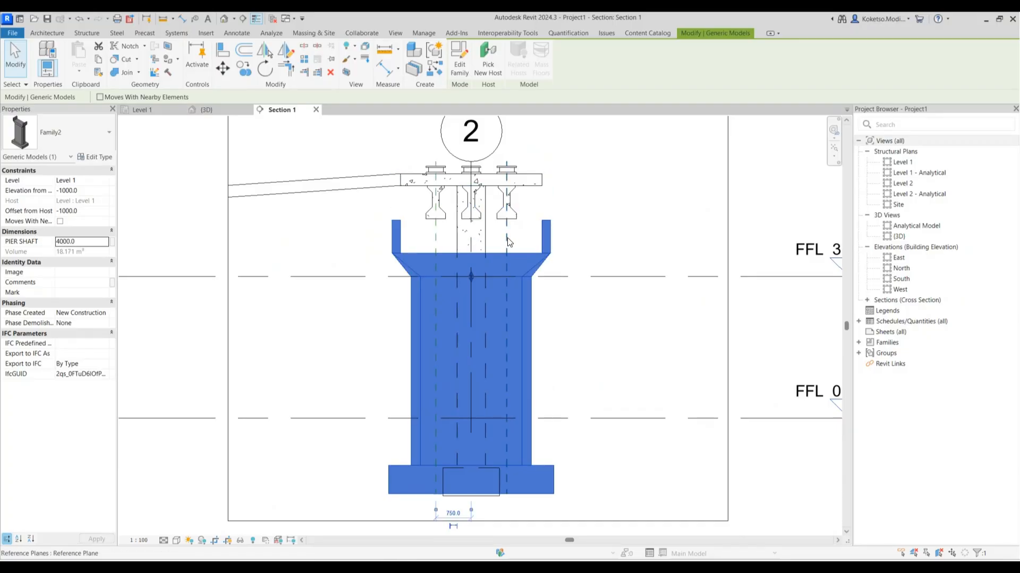
- Place aligned dimensions from the pier footing's top to the pier cap's seat and on to the beam's underside
scroll(493, 251, up, 1)
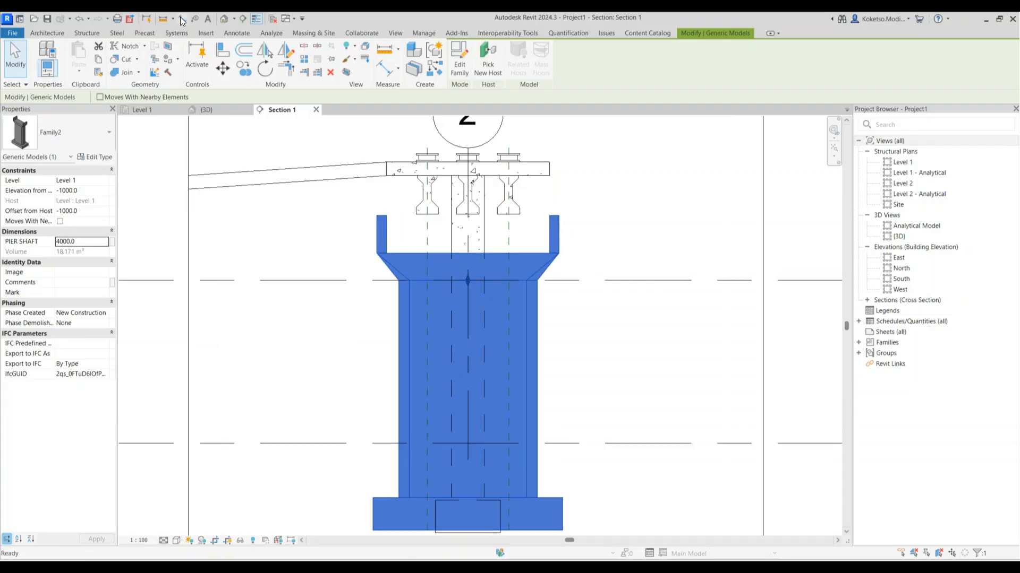
click(181, 18)
click(548, 497)
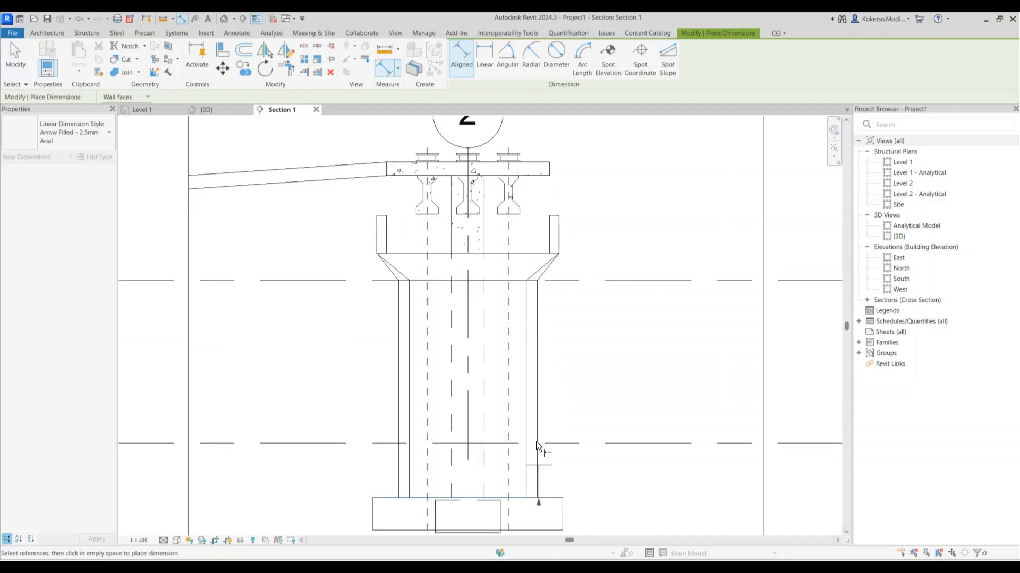
click(524, 252)
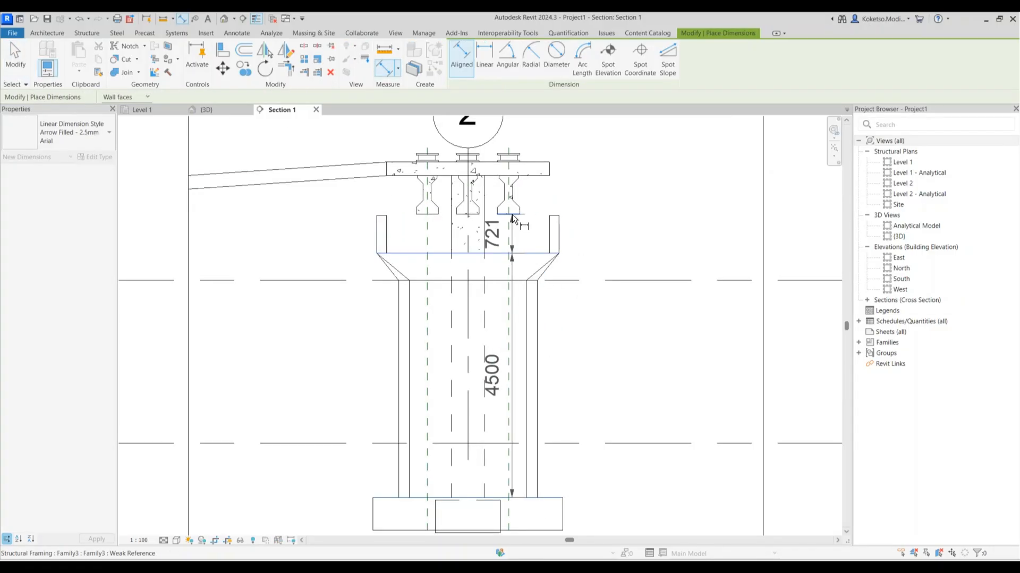
click(512, 215)
click(654, 351)
key(Escape)
key(Escape)
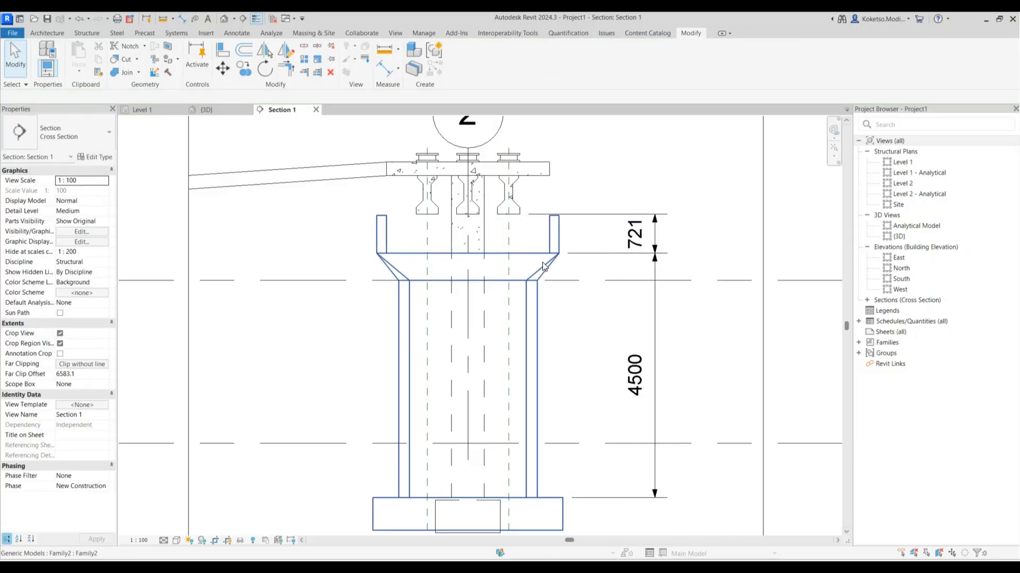
- Set the PIER SHAFT dimension to 4721 mm, and reduce it by the bearing height with =4721.0-160
click(543, 265)
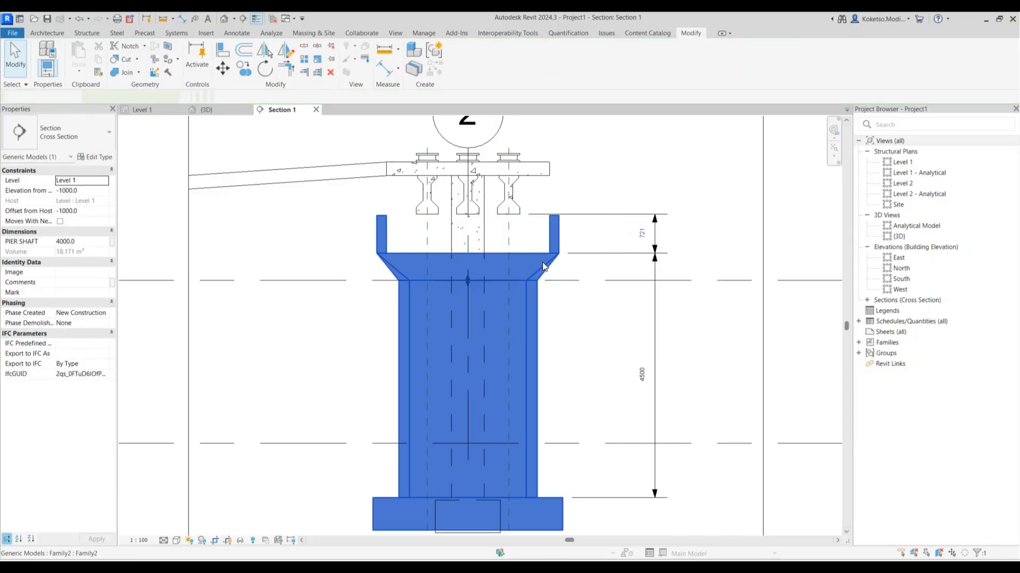
click(83, 233)
click(87, 241)
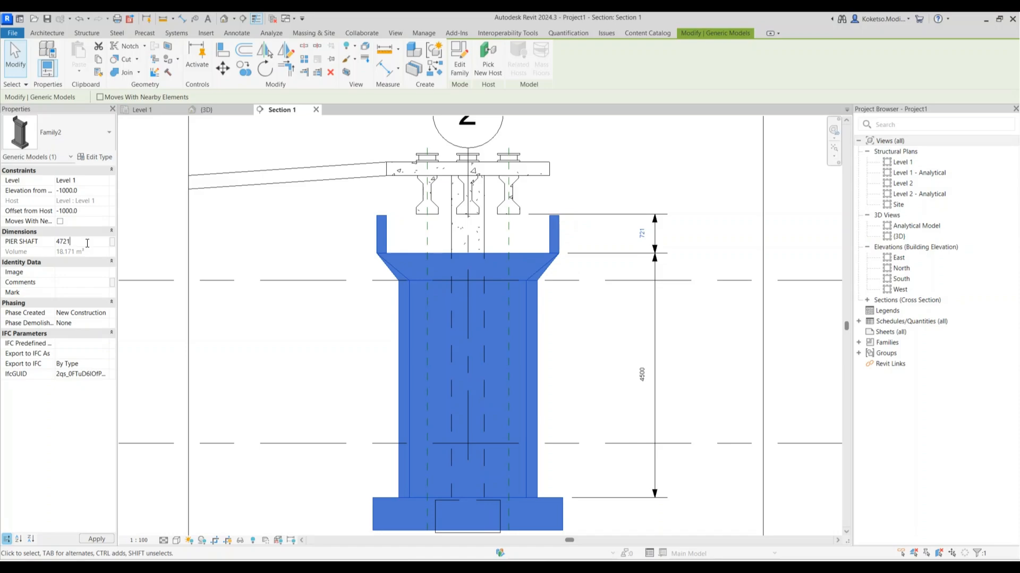
key(Return)
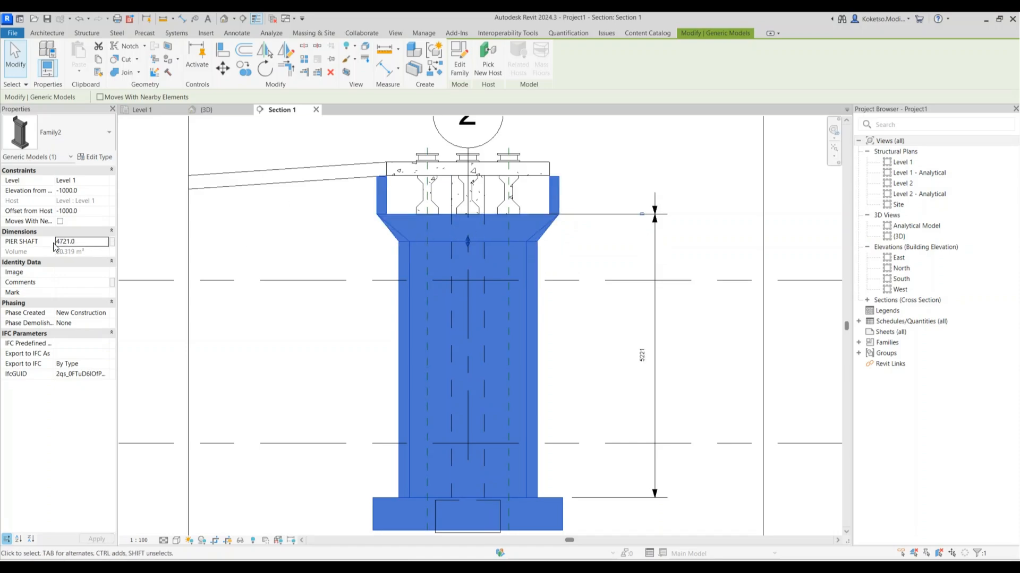
drag(57, 239, 58, 240)
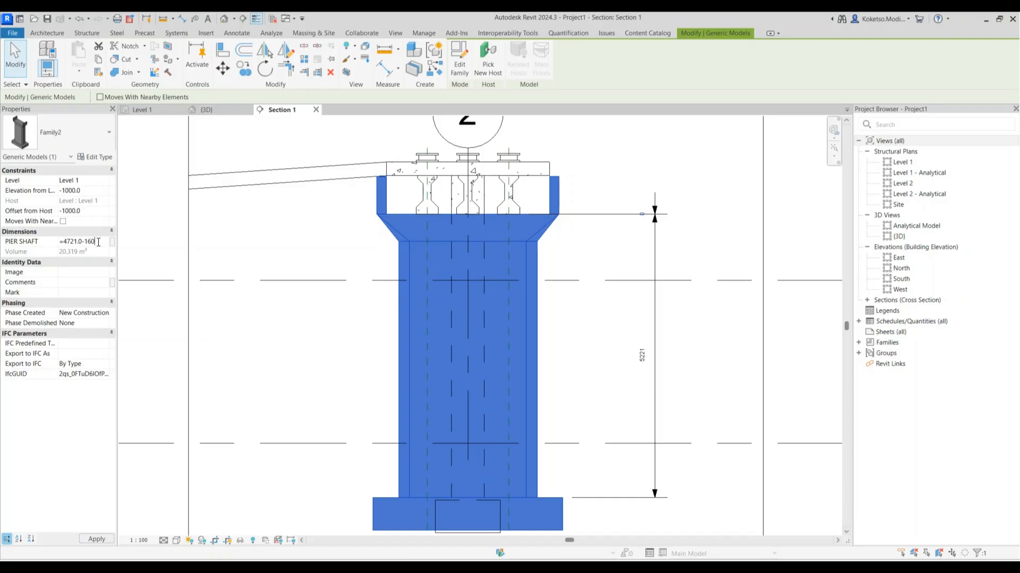
key(Return)
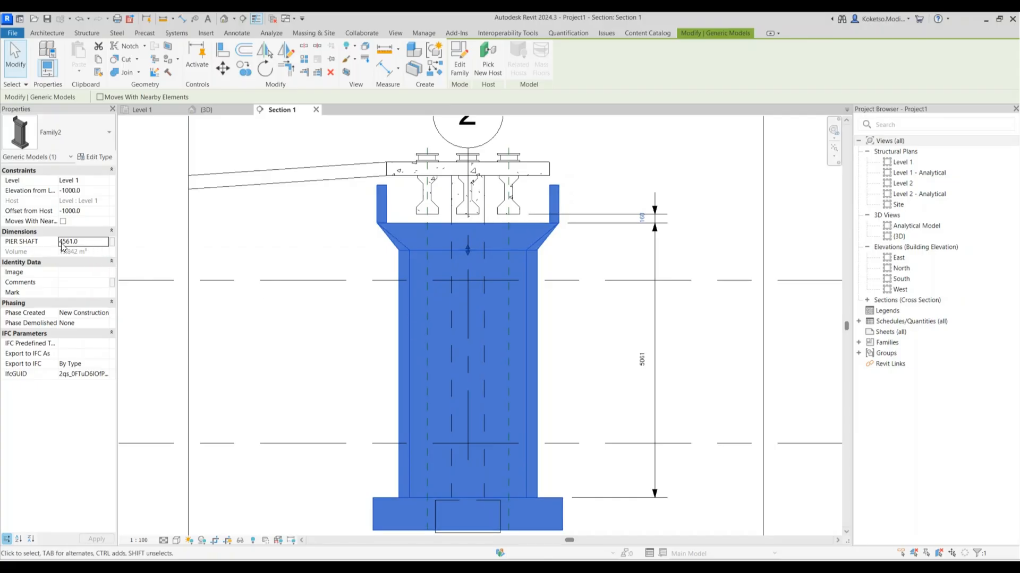
click(642, 248)
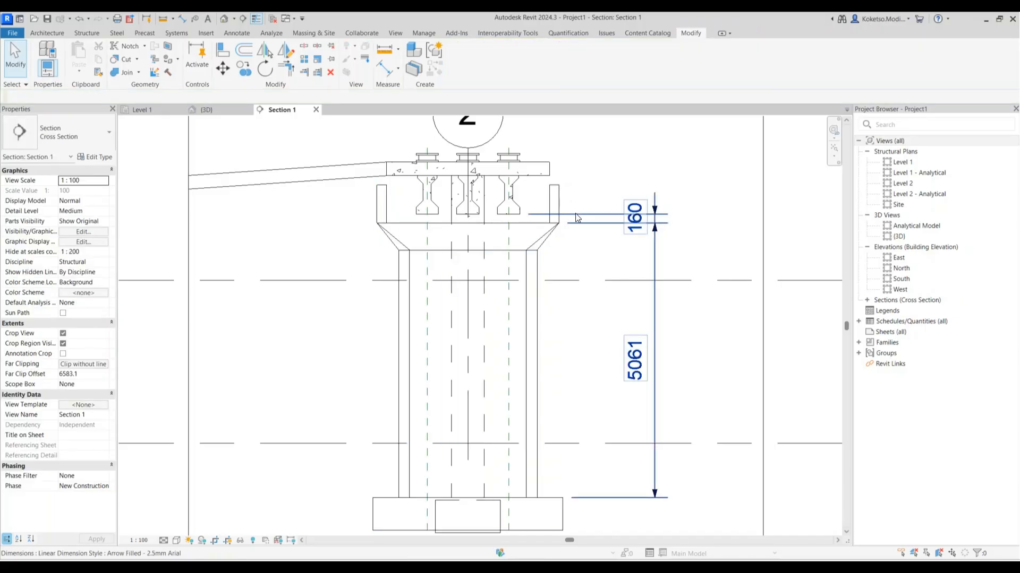
- Add an aligned dimension from the footing's top to the top of the pier cap's side upstand
click(182, 19)
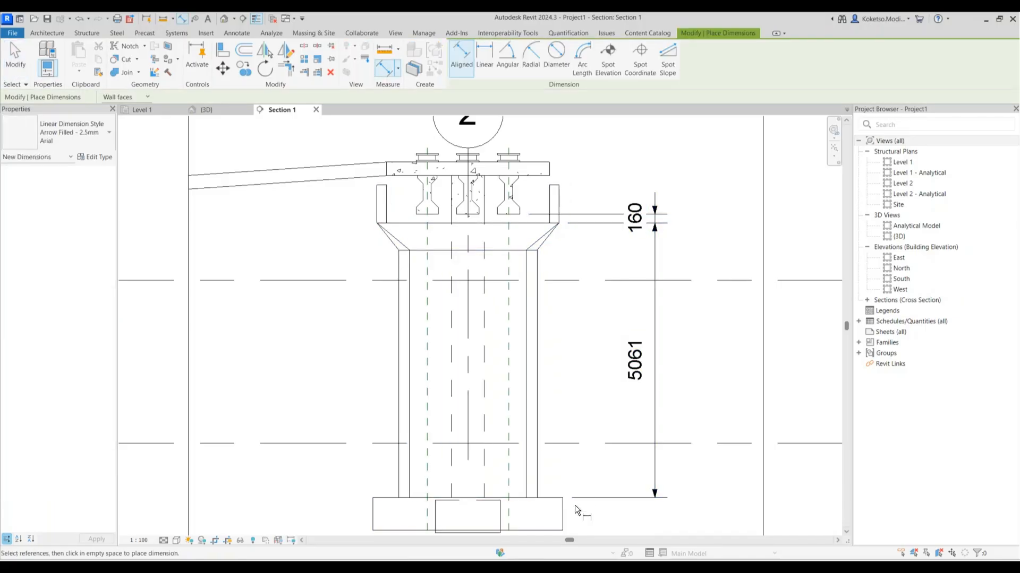
click(550, 500)
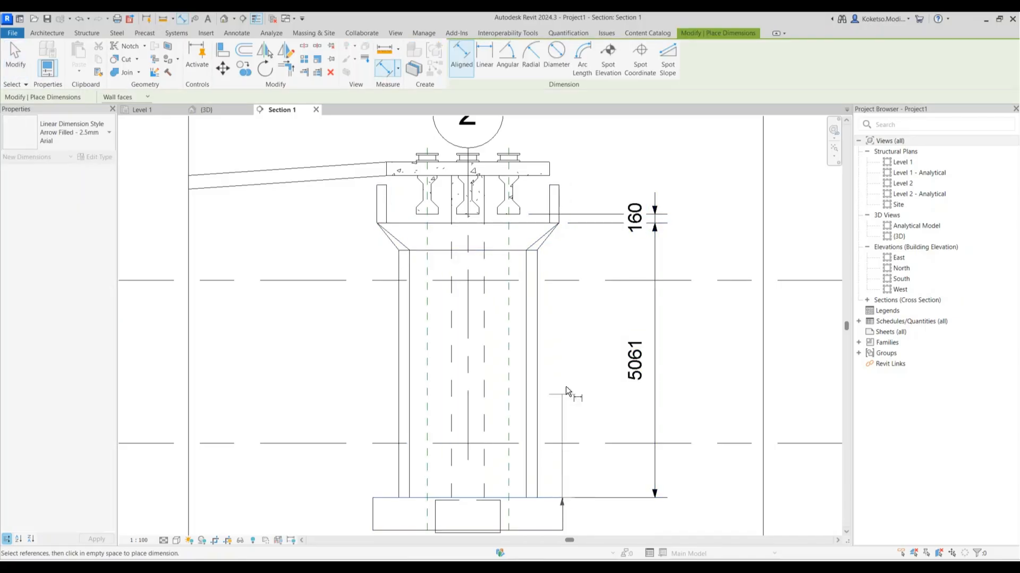
click(561, 186)
click(712, 174)
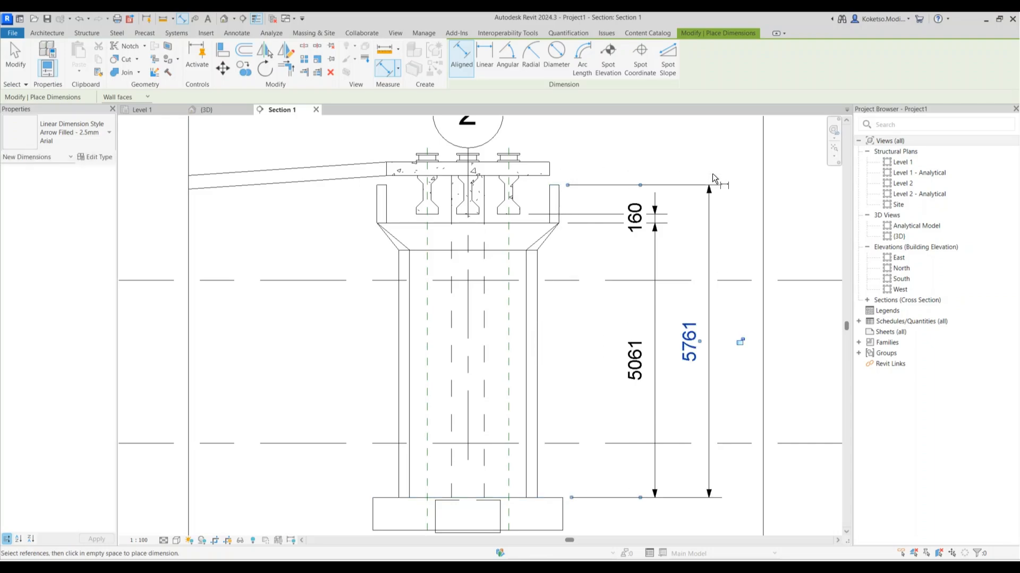
key(Escape)
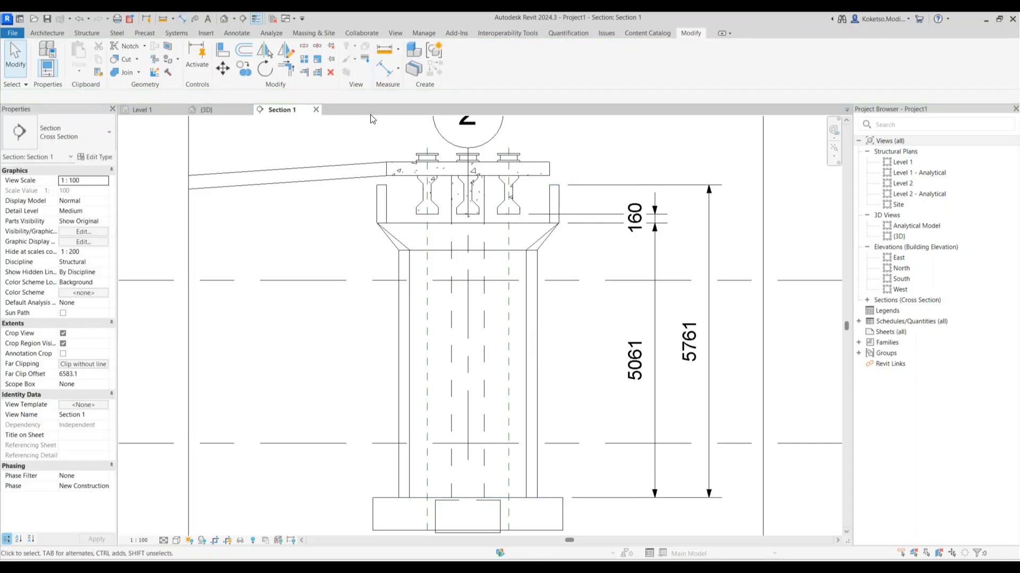
- Move the three Family1 bearings from above the deck down so their tops meet the undersides of the I-beams
scroll(509, 159, up, 3)
click(508, 158)
ctrl+click(451, 157)
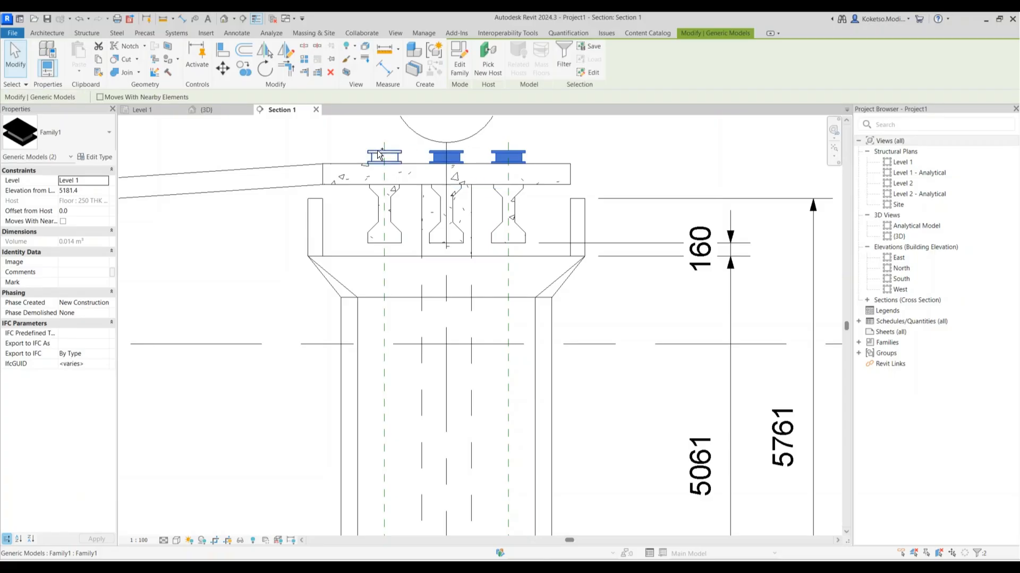
ctrl+click(386, 157)
click(223, 70)
scroll(529, 154, up, 2)
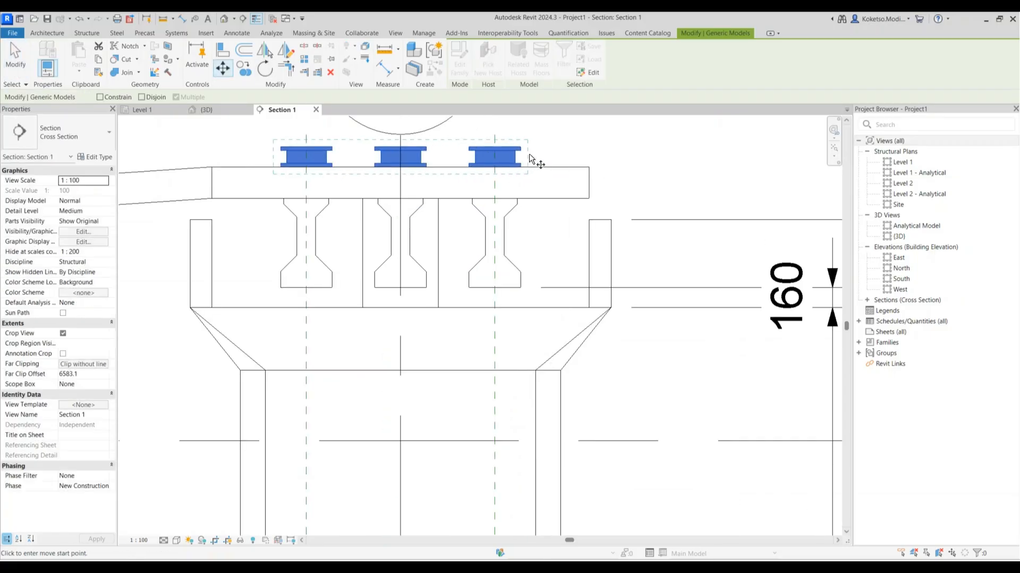
click(495, 148)
click(503, 288)
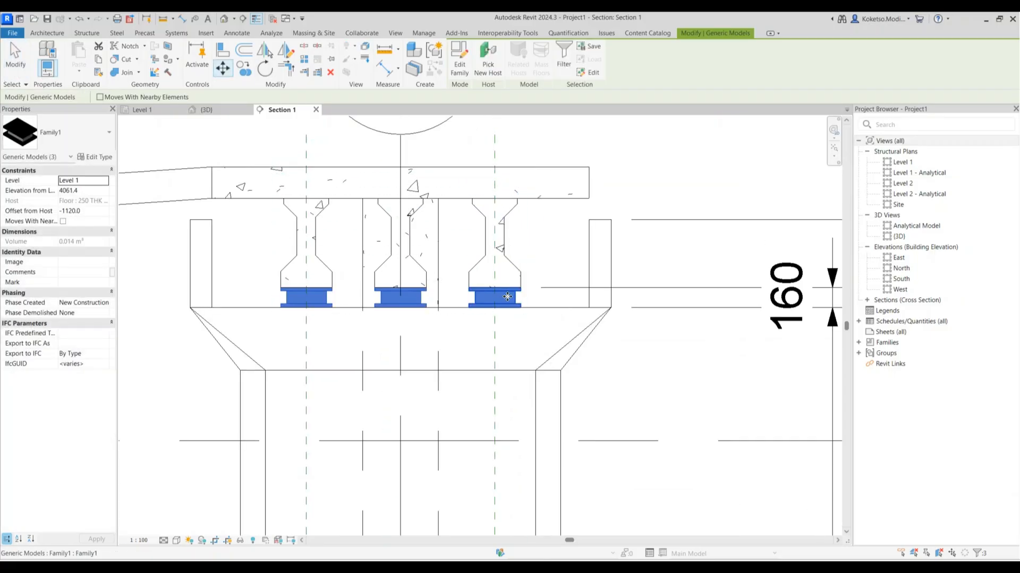
key(Escape)
scroll(494, 243, down, 5)
- Mirror a copy of the pier and its three bearings to the deck's other end, about a drawn axis through the deck's midspan
click(210, 110)
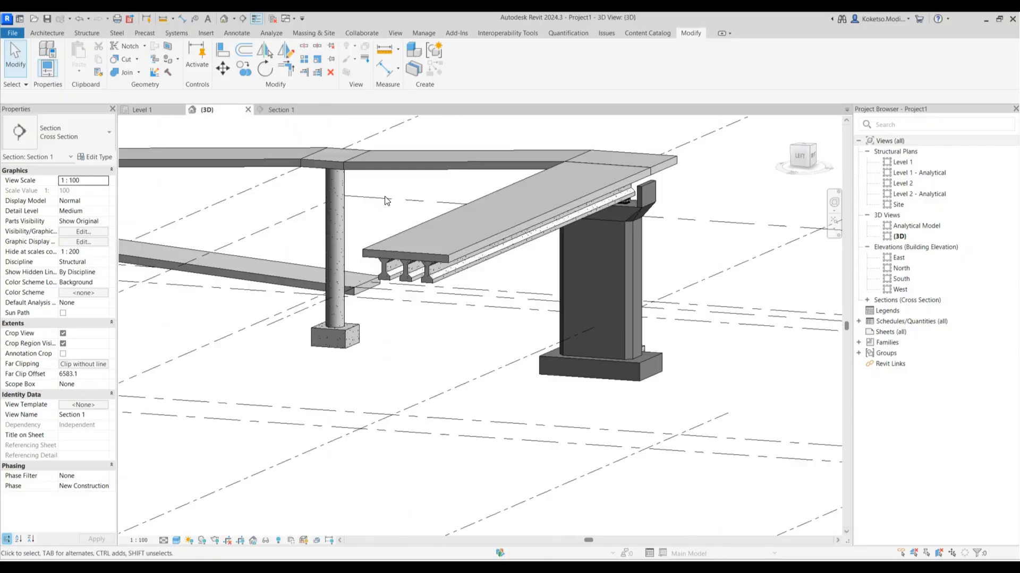
shift+middle_drag(587, 259, 662, 184)
click(616, 214)
scroll(616, 214, up, 3)
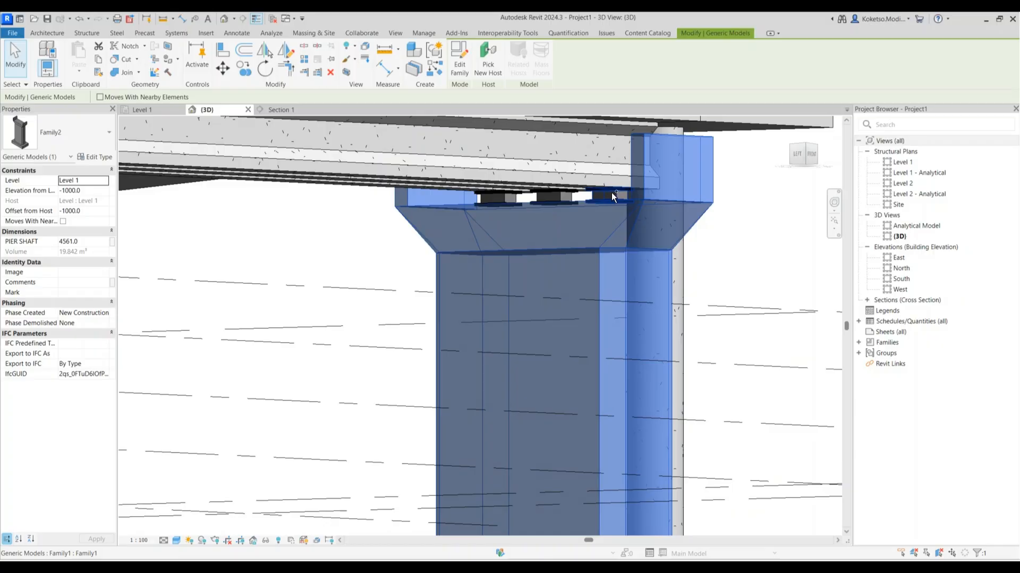
ctrl+click(565, 197)
ctrl+click(562, 197)
ctrl+click(494, 197)
scroll(584, 213, down, 3)
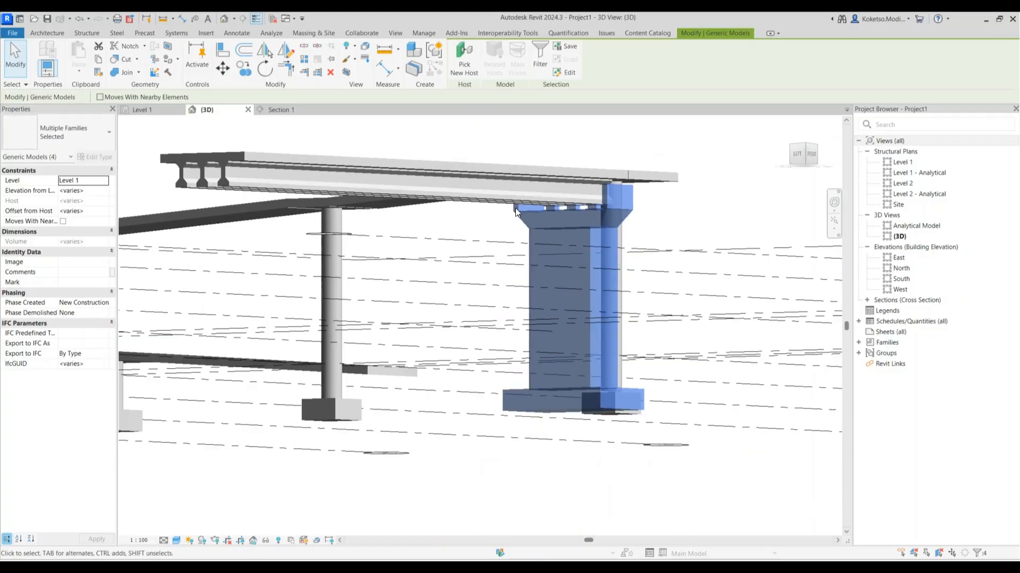
click(170, 109)
scroll(600, 256, down, 3)
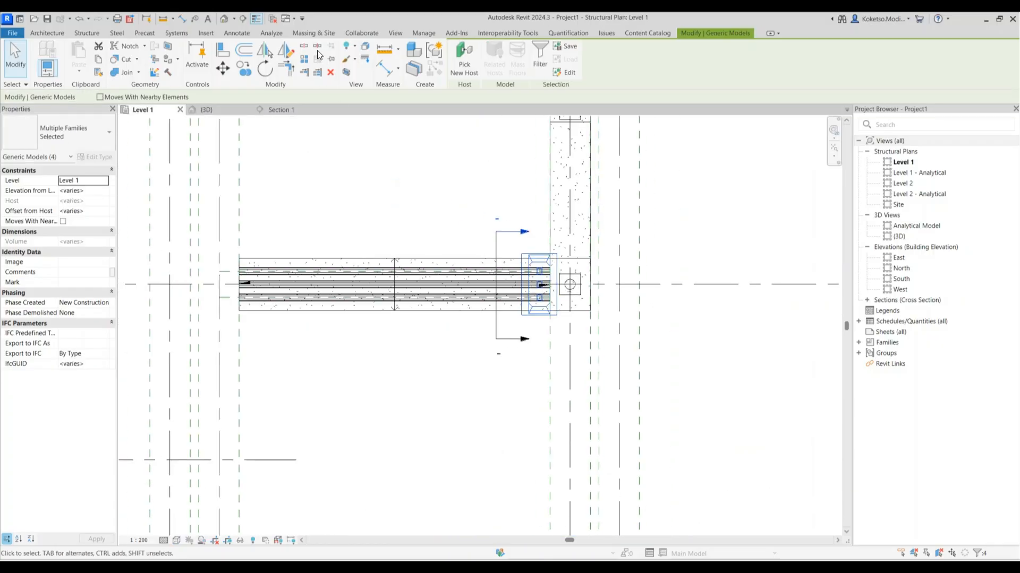
click(285, 51)
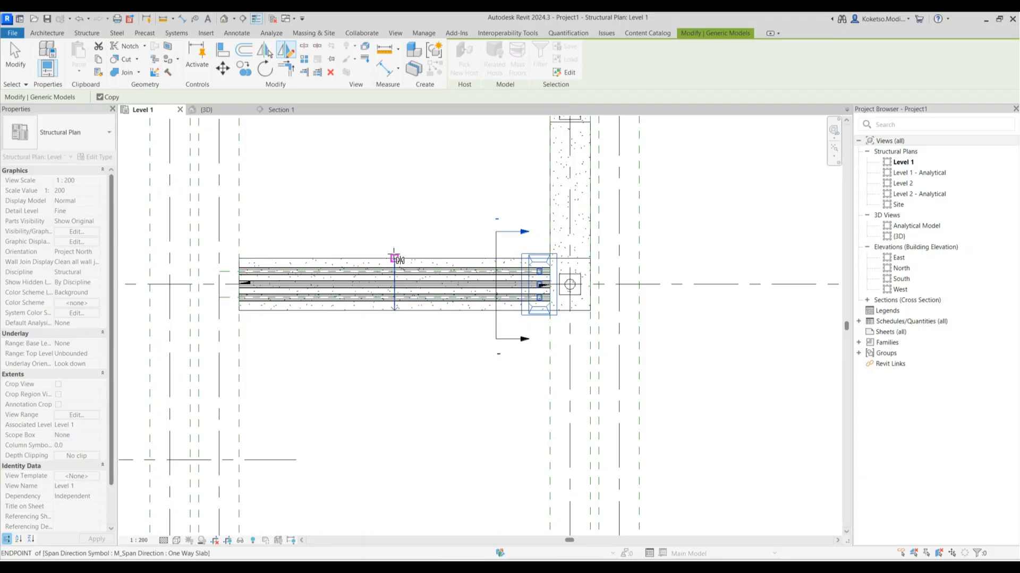
click(394, 258)
click(395, 182)
scroll(409, 227, down, 5)
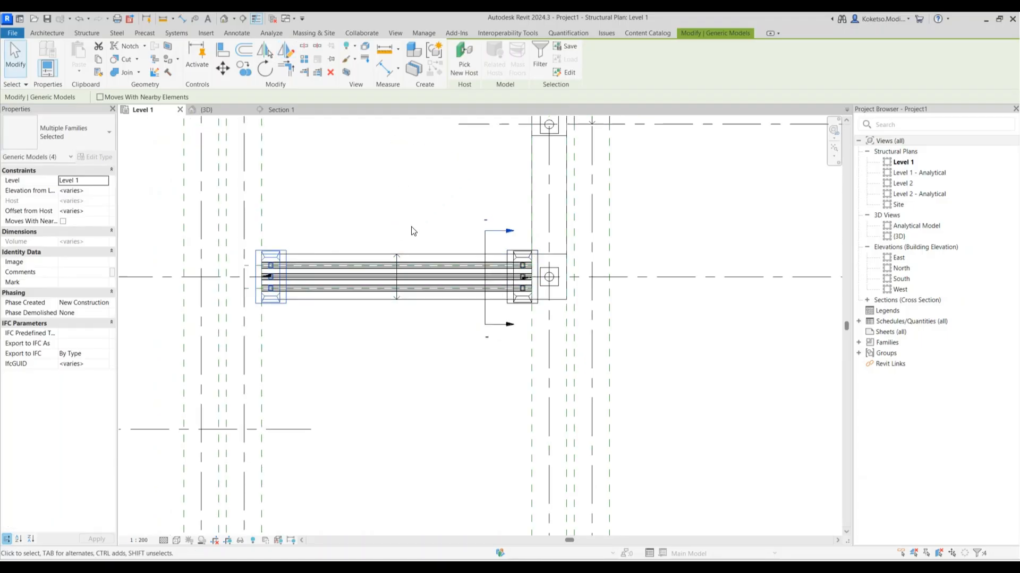
click(412, 232)
middle_drag(476, 225, 393, 298)
- Set the 3D view's visual style to Realistic and its detail level to Fine
click(212, 110)
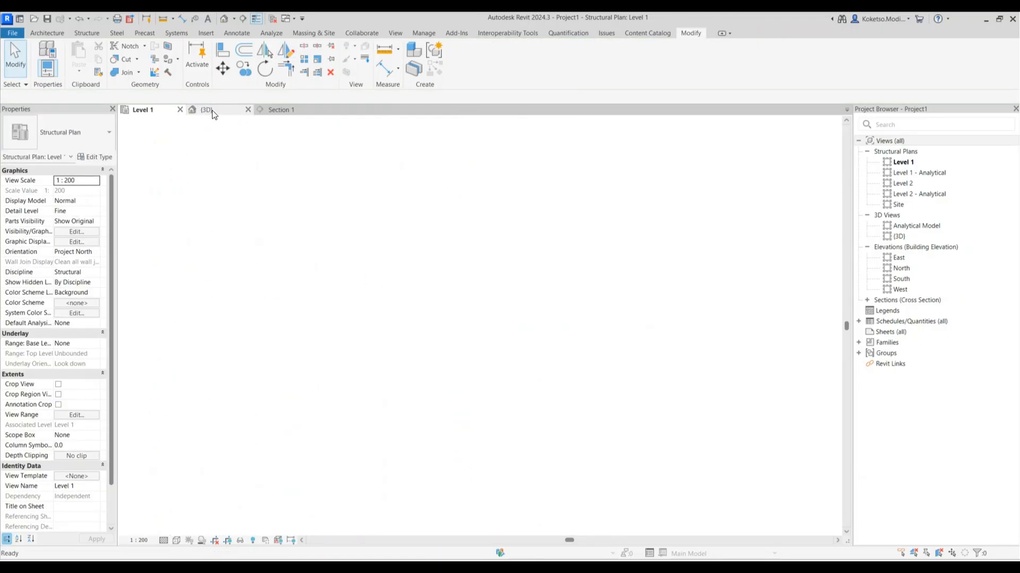
scroll(506, 319, down, 4)
shift+middle_drag(579, 322, 374, 408)
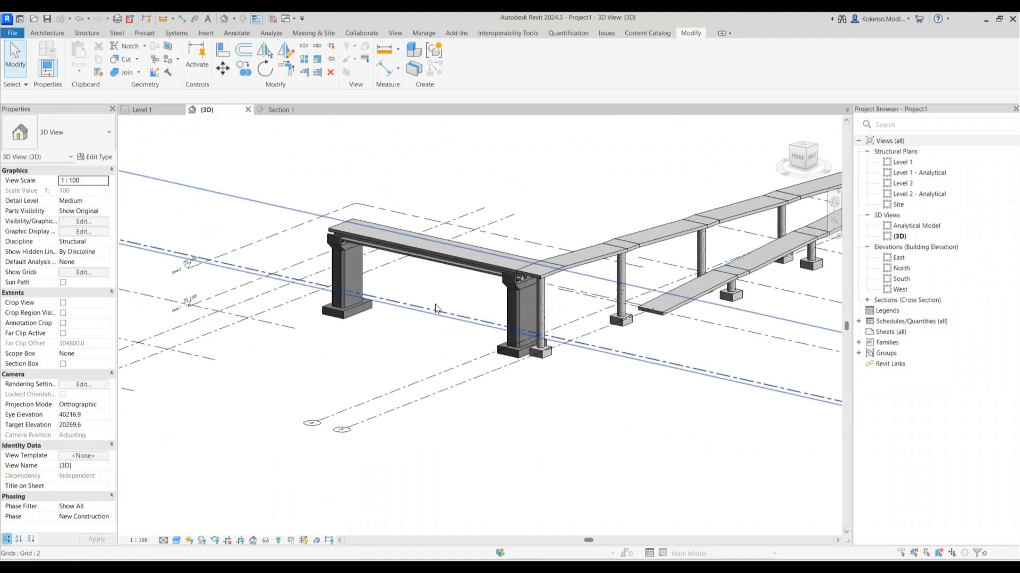
scroll(493, 282, down, 2)
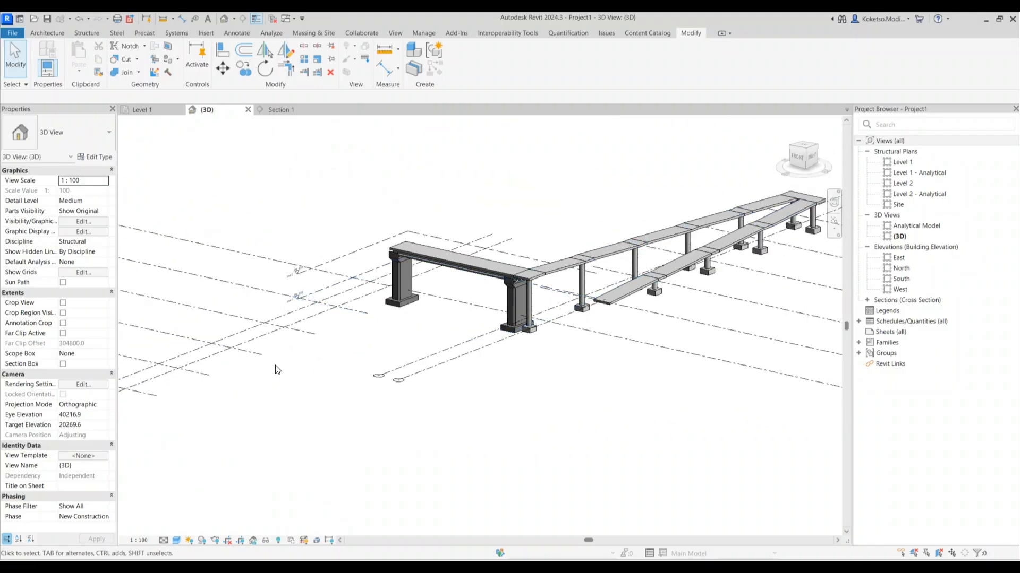
scroll(419, 299, up, 3)
middle_drag(643, 373, 626, 351)
click(177, 539)
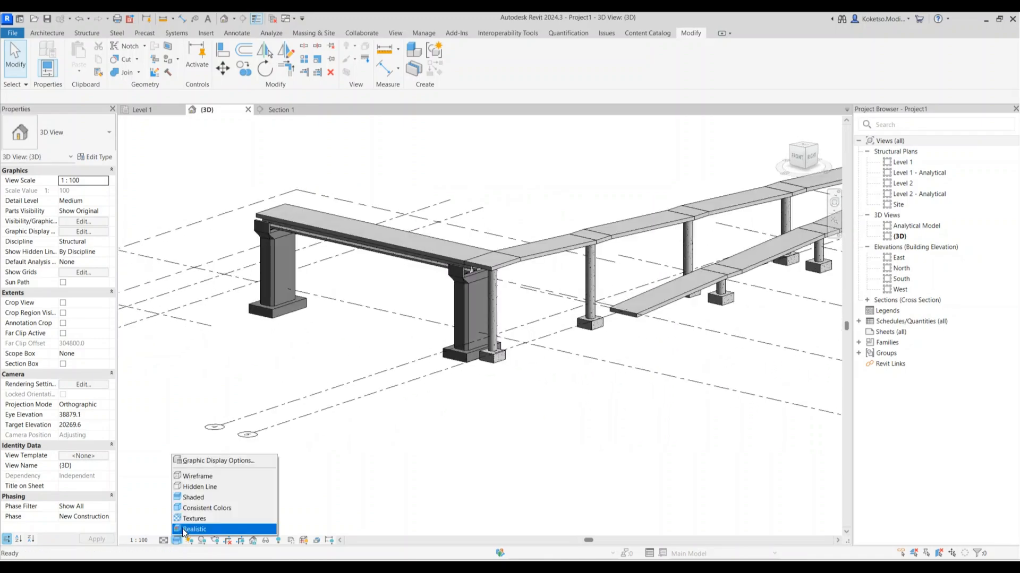
click(179, 530)
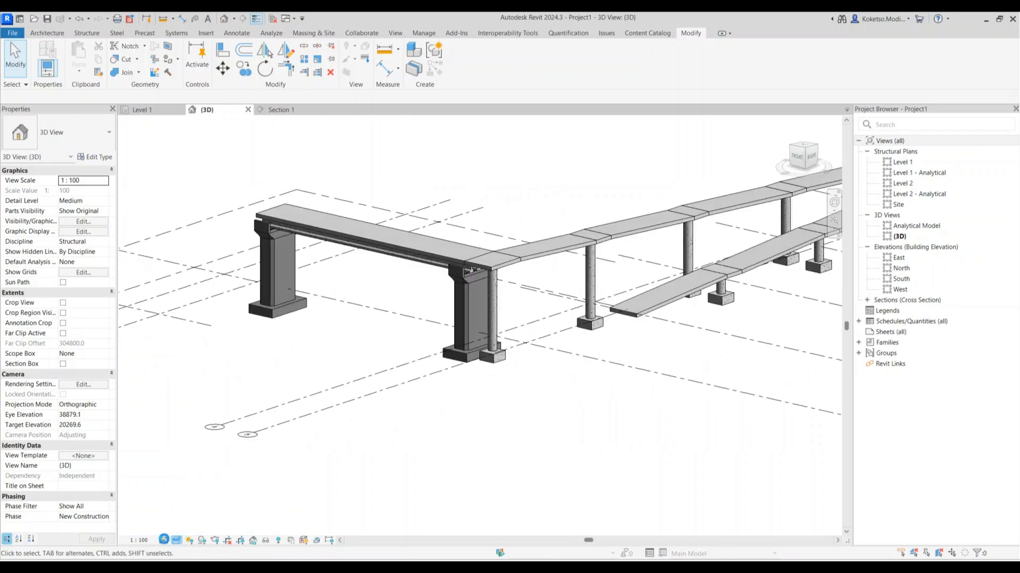
click(164, 540)
click(176, 530)
- Turn on the visibility of all model categories in the 3D view and set its discipline to Coordination
shift+middle_drag(345, 421, 658, 298)
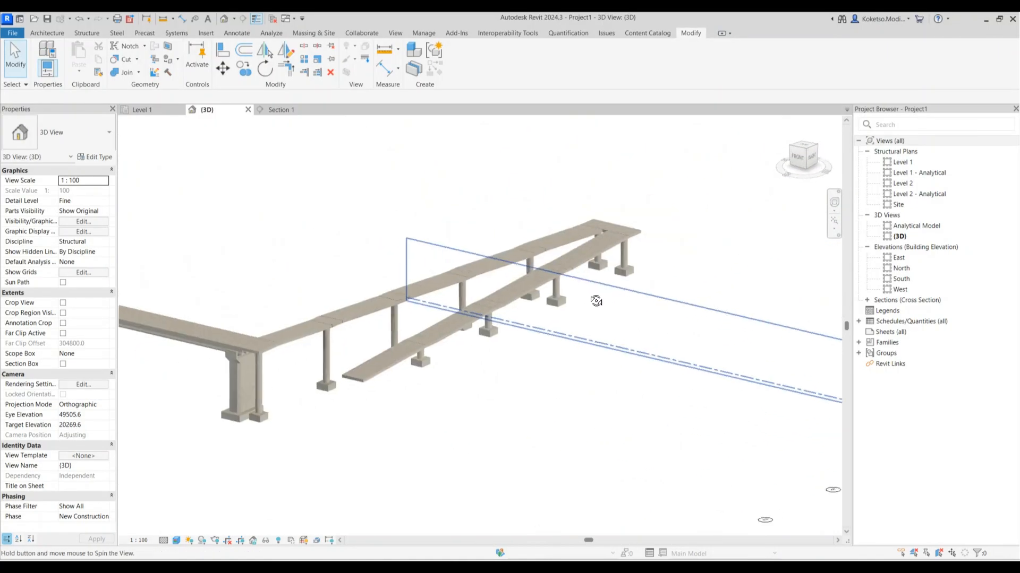
scroll(384, 339, up, 5)
click(64, 34)
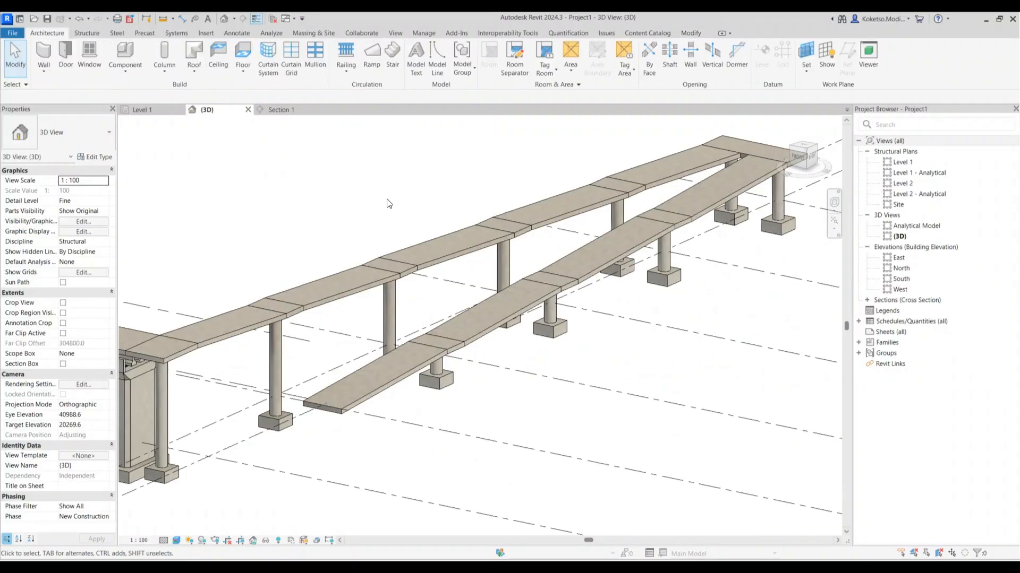
key(v)
key(v)
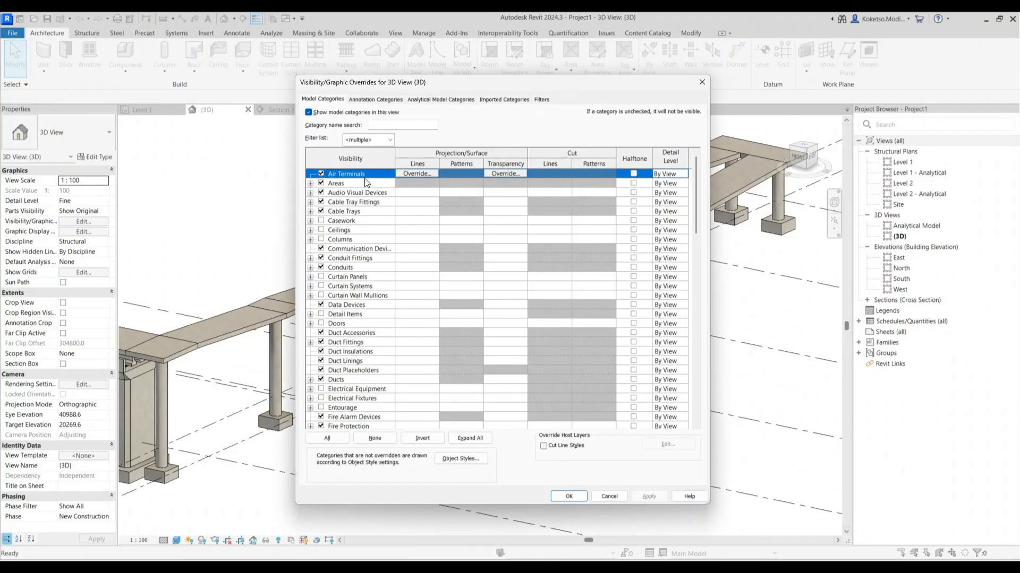
drag(697, 179, 688, 399)
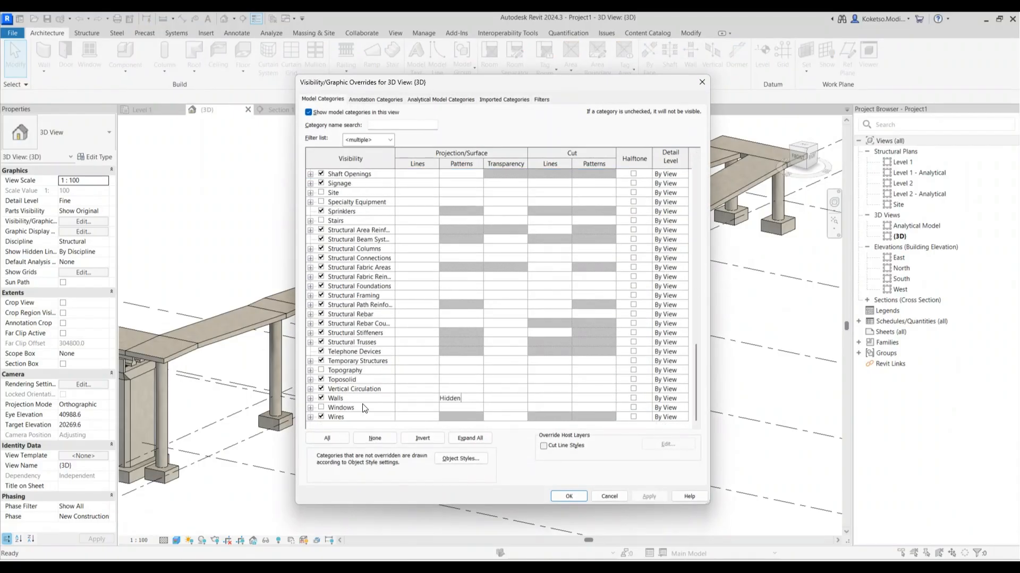
click(340, 417)
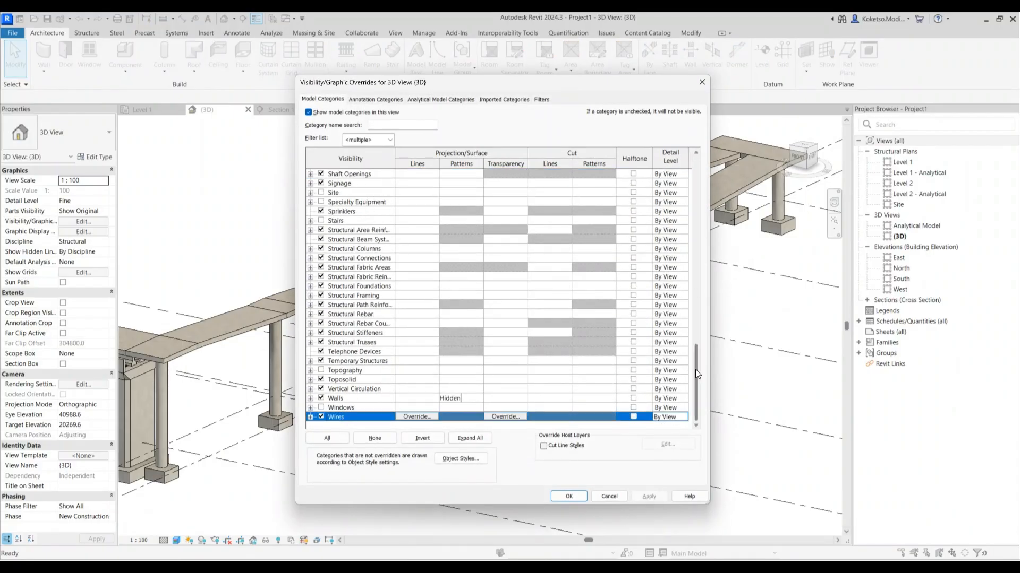
drag(697, 373, 692, 156)
shift+click(358, 174)
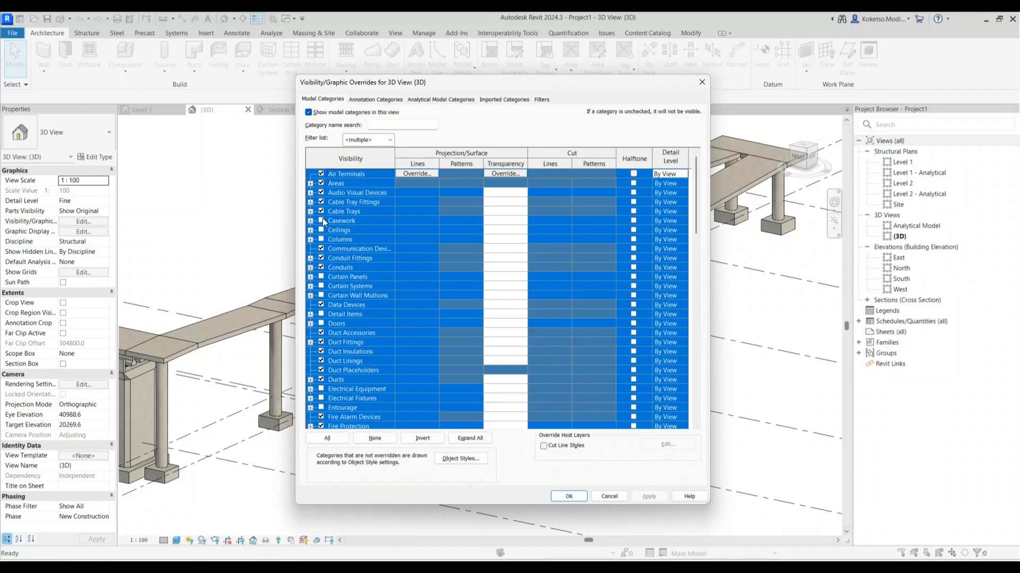
click(643, 496)
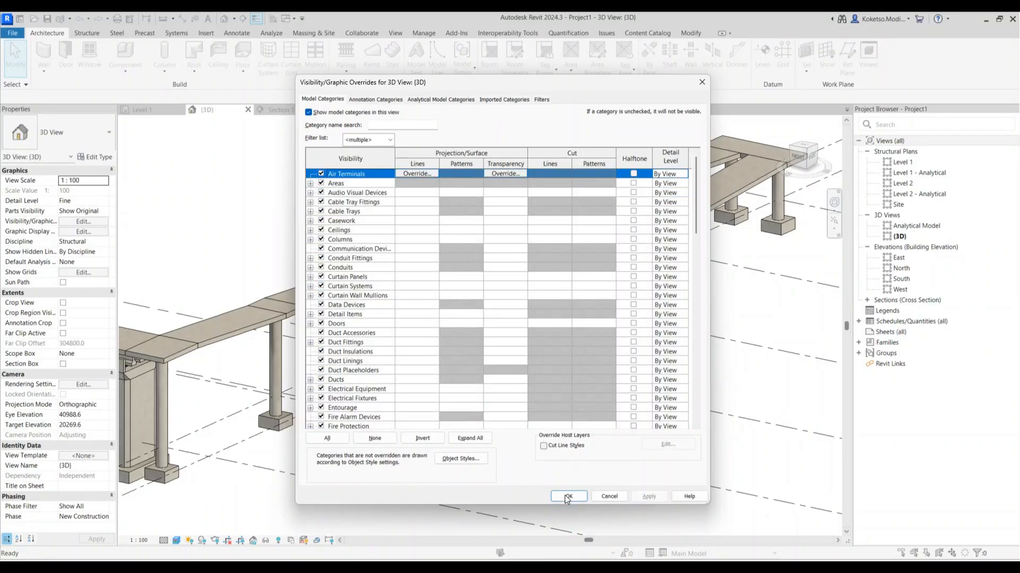
click(566, 496)
click(104, 242)
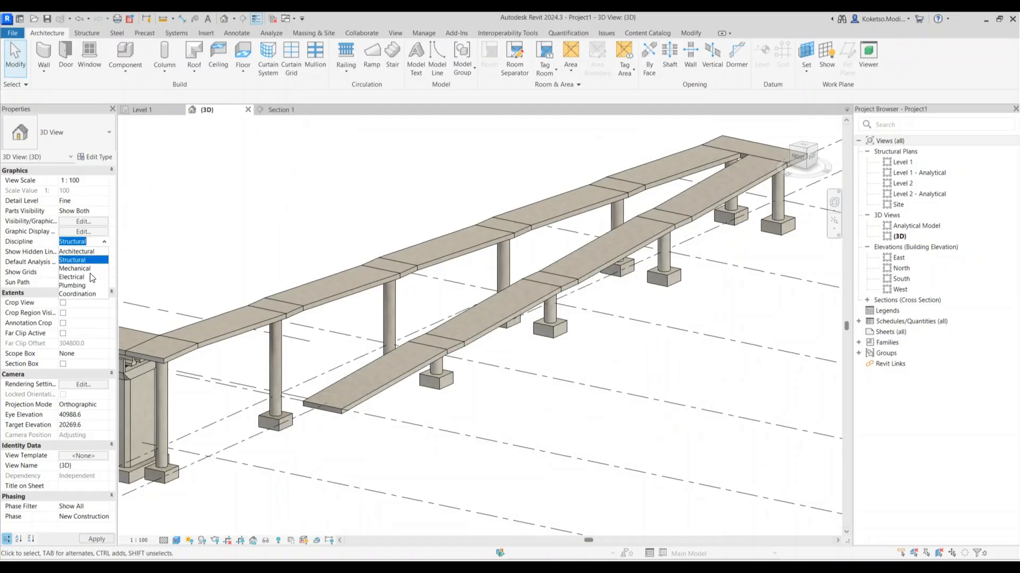
click(77, 294)
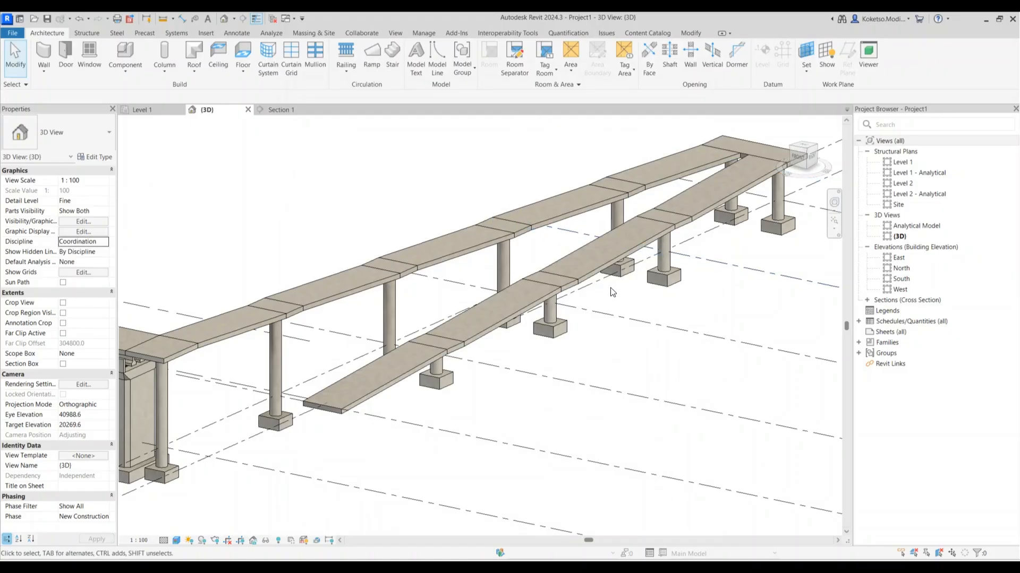
- Create a 900mm railing with its path picked from the outer long edge of the lowest ramp slab
click(345, 51)
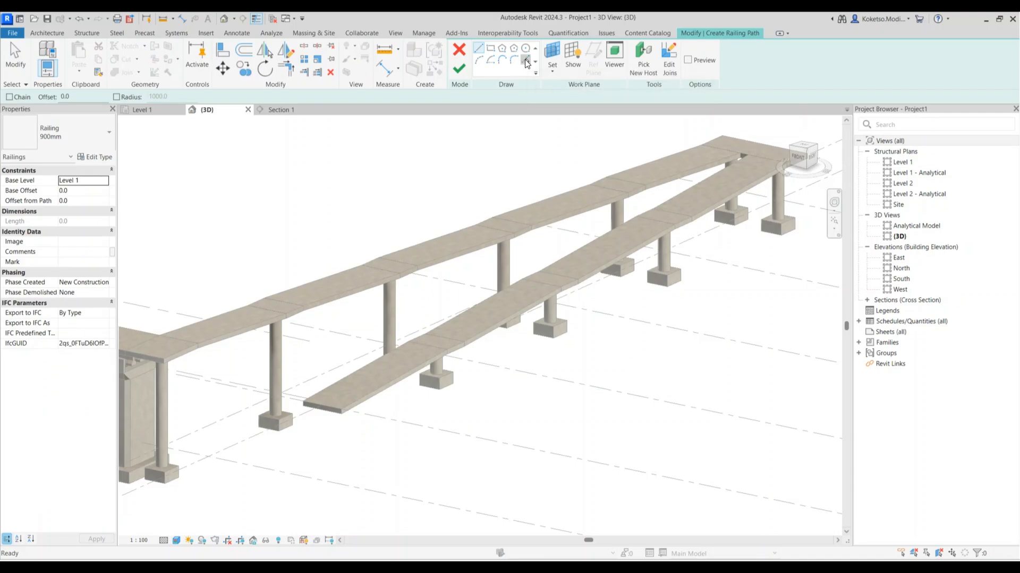
click(525, 59)
shift+middle_drag(447, 435, 407, 391)
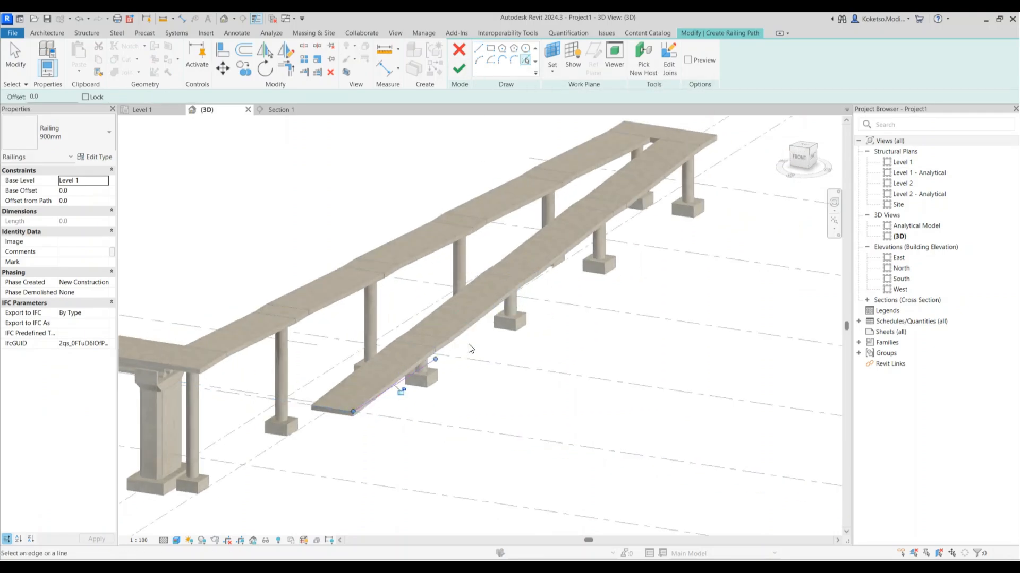
click(459, 68)
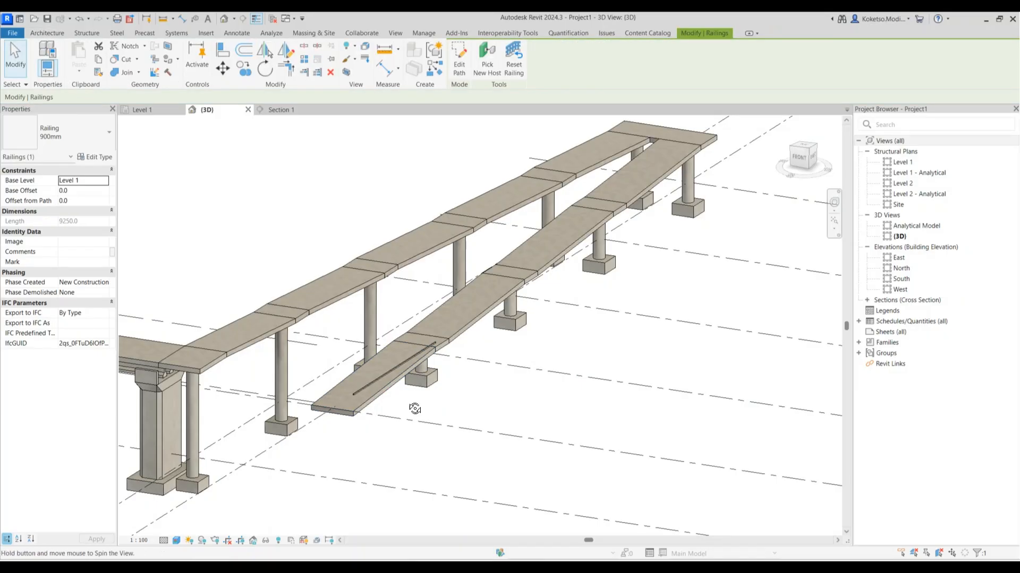
- Set the regular baluster of the 900mm railing type to Baluster - Square : 20mm in its baluster placement
scroll(346, 413, up, 4)
click(336, 393)
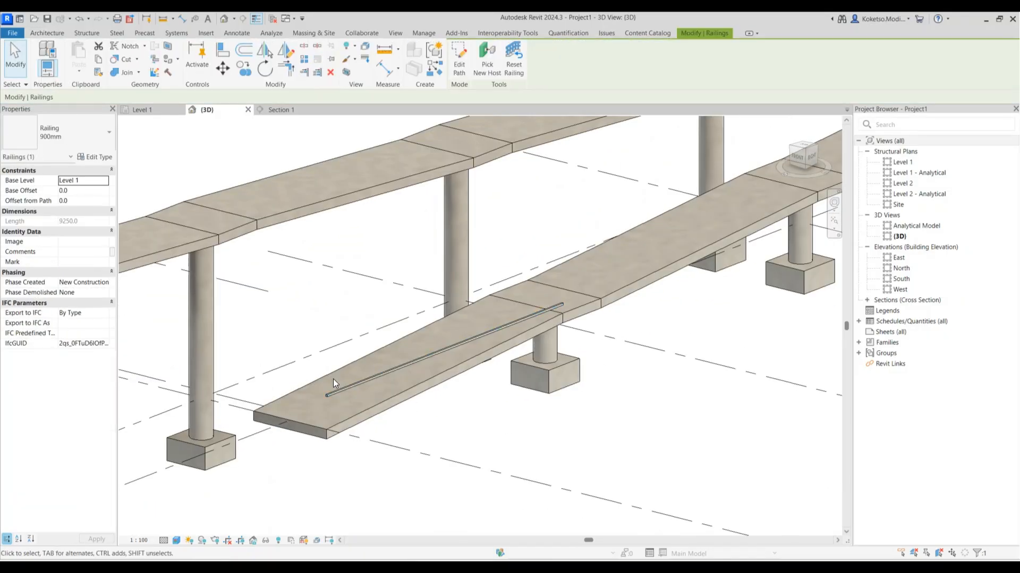
click(101, 158)
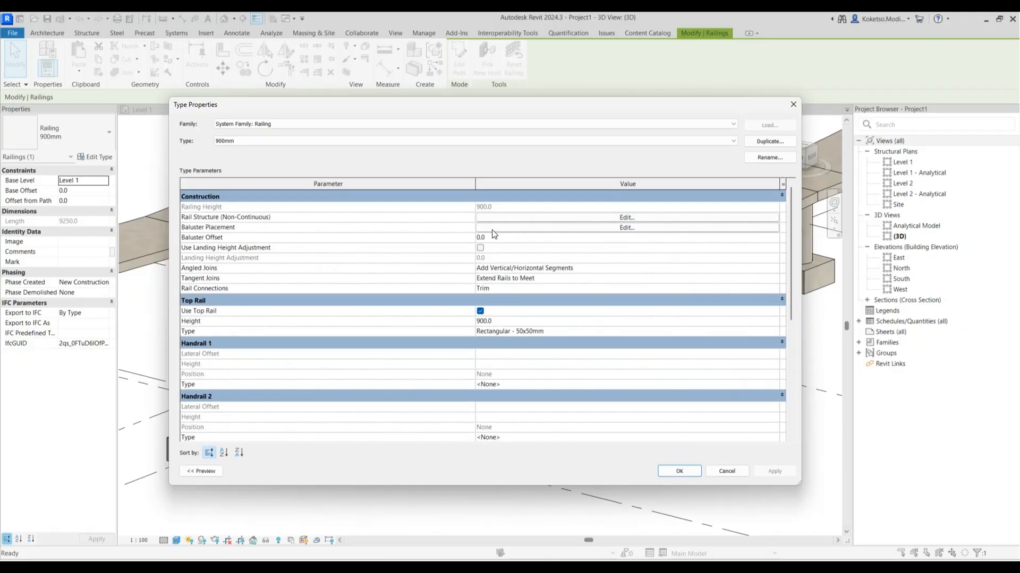
click(492, 229)
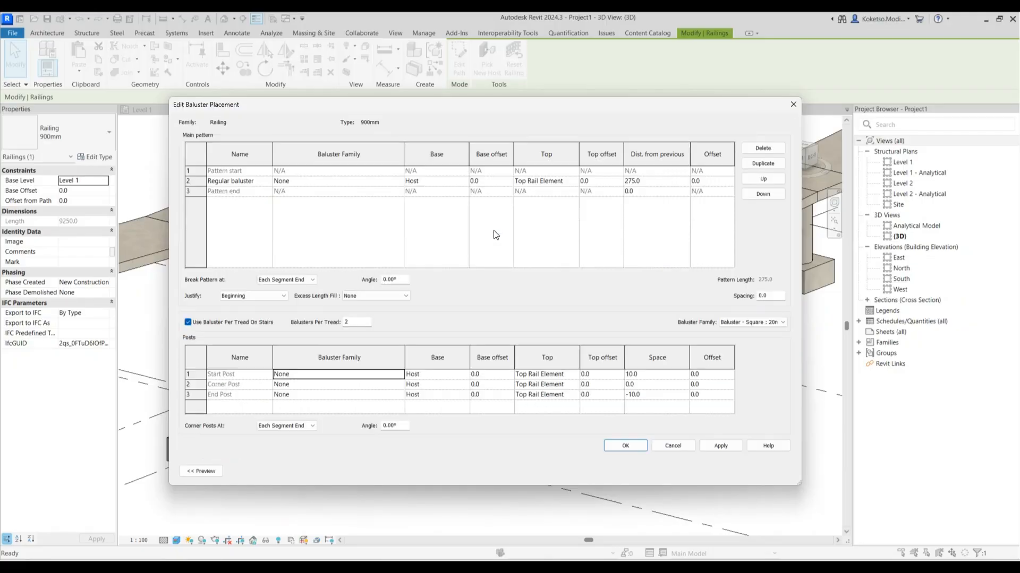
click(399, 181)
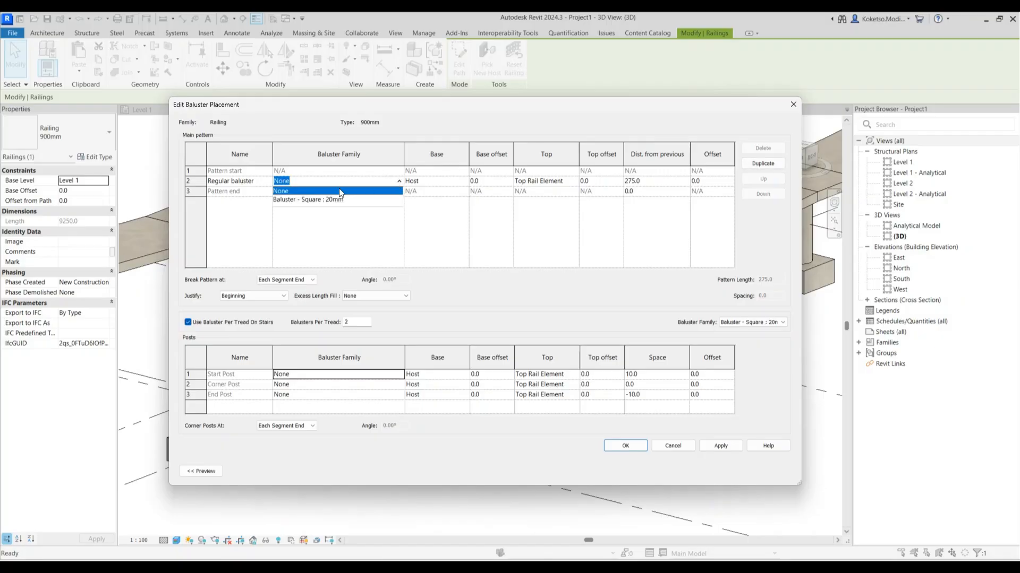
click(299, 200)
- Assign Baluster - Square : 20mm to the railing type's start, corner and end posts, and apply the type changes
click(399, 376)
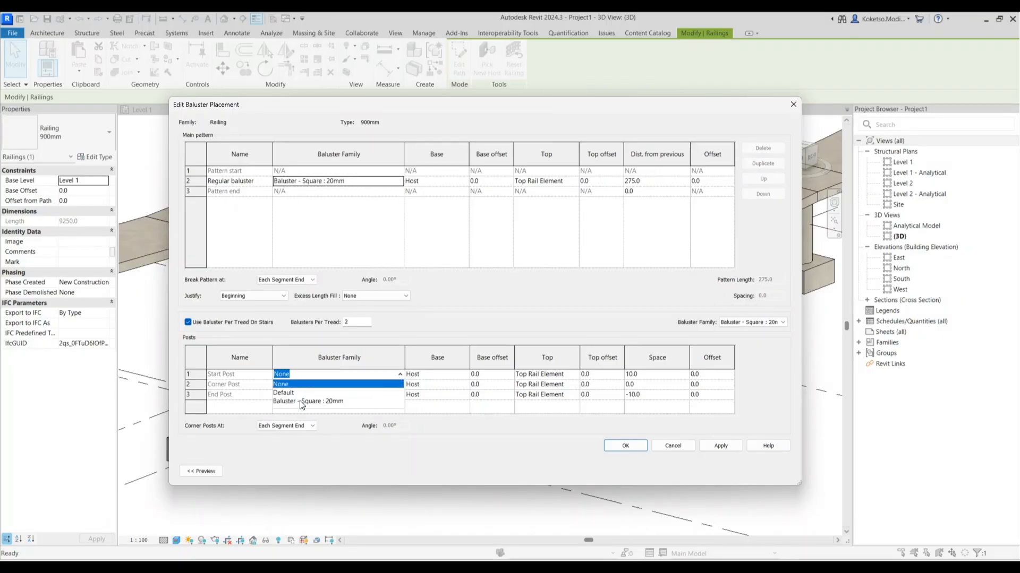
click(301, 402)
click(398, 384)
click(330, 404)
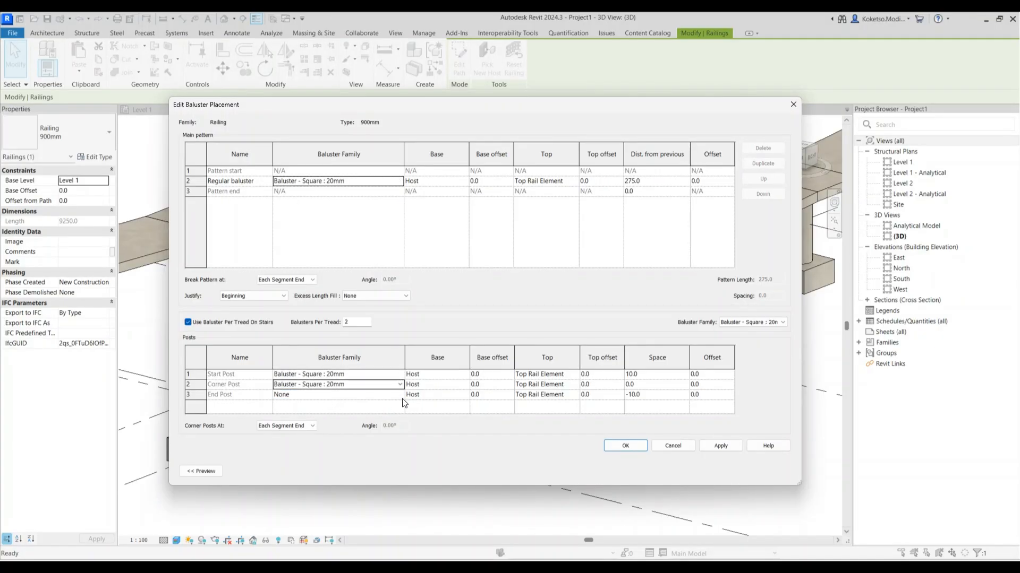
click(399, 394)
click(331, 421)
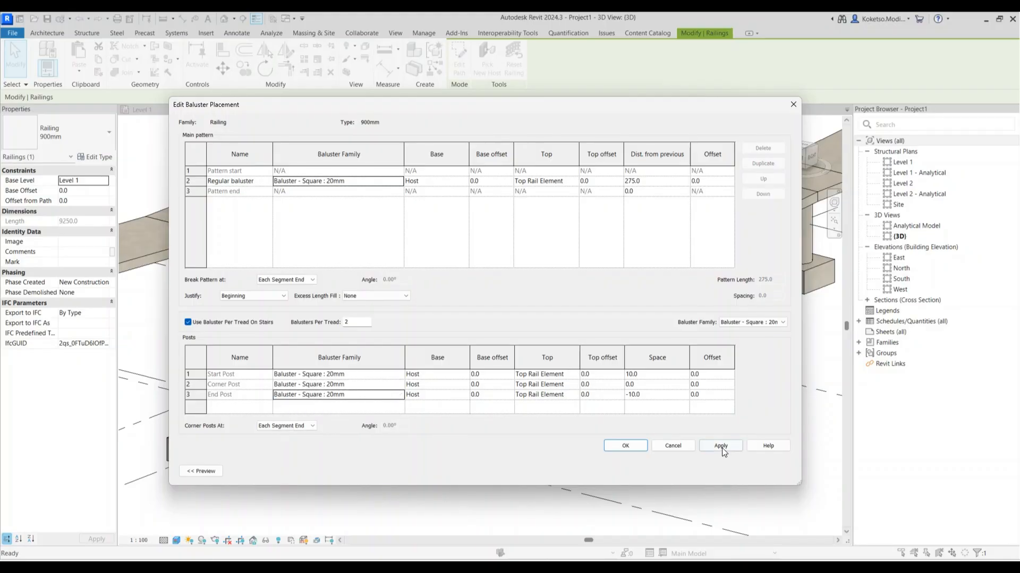
click(609, 447)
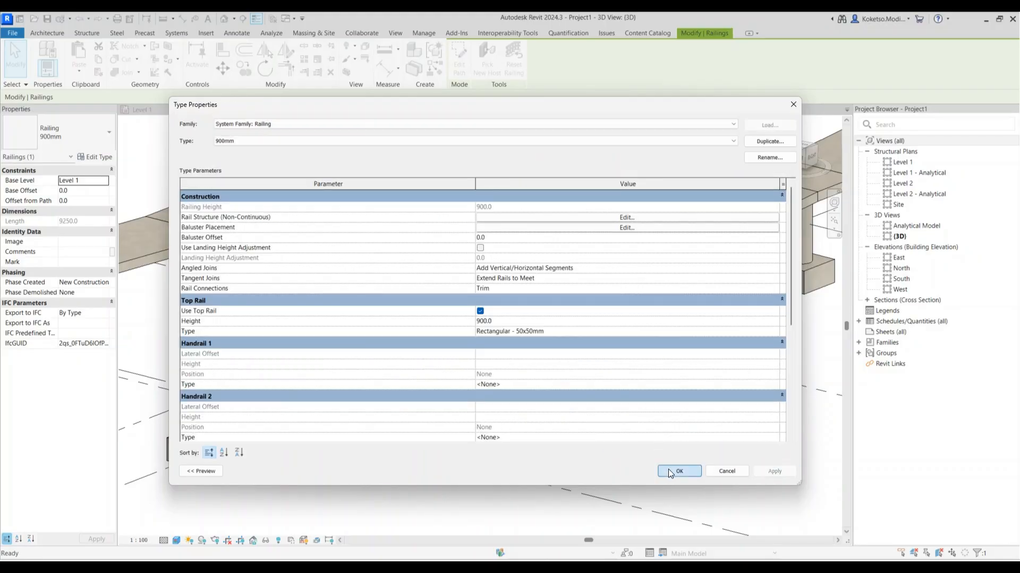
click(670, 471)
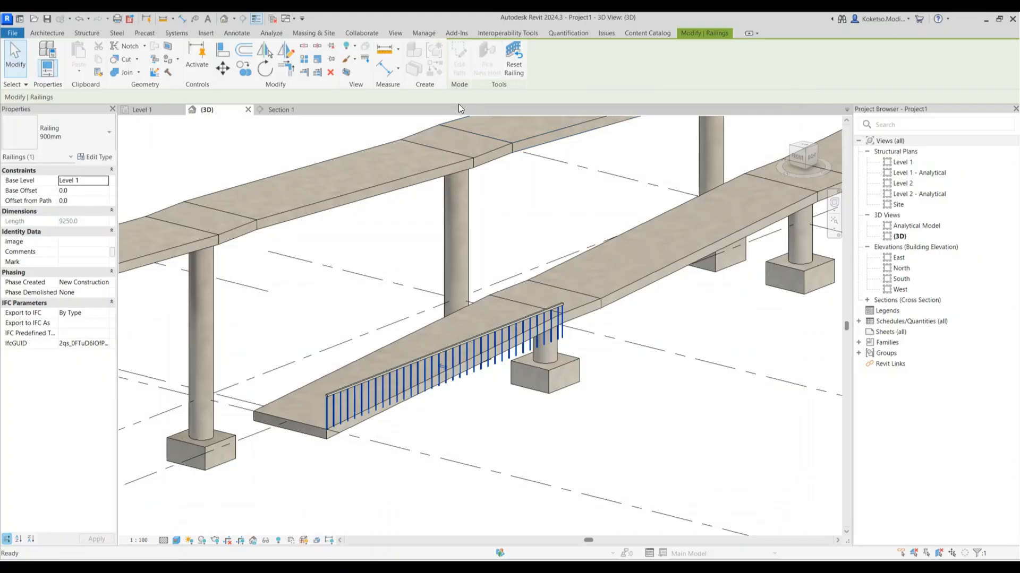
- Host the new railing on the lowest ramp slab so it follows the slab's slope
click(314, 380)
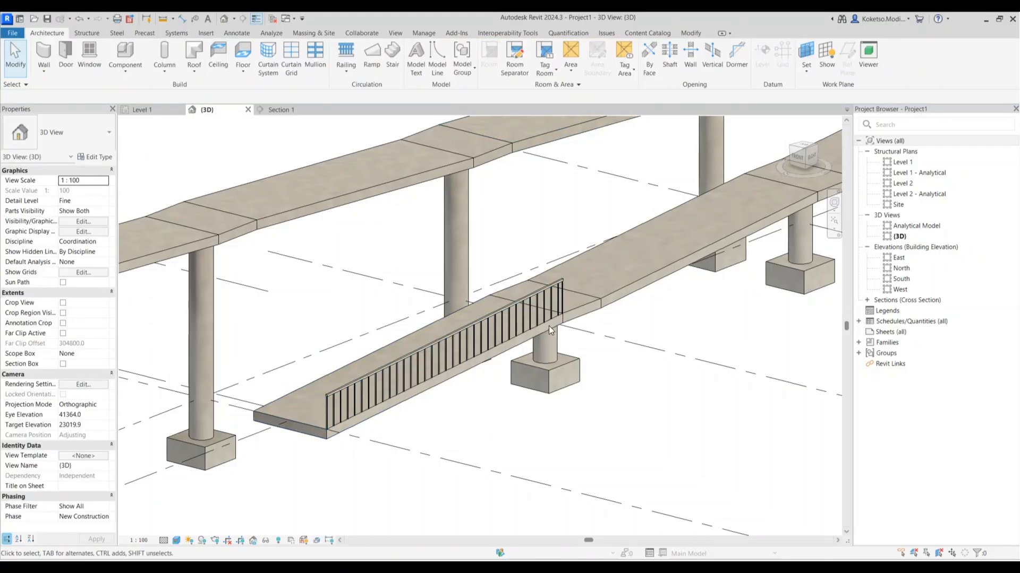
scroll(435, 311, down, 4)
shift+middle_drag(591, 337, 552, 364)
scroll(553, 363, up, 1)
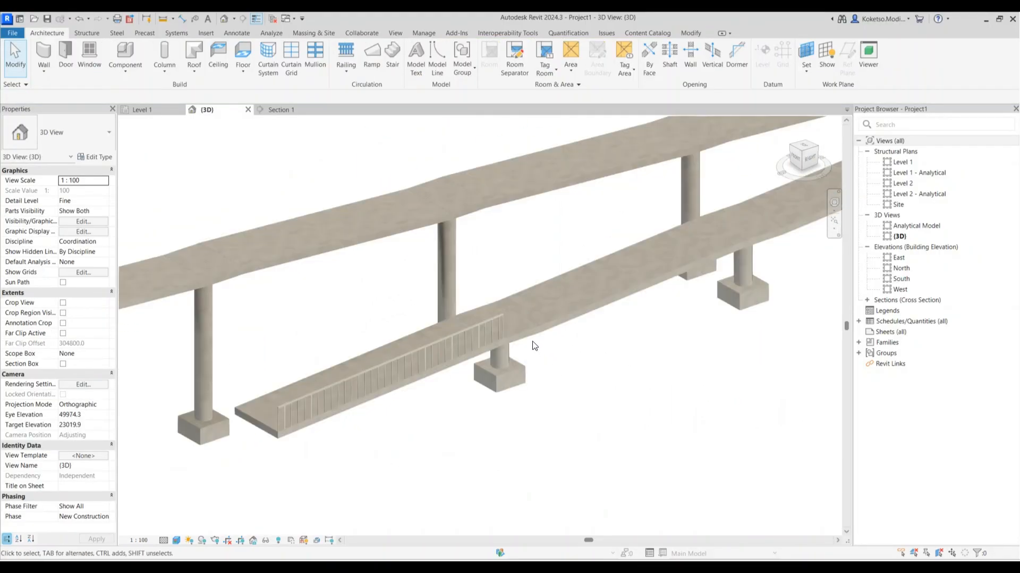
- Create a 900mm railing from the outer edge of the short landing above the lowest ramp slab and host it on that landing
click(349, 57)
scroll(516, 305, down, 1)
shift+middle_drag(516, 322, 544, 330)
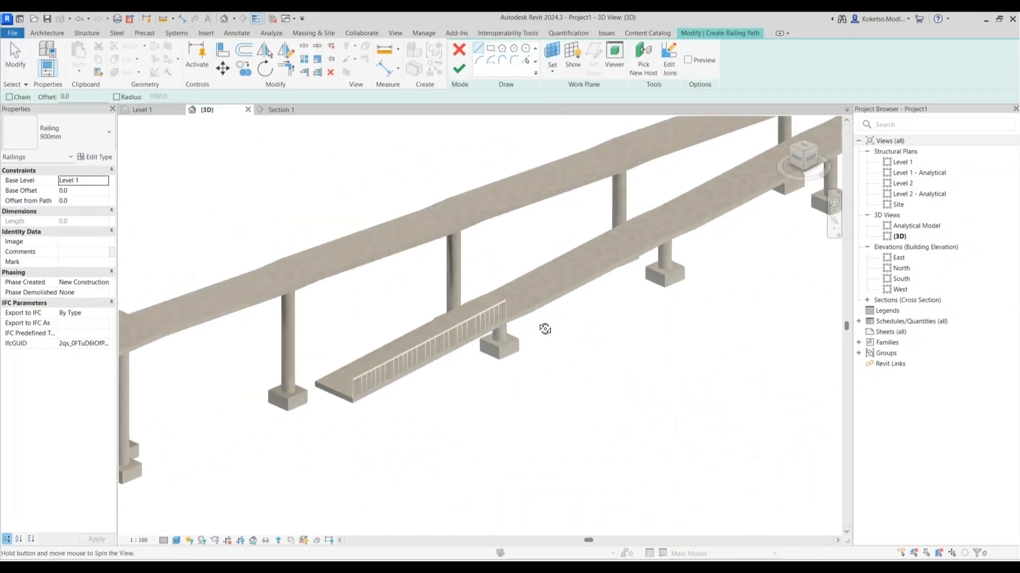
scroll(538, 314, up, 3)
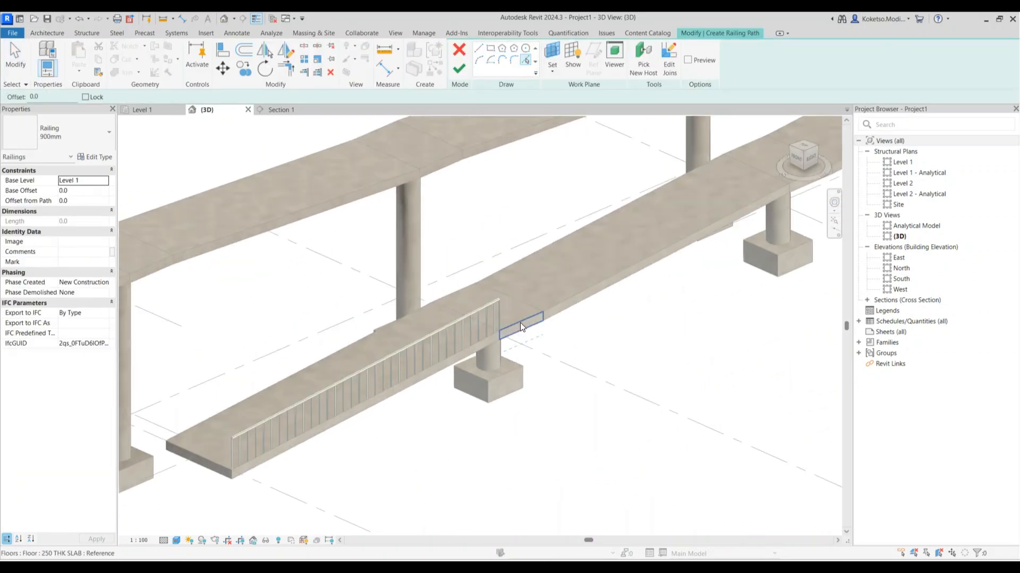
click(520, 323)
middle_drag(520, 329, 449, 319)
click(458, 68)
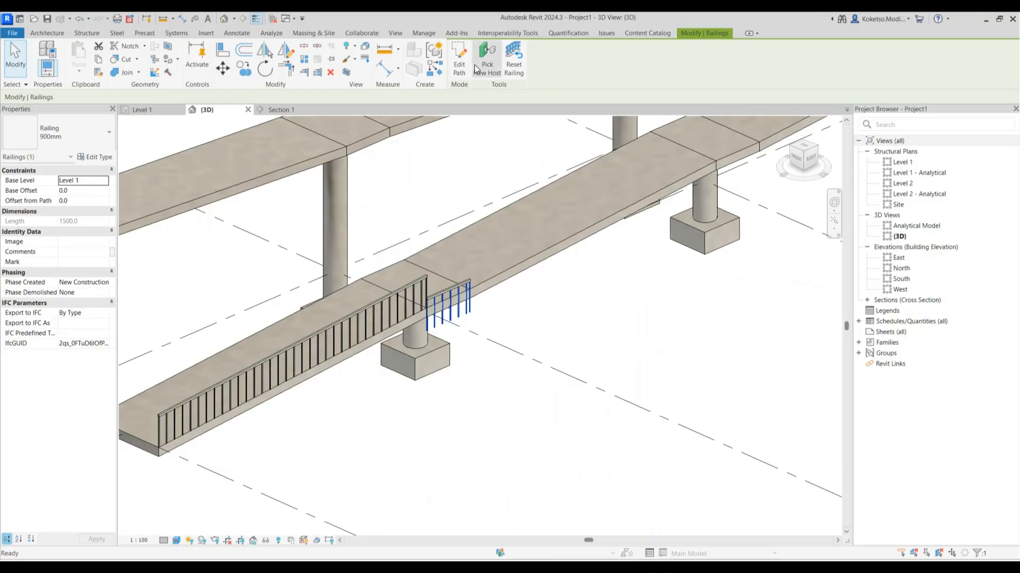
click(475, 67)
click(429, 314)
- Create a 900mm railing from the outer long edge of the second sloped ramp slab and host it on that slab
scroll(429, 298, down, 5)
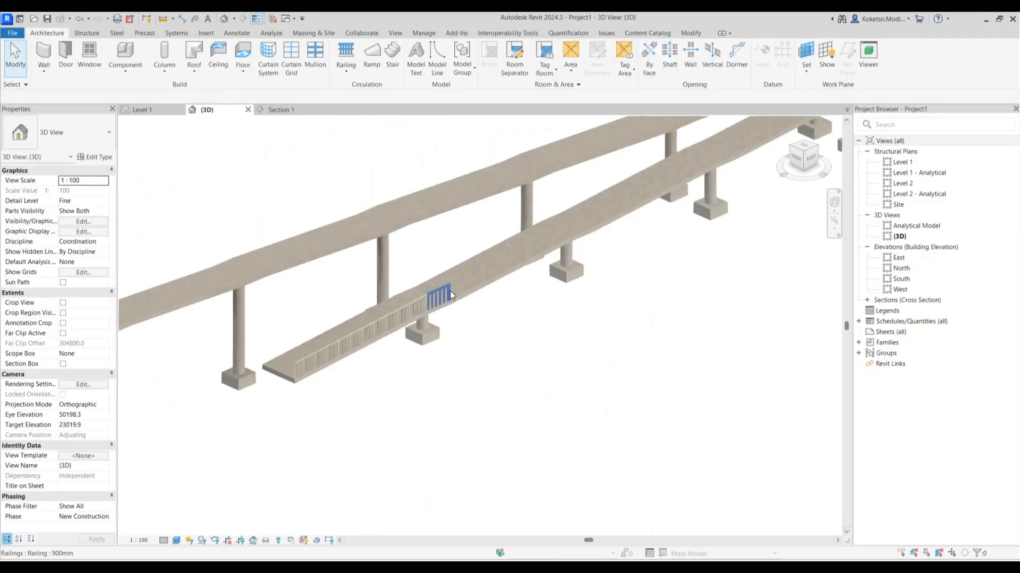
scroll(473, 247, up, 4)
click(349, 57)
click(525, 60)
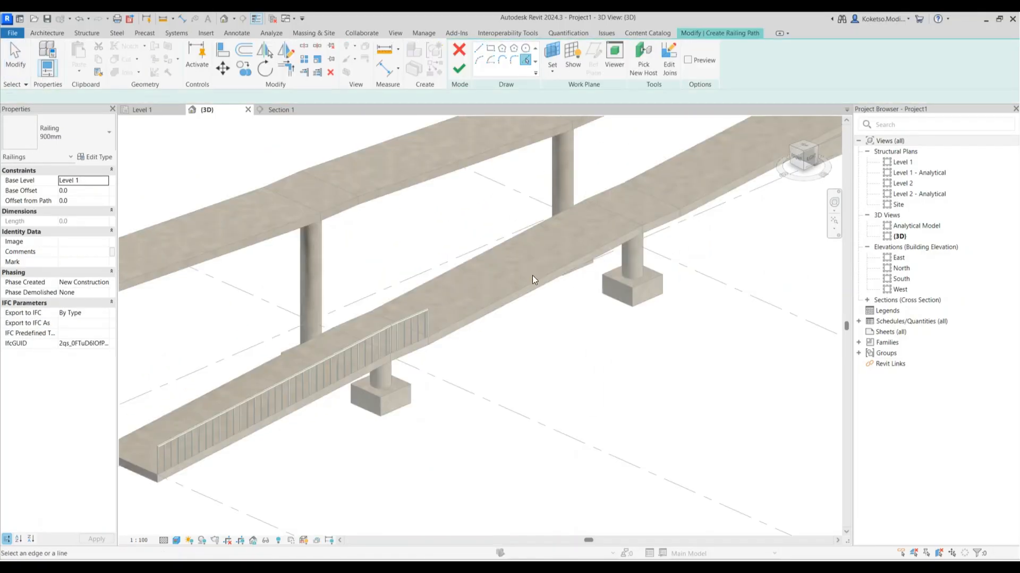
click(534, 277)
scroll(533, 277, down, 3)
middle_drag(547, 267, 504, 272)
scroll(504, 273, up, 1)
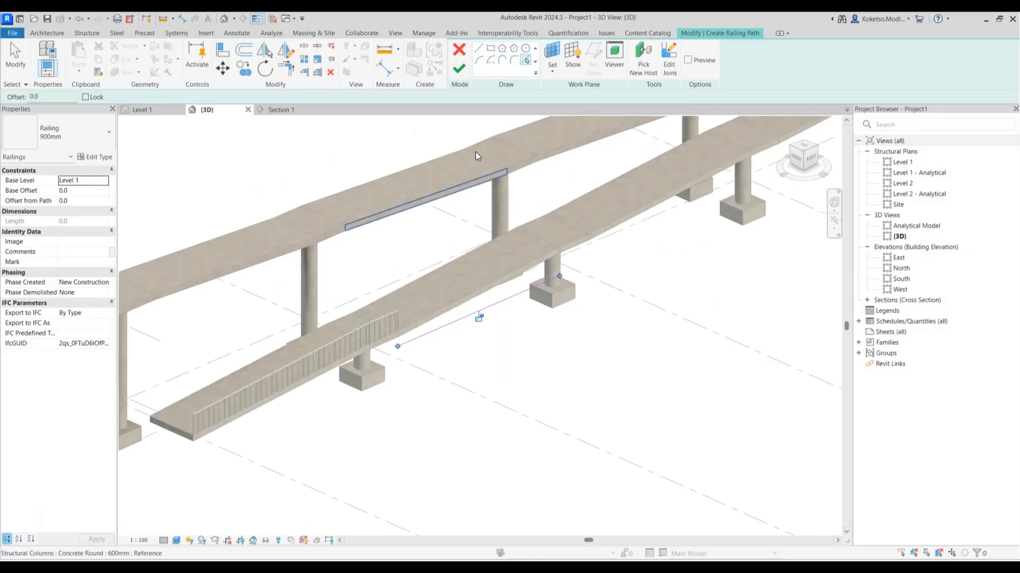
click(459, 68)
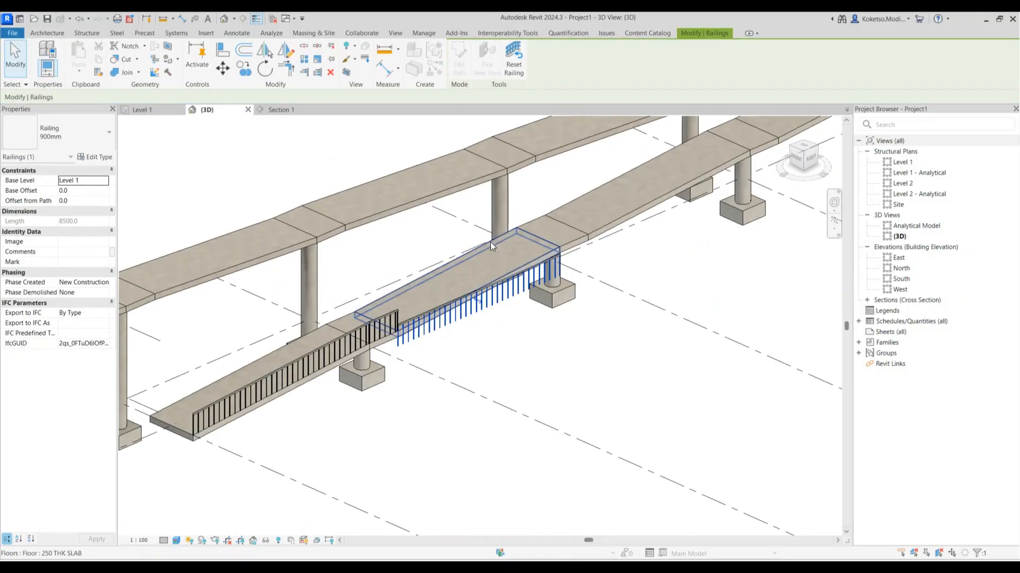
click(489, 241)
- Add a 900mm railing along the outer edge of the second short landing and host it on that landing slab
middle_drag(582, 258, 415, 376)
click(344, 51)
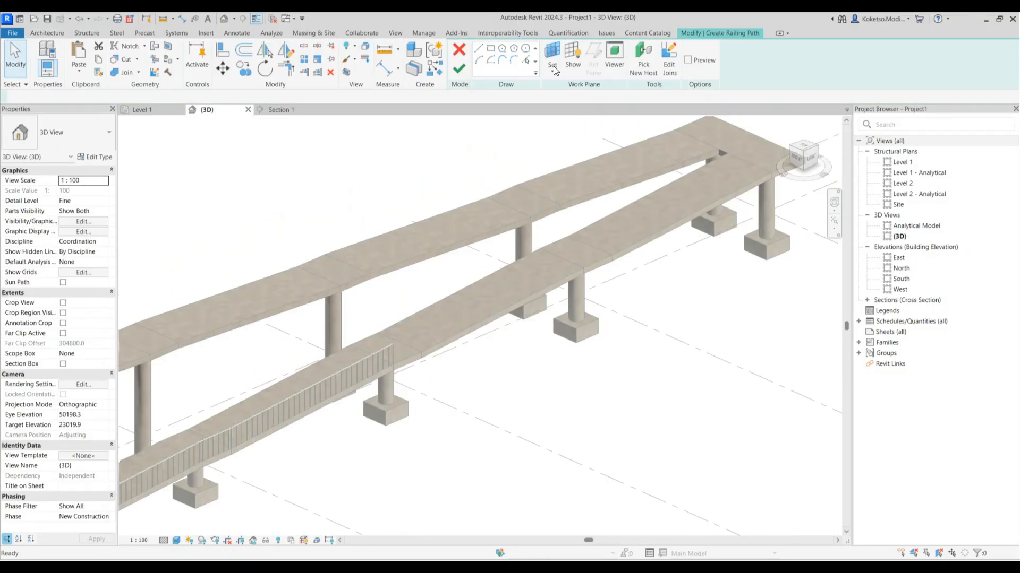
click(459, 69)
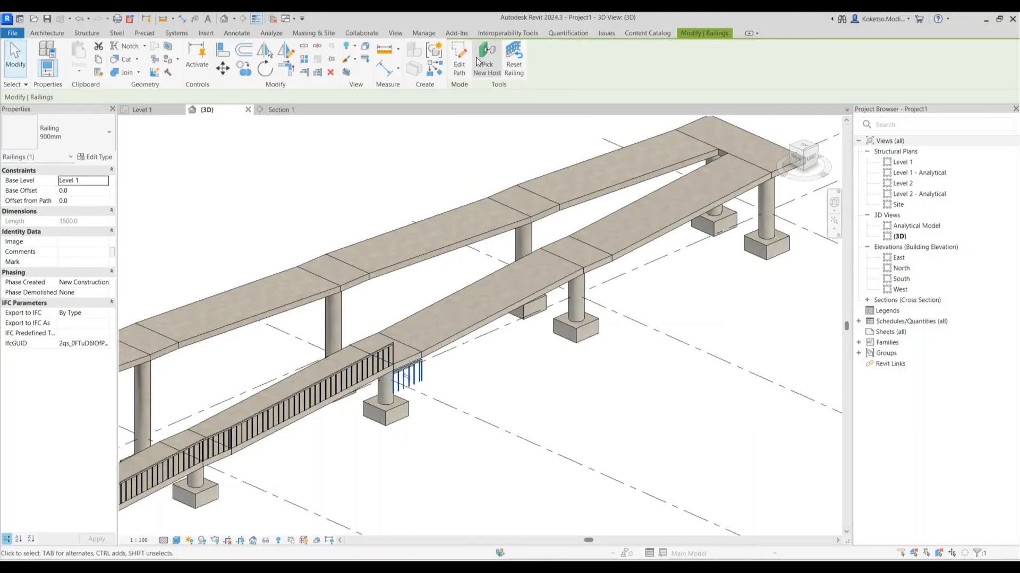
click(475, 56)
click(359, 338)
key(Escape)
middle_drag(435, 337, 482, 334)
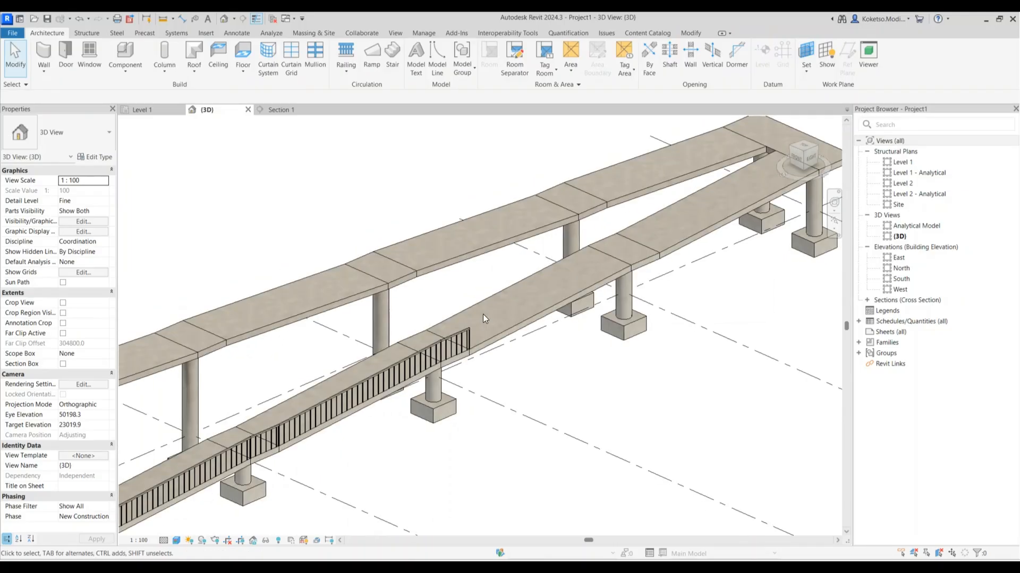
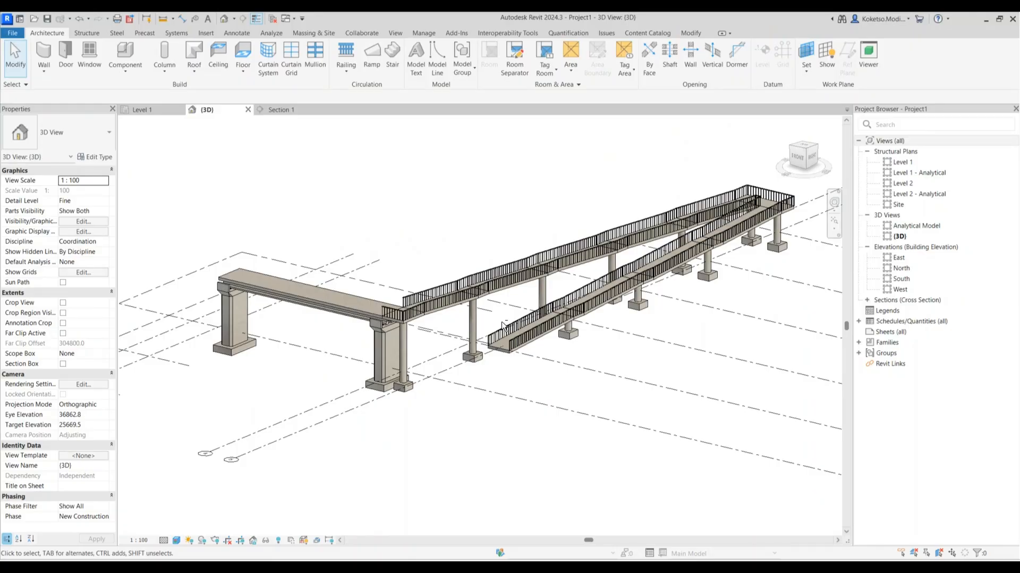
- Delete the short railing that closes the gap between the two ramps at the end landing
scroll(488, 321, up, 2)
shift+middle_drag(408, 352, 499, 382)
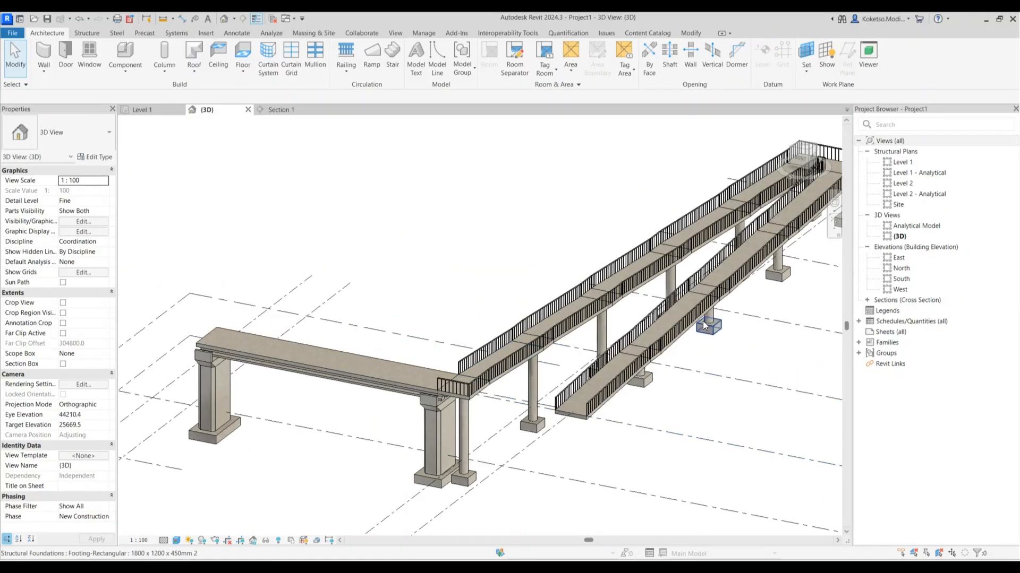
middle_drag(703, 325, 685, 287)
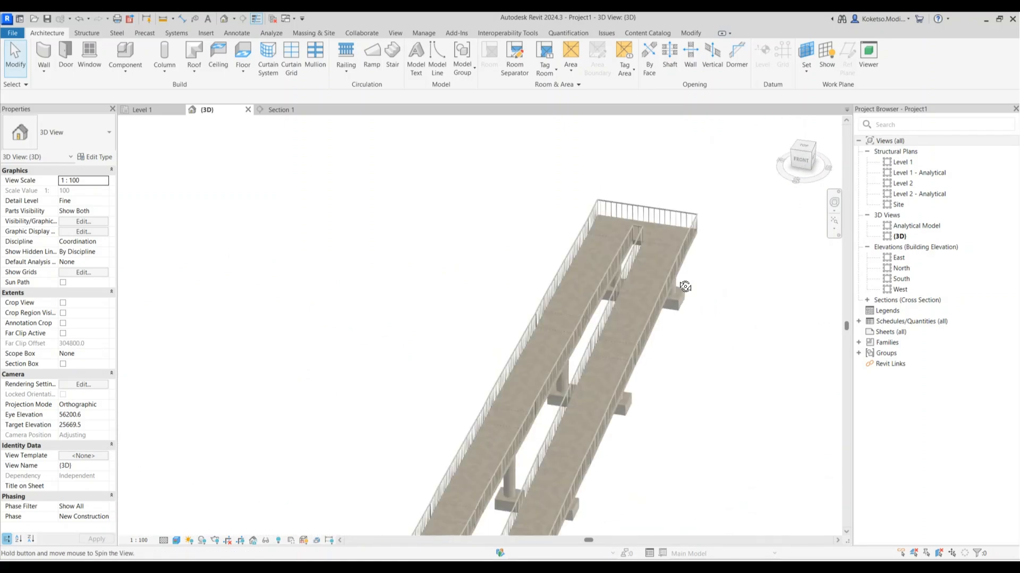
scroll(623, 228, up, 5)
click(603, 209)
scroll(613, 263, up, 2)
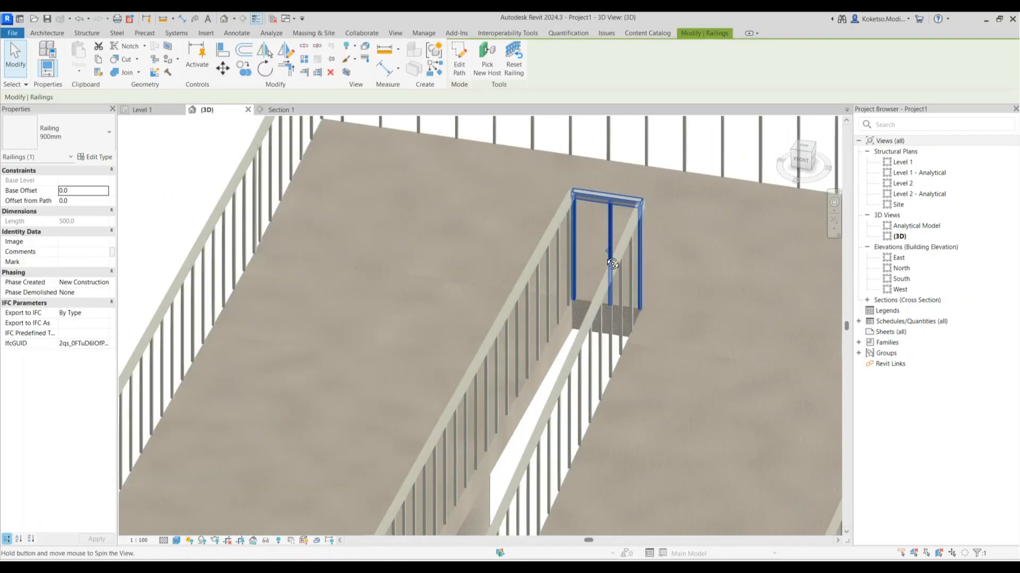
shift+middle_drag(612, 264, 625, 327)
scroll(550, 251, down, 4)
shift+middle_drag(583, 300, 567, 253)
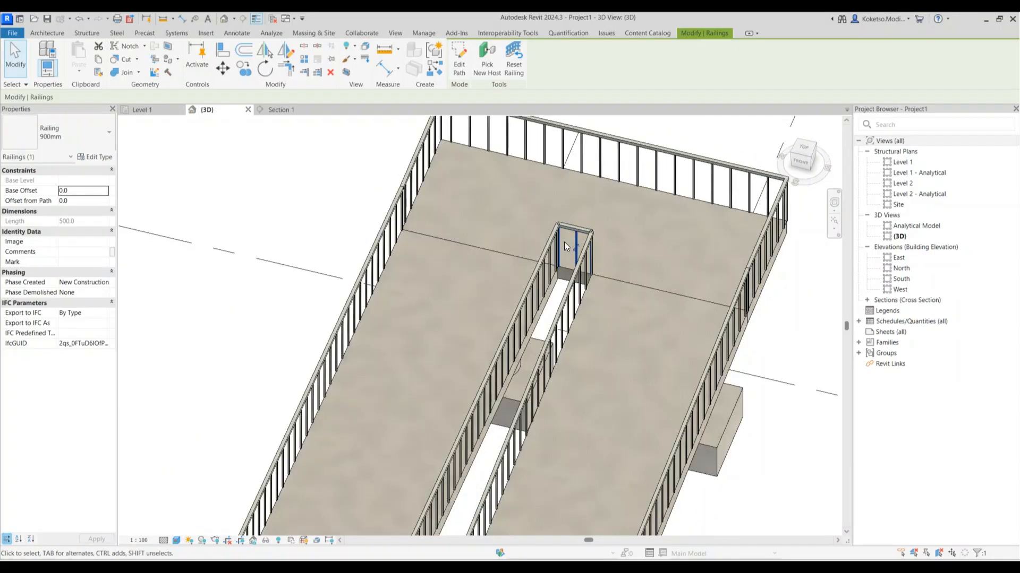
key(Escape)
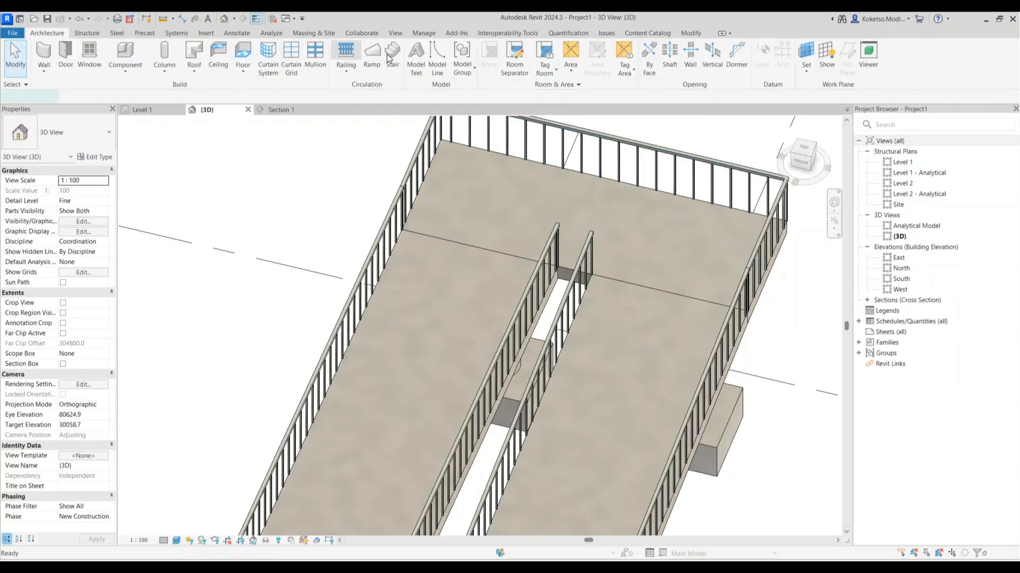
- Start a new 900mm railing with its path picked from the end landing's edge facing the gap between the ramps
click(345, 53)
click(568, 270)
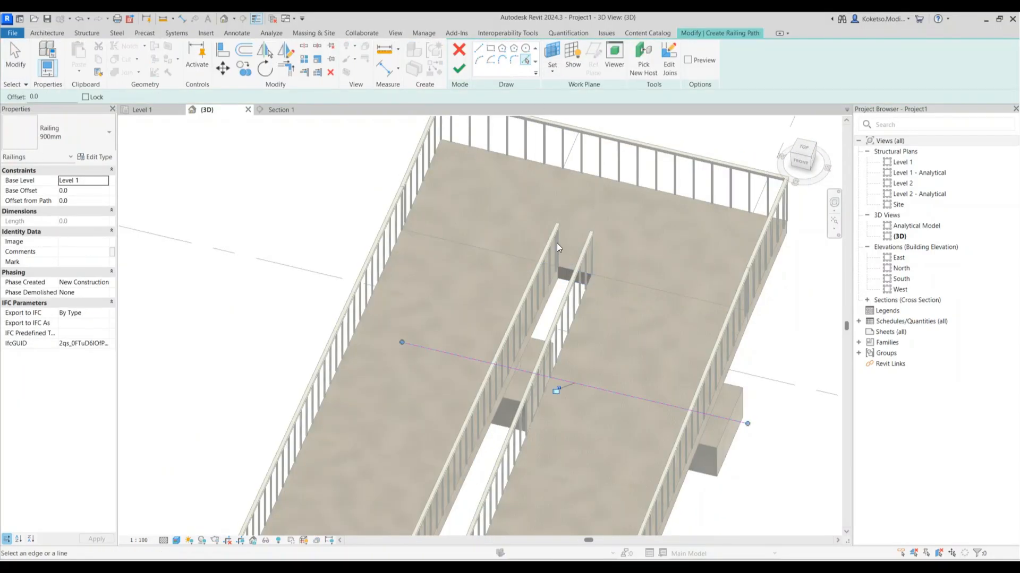
scroll(558, 240, down, 2)
key(Escape)
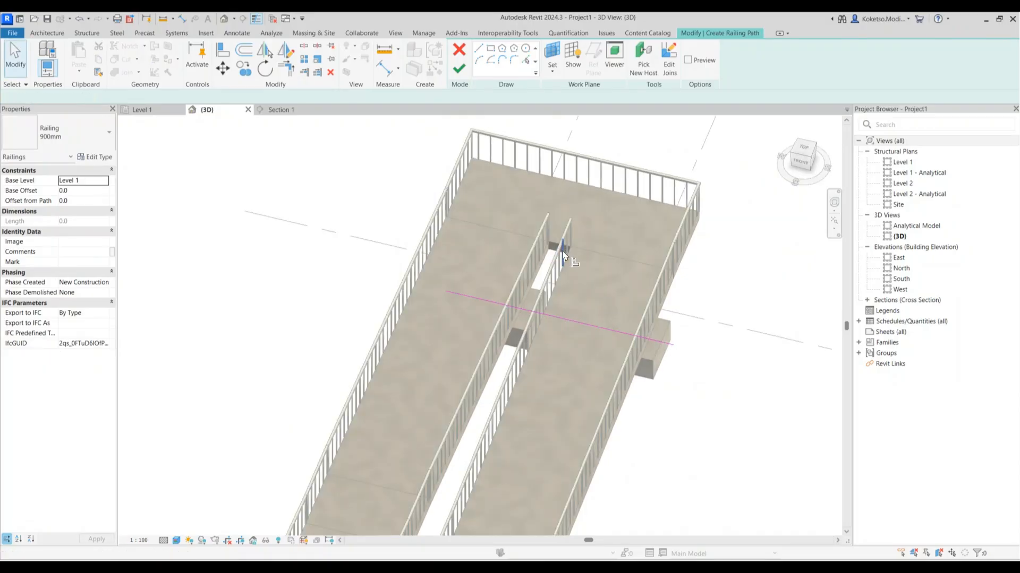
- Align both ends of the railing path to the inner ramp slab edges so it spans only the gap
key(a)
key(l)
scroll(562, 250, up, 2)
click(560, 264)
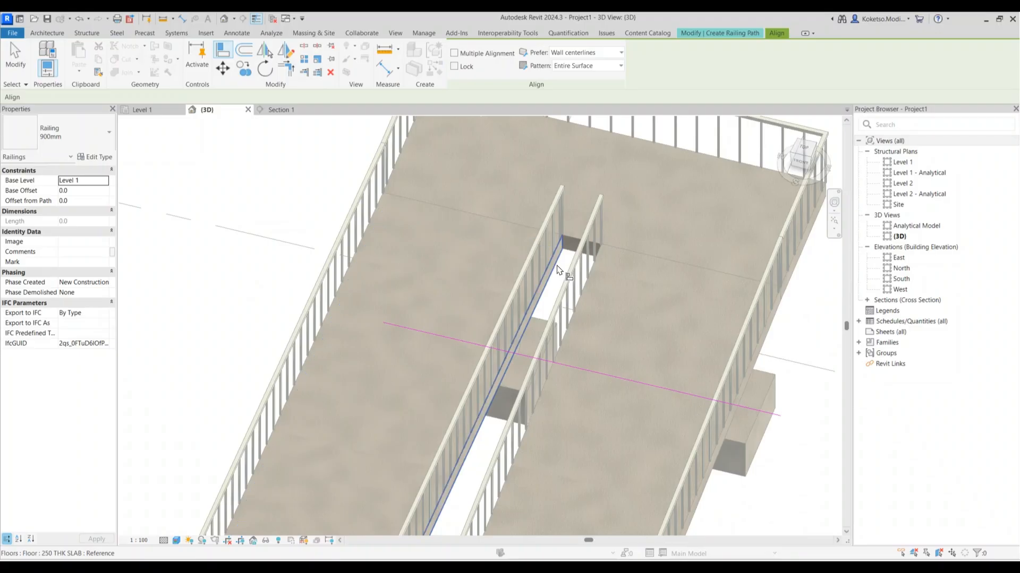
click(382, 323)
shift+middle_drag(518, 307, 656, 305)
scroll(374, 247, up, 3)
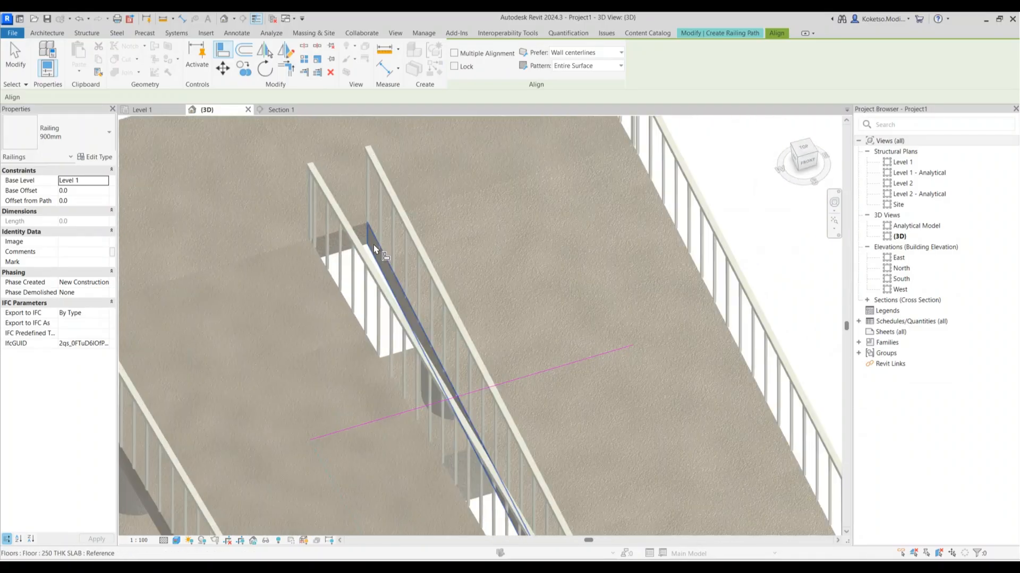
scroll(374, 246, down, 5)
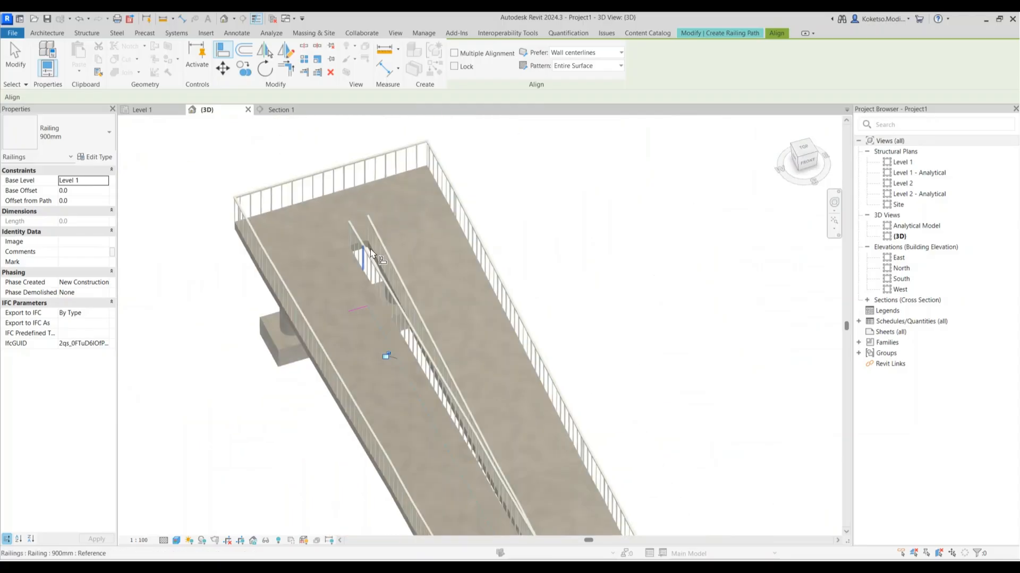
scroll(371, 251, down, 1)
key(Escape)
- Finish the short gap railing and host it on the end landing slab
shift+middle_drag(512, 314, 423, 308)
click(461, 72)
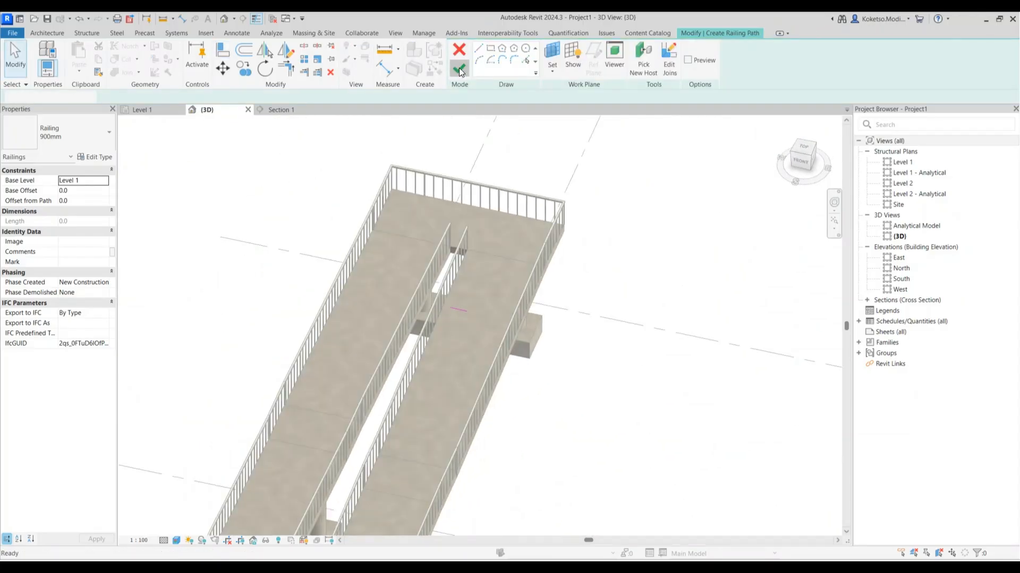
scroll(447, 202, up, 1)
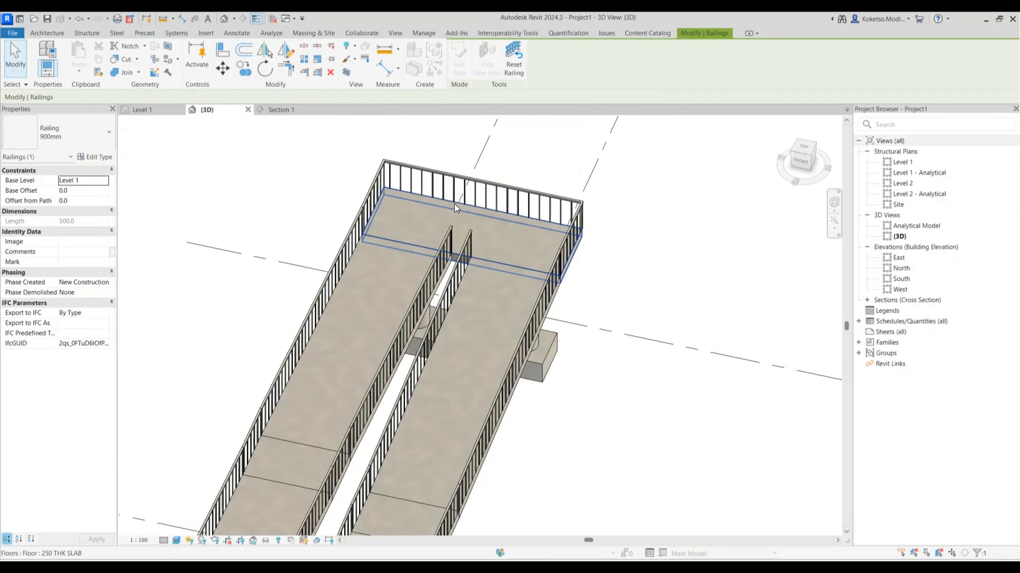
key(Escape)
scroll(467, 226, up, 3)
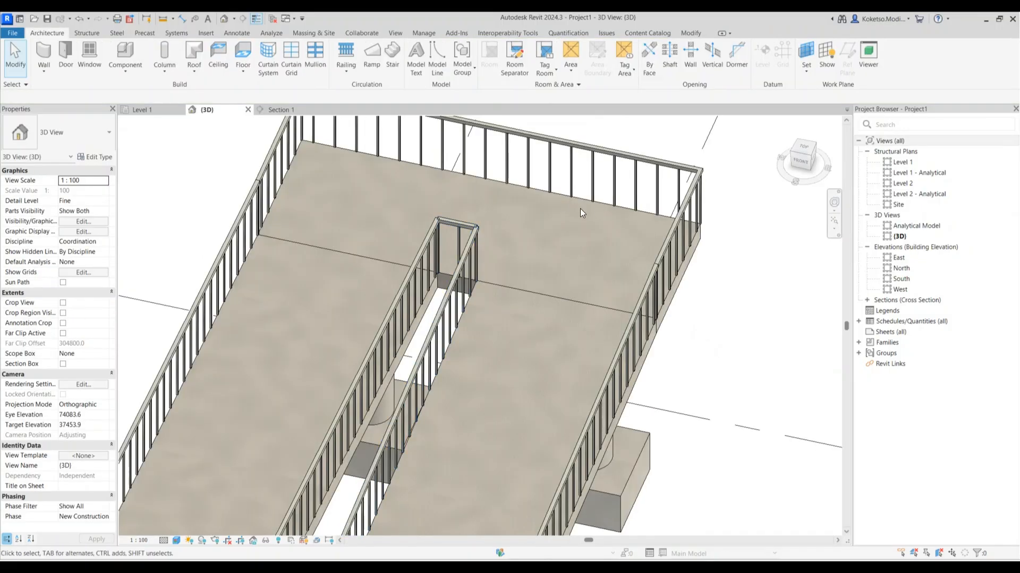
- Inspect the path sketch of the railing wrapping the outer edges of the end landing, then close the sketch
scroll(582, 209, down, 5)
shift+middle_drag(505, 382, 419, 314)
middle_drag(313, 328, 647, 265)
middle_drag(639, 226, 417, 298)
scroll(720, 235, up, 3)
click(726, 209)
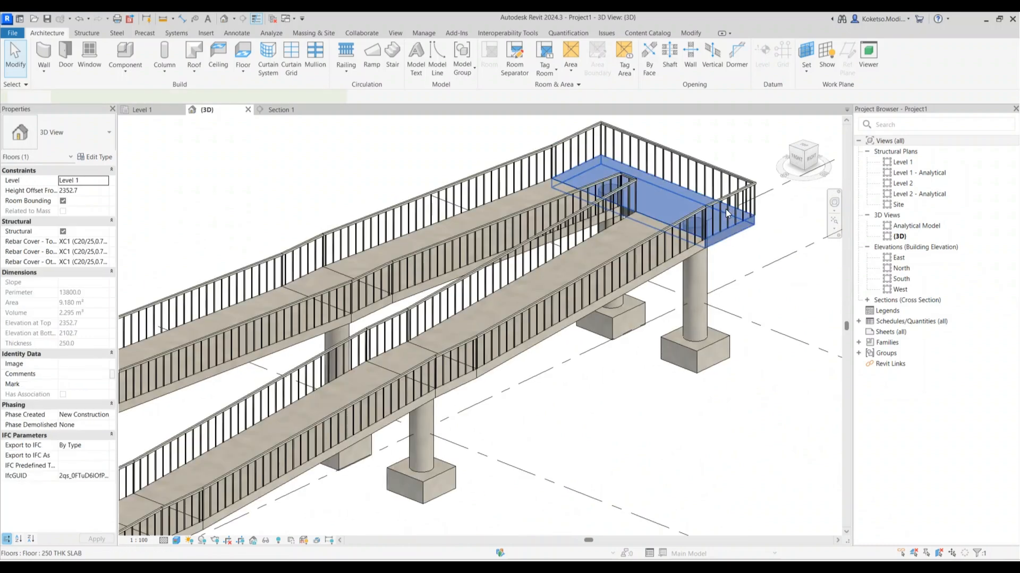
click(728, 197)
shift+middle_drag(727, 200, 583, 285)
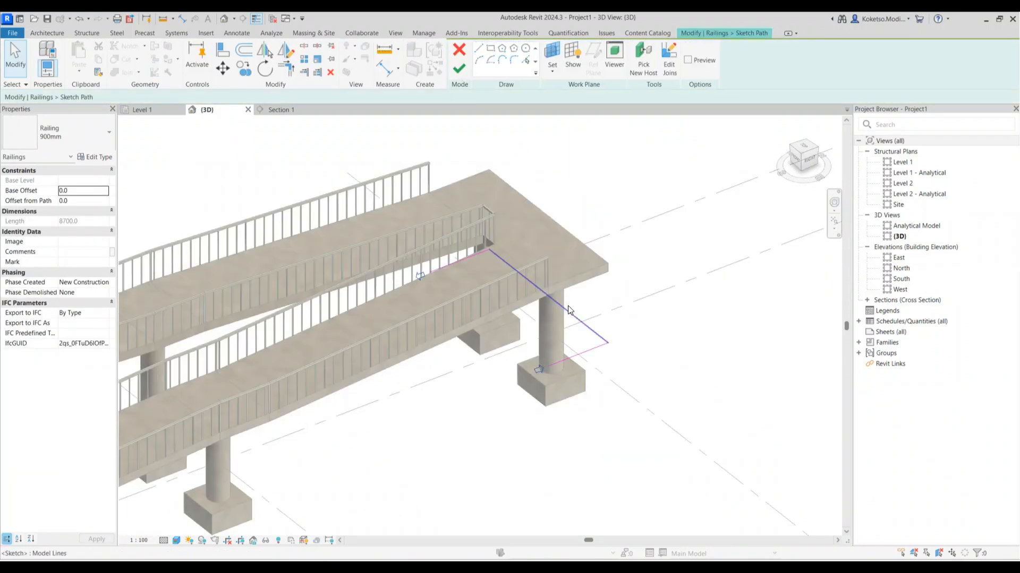
click(457, 69)
- Inspect the L-shaped path sketch of the railing on the landing joining the bridge deck and ramp, then close the sketch
scroll(531, 288, down, 5)
scroll(398, 336, up, 5)
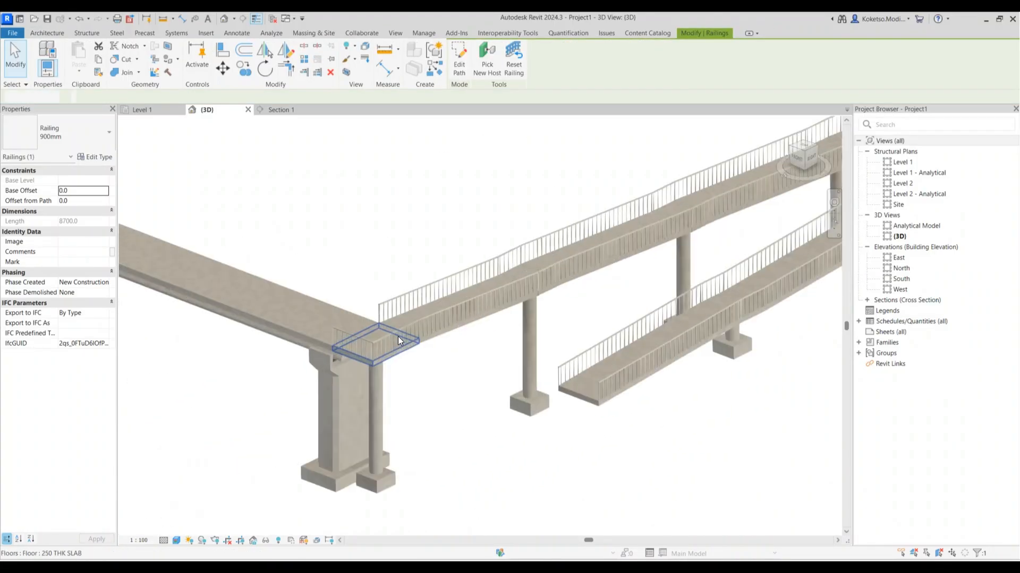
scroll(397, 336, up, 4)
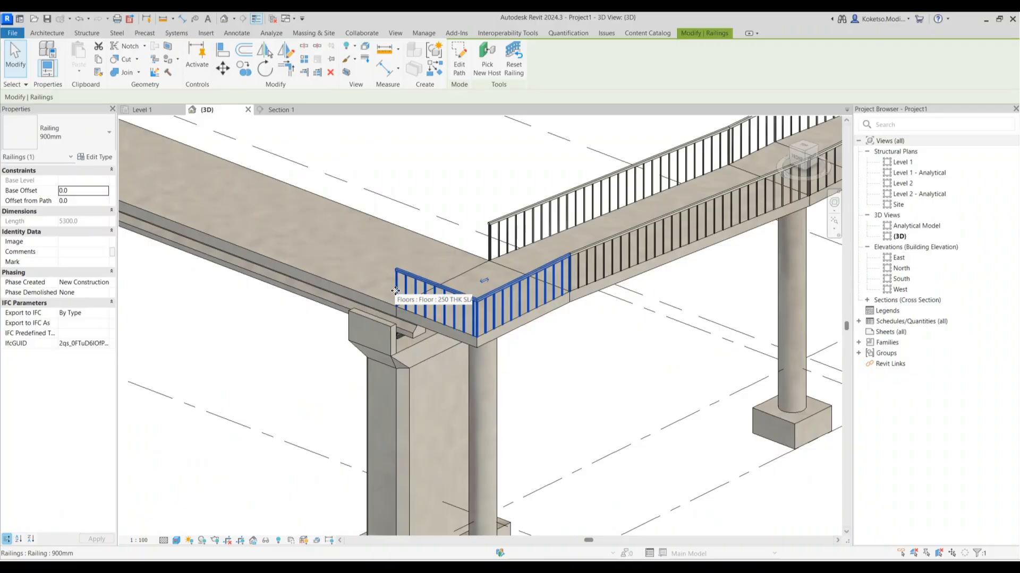
click(459, 64)
scroll(493, 260, down, 3)
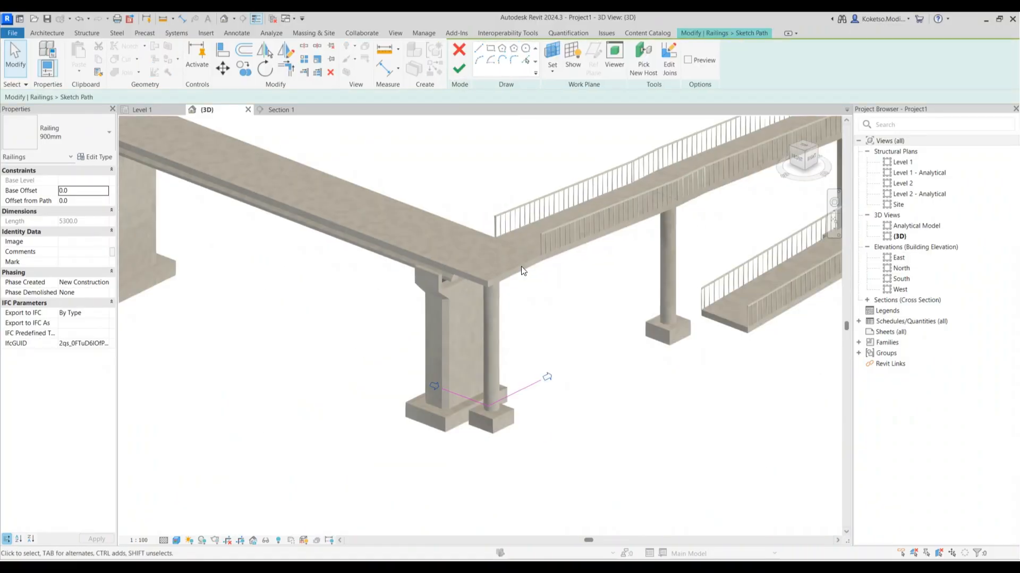
scroll(477, 403, up, 1)
click(458, 70)
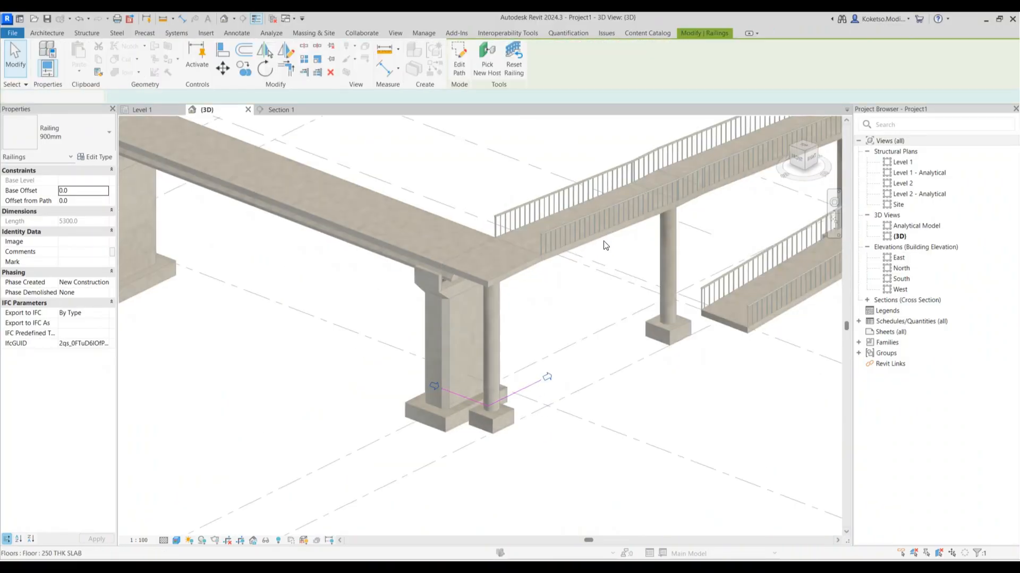
key(Escape)
- Create a 900mm railing from the bridge deck's long edge on the ramp side and host it on the deck slab
scroll(489, 225, down, 3)
scroll(488, 225, up, 5)
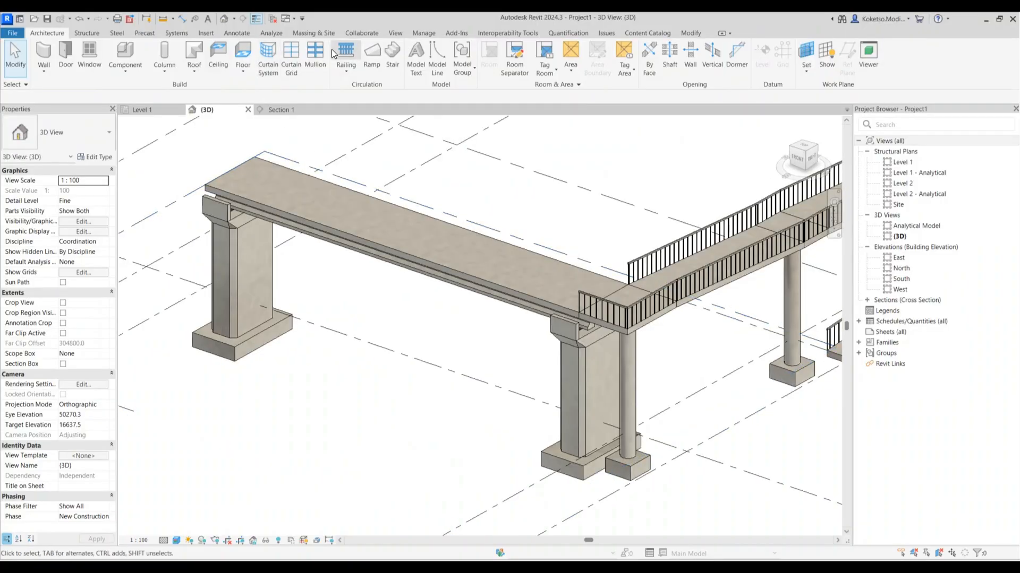
click(346, 52)
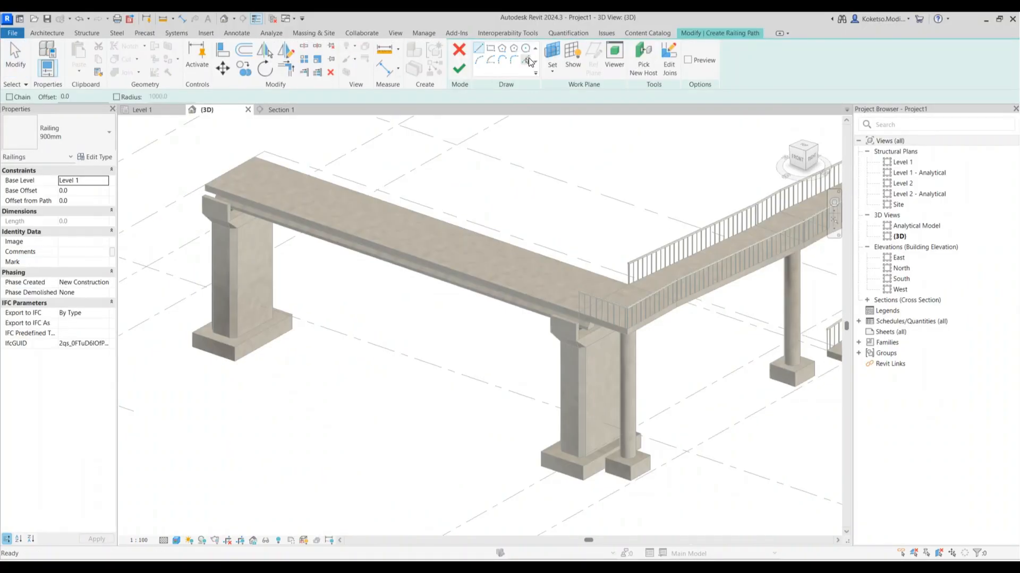
click(527, 59)
click(459, 227)
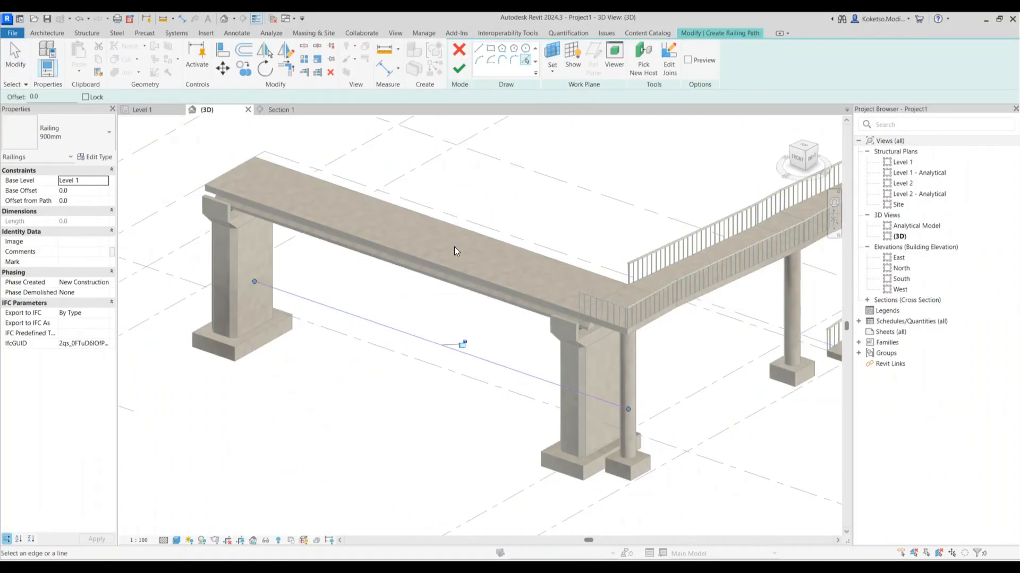
click(460, 71)
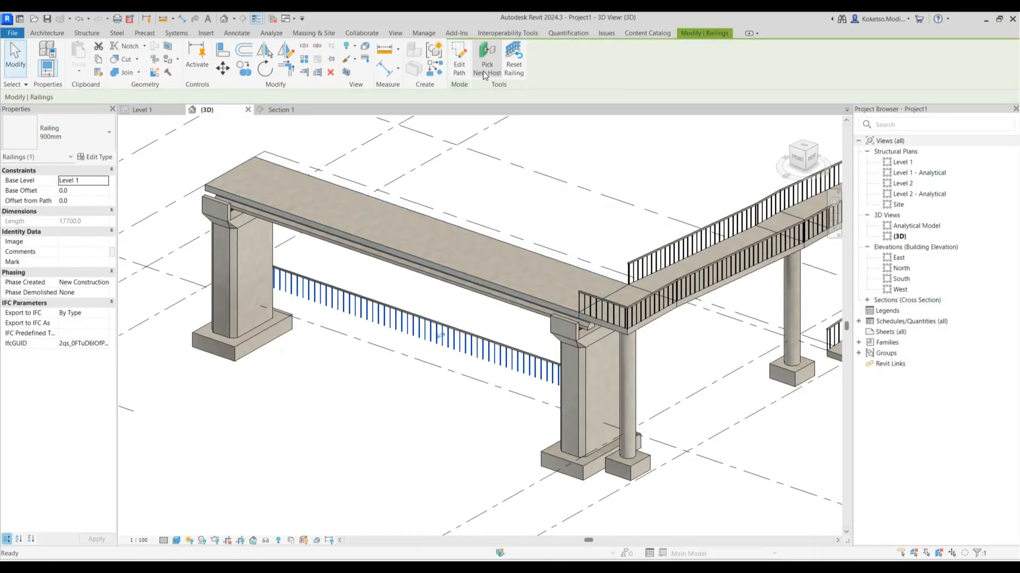
click(470, 231)
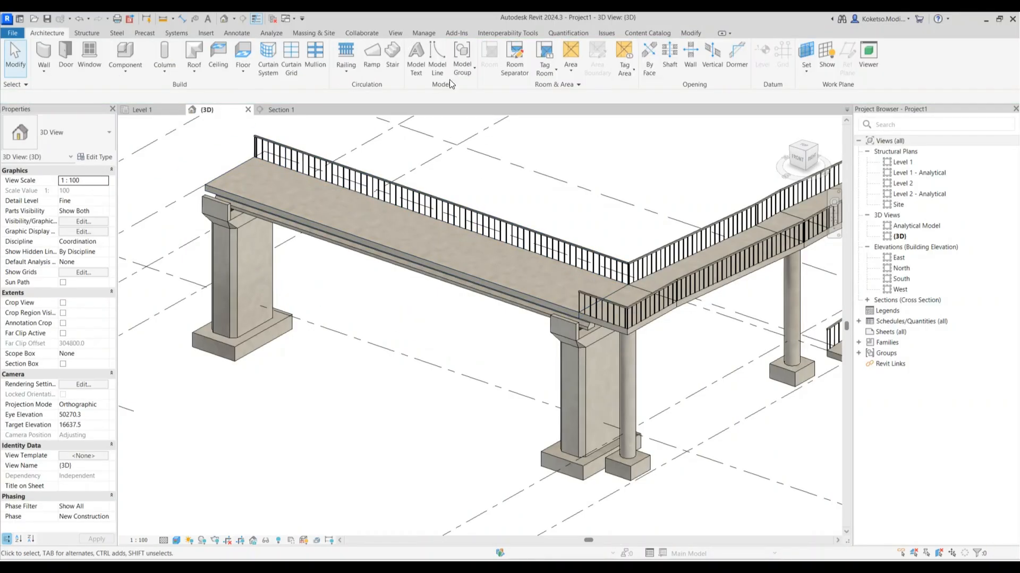
- Create a 900mm railing along the bridge deck's remaining long edge and host it on the deck slab
click(342, 51)
click(525, 59)
click(395, 246)
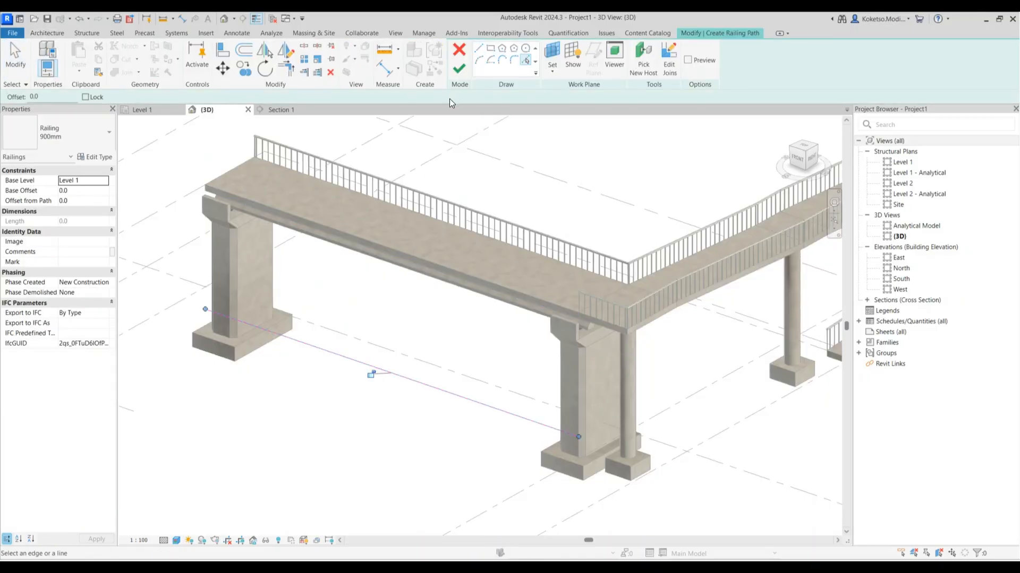
click(458, 71)
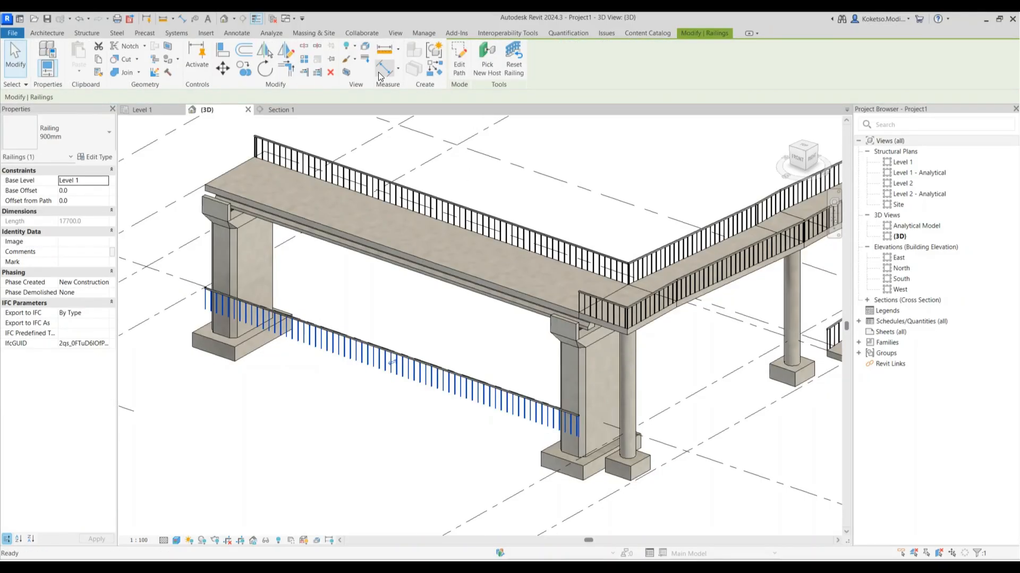
click(419, 255)
- Select the whole ramp structure, adding the round column and footing beside the bridge pier to the selection
scroll(420, 276, down, 4)
scroll(591, 437, down, 1)
middle_drag(762, 420, 610, 402)
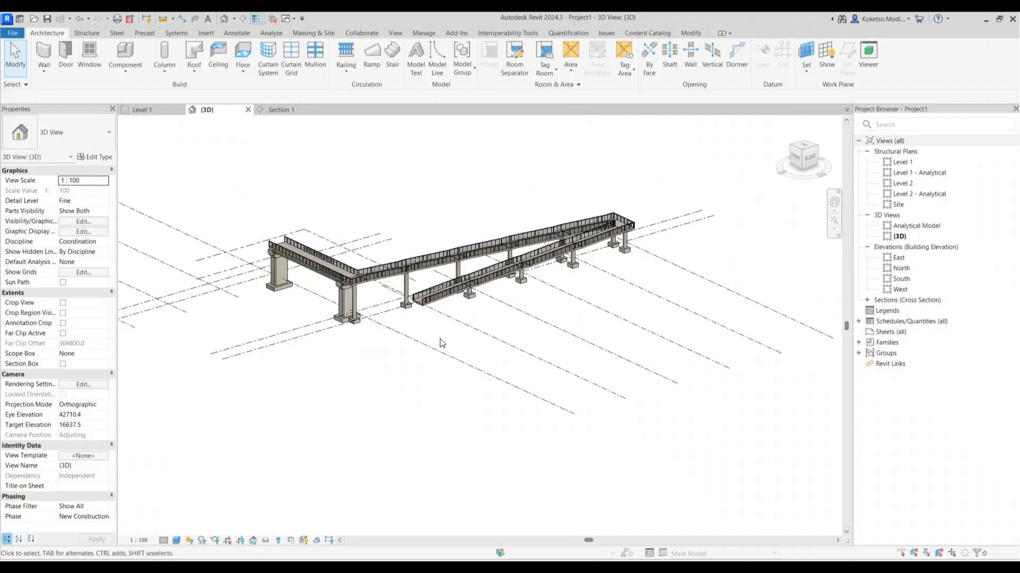
drag(710, 453, 365, 145)
scroll(348, 300, up, 5)
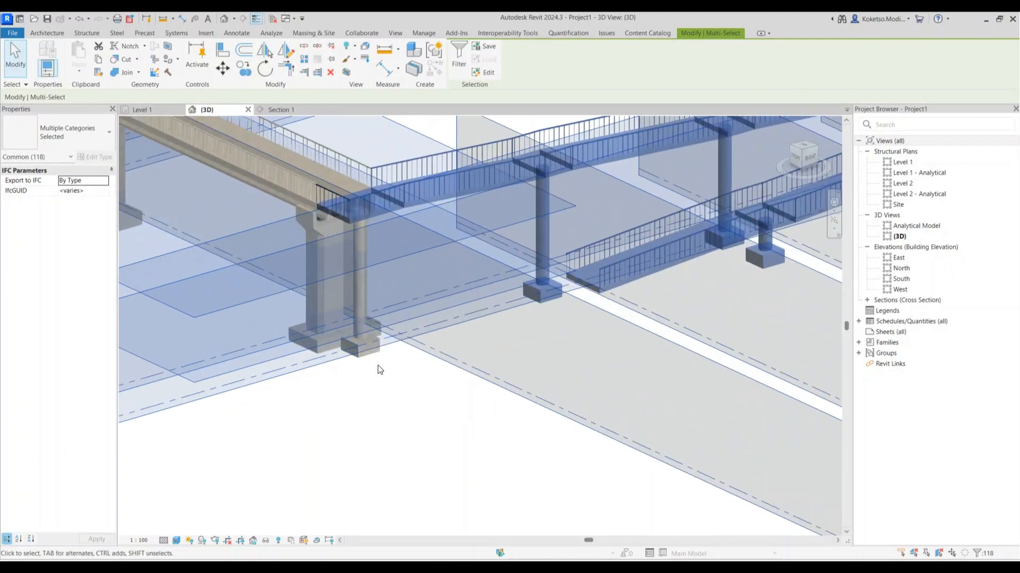
ctrl+click(367, 301)
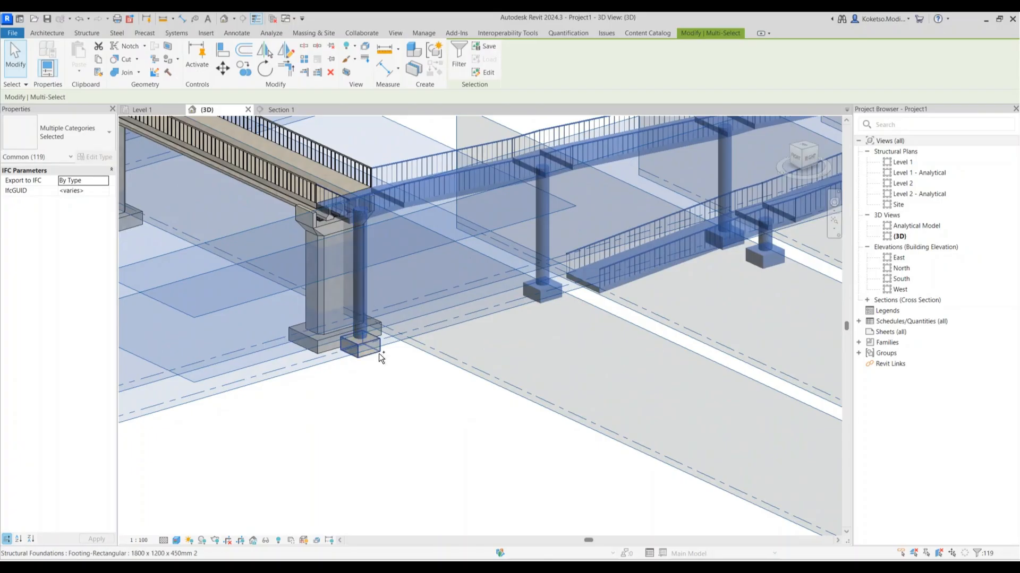
ctrl+click(378, 353)
- Filter the grids and levels out of the selection, keeping floors, railings, top rails, structural columns and foundations
scroll(395, 373, down, 5)
shift+middle_drag(396, 373, 471, 356)
shift+middle_drag(557, 328, 485, 389)
click(454, 53)
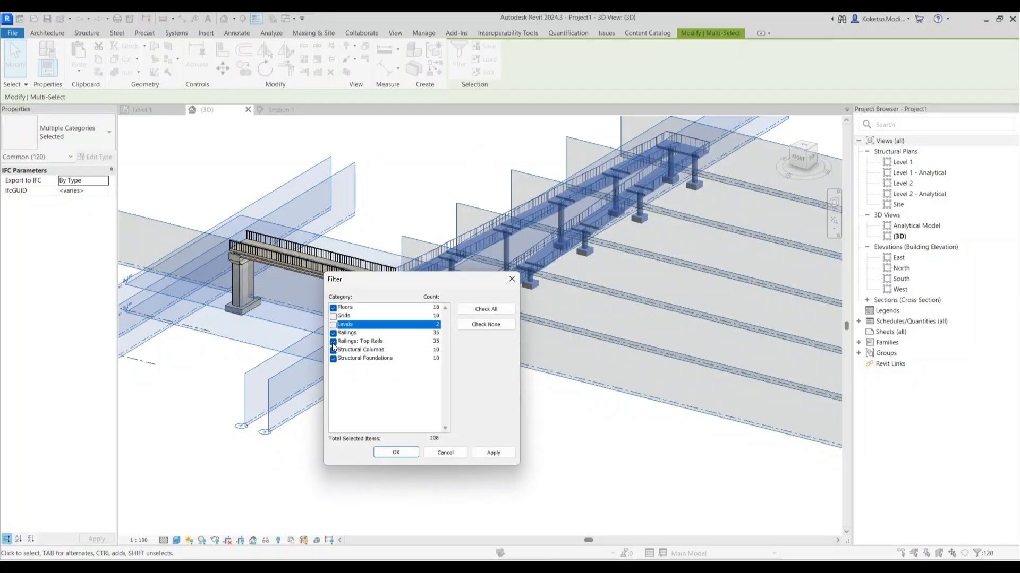
click(482, 453)
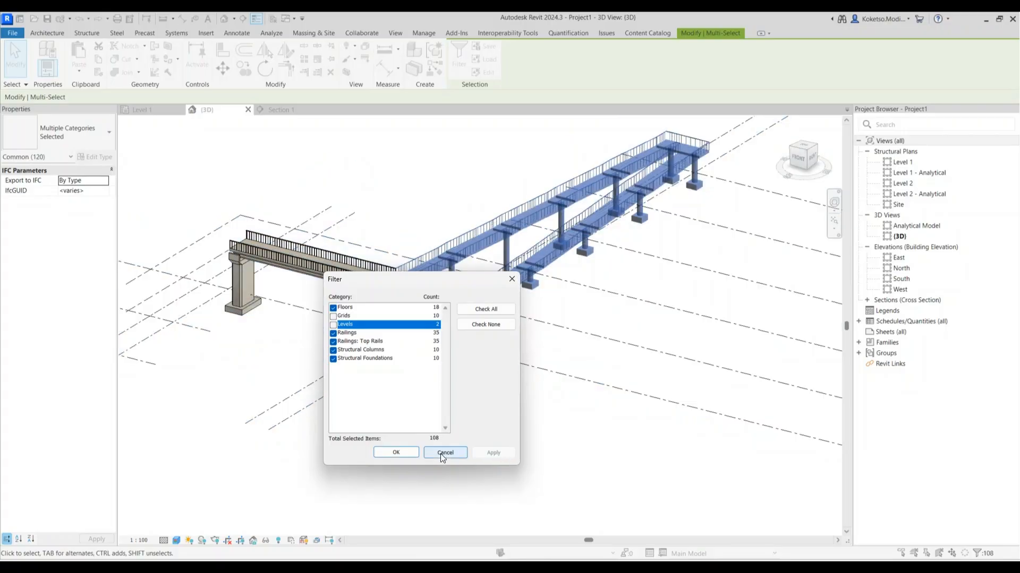
click(396, 452)
- Create a model group from the selected ramp elements, keeping the name Group 1
scroll(509, 219, up, 2)
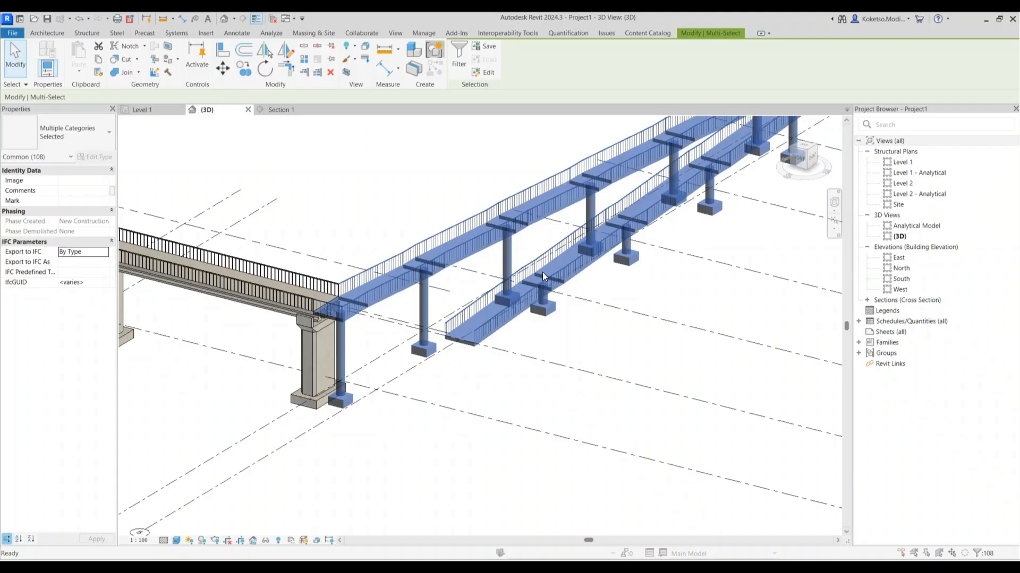
click(546, 327)
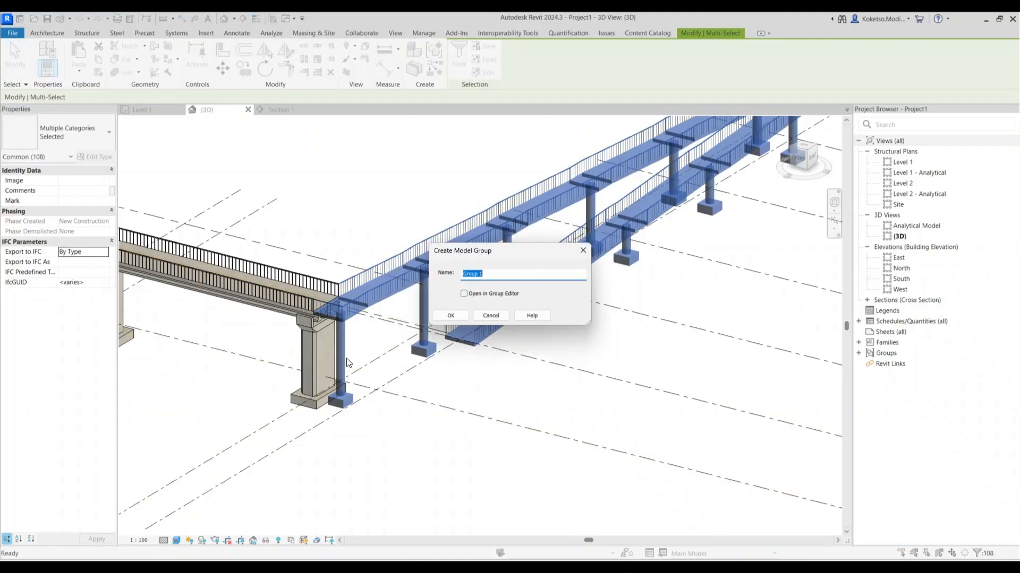
key(Return)
- In the Level 1 plan, copy the ramp group from the column centre beside the pier to the grid 2 and 3 intersection
scroll(473, 322, down, 6)
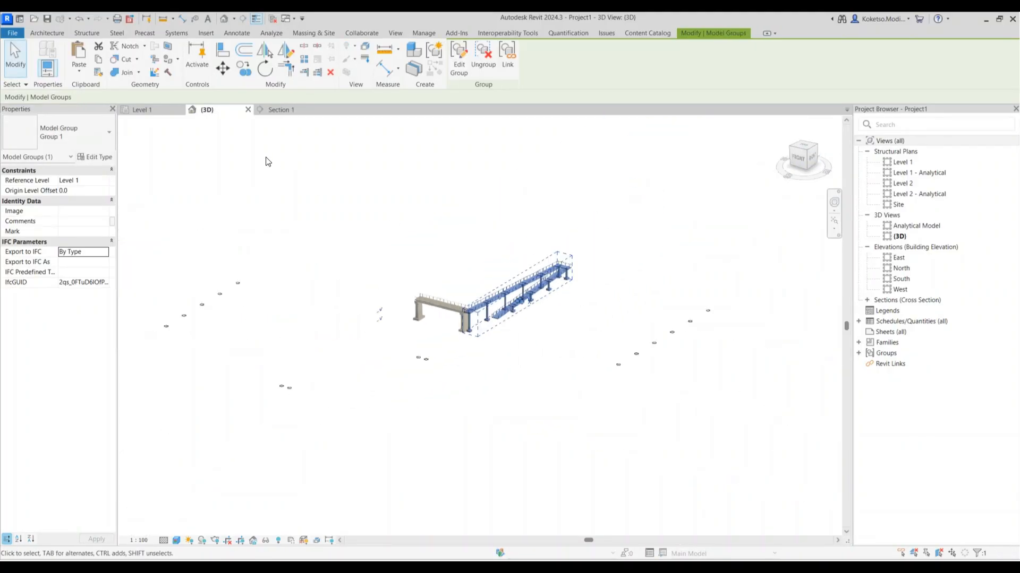
click(148, 110)
scroll(564, 328, down, 3)
scroll(342, 308, up, 4)
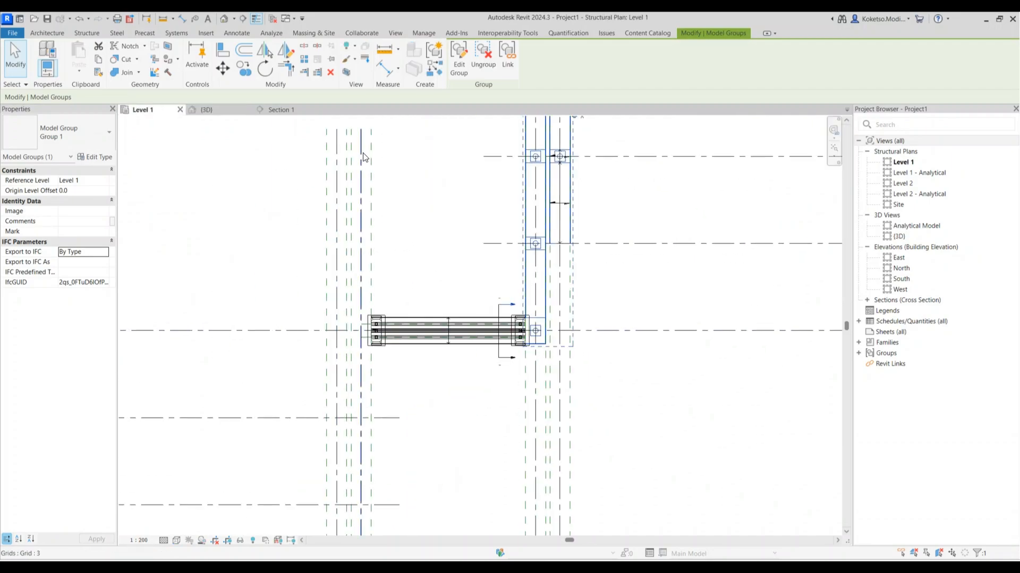
click(243, 68)
scroll(508, 276, up, 5)
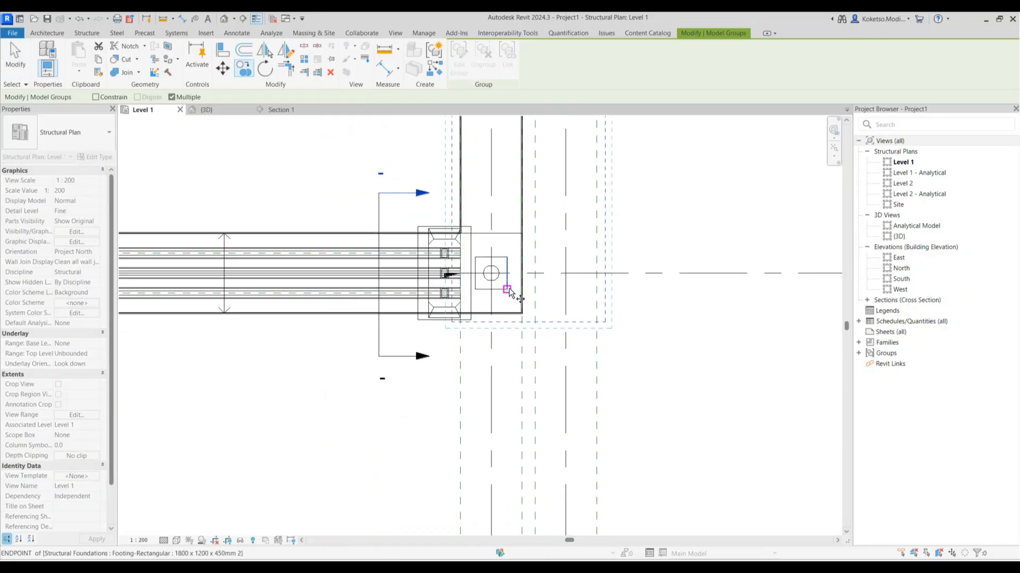
scroll(492, 273, up, 3)
click(493, 273)
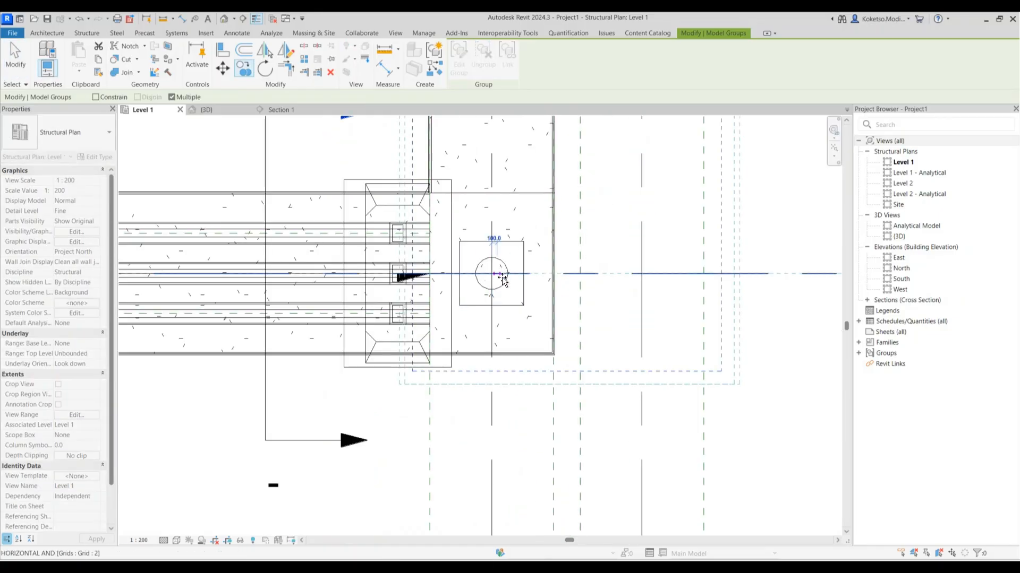
scroll(501, 276, down, 6)
middle_drag(501, 275, 788, 239)
scroll(484, 221, up, 4)
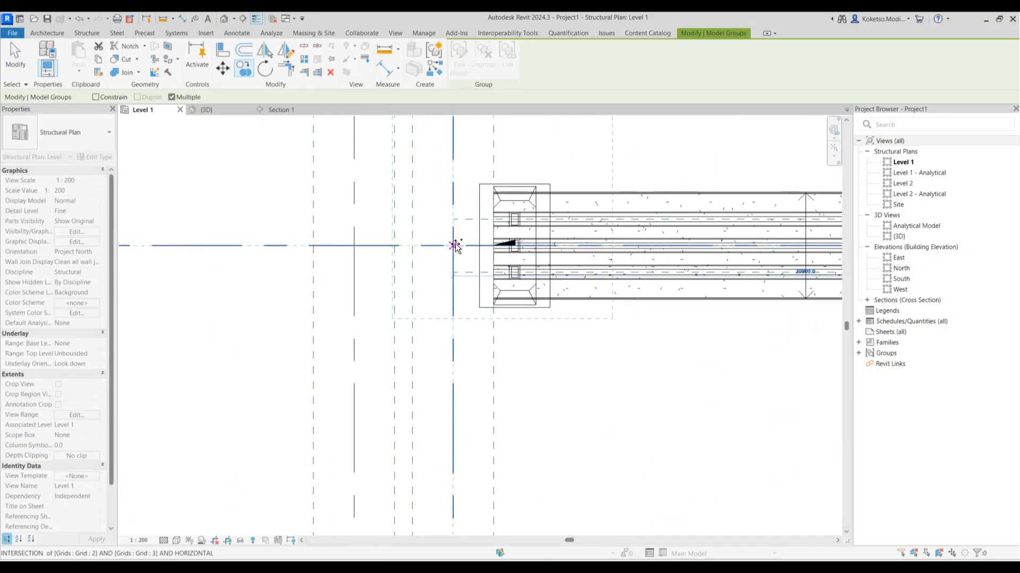
scroll(460, 255, down, 3)
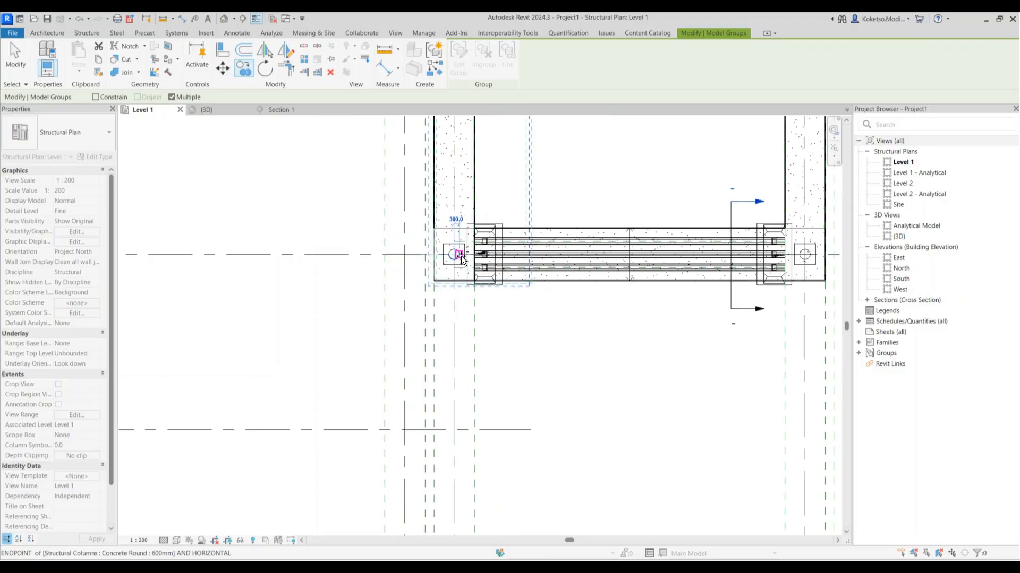
click(463, 218)
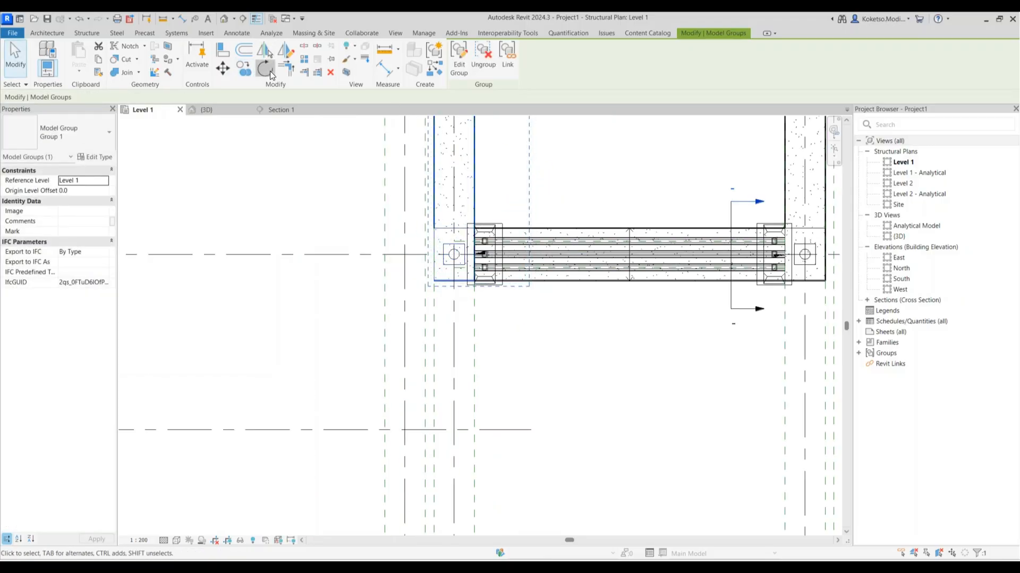
- Rotate the copied ramp group 180° about the centre of its column at the bridge end
click(269, 72)
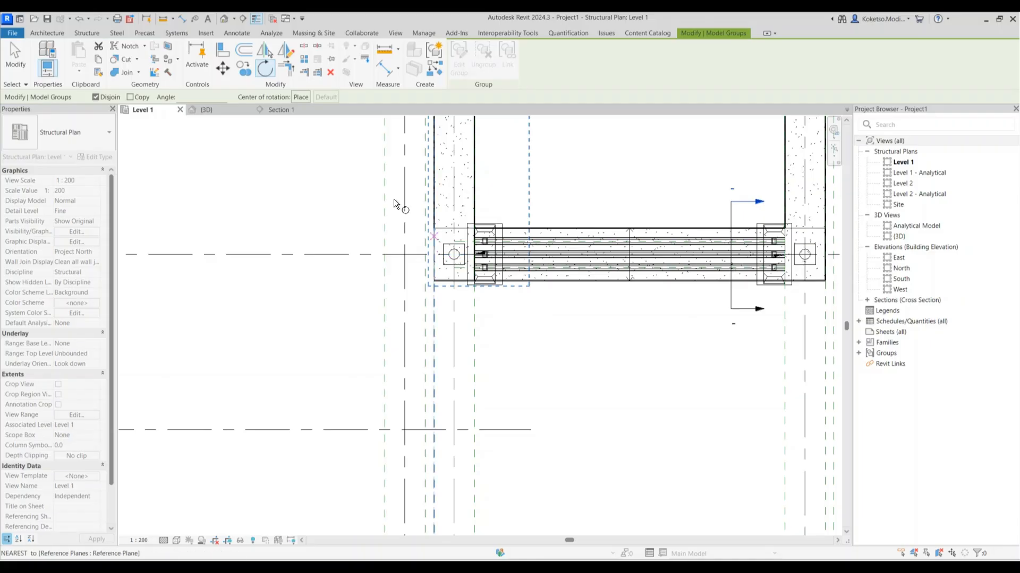
click(299, 96)
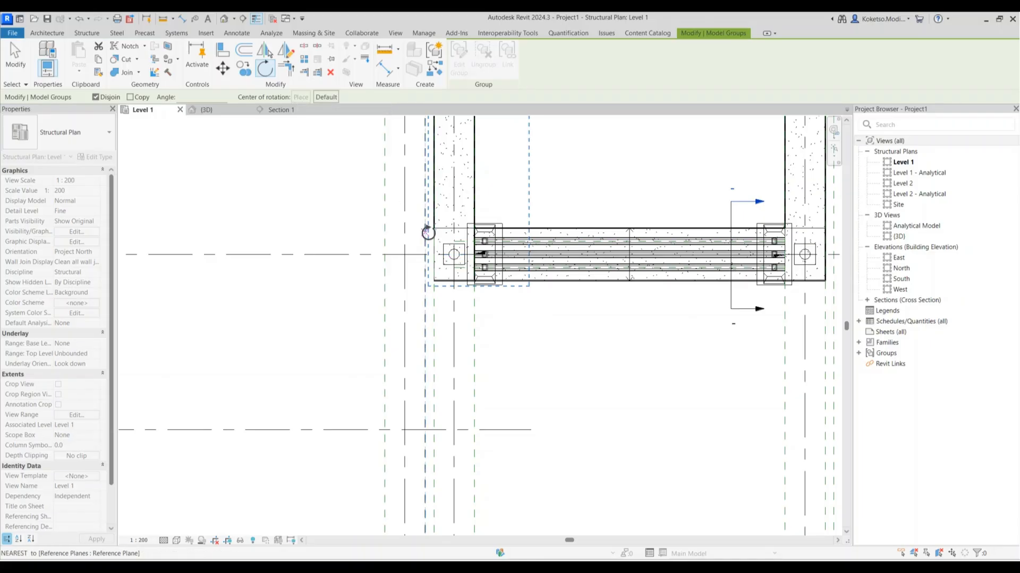
scroll(452, 249, up, 2)
click(452, 249)
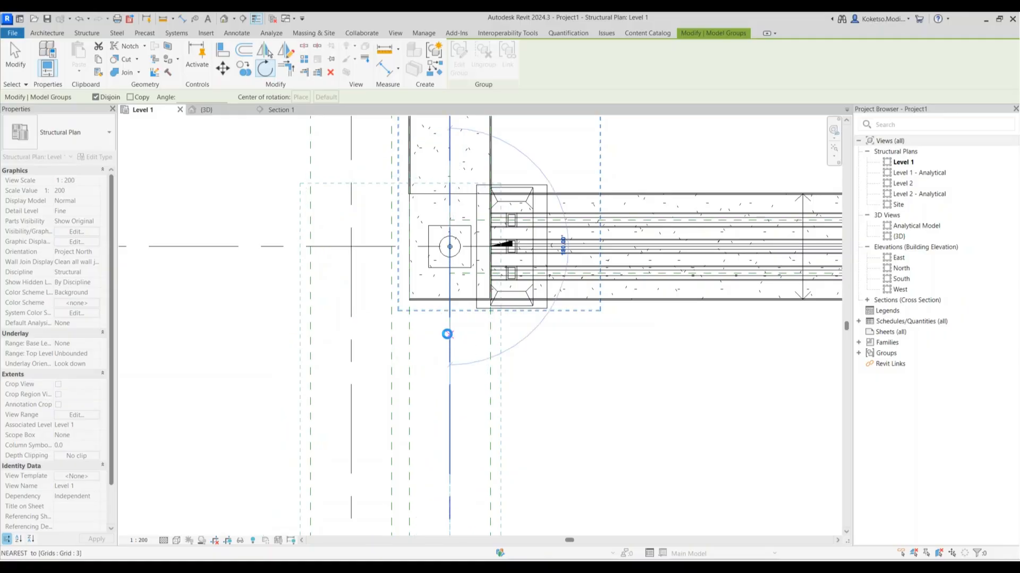
click(470, 311)
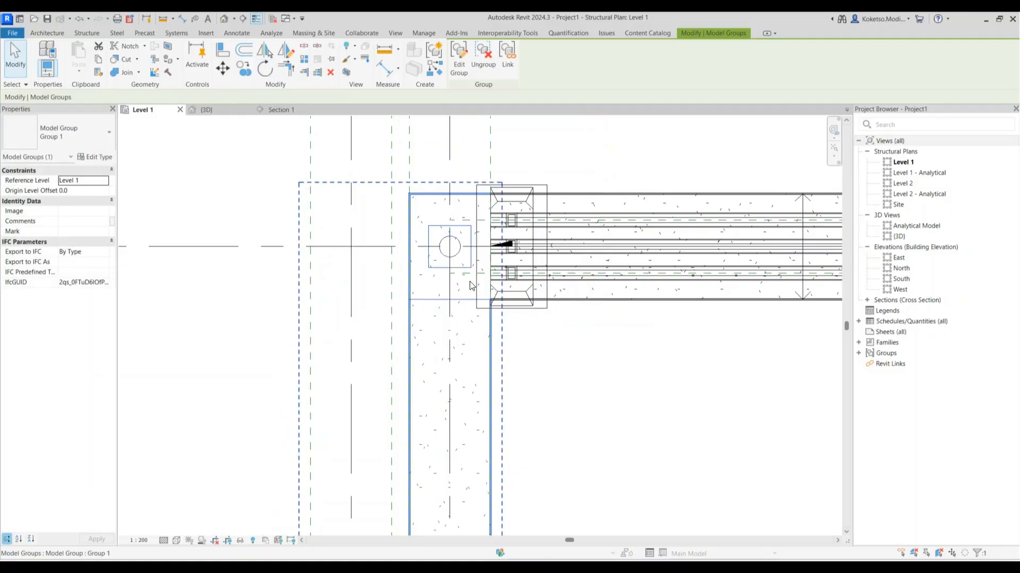
- Examine in the 3D view how both ramp groups connect to the two ends of the bridge
scroll(461, 194, down, 4)
click(206, 109)
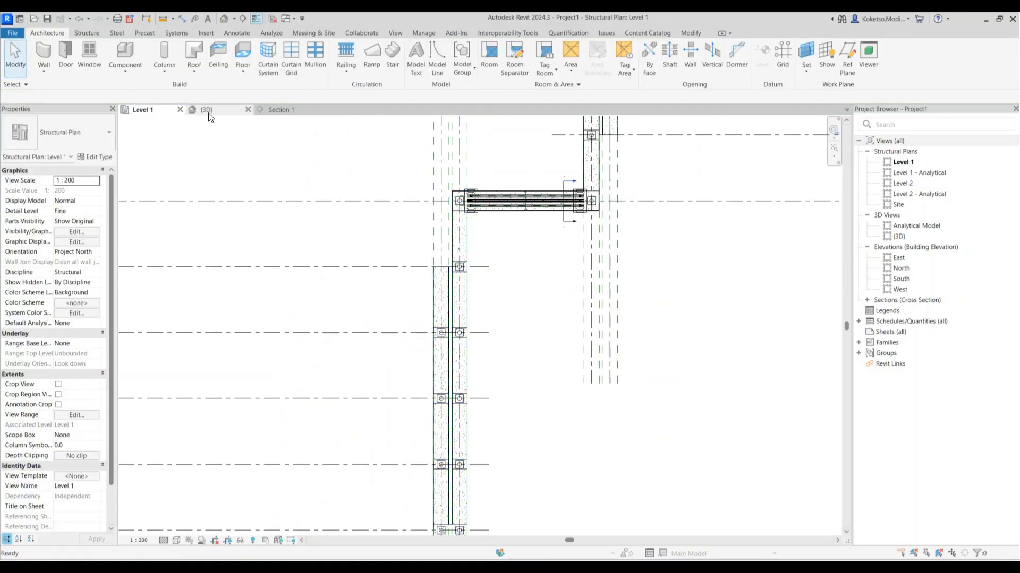
scroll(422, 297, up, 5)
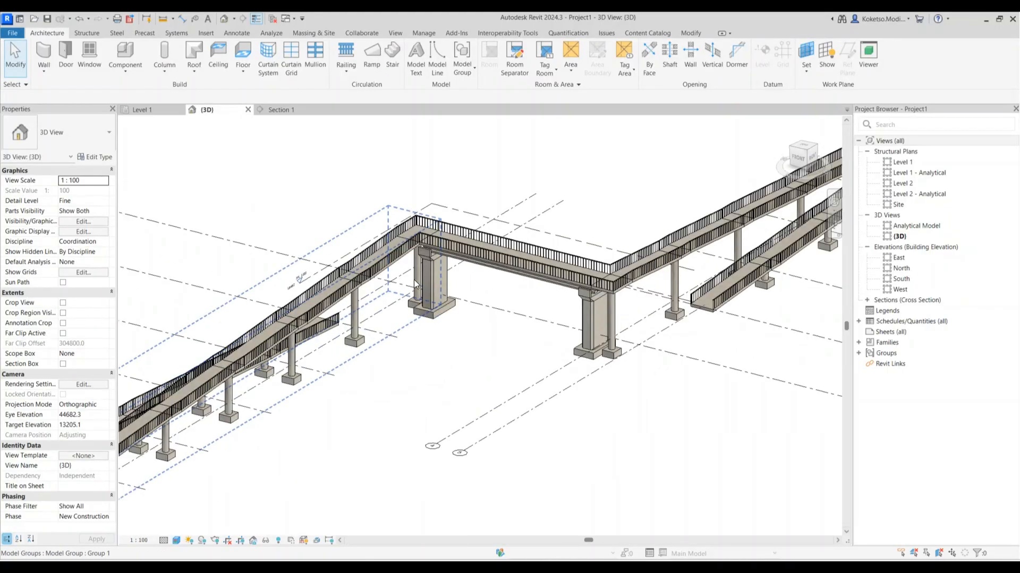
click(413, 279)
mouse_move(470, 314)
shift+middle_down()
mouse_move(620, 295)
mouse_move(754, 311)
shift+middle_up()
click(523, 324)
middle_drag(391, 298, 640, 294)
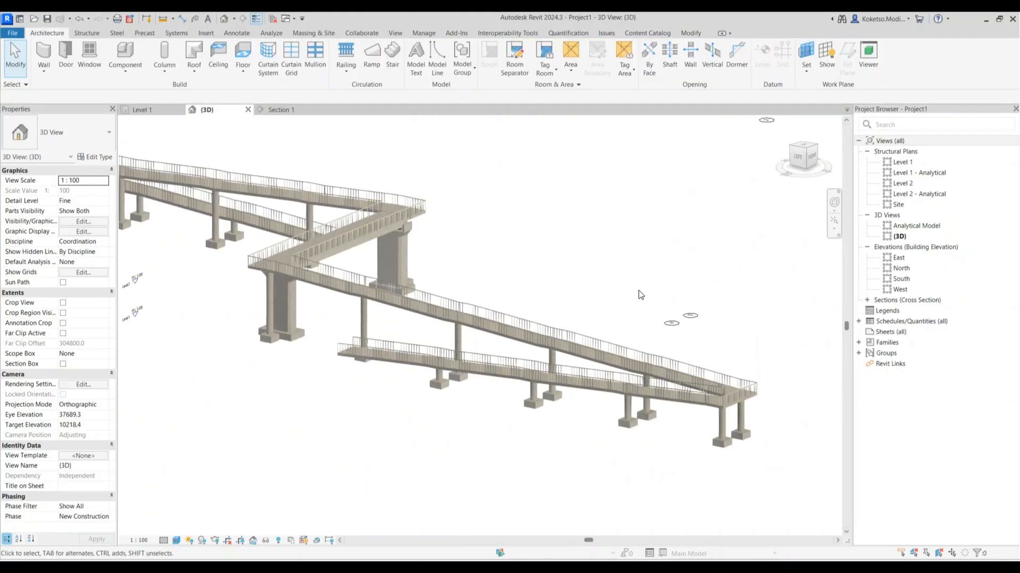
shift+middle_drag(353, 258, 659, 356)
scroll(542, 312, down, 2)
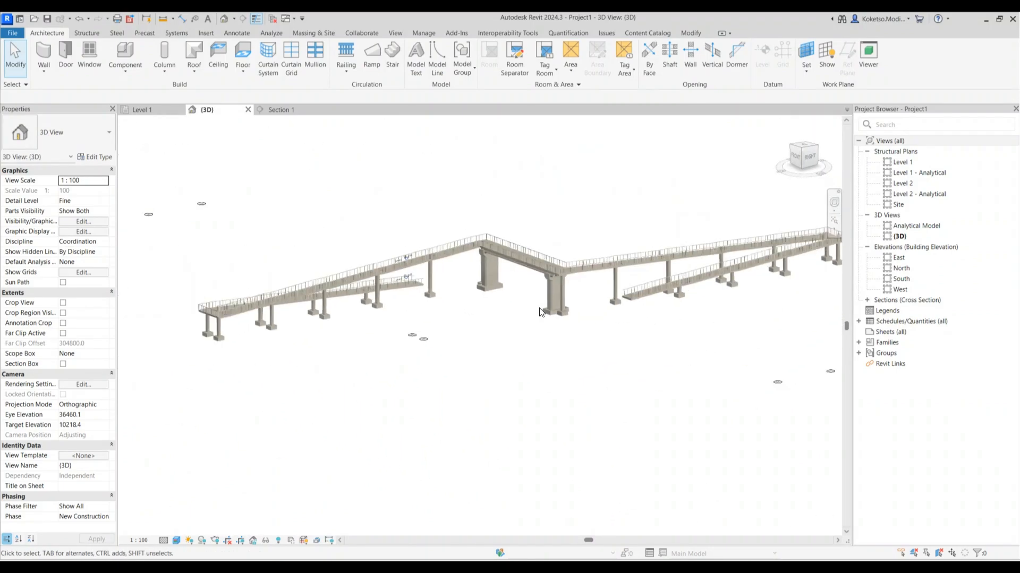
middle_drag(728, 352, 555, 362)
scroll(671, 276, up, 6)
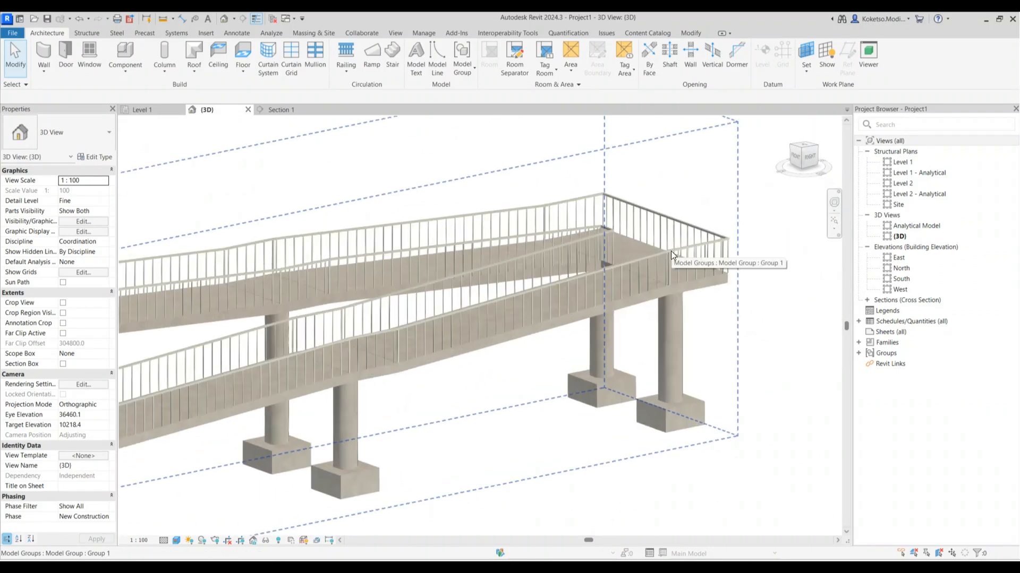
scroll(726, 238, down, 6)
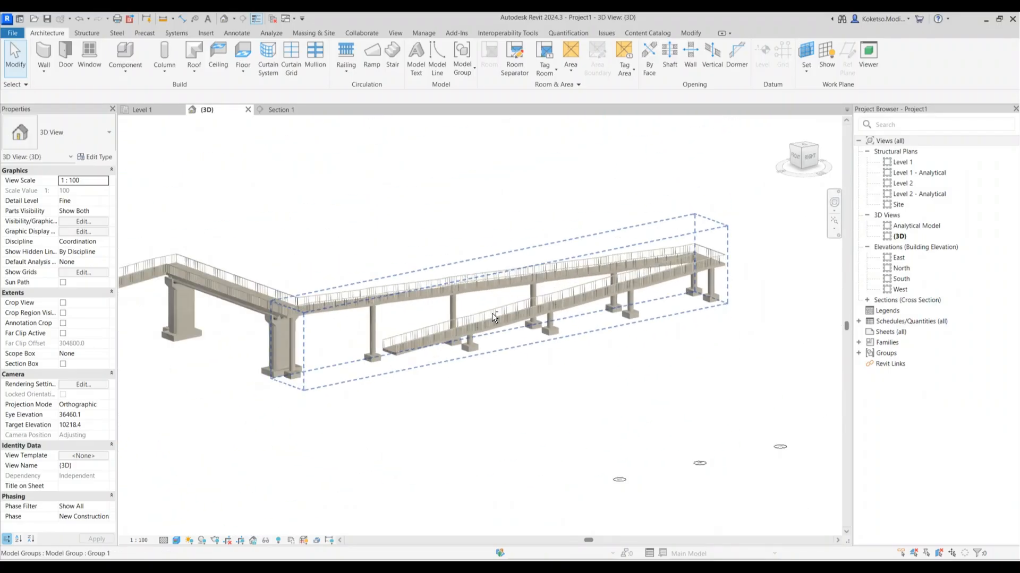
shift+middle_drag(492, 313, 521, 320)
middle_drag(381, 331, 384, 293)
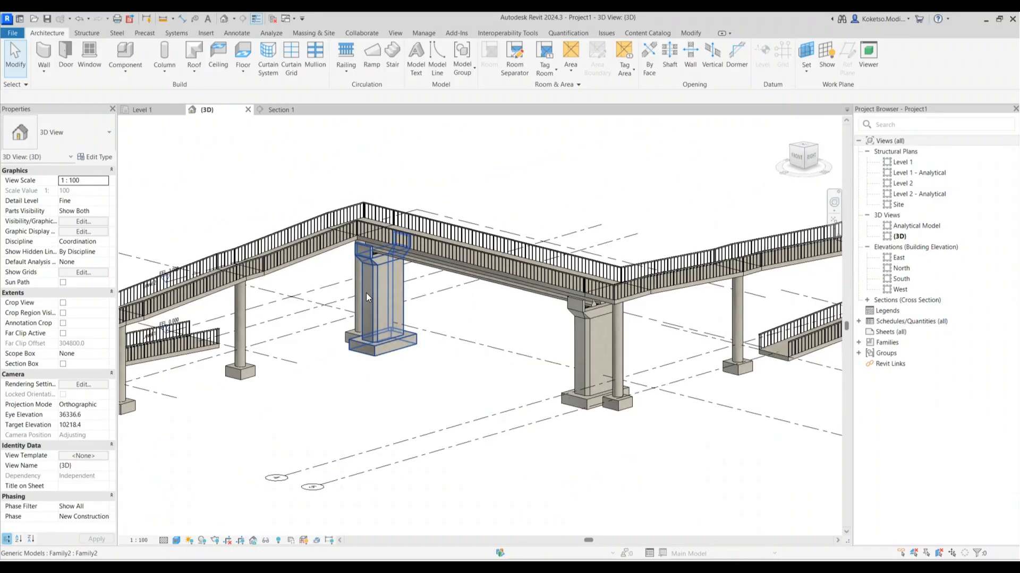
- Inspect the far pier and the copied ramp's sloped slab and railing by selecting them individually
click(365, 292)
mouse_move(458, 298)
shift+middle_down()
mouse_move(522, 240)
mouse_move(562, 260)
mouse_move(480, 286)
mouse_move(463, 306)
shift+middle_up()
key(Escape)
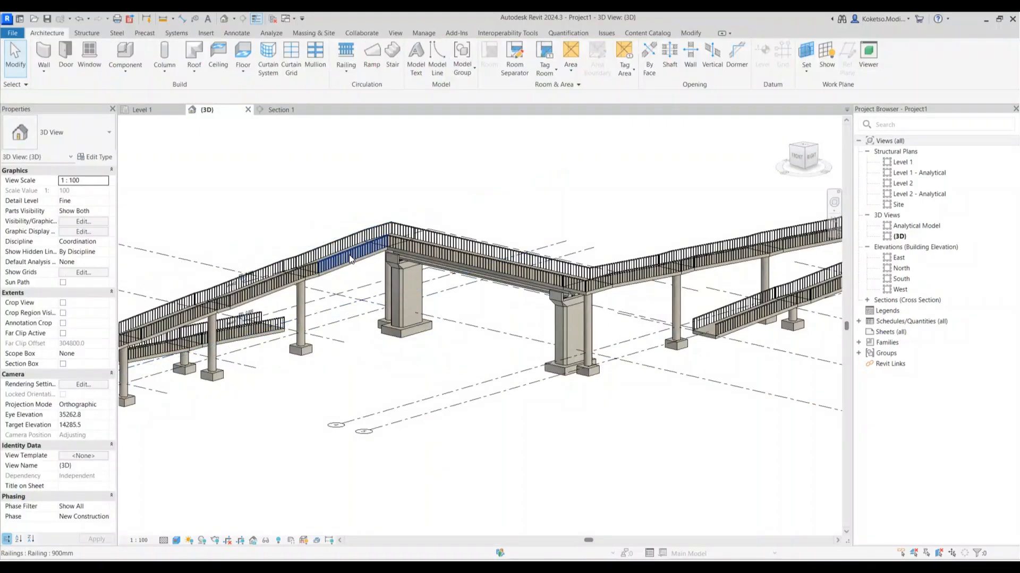
scroll(342, 263, up, 5)
click(324, 255)
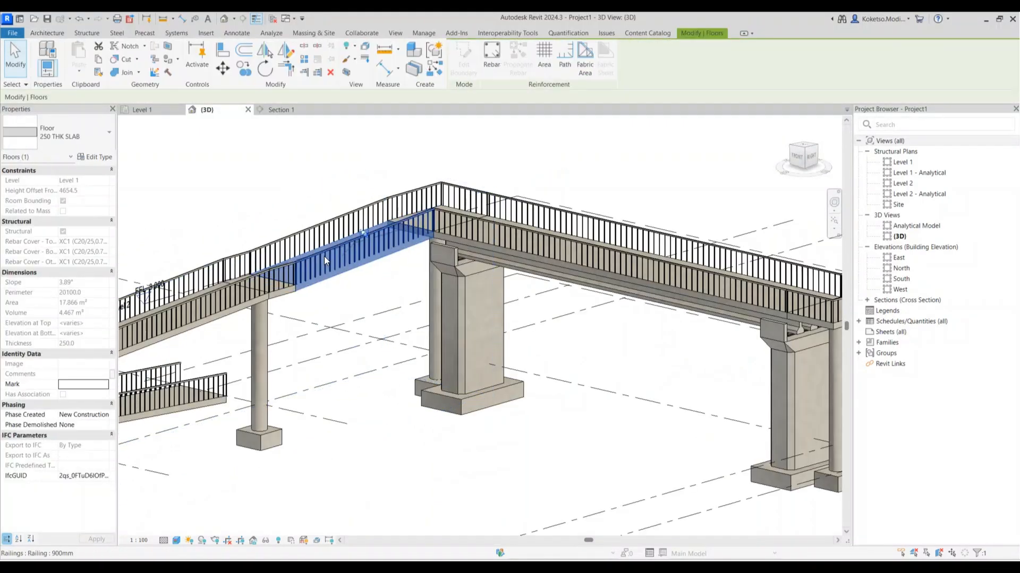
key(Escape)
key(Tab)
click(323, 256)
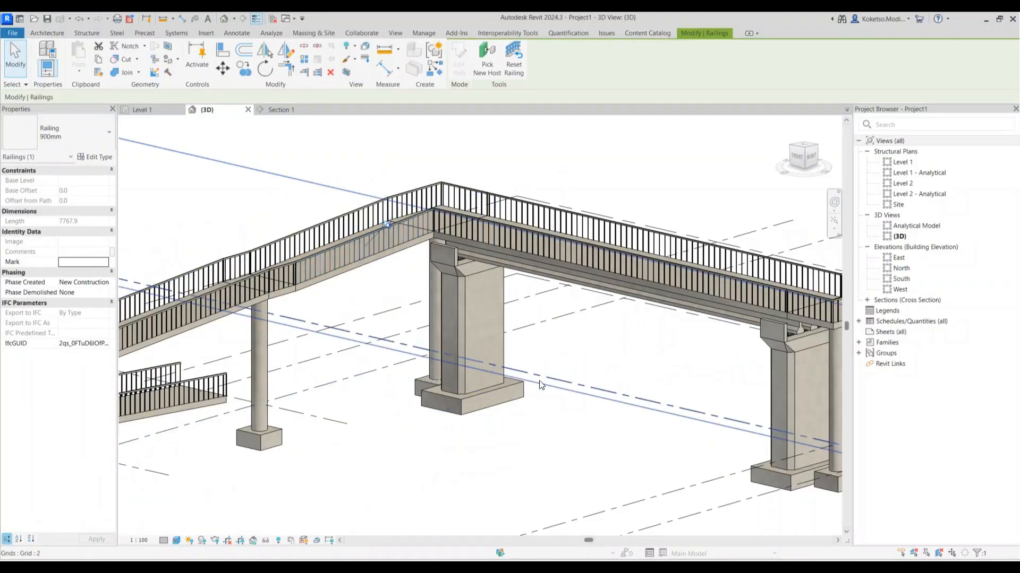
middle_drag(540, 386, 530, 313)
key(Escape)
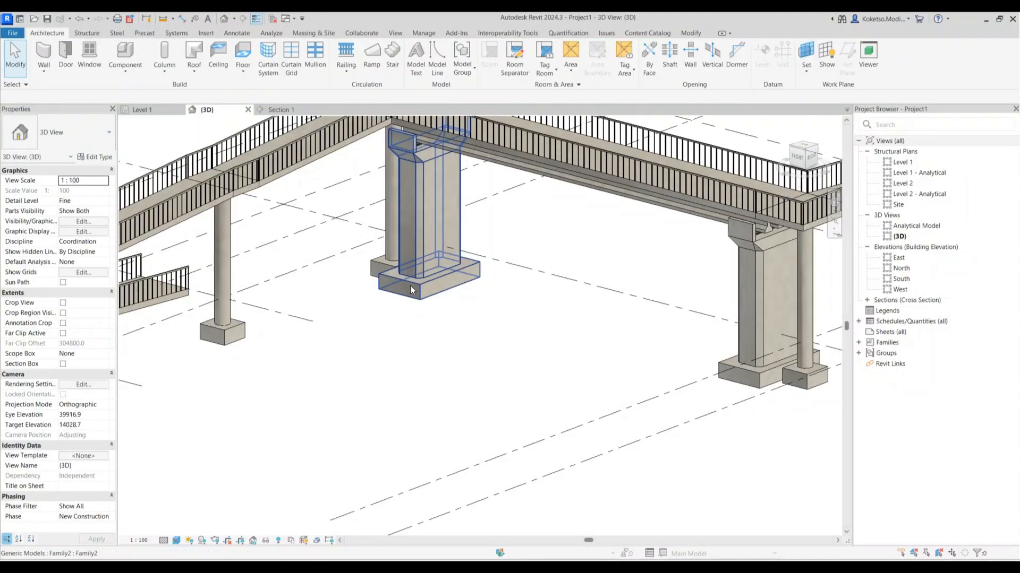
- Inspect an individual footing of the copied ramp and a round column of the original ramp within their groups
click(237, 335)
key(Escape)
key(Tab)
click(236, 329)
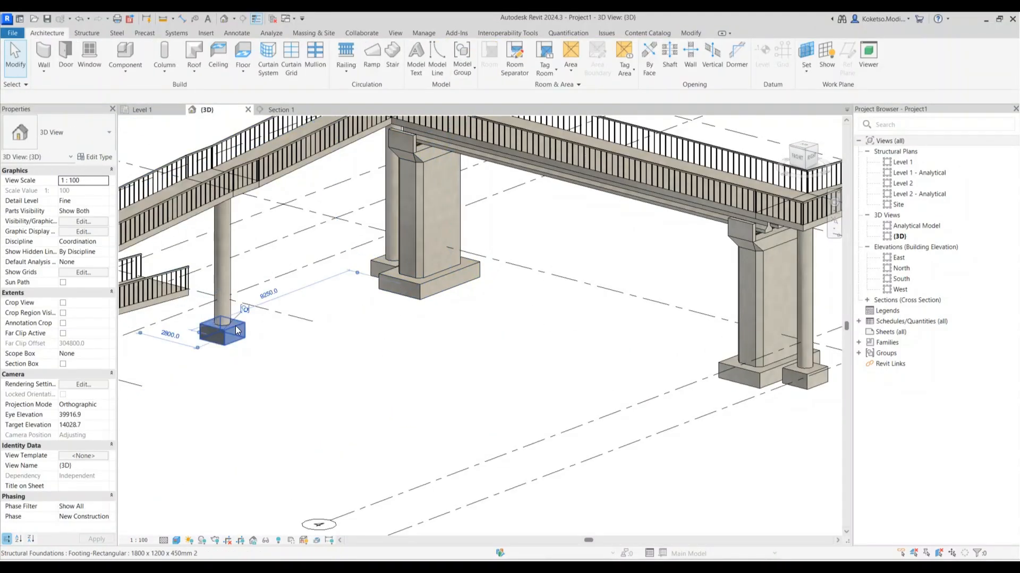
scroll(239, 327, down, 4)
scroll(690, 346, up, 2)
key(Escape)
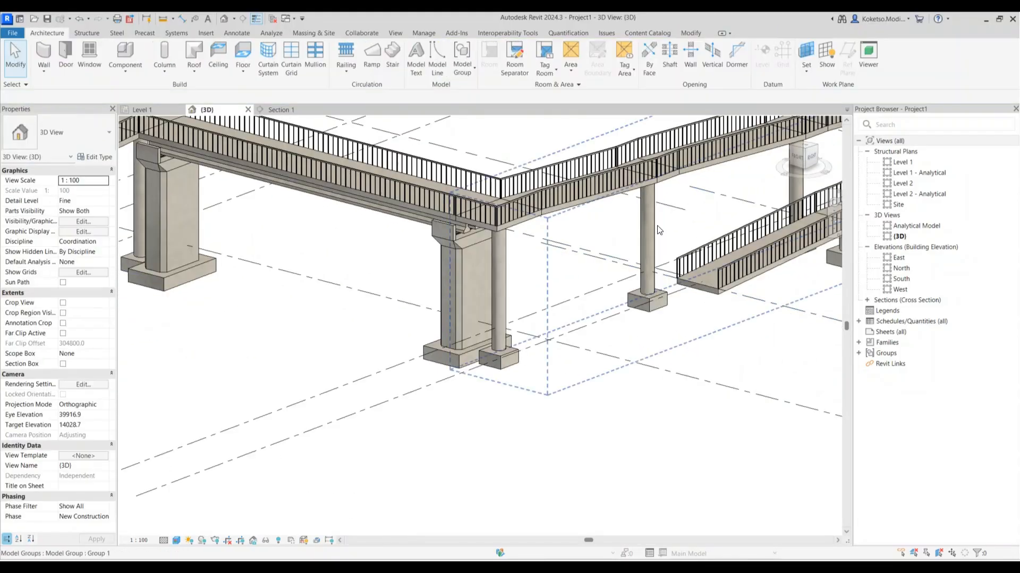
key(Tab)
click(658, 228)
middle_drag(710, 316, 678, 338)
scroll(637, 343, down, 3)
key(Escape)
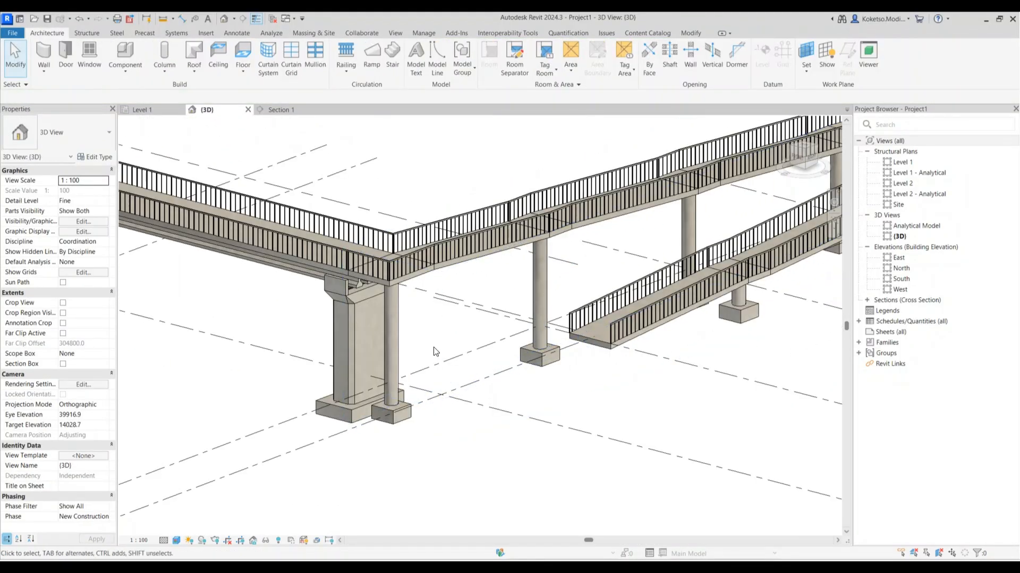
- Inspect the near pier, bridge deck and a bearing under the beams, ending with an overview of the complete bridge
scroll(606, 338, up, 4)
key(Tab)
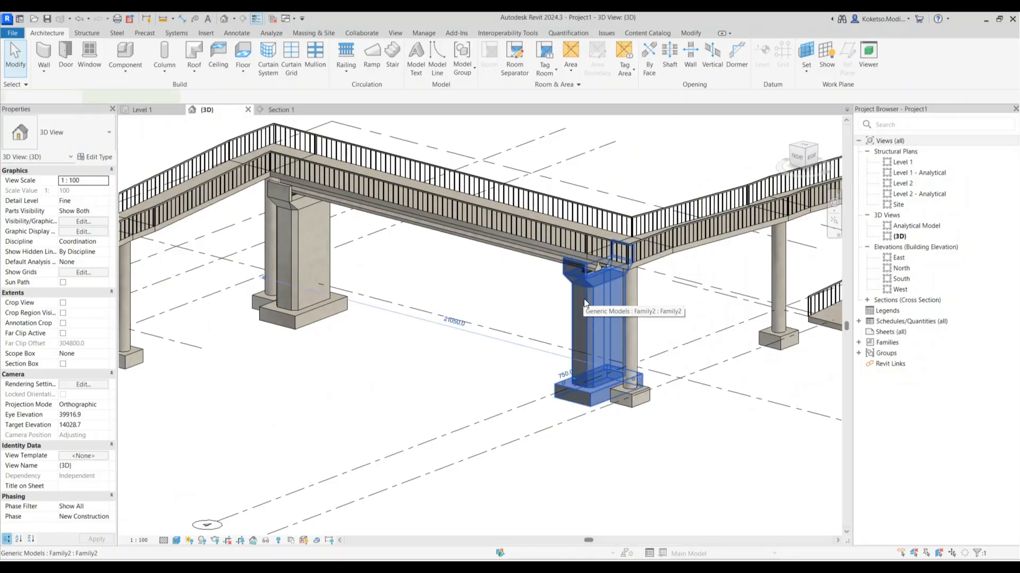
click(585, 299)
shift+middle_drag(342, 278, 478, 289)
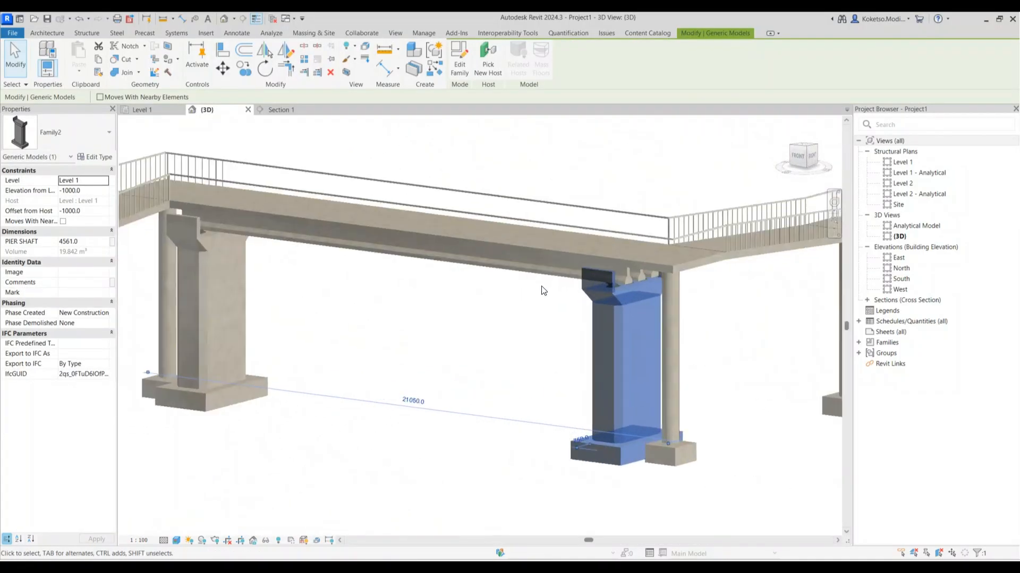
click(481, 265)
scroll(623, 294, up, 3)
click(618, 279)
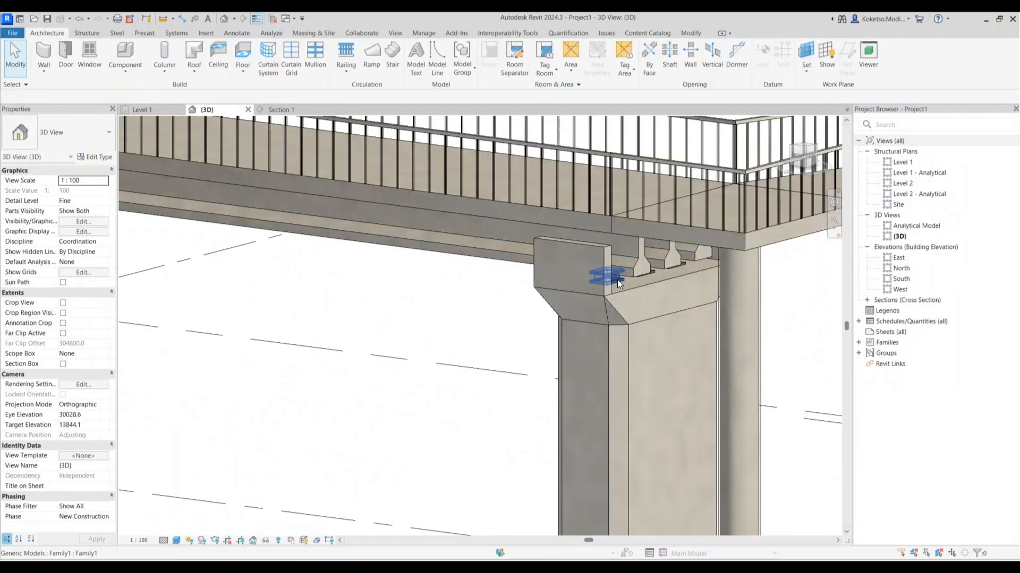
shift+middle_drag(617, 280, 580, 300)
scroll(580, 300, down, 6)
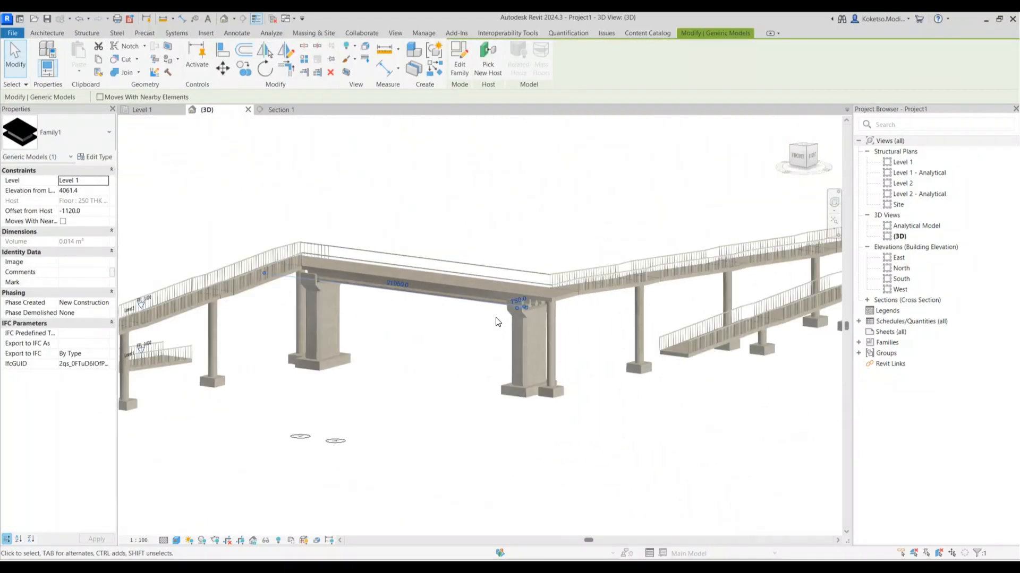
shift+middle_drag(501, 332, 525, 426)
click(529, 429)
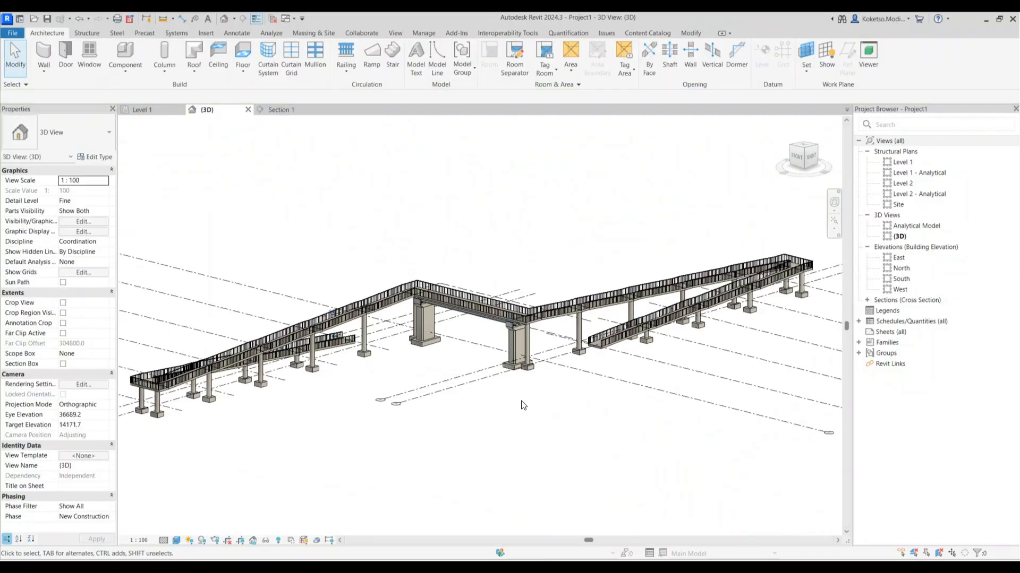
shift+middle_drag(743, 346, 666, 355)
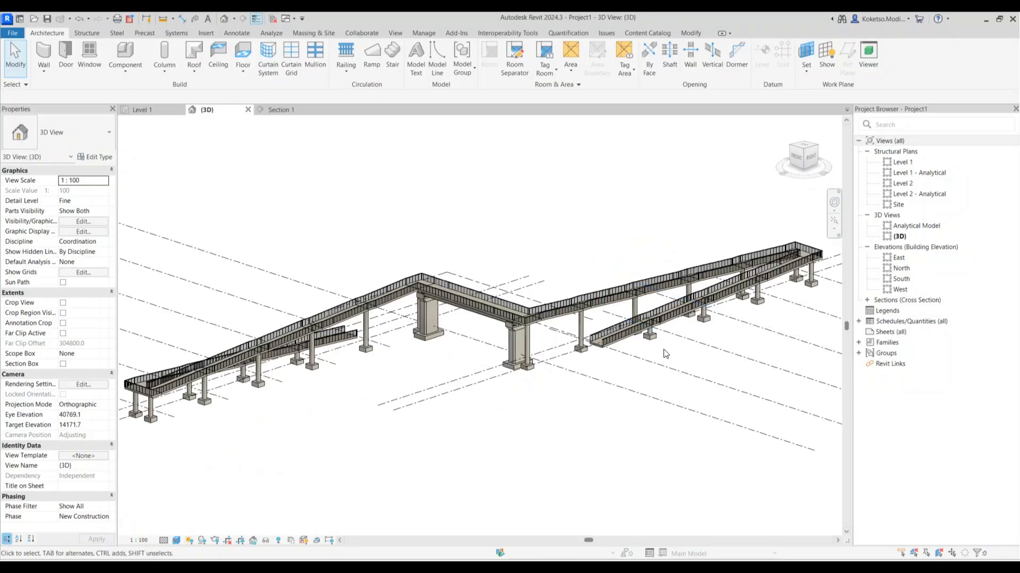